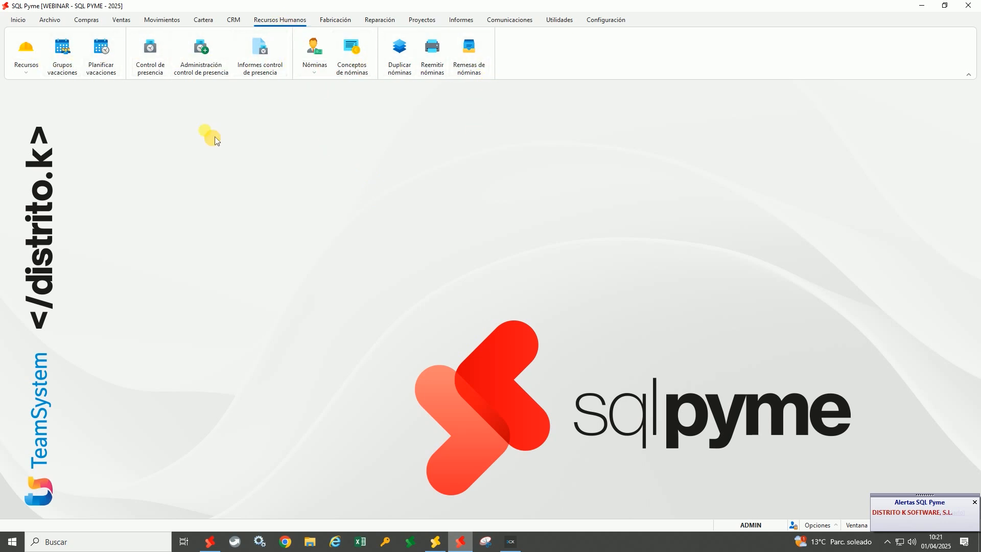
Open the Recursos window and expand the 1 - Trabajadores group
{"action": "left_click", "coordinate": [37, 51]}
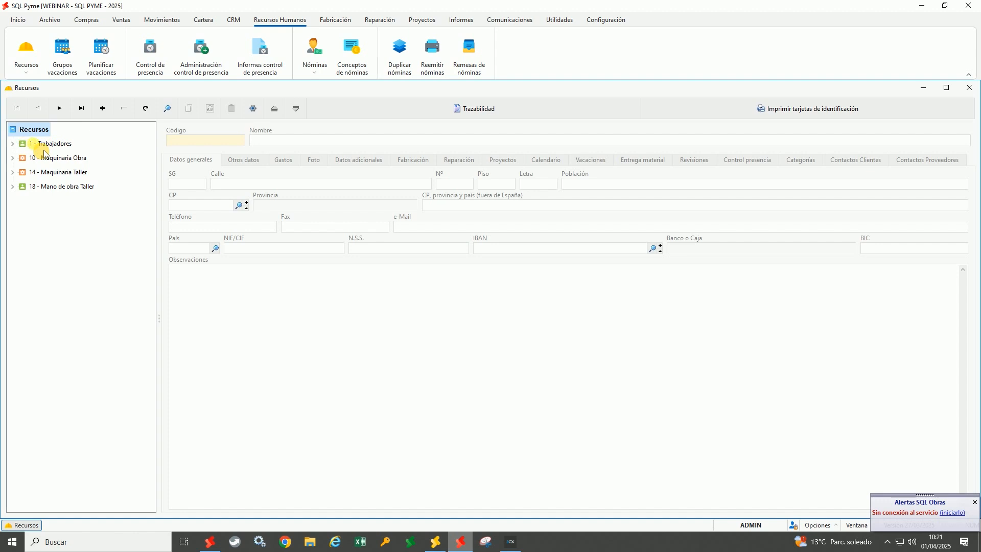
{"action": "left_click", "coordinate": [12, 144]}
Expand Maquinaria Obra, start then cancel a new Trabajadores resource, and reopen worker 2's record
{"action": "double_click", "coordinate": [22, 287]}
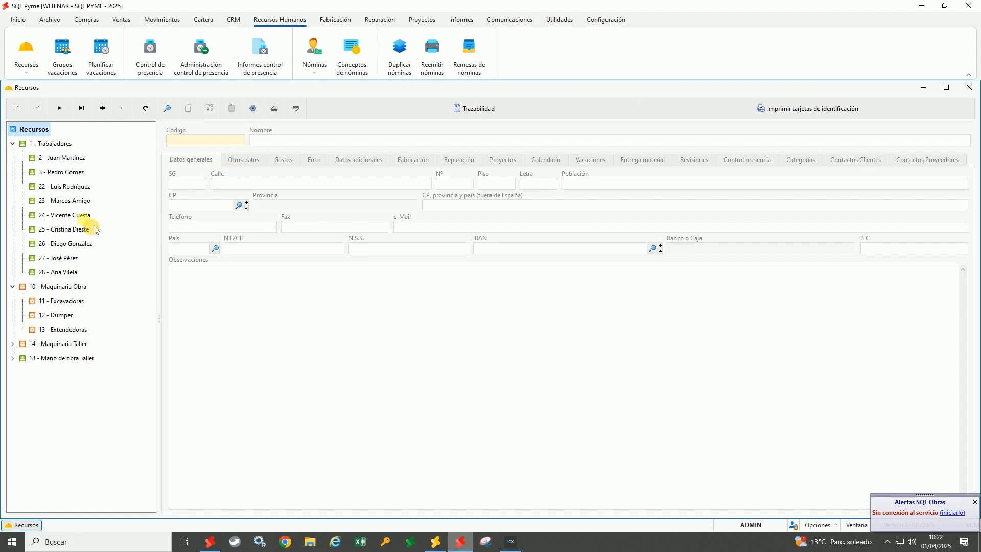
{"action": "left_click", "coordinate": [69, 159]}
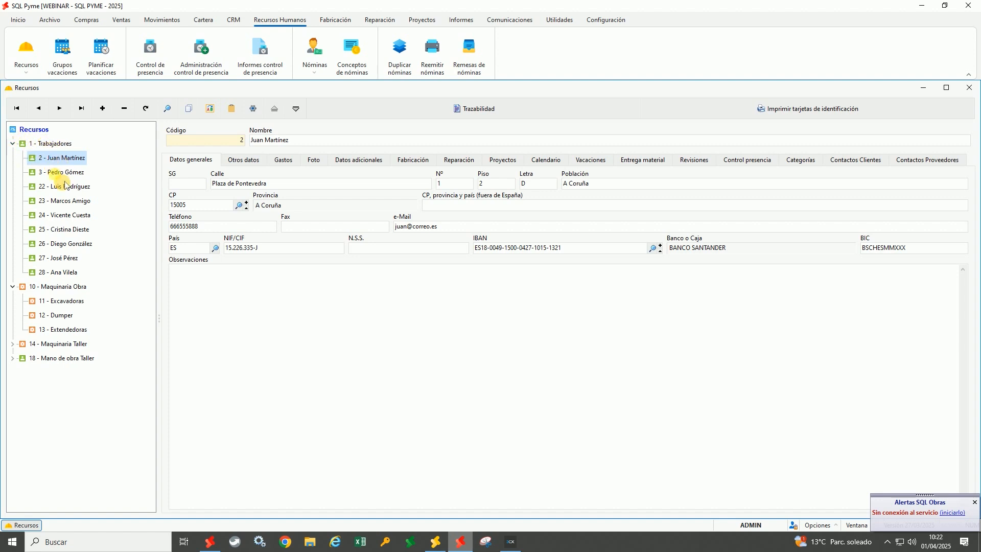
{"action": "left_click", "coordinate": [53, 148]}
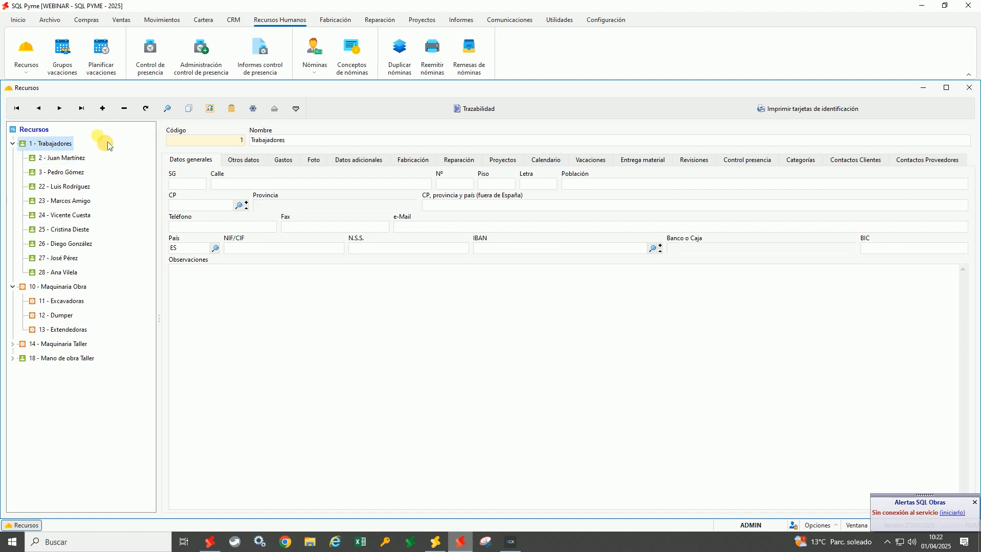
{"action": "left_click", "coordinate": [103, 108]}
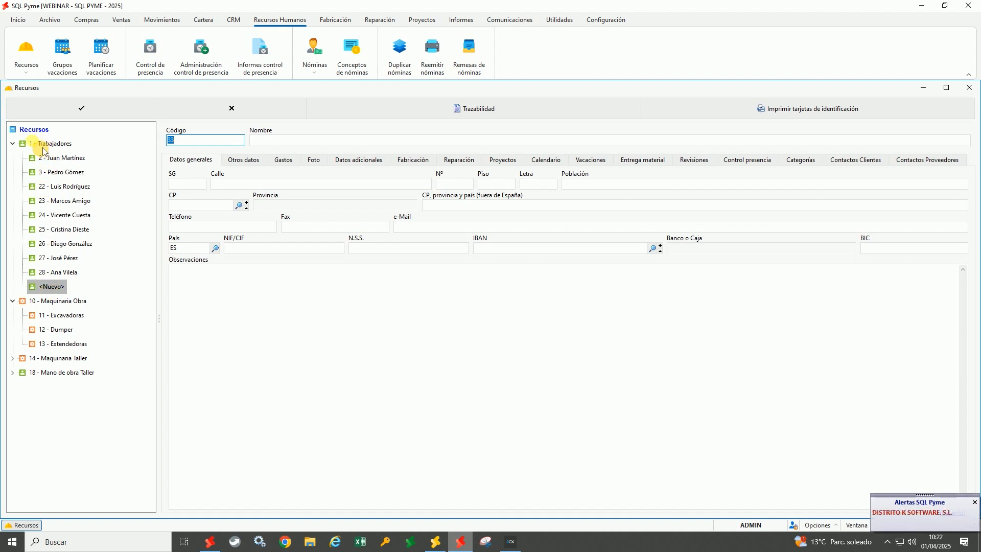
{"action": "left_click", "coordinate": [205, 114]}
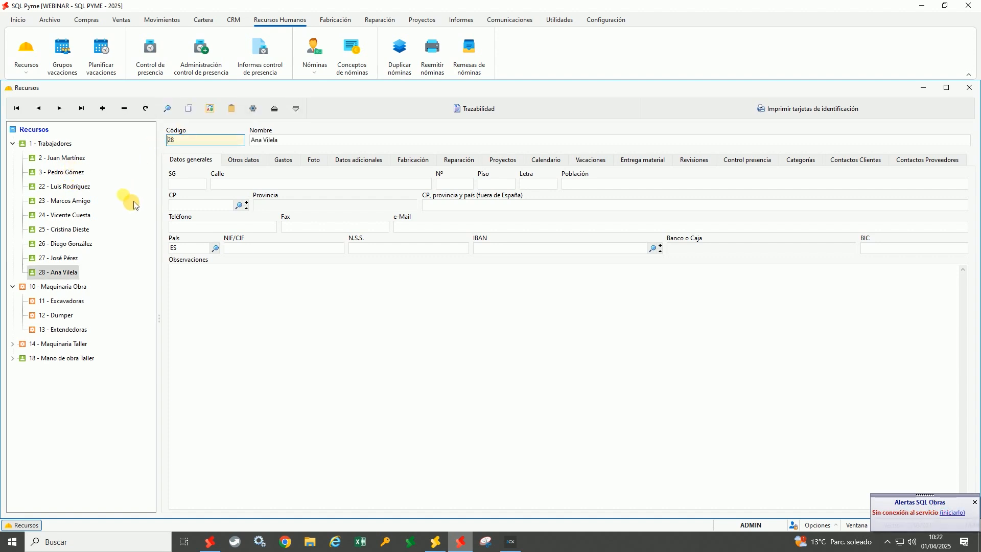
{"action": "left_click", "coordinate": [67, 166]}
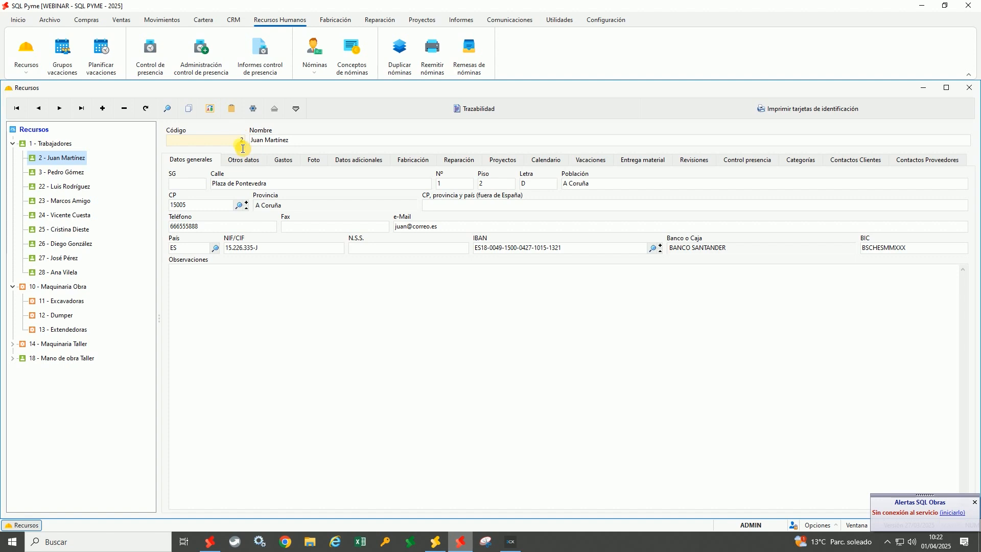
Check and close worker 2's Documentos asociados, then bring up the Configurar edit-format settings
{"action": "left_click", "coordinate": [243, 121]}
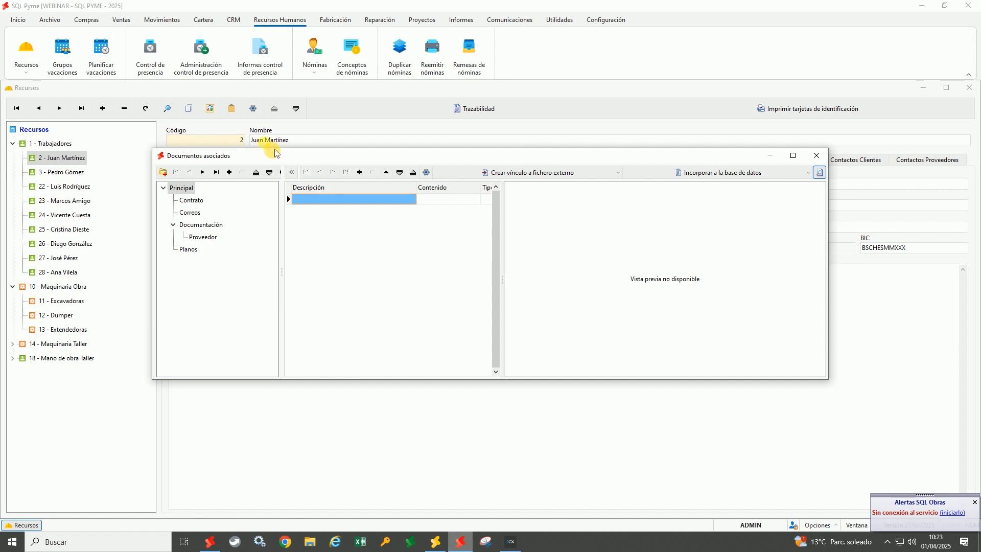
{"action": "left_click", "coordinate": [816, 156]}
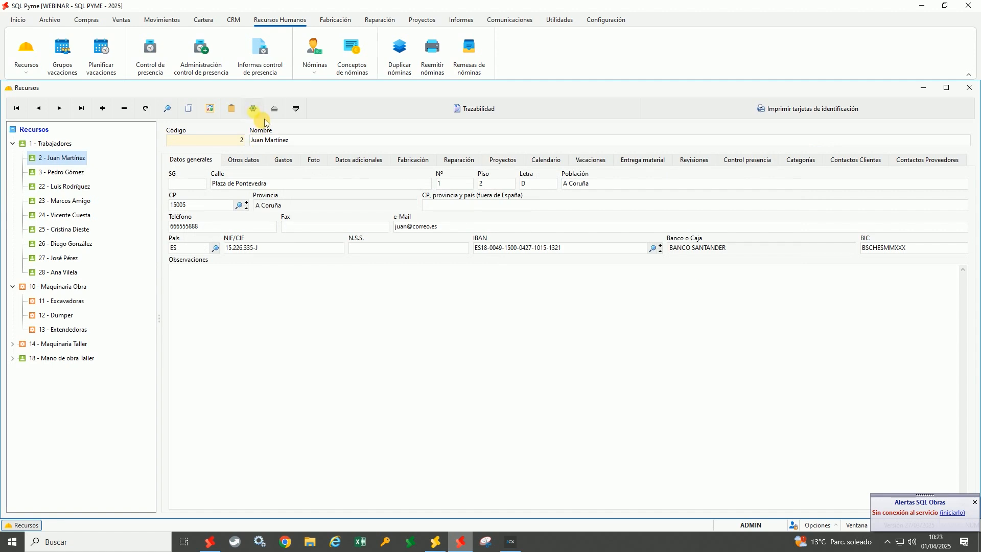
{"action": "left_click", "coordinate": [264, 117]}
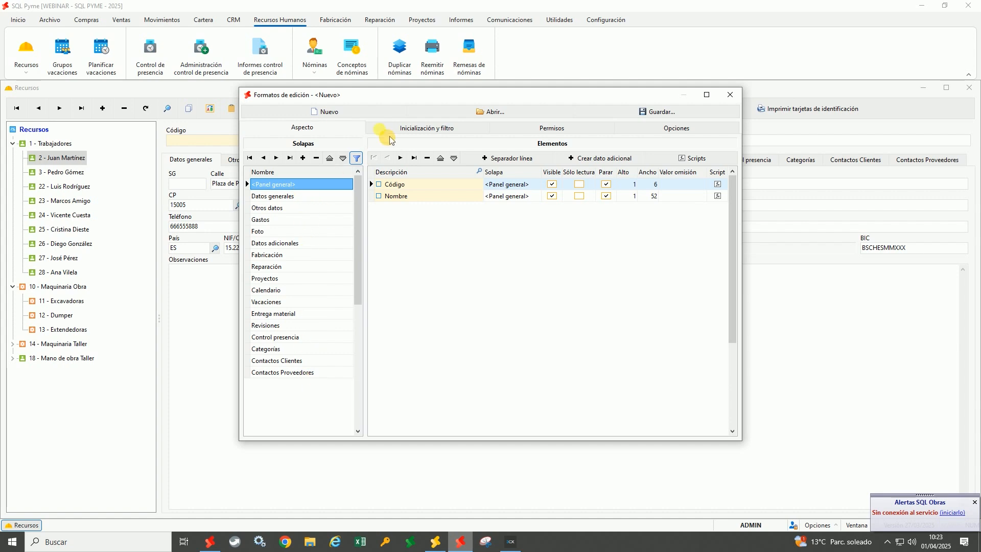
Review the Datos generales fields and the Añadir, Eliminar and Modificar registros permissions, closing without saving
{"action": "left_click_drag", "start_coordinate": [395, 96], "coordinate": [342, 170]}
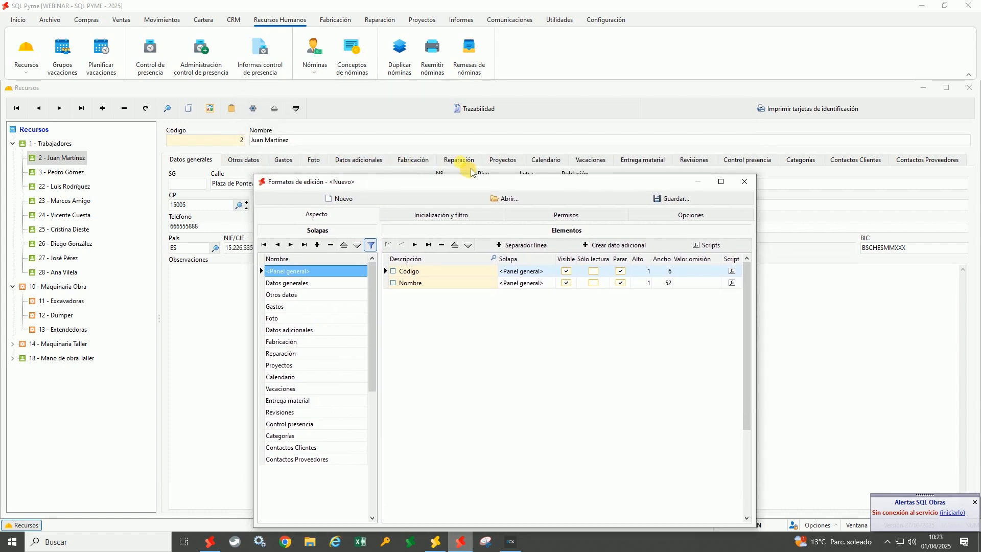
{"action": "left_click", "coordinate": [289, 282]}
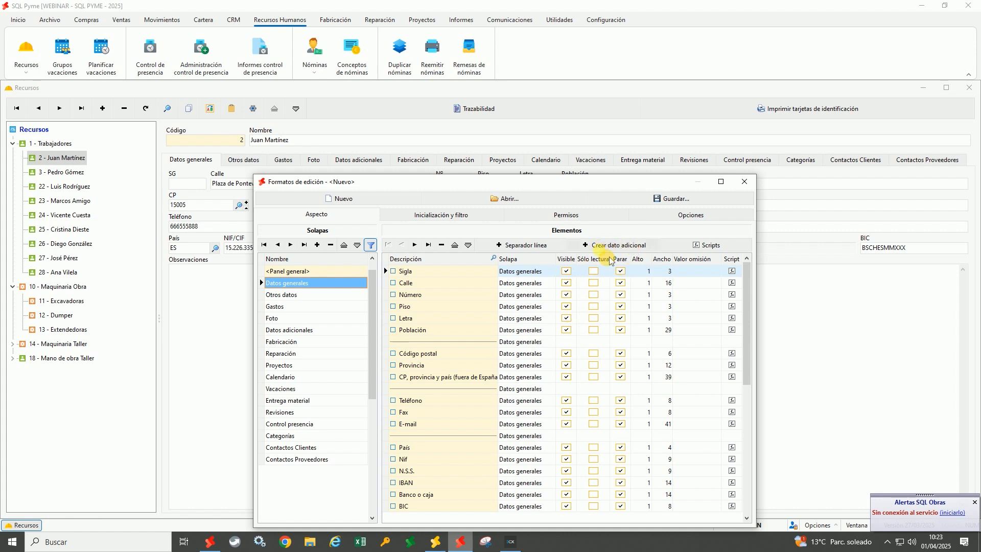
{"action": "left_click", "coordinate": [615, 219]}
{"action": "left_click", "coordinate": [286, 257]}
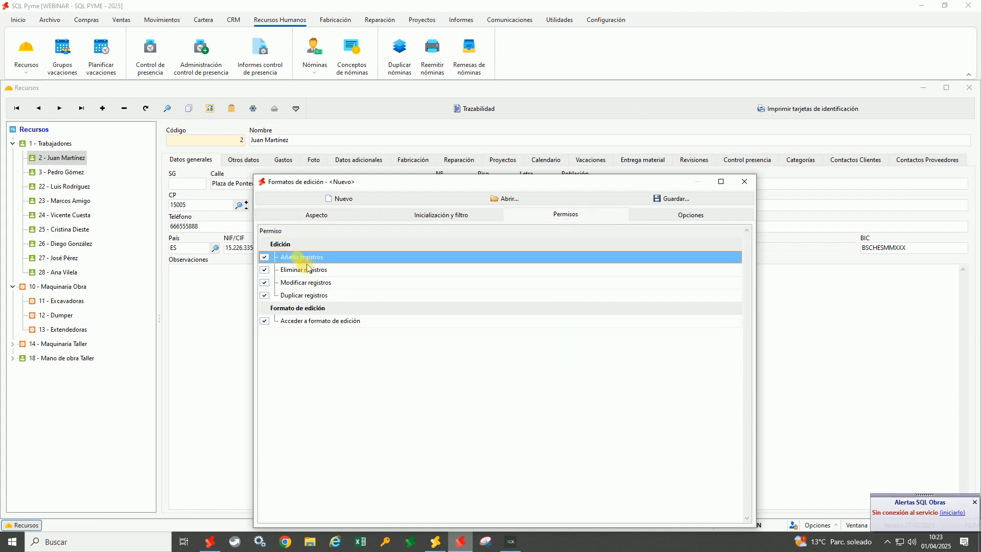
{"action": "left_click", "coordinate": [293, 270]}
{"action": "left_click", "coordinate": [303, 286]}
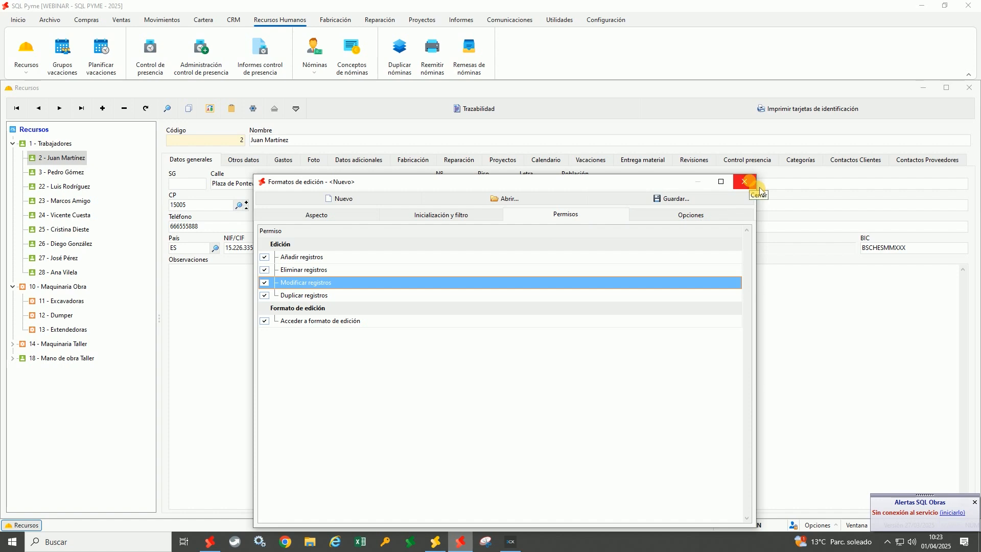
{"action": "left_click", "coordinate": [745, 182]}
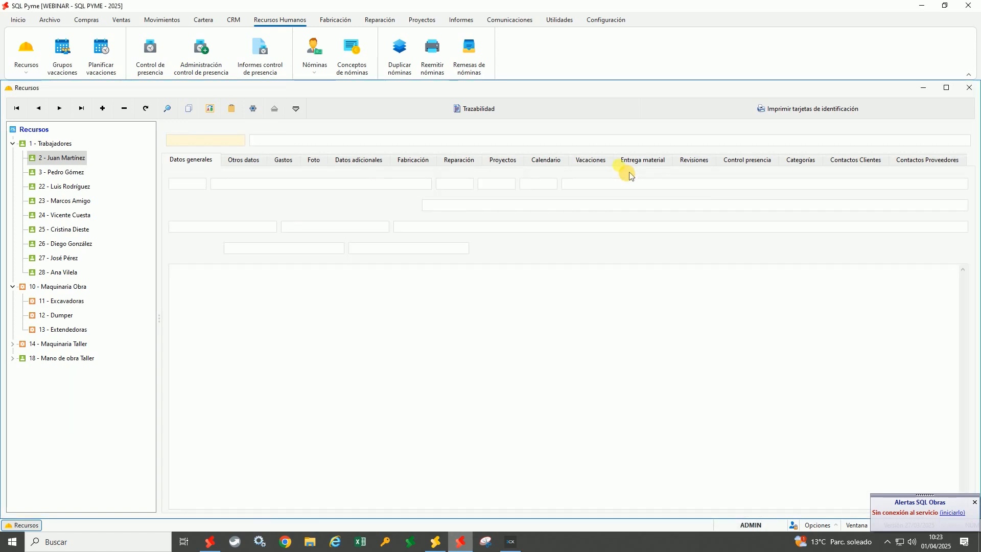
In Permisos de acceso, inspect the user's Recursos - Edición format, then close Usuarios
{"action": "left_click", "coordinate": [612, 25]}
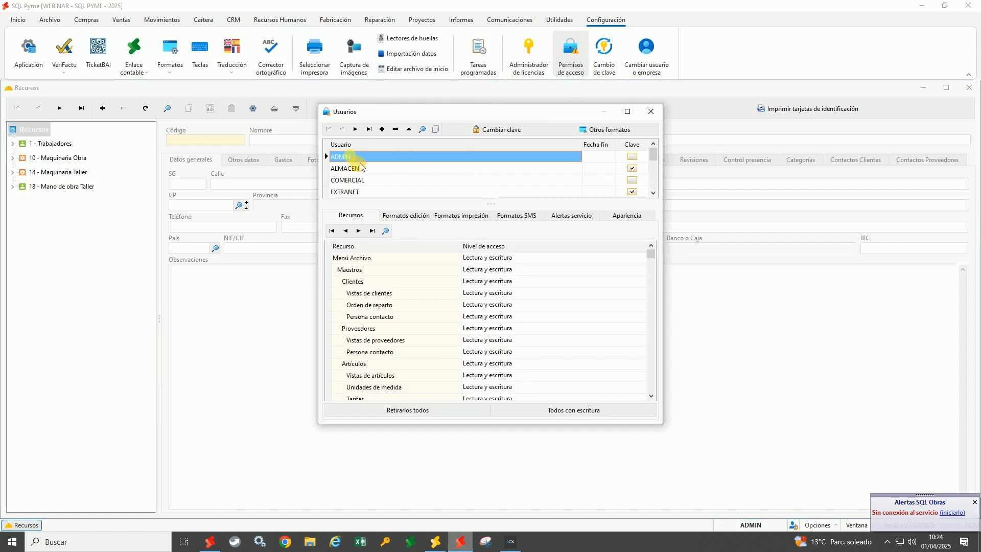
{"action": "left_click", "coordinate": [417, 223]}
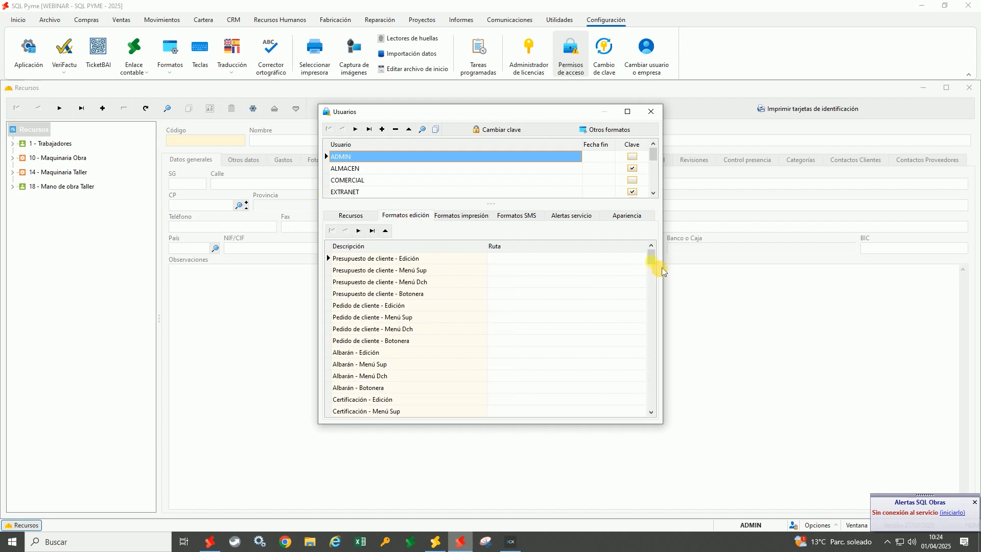
{"action": "left_click", "coordinate": [652, 259]}
{"action": "scroll", "coordinate": [613, 307], "scroll_direction": "down", "scroll_amount": 10}
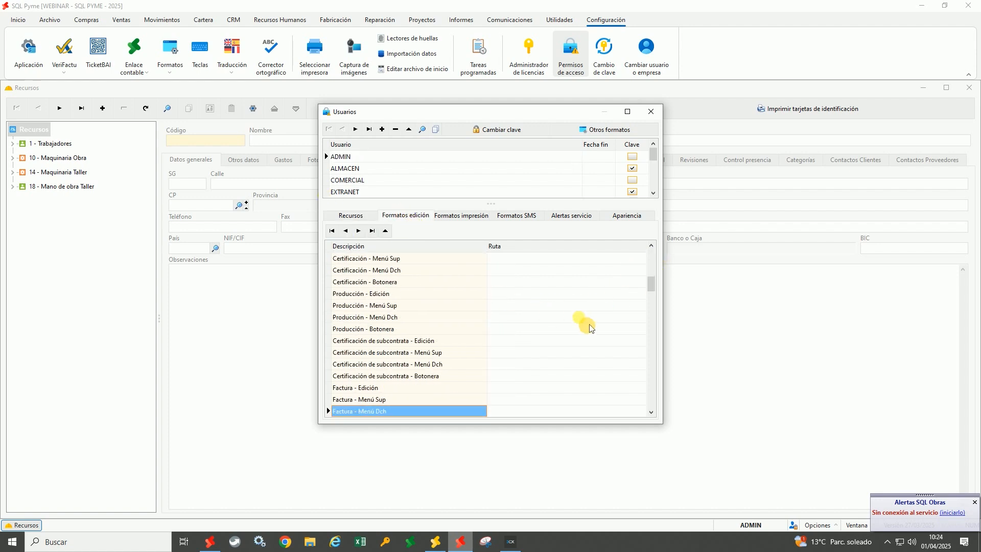
{"action": "scroll", "coordinate": [590, 328], "scroll_direction": "down", "scroll_amount": 20}
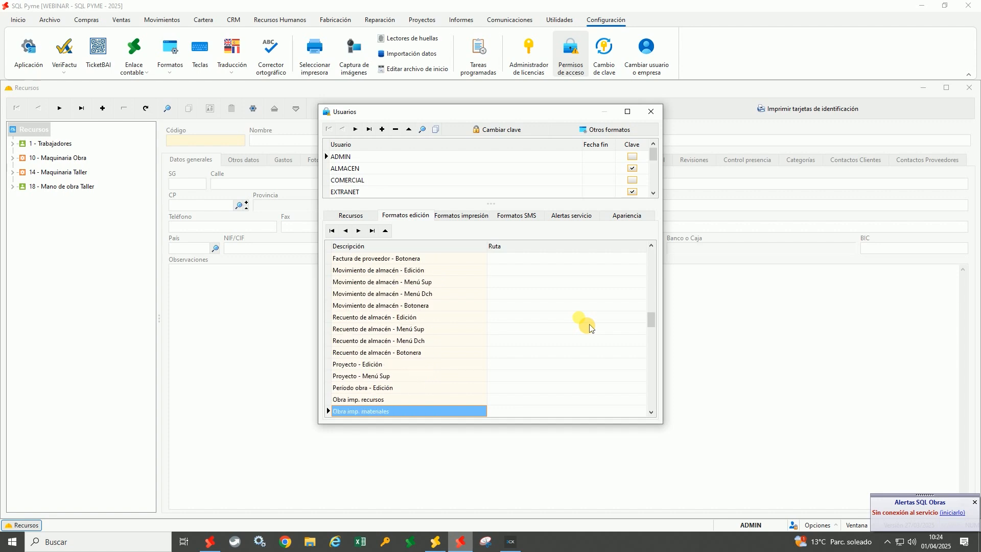
{"action": "scroll", "coordinate": [590, 328], "scroll_direction": "down", "scroll_amount": 20}
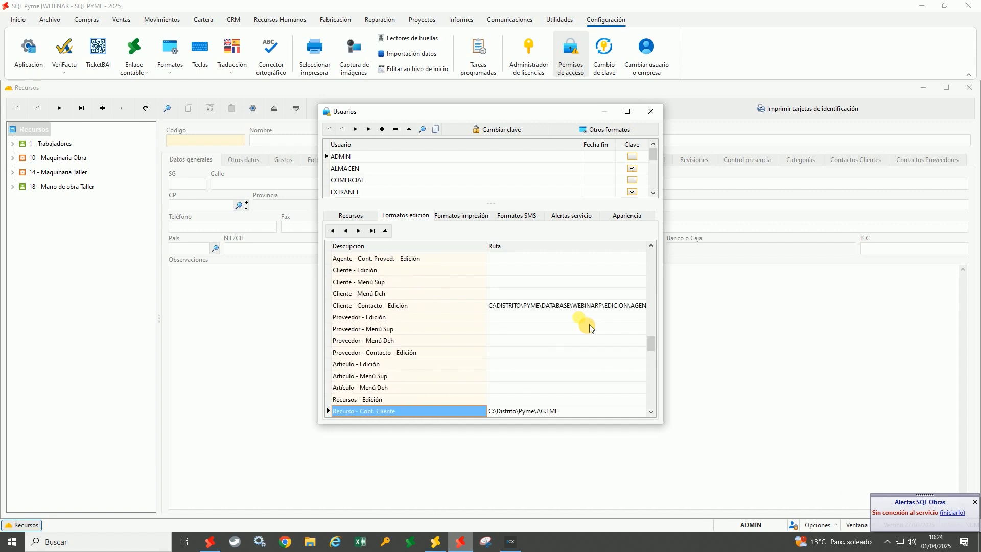
{"action": "left_click", "coordinate": [388, 331]}
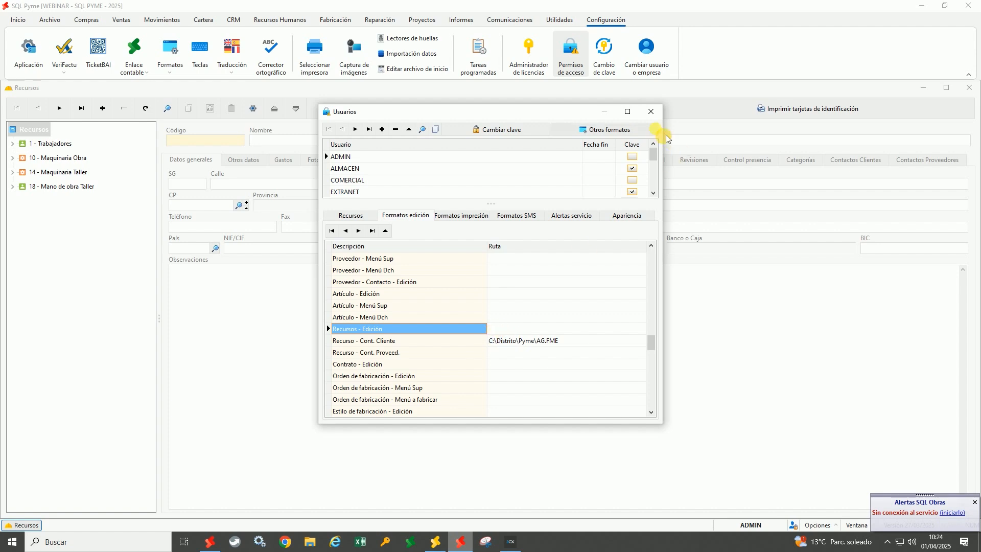
{"action": "left_click", "coordinate": [651, 111]}
Reopen worker 2 under Trabajadores and select his e-mail address
{"action": "left_click", "coordinate": [13, 144]}
{"action": "left_click", "coordinate": [61, 160]}
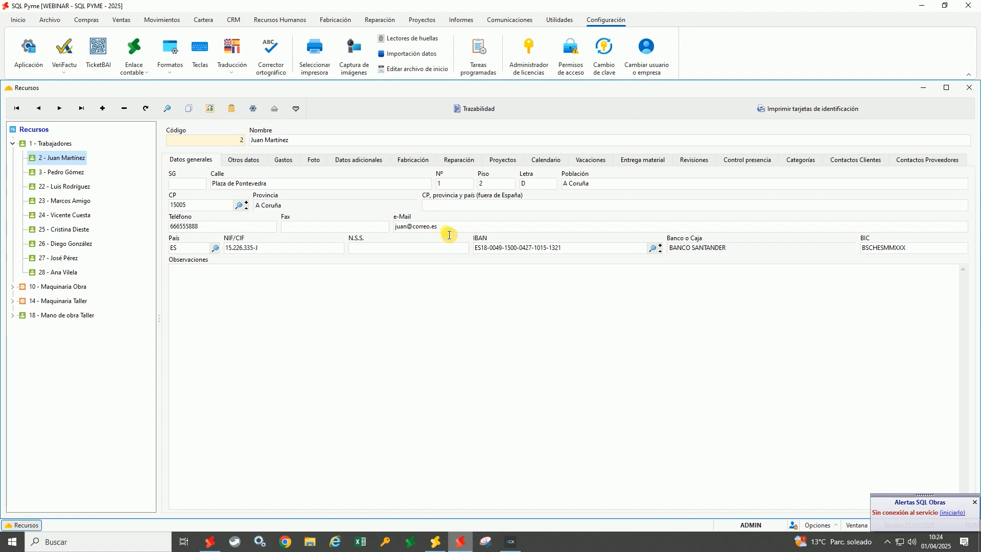
{"action": "left_click_drag", "start_coordinate": [440, 228], "coordinate": [378, 229]}
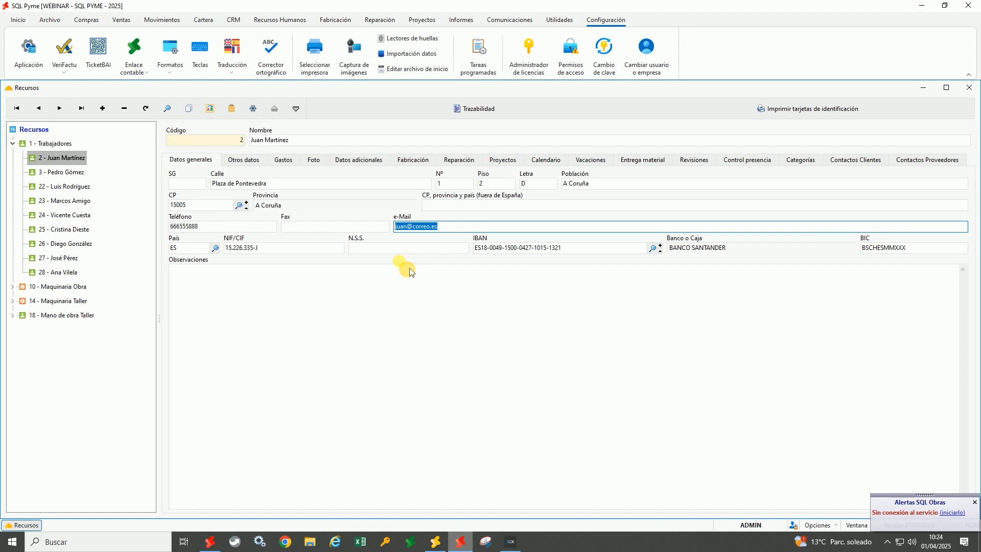
Select worker 2's IBAN and view his Otros datos: 2.800,00 salary, 23,25 and 25,00 hourly costs
{"action": "left_click_drag", "start_coordinate": [582, 251], "coordinate": [466, 253]}
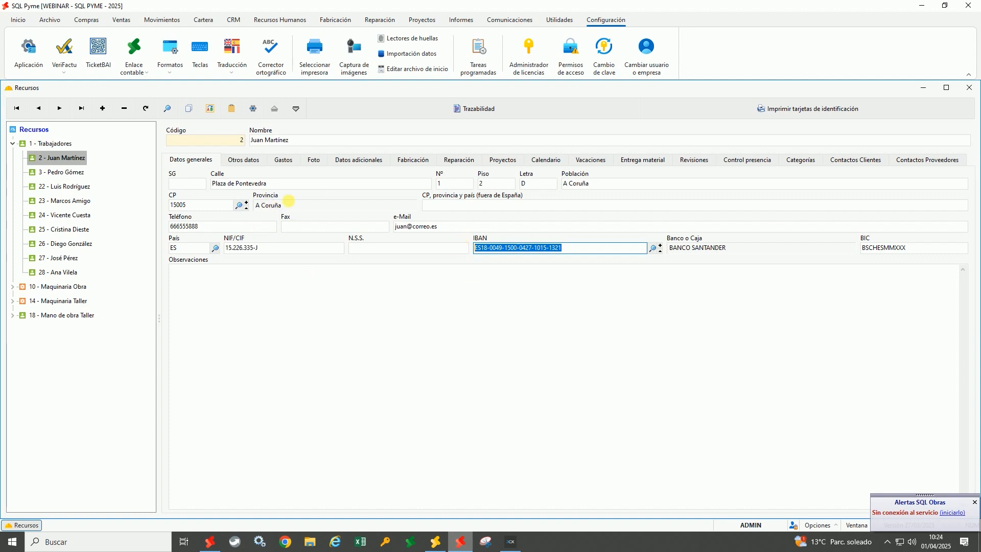
{"action": "left_click", "coordinate": [245, 161]}
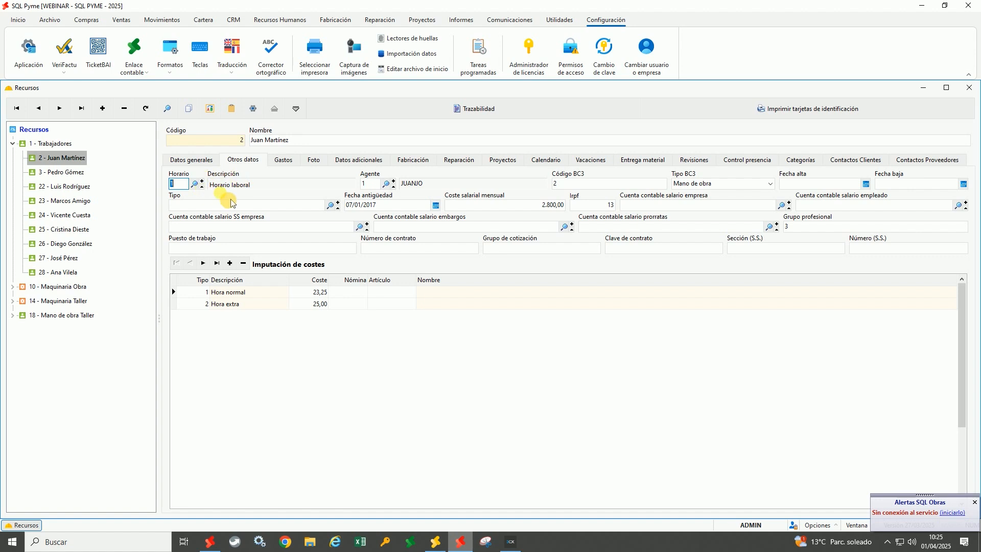
{"action": "left_click", "coordinate": [234, 19]}
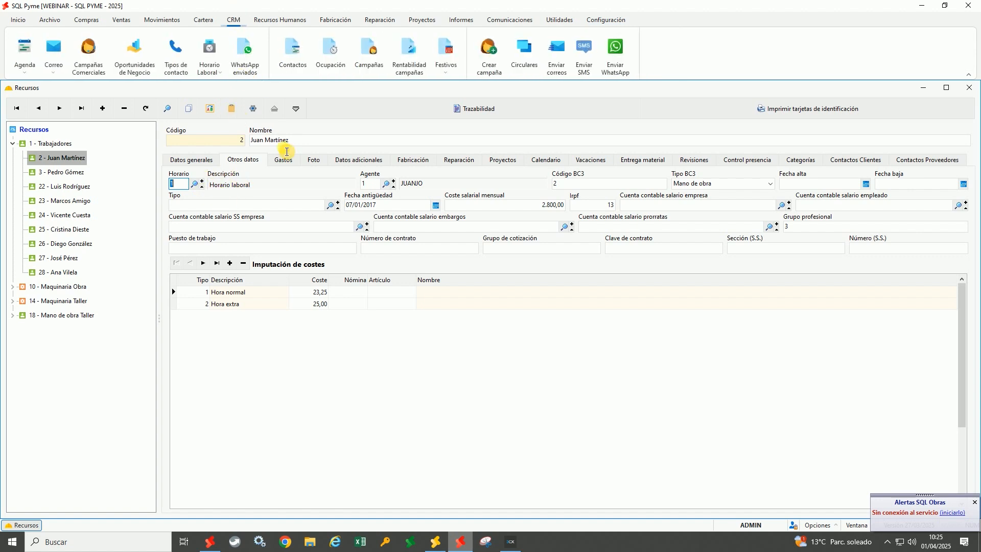
Browse the Horarios records, checking Horario laboral's Festivos and General tabs, then close it
{"action": "left_click", "coordinate": [219, 58]}
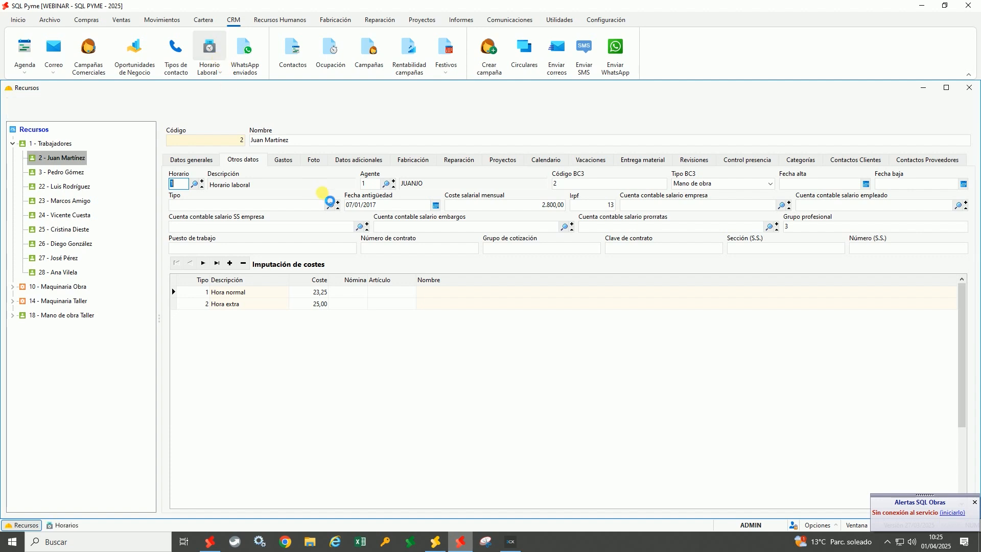
{"action": "left_click_drag", "start_coordinate": [350, 233], "coordinate": [460, 127]}
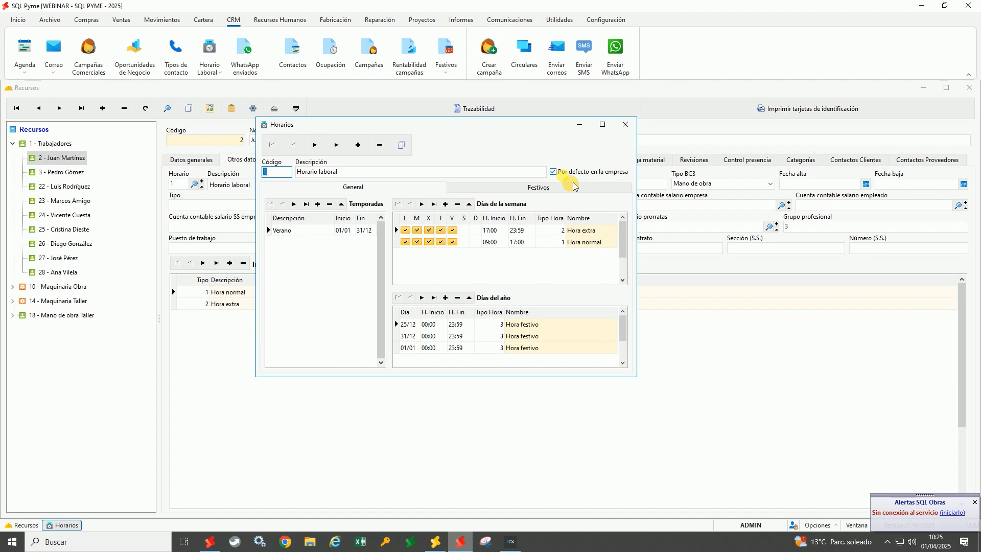
{"action": "left_click", "coordinate": [315, 144]}
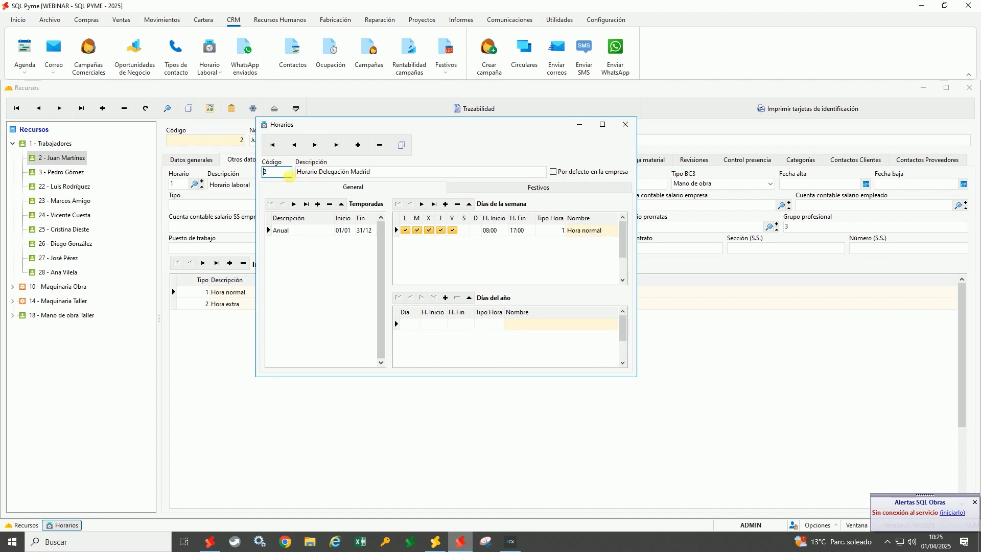
{"action": "left_click", "coordinate": [294, 145]}
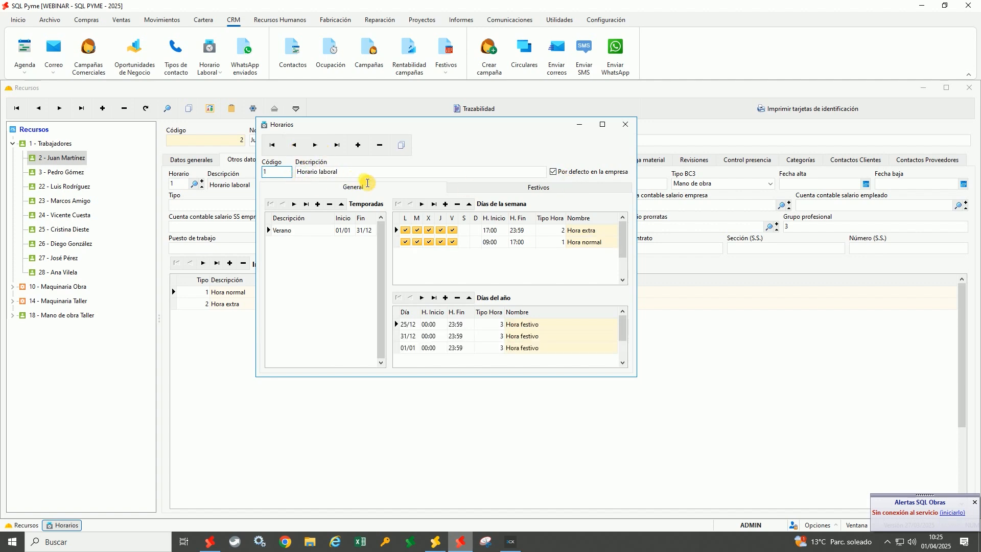
{"action": "left_click", "coordinate": [522, 200]}
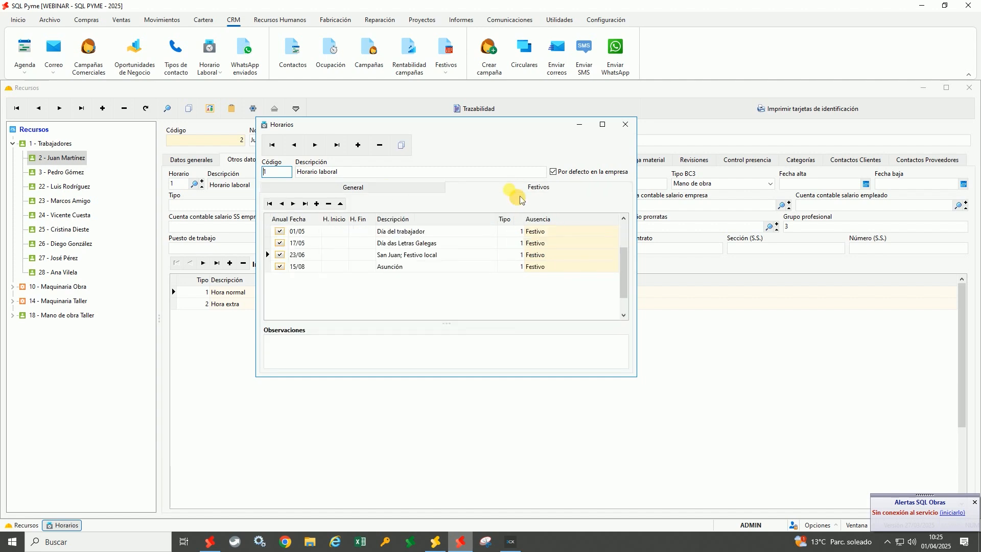
{"action": "left_click", "coordinate": [435, 196]}
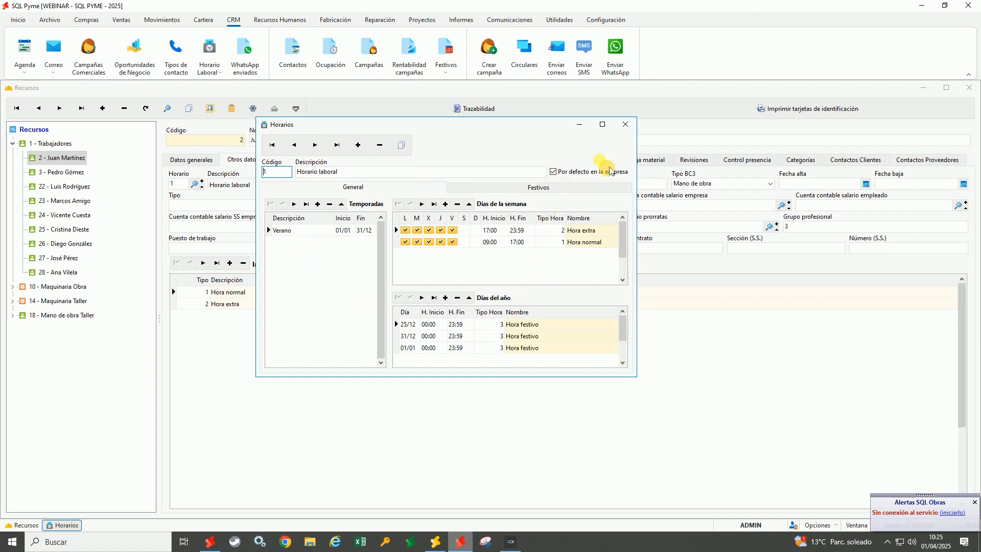
{"action": "left_click", "coordinate": [625, 125]}
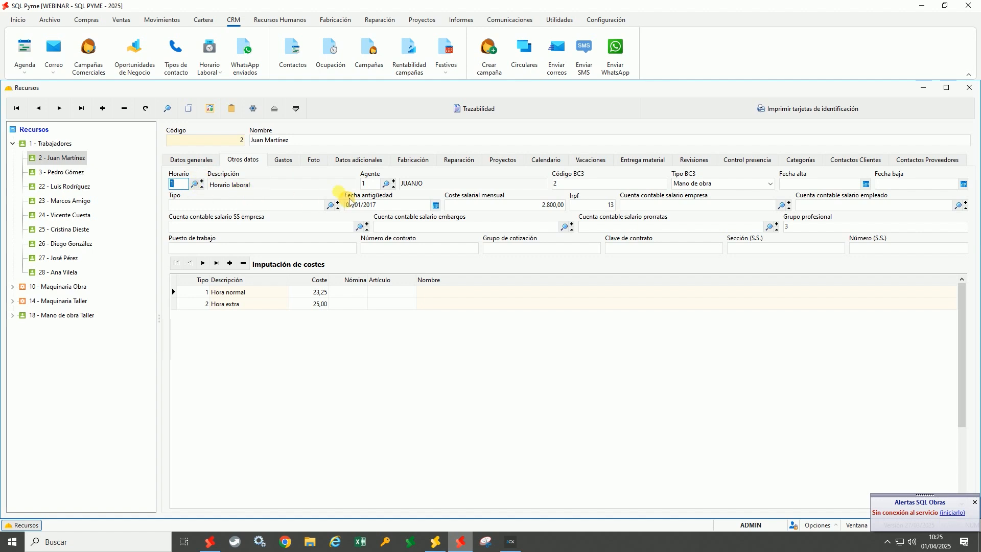
{"action": "left_click", "coordinate": [370, 184]}
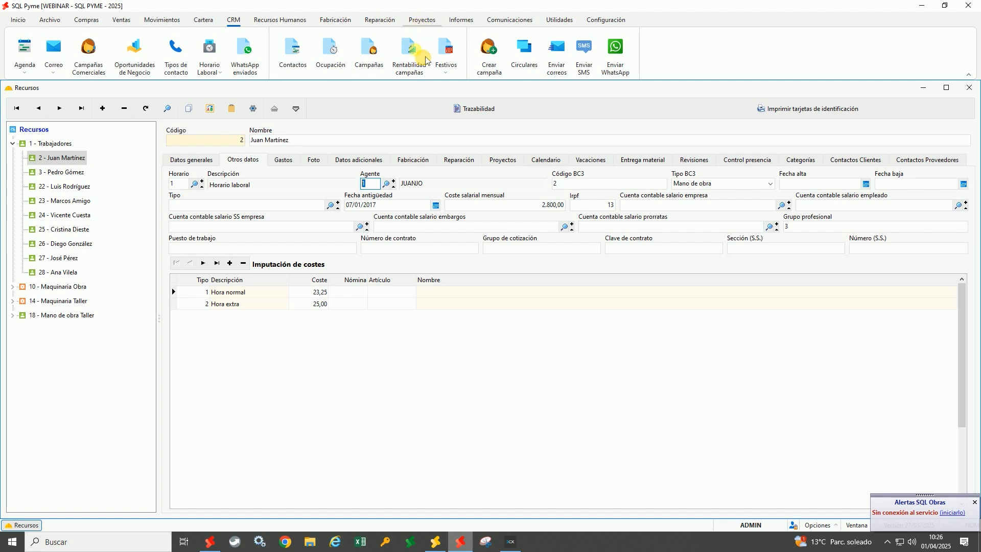
{"action": "left_click", "coordinate": [319, 293]}
{"action": "left_click", "coordinate": [321, 305]}
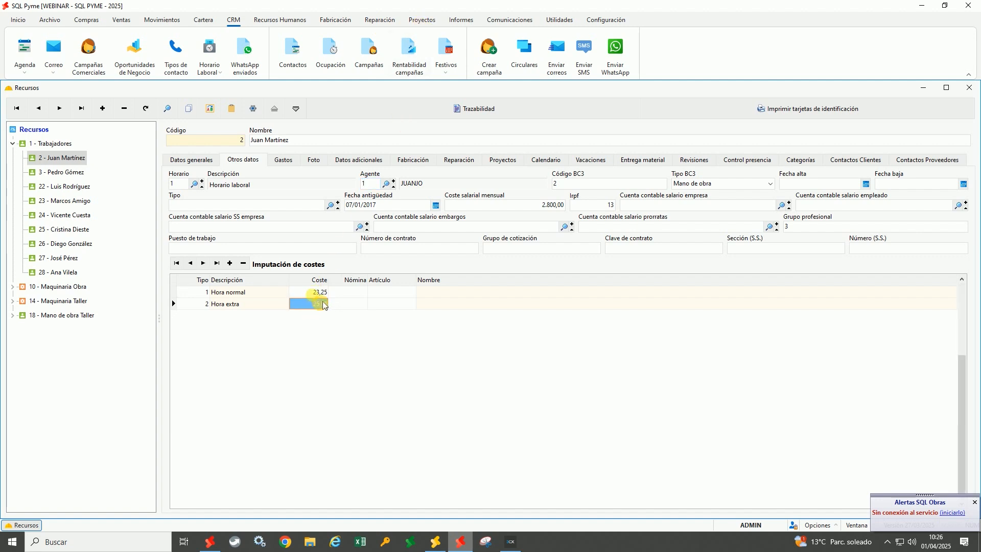
{"action": "key", "text": "Up"}
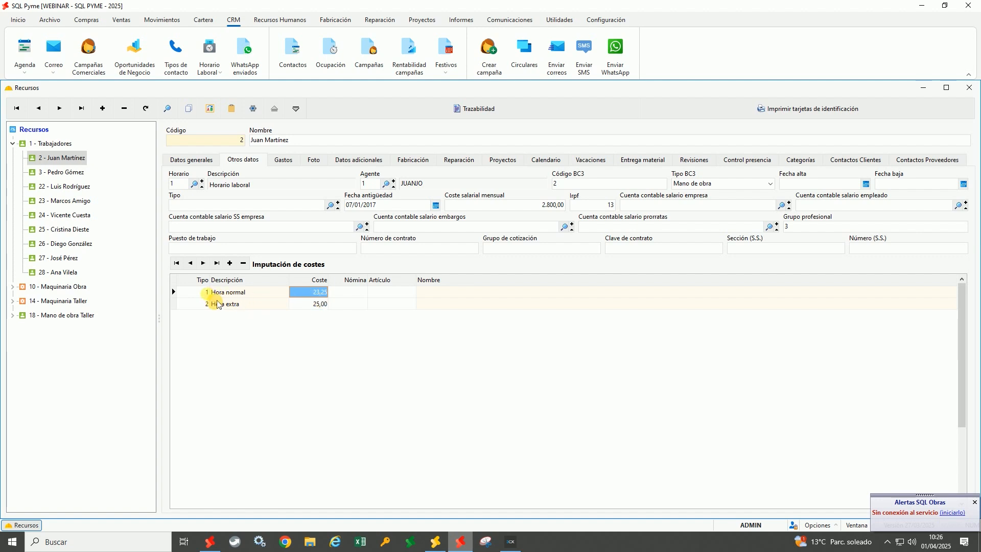
{"action": "left_click", "coordinate": [199, 294]}
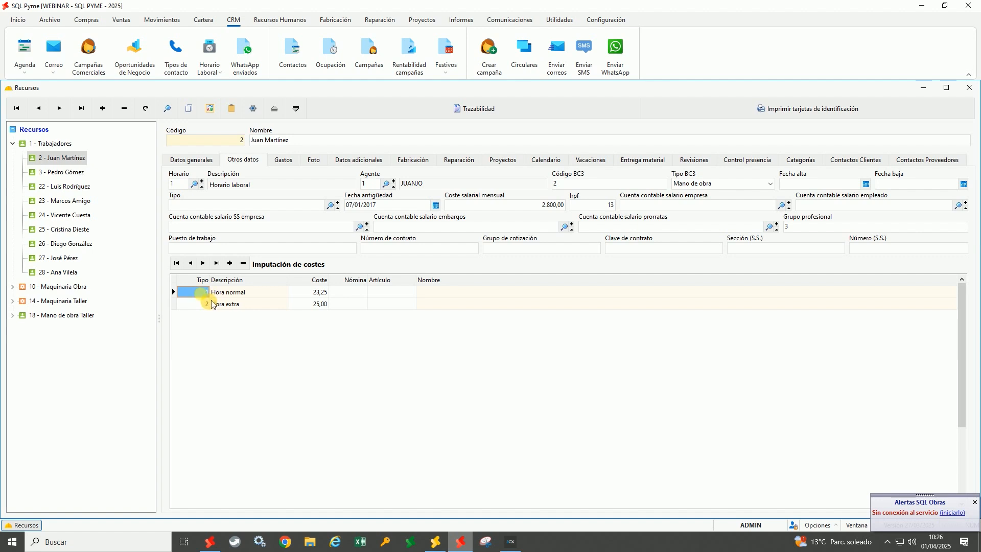
{"action": "left_click", "coordinate": [318, 292]}
{"action": "left_click", "coordinate": [328, 307]}
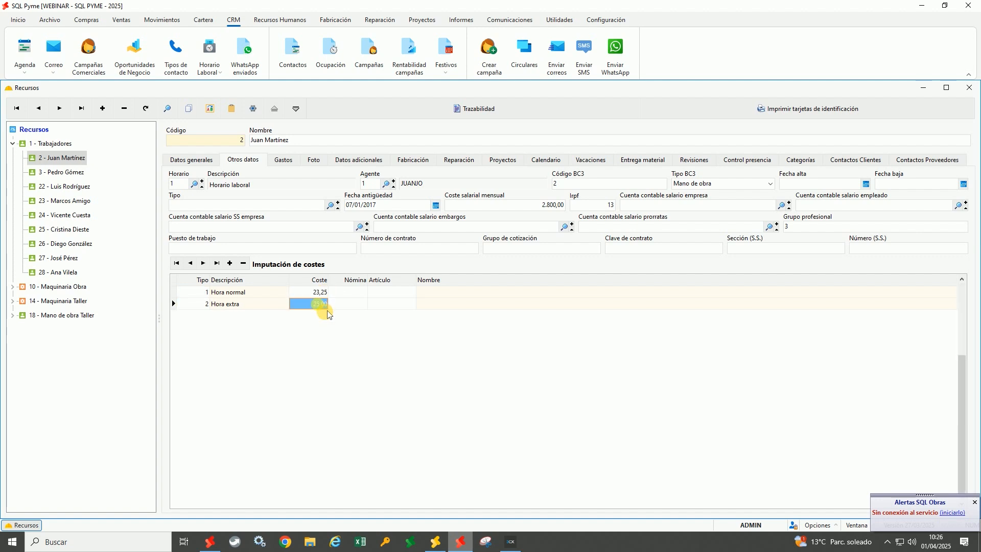
{"action": "left_click", "coordinate": [325, 295]}
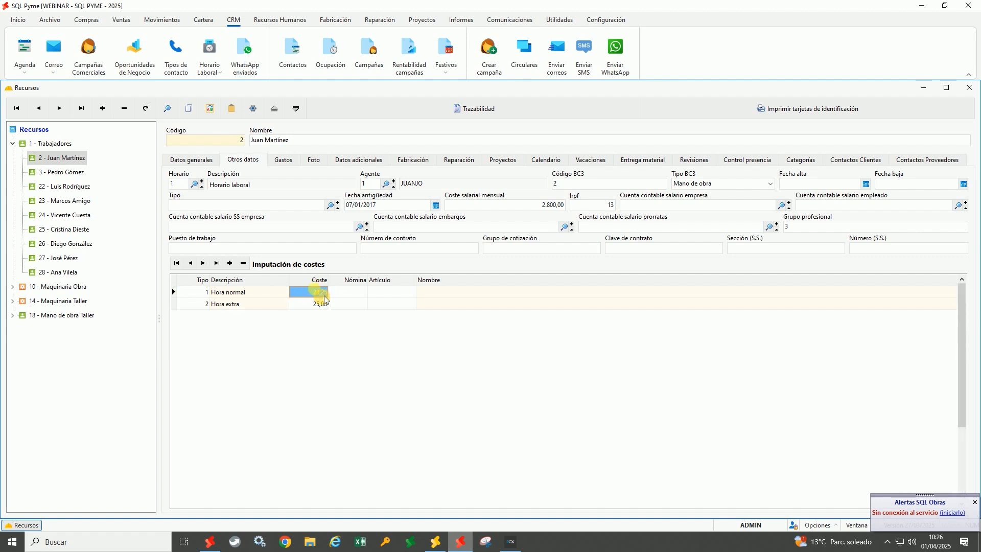
{"action": "left_click", "coordinate": [352, 306]}
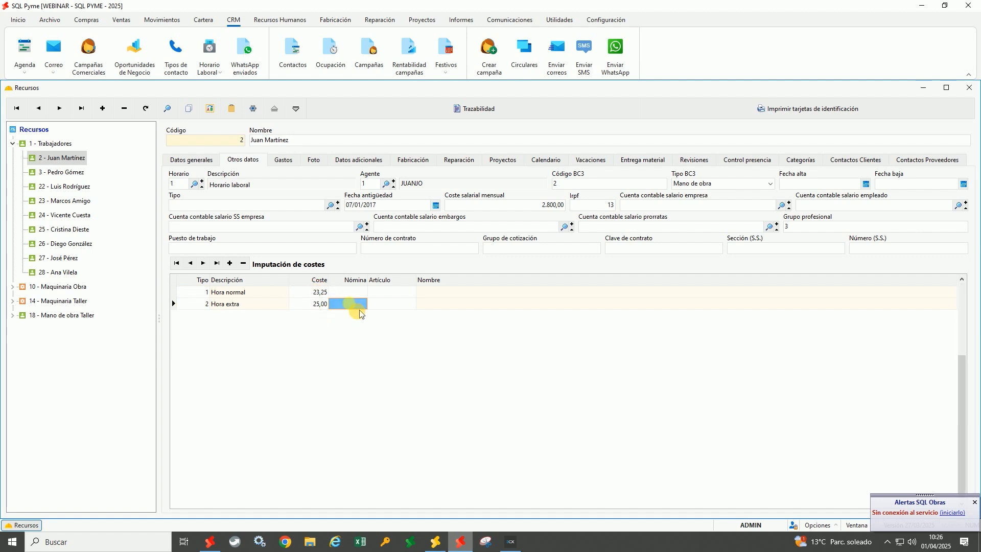
{"action": "left_click", "coordinate": [396, 309]}
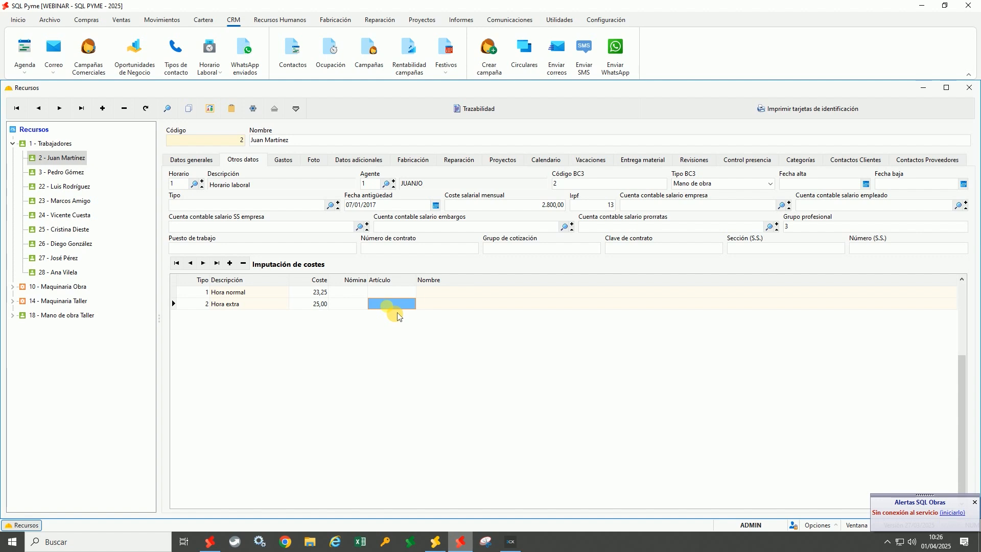
{"action": "double_click", "coordinate": [207, 292]}
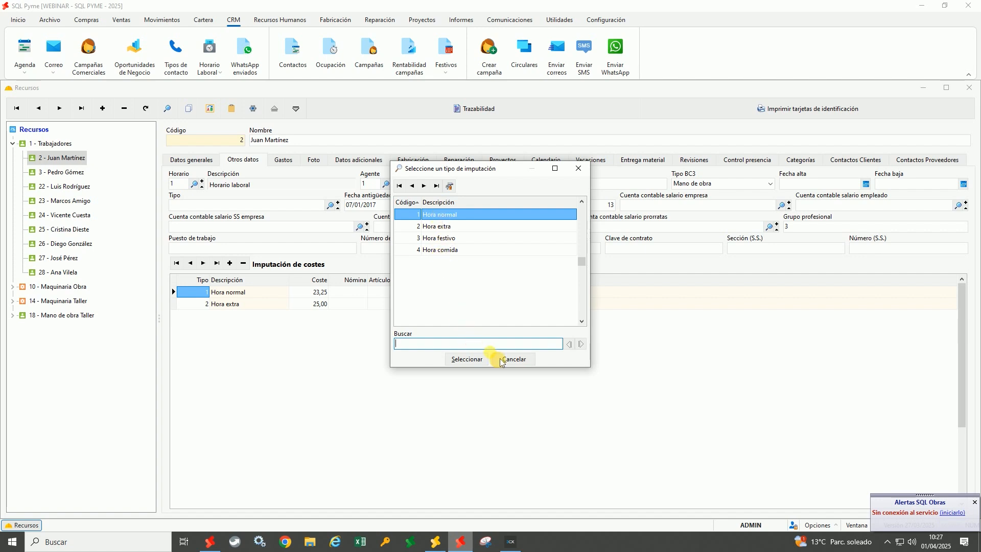
{"action": "left_click", "coordinate": [456, 357]}
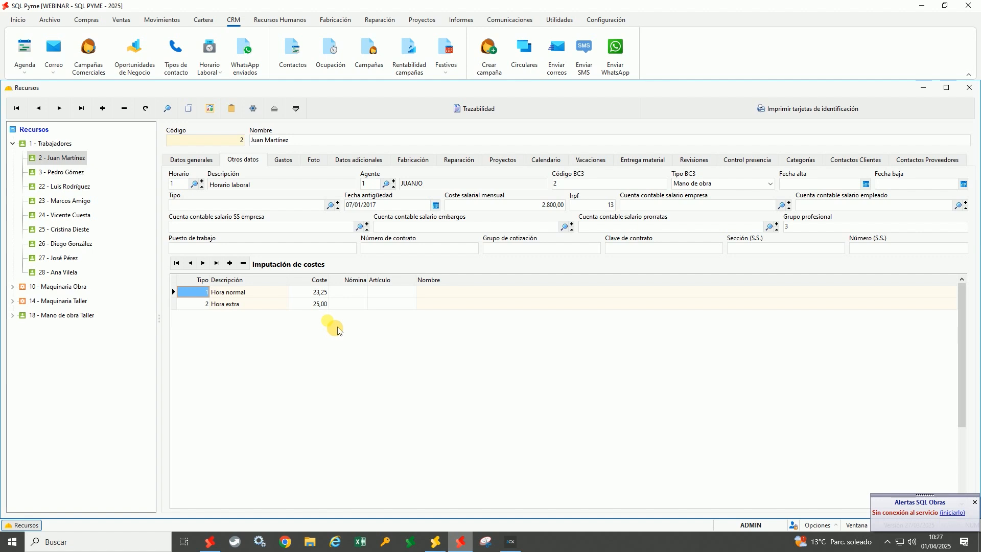
{"action": "left_click", "coordinate": [251, 147]}
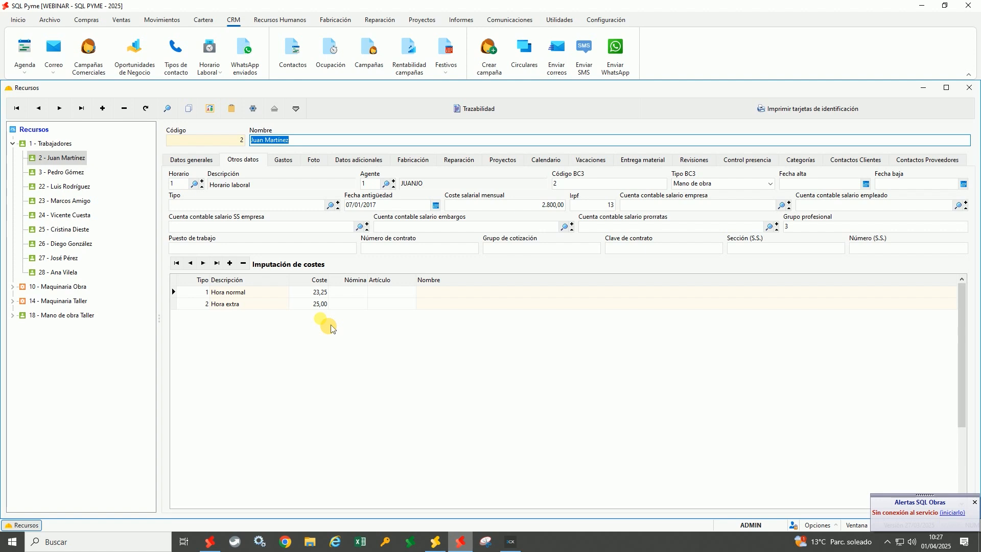
{"action": "left_click", "coordinate": [59, 147]}
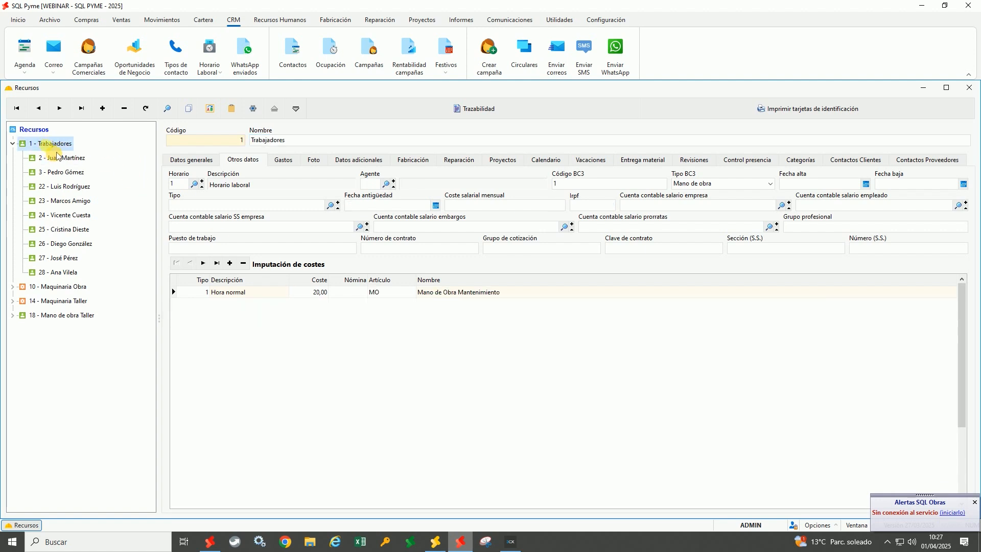
Check the Trabajadores group's 20,00 Hora normal cost, then return to worker 2's record
{"action": "left_click", "coordinate": [323, 302]}
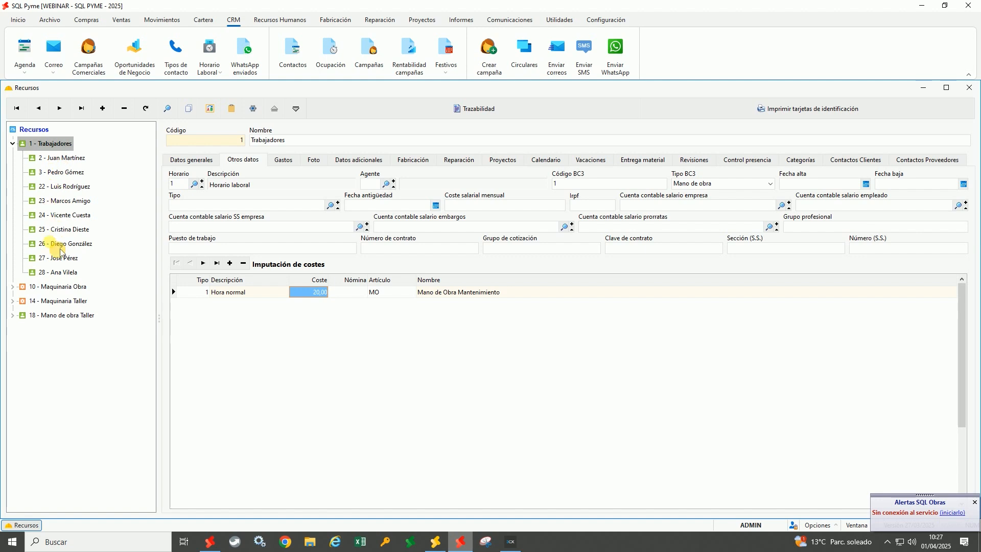
{"action": "left_click", "coordinate": [61, 159]}
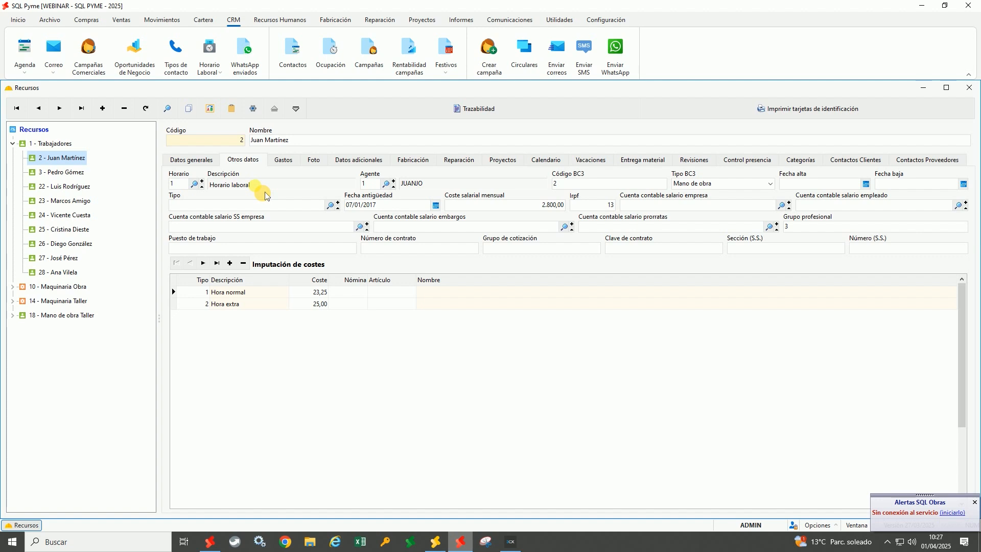
Show worker 2's expenses: gasto peaje 12,20 and Dieta 20,00, both dated 14/02/2025
{"action": "left_click", "coordinate": [283, 160]}
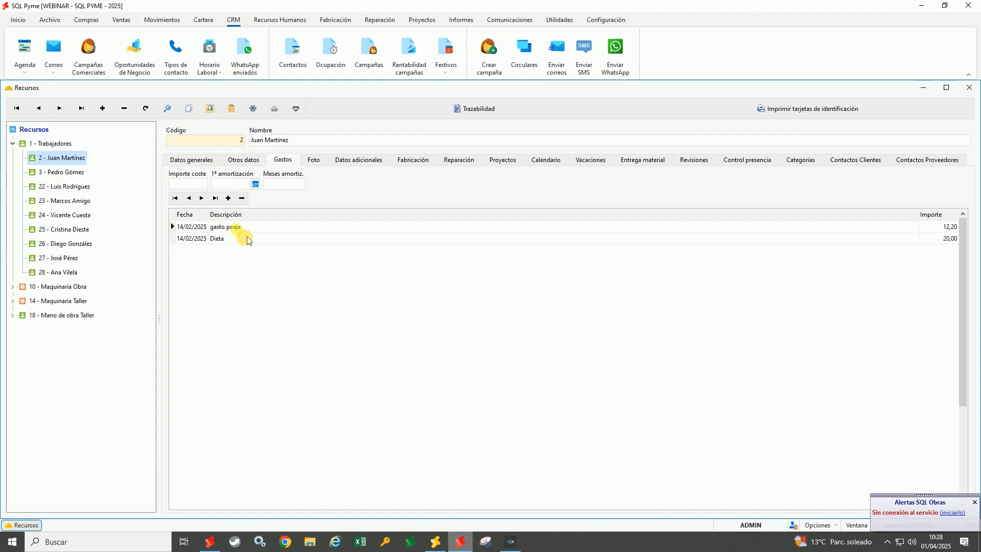
Select the gasto peaje and Dieta expense rows and the 20,00 Dieta amount
{"action": "left_click", "coordinate": [224, 228]}
{"action": "left_click", "coordinate": [207, 227]}
{"action": "left_click", "coordinate": [205, 240]}
{"action": "left_click", "coordinate": [230, 239]}
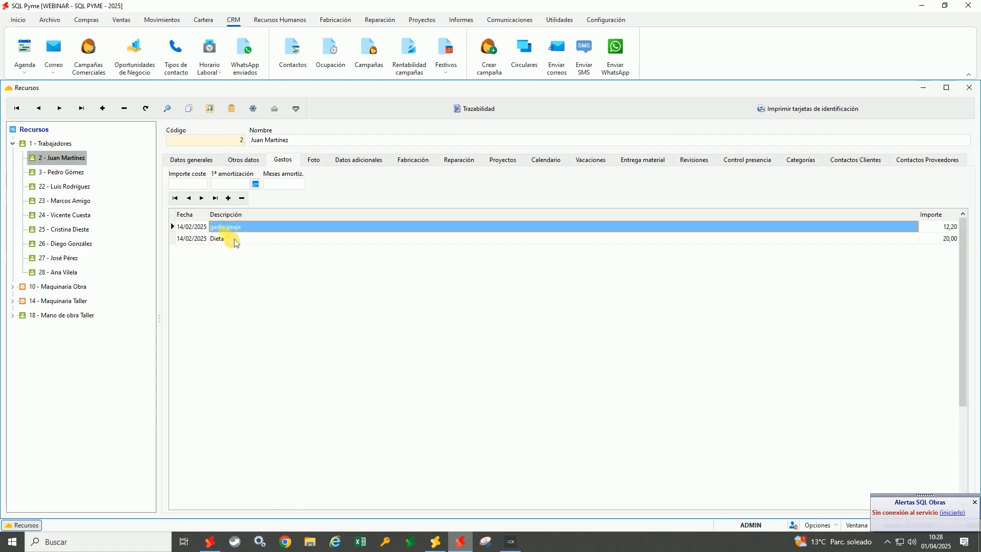
{"action": "left_click", "coordinate": [947, 242]}
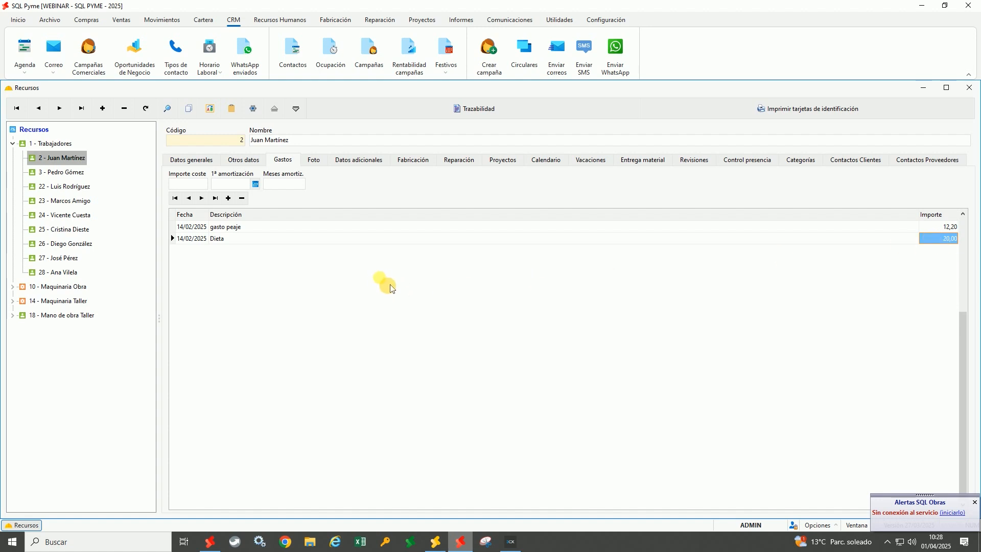
Browse the Archivo agent options, revisit Otros datos, and display worker 2's portrait on the Foto tab
{"action": "left_click", "coordinate": [50, 19]}
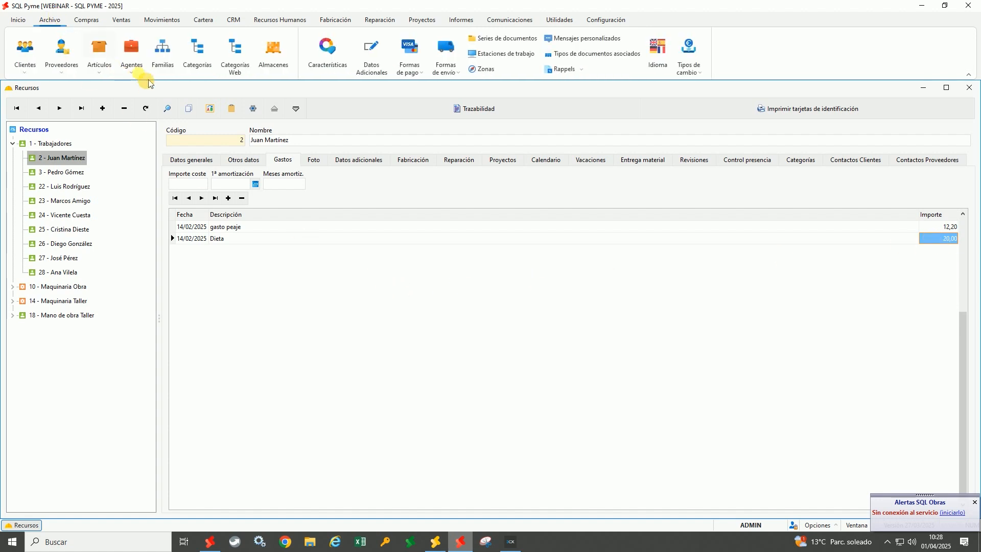
{"action": "left_click", "coordinate": [134, 72]}
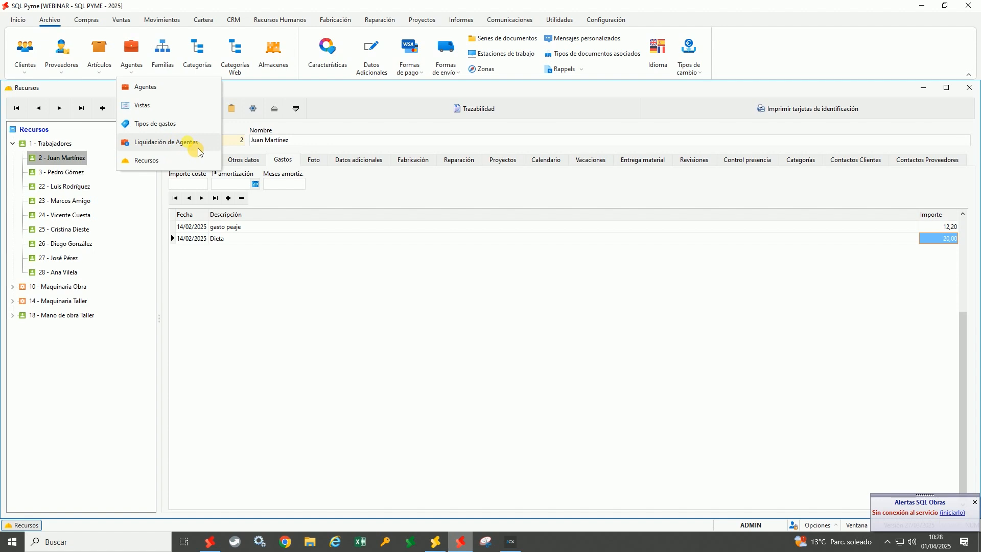
{"action": "left_click", "coordinate": [242, 160]}
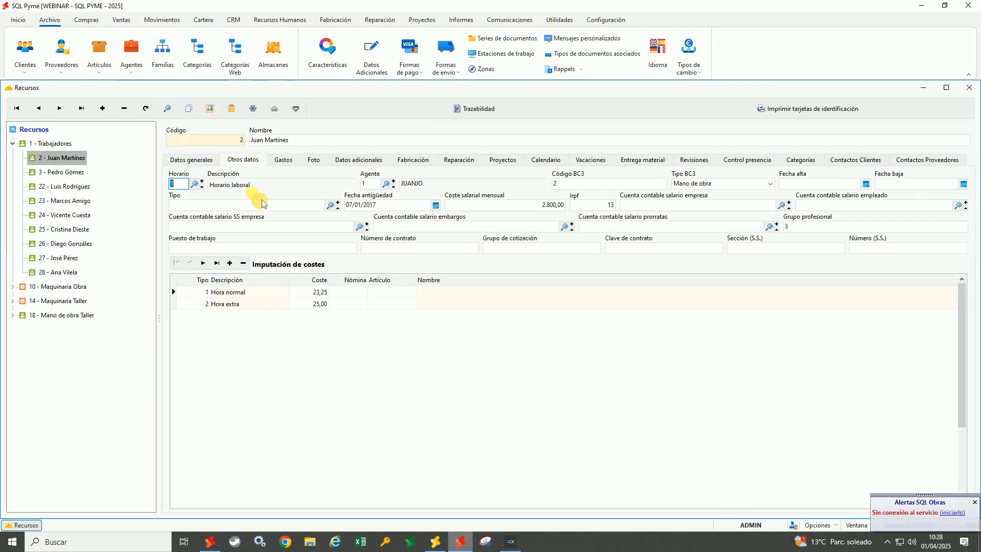
{"action": "left_click", "coordinate": [369, 184]}
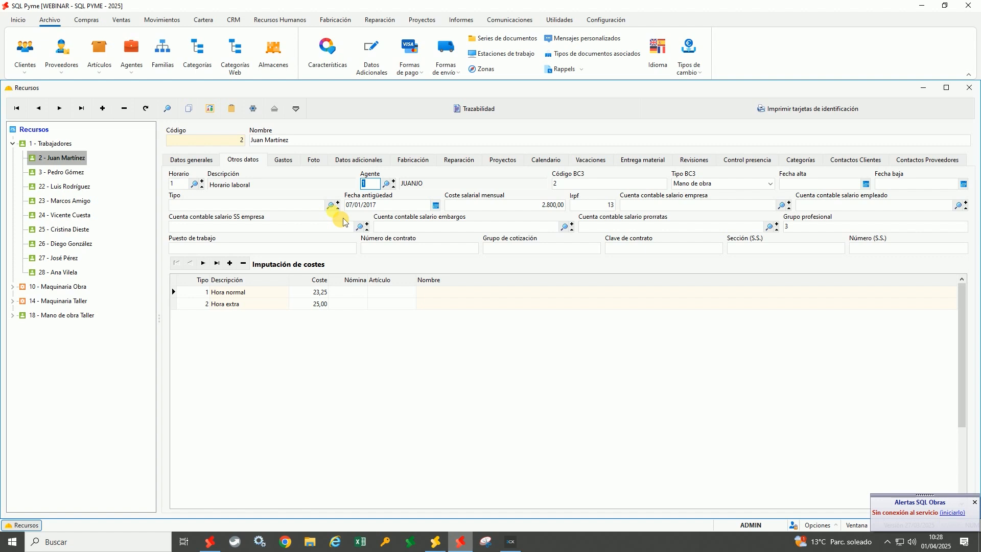
{"action": "left_click", "coordinate": [315, 160]}
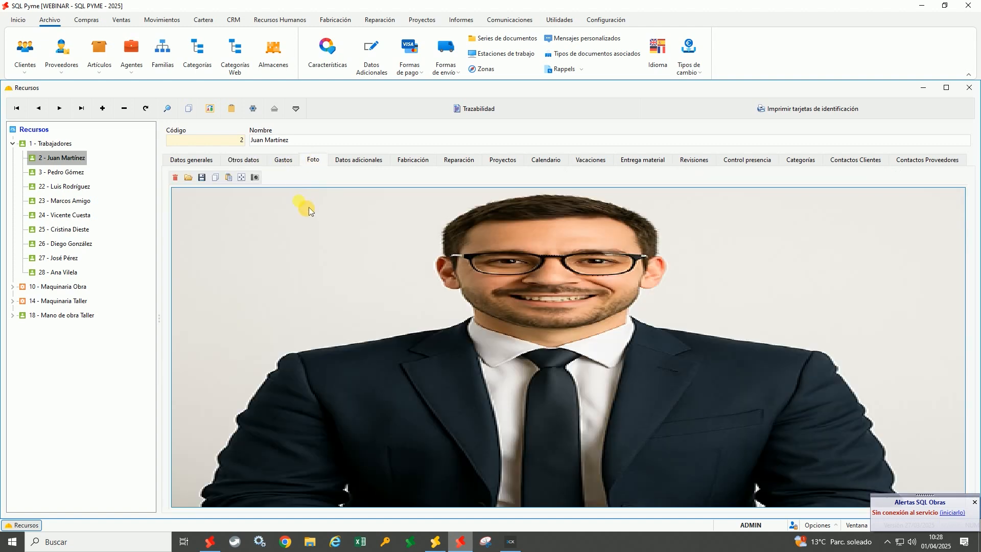
{"action": "left_click", "coordinate": [242, 177]}
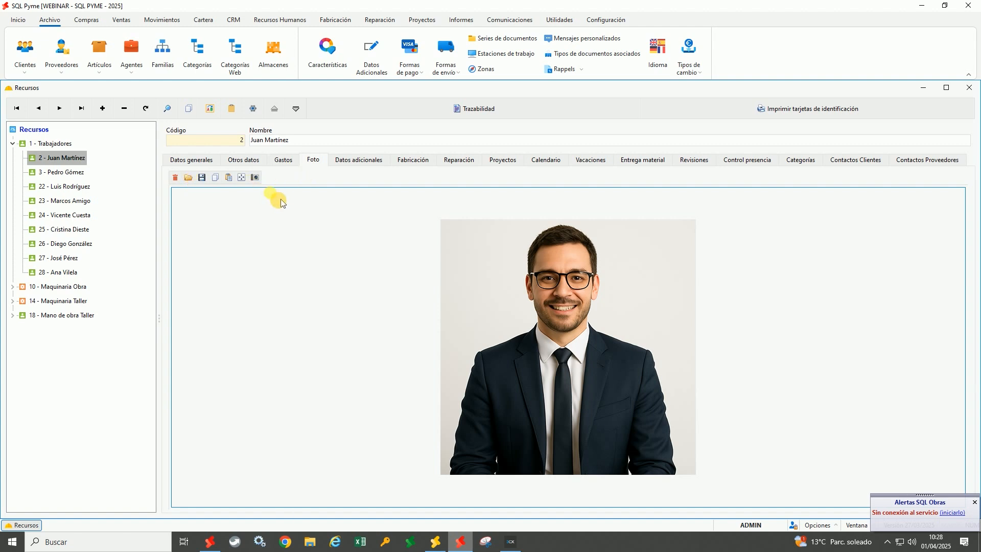
{"action": "left_click", "coordinate": [790, 117]}
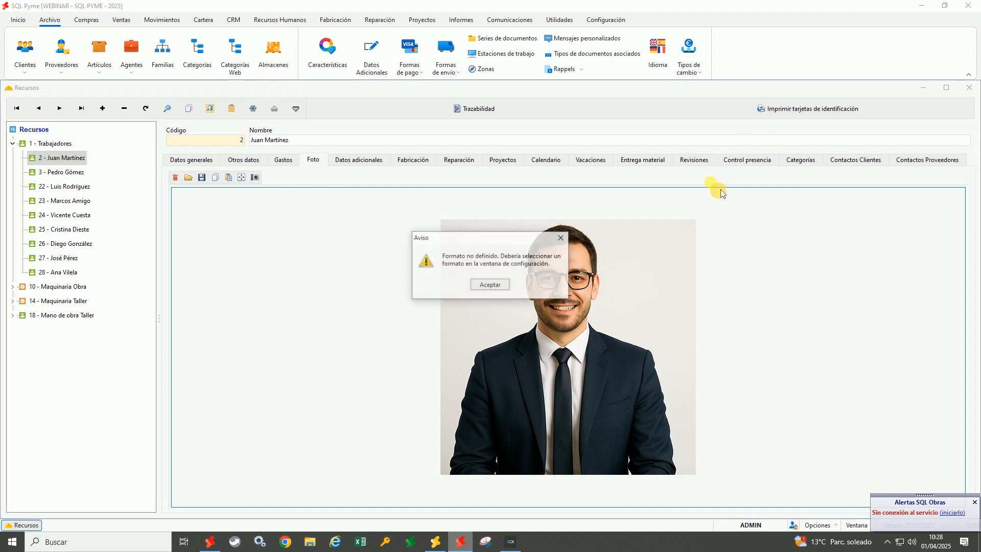
{"action": "left_click", "coordinate": [505, 285]}
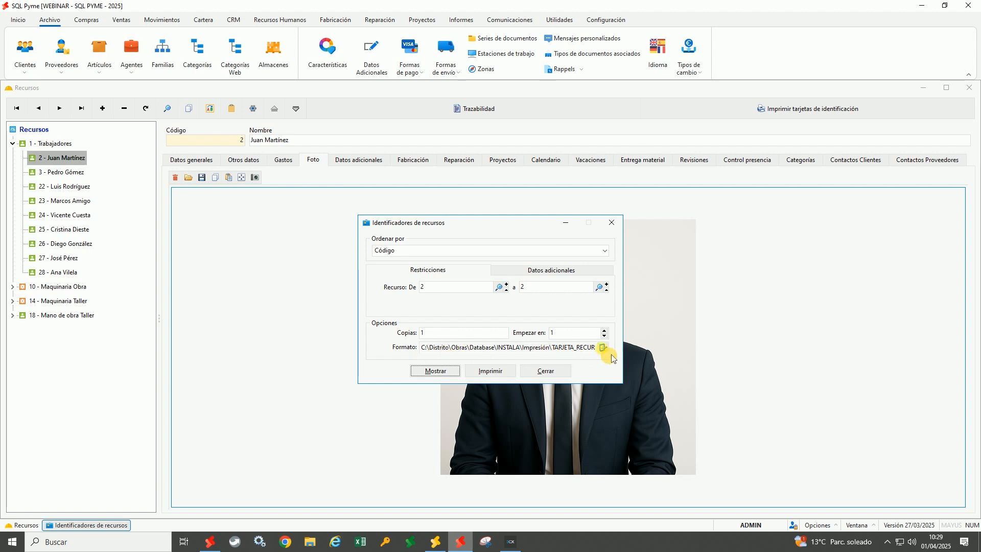
{"action": "left_click", "coordinate": [439, 372]}
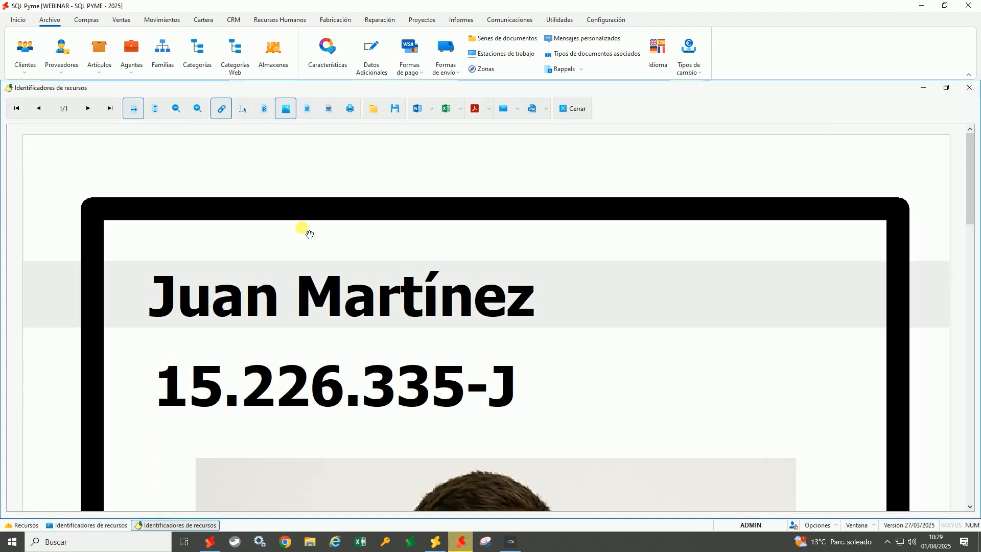
{"action": "left_click", "coordinate": [155, 108]}
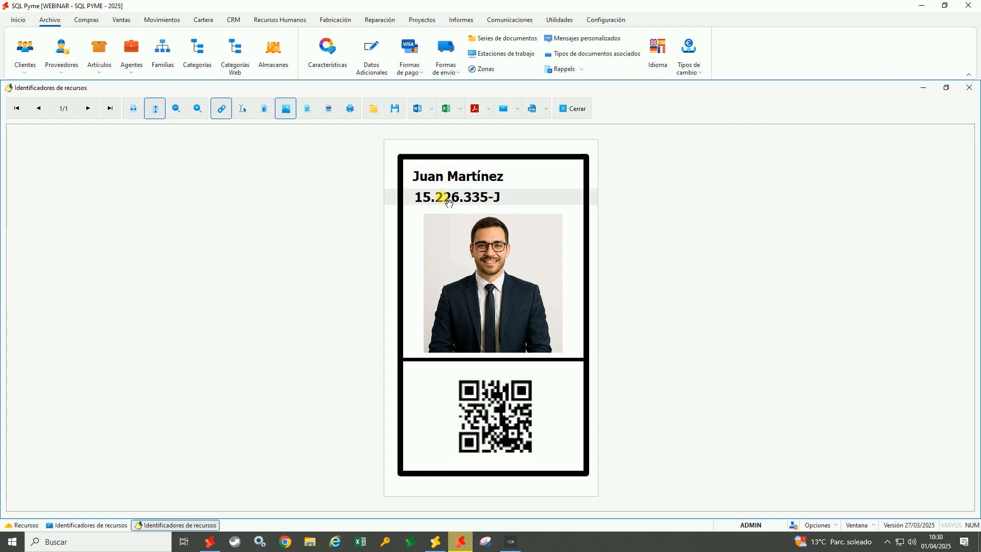
{"action": "left_click", "coordinate": [573, 109]}
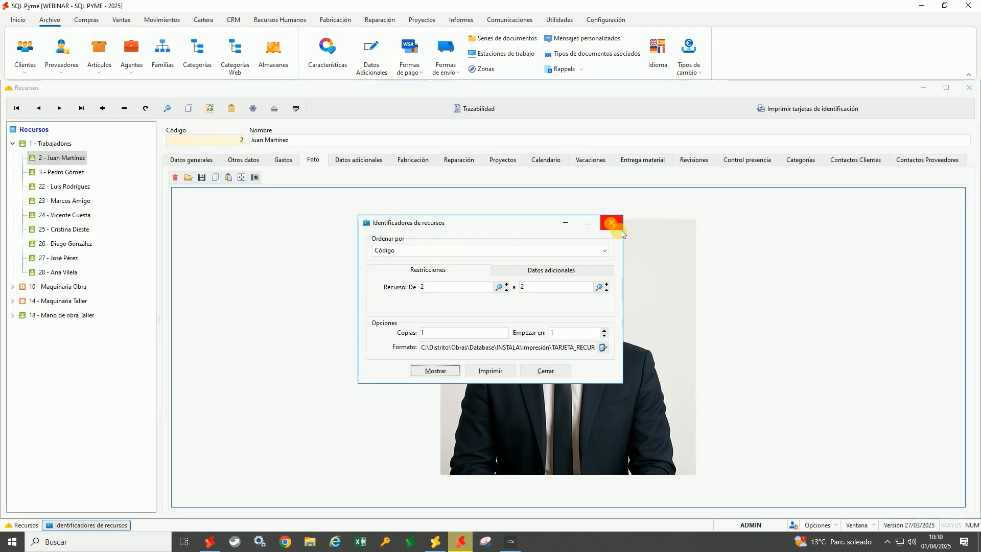
{"action": "left_click", "coordinate": [608, 221]}
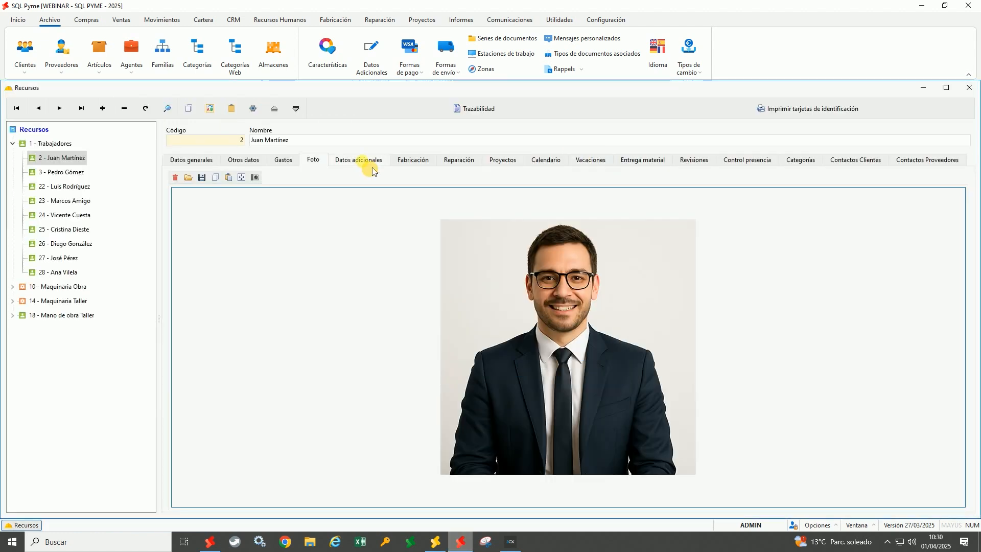
{"action": "left_click", "coordinate": [372, 165]}
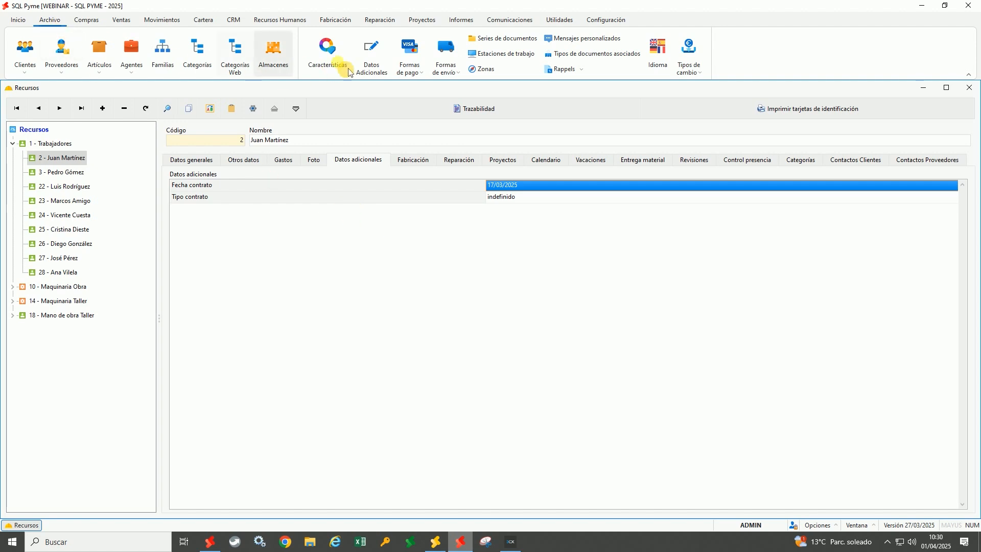
Review the Recursos additional-field definitions: Fecha contrato as type Fecha, Tipo contrato as Texto, then close
{"action": "left_click", "coordinate": [375, 58]}
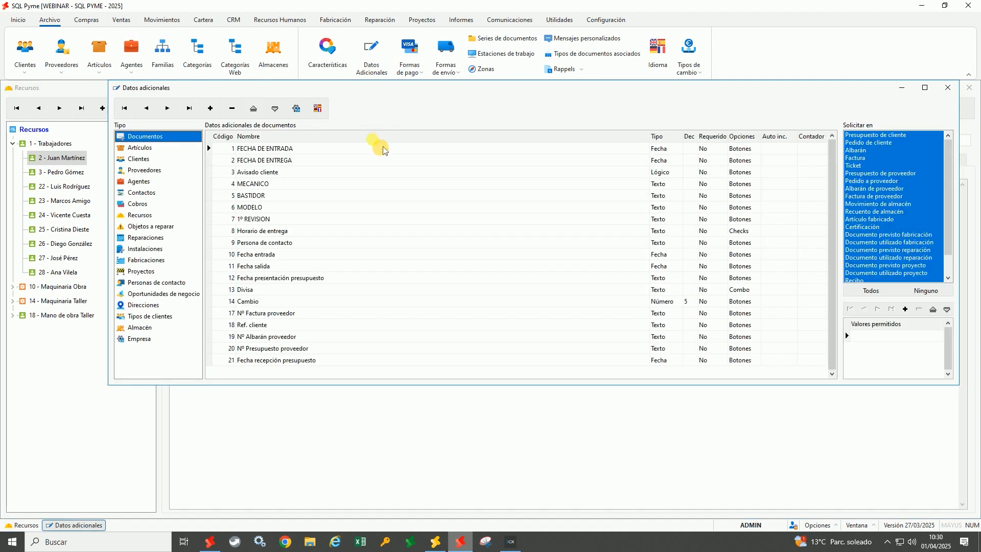
{"action": "left_click_drag", "start_coordinate": [402, 104], "coordinate": [530, 238]}
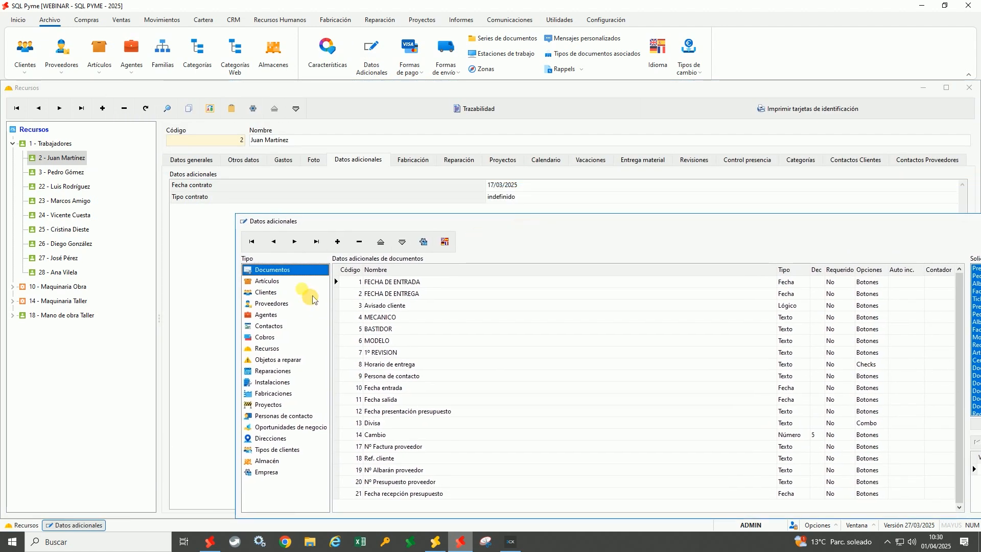
{"action": "left_click", "coordinate": [271, 349]}
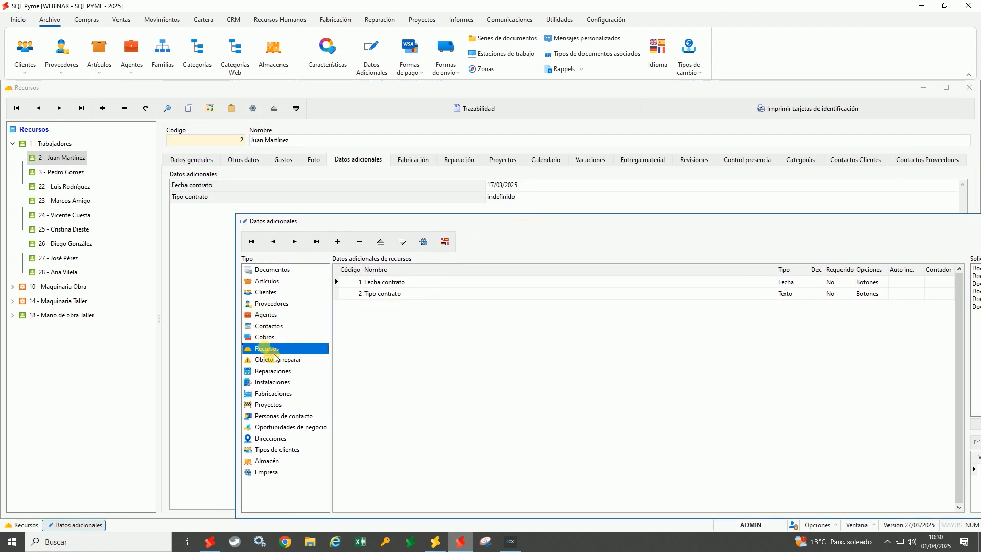
{"action": "left_click", "coordinate": [394, 284]}
{"action": "left_click", "coordinate": [400, 296]}
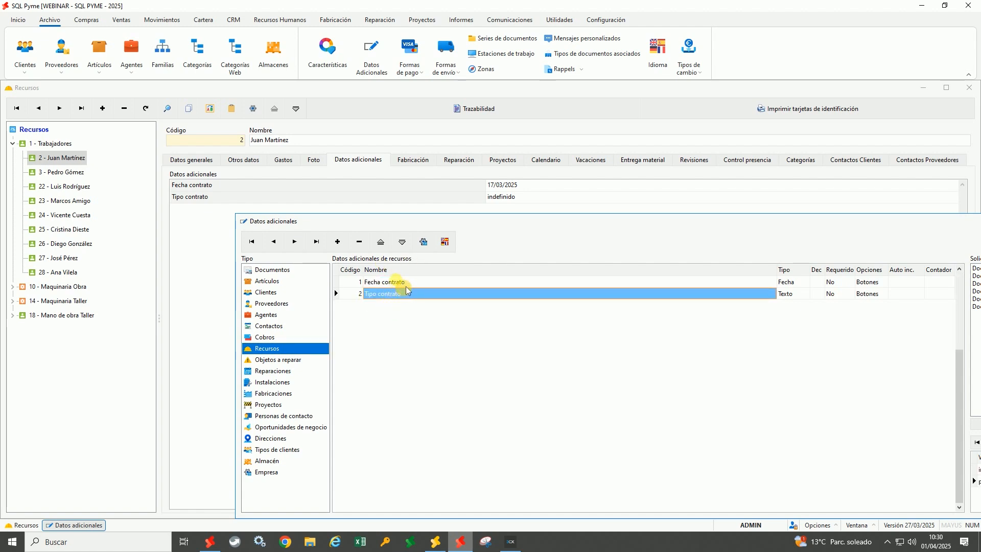
{"action": "left_click", "coordinate": [407, 287]}
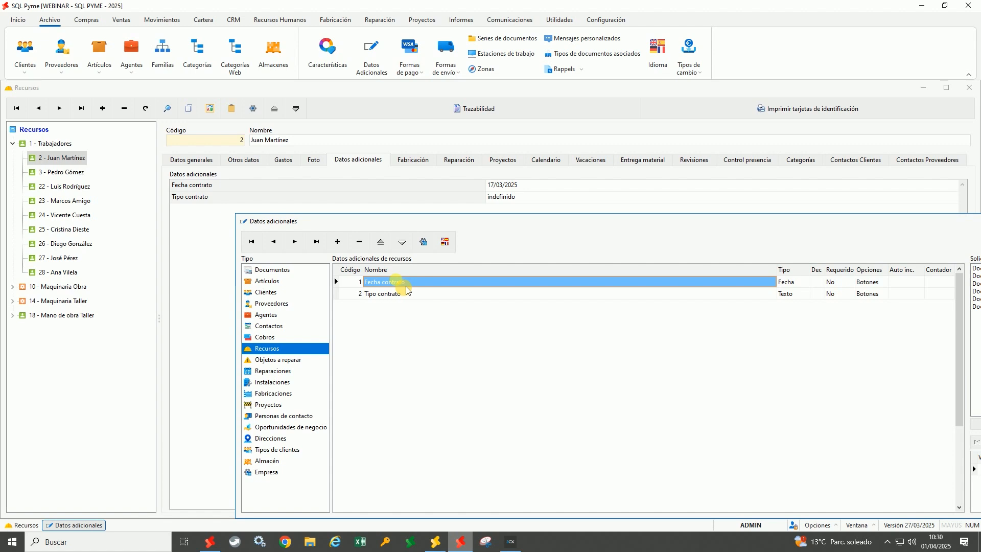
{"action": "left_click", "coordinate": [396, 295]}
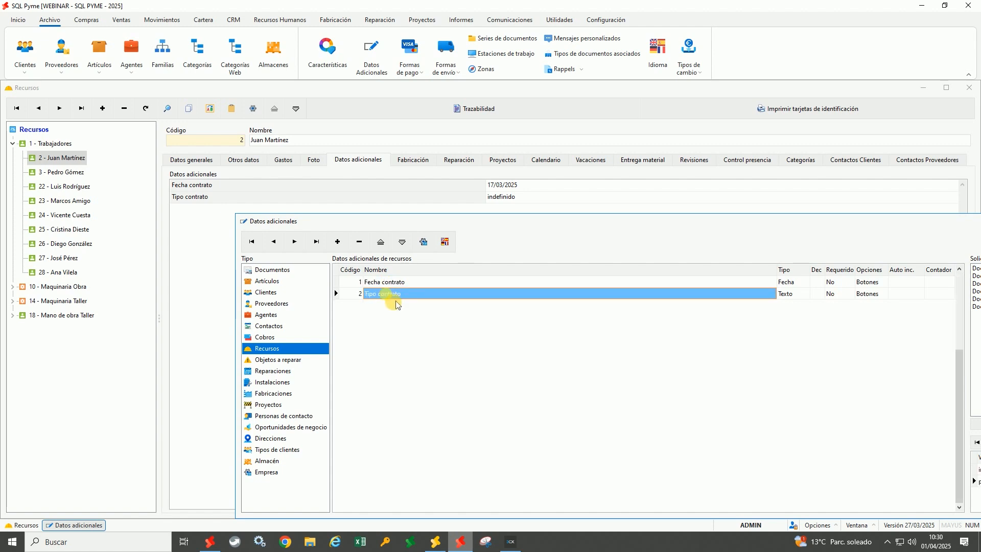
{"action": "left_click_drag", "start_coordinate": [457, 229], "coordinate": [315, 233]}
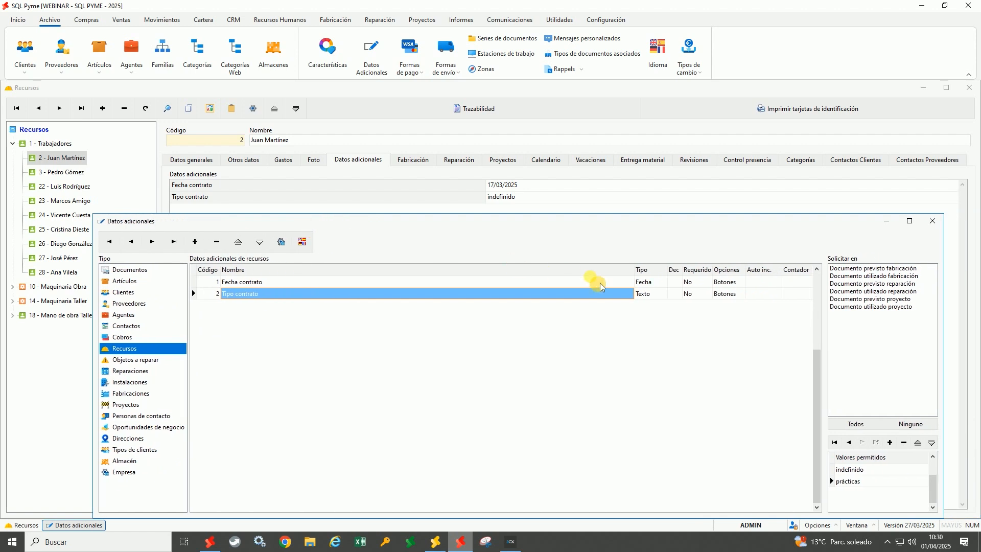
{"action": "left_click", "coordinate": [663, 284]}
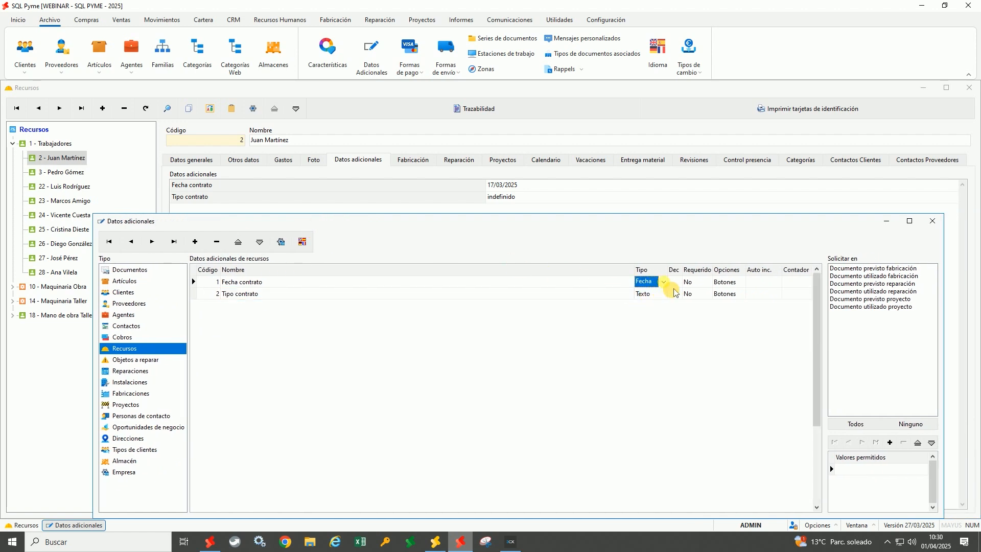
{"action": "left_click", "coordinate": [673, 288]}
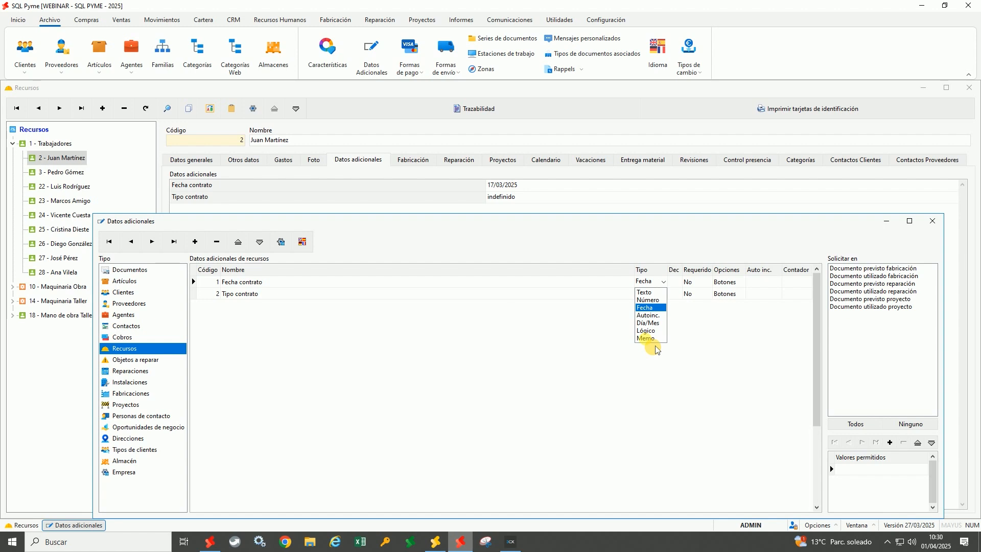
{"action": "left_click", "coordinate": [671, 318]}
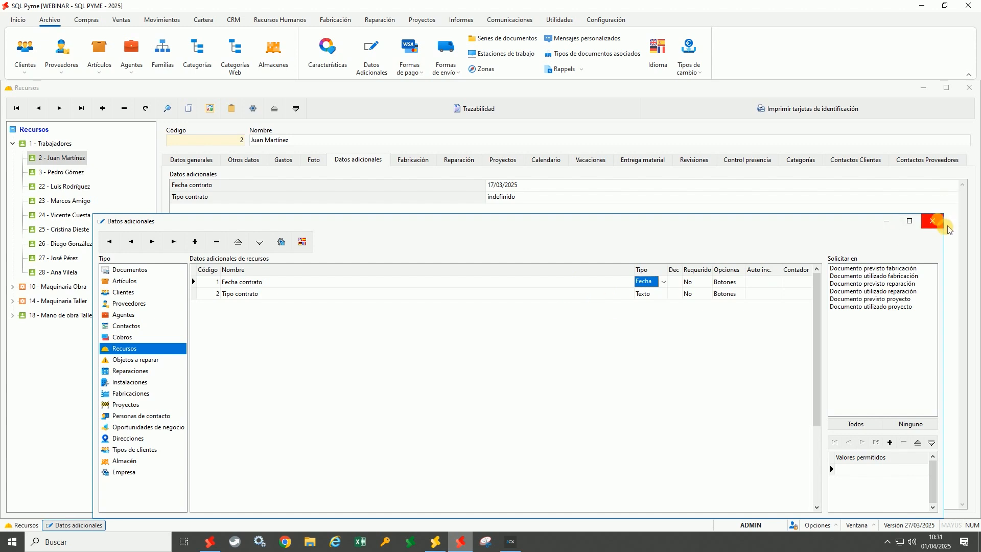
{"action": "left_click", "coordinate": [933, 221]}
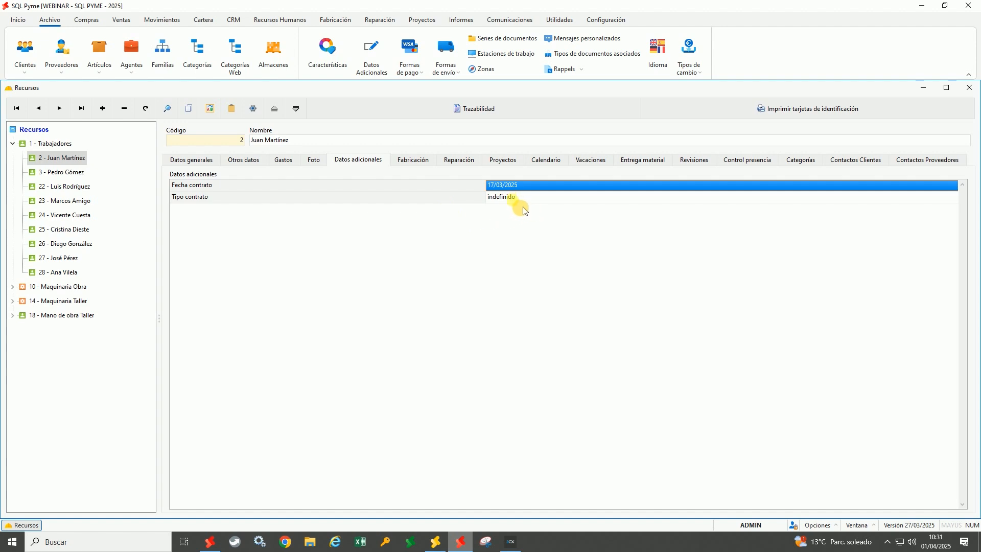
{"action": "double_click", "coordinate": [521, 187]}
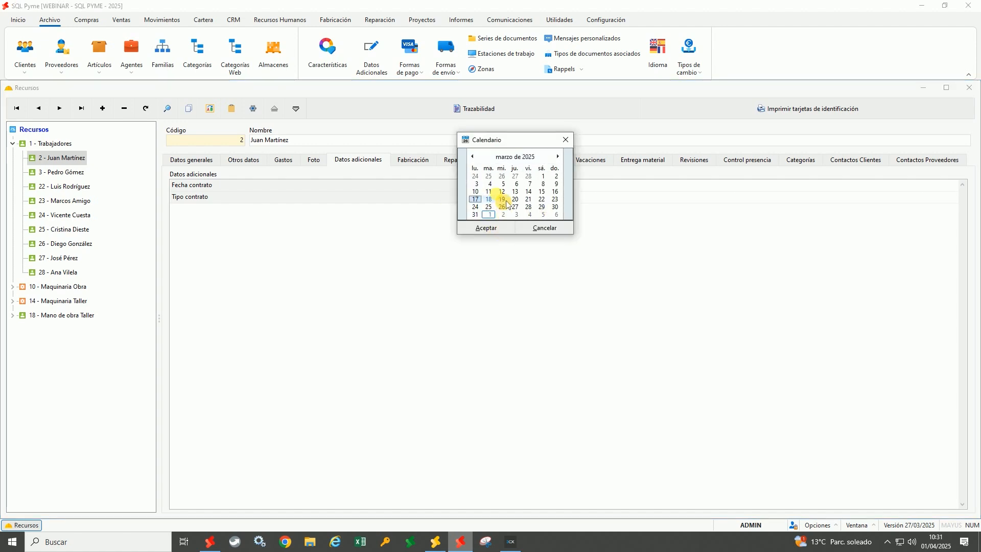
{"action": "left_click", "coordinate": [486, 228]}
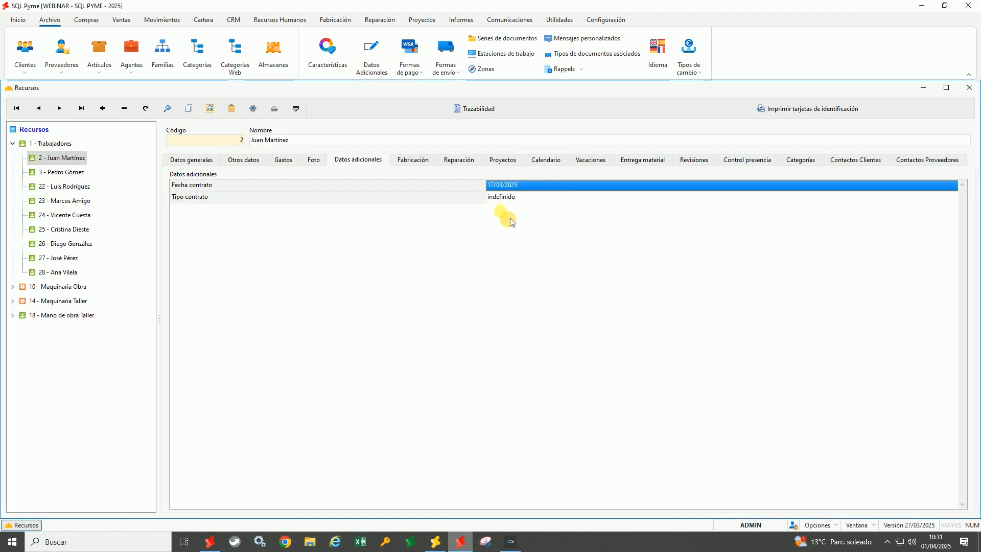
{"action": "double_click", "coordinate": [508, 197]}
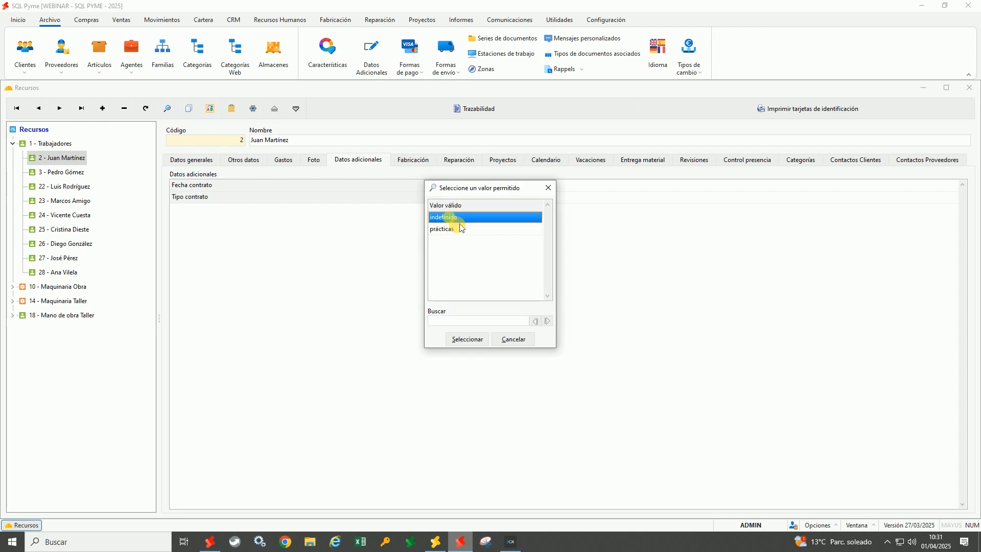
{"action": "double_click", "coordinate": [454, 219]}
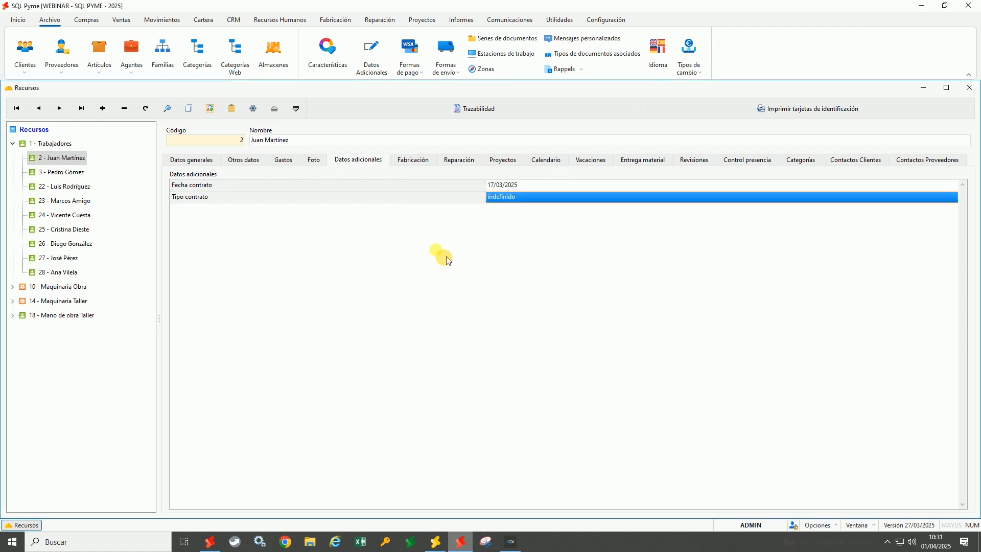
Review the worker's Fabricación, Reparación and Proyectos entries, ending on August 2024 VIVIENDA UNIFAMILIAR BERGONDO hours
{"action": "left_click", "coordinate": [426, 168]}
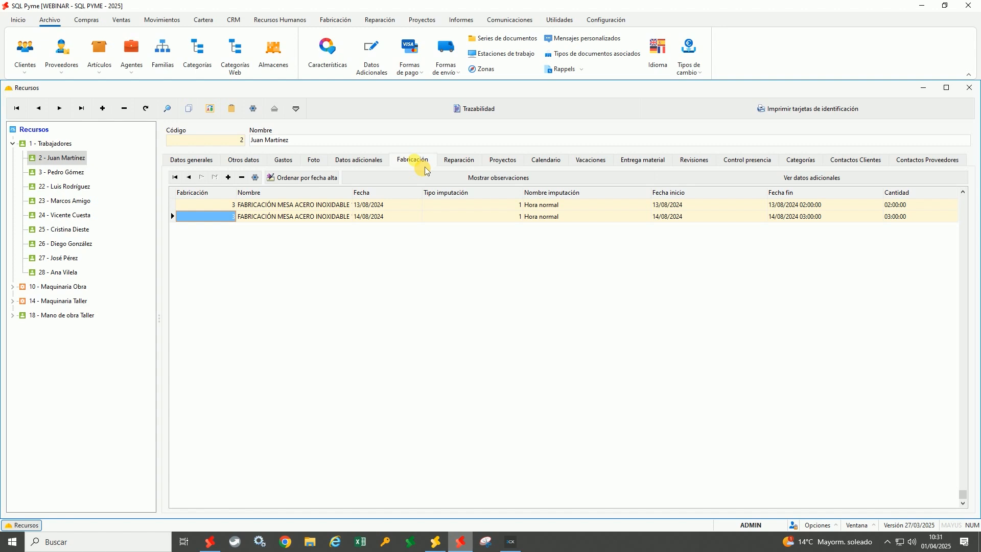
{"action": "left_click", "coordinate": [474, 168]}
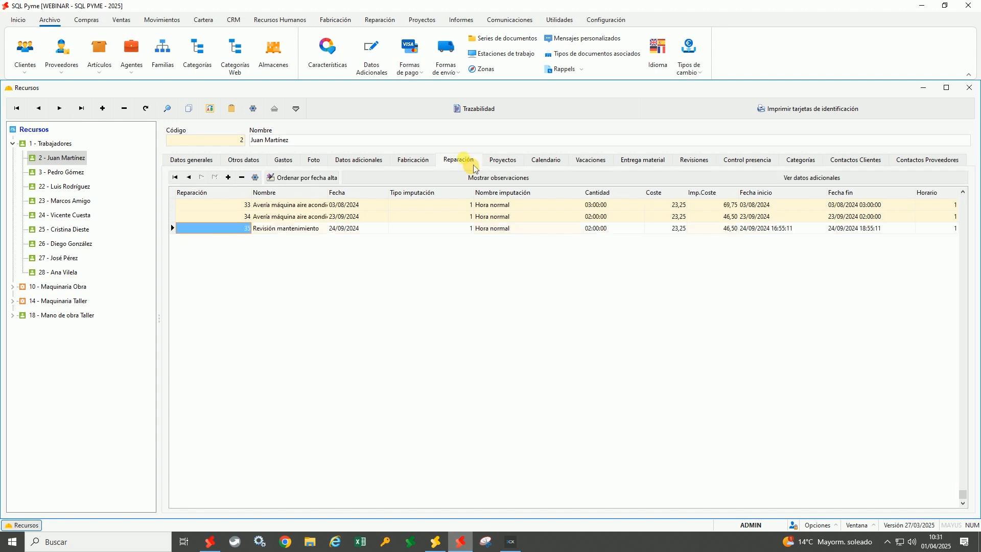
{"action": "left_click", "coordinate": [518, 169]}
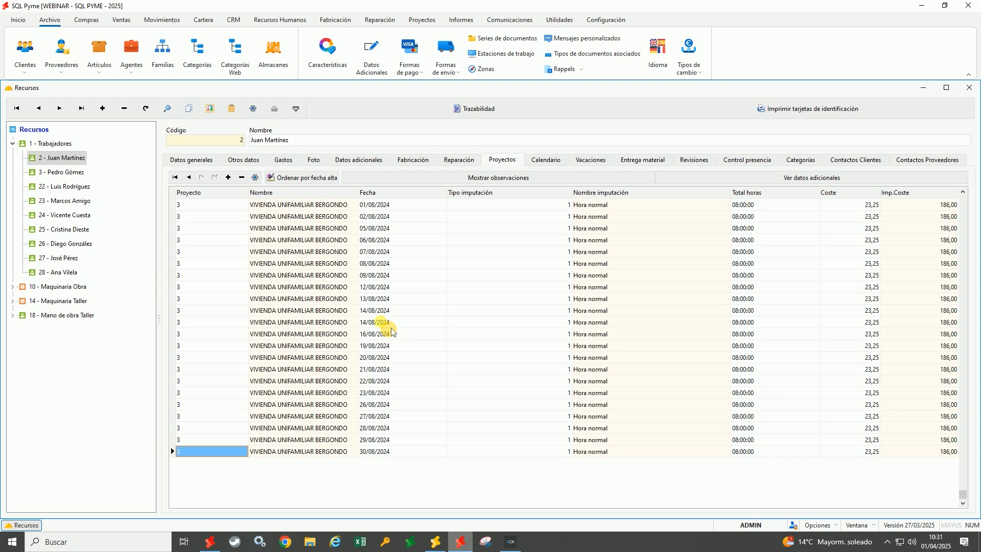
{"action": "left_click", "coordinate": [875, 219]}
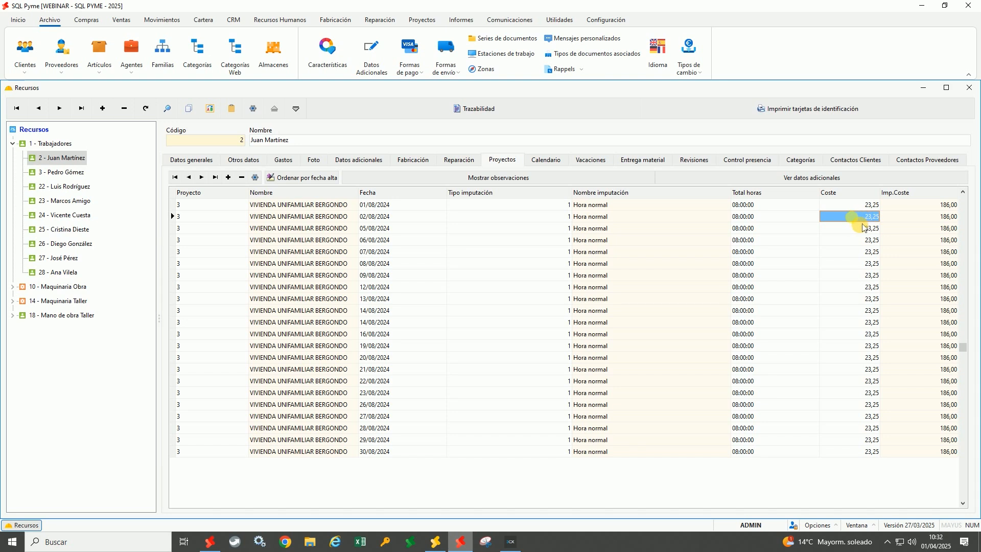
Show the worker's April 2025 calendar and view the 1 April INSTALACION DE 10 ENCHUFES event details
{"action": "left_click", "coordinate": [546, 159]}
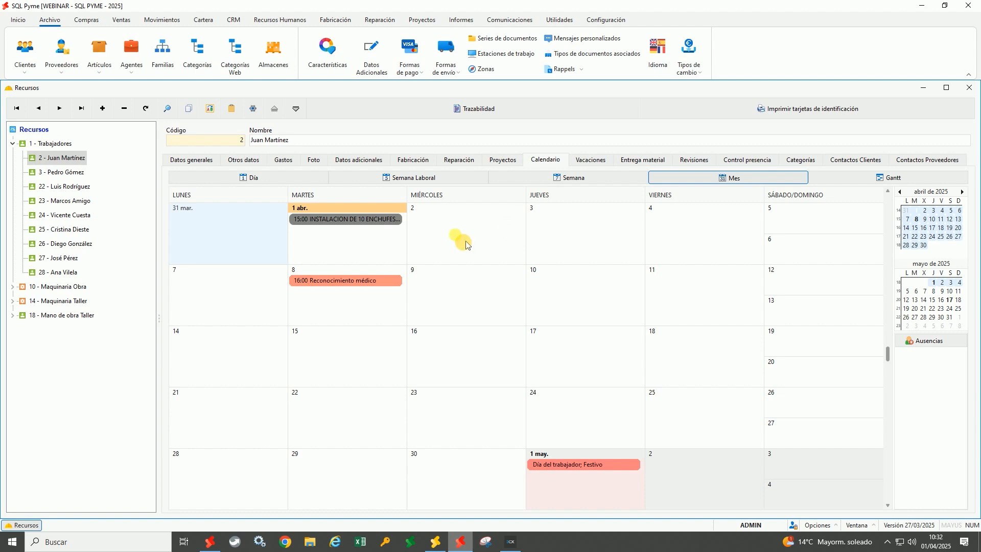
{"action": "mouse_move", "coordinate": [375, 231]}
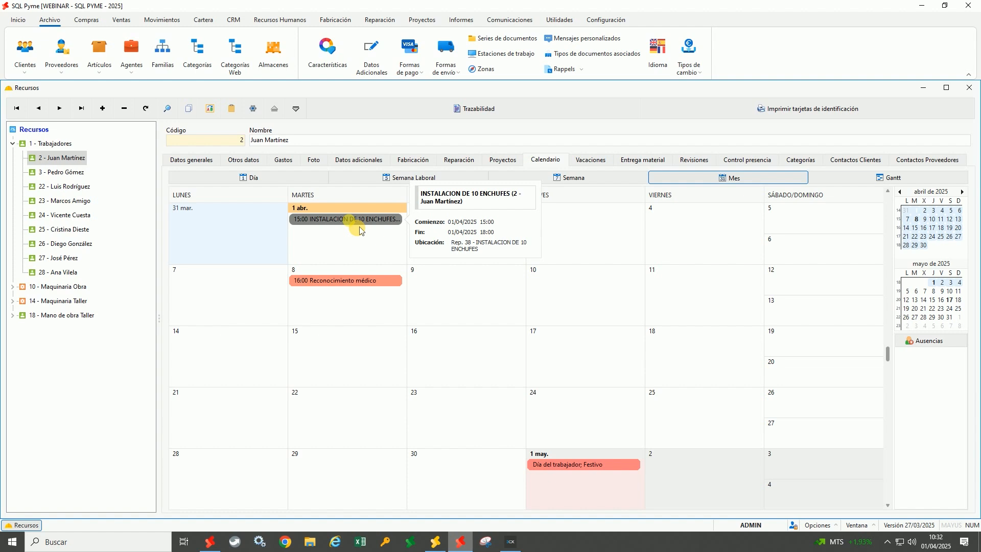
Open repair order 38, check its assigned worker field, and close it back to the calendar
{"action": "left_click", "coordinate": [380, 19]}
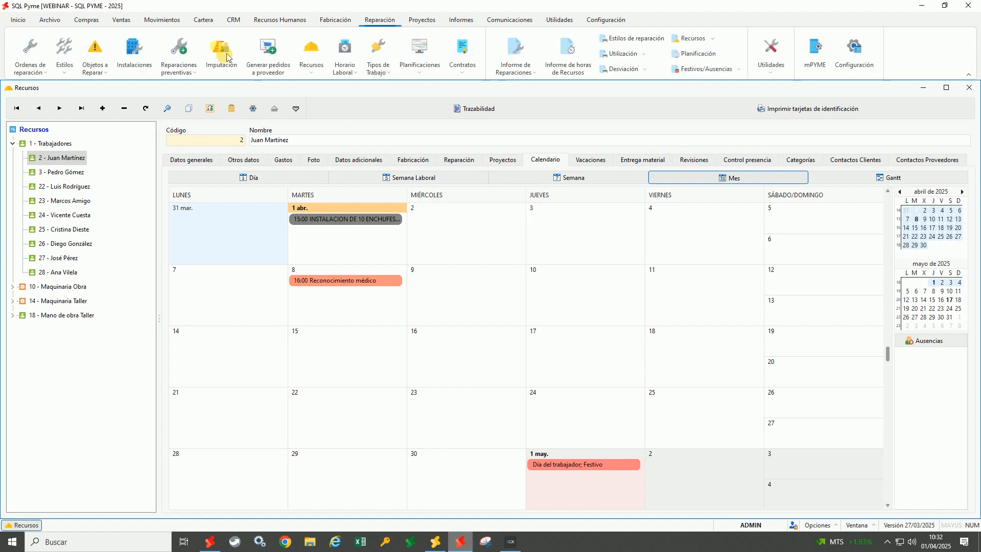
{"action": "left_click", "coordinate": [39, 60]}
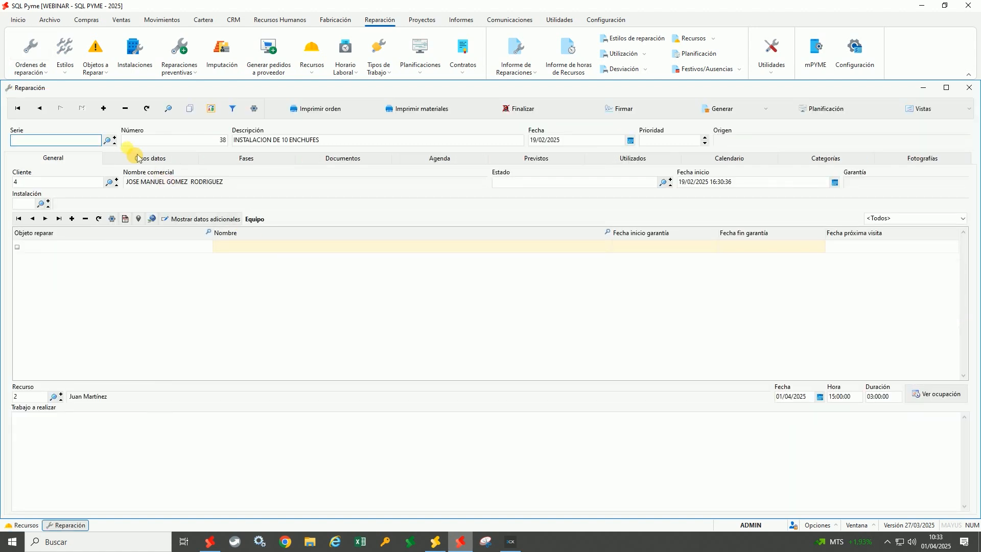
{"action": "left_click", "coordinate": [30, 397]}
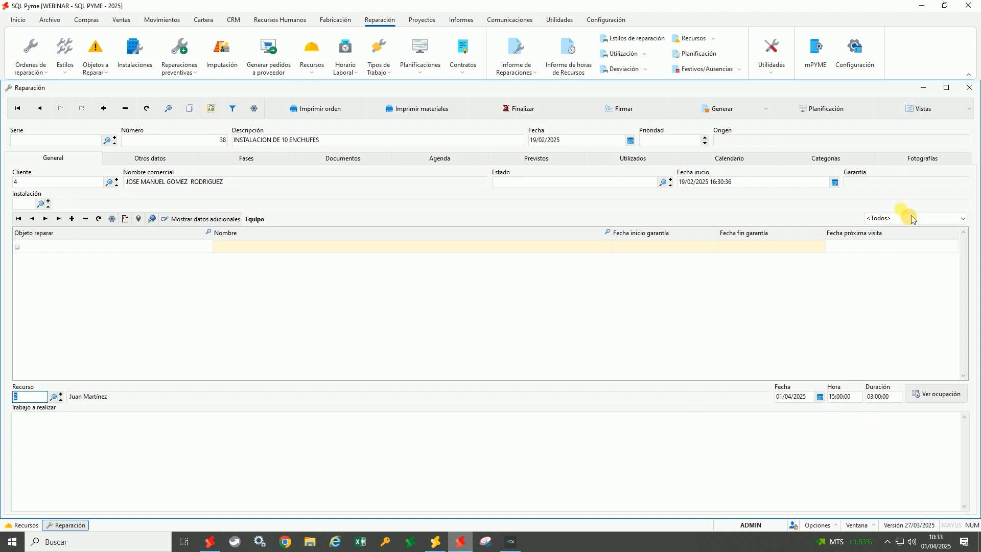
{"action": "left_click", "coordinate": [969, 87]}
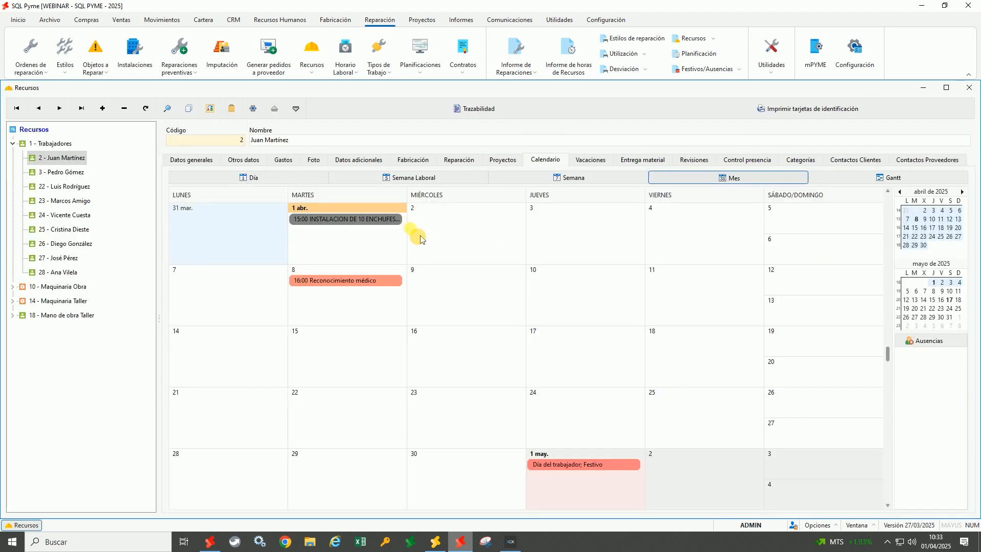
{"action": "mouse_move", "coordinate": [395, 289]}
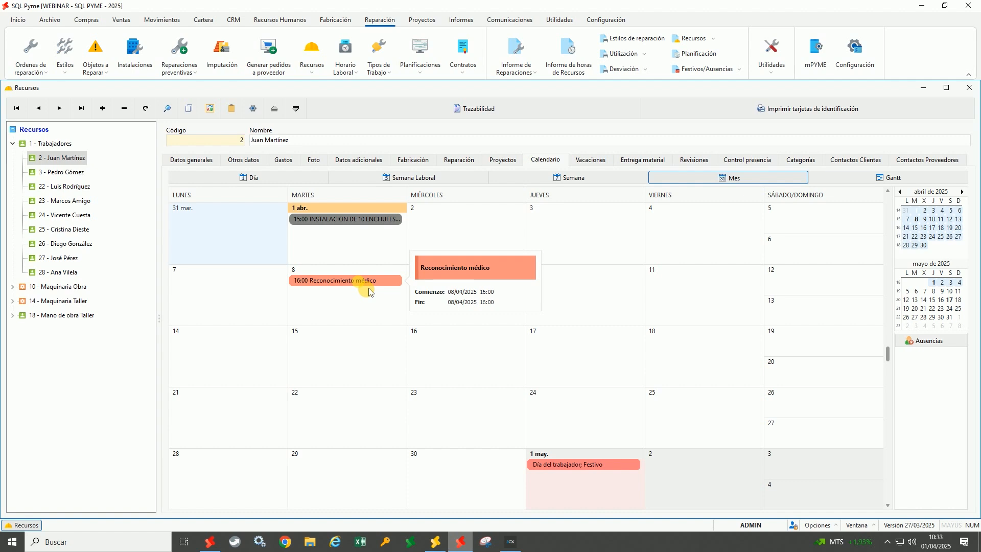
{"action": "left_click", "coordinate": [841, 159]}
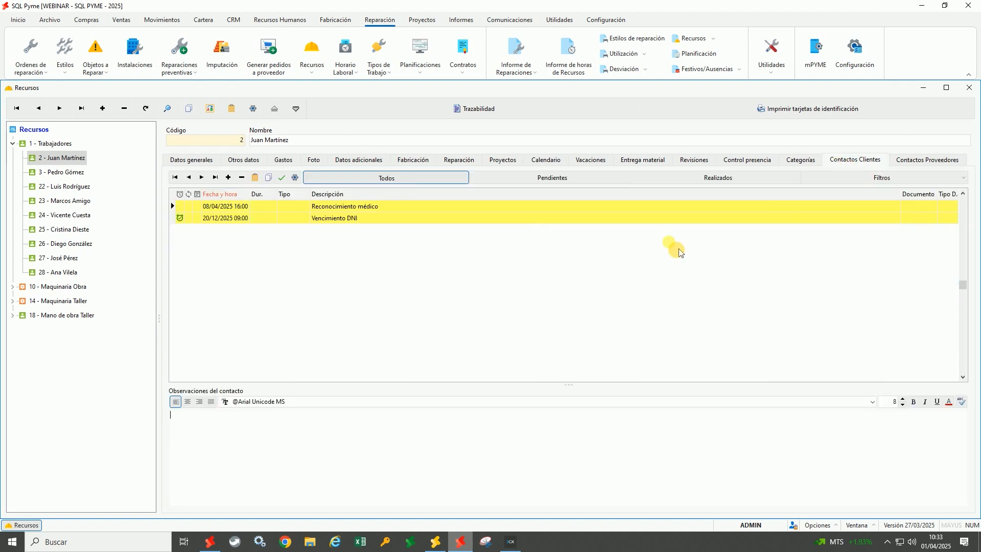
Check the Reconocimiento médico contact, return to the April calendar, and list the Horario Laboral options
{"action": "left_click", "coordinate": [435, 207]}
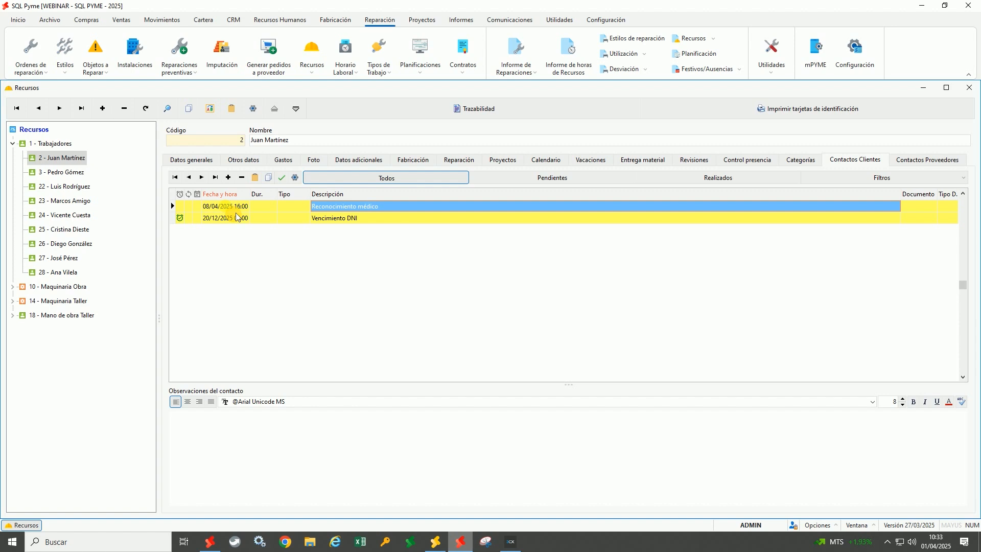
{"action": "left_click", "coordinate": [545, 160]}
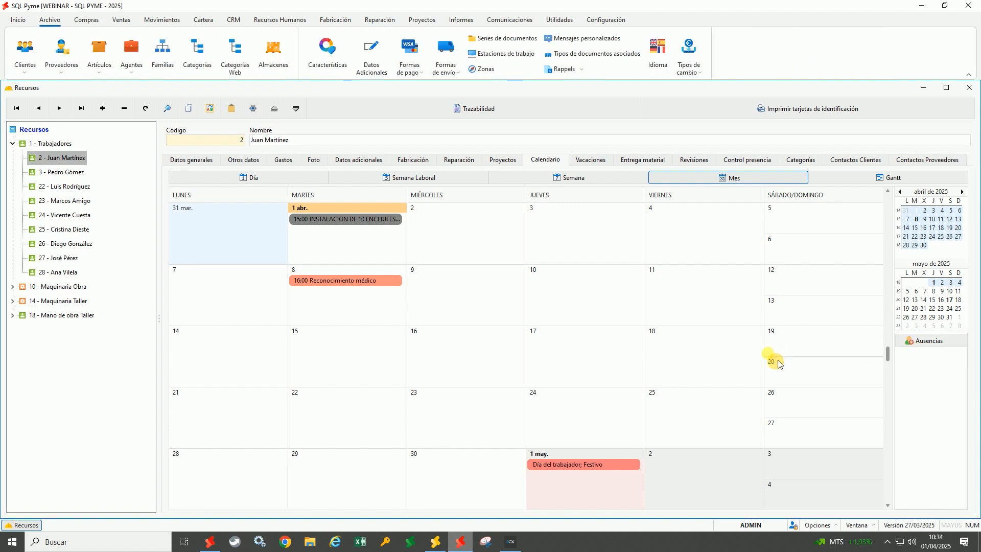
{"action": "left_click", "coordinate": [233, 20]}
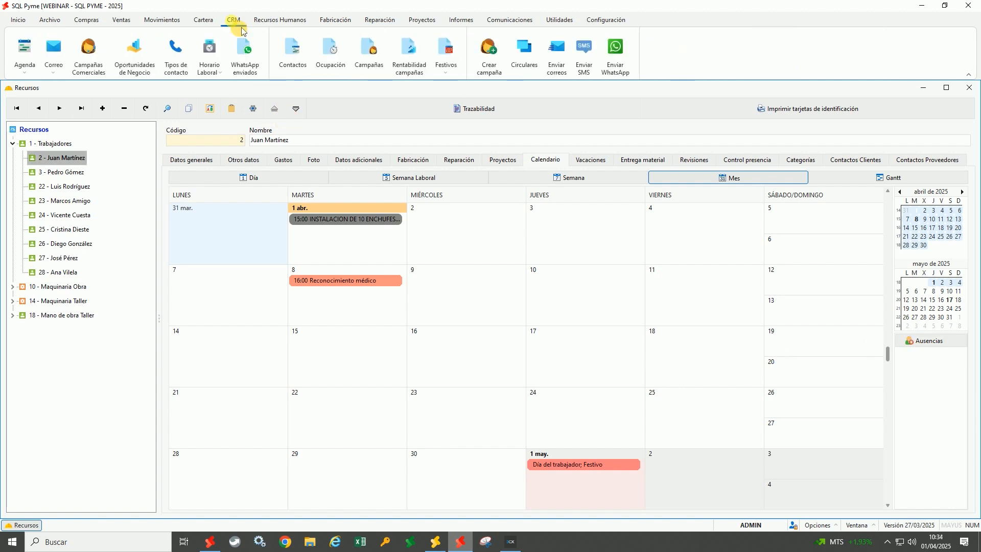
{"action": "left_click", "coordinate": [225, 76]}
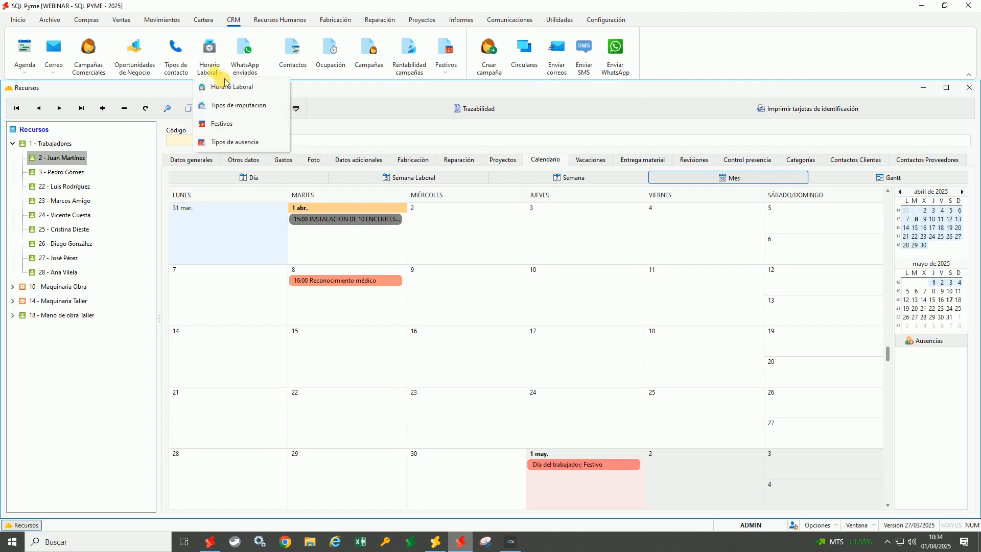
{"action": "left_click", "coordinate": [234, 148]}
{"action": "left_click_drag", "start_coordinate": [236, 144], "coordinate": [489, 148]}
{"action": "left_click", "coordinate": [360, 189]}
{"action": "left_click", "coordinate": [361, 199]}
{"action": "left_click", "coordinate": [361, 211]}
{"action": "left_click", "coordinate": [362, 224]}
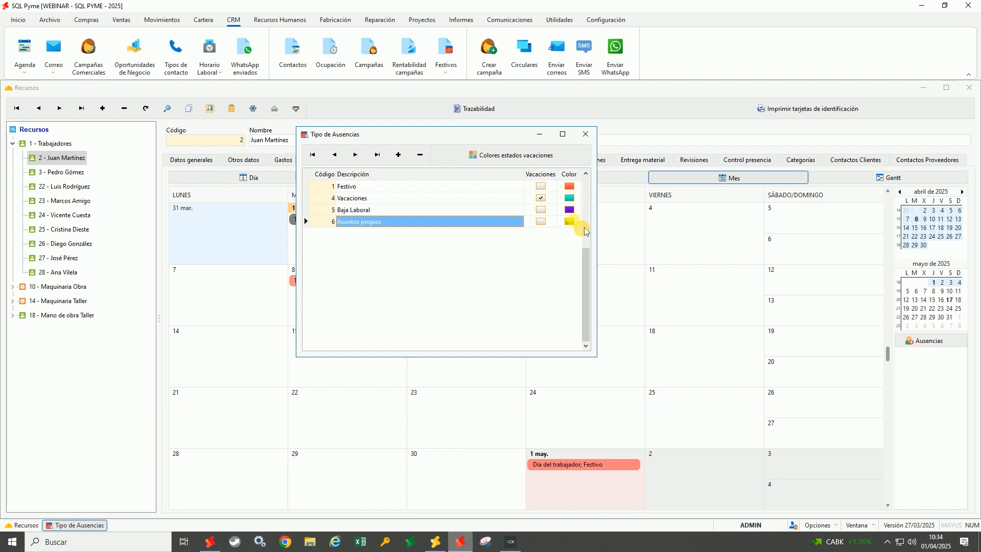
{"action": "left_click", "coordinate": [357, 199]}
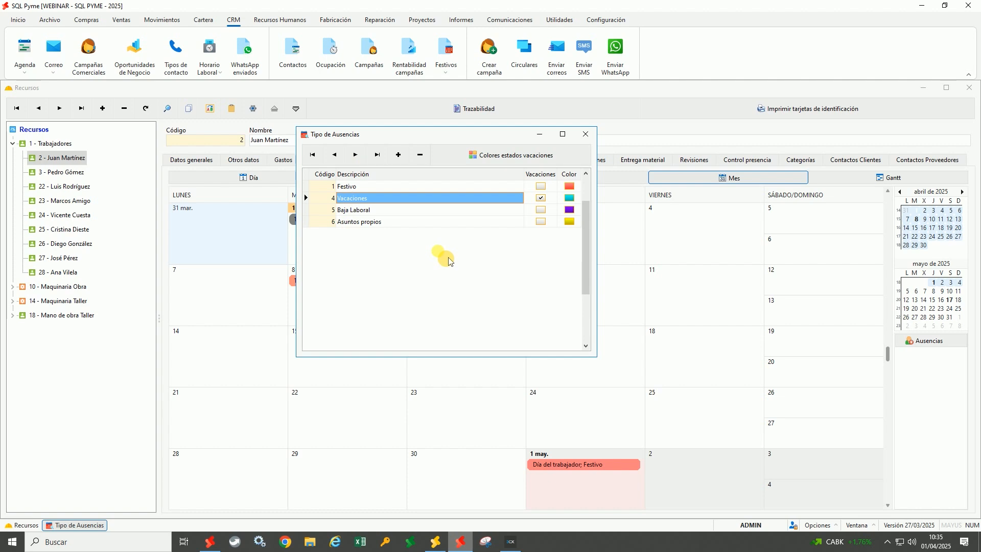
{"action": "left_click", "coordinate": [586, 134]}
{"action": "left_click", "coordinate": [212, 72]}
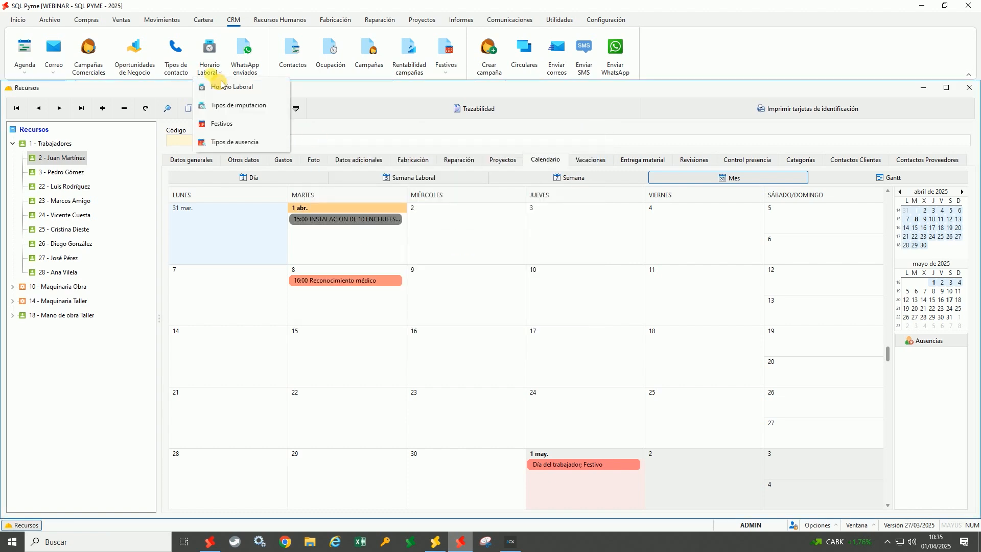
{"action": "left_click", "coordinate": [223, 106]}
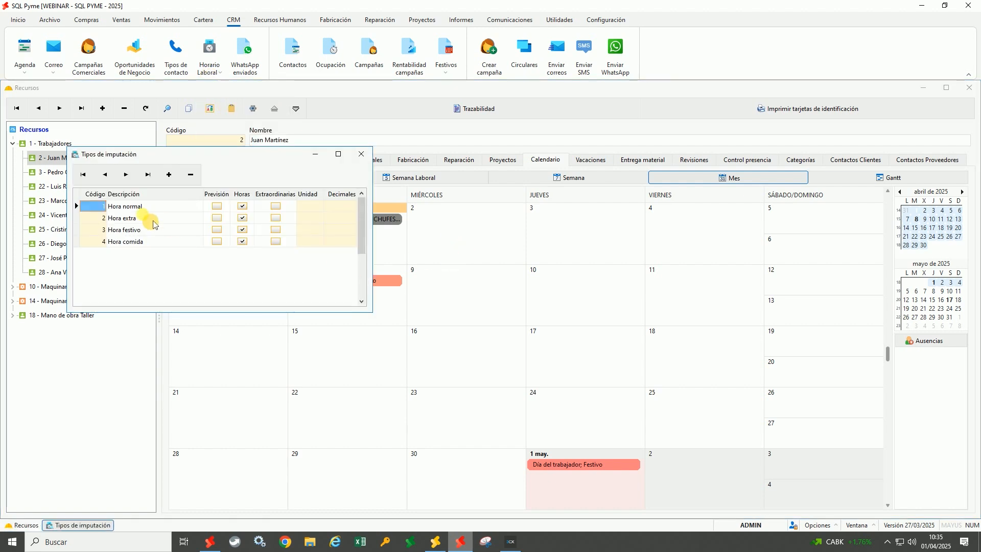
{"action": "left_click", "coordinate": [138, 218]}
{"action": "key", "text": "Down"}
{"action": "key", "text": "Down"}
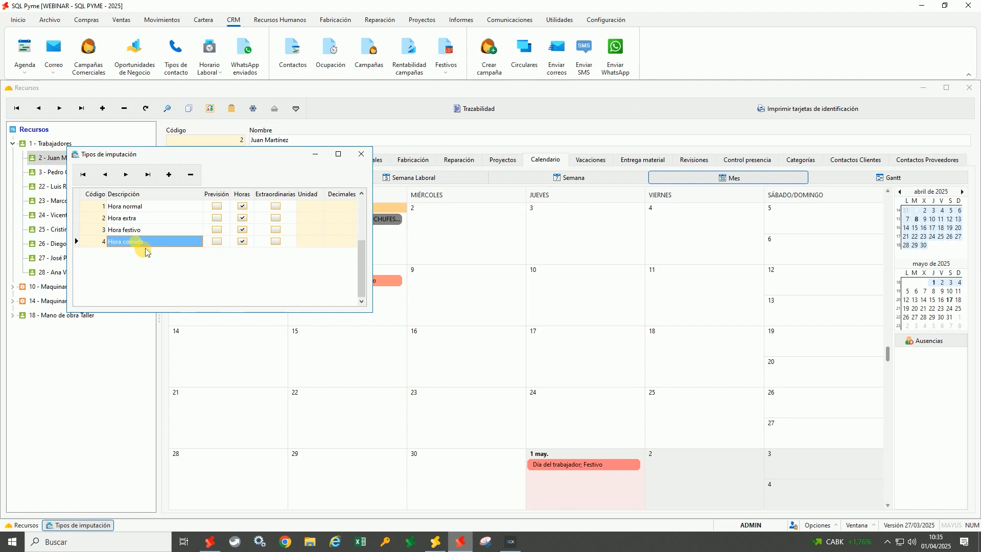
{"action": "left_click", "coordinate": [361, 154]}
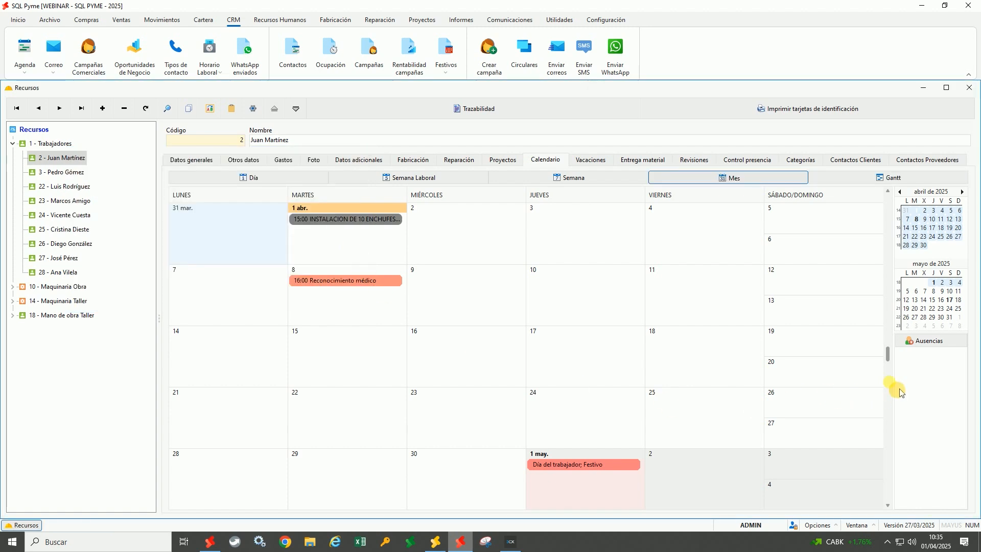
Add a Baja Laboral absence dated 17/03/2025 for the worker
{"action": "left_click", "coordinate": [926, 340]}
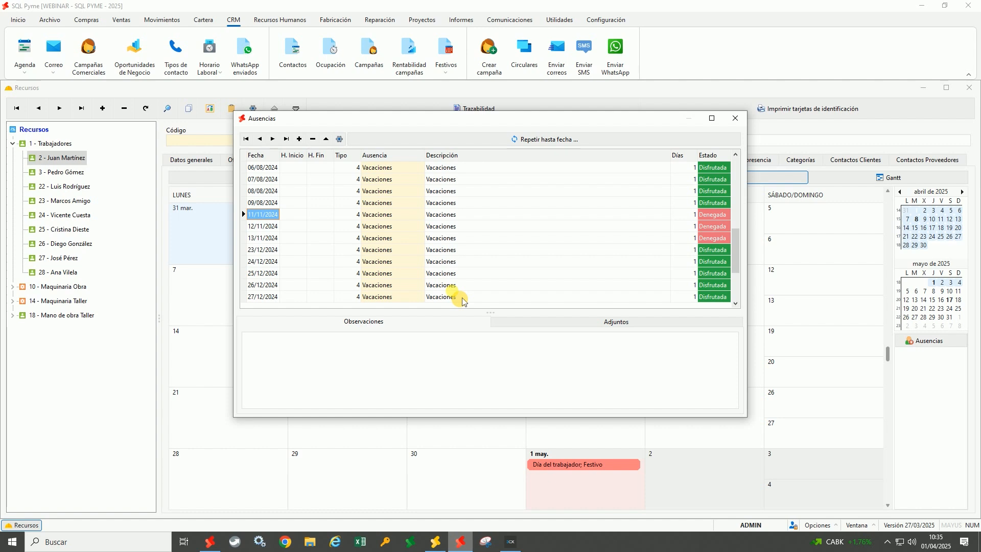
{"action": "left_click", "coordinate": [300, 139]}
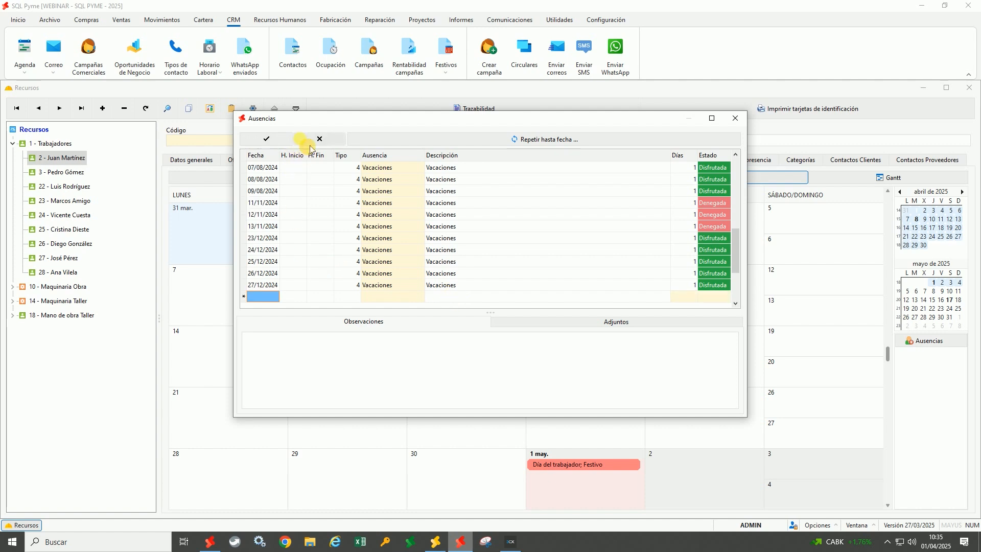
{"action": "double_click", "coordinate": [263, 297]}
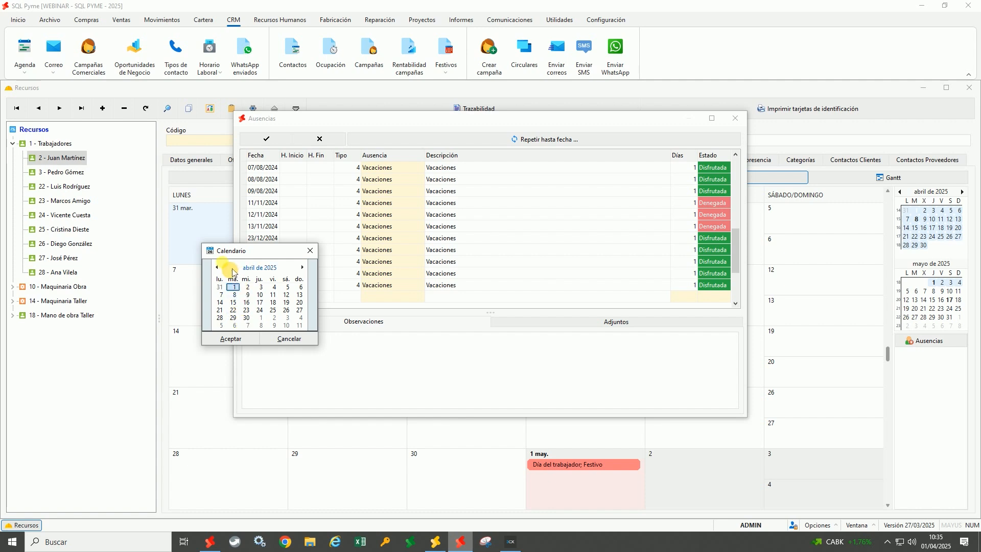
{"action": "left_click", "coordinate": [217, 267]}
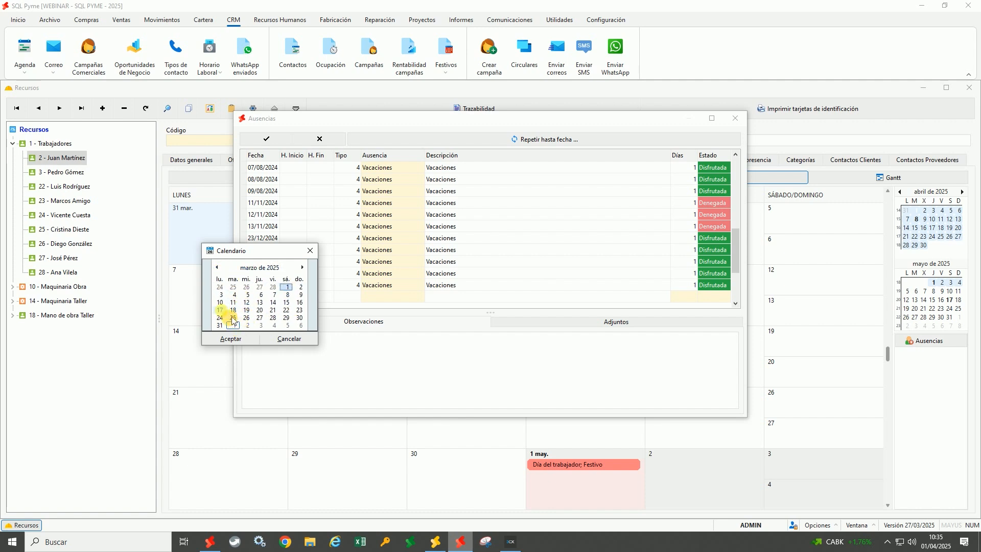
{"action": "double_click", "coordinate": [220, 310]}
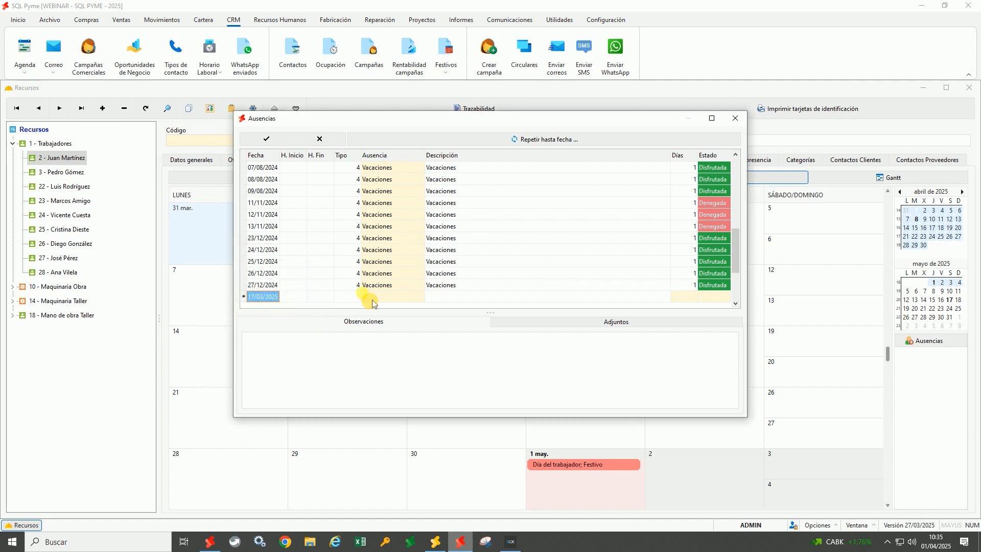
{"action": "double_click", "coordinate": [355, 297]}
{"action": "double_click", "coordinate": [462, 238]}
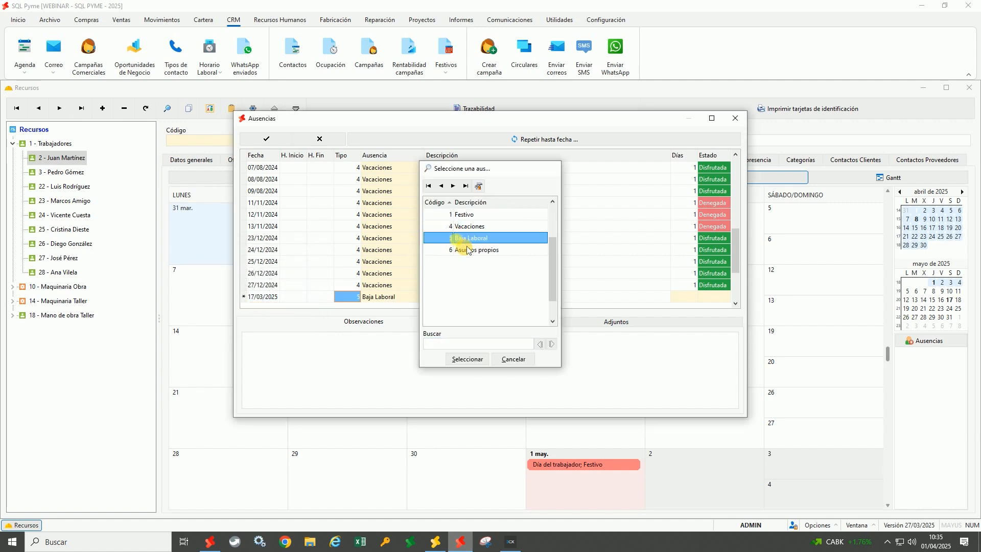
{"action": "left_click", "coordinate": [442, 298]}
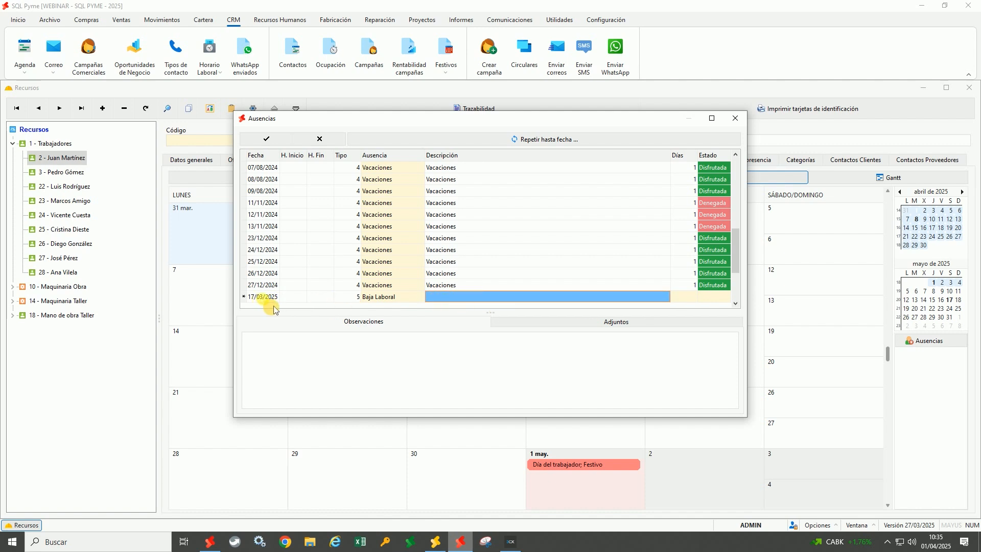
Repeat the absence through 20/03/2025 and show March 2025 in the calendar
{"action": "left_click", "coordinate": [551, 146]}
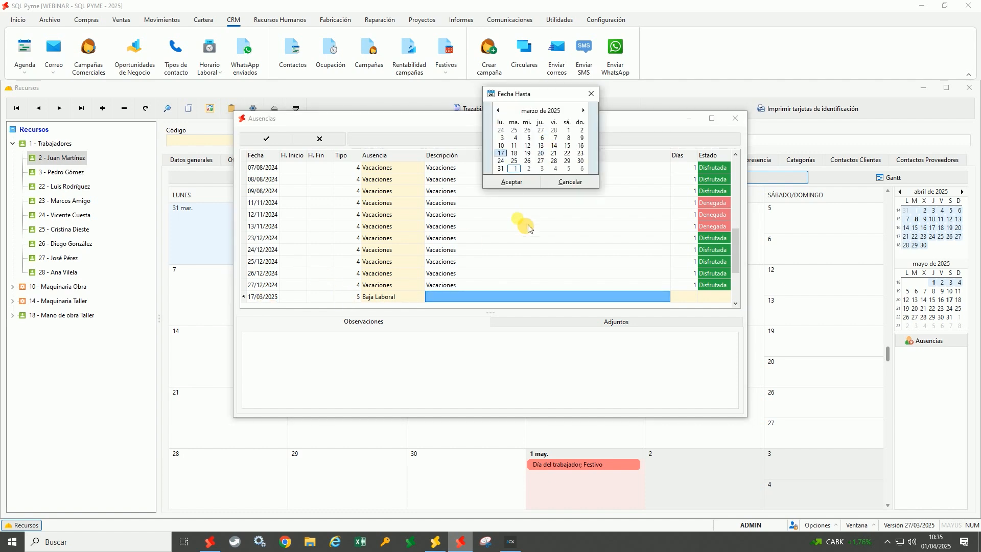
{"action": "double_click", "coordinate": [542, 153]}
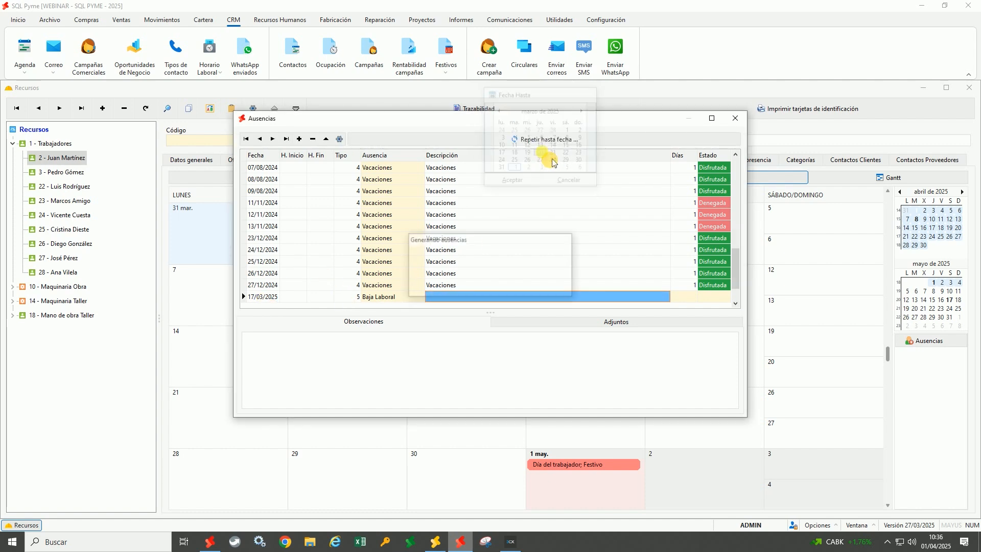
{"action": "scroll", "coordinate": [292, 286], "scroll_direction": "down", "scroll_amount": 3}
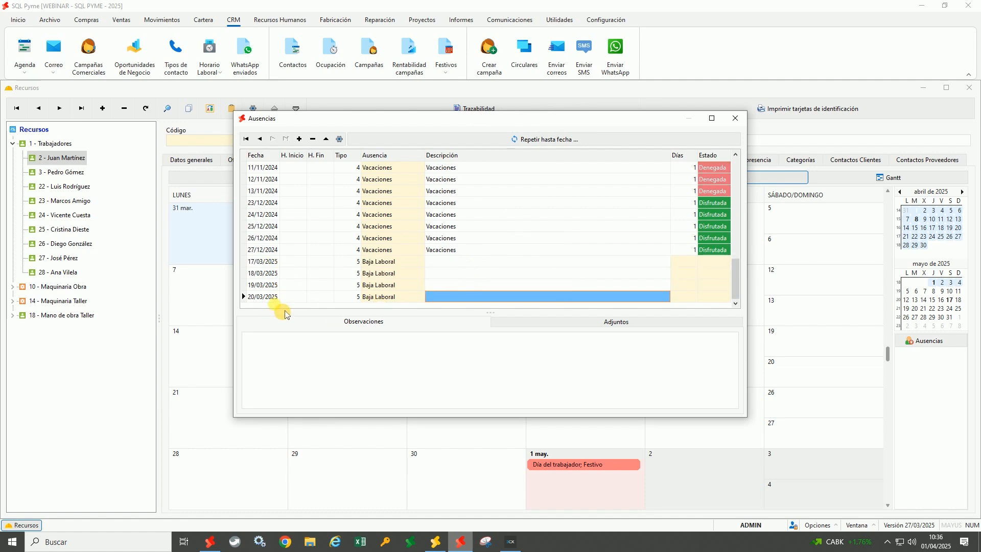
{"action": "left_click", "coordinate": [736, 119]}
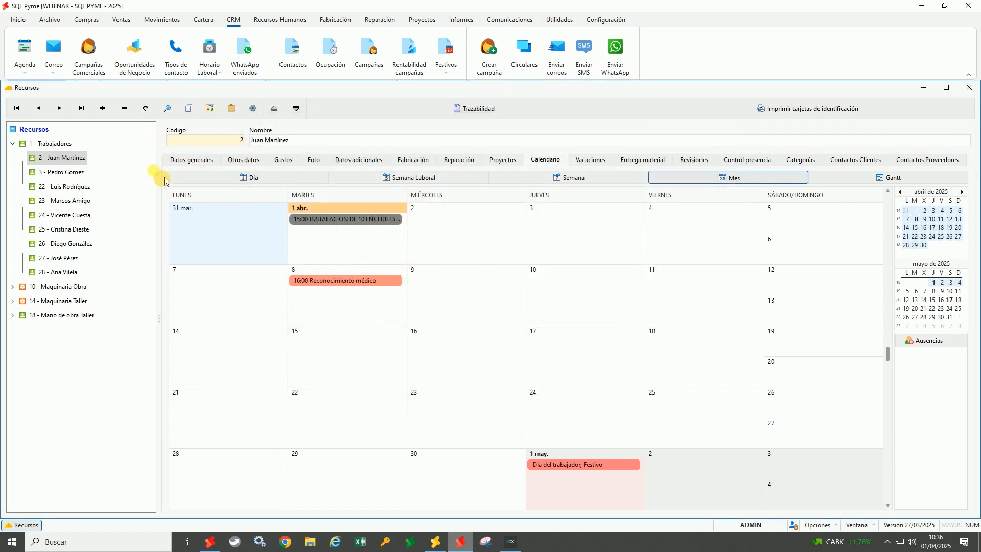
{"action": "left_click", "coordinate": [902, 194]}
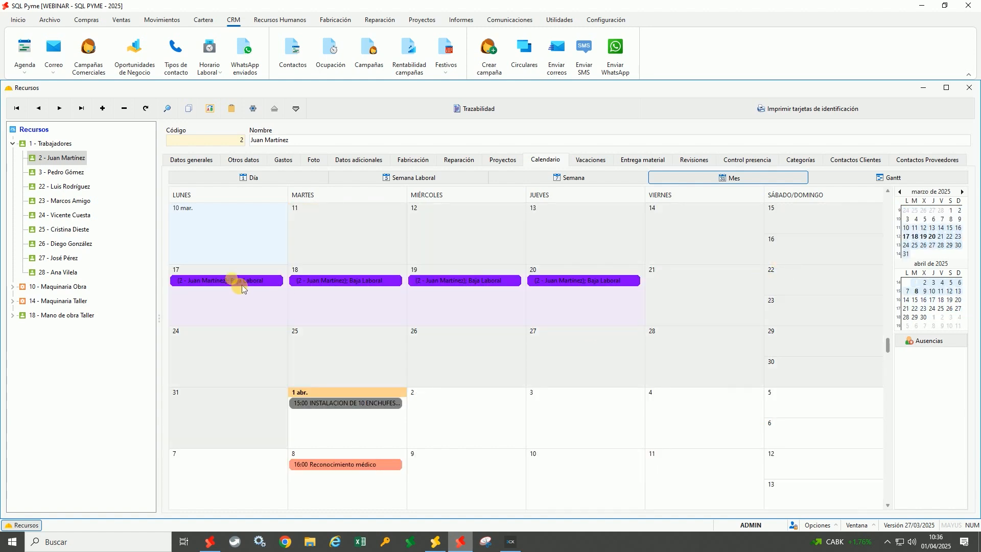
{"action": "scroll", "coordinate": [242, 288], "scroll_direction": "down", "scroll_amount": 3}
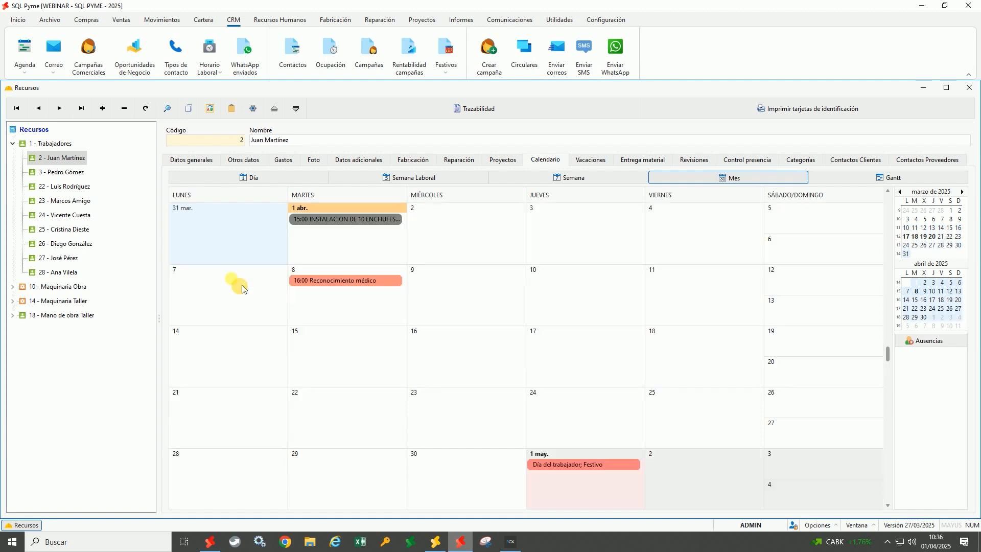
Add a new absence on 31/03/2025 from 09:00 to 11:00
{"action": "left_click", "coordinate": [936, 342]}
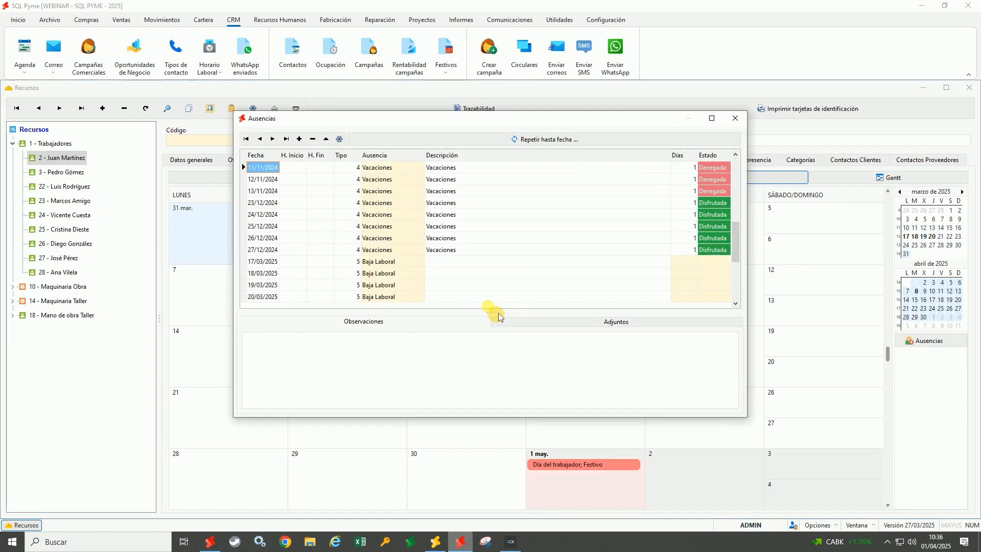
{"action": "left_click", "coordinate": [300, 139]}
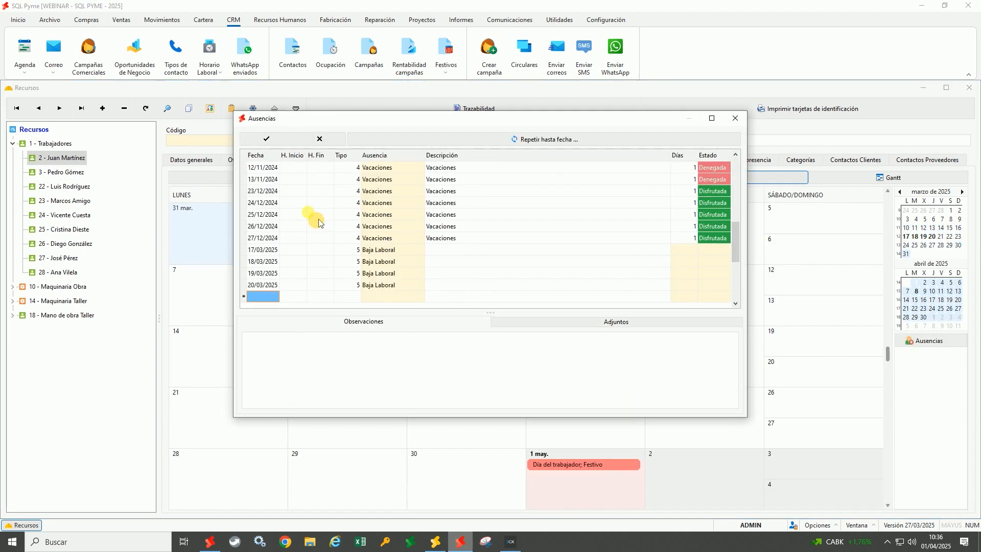
{"action": "left_click", "coordinate": [263, 296]}
{"action": "double_click", "coordinate": [222, 288]}
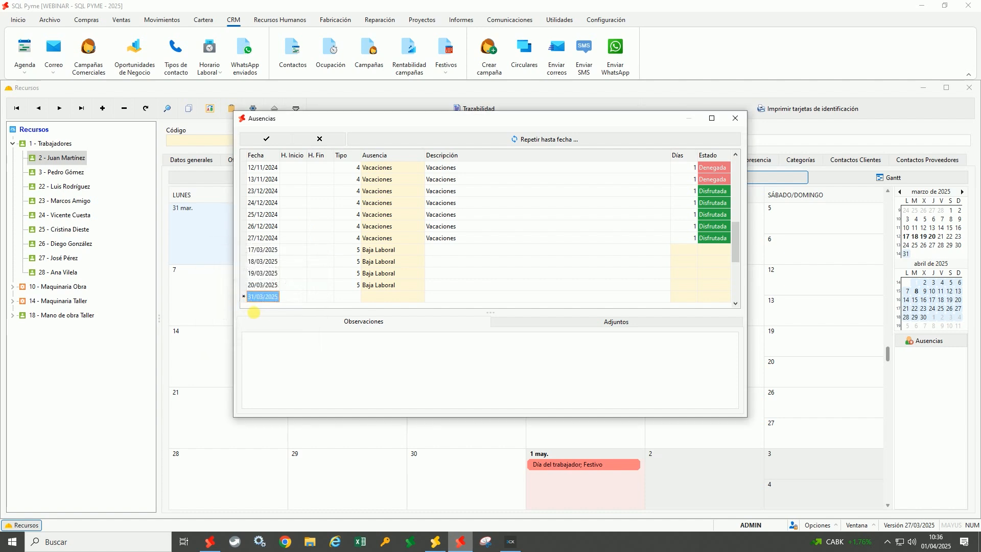
{"action": "left_click", "coordinate": [294, 297]}
{"action": "type", "text": "09:00"}
{"action": "key", "text": "Tab"}
{"action": "type", "text": "11:00"}
{"action": "key", "text": "Tab"}
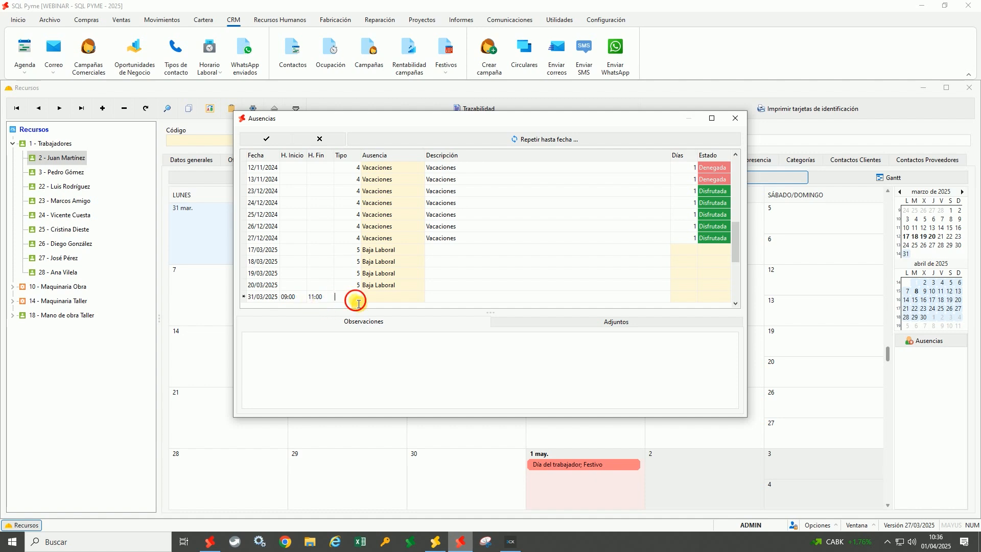
Set the absence type to Asuntos propios, describe it as Médico, and save it
{"action": "double_click", "coordinate": [349, 298]}
{"action": "left_click", "coordinate": [476, 252]}
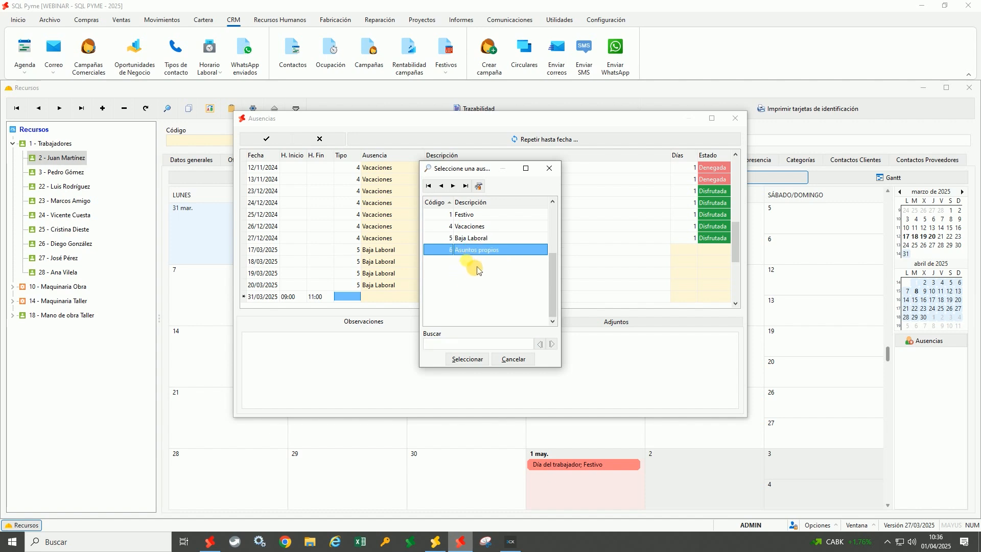
{"action": "double_click", "coordinate": [466, 249]}
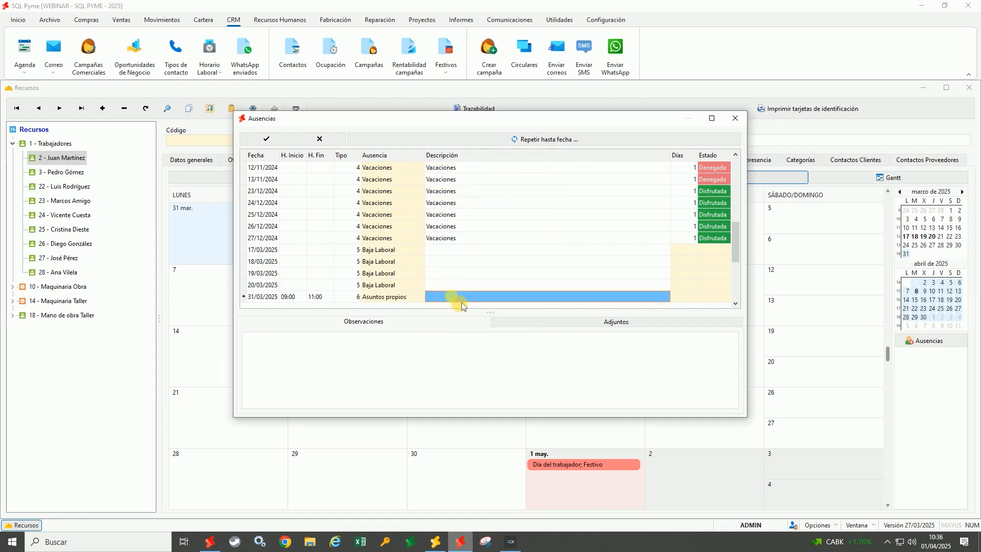
{"action": "type", "text": "Médico"}
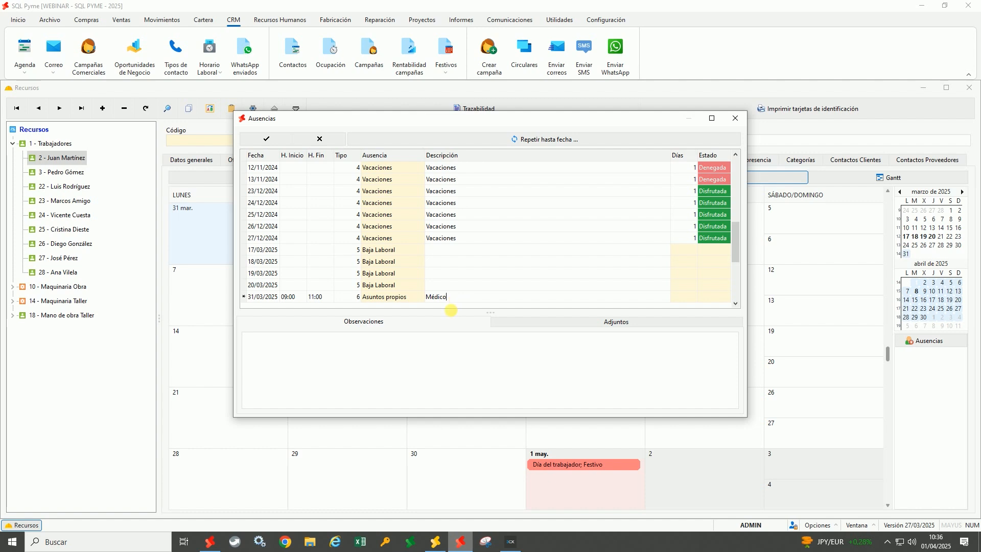
{"action": "left_click", "coordinate": [383, 364]}
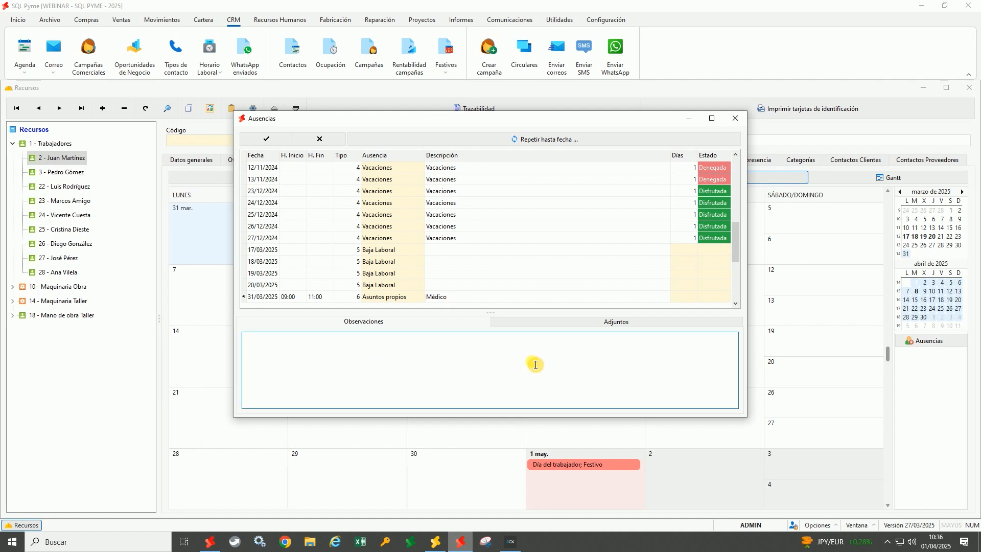
{"action": "left_click", "coordinate": [606, 324]}
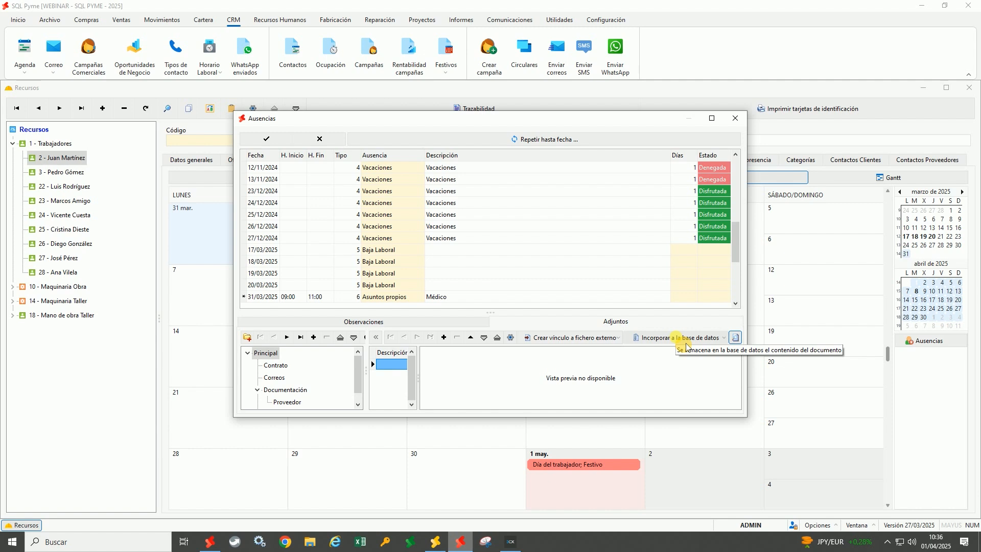
{"action": "left_click", "coordinate": [266, 139]}
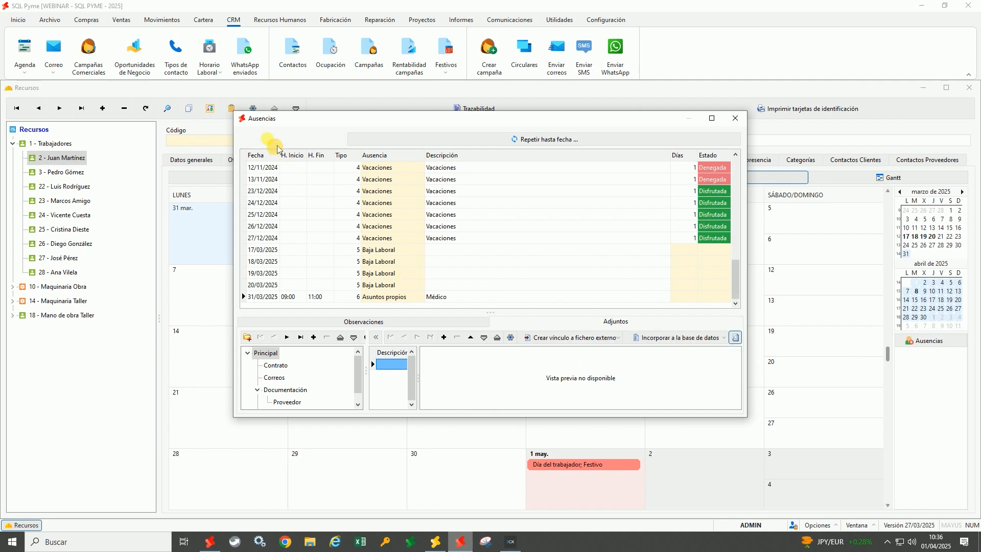
Close the absences list and refresh the calendar to show the Médico absence
{"action": "left_click", "coordinate": [736, 118]}
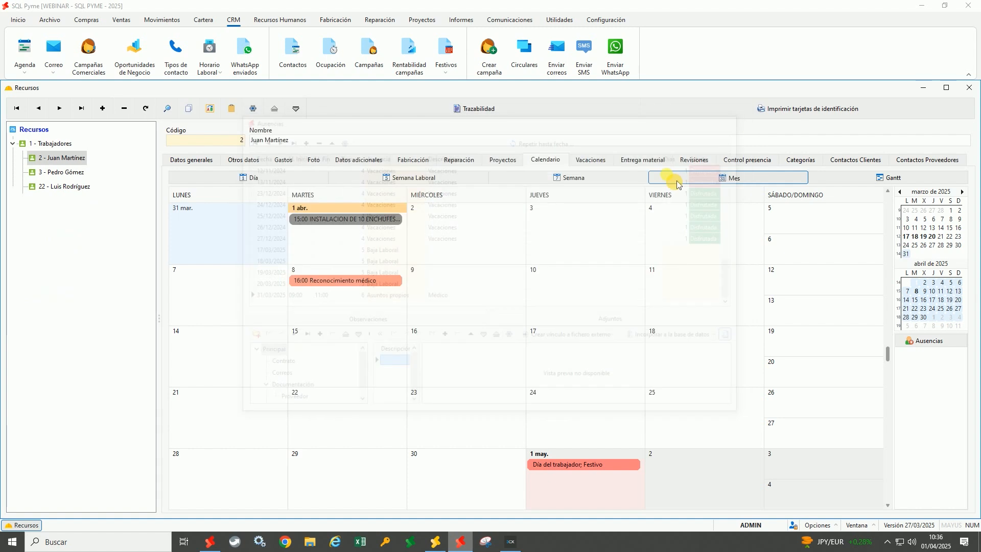
{"action": "left_click", "coordinate": [146, 109]}
{"action": "mouse_move", "coordinate": [229, 231]}
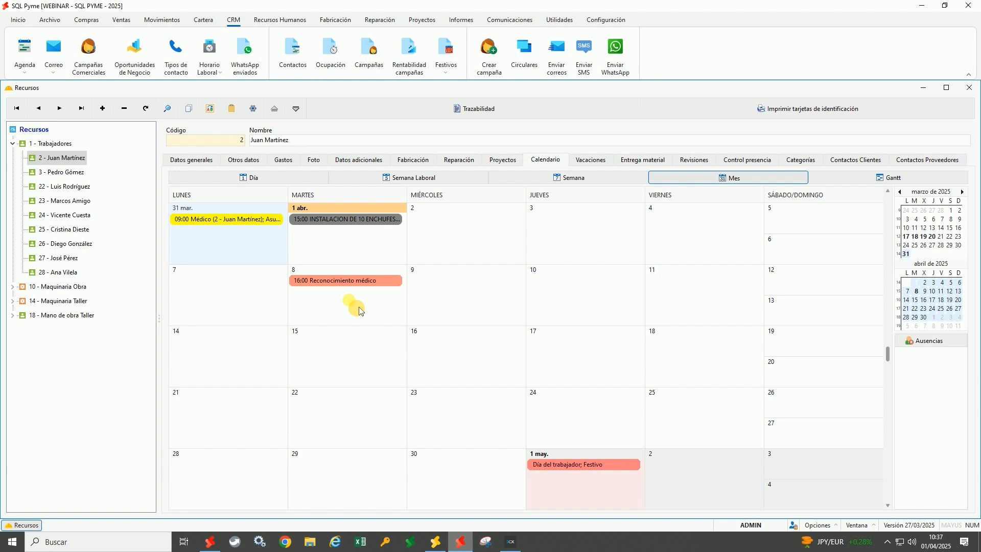
{"action": "left_click", "coordinate": [471, 26]}
Search the report gallery for 'ausenci' and open the Ausencias Por recurso report
{"action": "left_click", "coordinate": [26, 56]}
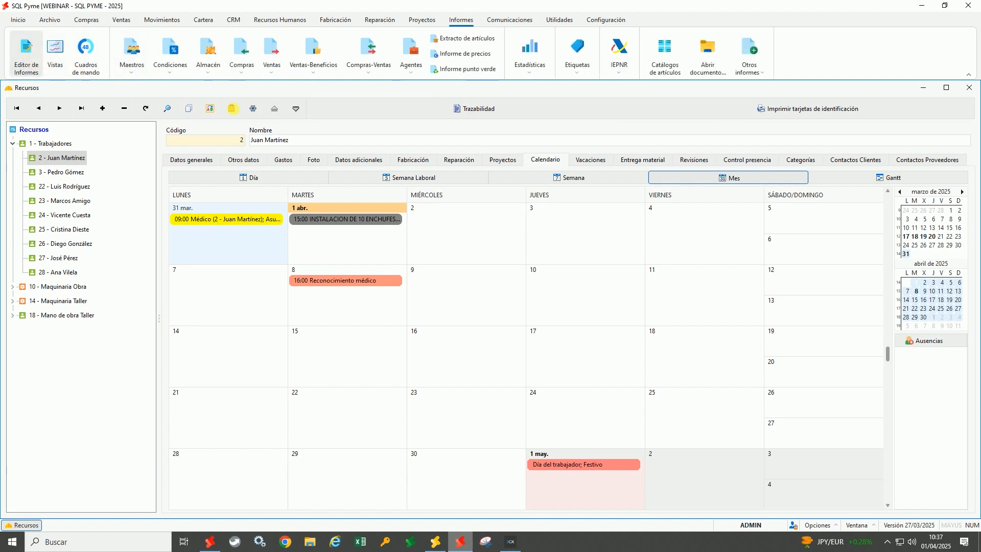
{"action": "left_click", "coordinate": [475, 187]}
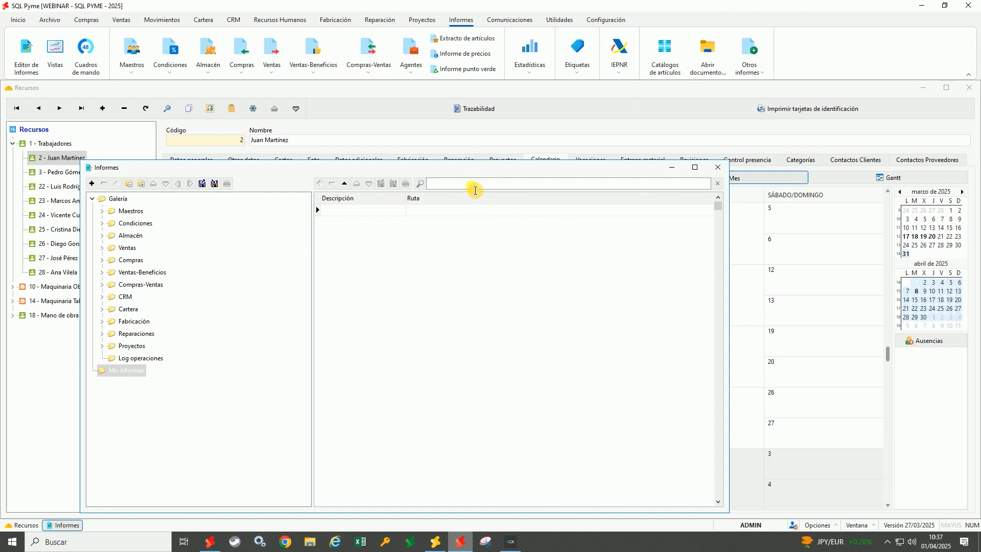
{"action": "type", "text": "ausencia"}
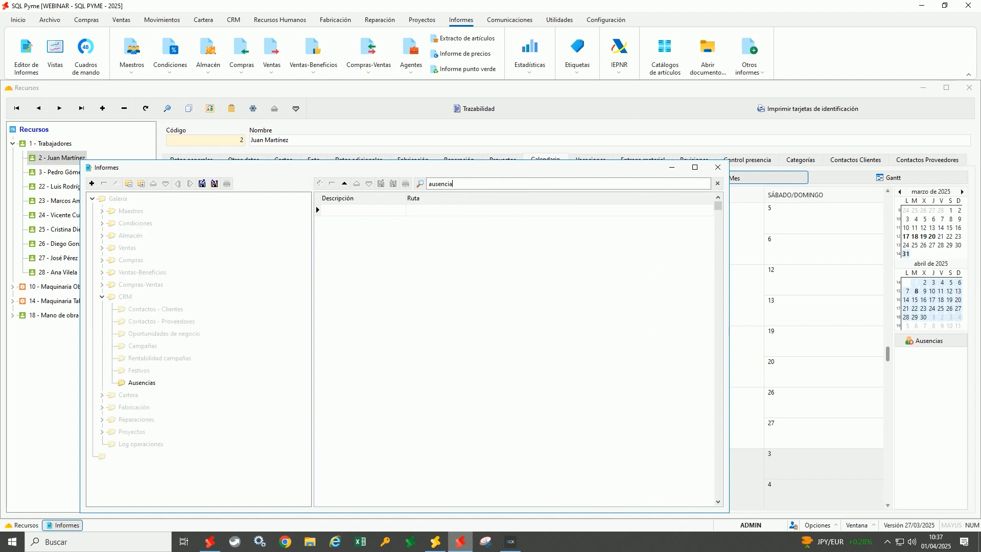
{"action": "left_click", "coordinate": [148, 389]}
{"action": "left_click", "coordinate": [516, 212]}
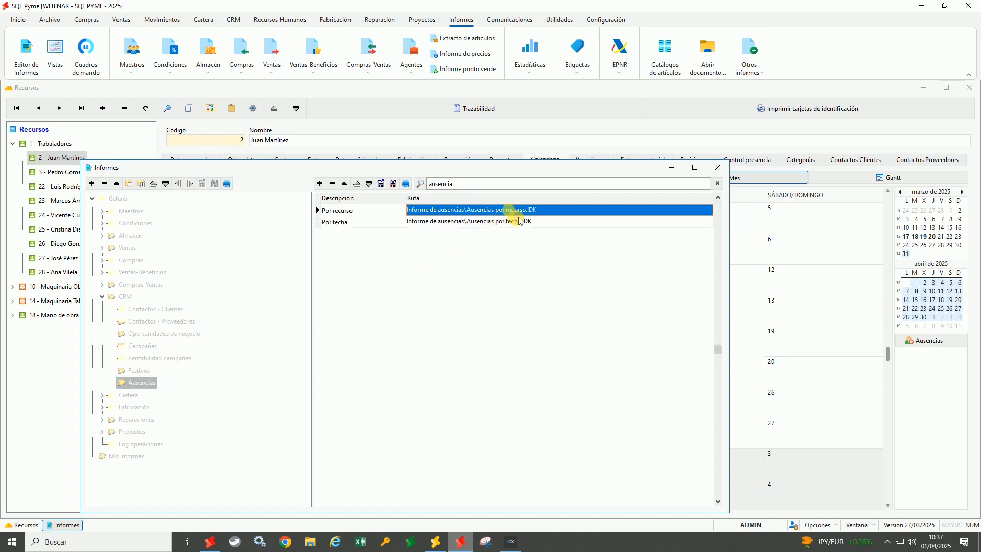
{"action": "left_click", "coordinate": [518, 221]}
{"action": "left_click", "coordinate": [516, 211]}
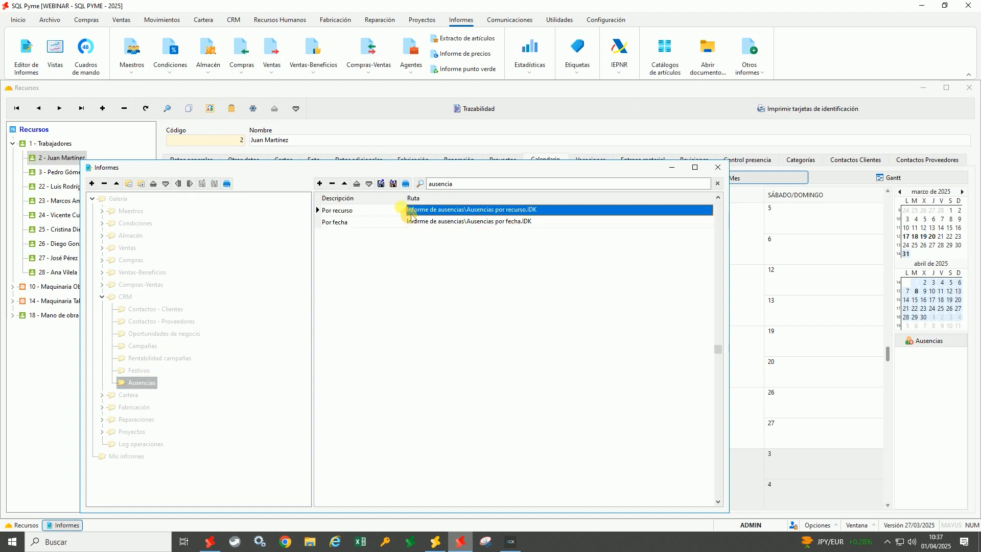
{"action": "double_click", "coordinate": [432, 210]}
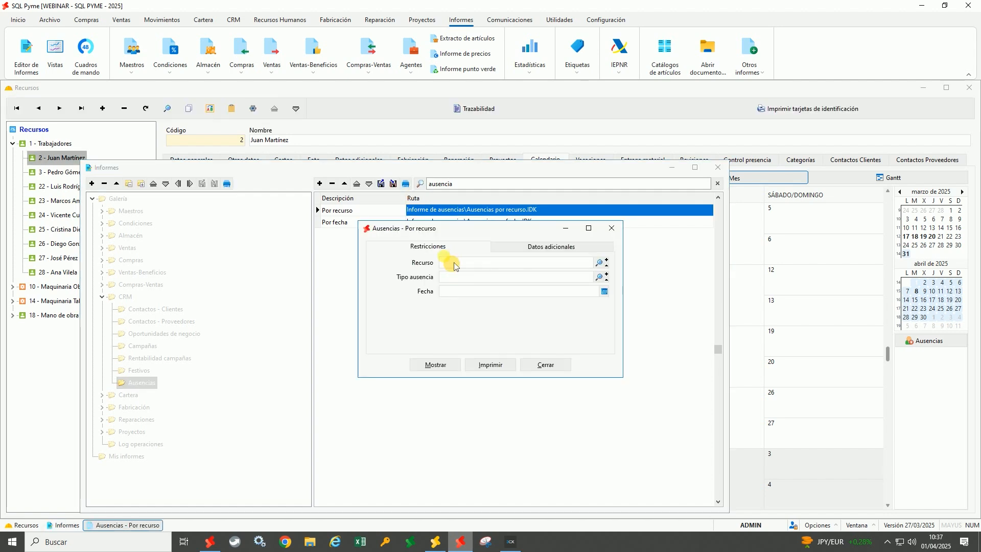
Run the absences report for resource 2 on screen, review it, and close the preview
{"action": "left_click", "coordinate": [454, 263]}
{"action": "type", "text": "2"}
{"action": "left_click", "coordinate": [450, 280]}
{"action": "left_click", "coordinate": [447, 293]}
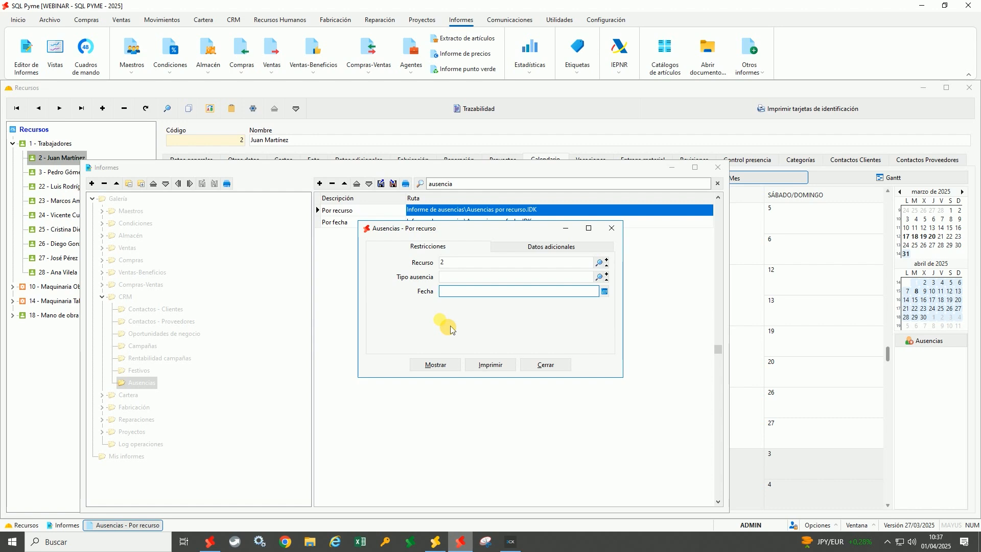
{"action": "left_click", "coordinate": [447, 370]}
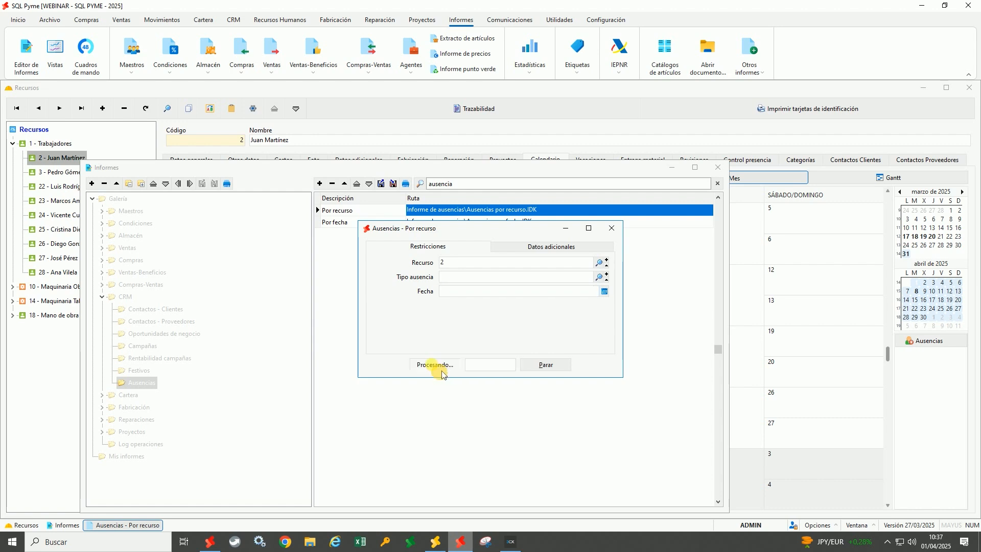
{"action": "scroll", "coordinate": [363, 342], "scroll_direction": "down", "scroll_amount": 3}
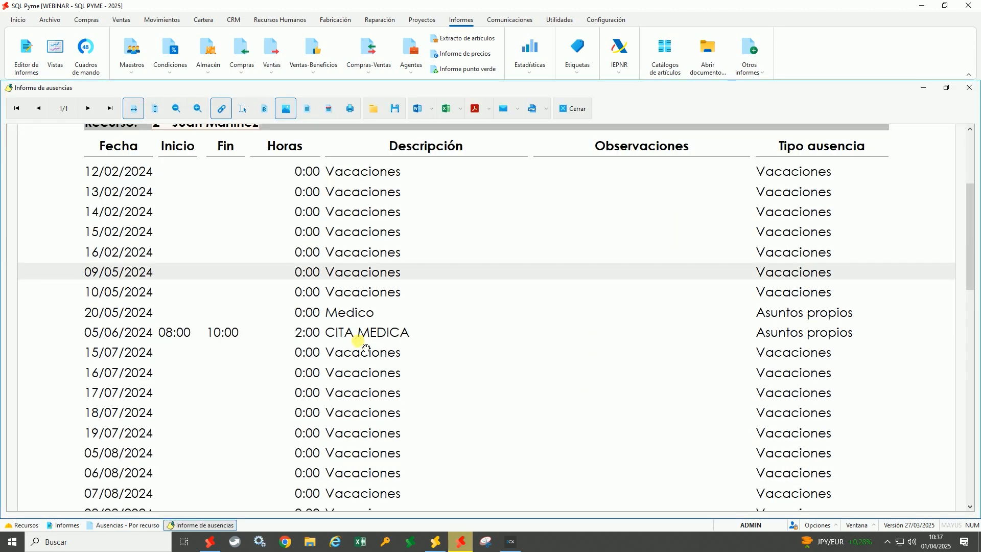
{"action": "scroll", "coordinate": [359, 341], "scroll_direction": "up", "scroll_amount": 3}
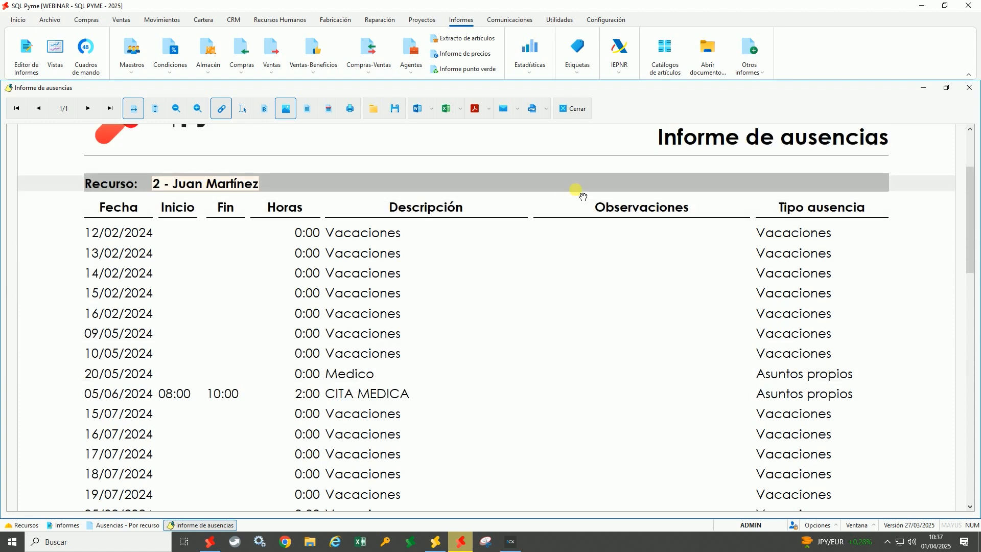
{"action": "left_click", "coordinate": [578, 108]}
Rerun the absence report filtered to Baja Laboral, then close it and the report gallery
{"action": "double_click", "coordinate": [457, 279]}
{"action": "double_click", "coordinate": [470, 238]}
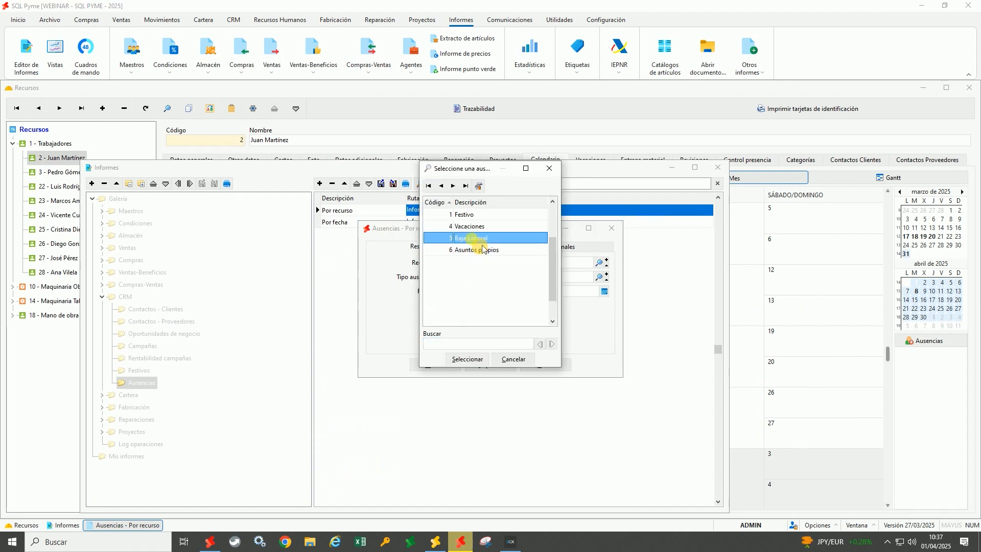
{"action": "left_click", "coordinate": [450, 365]}
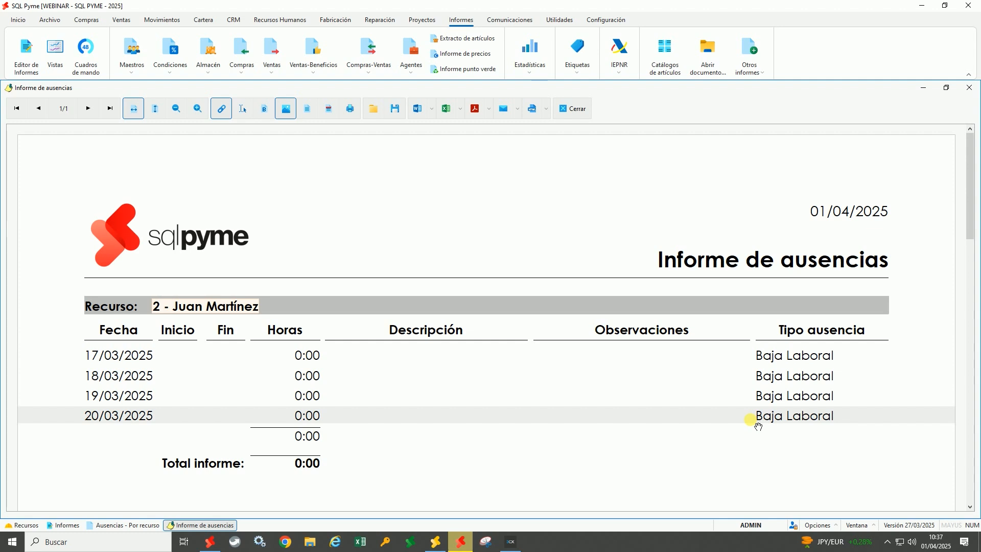
{"action": "left_click", "coordinate": [582, 112]}
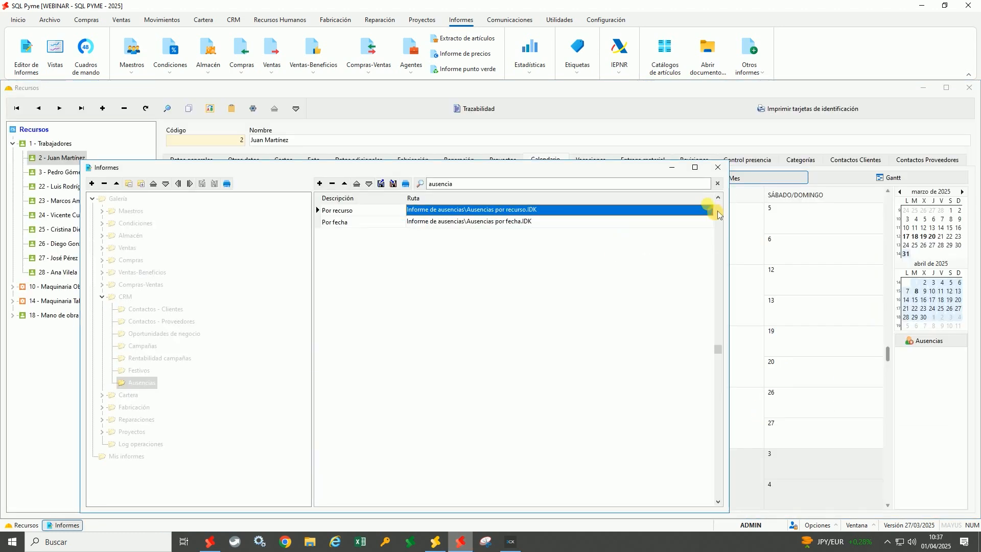
{"action": "left_click", "coordinate": [718, 167]}
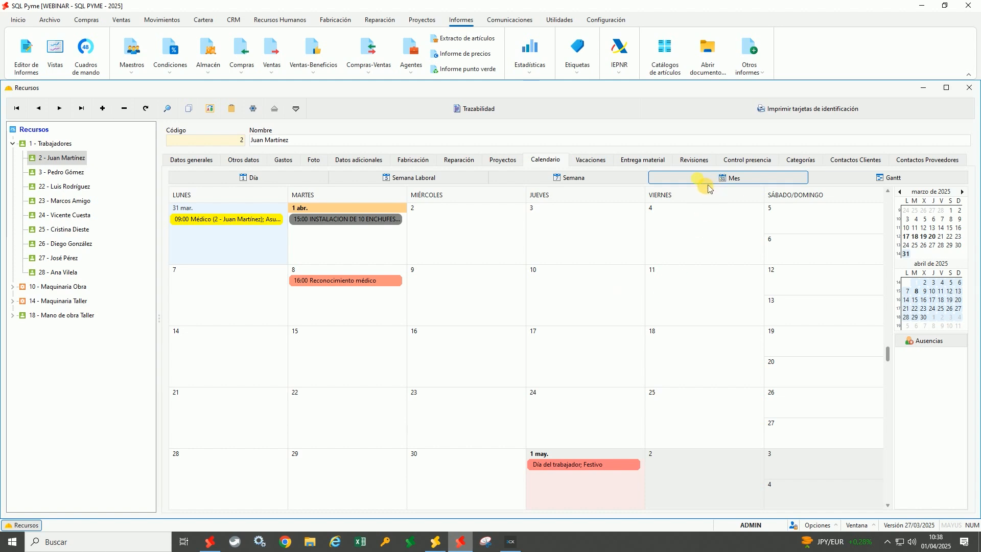
Try the day, working-week, week and Gantt calendar views, returning to month view
{"action": "left_click", "coordinate": [257, 187]}
{"action": "left_click", "coordinate": [429, 180]}
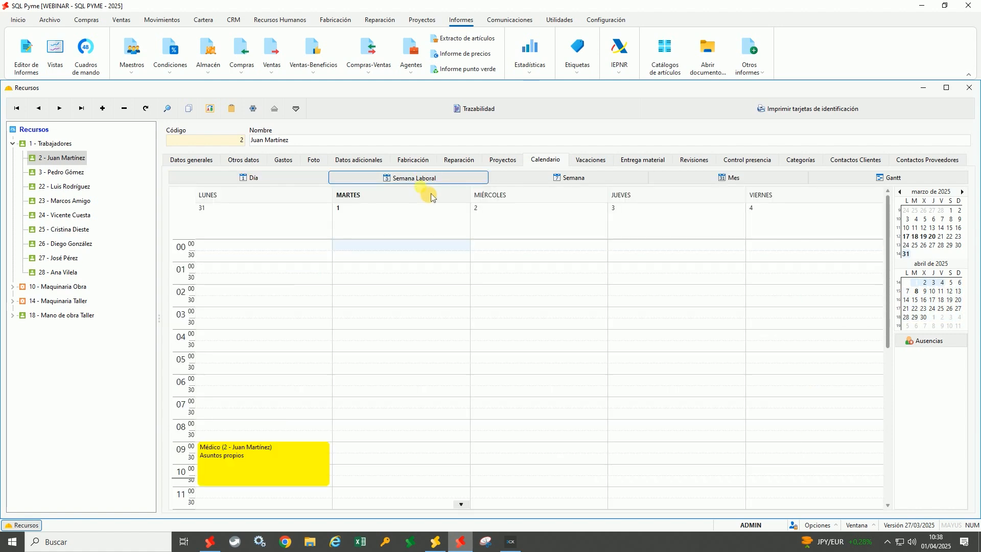
{"action": "left_click", "coordinate": [565, 179]}
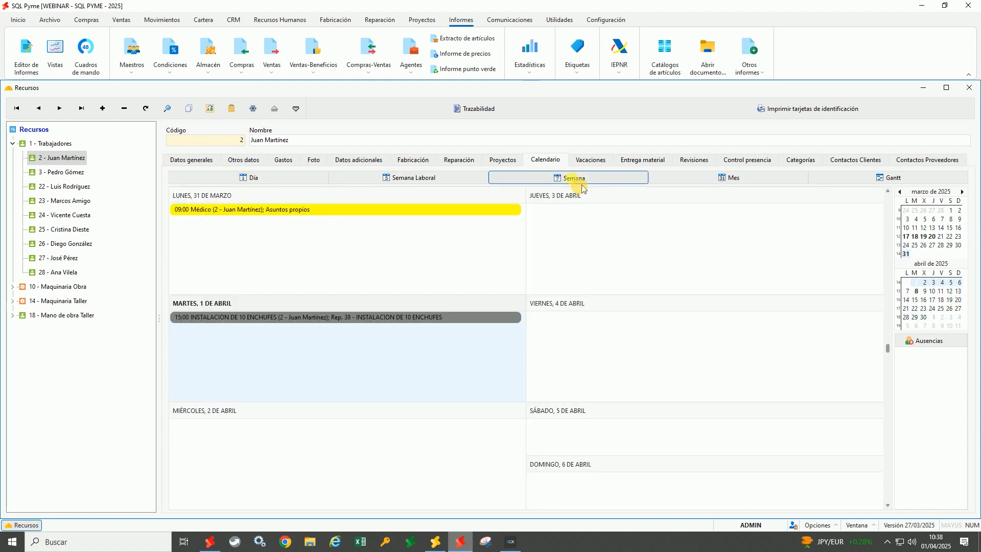
{"action": "left_click", "coordinate": [826, 181]}
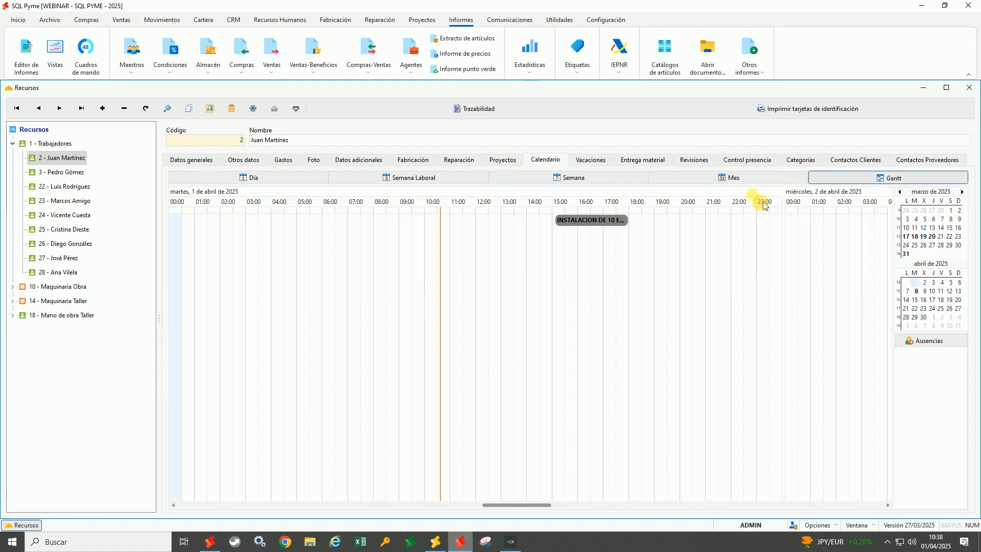
{"action": "left_click", "coordinate": [724, 177]}
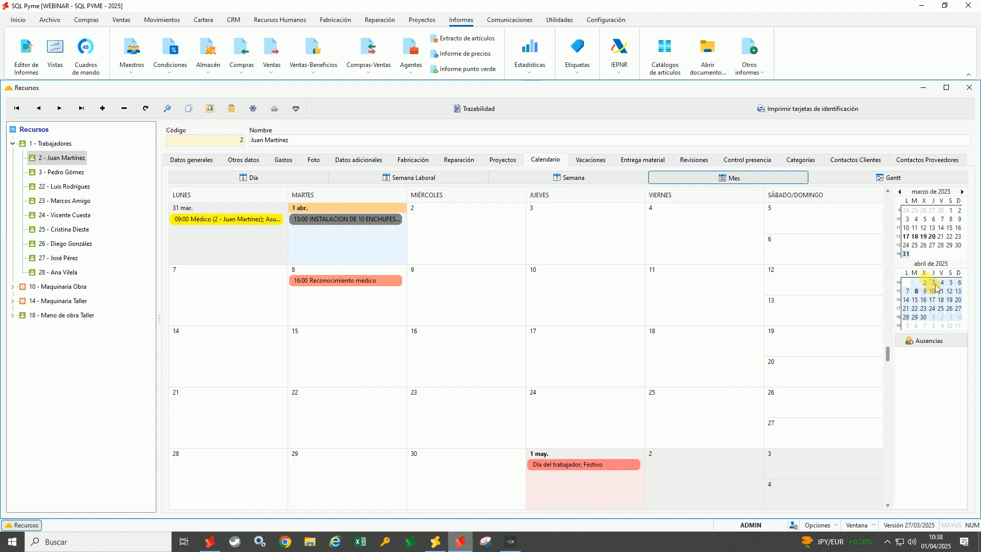
Show Monday 17 through Thursday 20 March 2025 side by side in day view
{"action": "left_click", "coordinate": [919, 251]}
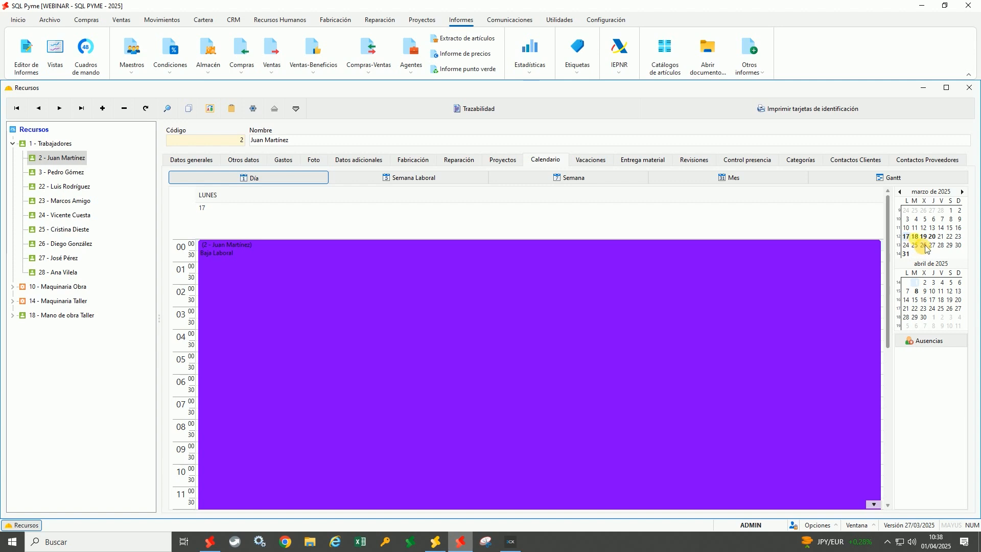
{"action": "left_click", "coordinate": [915, 237], "text": "ctrl"}
{"action": "left_click", "coordinate": [924, 237], "text": "ctrl"}
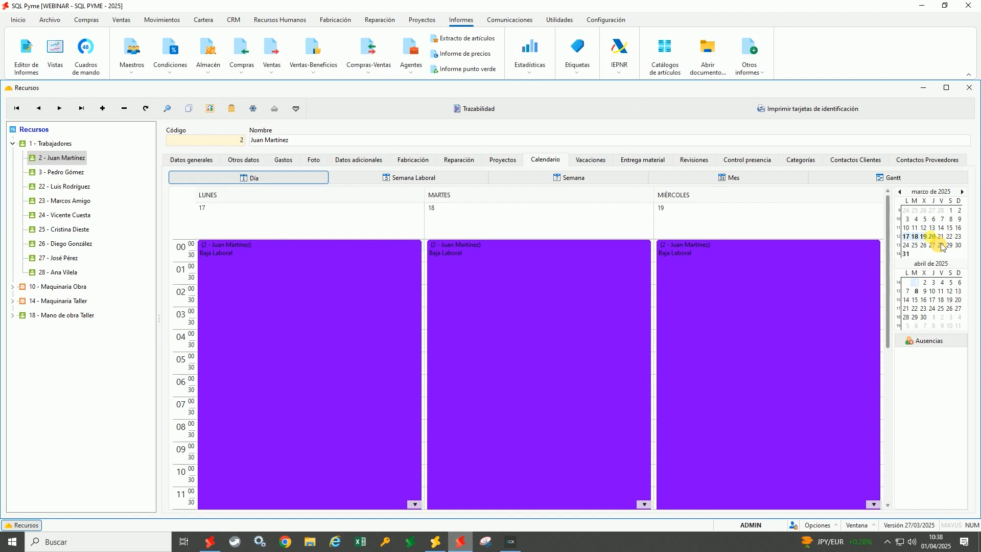
{"action": "left_click", "coordinate": [933, 237], "text": "ctrl"}
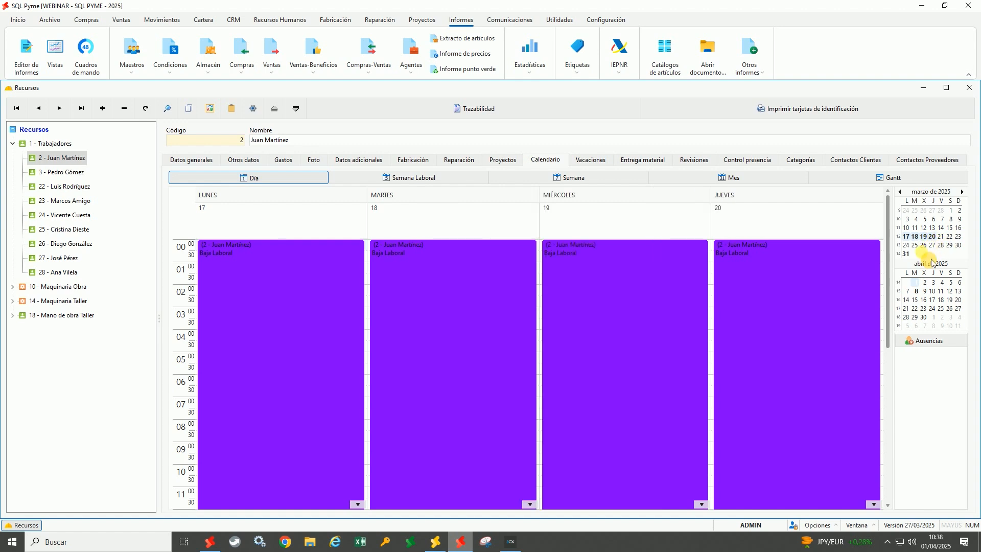
{"action": "left_click", "coordinate": [603, 166]}
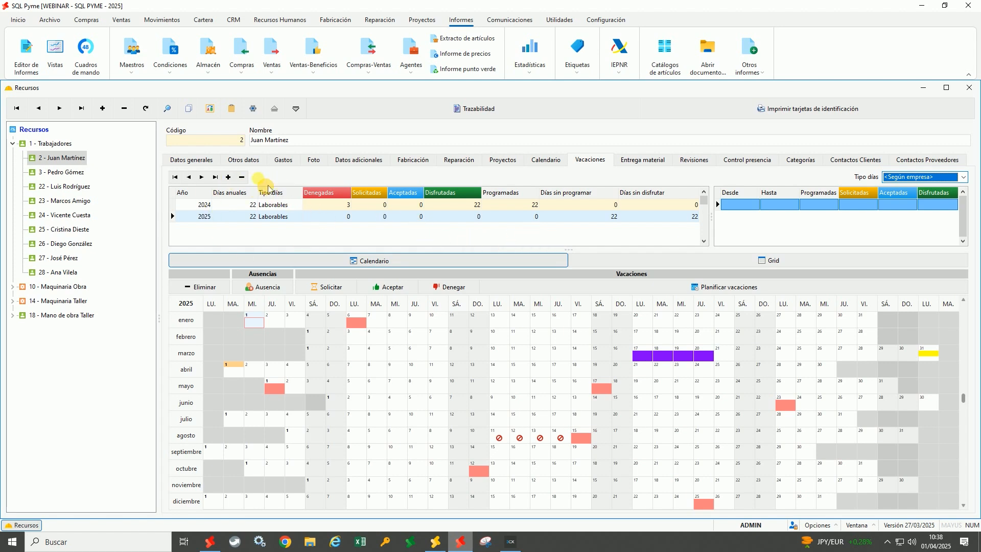
Review the 2024 and 2025 vacation years, keeping Laborables as the 2025 day type
{"action": "left_click", "coordinate": [203, 206]}
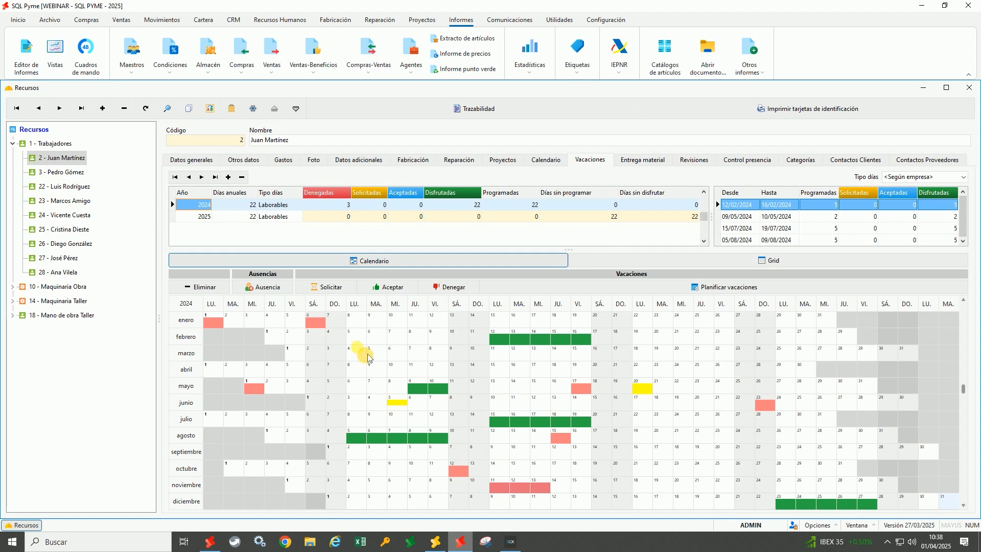
{"action": "left_click", "coordinate": [203, 218]}
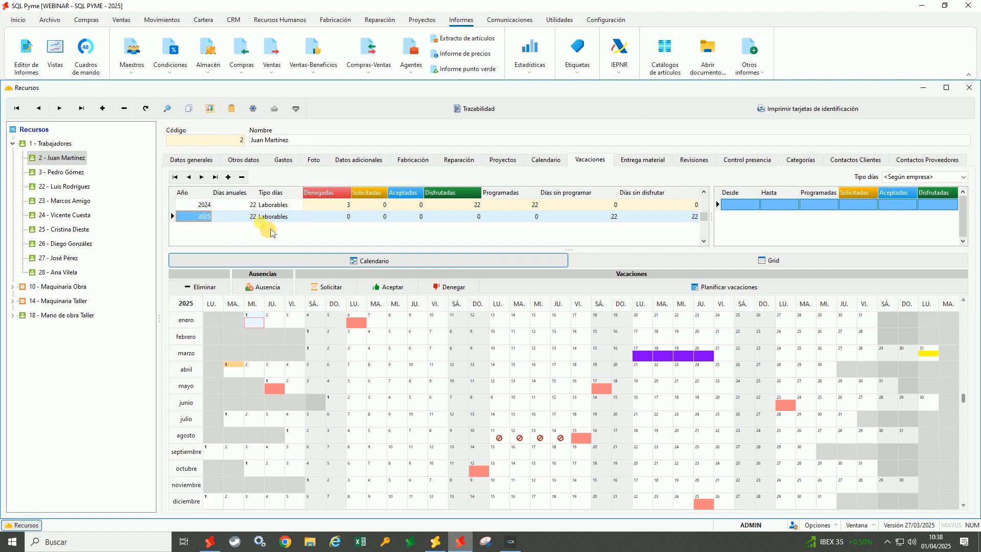
{"action": "left_click", "coordinate": [289, 217]}
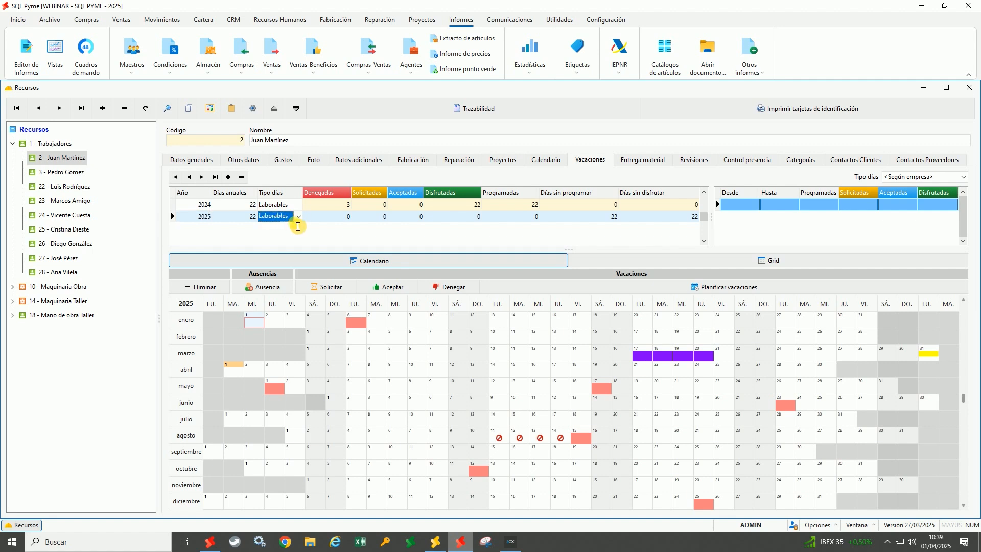
{"action": "left_click", "coordinate": [299, 216]}
{"action": "left_click", "coordinate": [307, 224]}
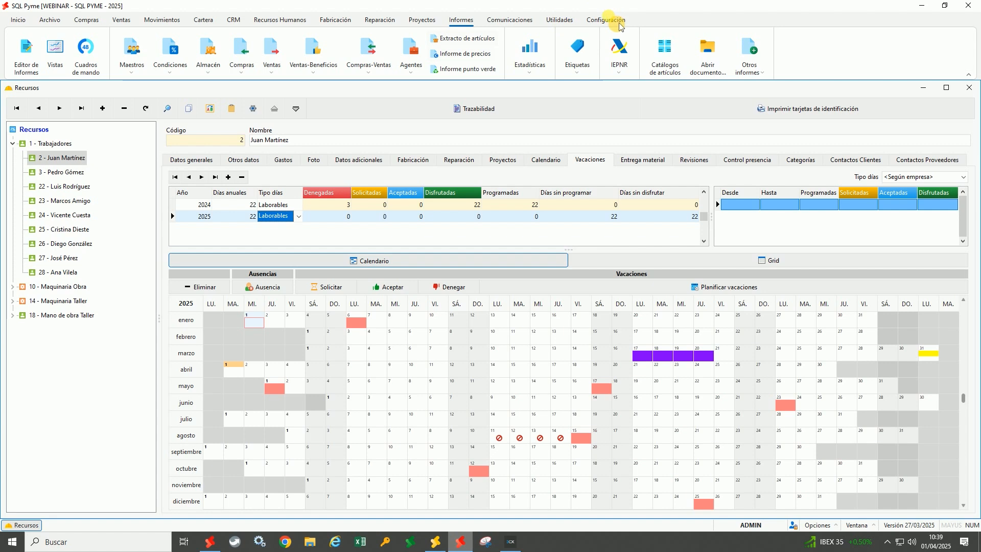
{"action": "left_click", "coordinate": [603, 20]}
{"action": "left_click", "coordinate": [28, 50]}
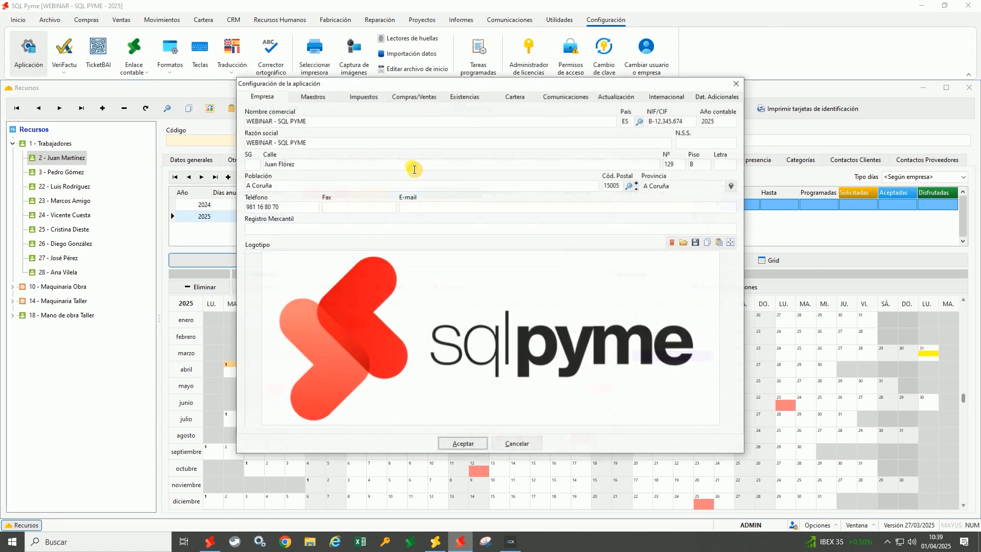
{"action": "left_click", "coordinate": [336, 102]}
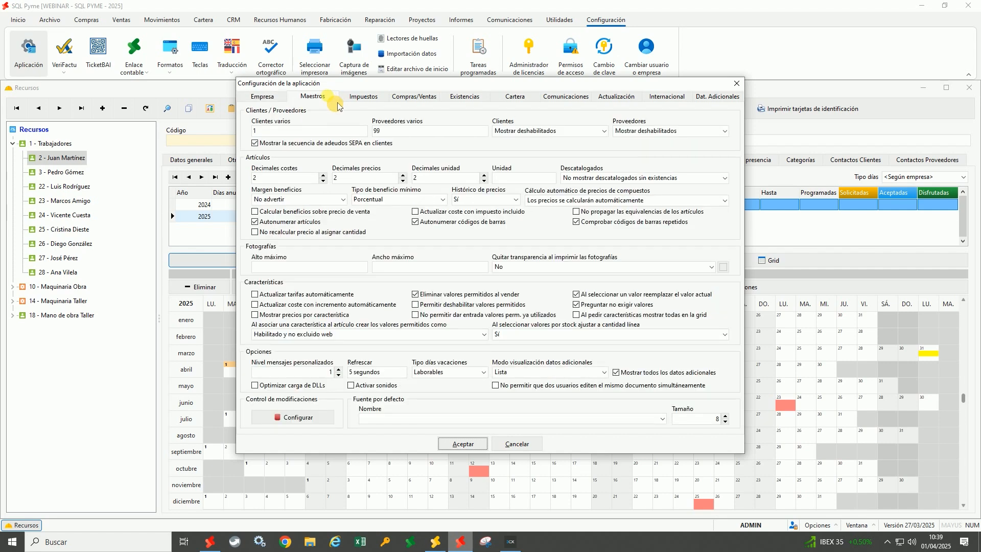
{"action": "left_click", "coordinate": [456, 375]}
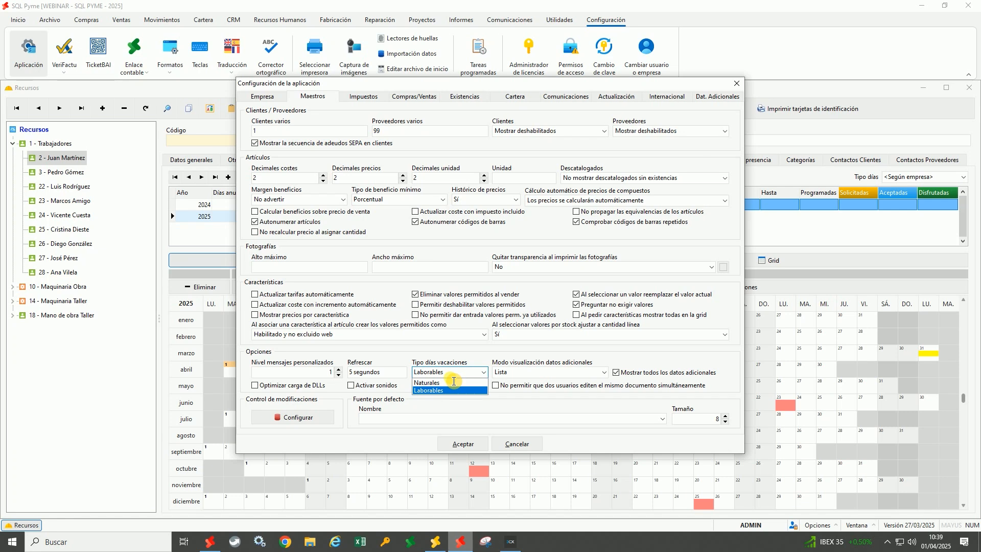
{"action": "left_click", "coordinate": [453, 390]}
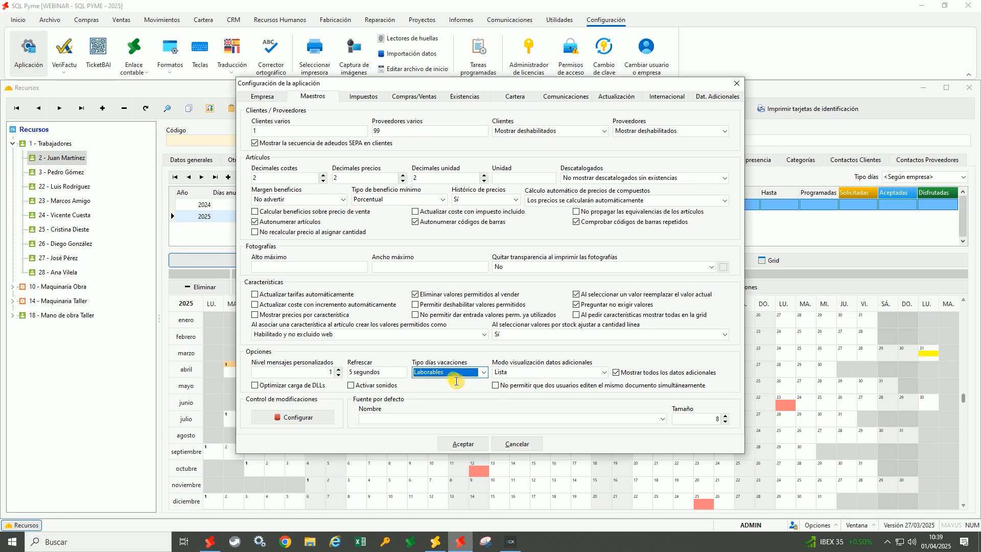
{"action": "left_click", "coordinate": [511, 443]}
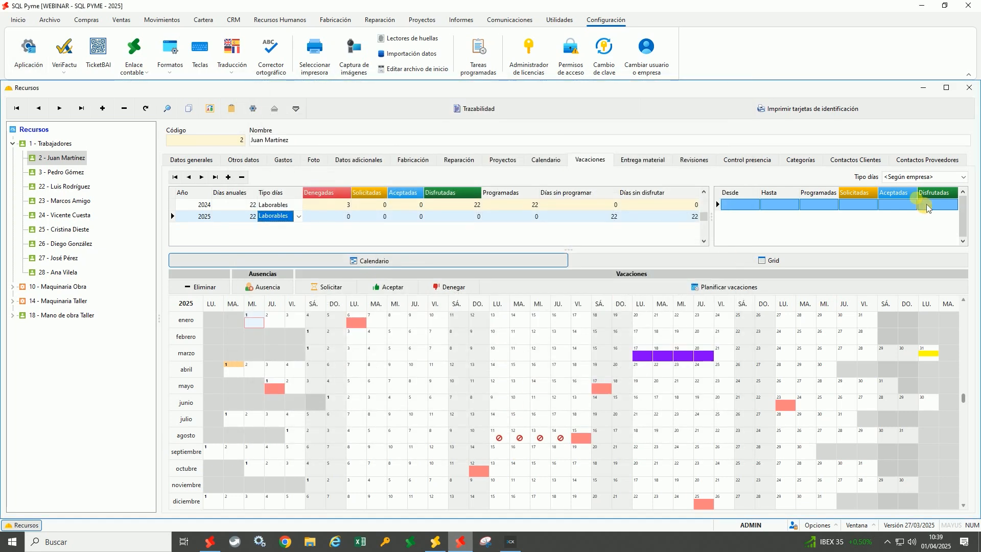
{"action": "left_click", "coordinate": [909, 179]}
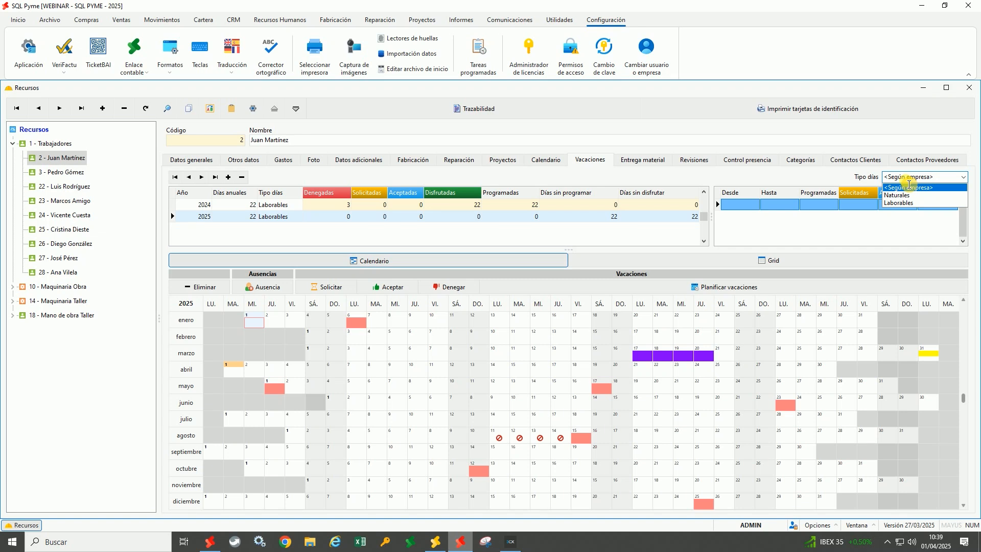
{"action": "left_click", "coordinate": [909, 186]}
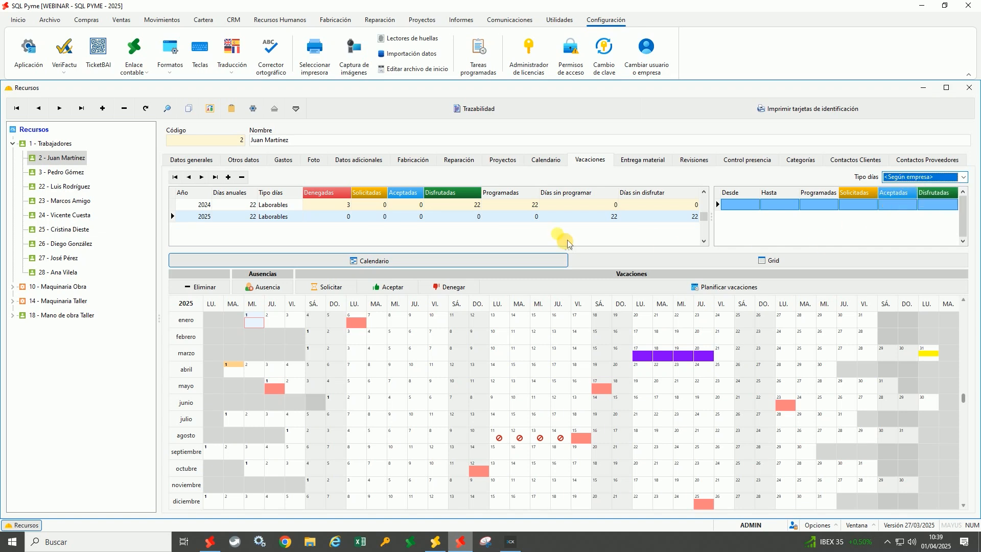
{"action": "left_click", "coordinate": [249, 205]}
{"action": "left_click", "coordinate": [289, 217]}
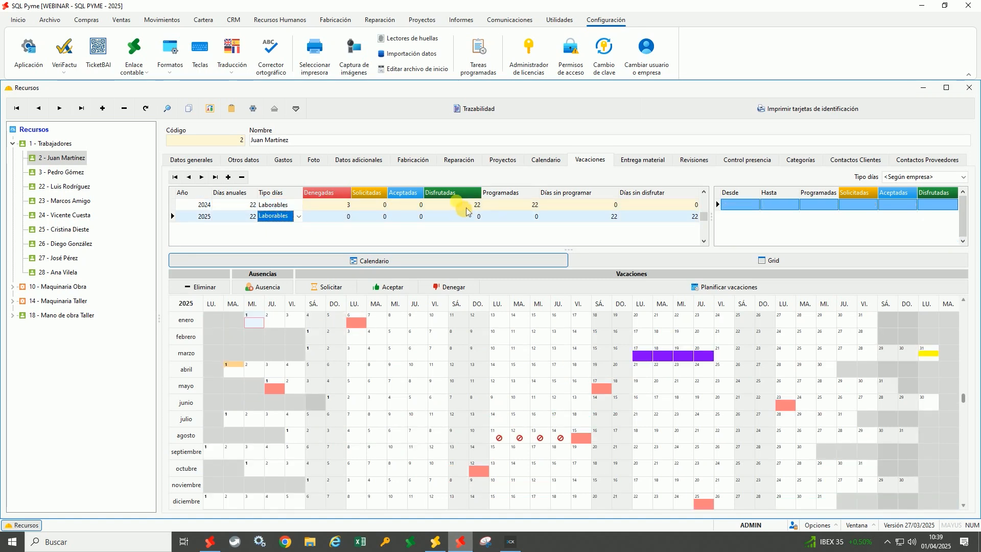
{"action": "left_click", "coordinate": [334, 218]}
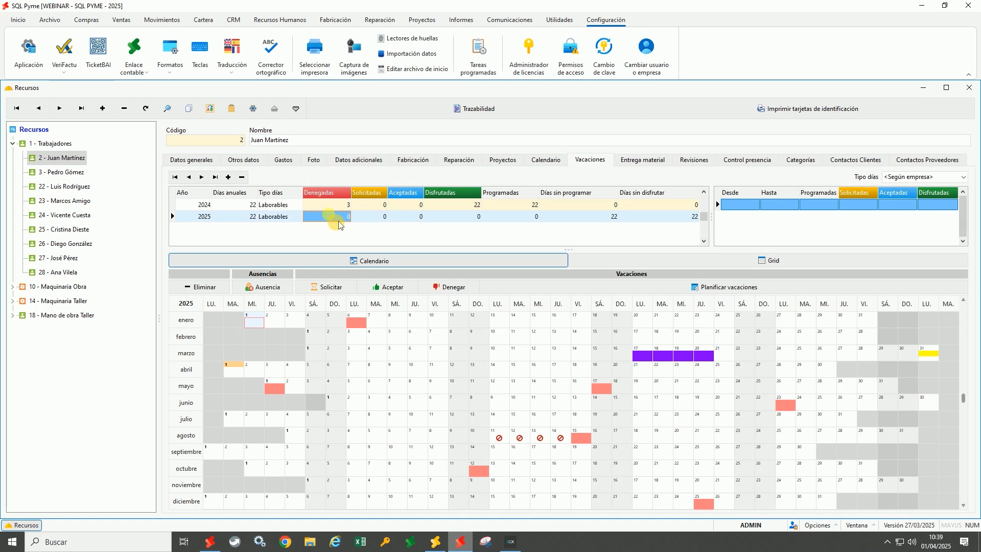
{"action": "left_click", "coordinate": [378, 218]}
{"action": "left_click", "coordinate": [407, 220]}
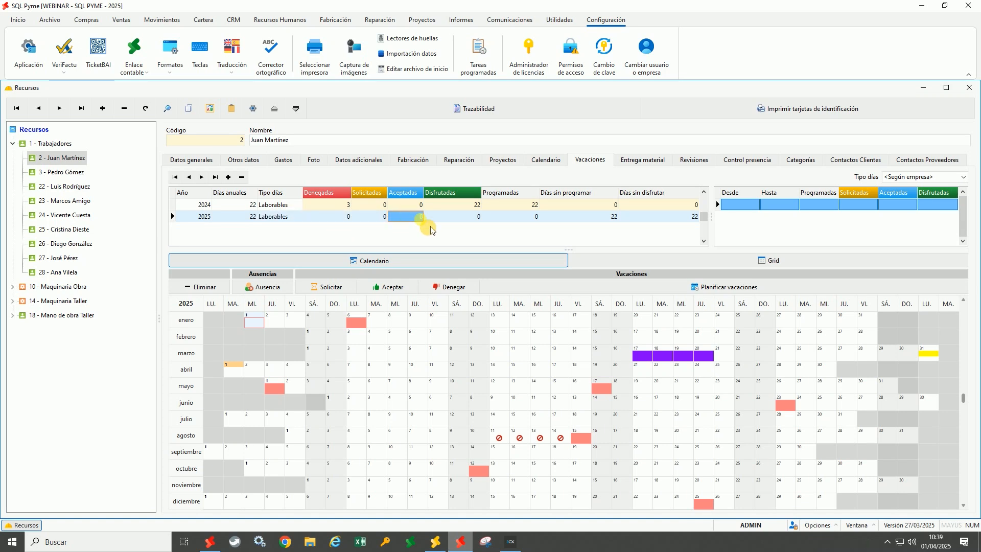
{"action": "left_click", "coordinate": [472, 223]}
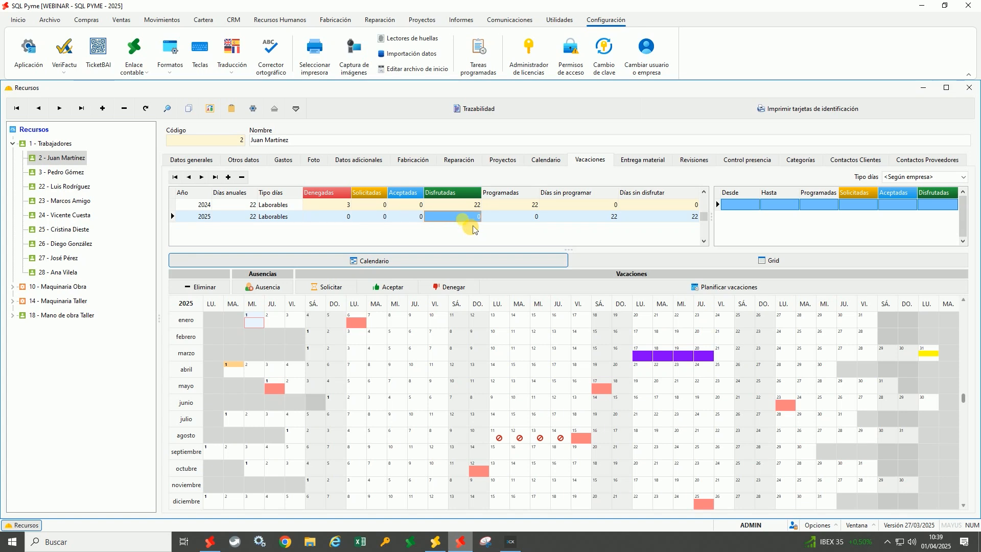
{"action": "left_click", "coordinate": [529, 225]}
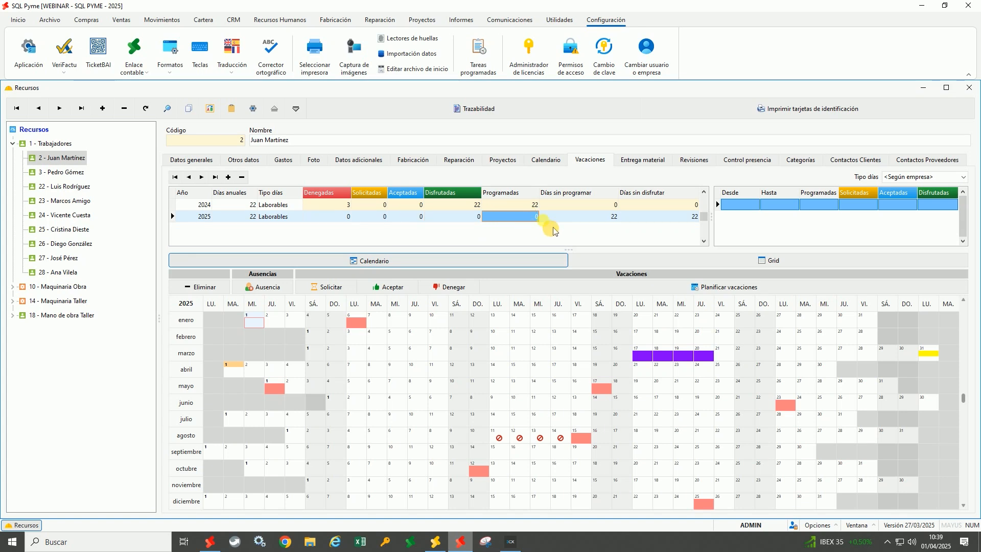
{"action": "left_click", "coordinate": [598, 227]}
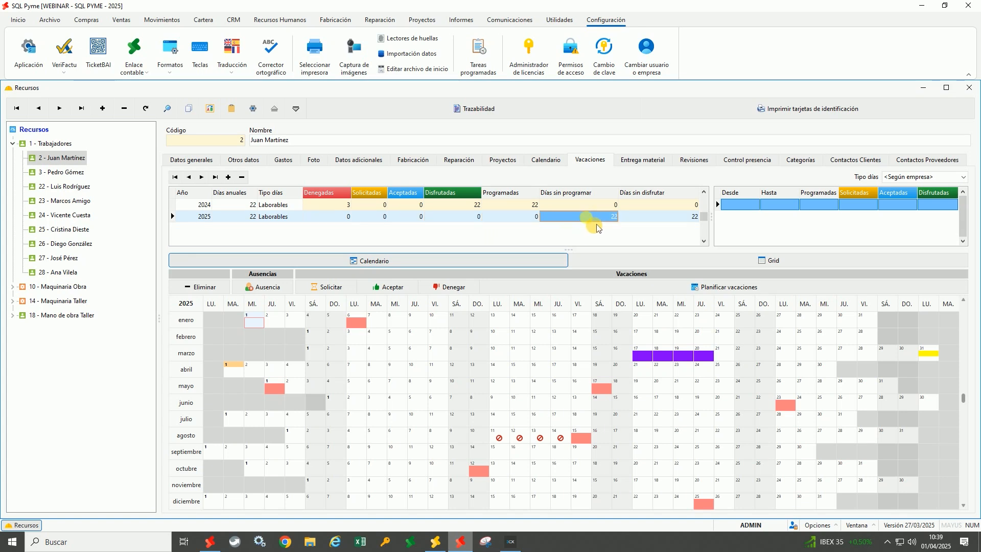
{"action": "left_click", "coordinate": [669, 227]}
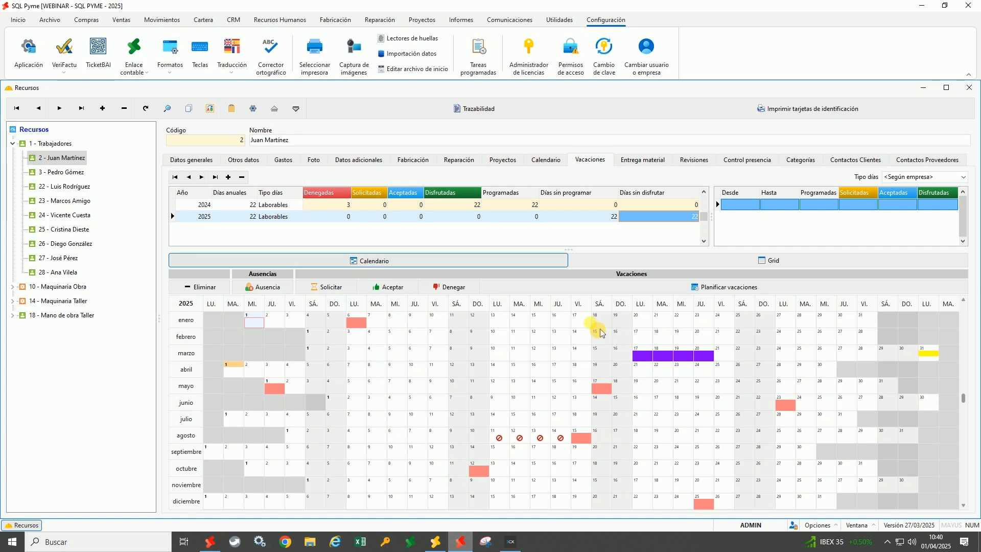
{"action": "mouse_move", "coordinate": [371, 331]}
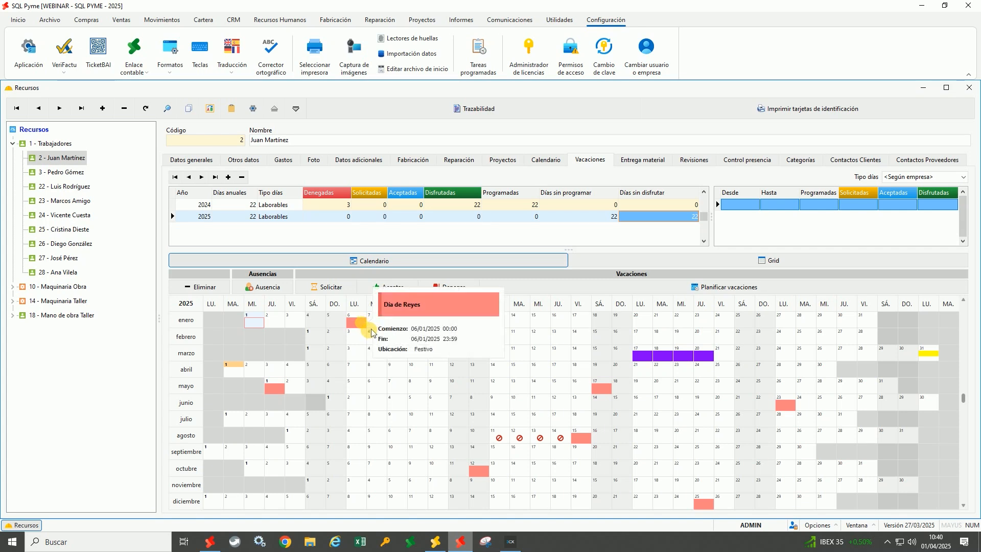
{"action": "mouse_move", "coordinate": [289, 396]}
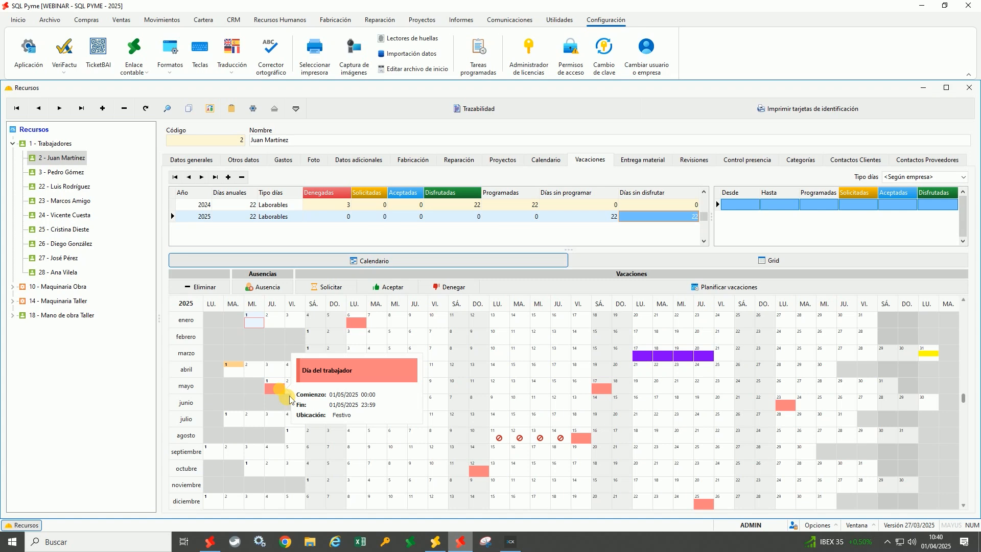
{"action": "mouse_move", "coordinate": [595, 448]}
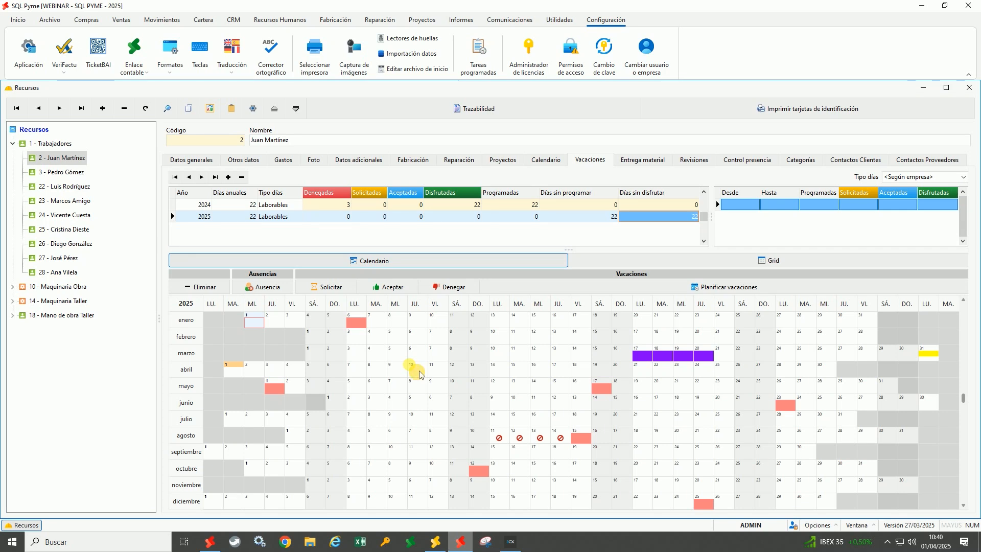
{"action": "left_click", "coordinate": [233, 20]}
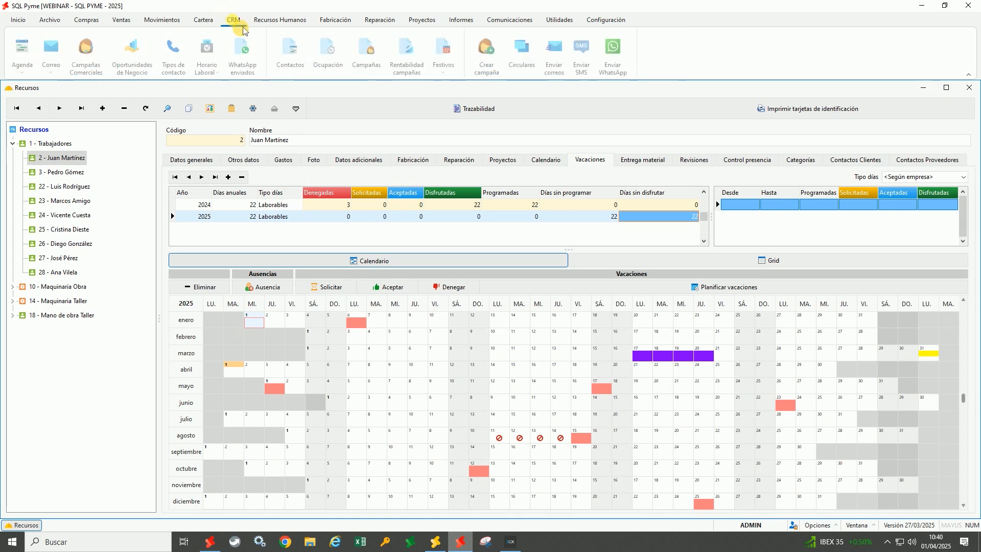
{"action": "left_click", "coordinate": [209, 51]}
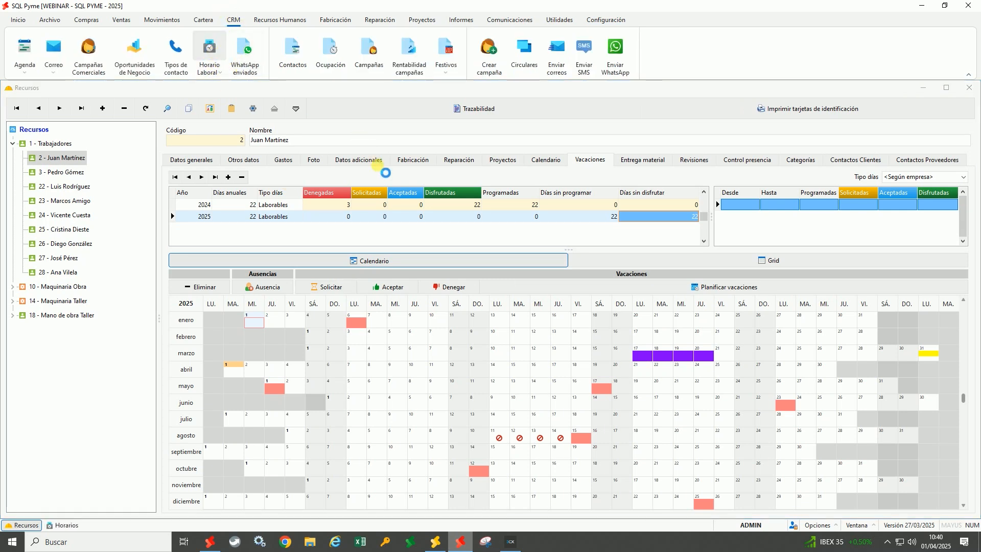
{"action": "left_click_drag", "start_coordinate": [355, 220], "coordinate": [356, 158]}
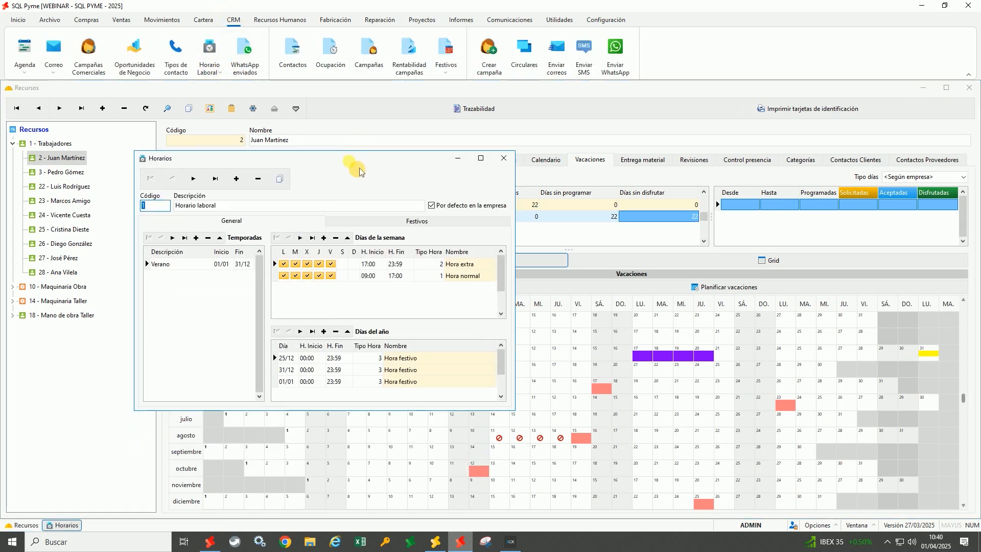
{"action": "left_click", "coordinate": [404, 223]}
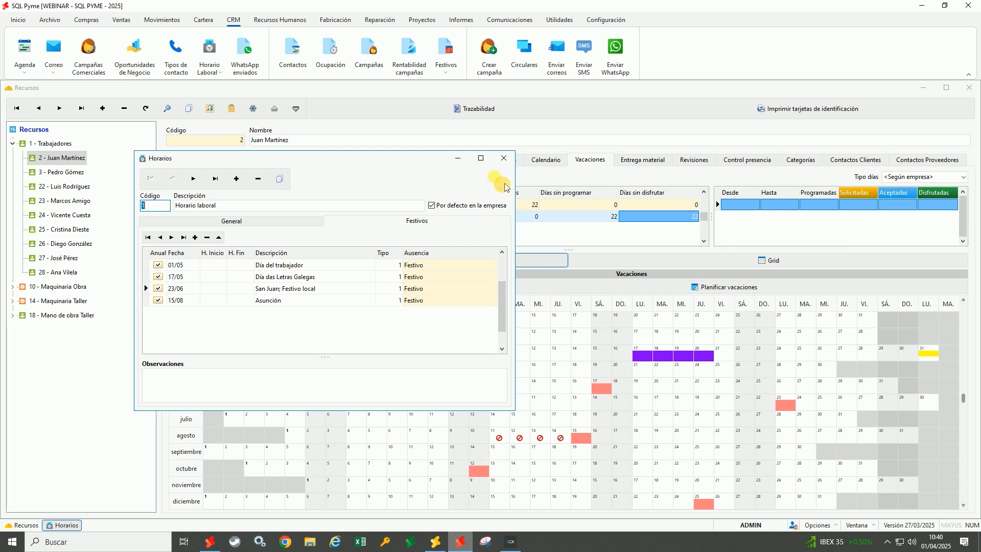
{"action": "left_click", "coordinate": [504, 158]}
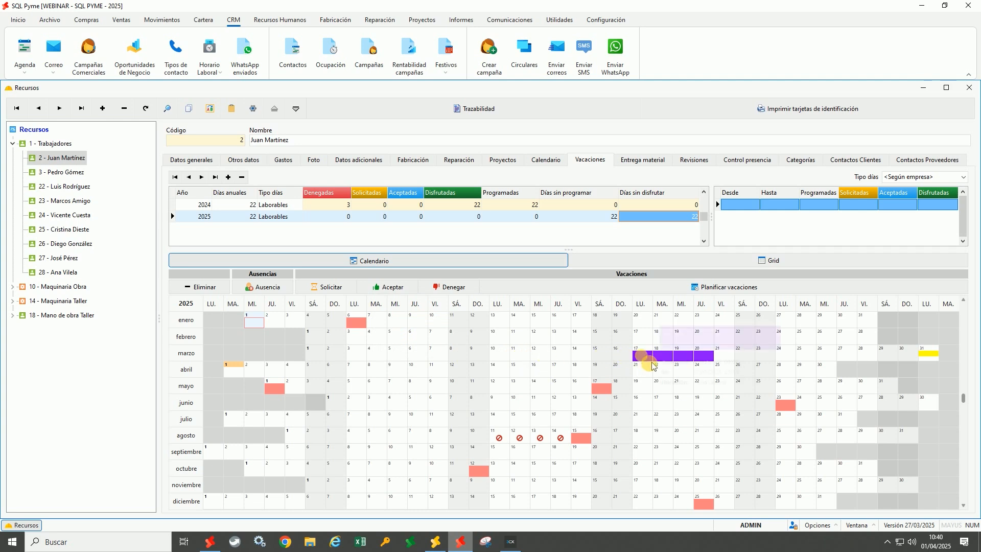
{"action": "mouse_move", "coordinate": [652, 360]}
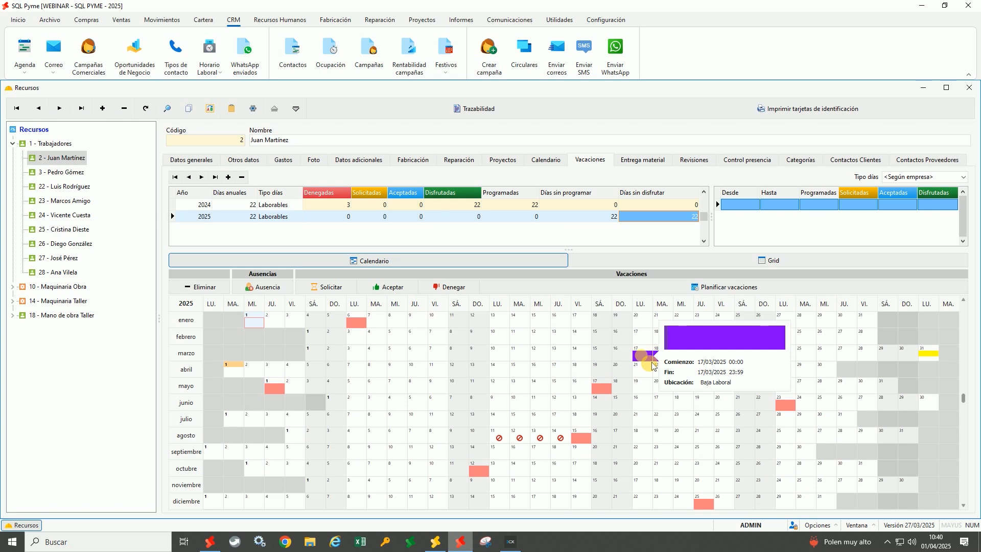
{"action": "mouse_move", "coordinate": [939, 364]}
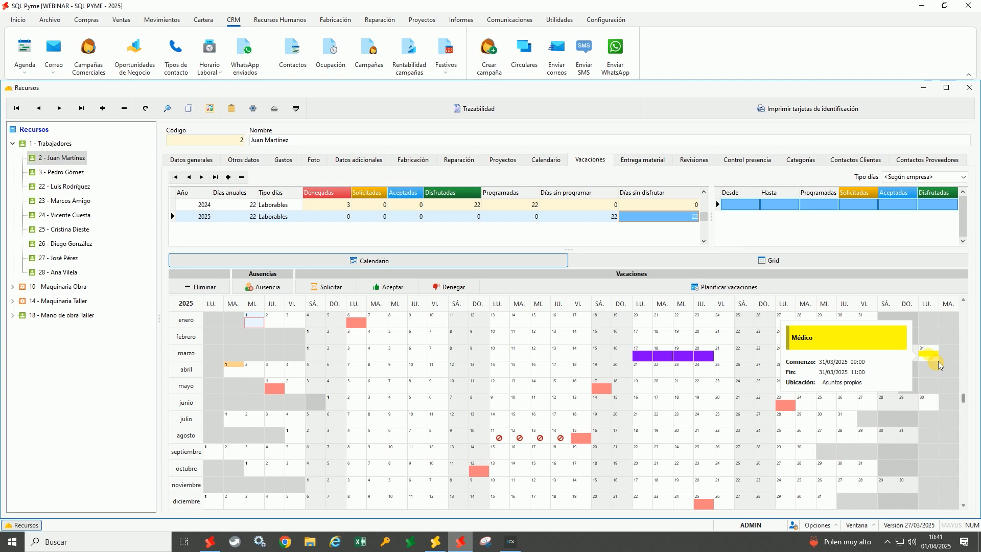
{"action": "mouse_move", "coordinate": [698, 367]}
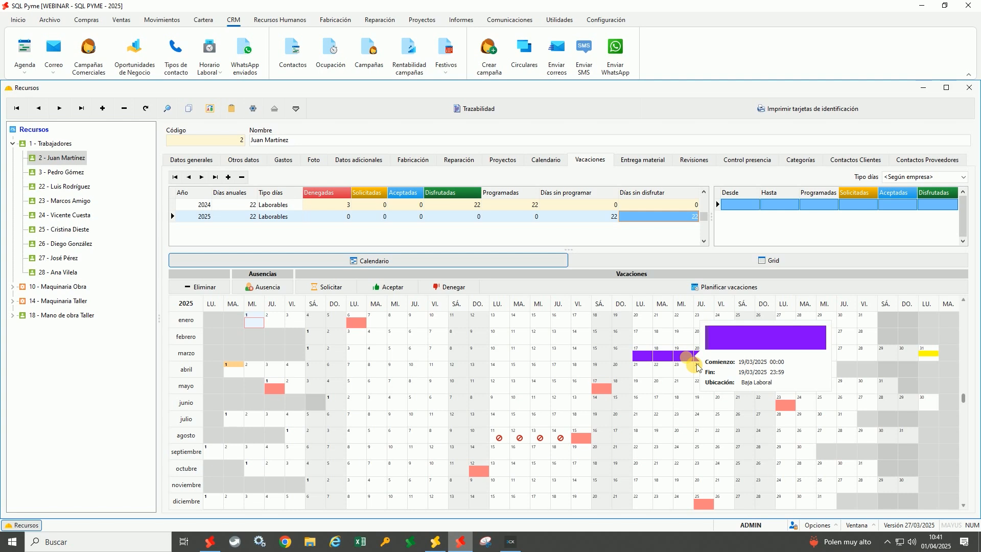
{"action": "left_click", "coordinate": [278, 293]}
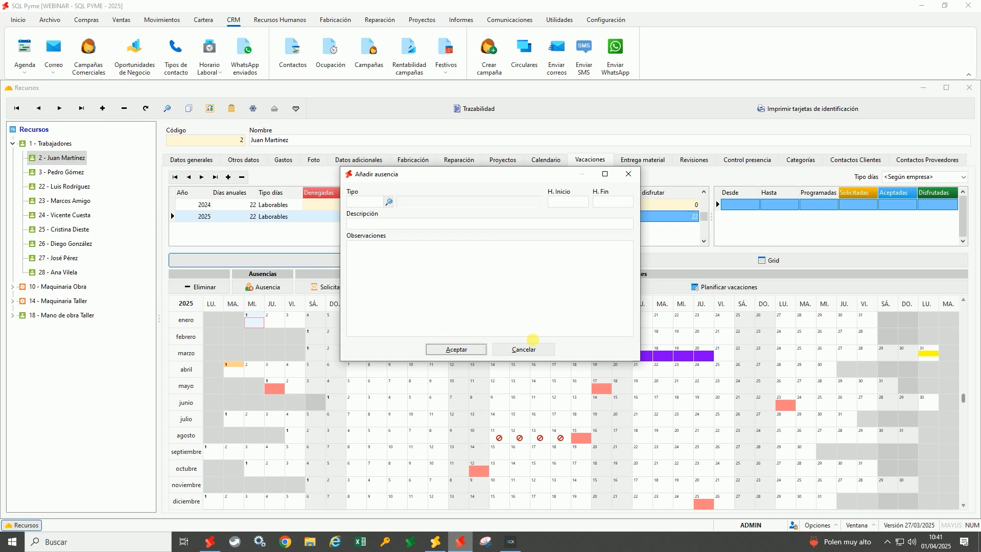
{"action": "left_click", "coordinate": [546, 355]}
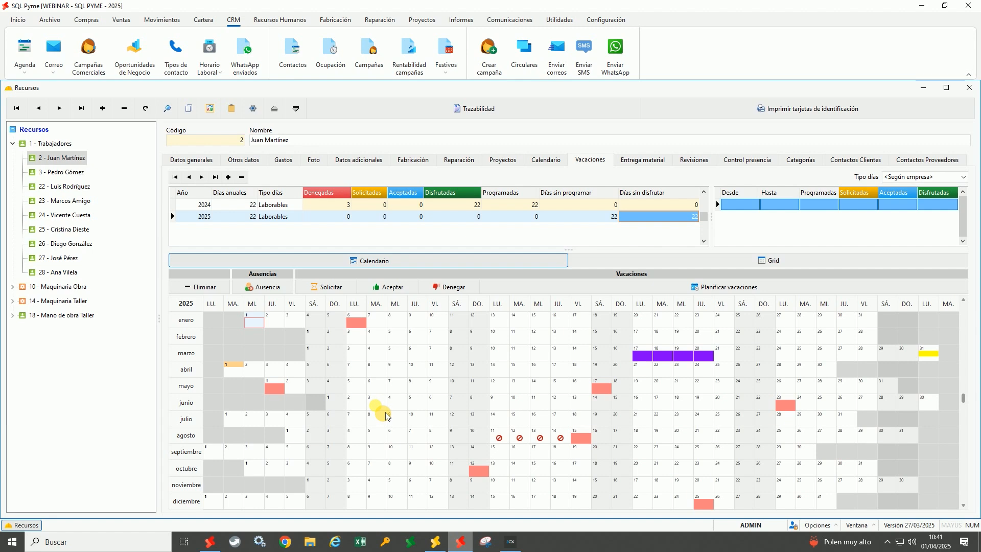
Record an accepted vacation request for 7 April 2025
{"action": "left_click", "coordinate": [358, 372]}
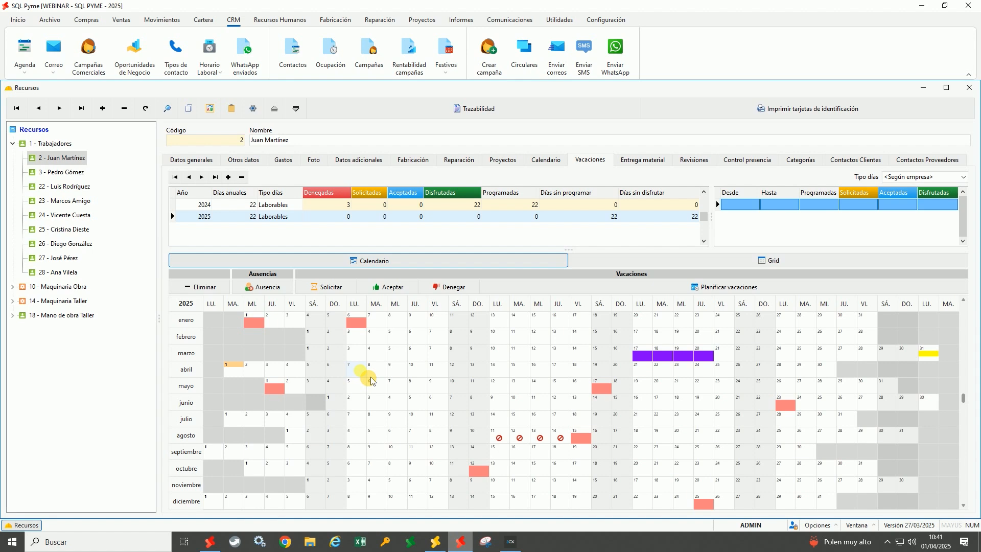
{"action": "left_click", "coordinate": [330, 286]}
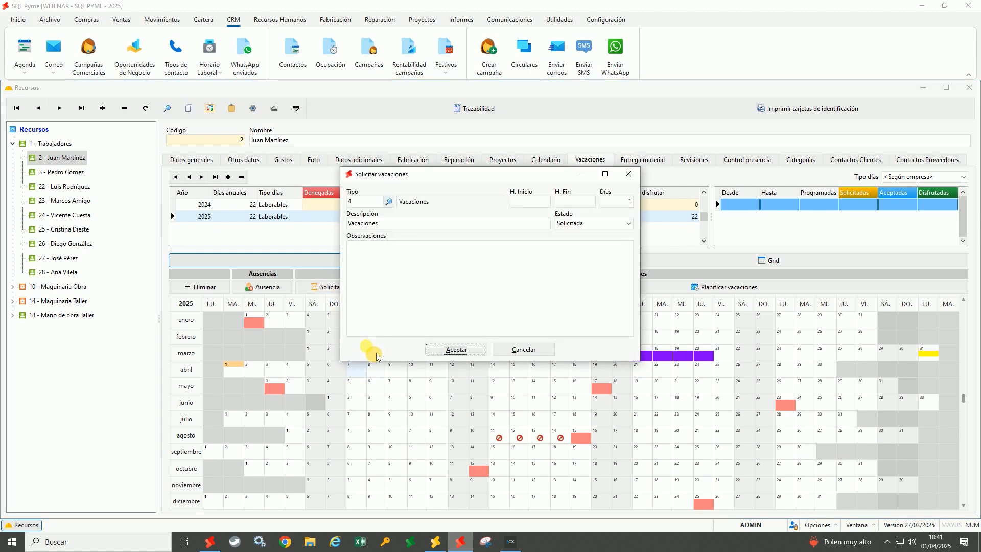
{"action": "left_click", "coordinate": [580, 224]}
{"action": "left_click", "coordinate": [575, 239]}
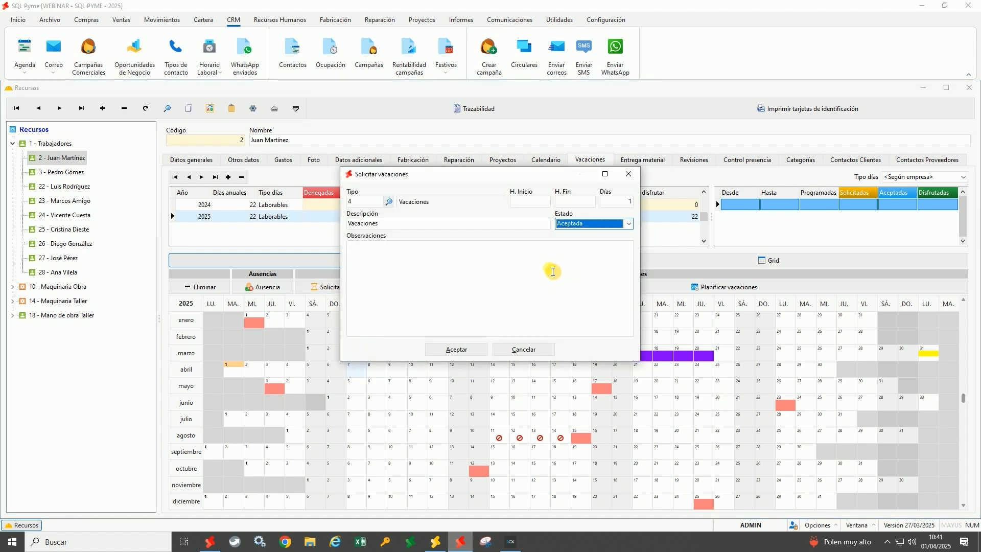
{"action": "left_click", "coordinate": [457, 349]}
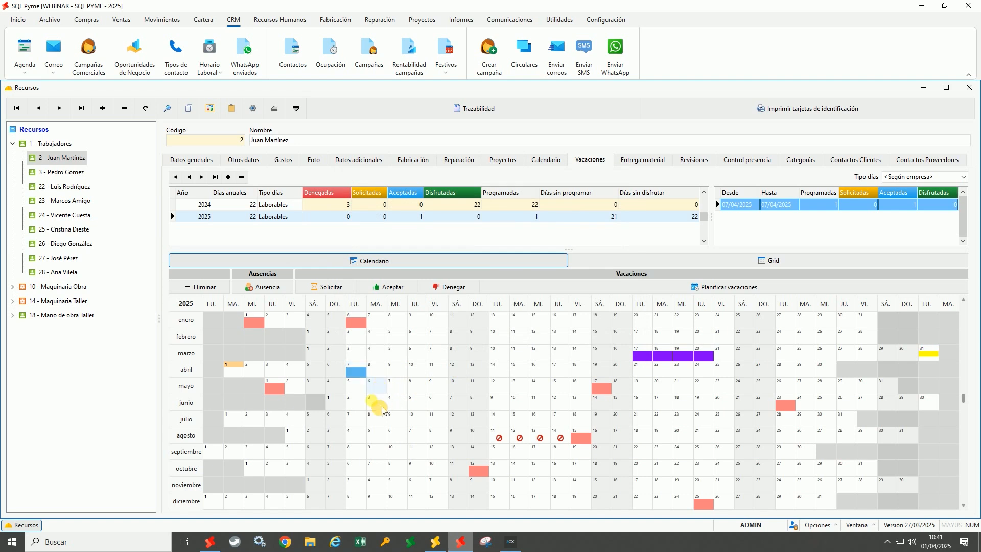
Record an accepted vacation request covering 7–11 April 2025
{"action": "mouse_move", "coordinate": [372, 383]}
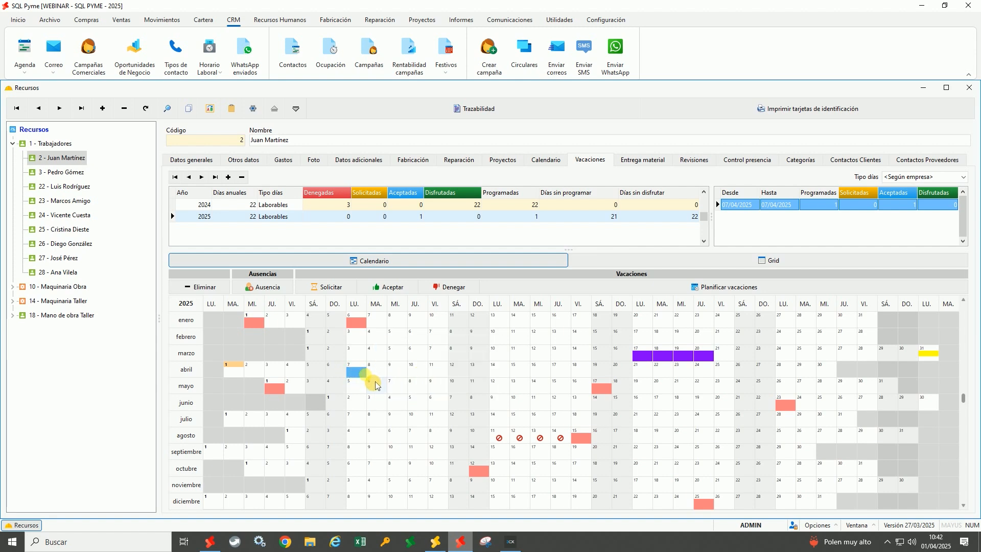
{"action": "left_click_drag", "start_coordinate": [384, 382], "coordinate": [446, 384]}
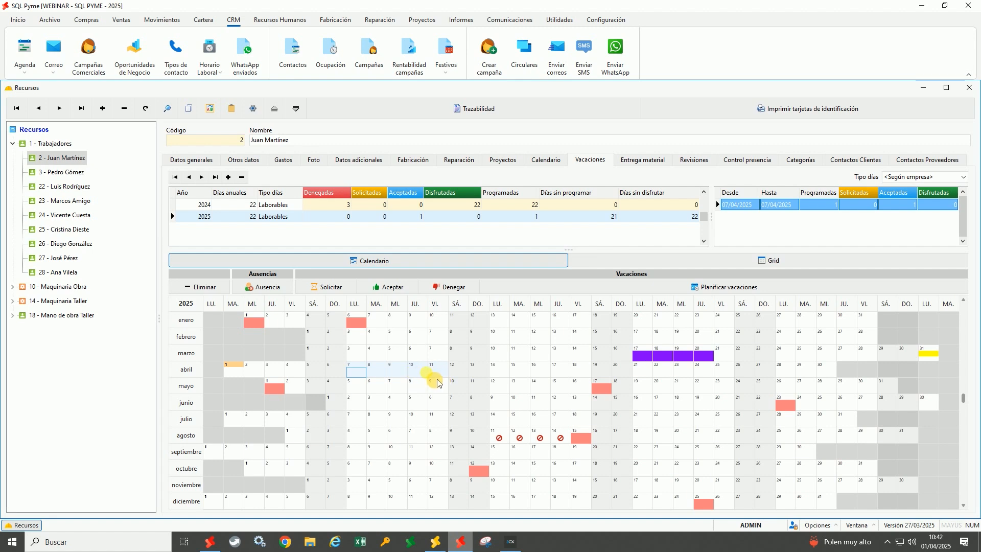
{"action": "left_click", "coordinate": [331, 287]}
{"action": "left_click", "coordinate": [567, 224]}
{"action": "left_click", "coordinate": [561, 256]}
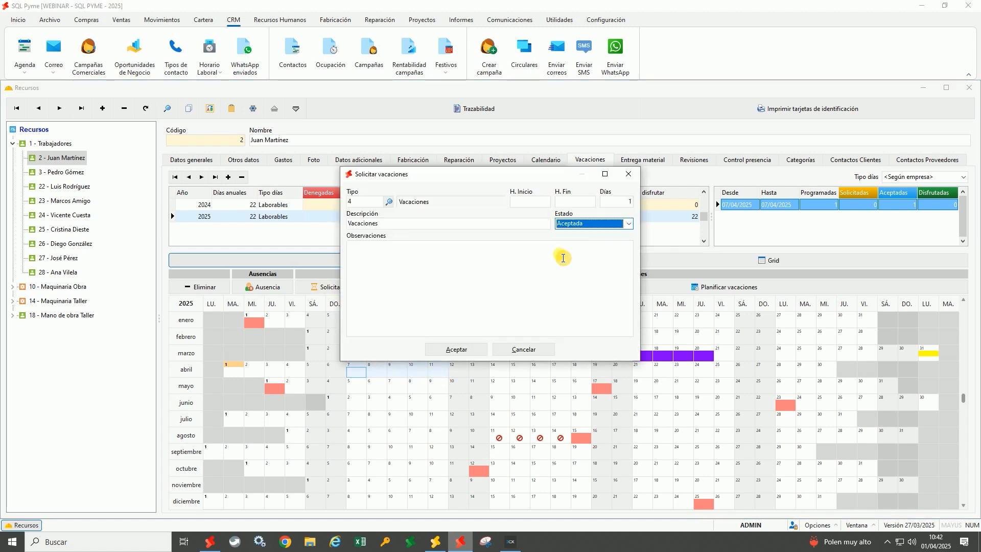
{"action": "left_click", "coordinate": [456, 350]}
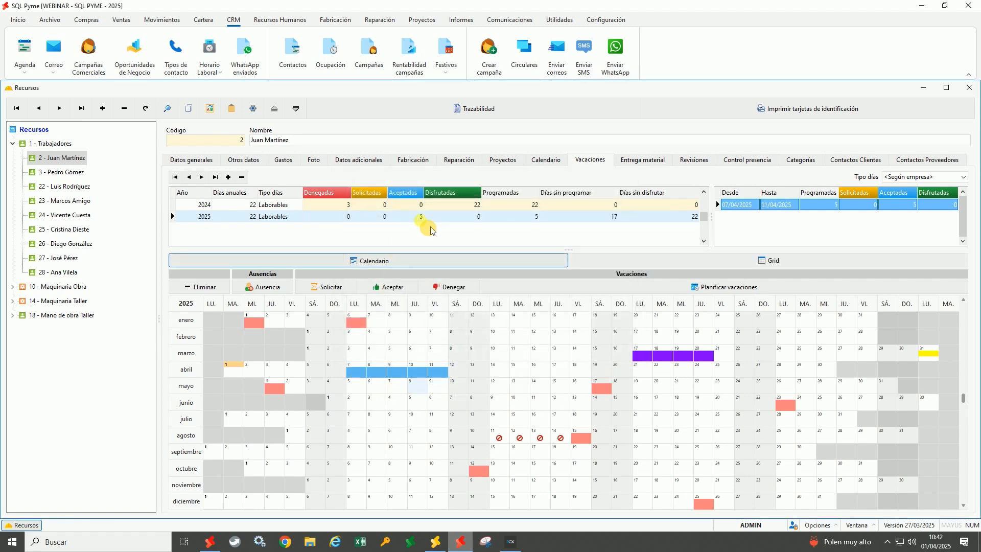
Check the 2025 row: 5 accepted, 5 scheduled and 17 unscheduled days
{"action": "left_click", "coordinate": [418, 217]}
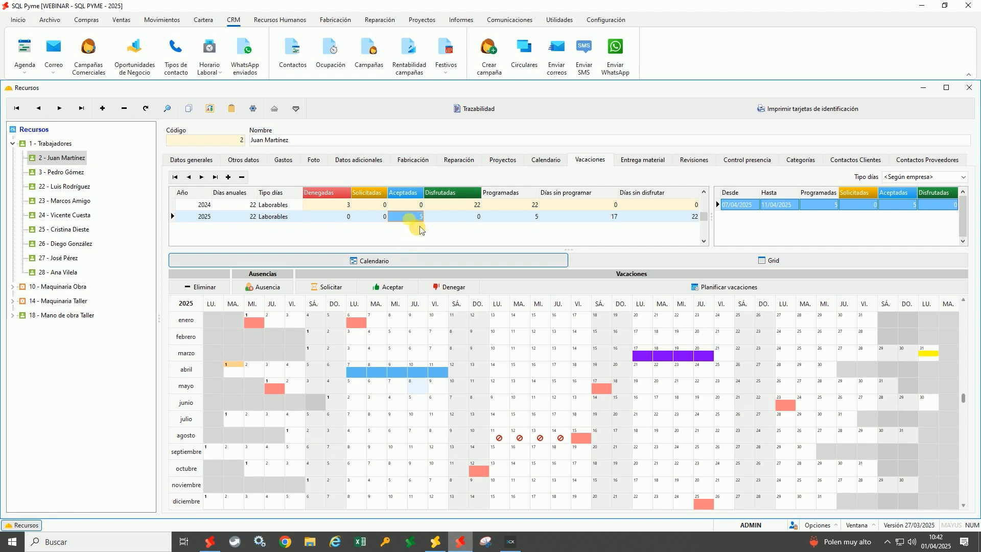
{"action": "left_click", "coordinate": [520, 225]}
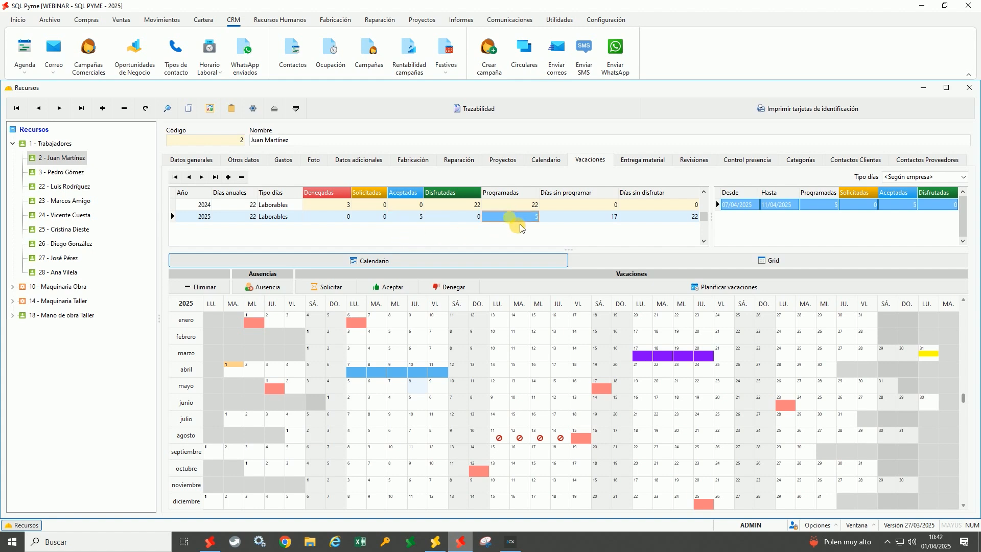
{"action": "left_click", "coordinate": [586, 225]}
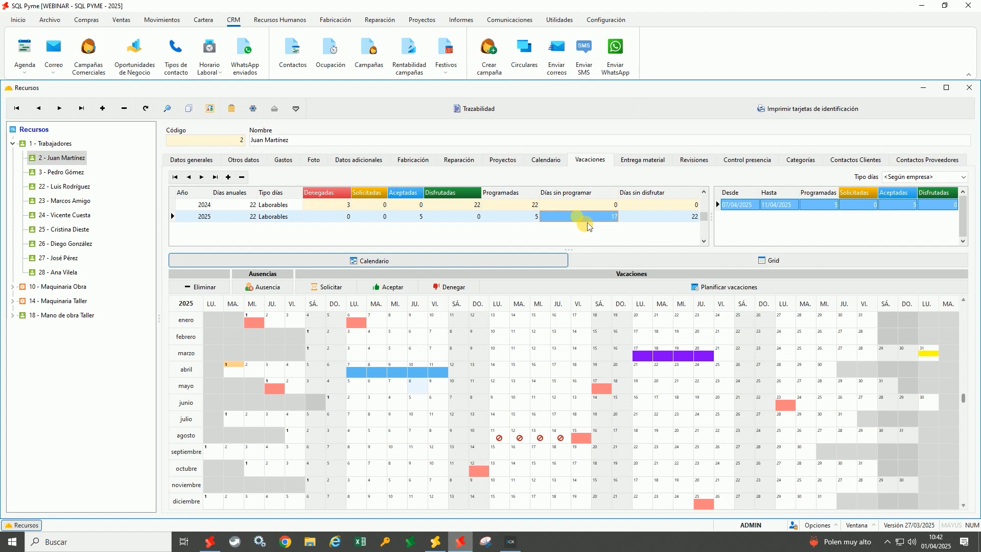
{"action": "left_click", "coordinate": [664, 229]}
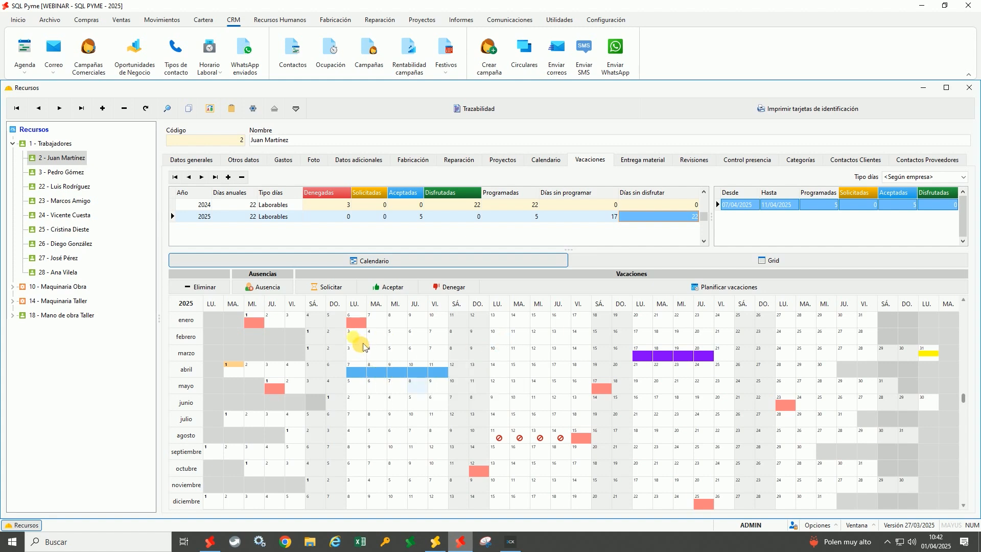
Record an accepted vacation request for 3–7 February 2025
{"action": "left_click_drag", "start_coordinate": [363, 342], "coordinate": [443, 343]}
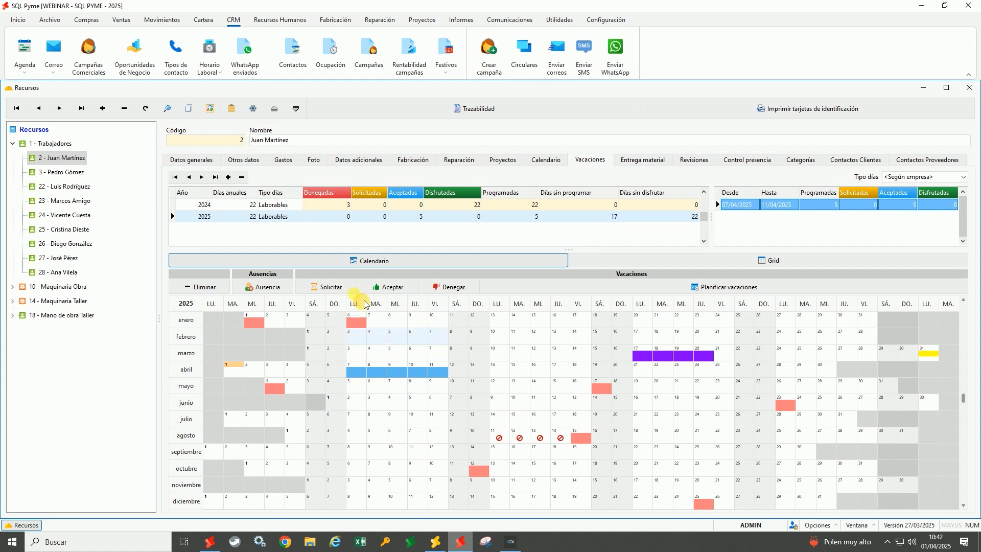
{"action": "left_click", "coordinate": [330, 287]}
{"action": "left_click", "coordinate": [581, 225]}
{"action": "left_click", "coordinate": [570, 245]}
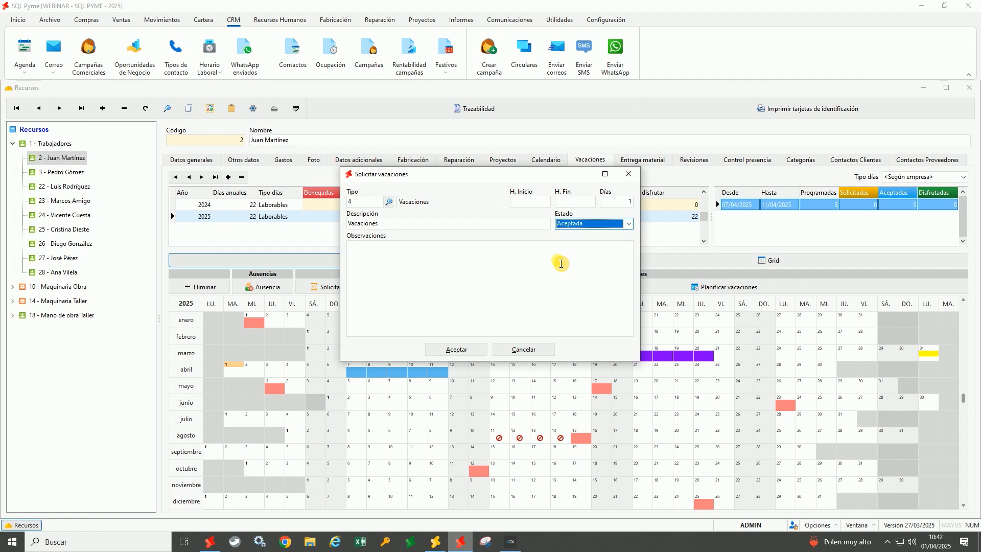
{"action": "left_click", "coordinate": [465, 349]}
{"action": "left_click", "coordinate": [438, 353]}
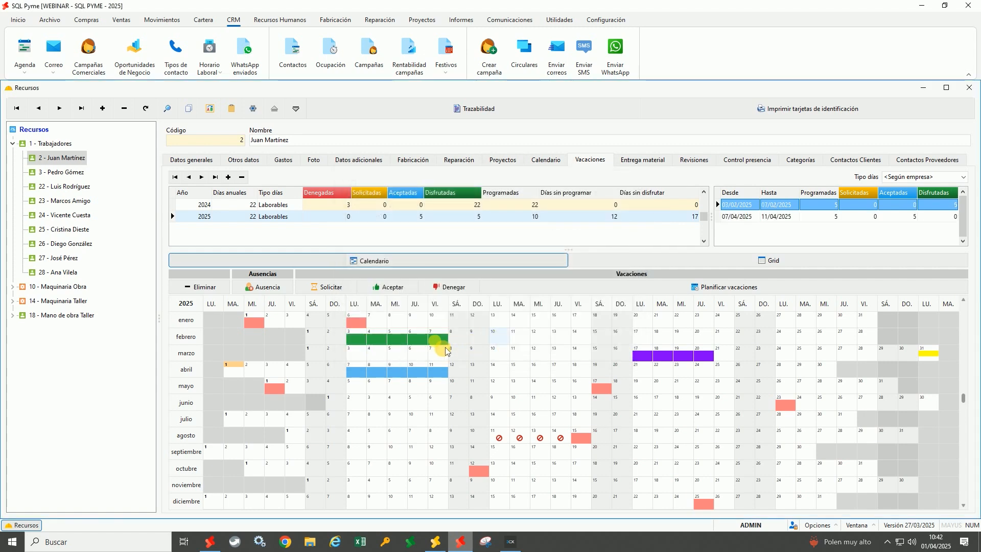
Review the 2025 totals, now 10 scheduled and 12 unscheduled days
{"action": "left_click", "coordinate": [479, 220]}
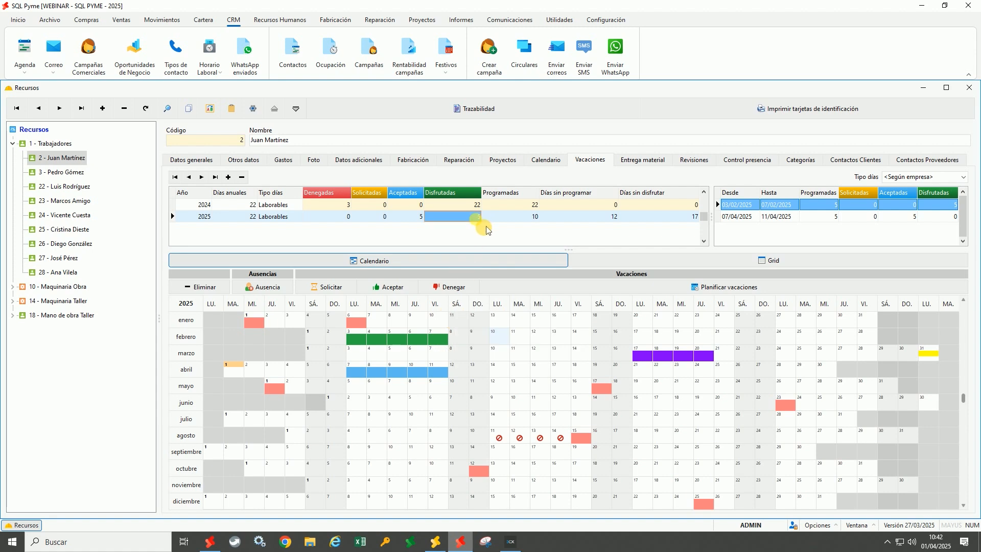
{"action": "left_click", "coordinate": [527, 217]}
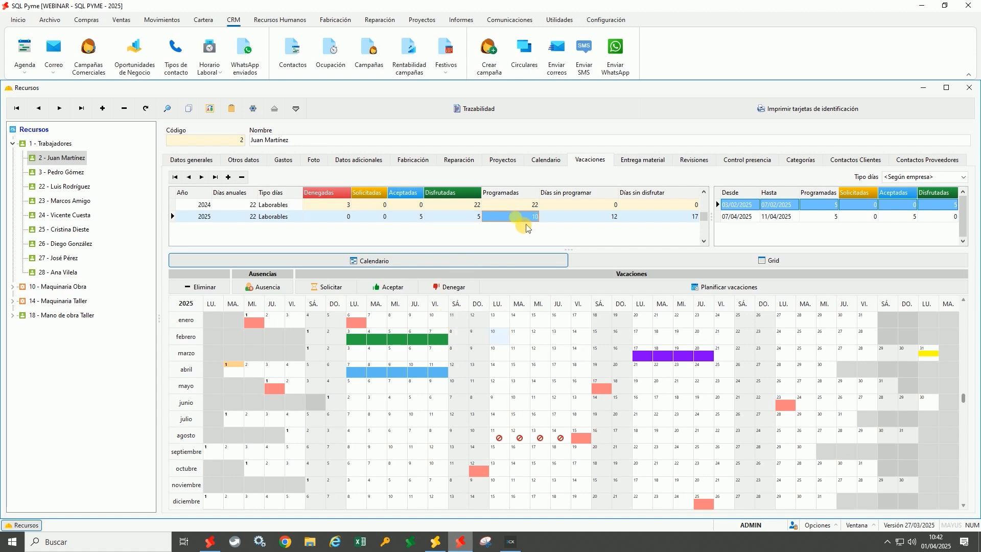
{"action": "left_click", "coordinate": [470, 220]}
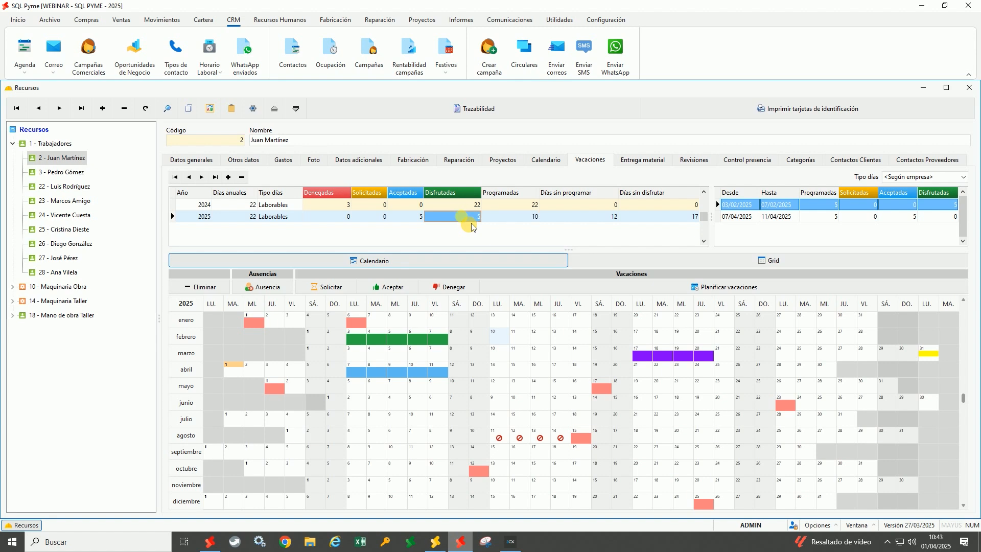
{"action": "left_click", "coordinate": [415, 225]}
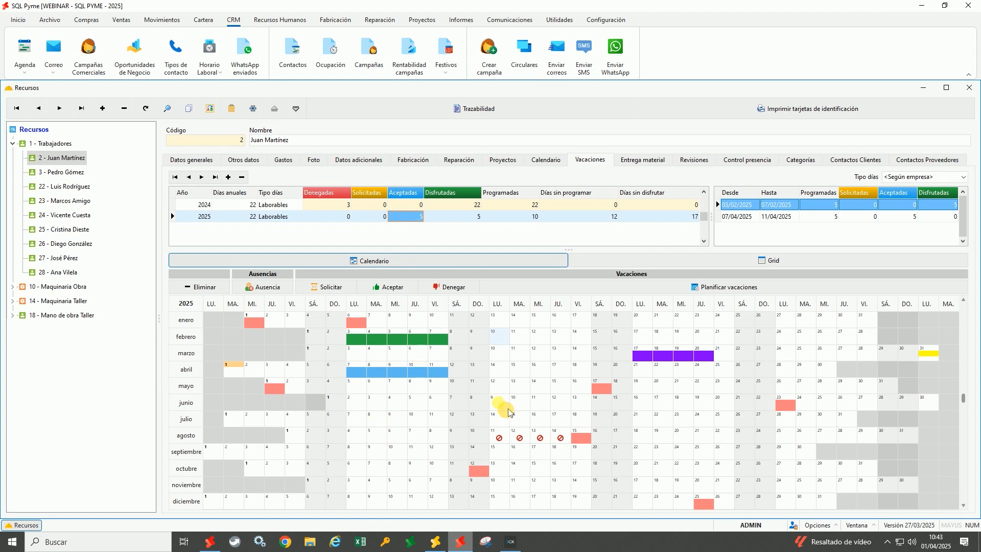
{"action": "left_click_drag", "start_coordinate": [504, 407], "coordinate": [581, 413]}
Request vacation for 9–13 June 2025 and schedule those days, leaving 7 unscheduled
{"action": "left_click", "coordinate": [329, 287]}
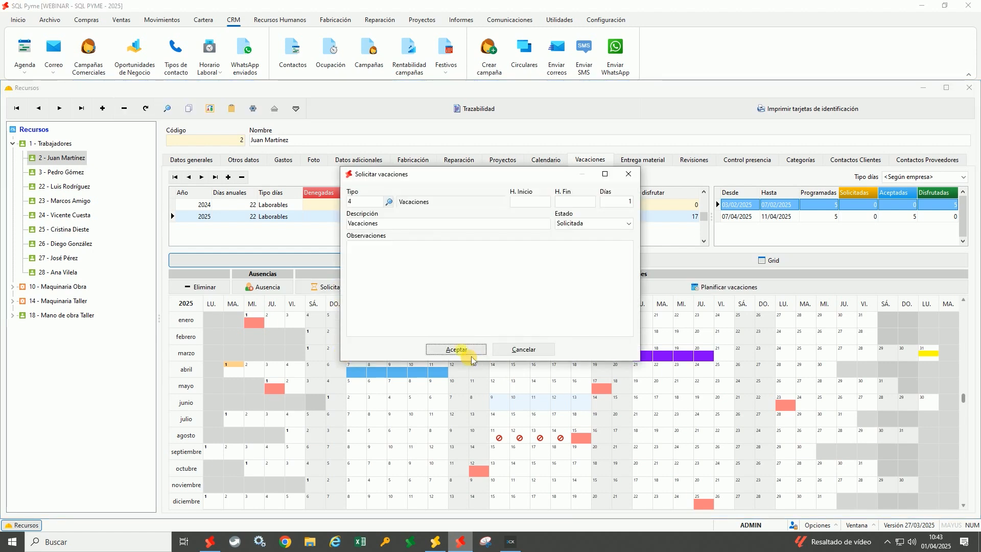
{"action": "left_click", "coordinate": [459, 350]}
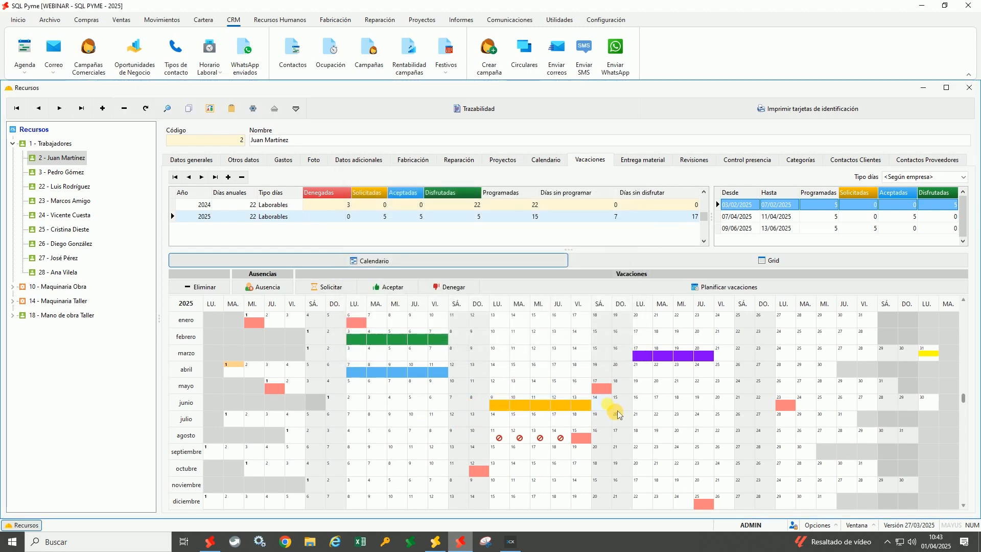
{"action": "mouse_move", "coordinate": [572, 417]}
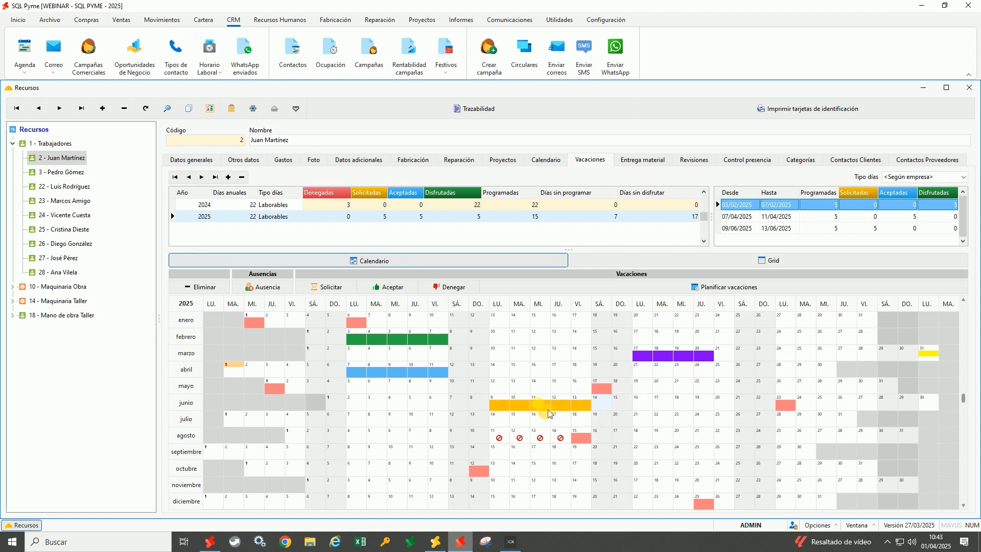
{"action": "left_click_drag", "start_coordinate": [511, 416], "coordinate": [580, 428]}
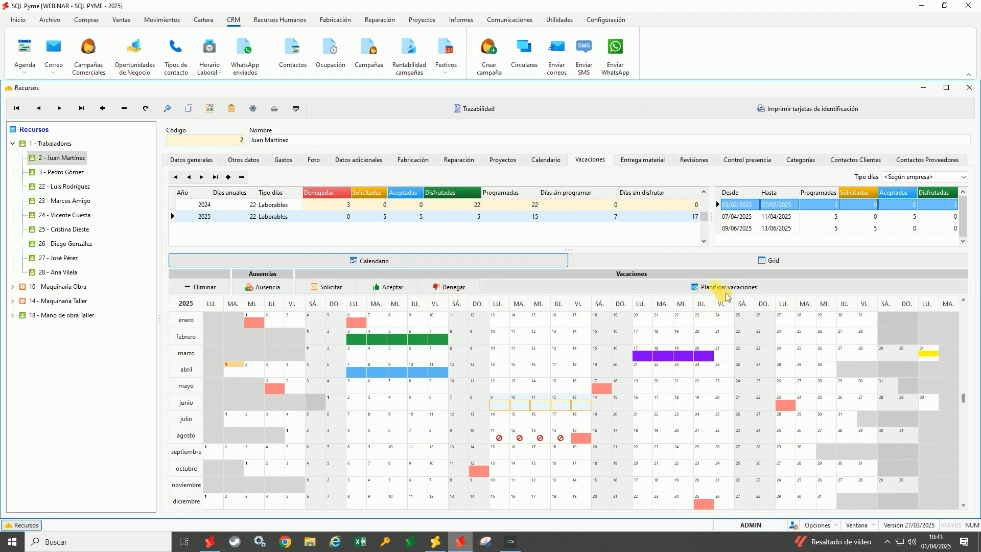
{"action": "left_click", "coordinate": [710, 287]}
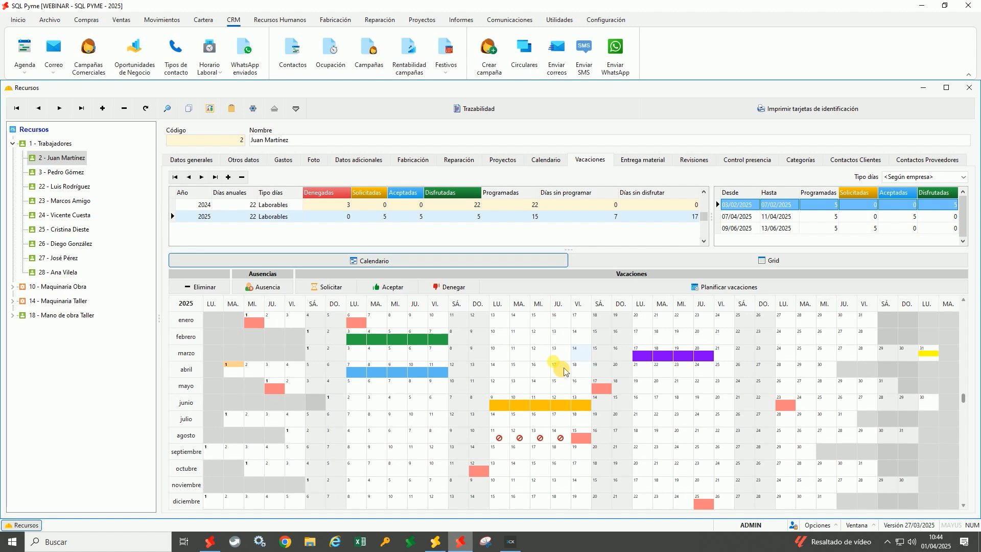
Open the vacation groups window and select the Taller group
{"action": "left_click", "coordinate": [285, 22]}
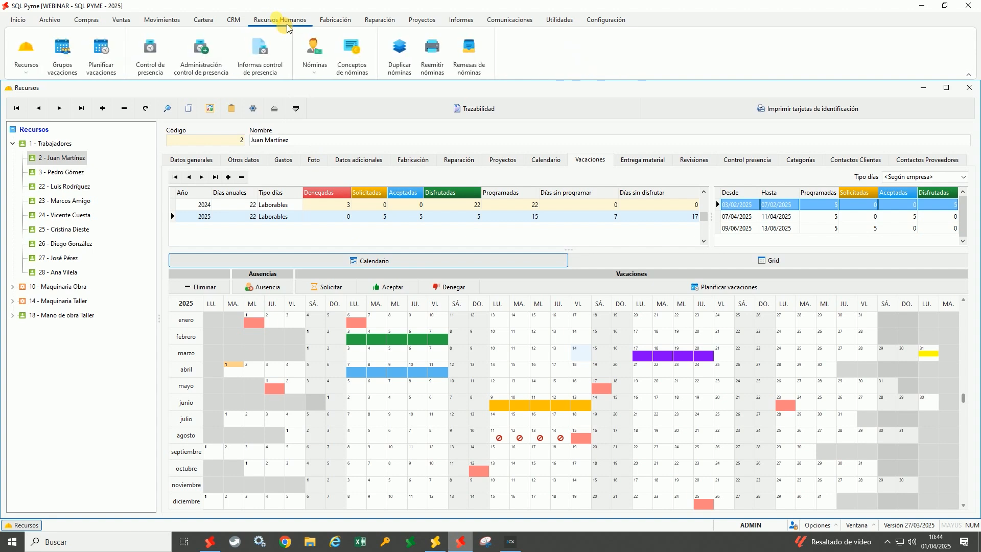
{"action": "left_click", "coordinate": [74, 67]}
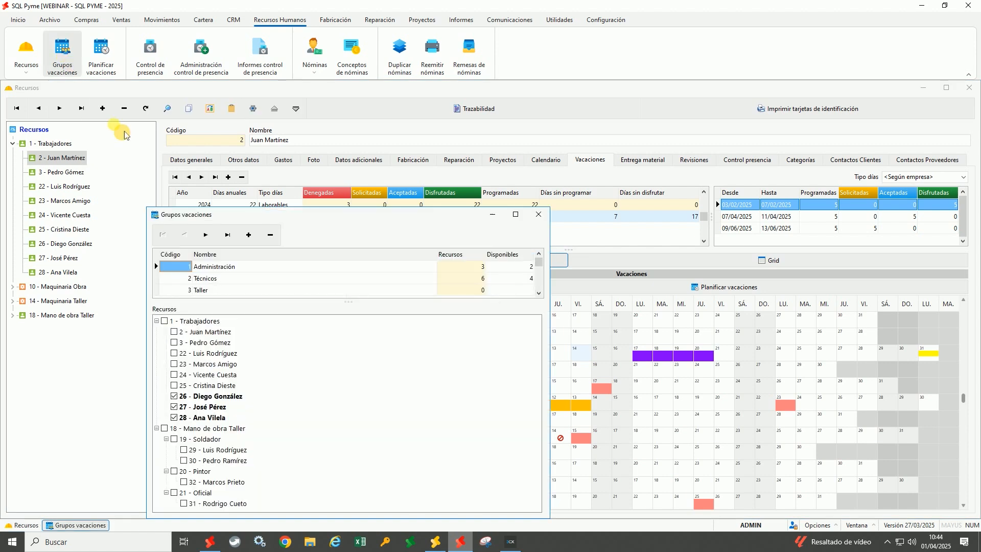
{"action": "left_click_drag", "start_coordinate": [313, 225], "coordinate": [321, 126]}
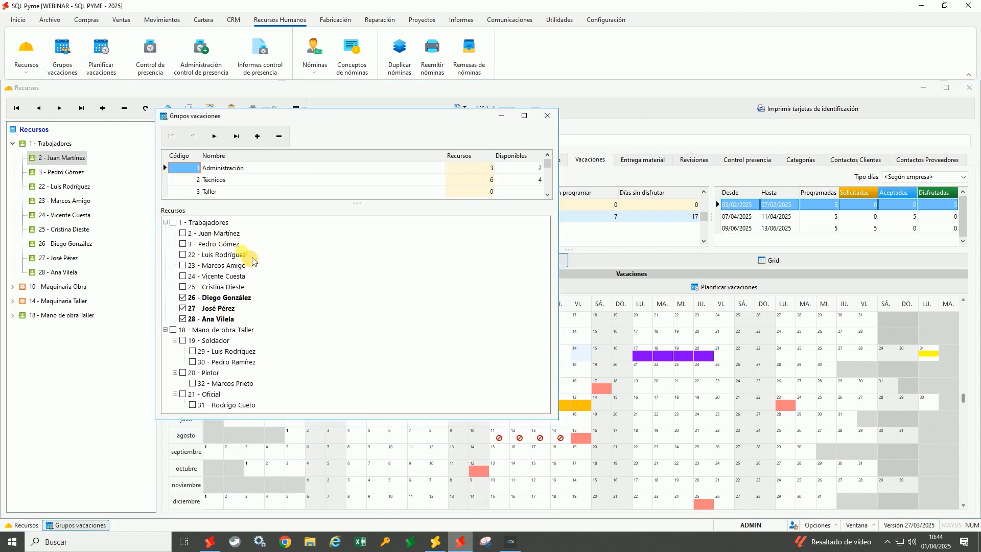
{"action": "left_click", "coordinate": [233, 179]}
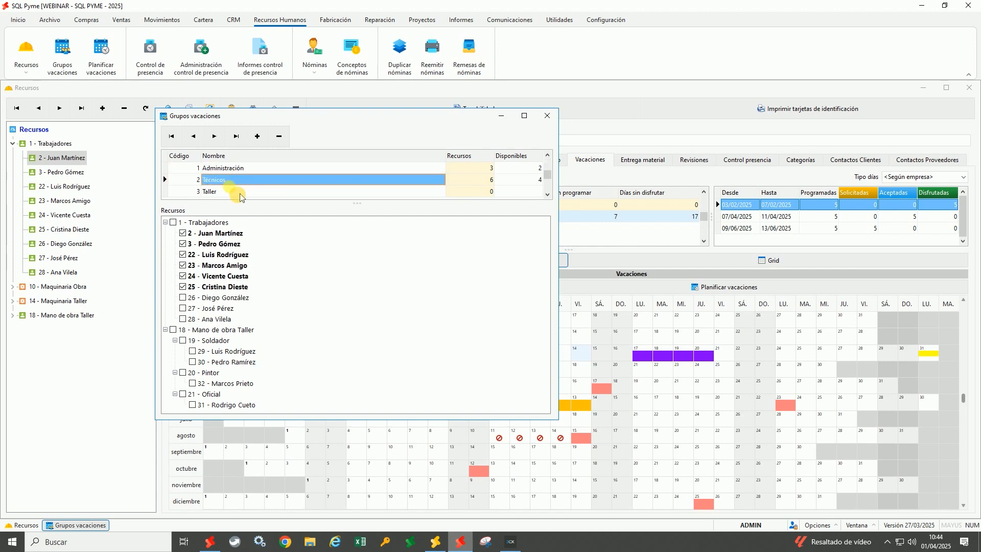
{"action": "left_click", "coordinate": [220, 193]}
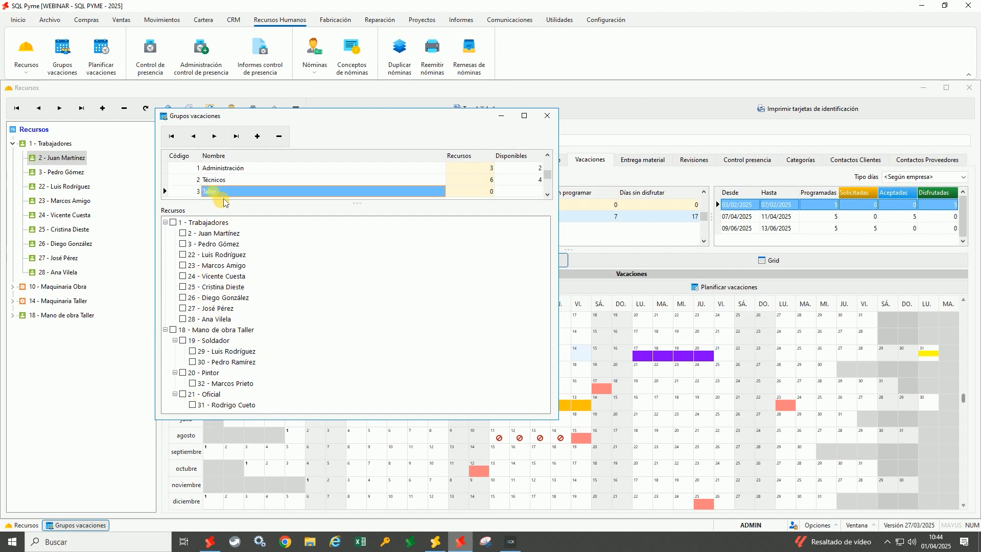
Add resources 29, 30, 32 and 31 to the Taller group
{"action": "left_click", "coordinate": [192, 351]}
{"action": "left_click", "coordinate": [193, 362]}
{"action": "left_click", "coordinate": [192, 384]}
{"action": "left_click", "coordinate": [193, 405]}
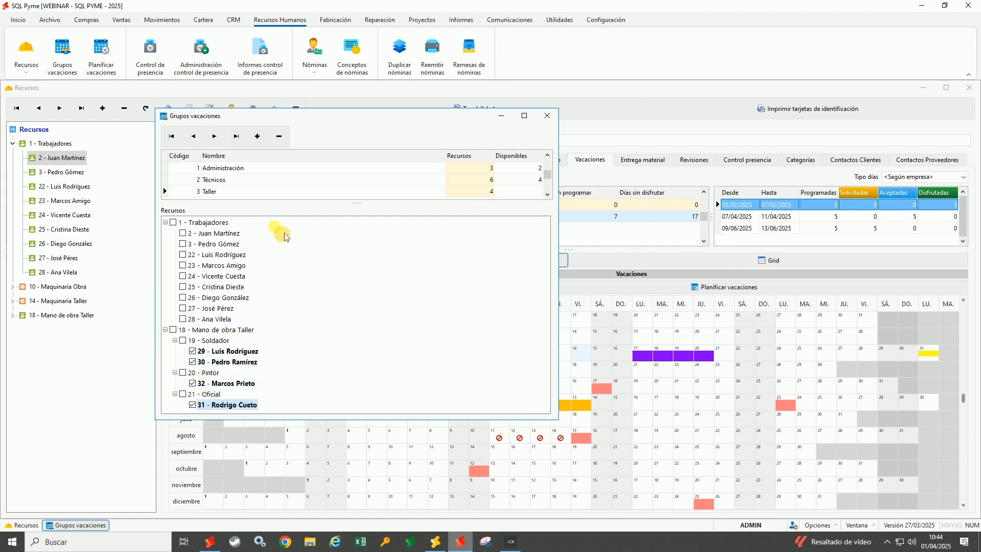
{"action": "left_click", "coordinate": [246, 171]}
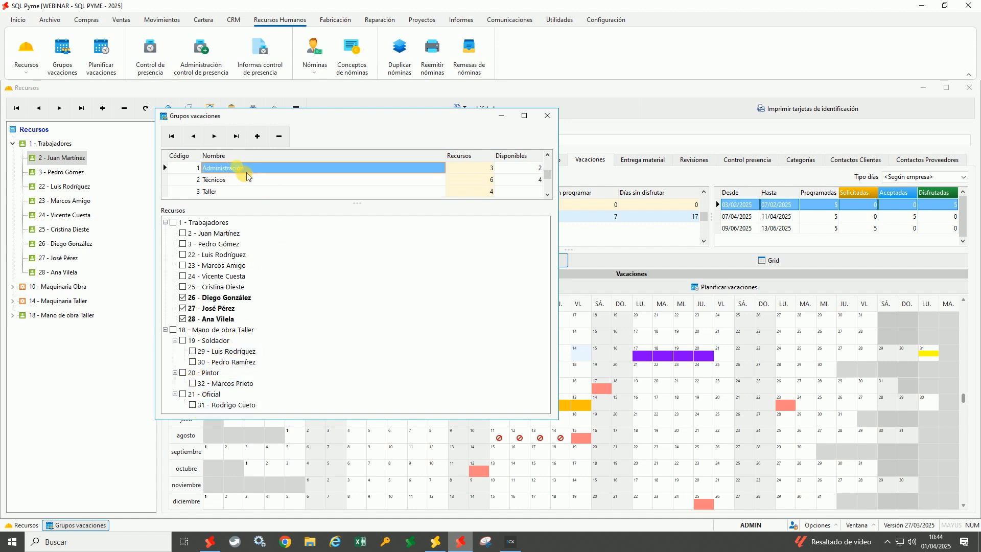
{"action": "left_click", "coordinate": [231, 181]}
{"action": "left_click", "coordinate": [235, 192]}
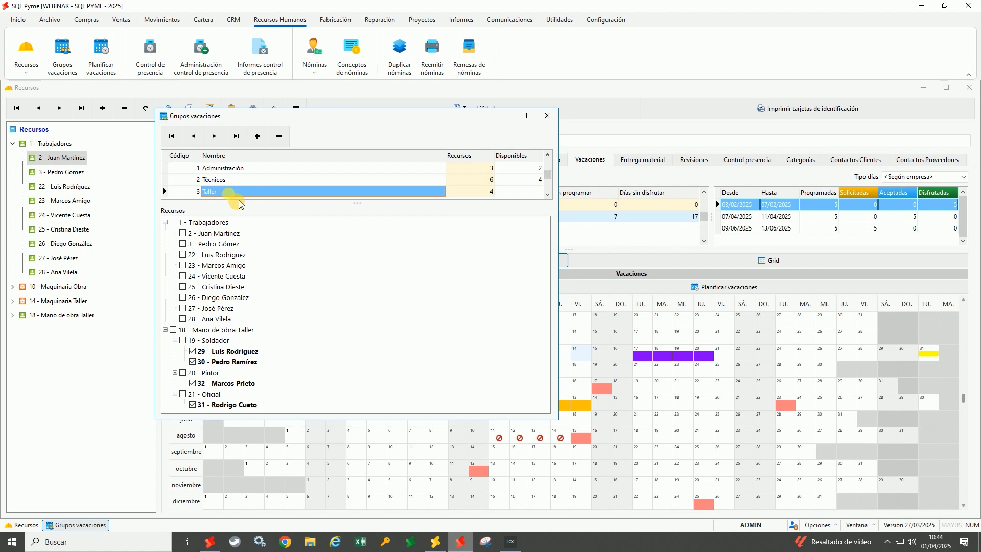
Review the Administración, Técnicos and Taller groups' members and counts, then close the window
{"action": "left_click", "coordinate": [468, 179]}
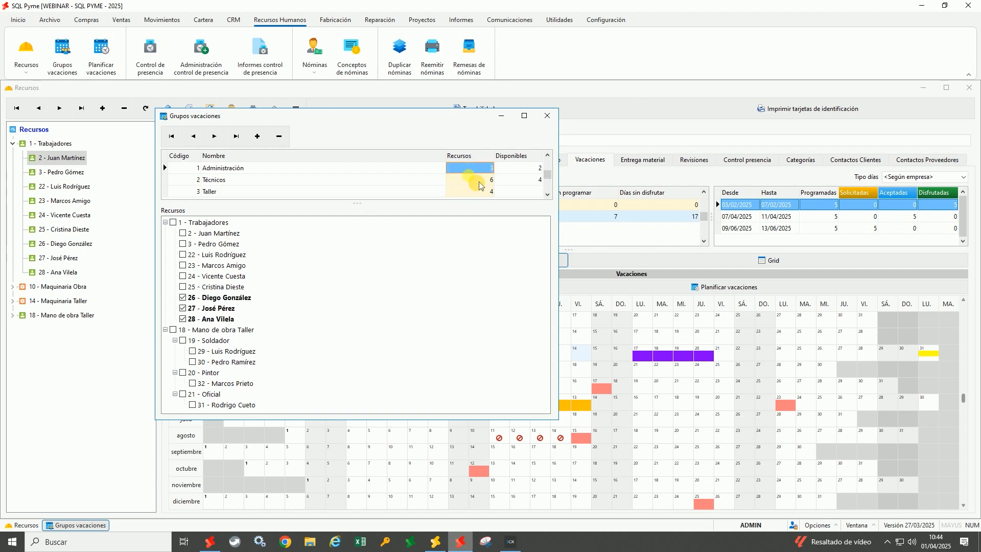
{"action": "left_click", "coordinate": [477, 195]}
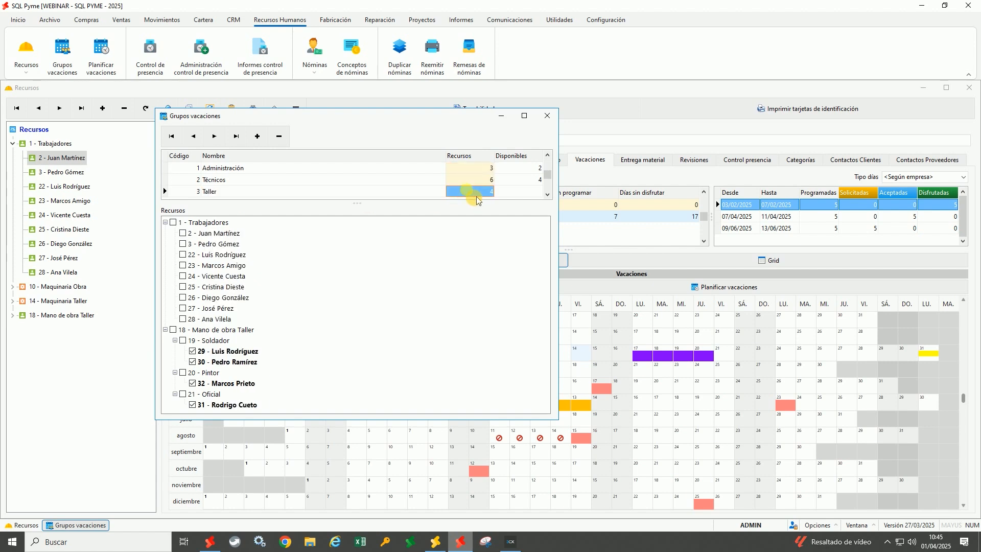
{"action": "left_click", "coordinate": [527, 167]}
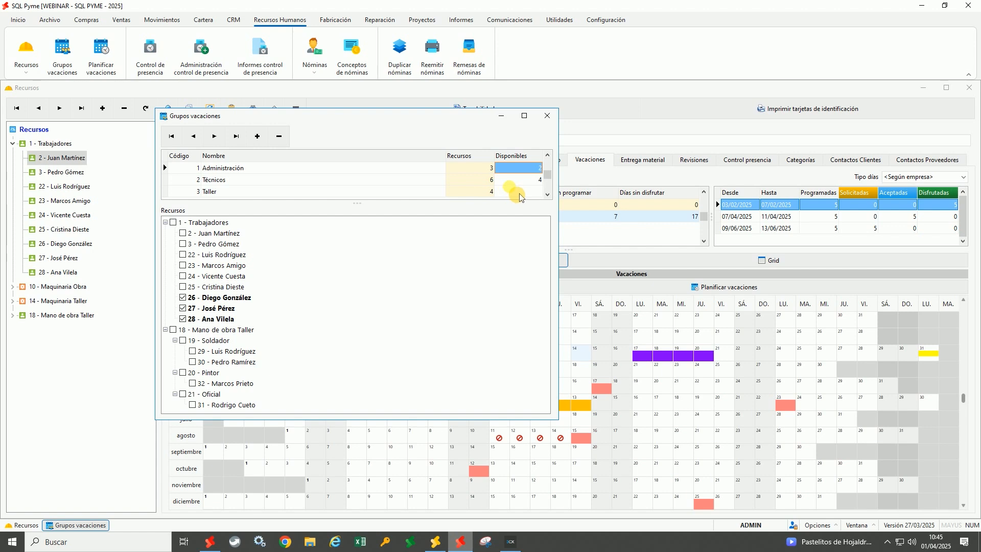
{"action": "left_click", "coordinate": [489, 173]}
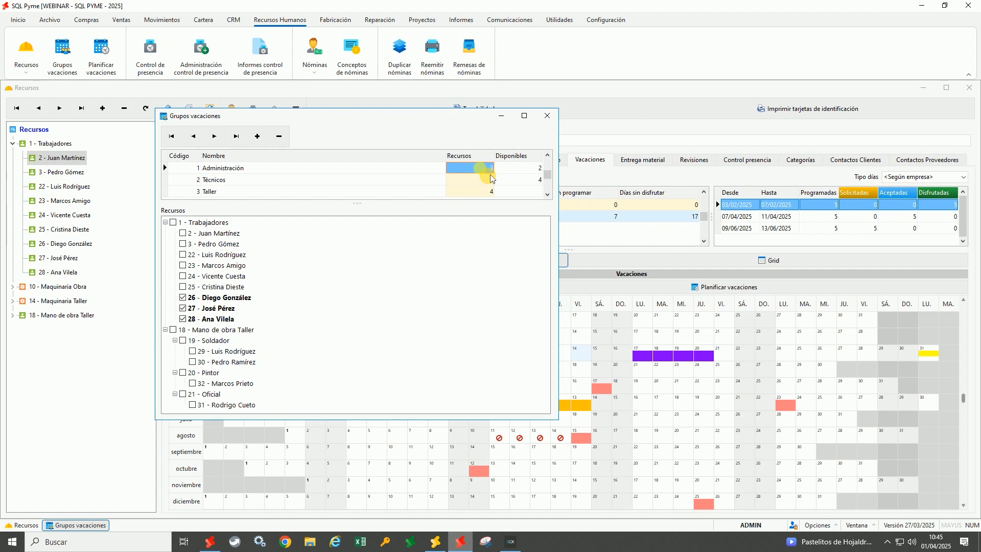
{"action": "left_click", "coordinate": [529, 169]}
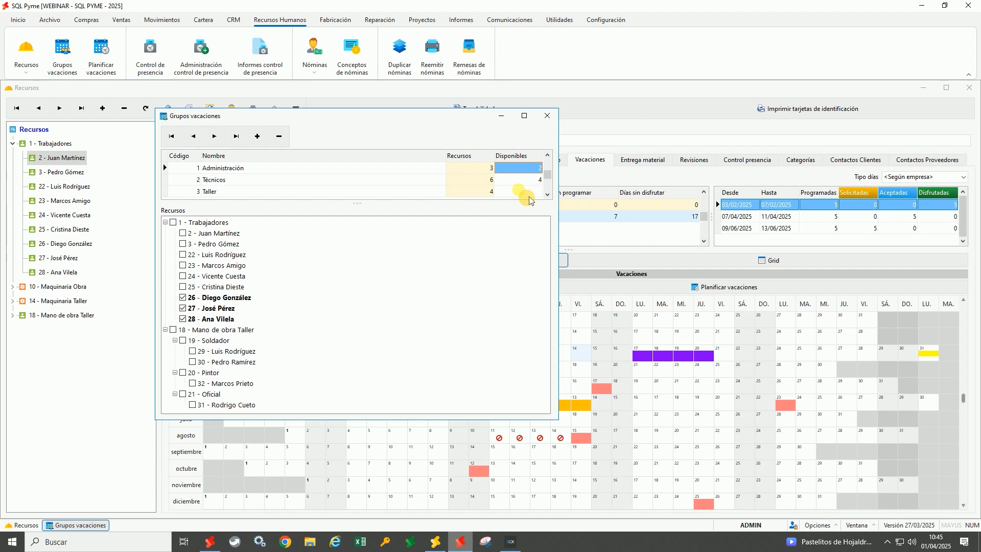
{"action": "left_click", "coordinate": [534, 180]}
{"action": "left_click", "coordinate": [529, 169]}
{"action": "left_click", "coordinate": [528, 180]}
{"action": "left_click", "coordinate": [528, 192]}
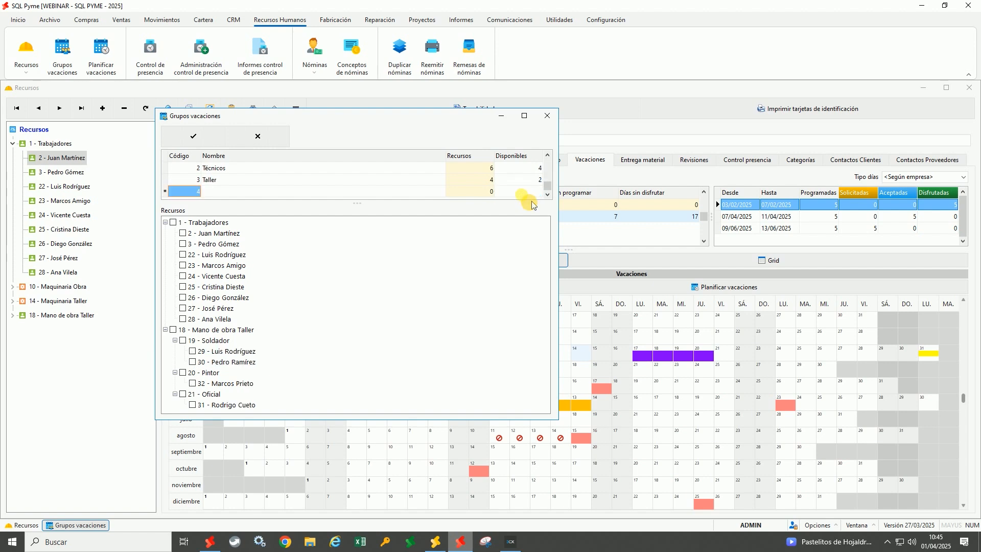
{"action": "left_click", "coordinate": [535, 179]}
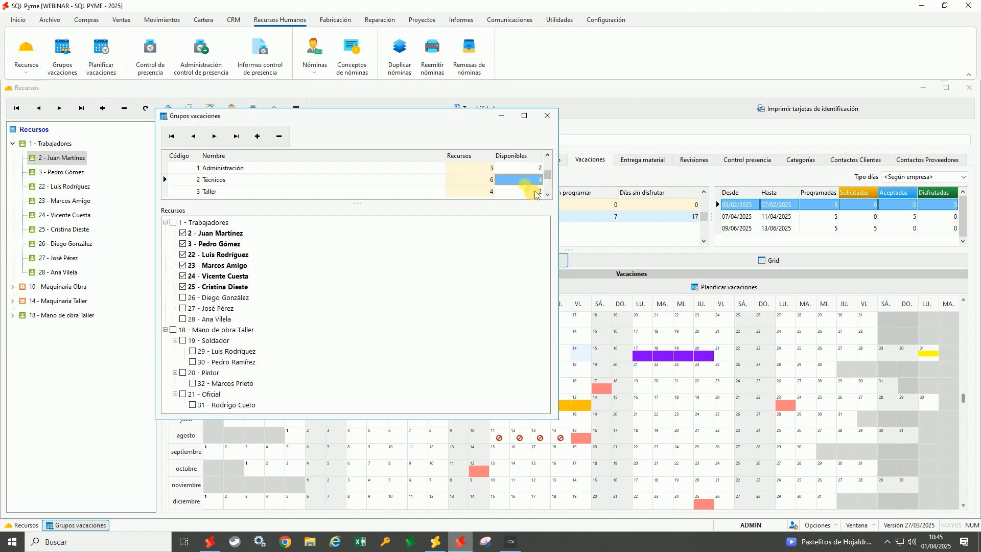
{"action": "left_click", "coordinate": [555, 120]}
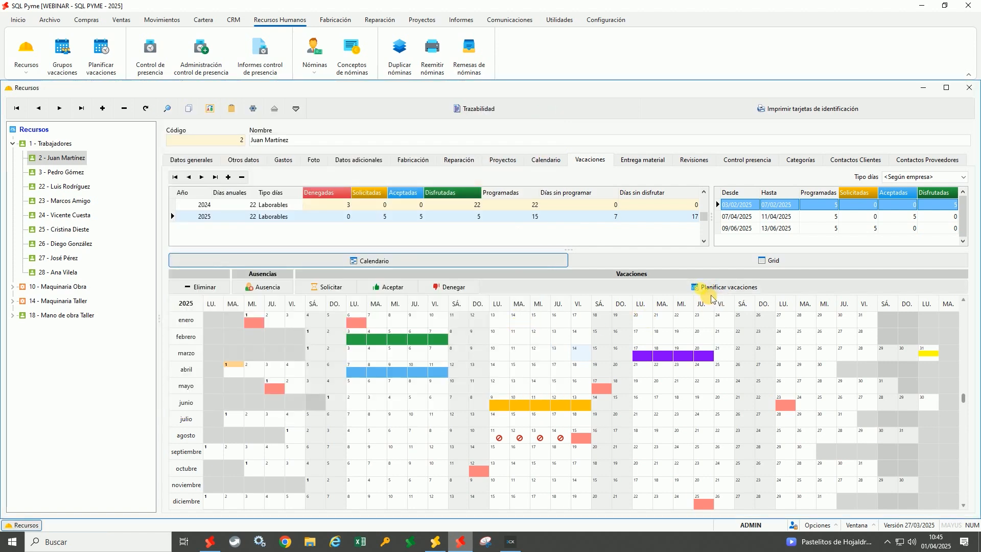
Open the group vacation planner filtered to the Técnicos group
{"action": "left_click", "coordinate": [121, 59]}
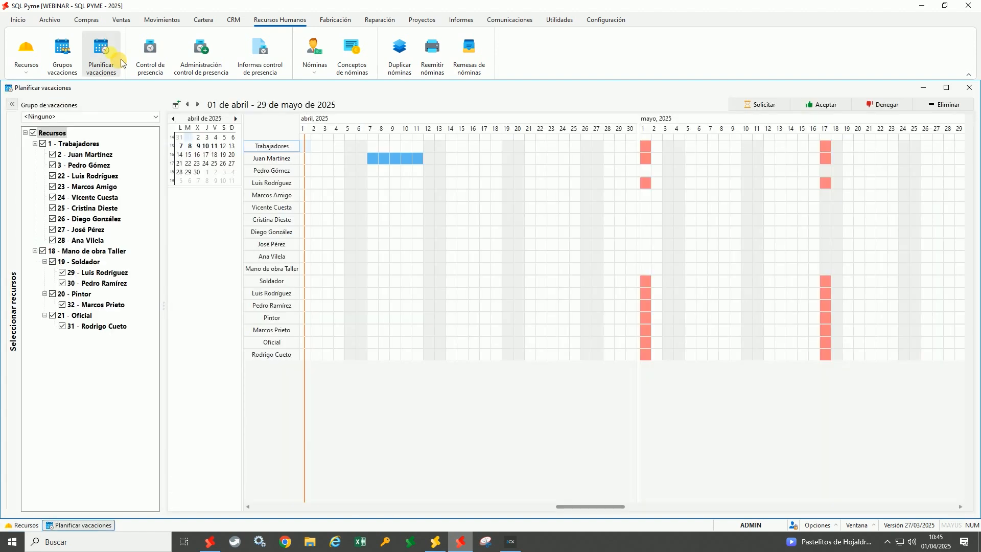
{"action": "left_click", "coordinate": [67, 117]}
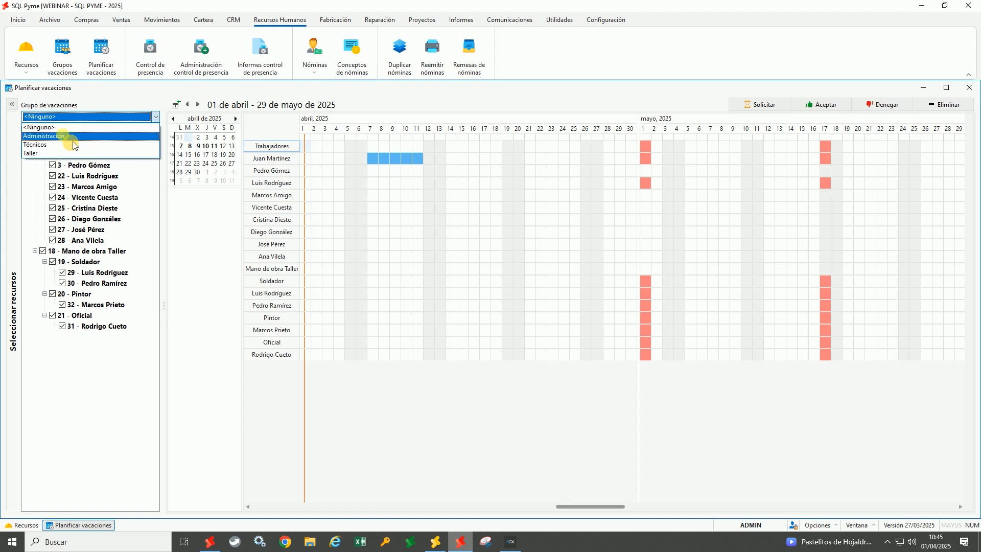
{"action": "left_click", "coordinate": [72, 136]}
{"action": "left_click", "coordinate": [77, 117]}
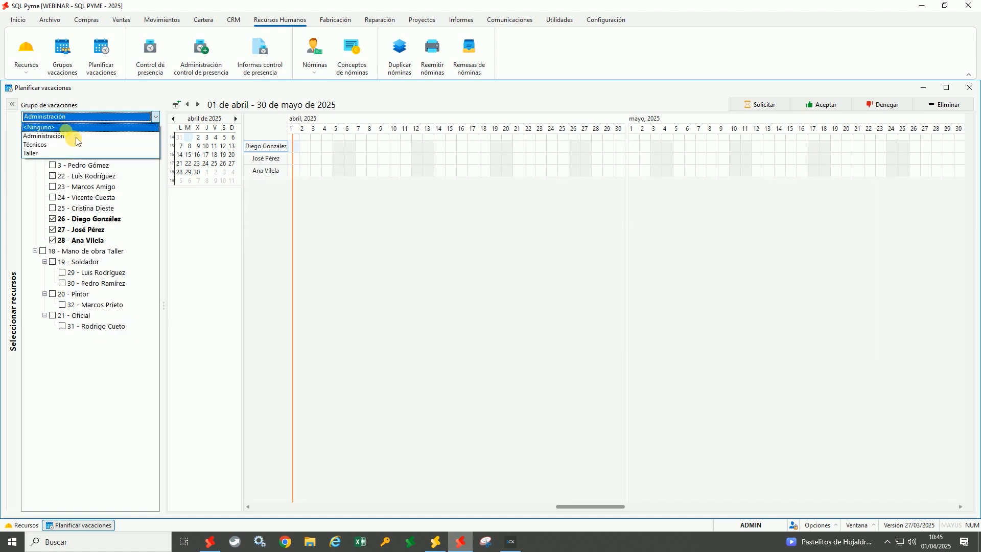
{"action": "left_click", "coordinate": [69, 138]}
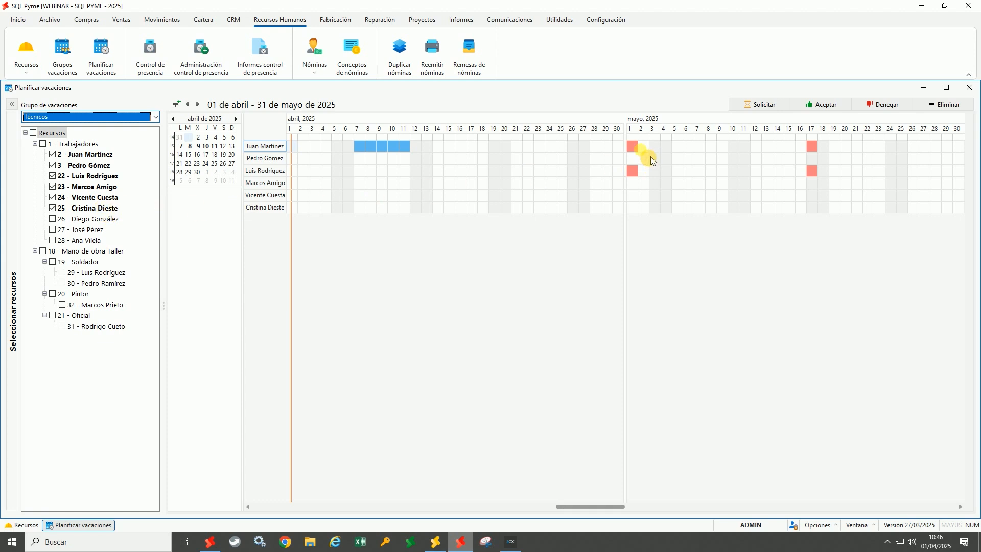
Accept worker 2's requested 9–13 June vacation in the planner
{"action": "left_click", "coordinate": [807, 128]}
{"action": "left_click_drag", "start_coordinate": [808, 128], "coordinate": [761, 134]}
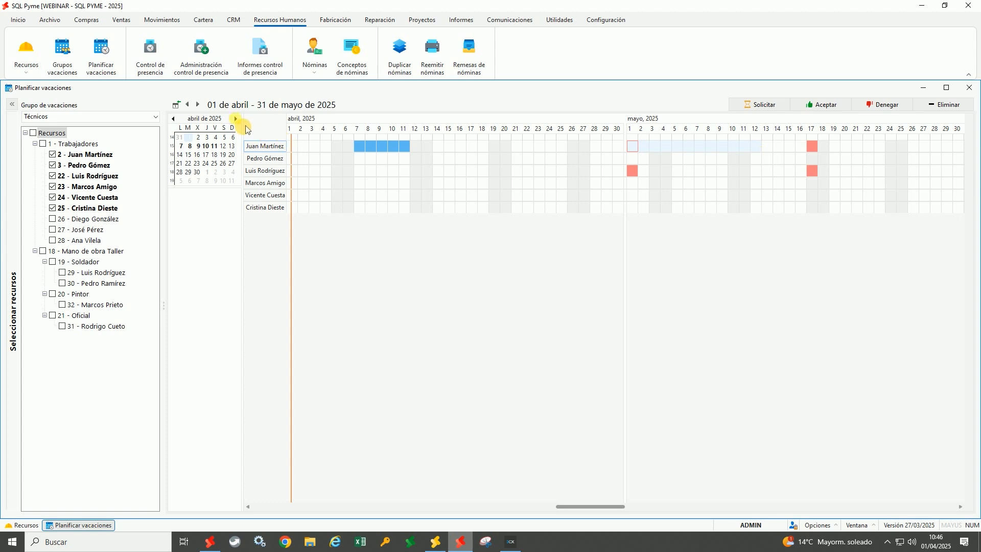
{"action": "left_click", "coordinate": [246, 125]}
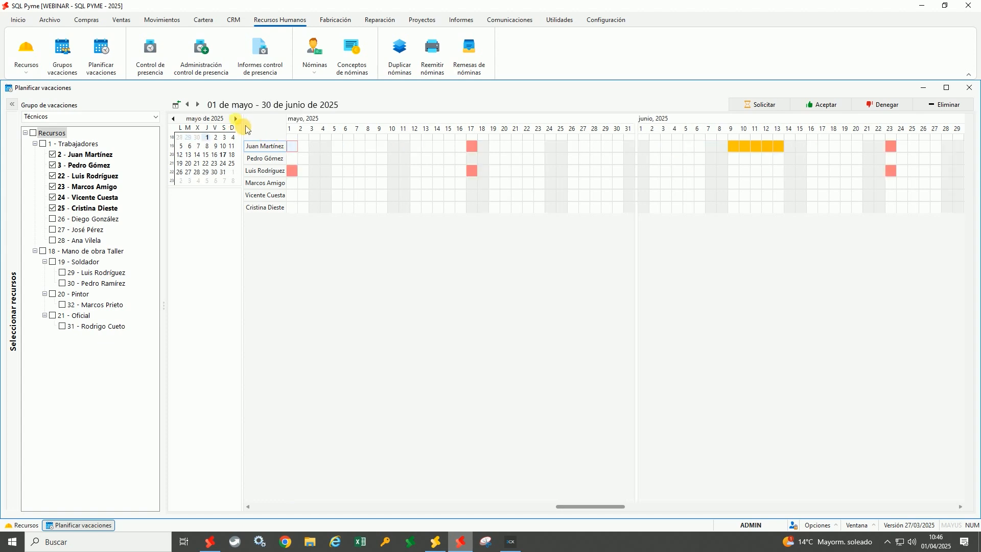
{"action": "left_click", "coordinate": [246, 126]}
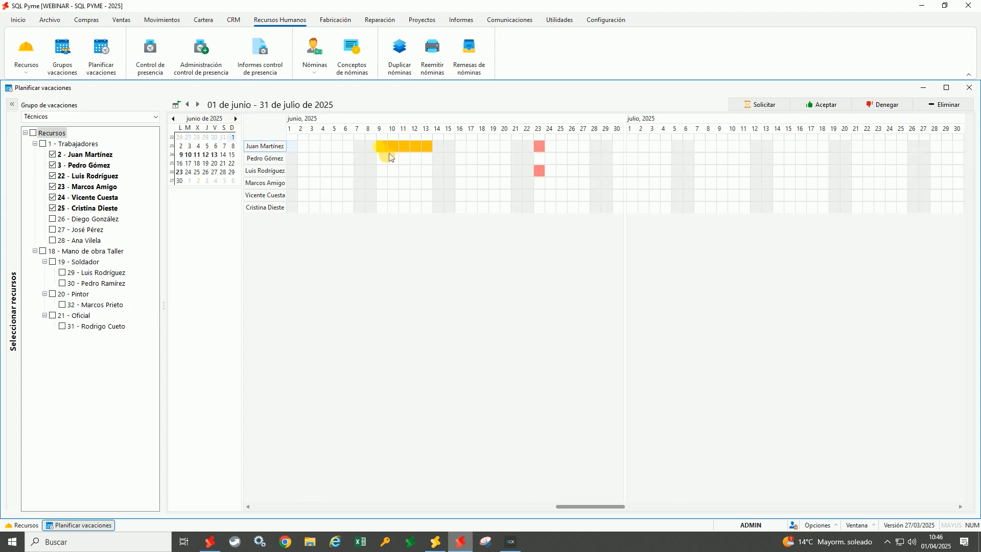
{"action": "mouse_move", "coordinate": [431, 157]}
{"action": "mouse_move", "coordinate": [414, 158]}
{"action": "left_click", "coordinate": [383, 147]}
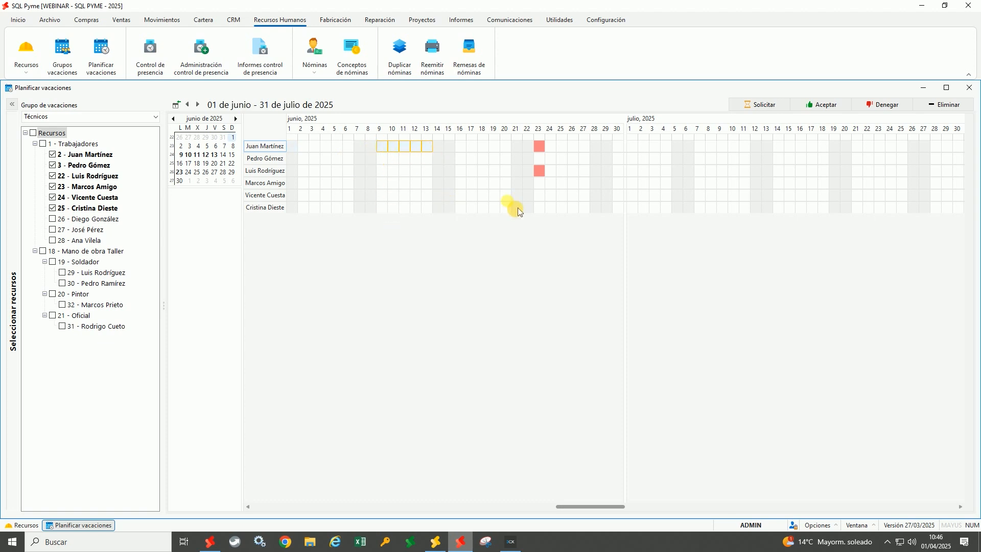
{"action": "left_click", "coordinate": [820, 104]}
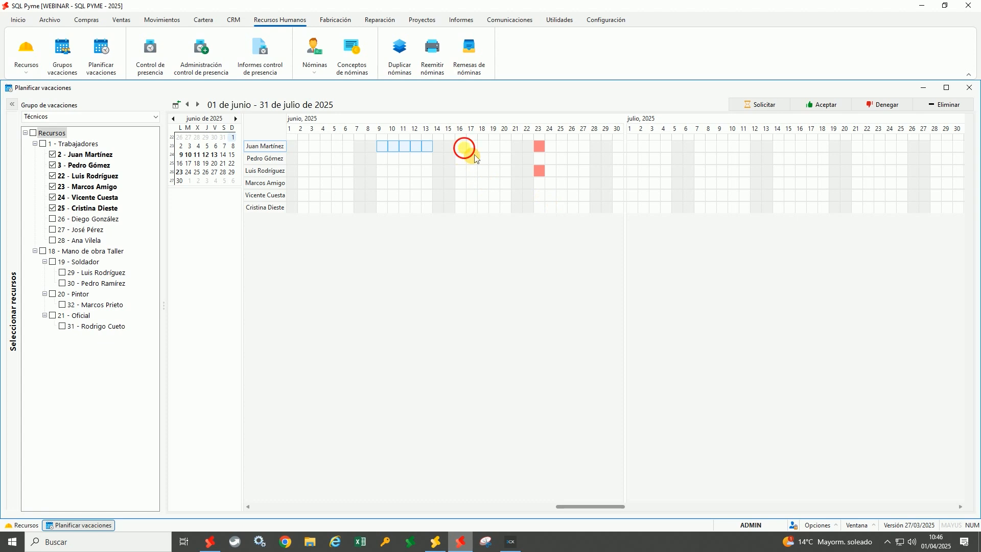
{"action": "left_click", "coordinate": [461, 147]}
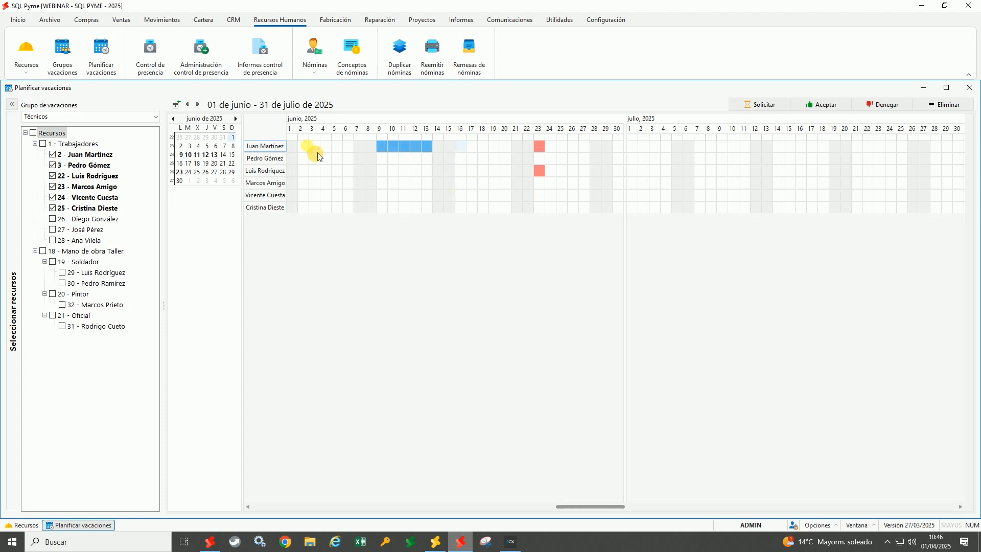
Browse the planner to August–September 2025, then return to the Recursos window
{"action": "left_click", "coordinate": [235, 118]}
{"action": "left_click", "coordinate": [236, 119]}
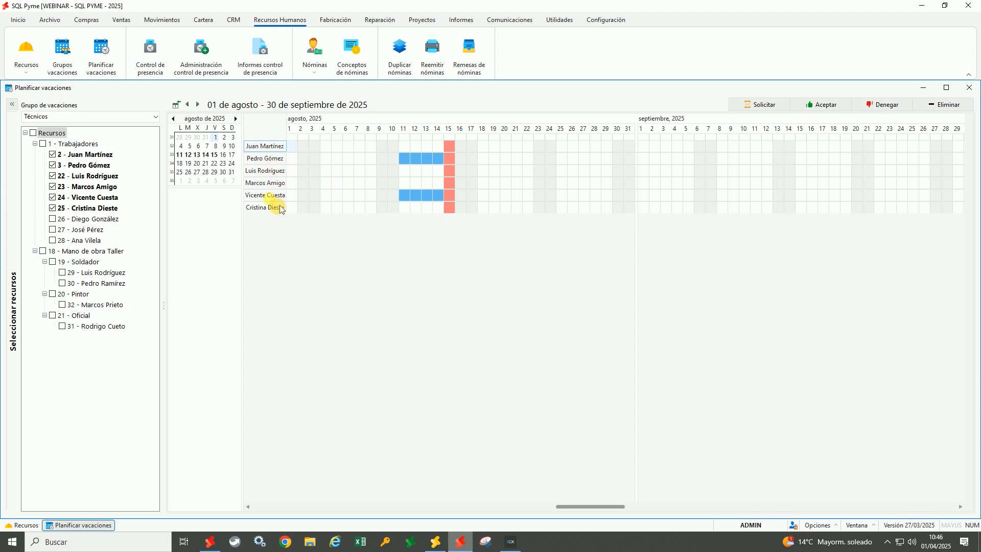
{"action": "mouse_move", "coordinate": [443, 206]}
{"action": "mouse_move", "coordinate": [452, 165]}
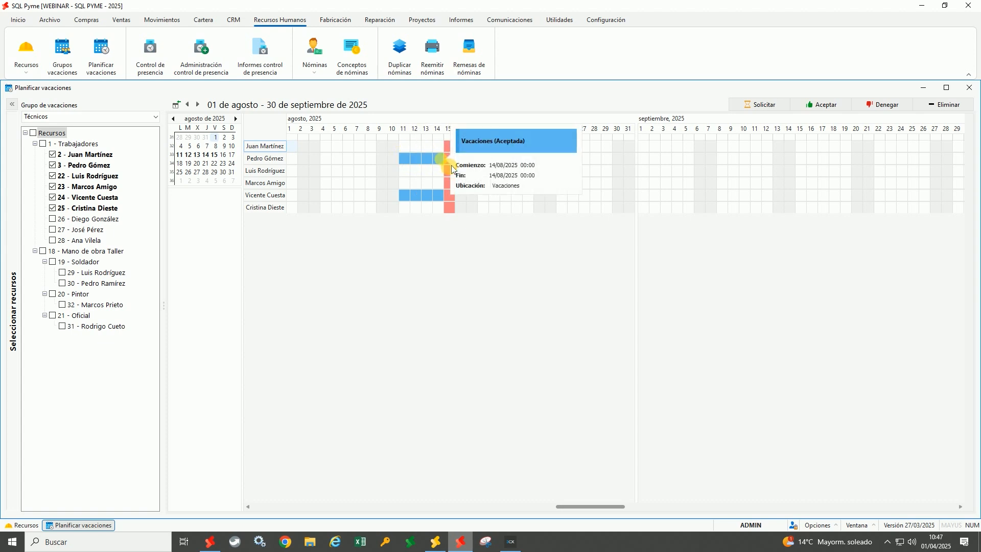
{"action": "left_click", "coordinate": [28, 526]}
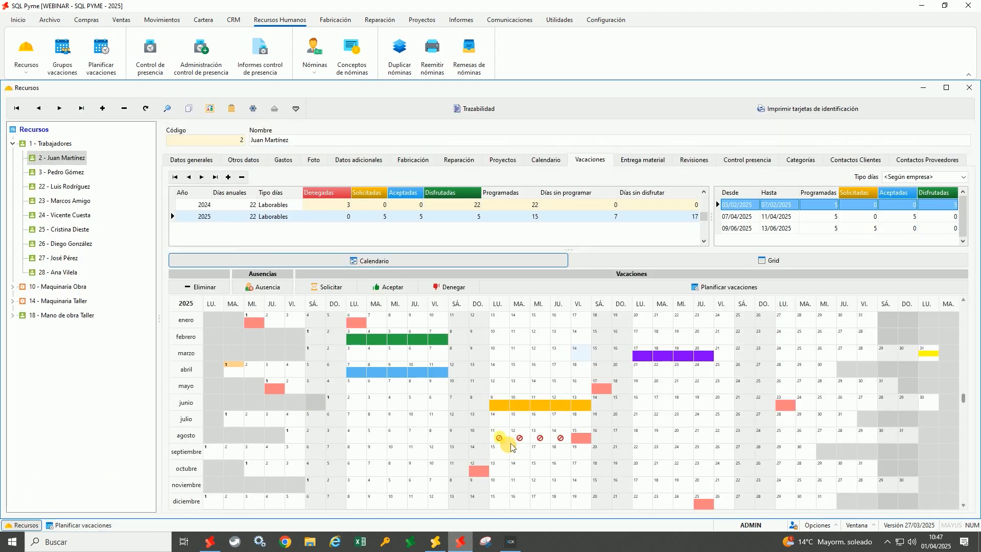
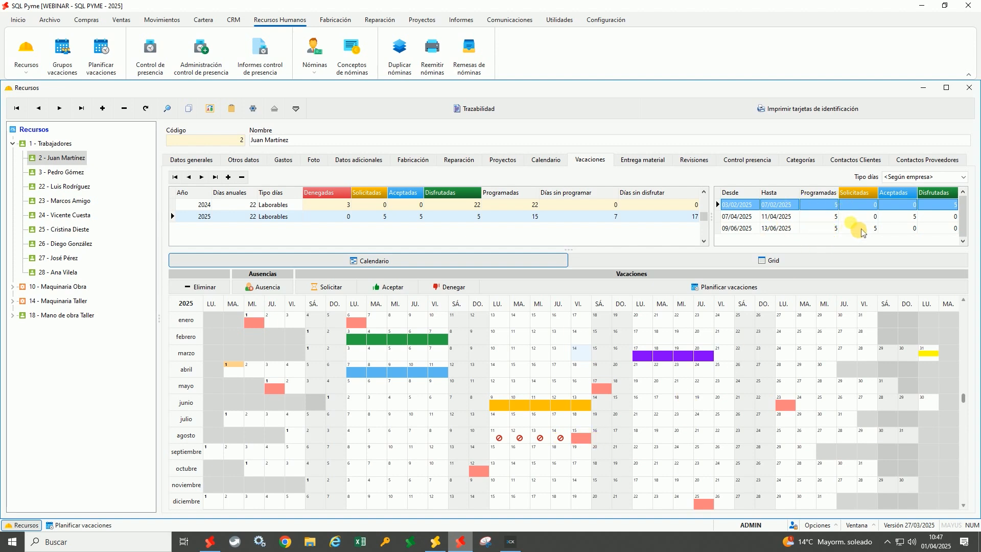
{"action": "left_click", "coordinate": [587, 218]}
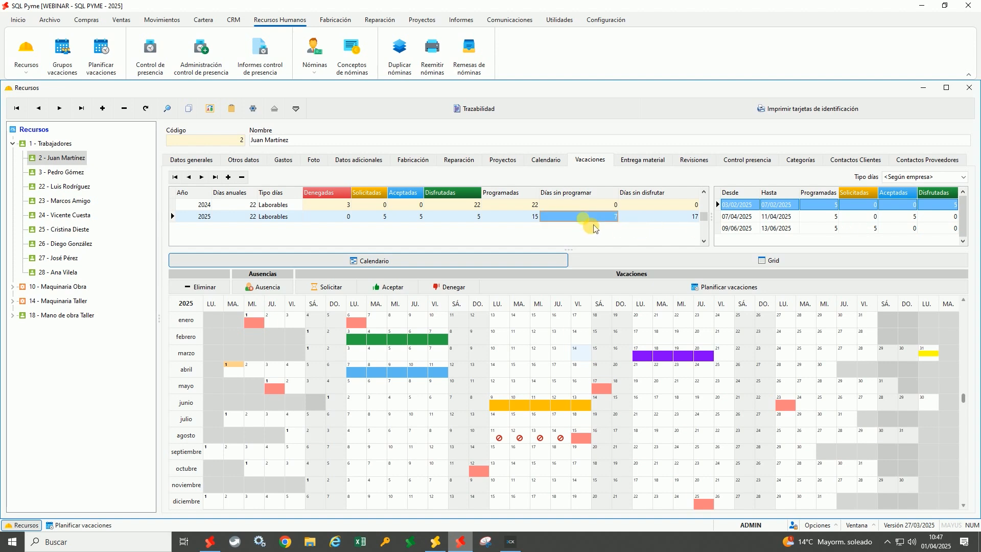
{"action": "left_click", "coordinate": [680, 263]}
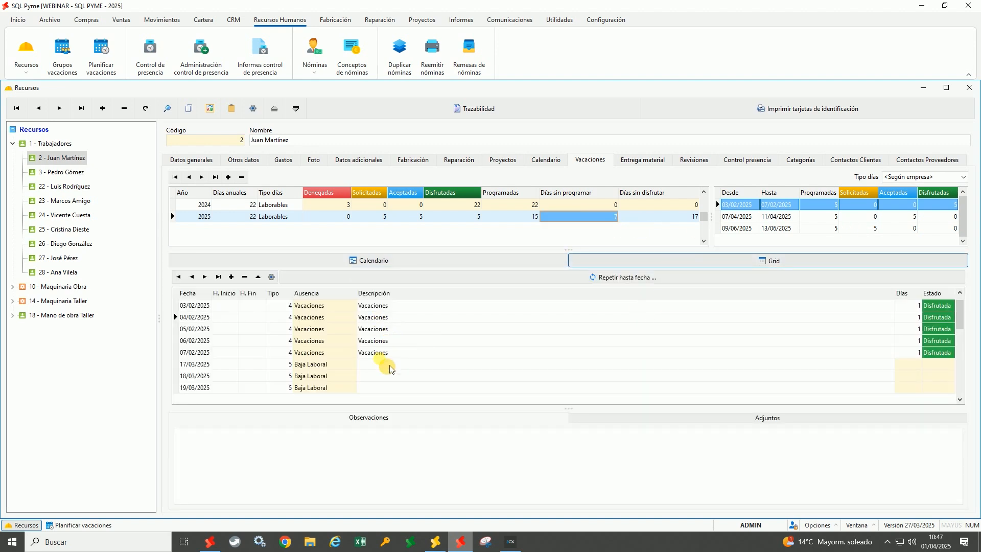
{"action": "left_click", "coordinate": [406, 341]}
{"action": "scroll", "coordinate": [409, 347], "scroll_direction": "down", "scroll_amount": 12}
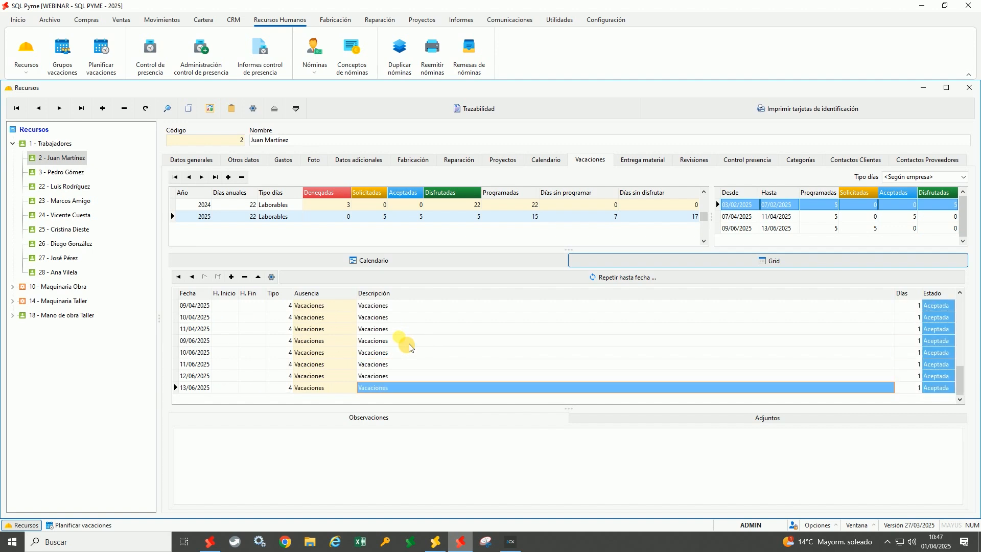
{"action": "scroll", "coordinate": [434, 360], "scroll_direction": "up", "scroll_amount": 10}
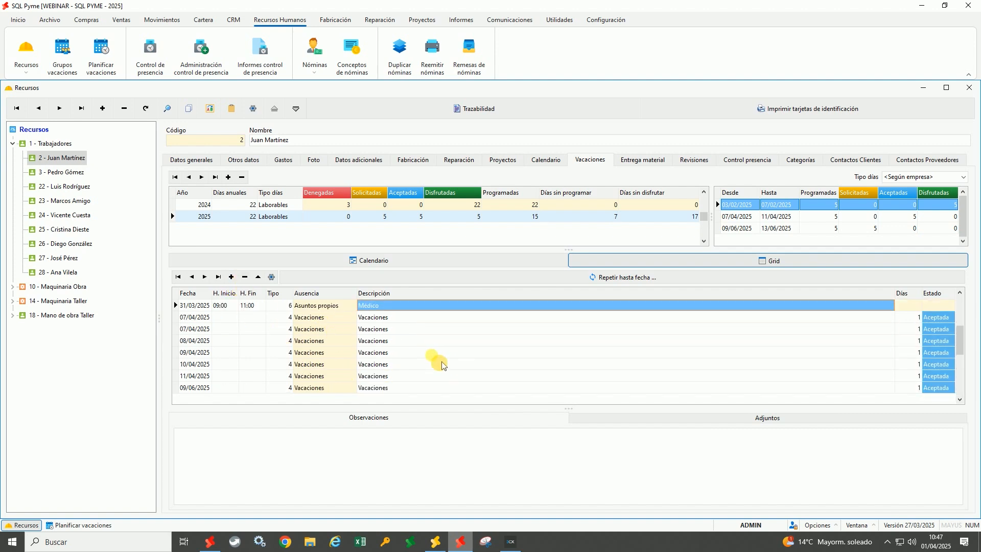
{"action": "scroll", "coordinate": [442, 366], "scroll_direction": "down", "scroll_amount": 5}
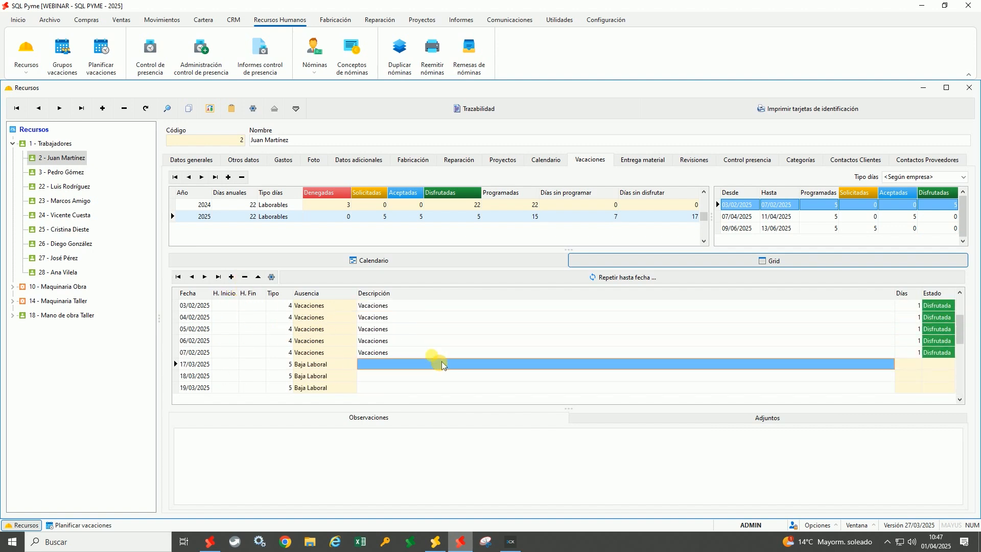
{"action": "scroll", "coordinate": [442, 365], "scroll_direction": "down", "scroll_amount": 5}
{"action": "scroll", "coordinate": [442, 364], "scroll_direction": "up", "scroll_amount": 1}
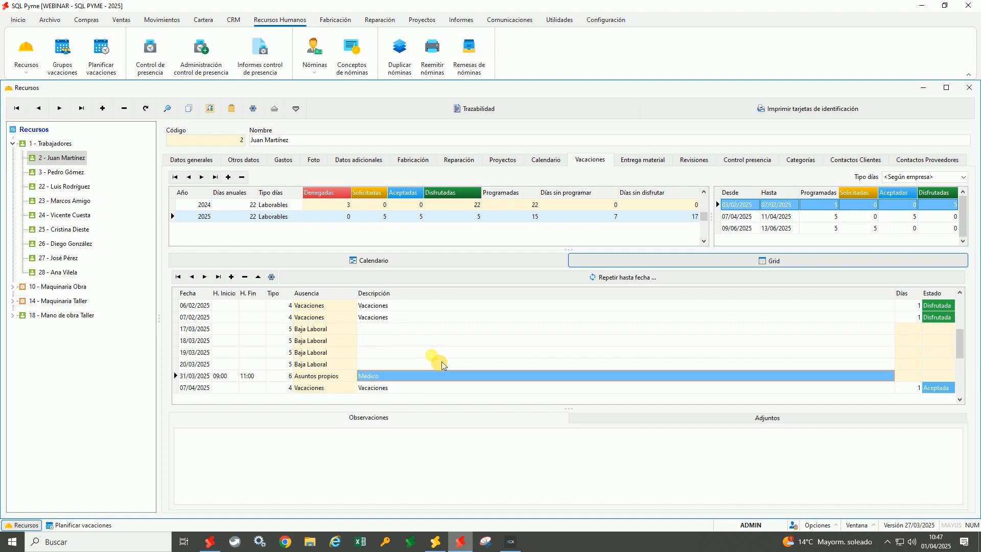
Check the absence's Adjuntos, then return to the yearly Calendario view
{"action": "left_click", "coordinate": [730, 427]}
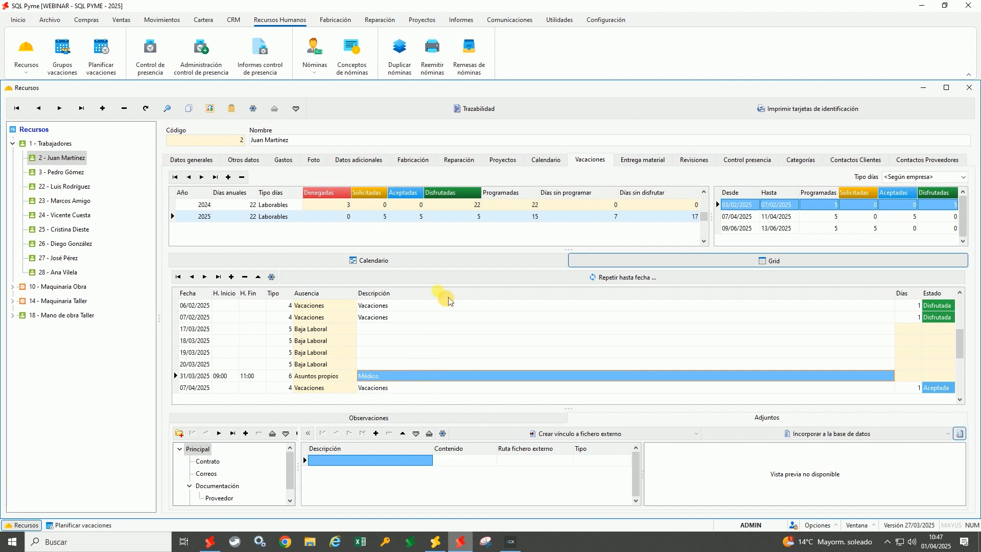
{"action": "left_click", "coordinate": [456, 266]}
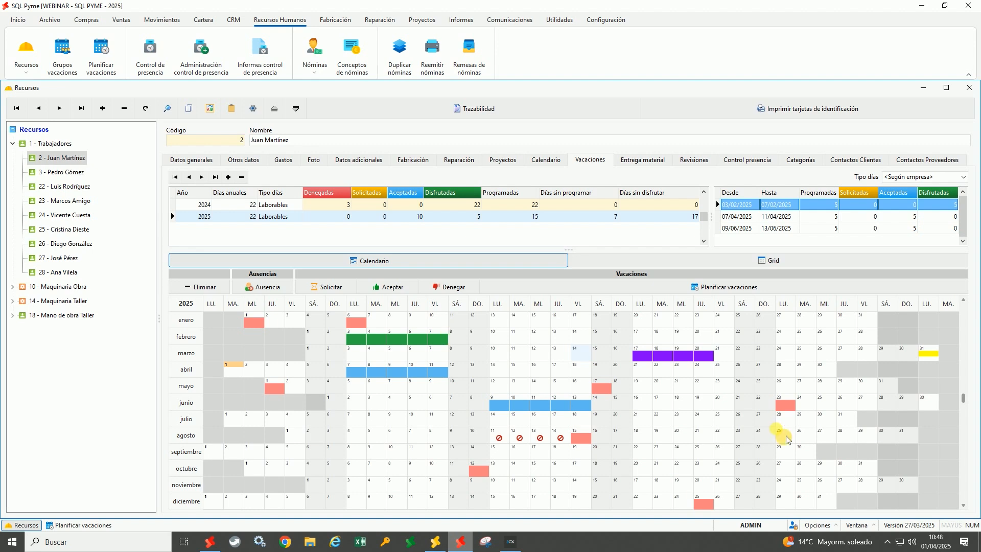
{"action": "left_click", "coordinate": [480, 26]}
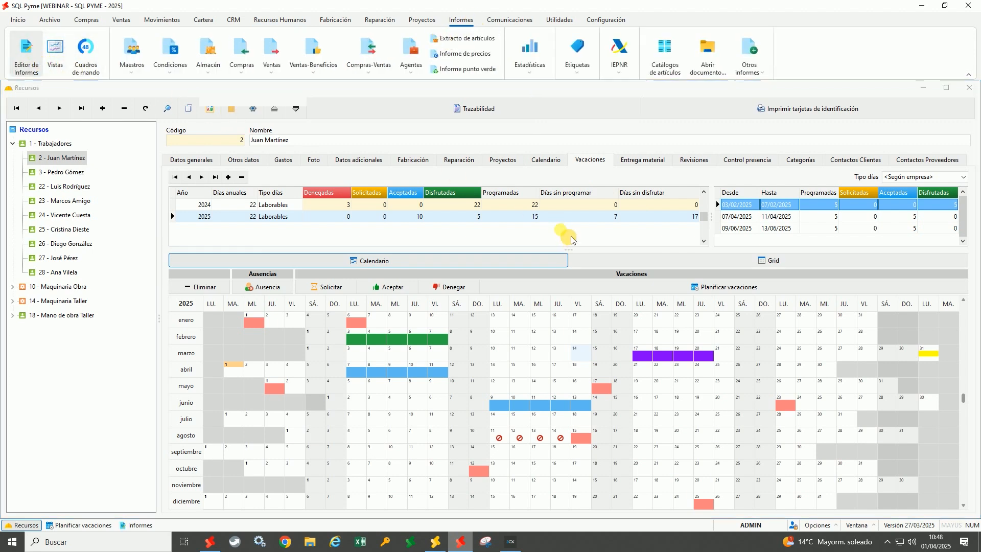
{"action": "left_click", "coordinate": [412, 131]}
{"action": "type", "text": "vacacion"}
{"action": "left_click", "coordinate": [100, 264]}
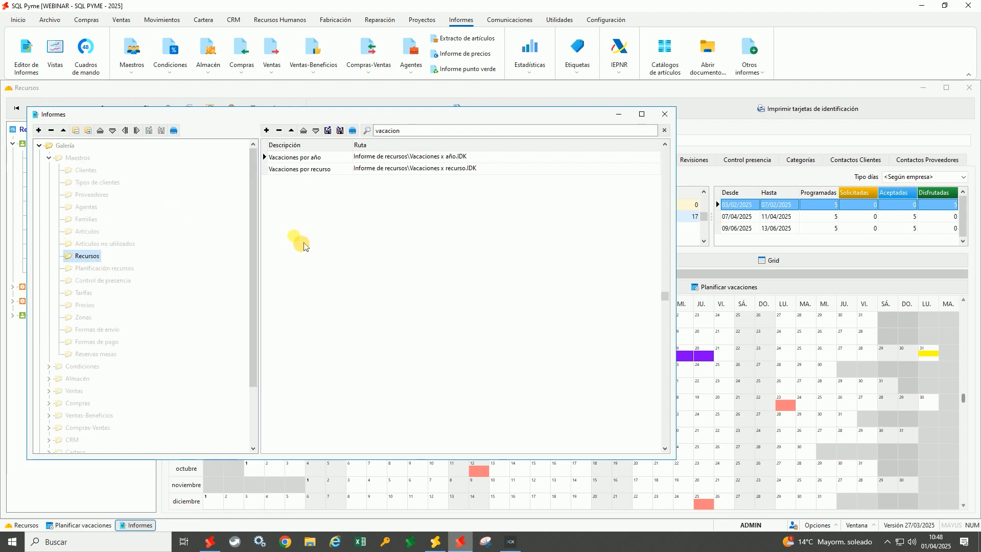
{"action": "left_click", "coordinate": [432, 158]}
{"action": "left_click", "coordinate": [438, 172]}
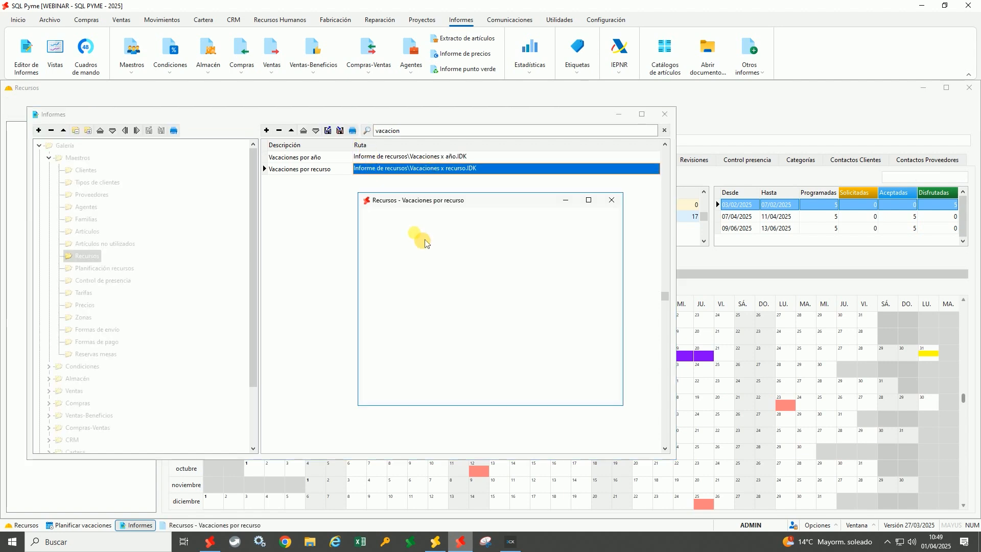
{"action": "left_click", "coordinate": [457, 267]}
{"action": "type", "text": "2025"}
{"action": "key", "text": "Tab"}
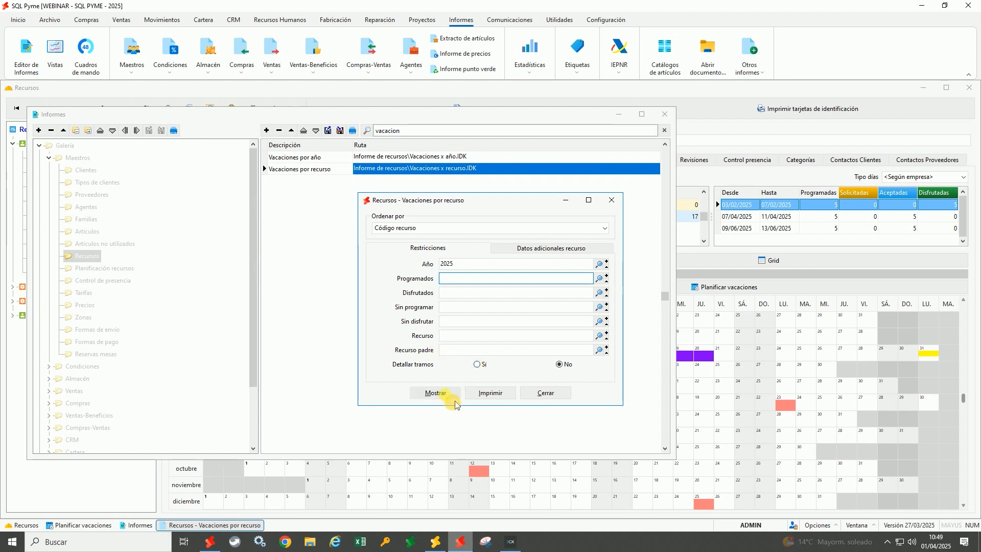
{"action": "left_click", "coordinate": [462, 337]}
{"action": "type", "text": "2"}
{"action": "left_click", "coordinate": [436, 394]}
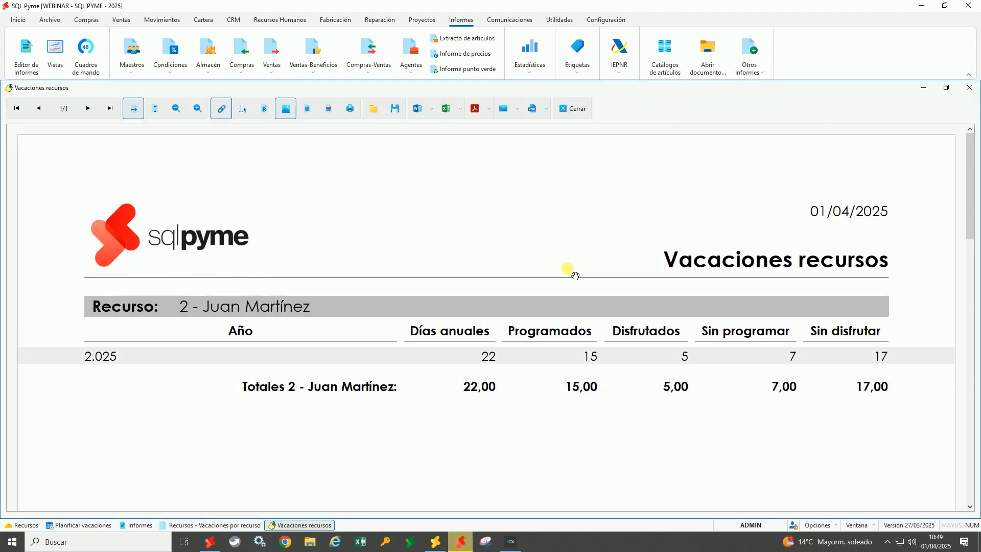
{"action": "left_click", "coordinate": [574, 107]}
{"action": "left_click", "coordinate": [612, 200]}
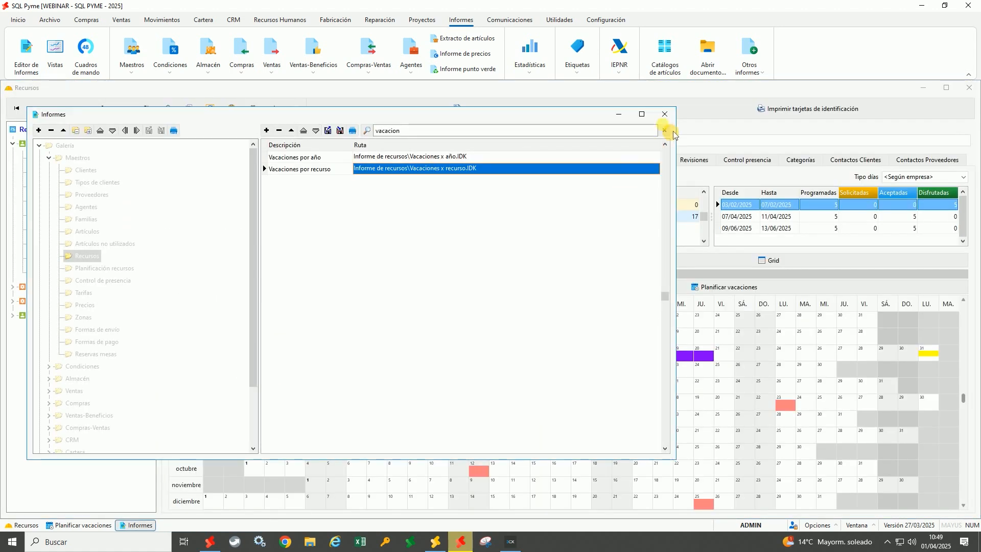
{"action": "left_click", "coordinate": [665, 114]}
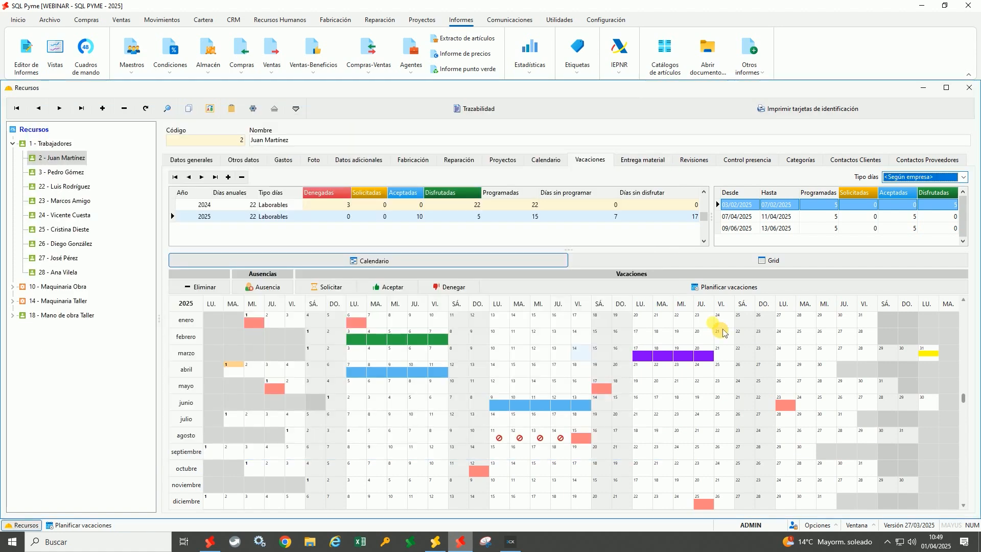
List the worker's deliveries: CASCO HOMOLOGADO SEGURIDAD and TALADRO WÜRTH ID: 147
{"action": "left_click", "coordinate": [645, 165]}
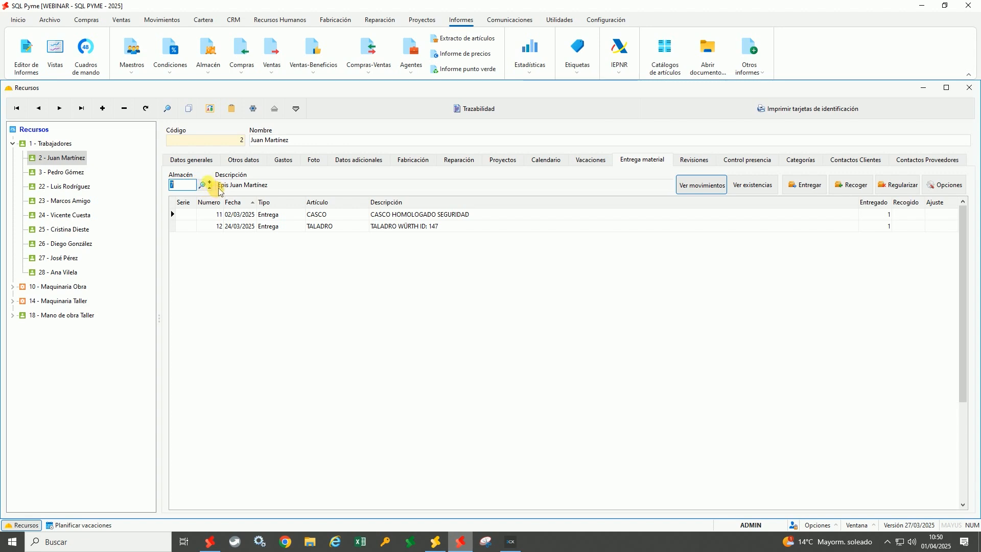
{"action": "left_click", "coordinate": [50, 20]}
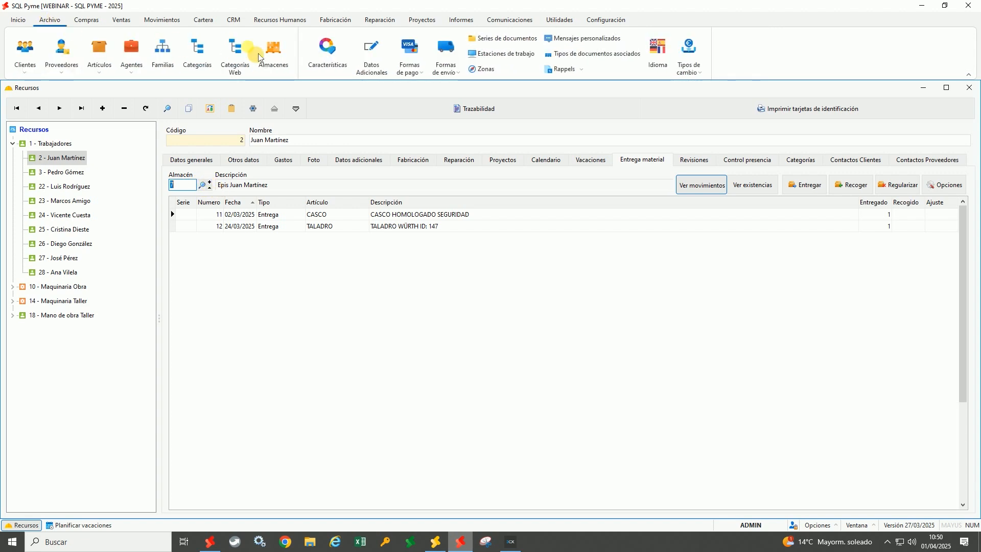
{"action": "left_click", "coordinate": [267, 55]}
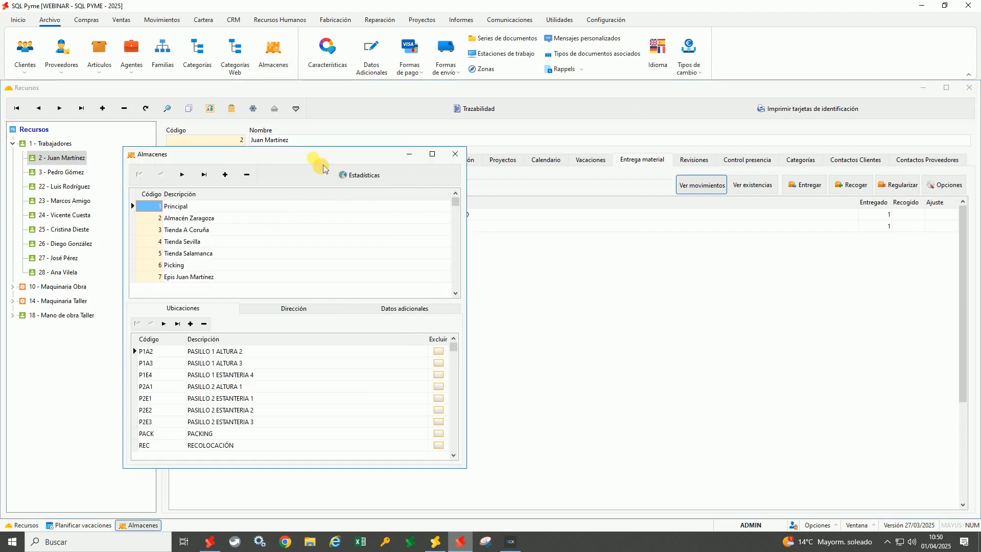
{"action": "left_click", "coordinate": [294, 266]}
{"action": "left_click_drag", "start_coordinate": [357, 150], "coordinate": [480, 107]}
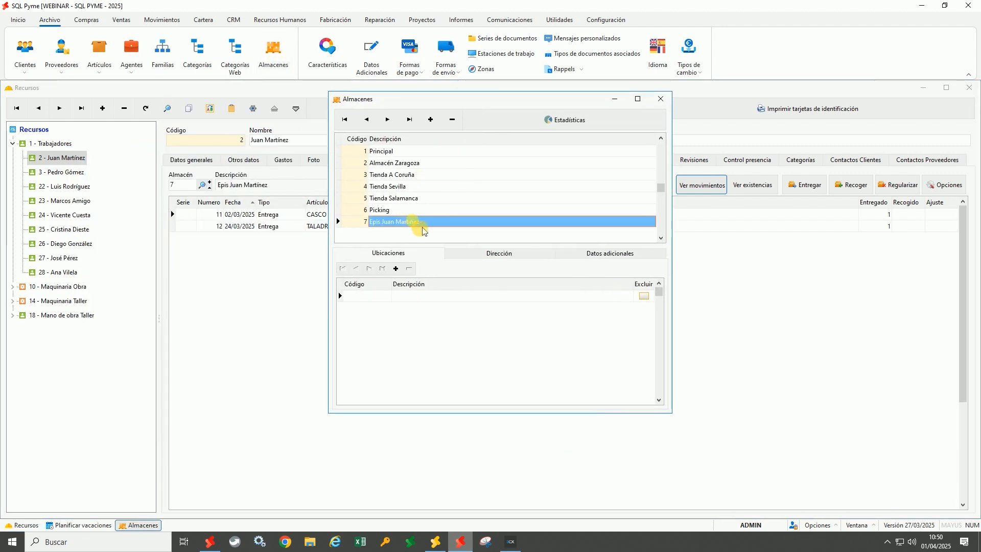
{"action": "left_click", "coordinate": [660, 99]}
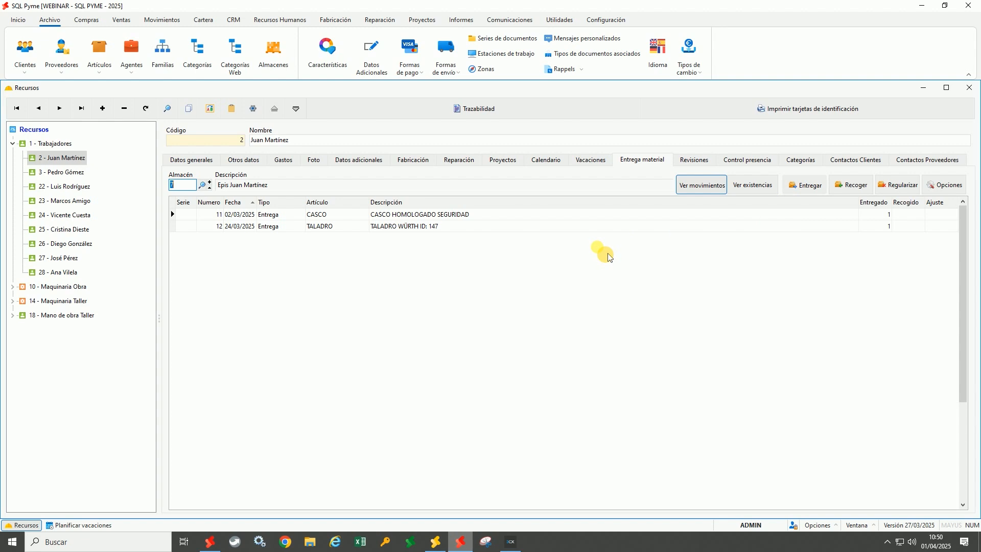
{"action": "left_click", "coordinate": [431, 192]}
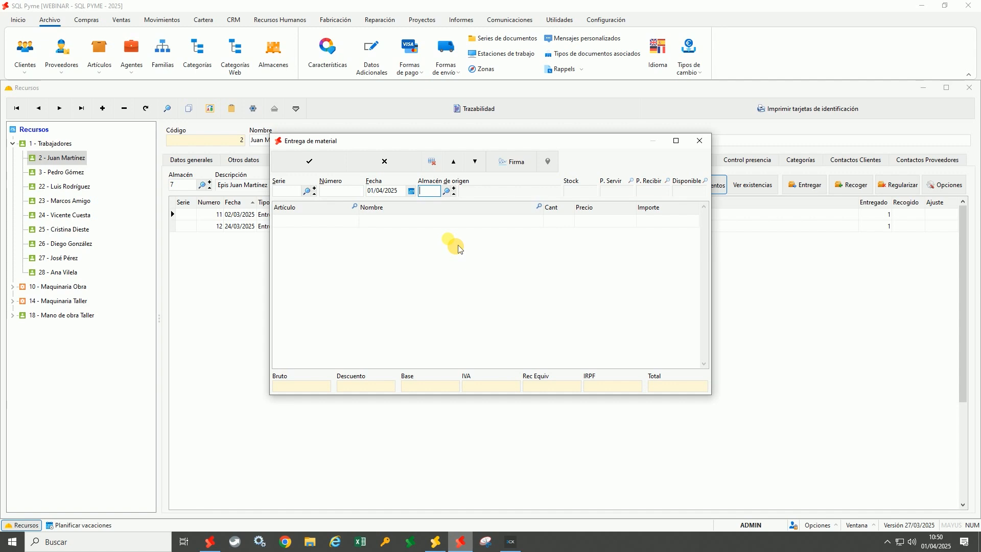
Deliver one ARNES SEGURIDAD HOMOLOGADO harness from warehouse 1 and save it as entry 13
{"action": "type", "text": "1"}
{"action": "key", "text": "Return"}
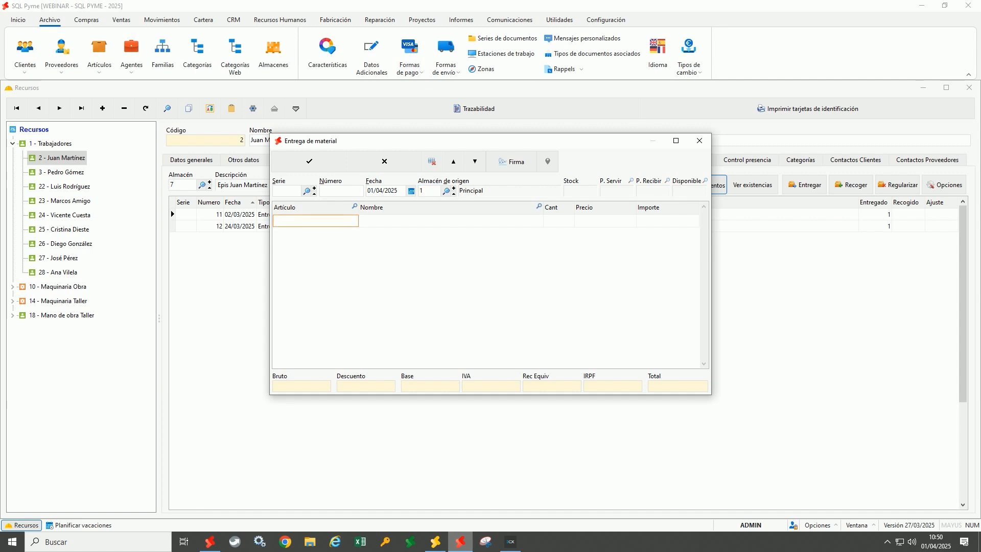
{"action": "type", "text": "arne"}
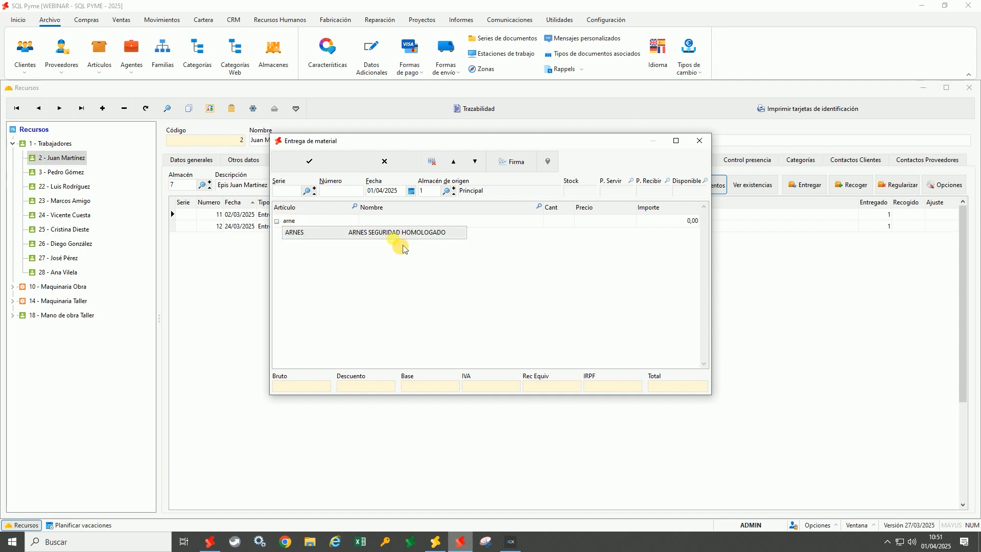
{"action": "left_click", "coordinate": [317, 236]}
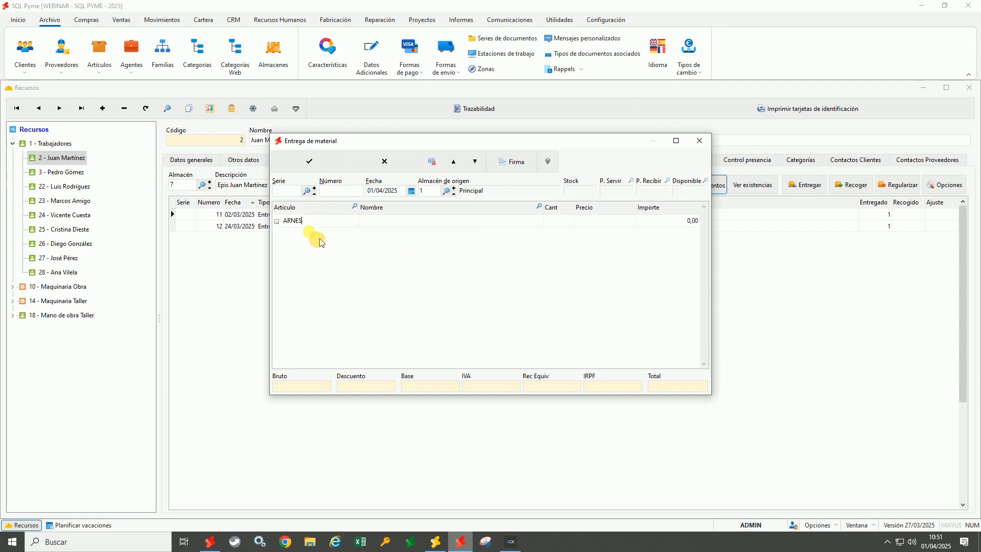
{"action": "key", "text": "Return"}
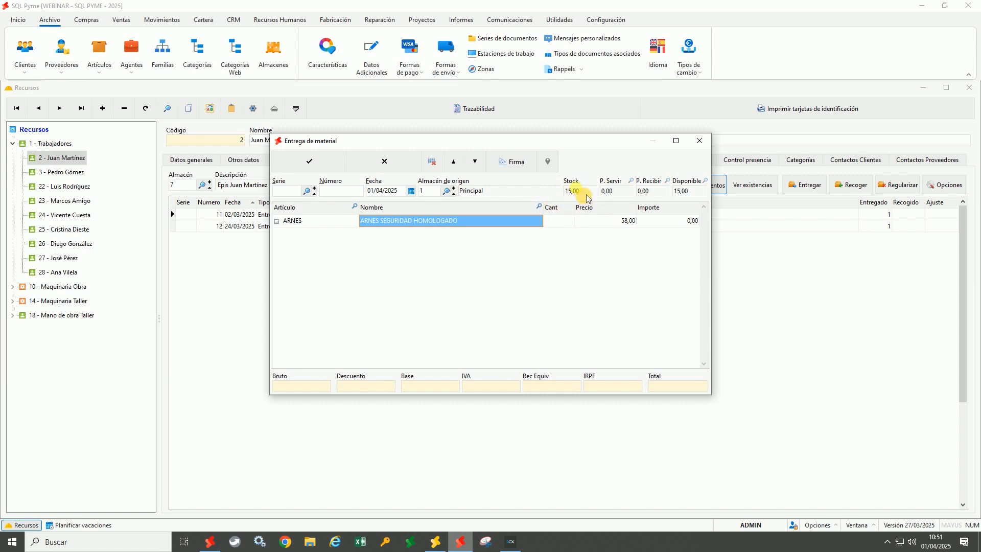
{"action": "left_click", "coordinate": [561, 223]}
{"action": "type", "text": "1"}
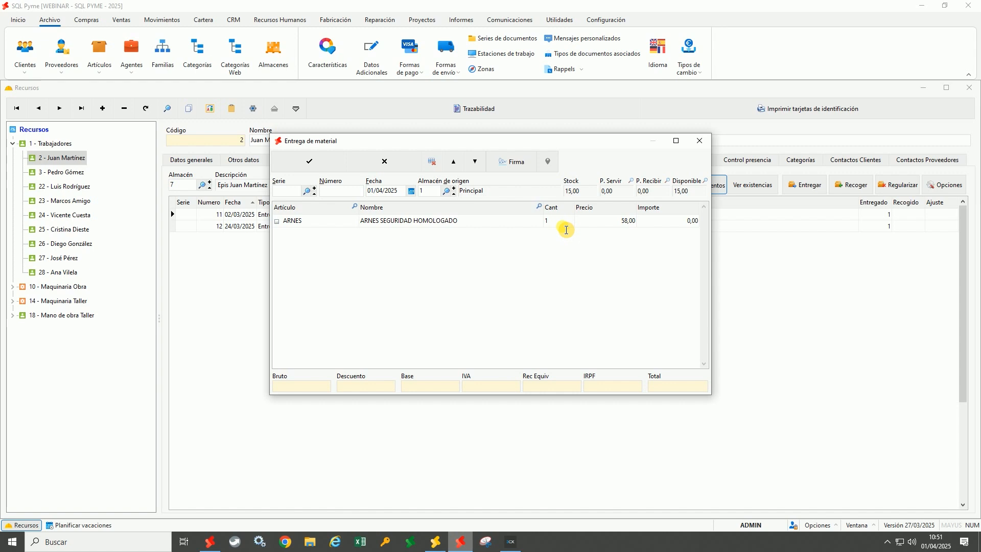
{"action": "key", "text": "Tab"}
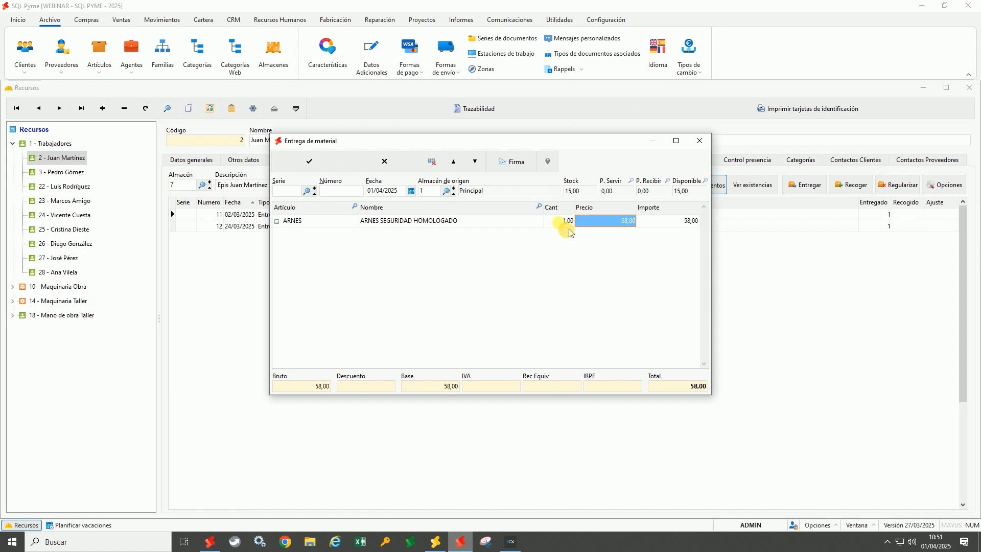
{"action": "left_click", "coordinate": [327, 168]}
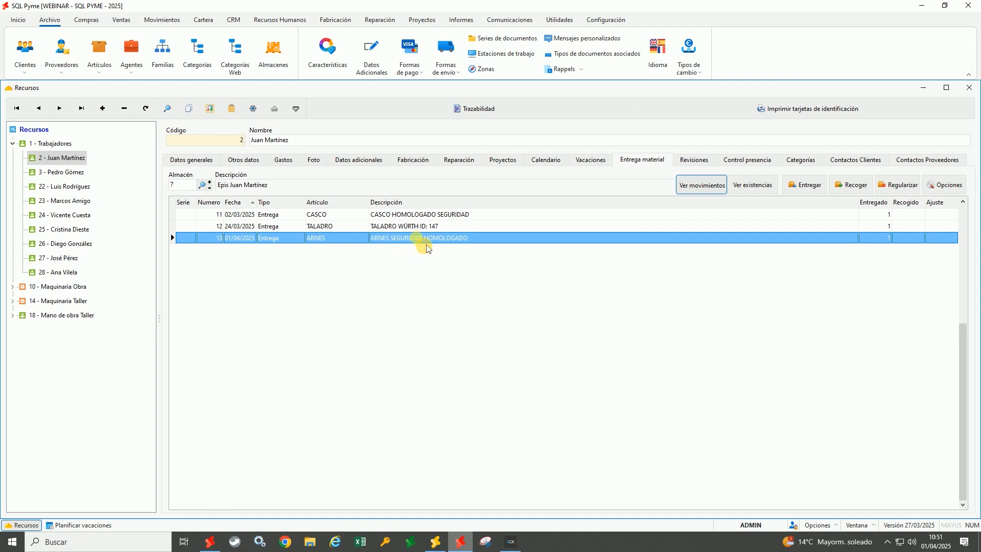
Add a handwritten signature to harness delivery 13
{"action": "double_click", "coordinate": [430, 264]}
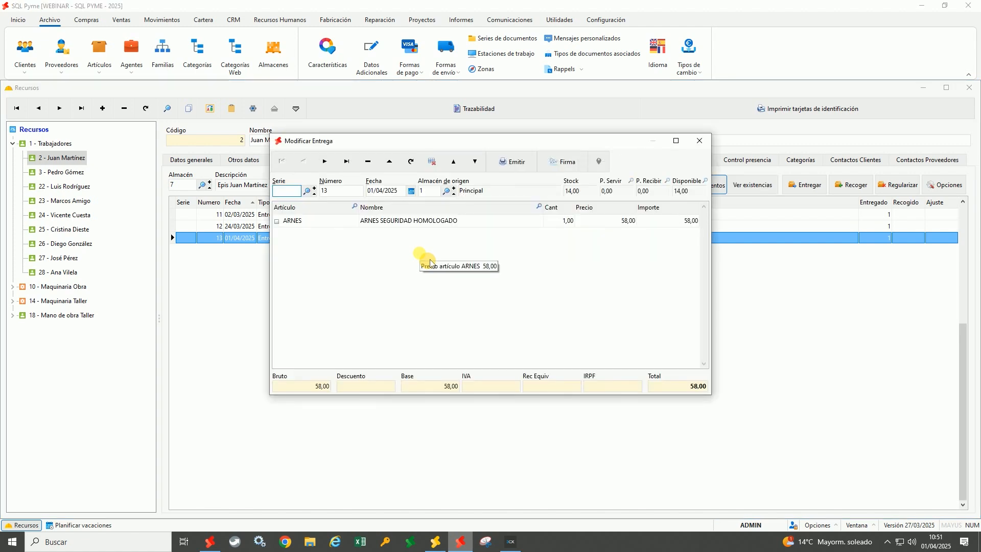
{"action": "left_click", "coordinate": [568, 163]}
{"action": "left_click_drag", "start_coordinate": [458, 287], "coordinate": [541, 251]}
{"action": "left_click", "coordinate": [439, 322]}
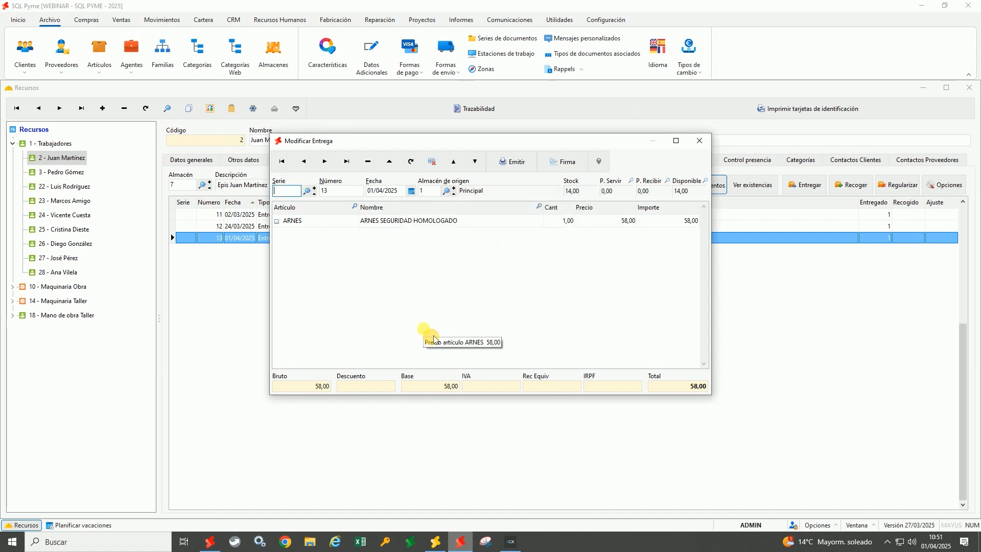
Issue delivery note no. 13, preview it at full-page height, then close it and the form
{"action": "left_click", "coordinate": [512, 162]}
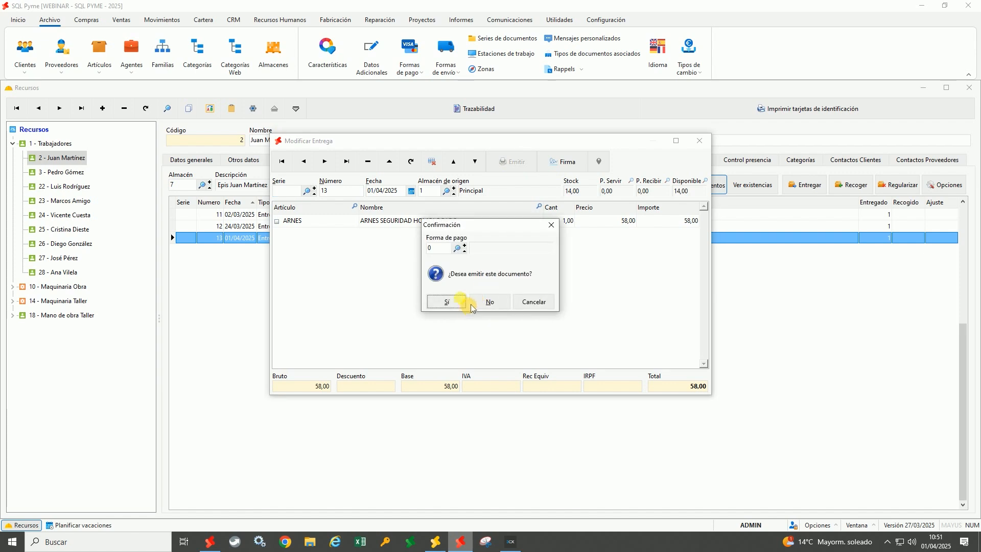
{"action": "left_click", "coordinate": [457, 303]}
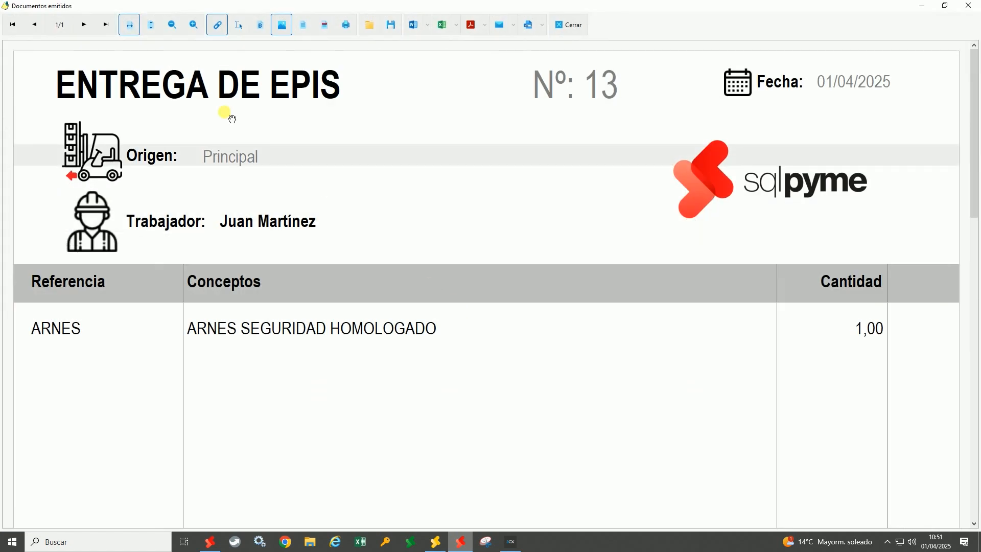
{"action": "left_click", "coordinate": [152, 24]}
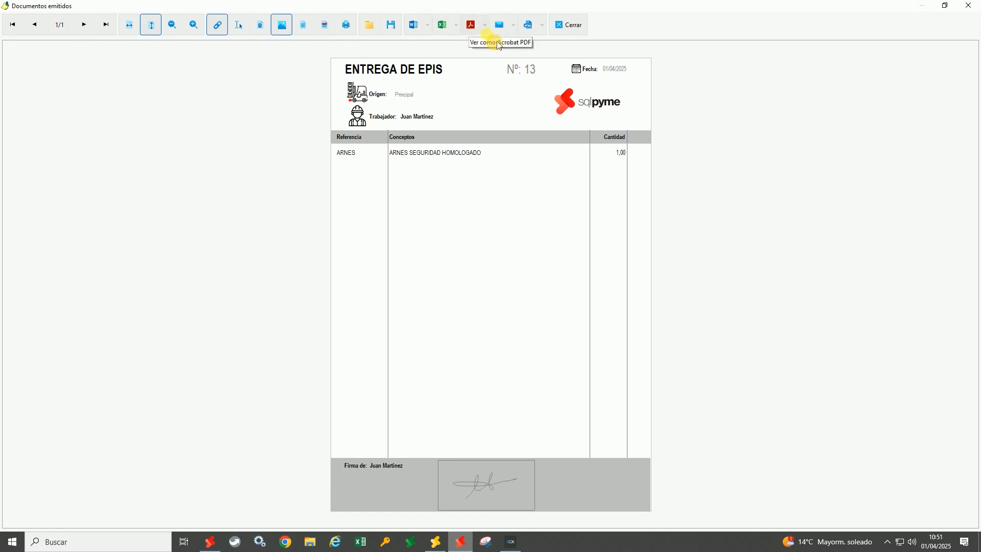
{"action": "left_click", "coordinate": [569, 25]}
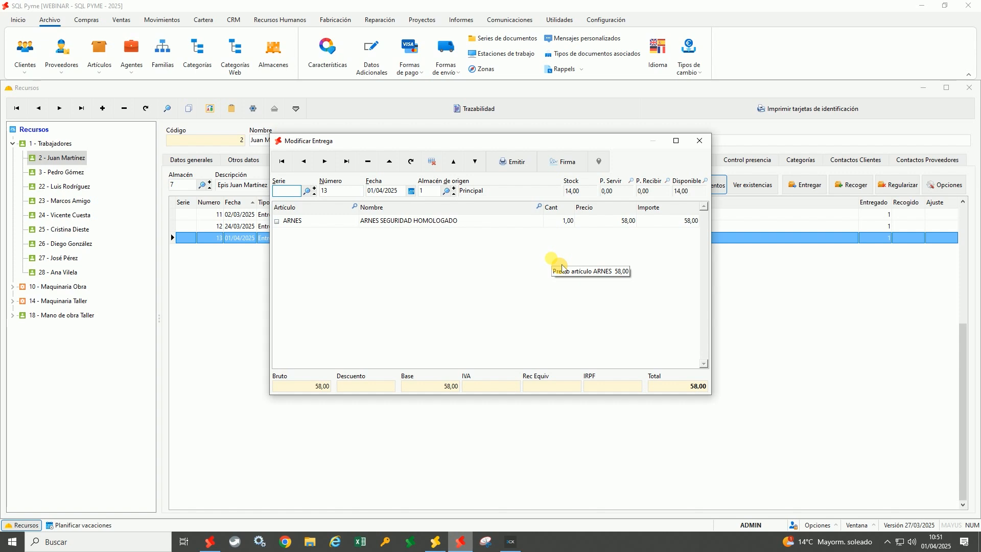
{"action": "left_click", "coordinate": [699, 141]}
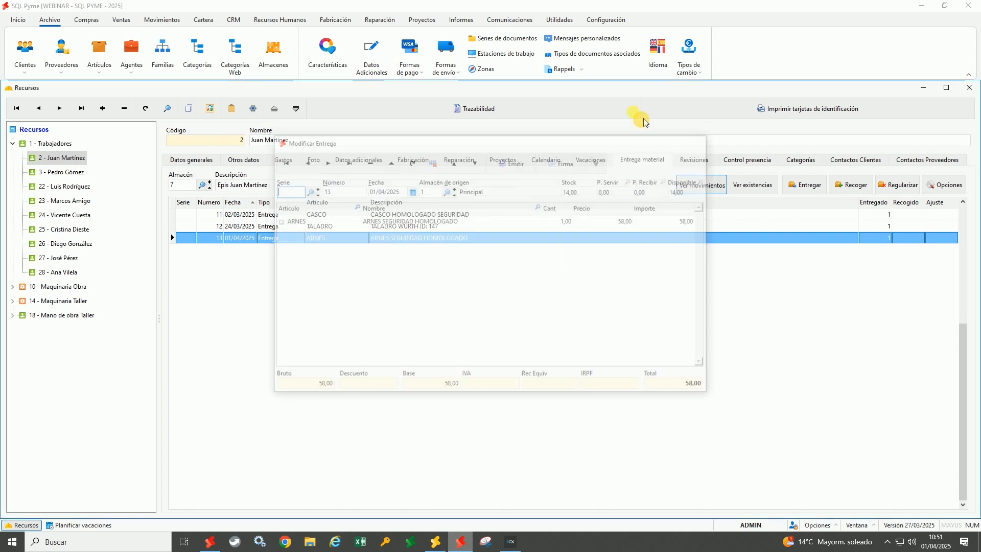
{"action": "left_click", "coordinate": [617, 21]}
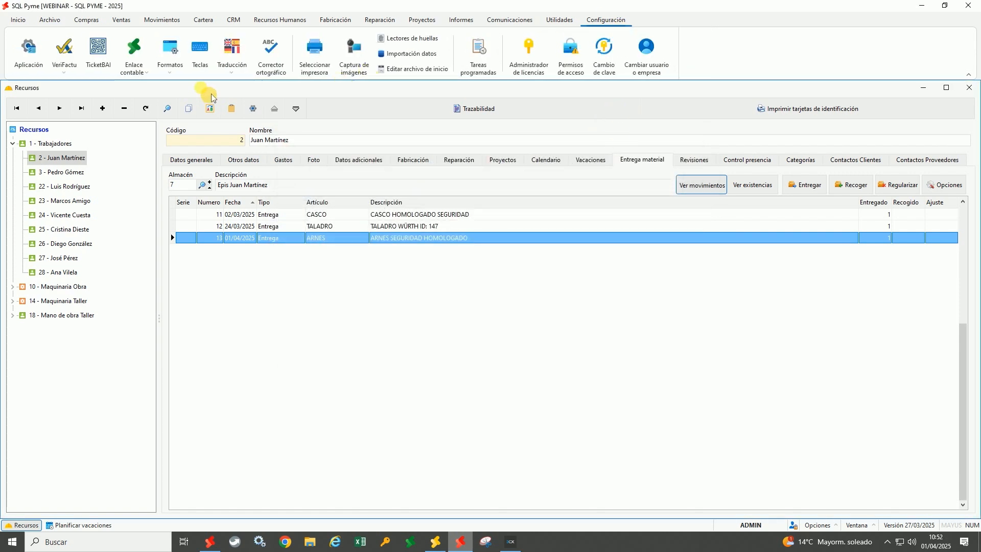
{"action": "left_click", "coordinate": [188, 83]}
{"action": "left_click", "coordinate": [189, 102]}
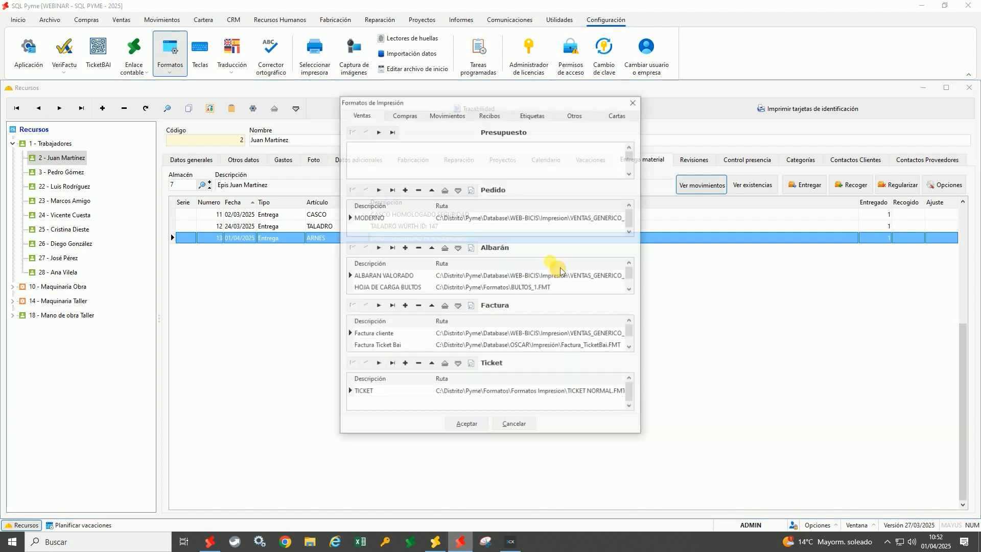
{"action": "left_click", "coordinate": [576, 115]}
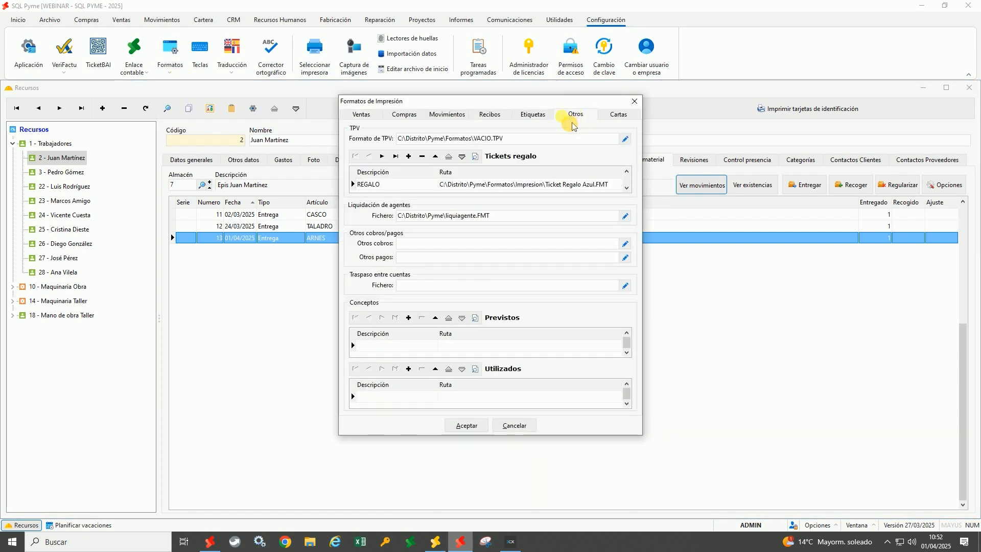
{"action": "left_click", "coordinate": [462, 114]}
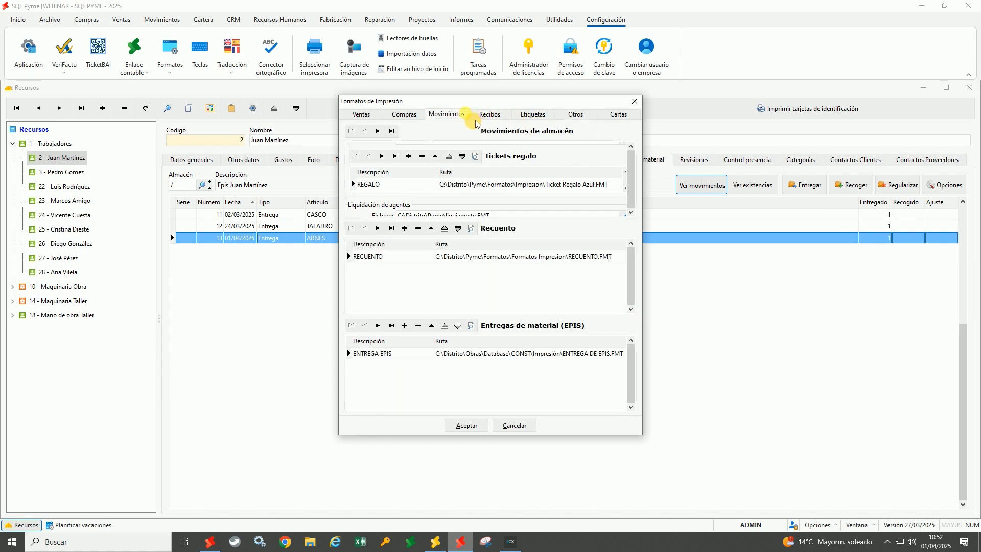
{"action": "left_click", "coordinate": [485, 352]}
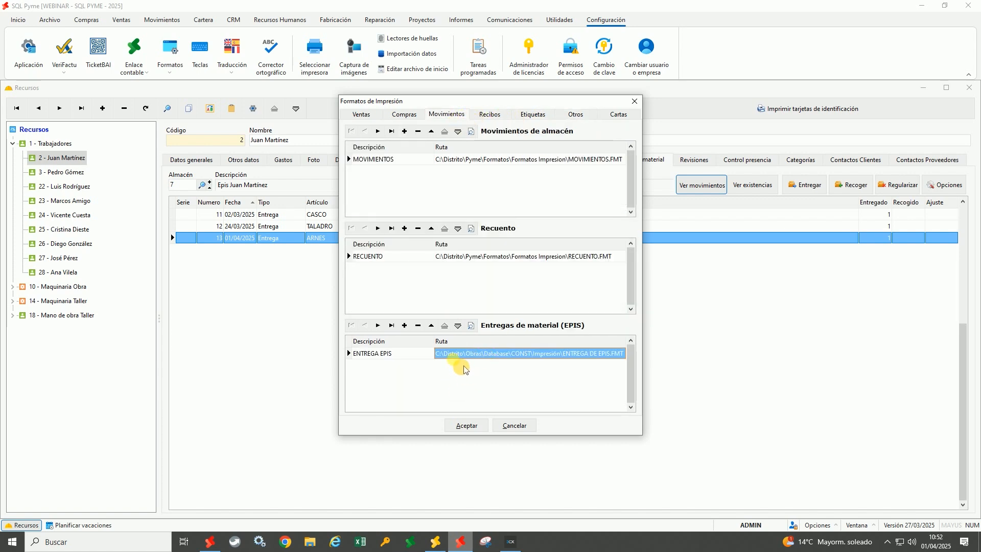
{"action": "left_click", "coordinate": [522, 426]}
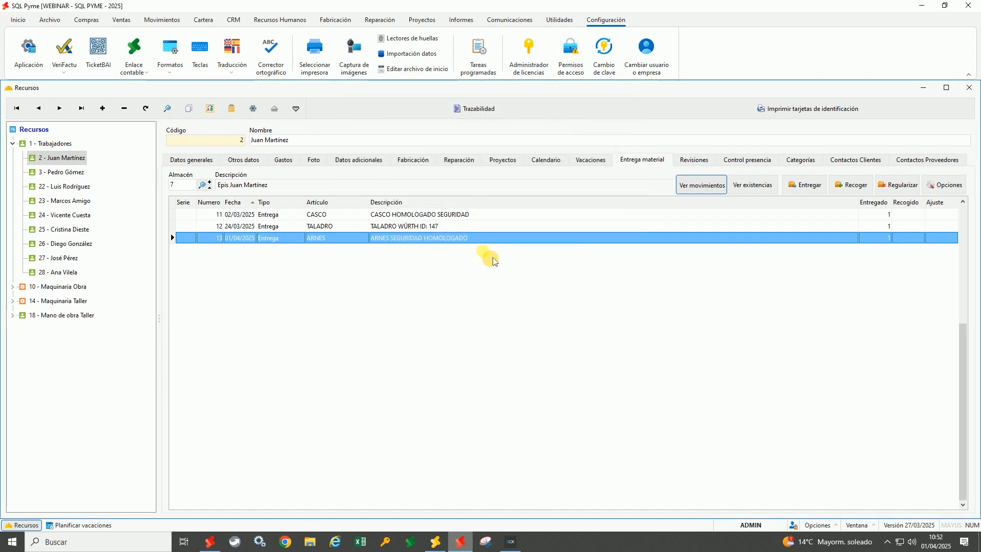
Show the worker's stock of ARNES, CASCO and TALADRO, and mark the TALADRO drill for collection
{"action": "left_click", "coordinate": [774, 192]}
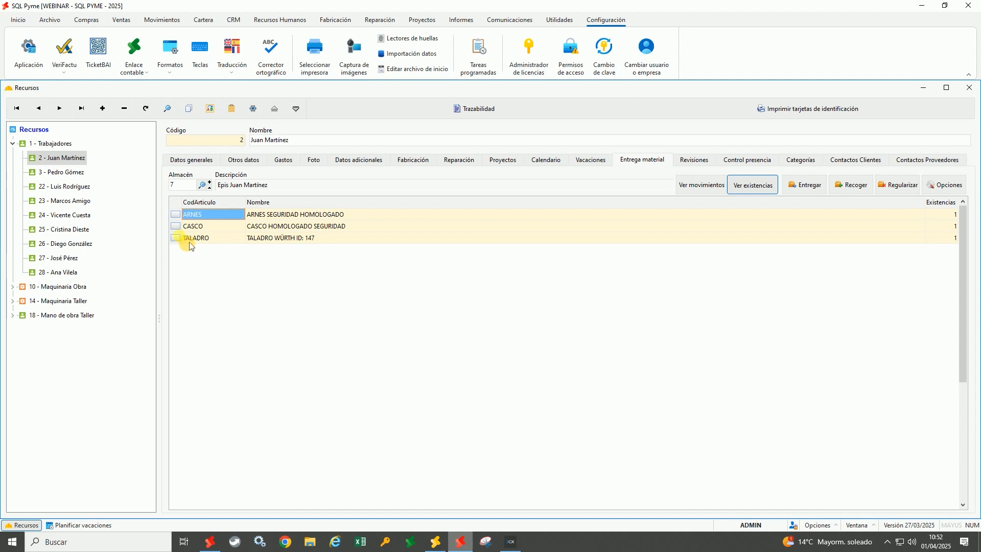
{"action": "left_click", "coordinate": [207, 241]}
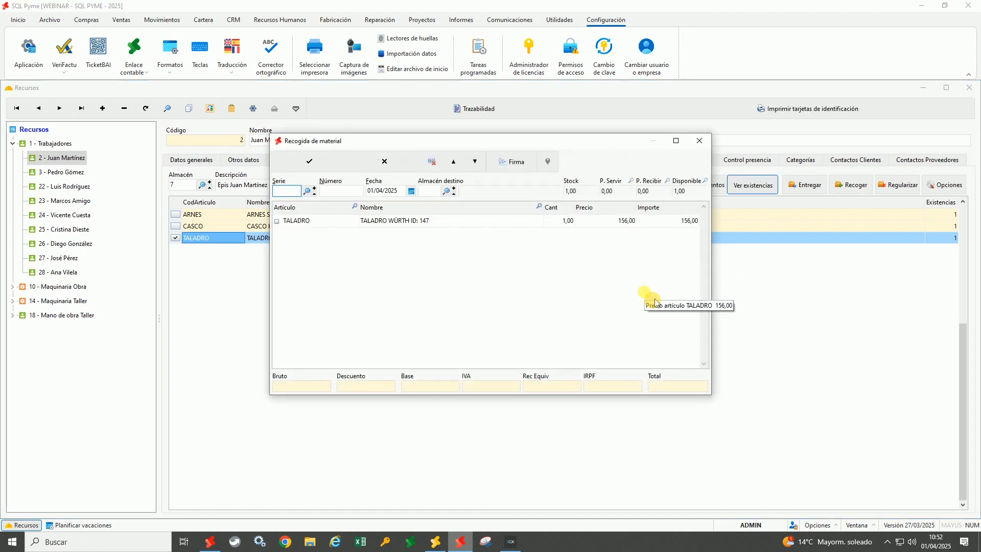
Return the TALADRO drill to warehouse 1 at location P1A2 and save the collection
{"action": "left_click", "coordinate": [435, 192]}
{"action": "type", "text": "1"}
{"action": "key", "text": "Return"}
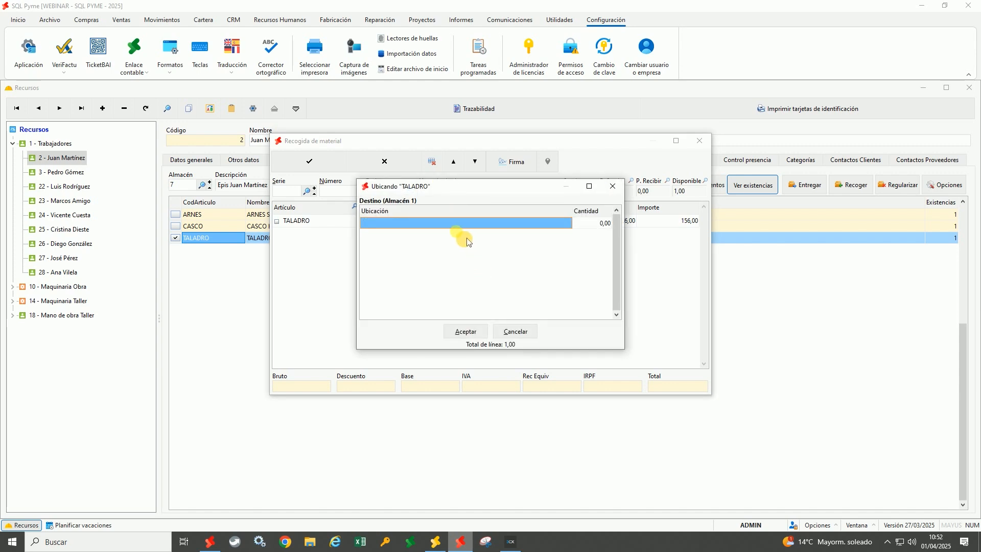
{"action": "double_click", "coordinate": [423, 223]}
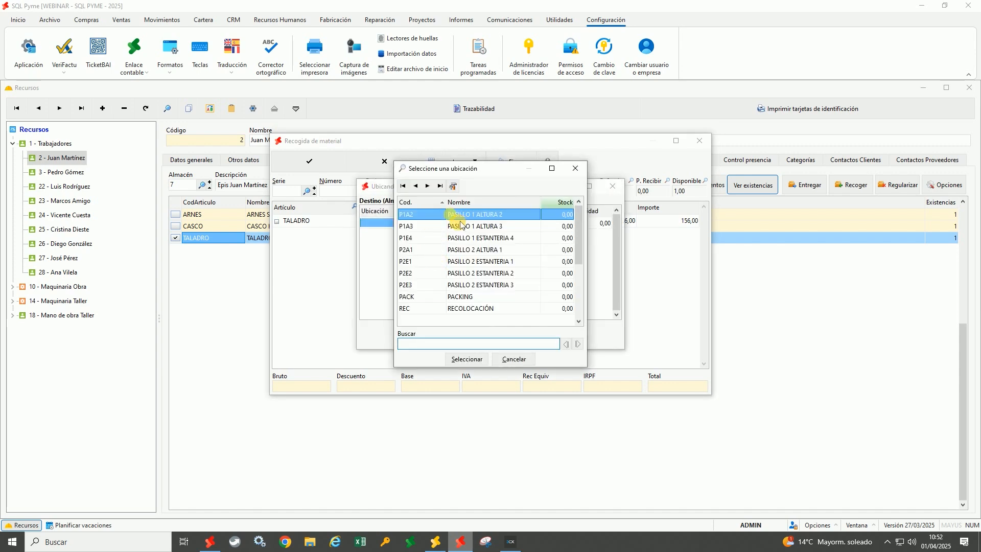
{"action": "double_click", "coordinate": [449, 215]}
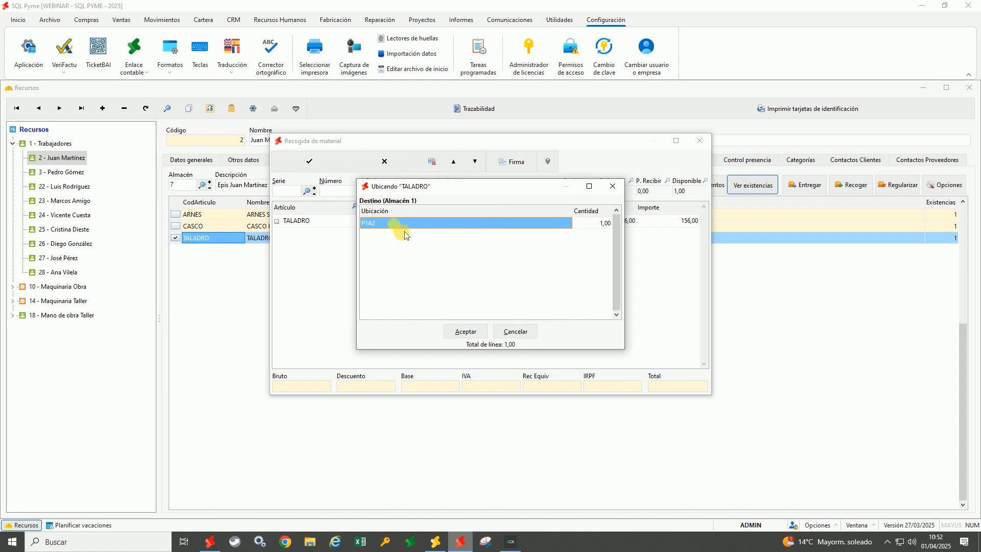
{"action": "left_click", "coordinate": [474, 335]}
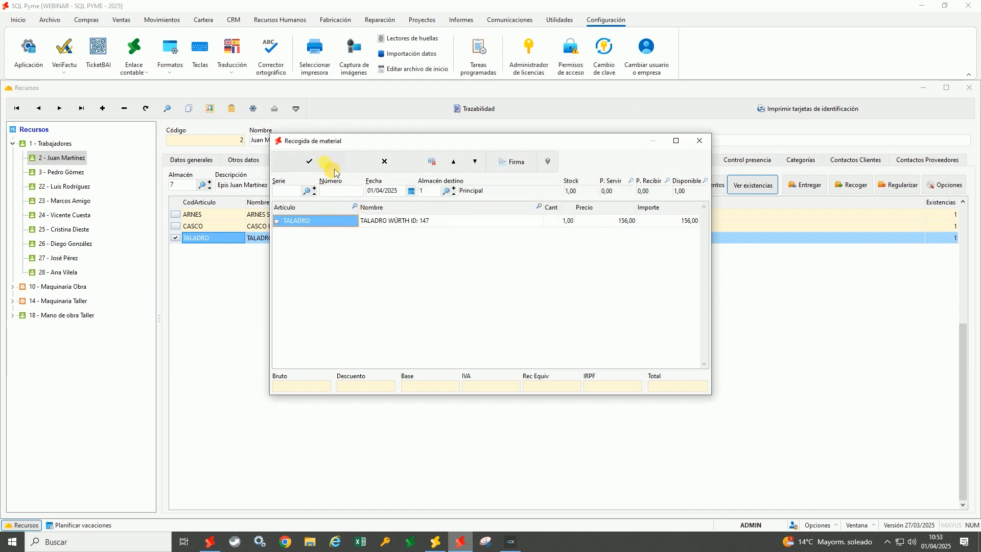
{"action": "left_click", "coordinate": [317, 162]}
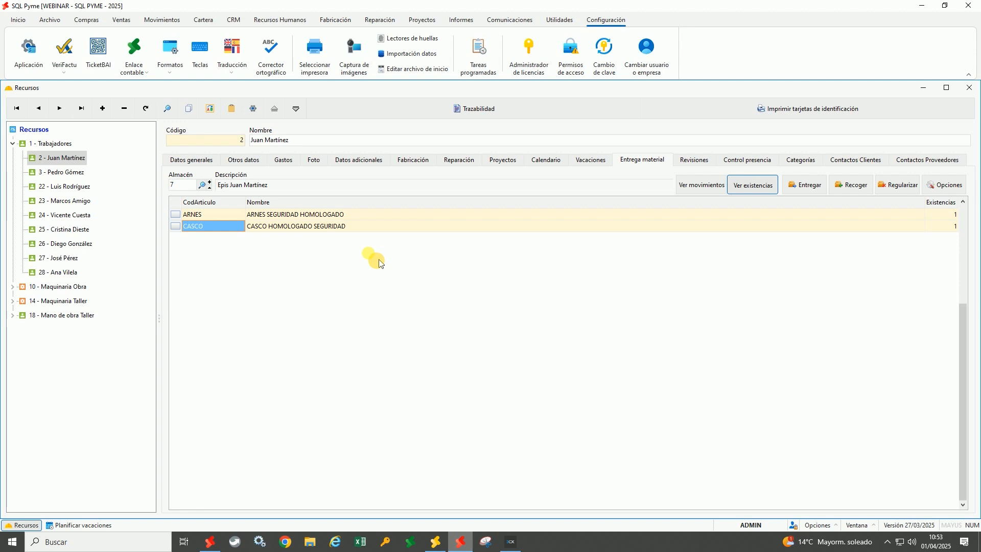
{"action": "left_click", "coordinate": [712, 187]}
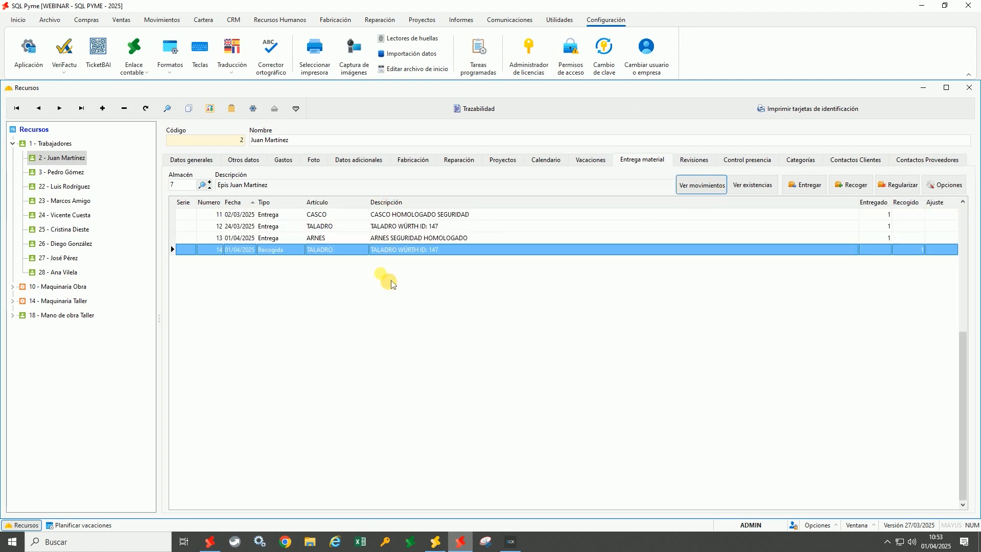
{"action": "left_click", "coordinate": [284, 228]}
{"action": "left_click", "coordinate": [287, 252]}
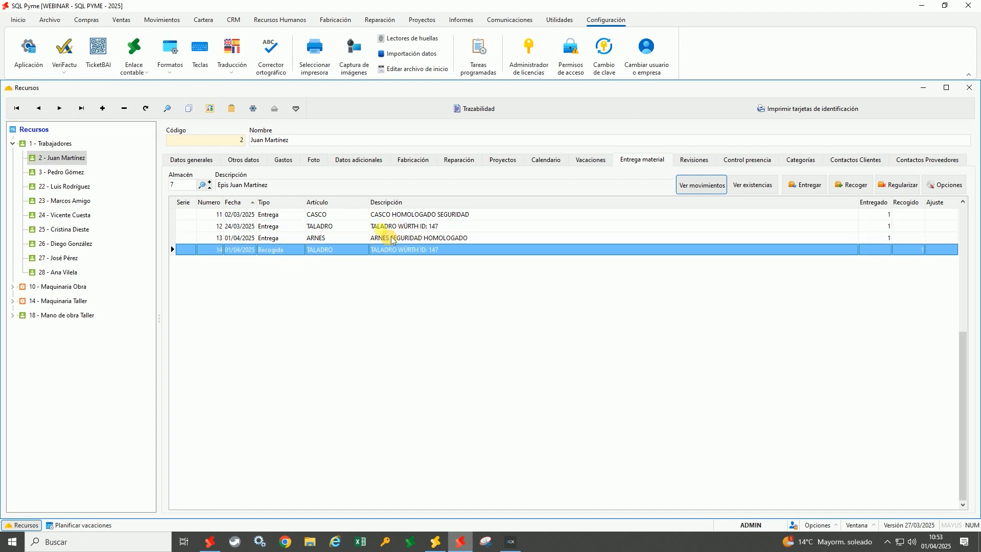
{"action": "left_click", "coordinate": [248, 227]}
{"action": "left_click", "coordinate": [250, 250]}
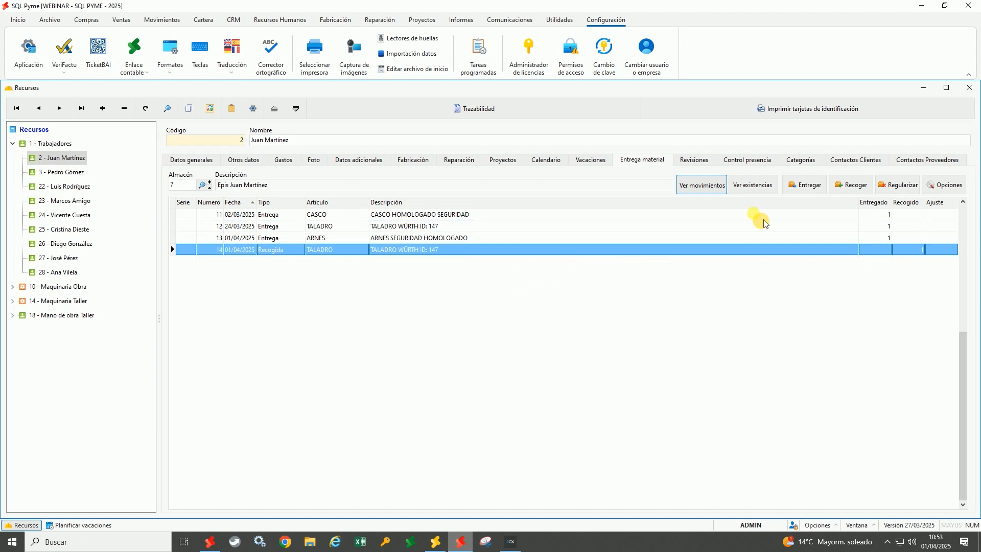
{"action": "left_click", "coordinate": [753, 185]}
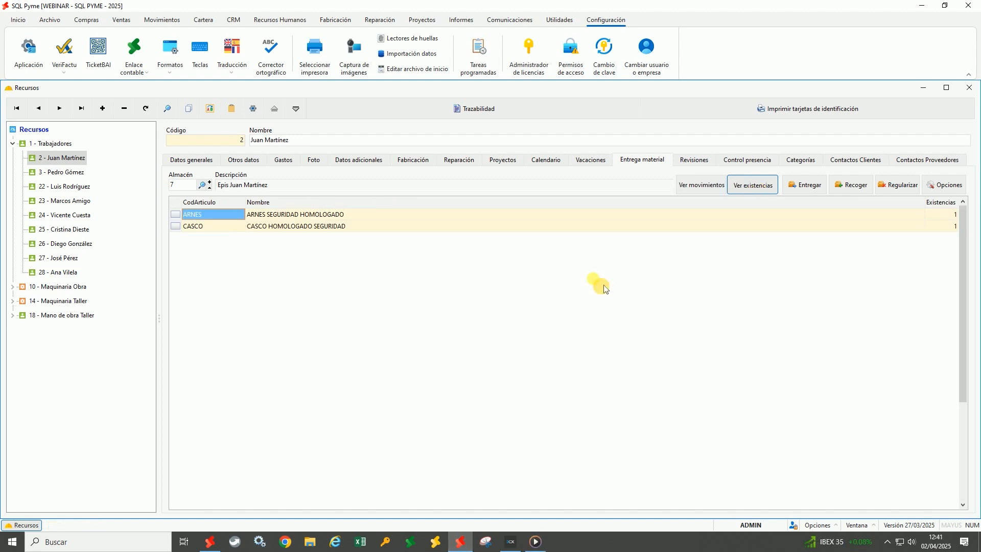
{"action": "left_click", "coordinate": [701, 164]}
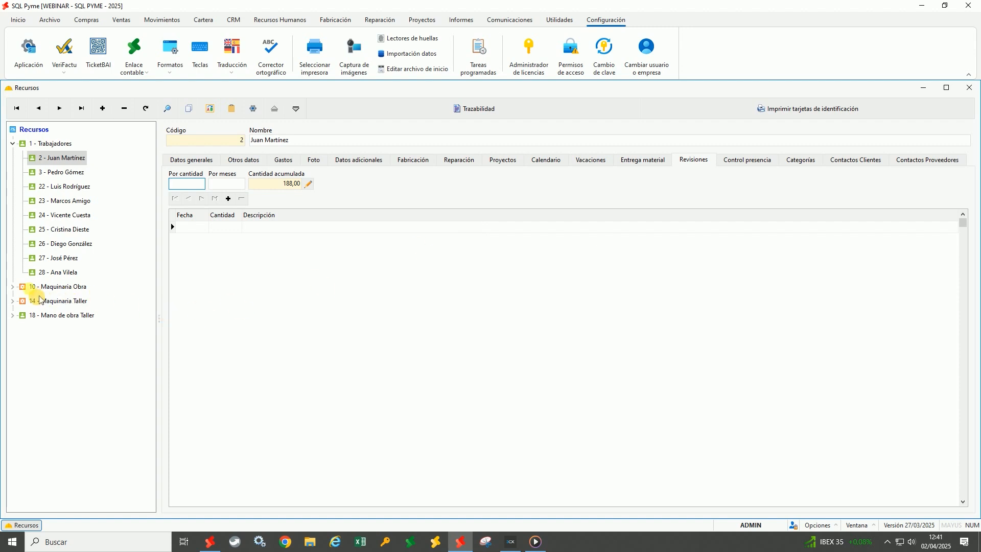
Open 34 - Camión Iveco under Maquinaria Obra > Camiones and inspect its 10.000,00 / 12-month interval
{"action": "left_click", "coordinate": [13, 288]}
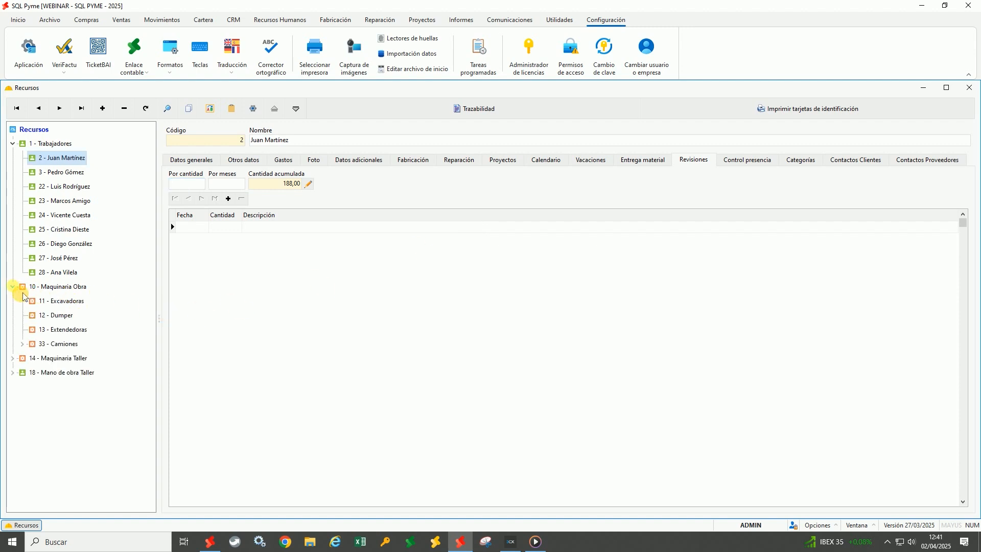
{"action": "left_click", "coordinate": [22, 344]}
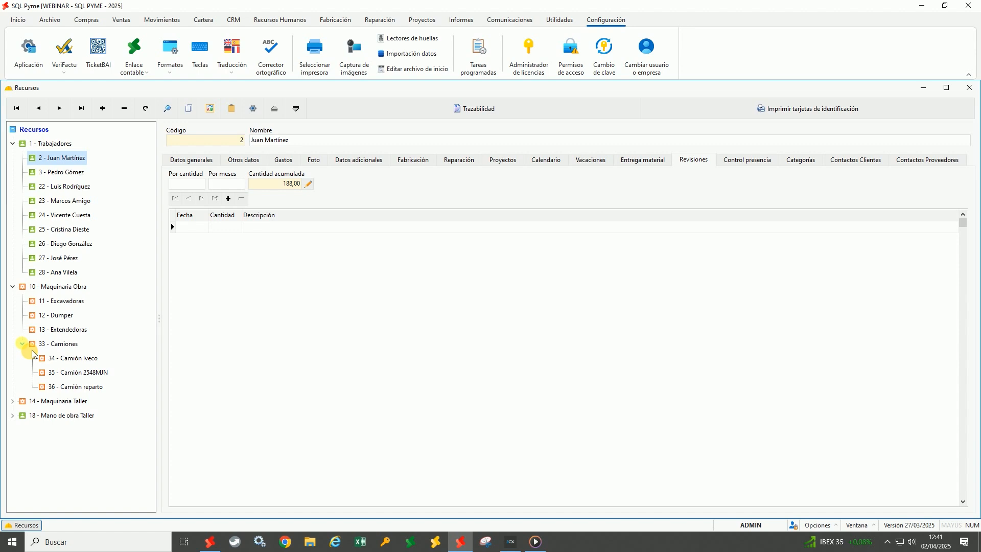
{"action": "left_click", "coordinate": [88, 363]}
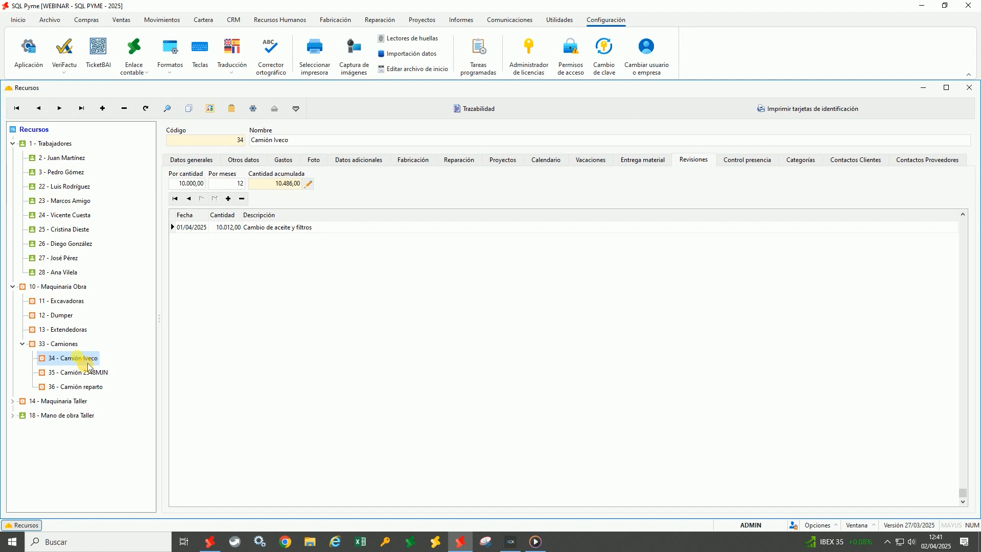
{"action": "left_click", "coordinate": [198, 185]}
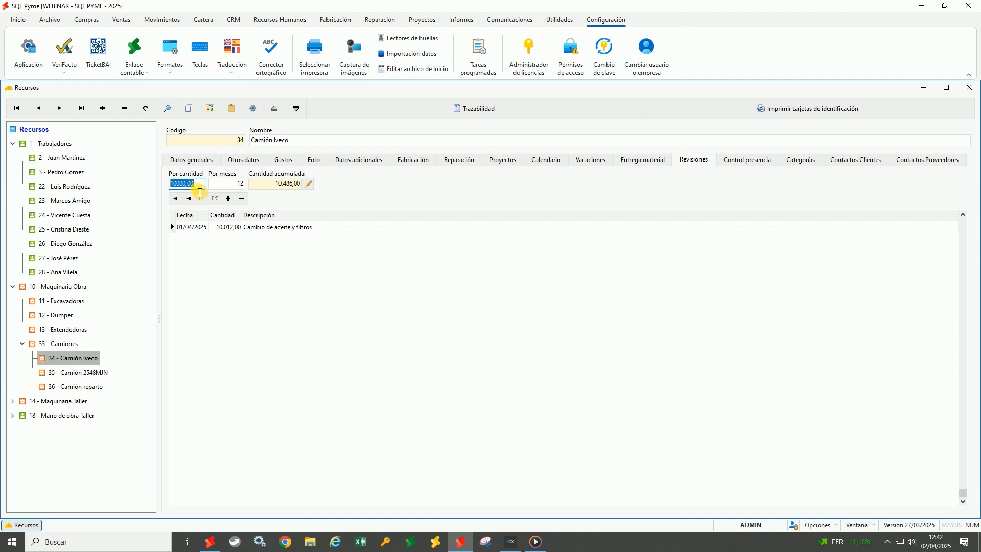
Review the truck's Kilometraje rows in Proyectos, then return to Revisiones showing 10.486,00 accumulated
{"action": "left_click", "coordinate": [557, 168]}
{"action": "left_click", "coordinate": [499, 159]}
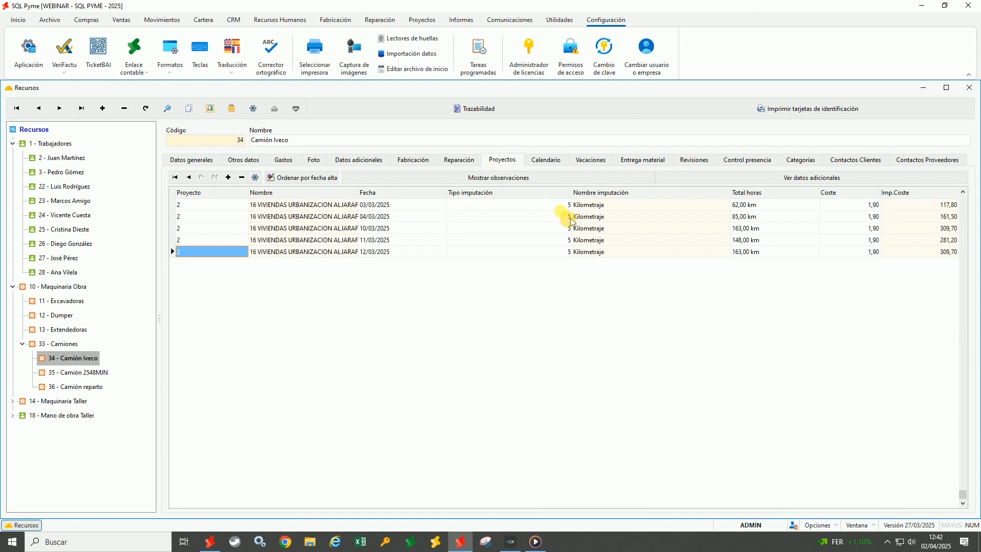
{"action": "left_click", "coordinate": [563, 204]}
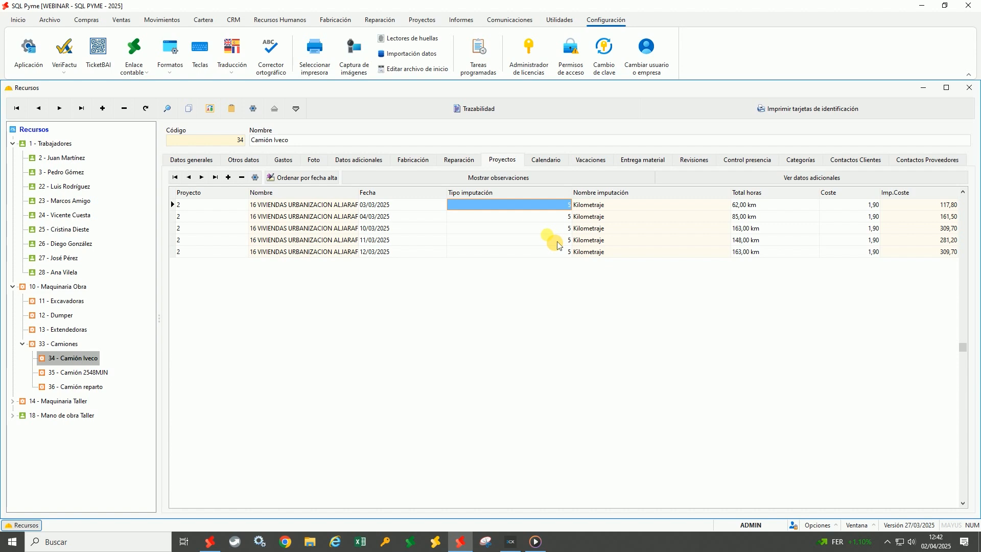
{"action": "left_click", "coordinate": [595, 206]}
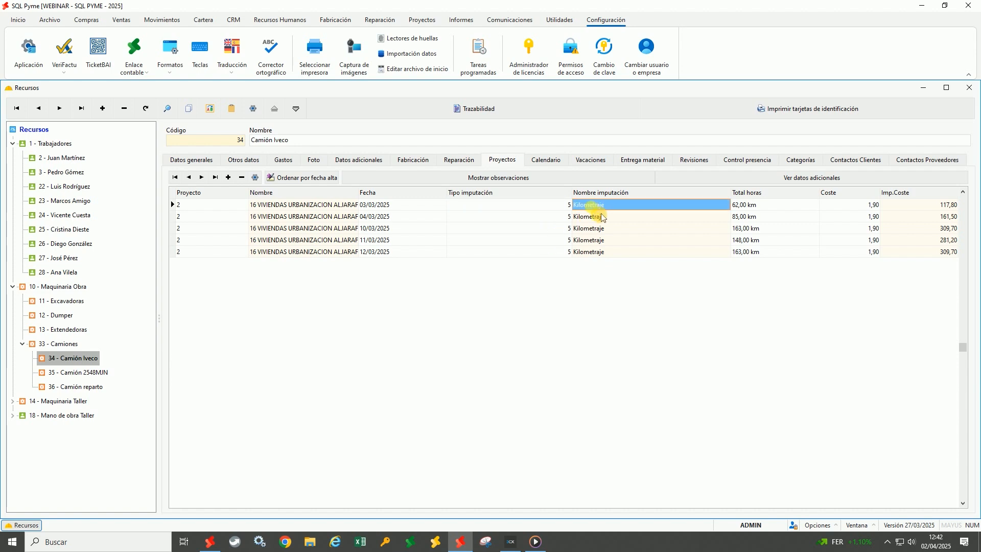
{"action": "left_click", "coordinate": [751, 205]}
{"action": "left_click", "coordinate": [751, 216]}
{"action": "left_click", "coordinate": [759, 228]}
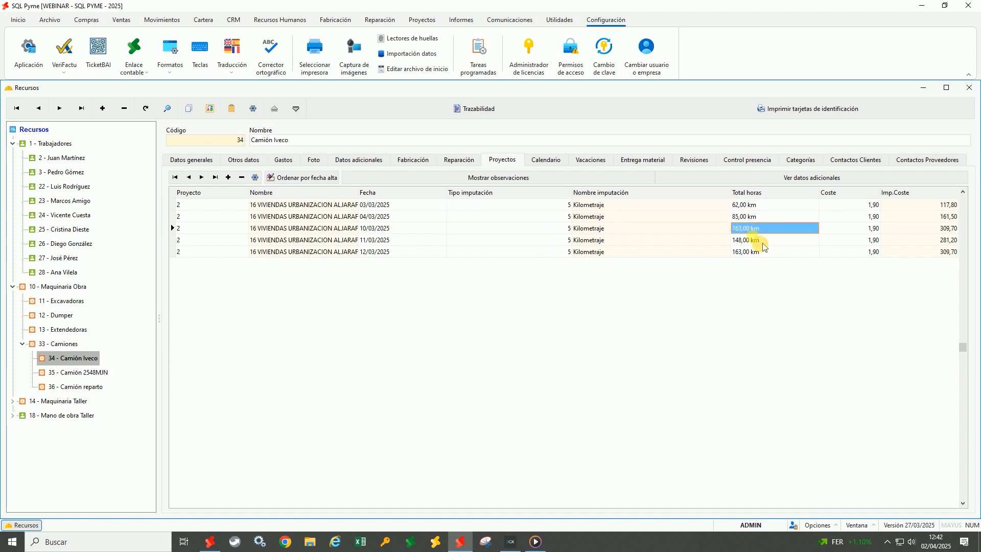
{"action": "left_click", "coordinate": [762, 242]}
{"action": "left_click", "coordinate": [760, 253]}
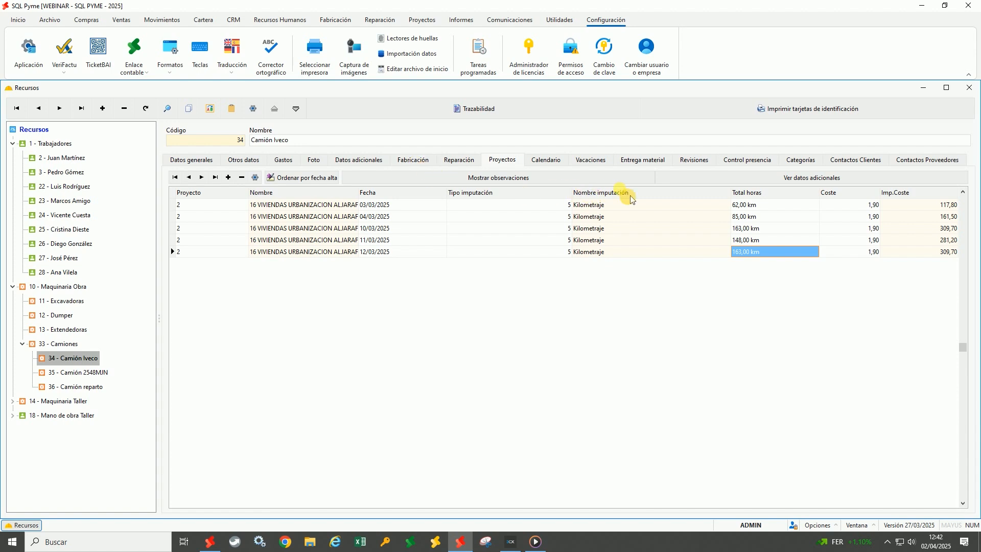
{"action": "left_click", "coordinate": [695, 161]}
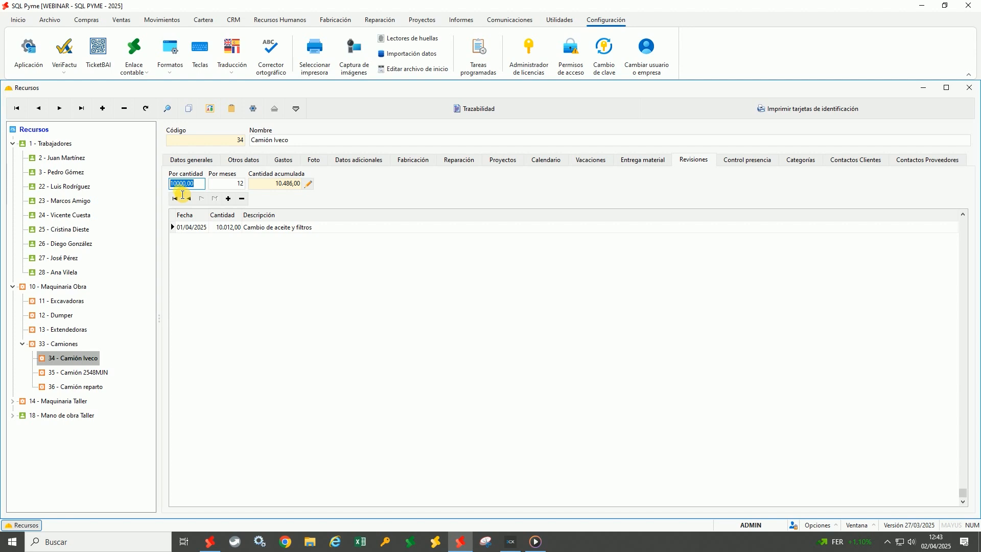
Look over the Iveco's interval and accumulated-quantity fields, then open the 36 - Camión reparto record
{"action": "left_click", "coordinate": [220, 189]}
{"action": "double_click", "coordinate": [228, 190]}
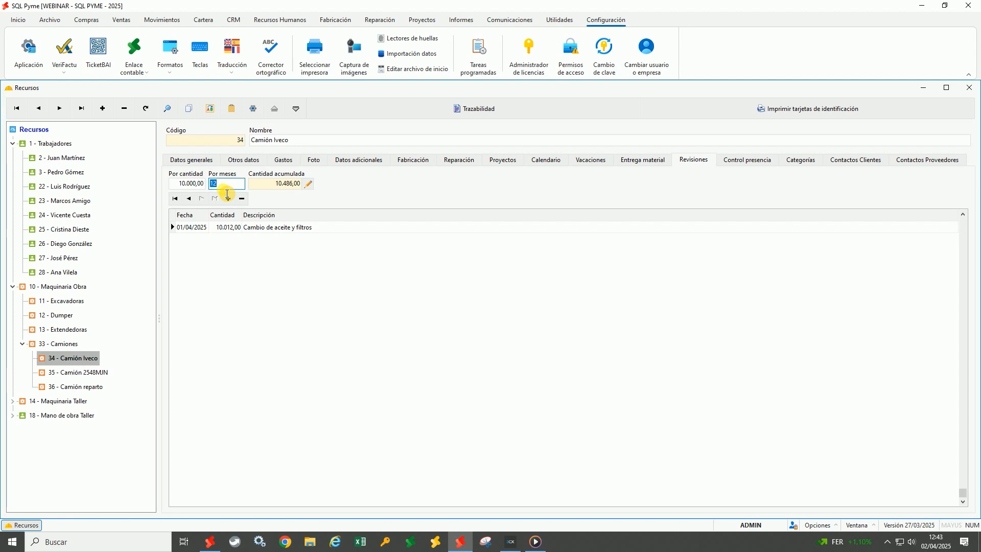
{"action": "left_click", "coordinate": [202, 187]}
{"action": "left_click", "coordinate": [227, 188]}
{"action": "left_click", "coordinate": [263, 186]}
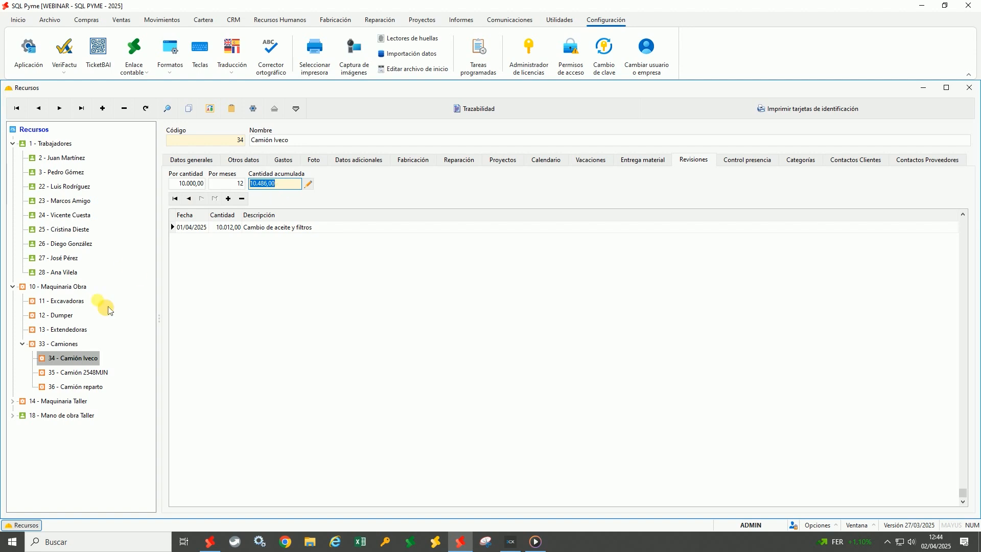
{"action": "left_click", "coordinate": [76, 387]}
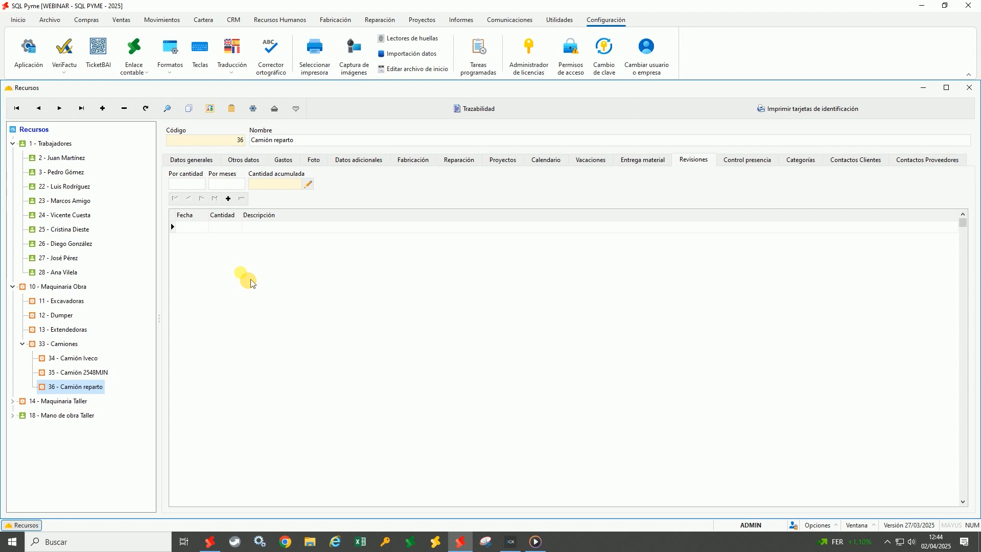
Set Camión reparto's revisions to every 5000 km or 12 months, then open the accumulated-quantity adjustment
{"action": "left_click", "coordinate": [197, 185]}
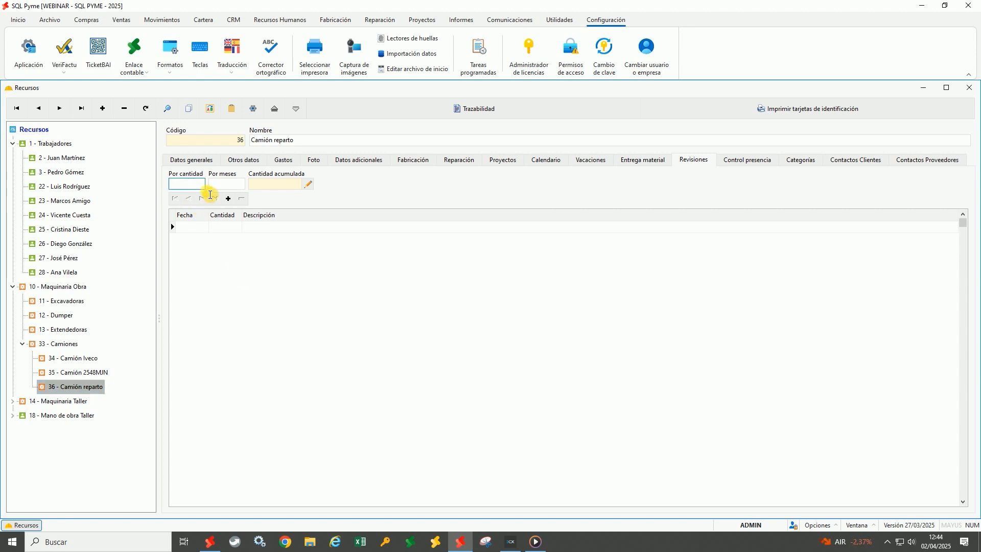
{"action": "type", "text": "5000"}
{"action": "key", "text": "Tab"}
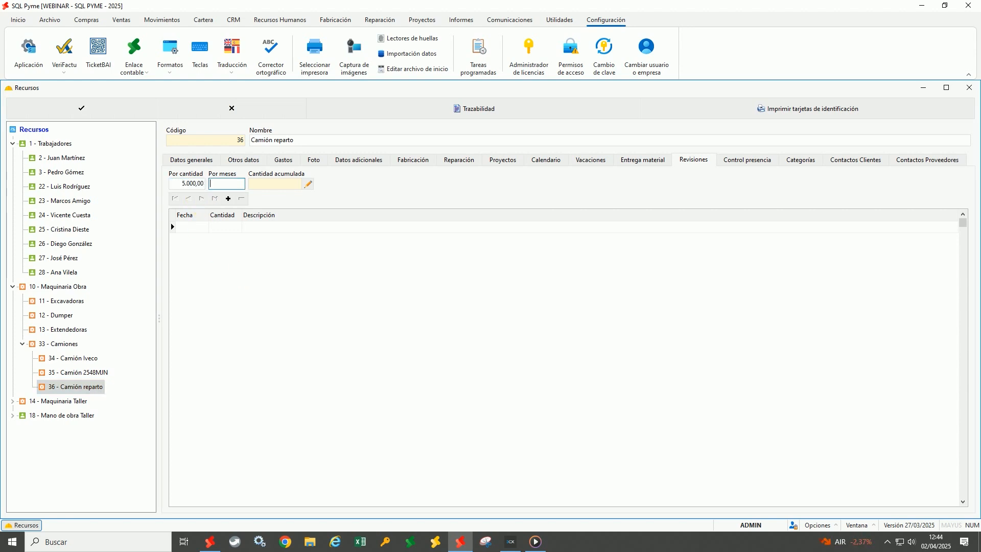
{"action": "type", "text": "12"}
{"action": "key", "text": "Tab"}
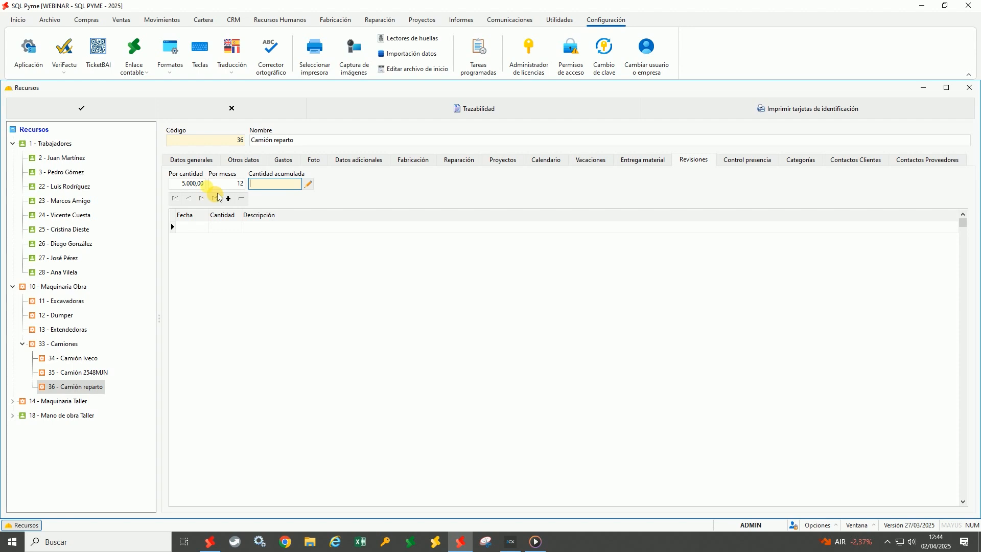
{"action": "left_click", "coordinate": [109, 107]}
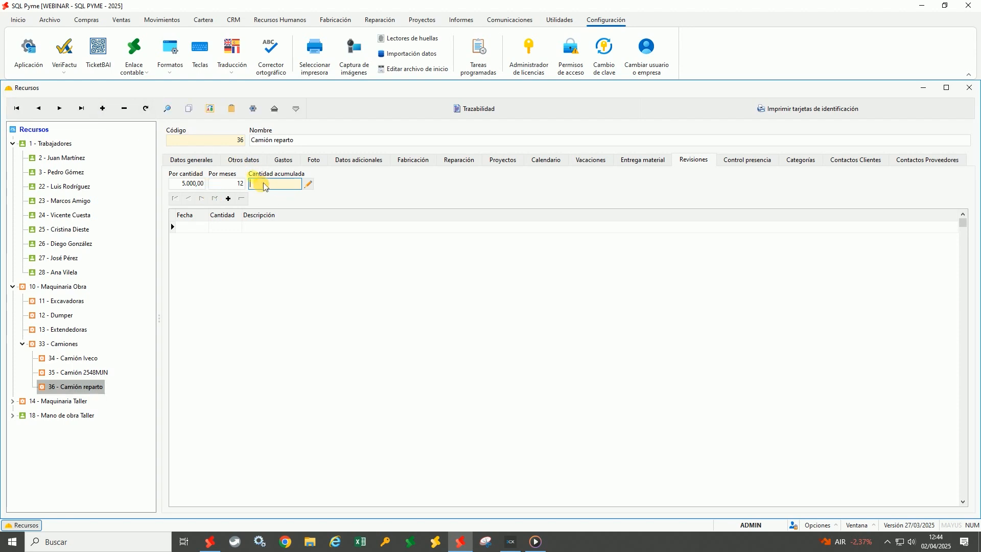
{"action": "left_click", "coordinate": [312, 187]}
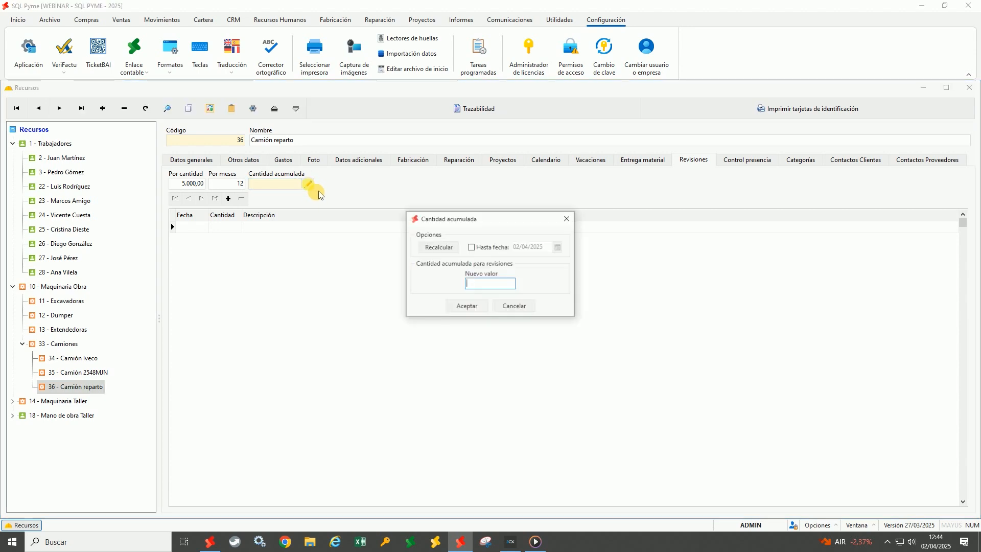
Set the accumulated quantity to 4800, counted up to the 01/03/2025 cut-off date
{"action": "left_click", "coordinate": [475, 248]}
{"action": "left_click_drag", "start_coordinate": [555, 249], "coordinate": [519, 258]}
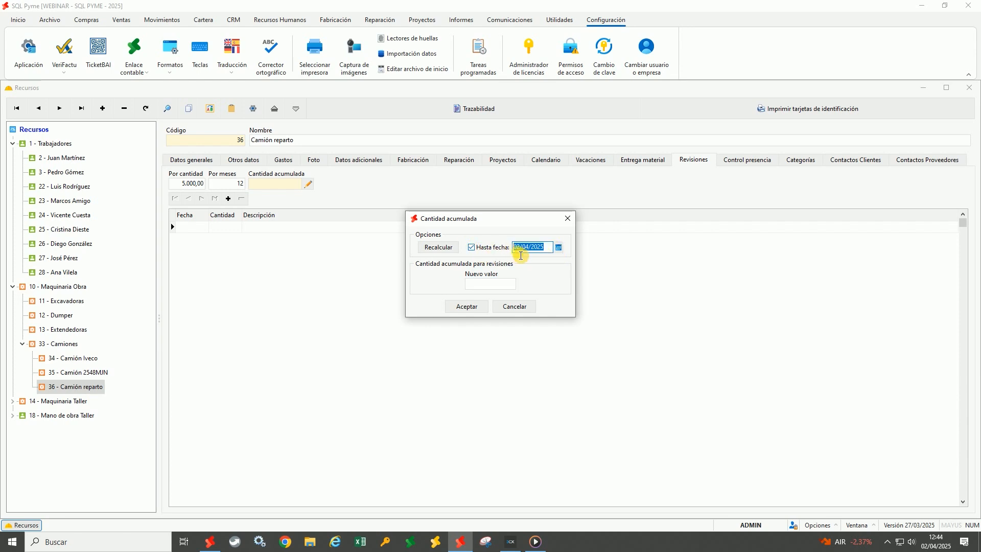
{"action": "left_click", "coordinate": [558, 247]}
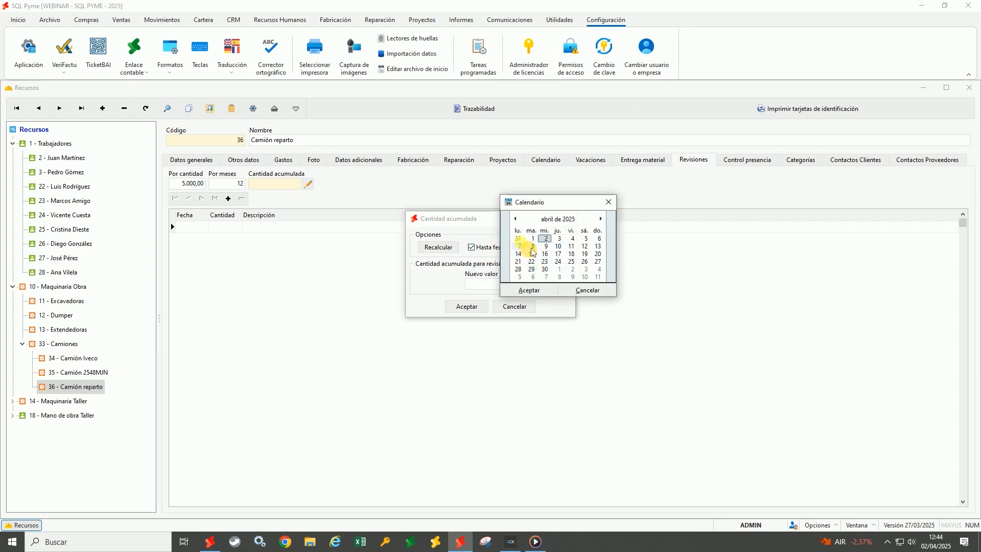
{"action": "left_click", "coordinate": [516, 219]}
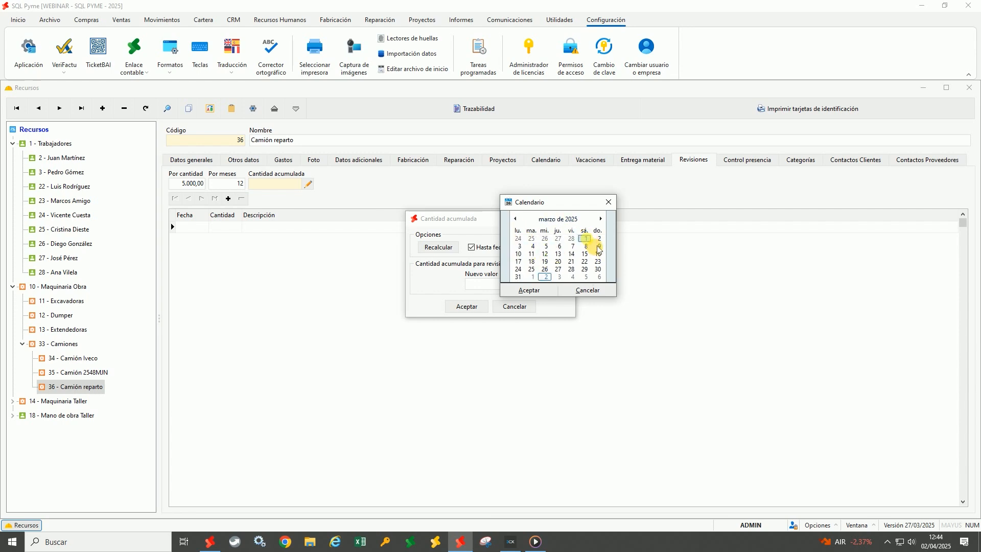
{"action": "key", "text": "Return"}
{"action": "left_click", "coordinate": [470, 287]}
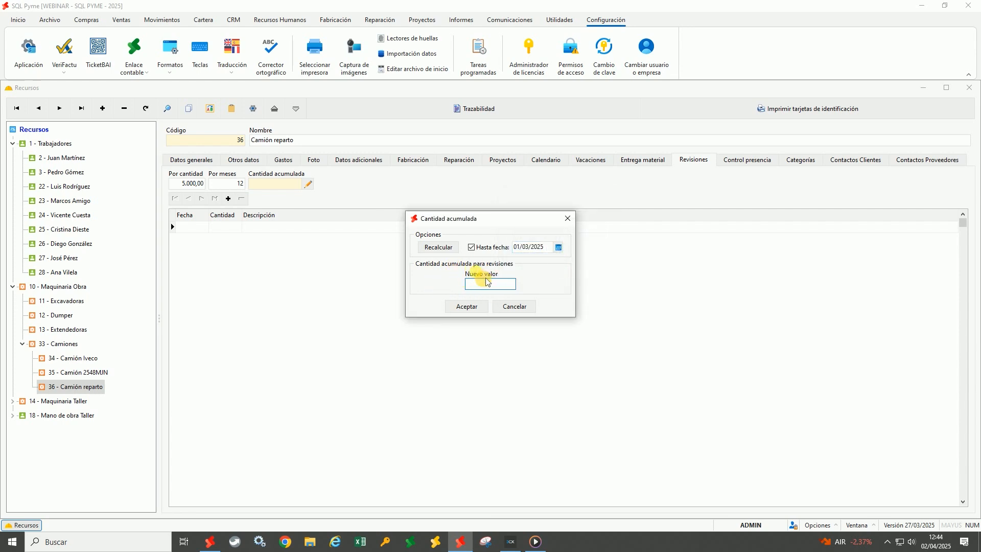
{"action": "type", "text": "4800"}
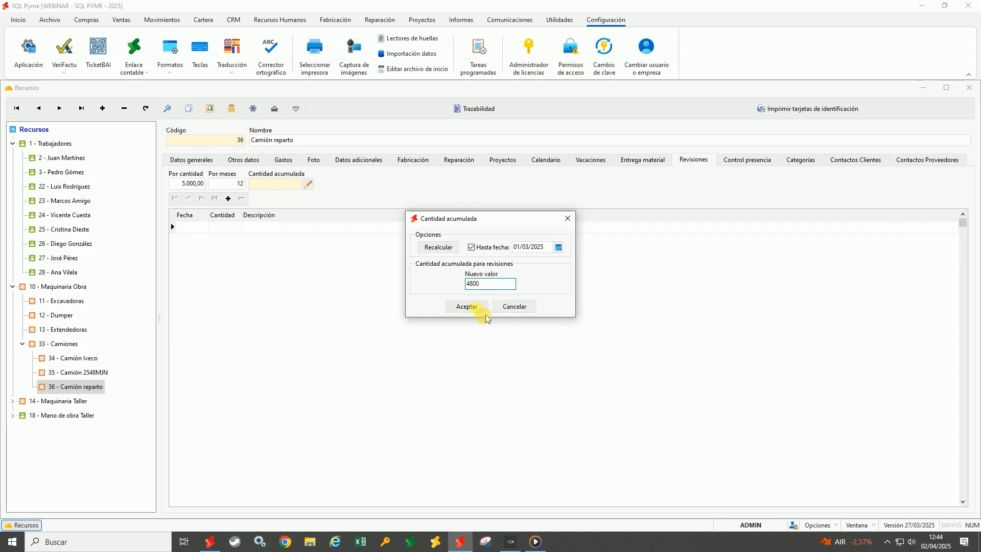
{"action": "left_click", "coordinate": [471, 306]}
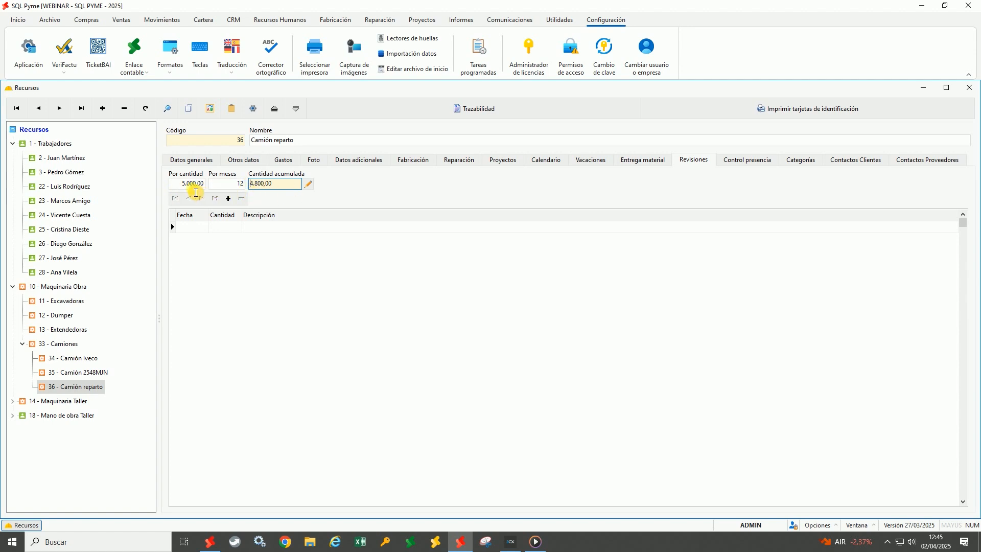
Switch to Camión reparto's project charges and refresh the list
{"action": "left_click", "coordinate": [182, 185]}
{"action": "left_click", "coordinate": [232, 190]}
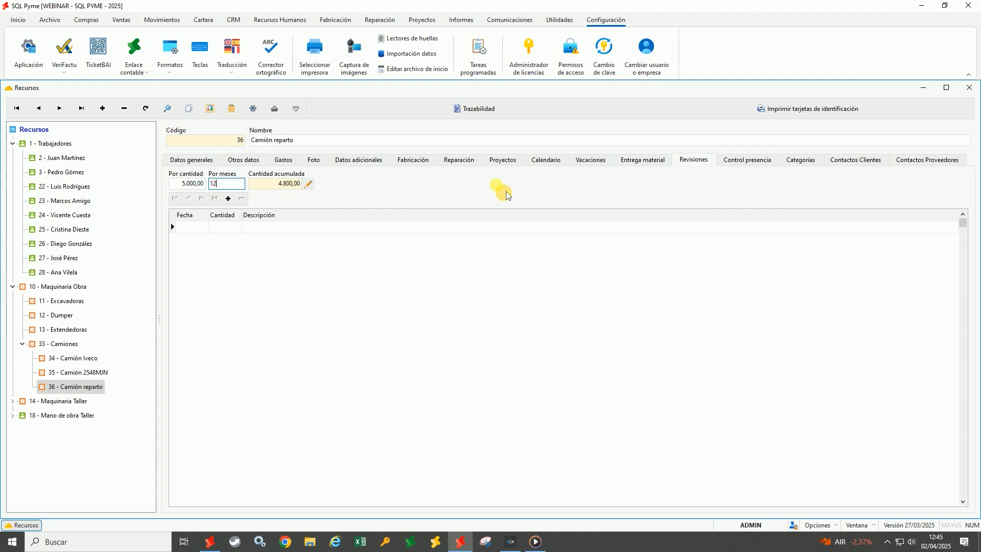
{"action": "left_click", "coordinate": [503, 161]}
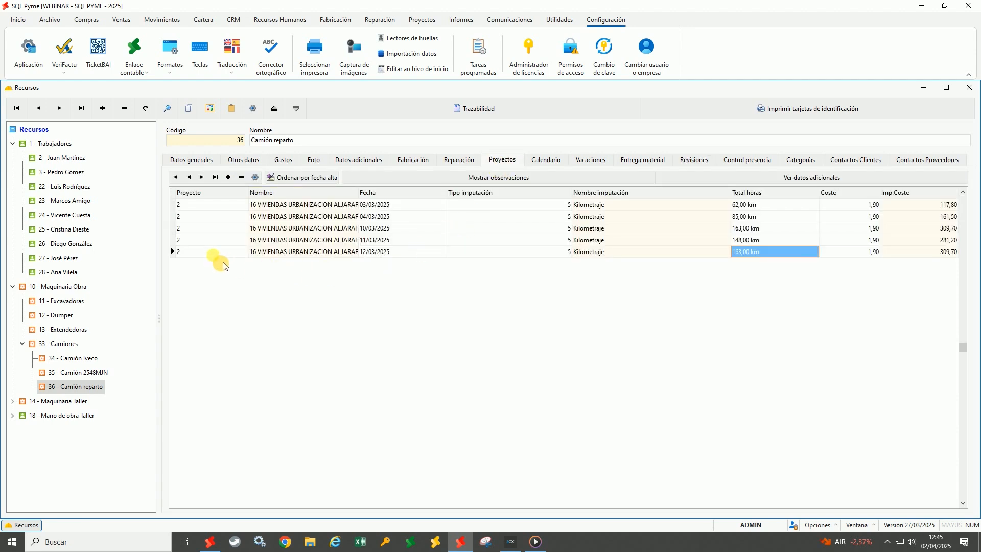
{"action": "left_click", "coordinate": [88, 373]}
{"action": "left_click", "coordinate": [88, 389]}
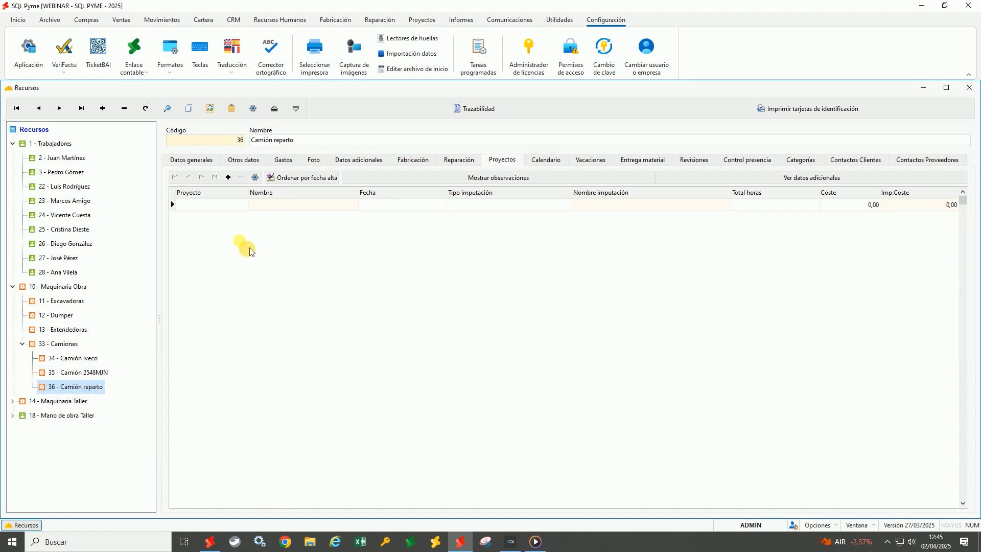
Start a new charge on project 16 VIVIENDAS URBANIZACION ALJARAFE dated 01/04/2025
{"action": "left_click", "coordinate": [224, 205]}
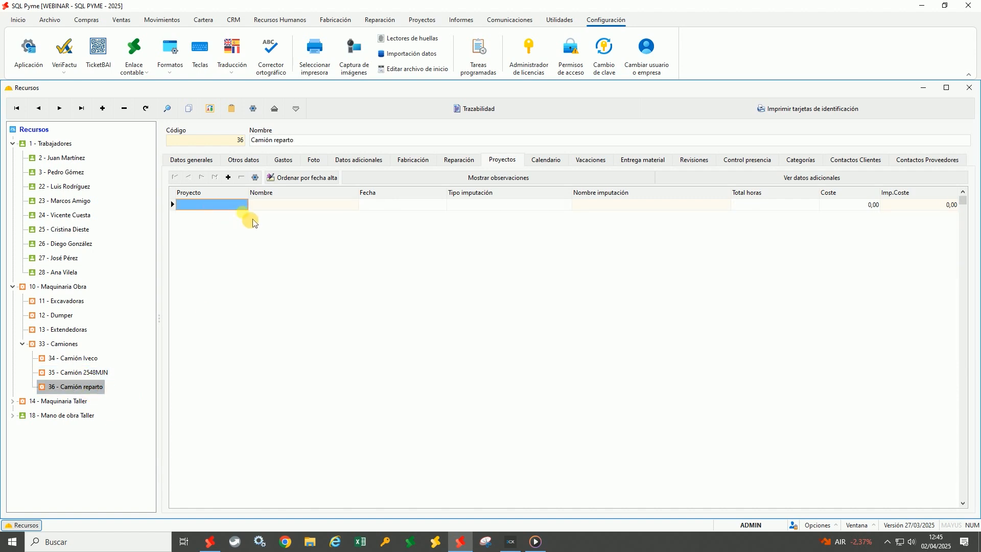
{"action": "double_click", "coordinate": [235, 205]}
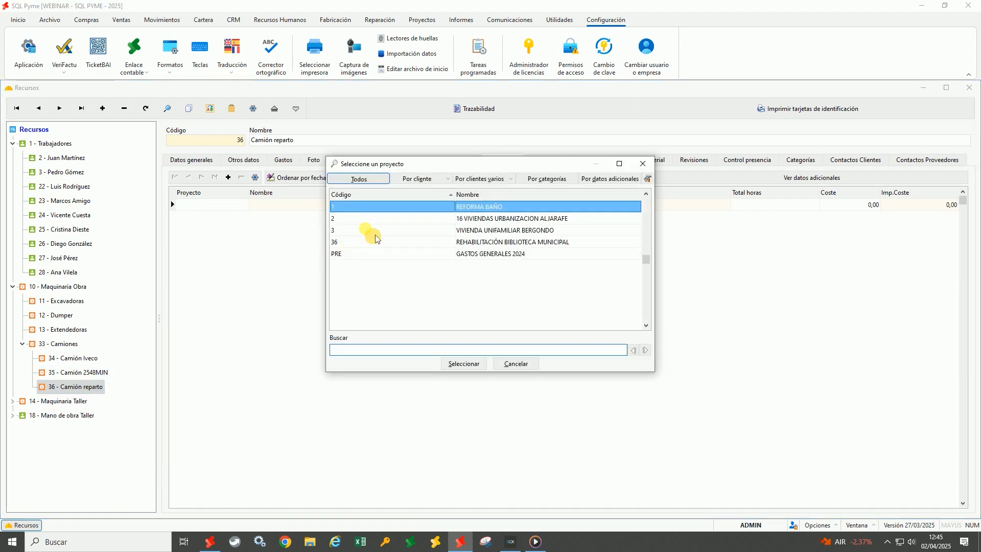
{"action": "double_click", "coordinate": [385, 218]}
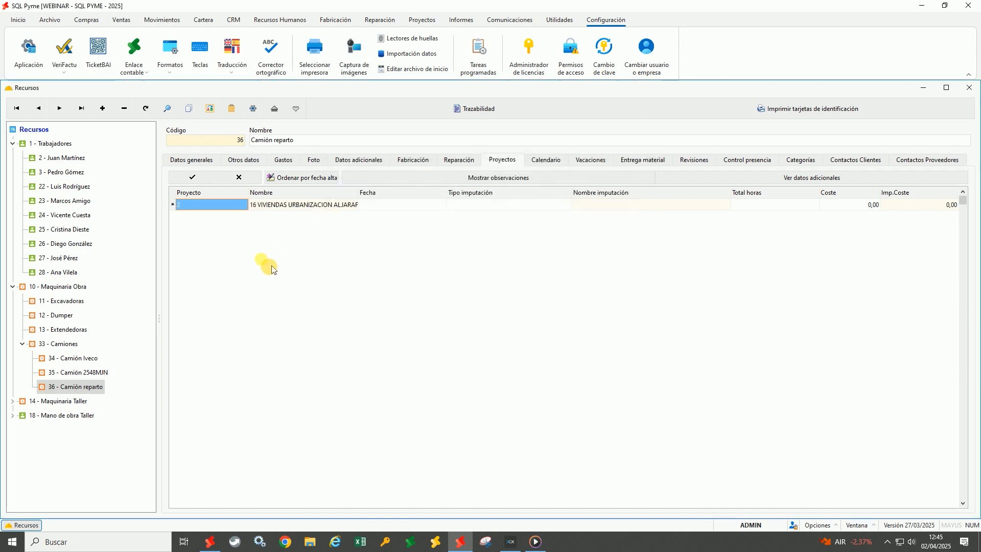
{"action": "left_click", "coordinate": [406, 207]}
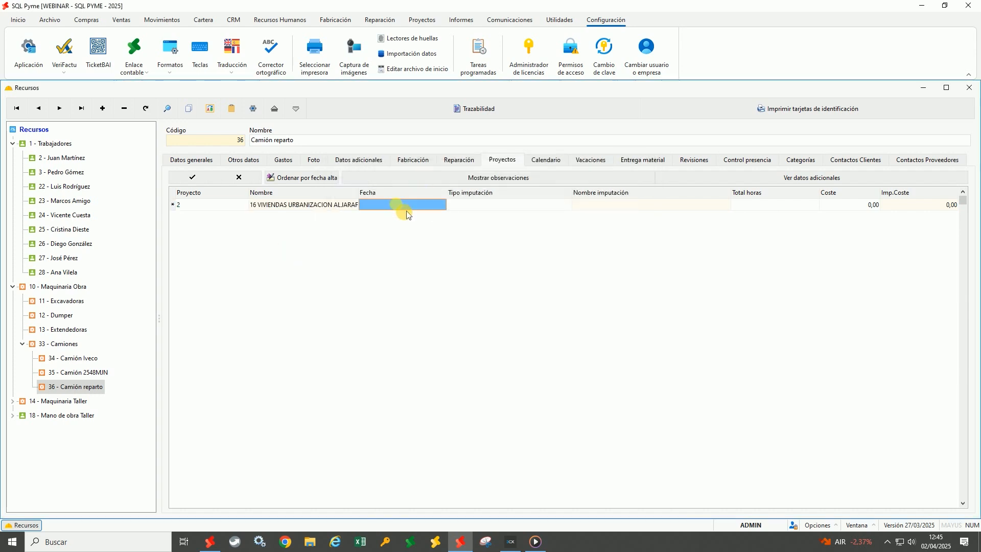
{"action": "type", "text": "0104"}
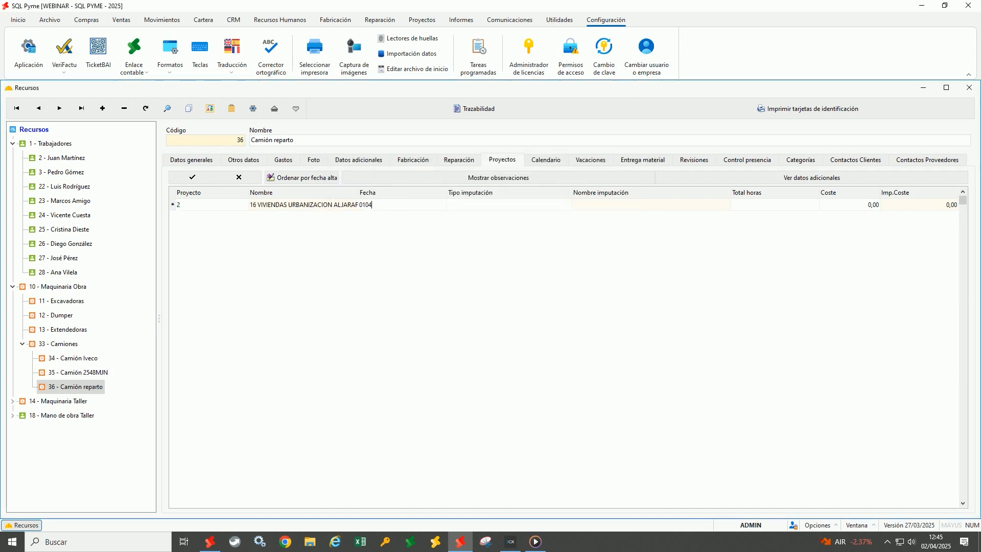
{"action": "key", "text": "Return"}
Make it a type 5 Kilometraje charge of 200 km at 1,90 and post the row
{"action": "type", "text": "5"}
{"action": "key", "text": "Return"}
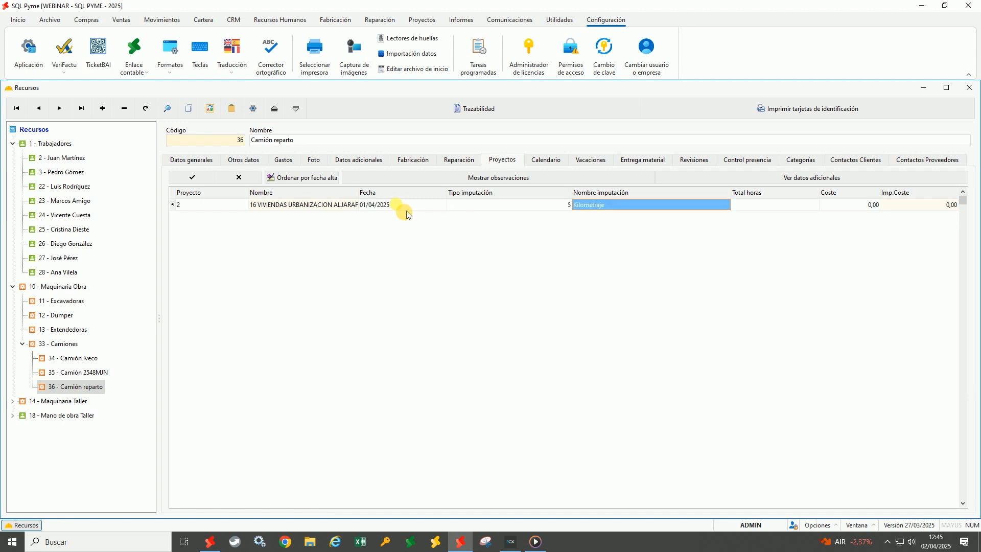
{"action": "key", "text": "Return"}
{"action": "type", "text": "200"}
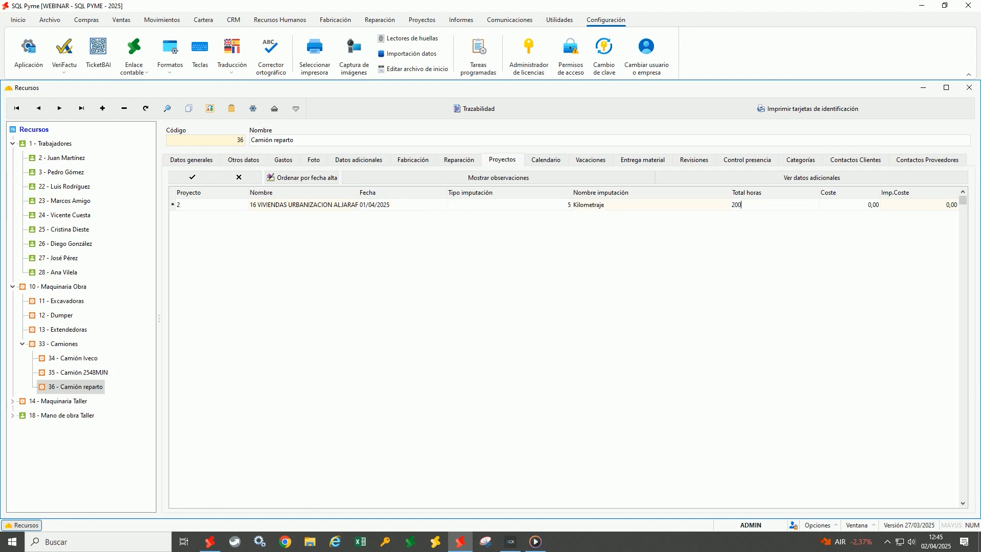
{"action": "key", "text": "Return"}
{"action": "type", "text": "1,9"}
{"action": "key", "text": "Return"}
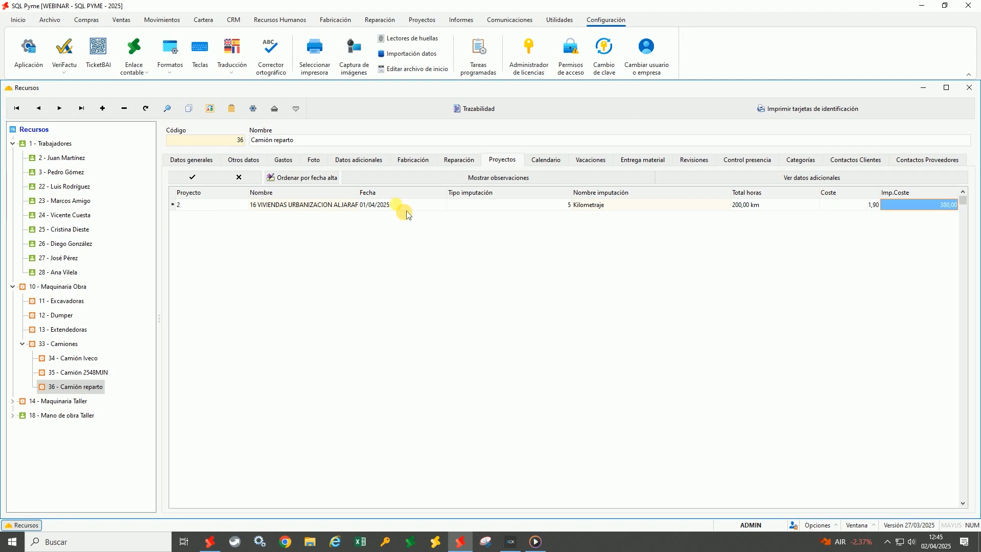
{"action": "left_click", "coordinate": [868, 211]}
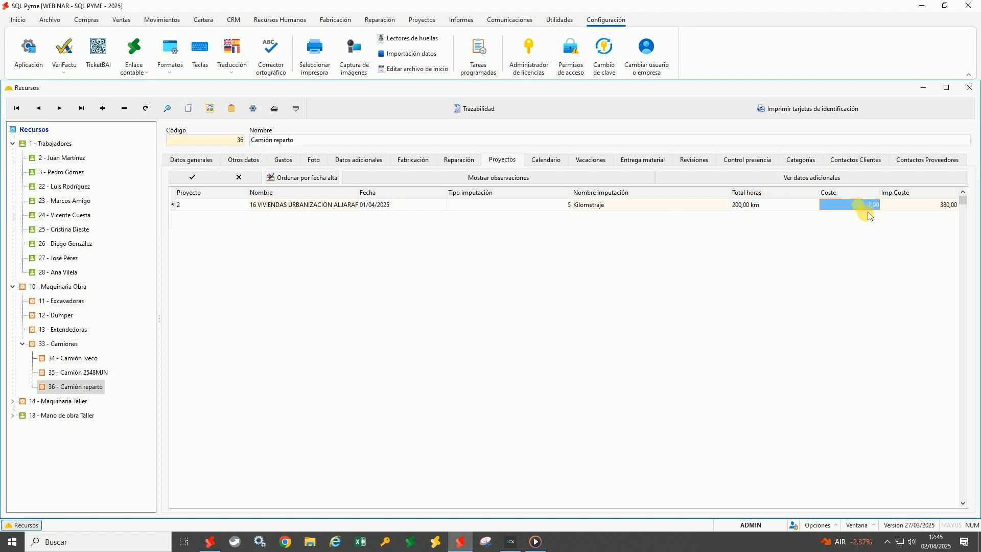
{"action": "left_click", "coordinate": [193, 177]}
Add a cost imputation of type 5 Kilometraje at 1,90 under Otros datos, then return to Proyectos
{"action": "left_click", "coordinate": [242, 161]}
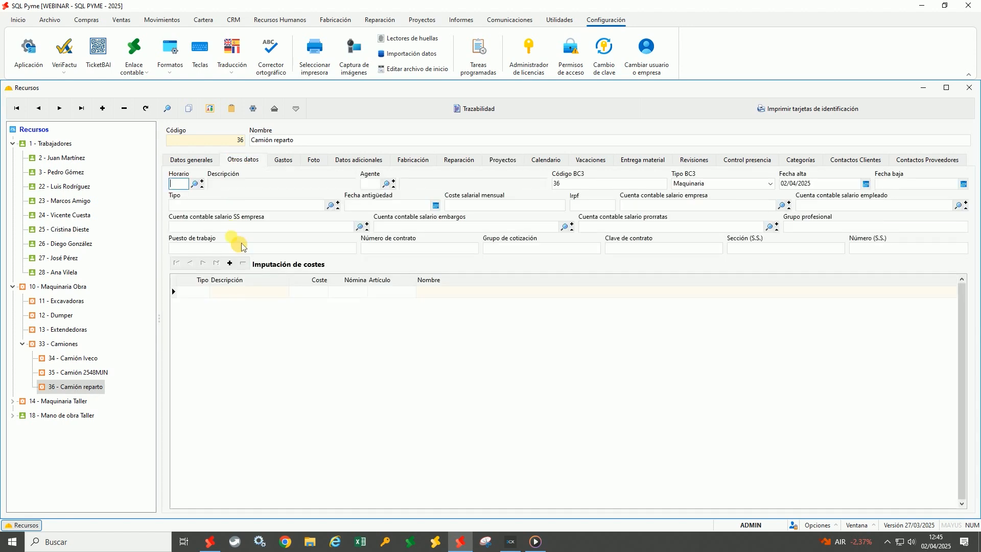
{"action": "double_click", "coordinate": [185, 292]}
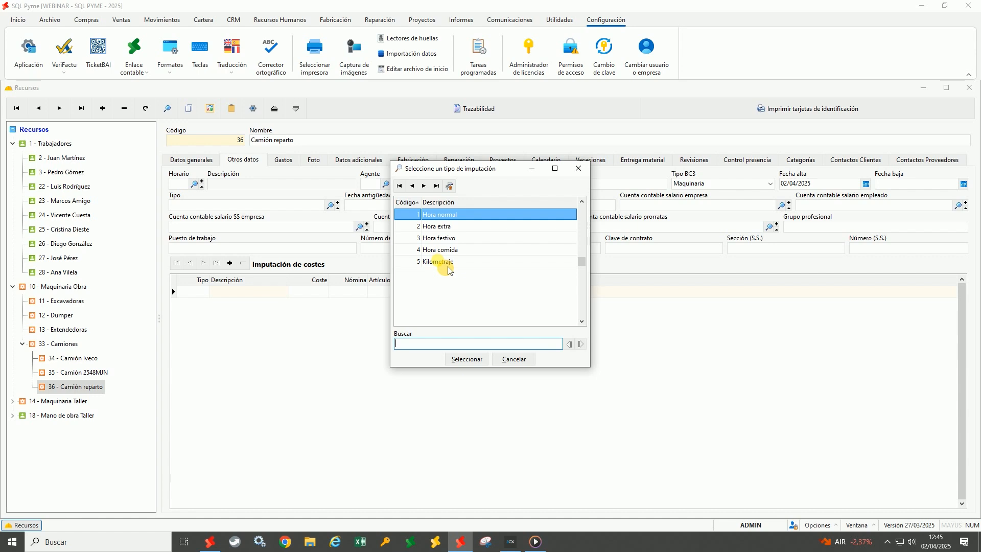
{"action": "left_click", "coordinate": [449, 262]}
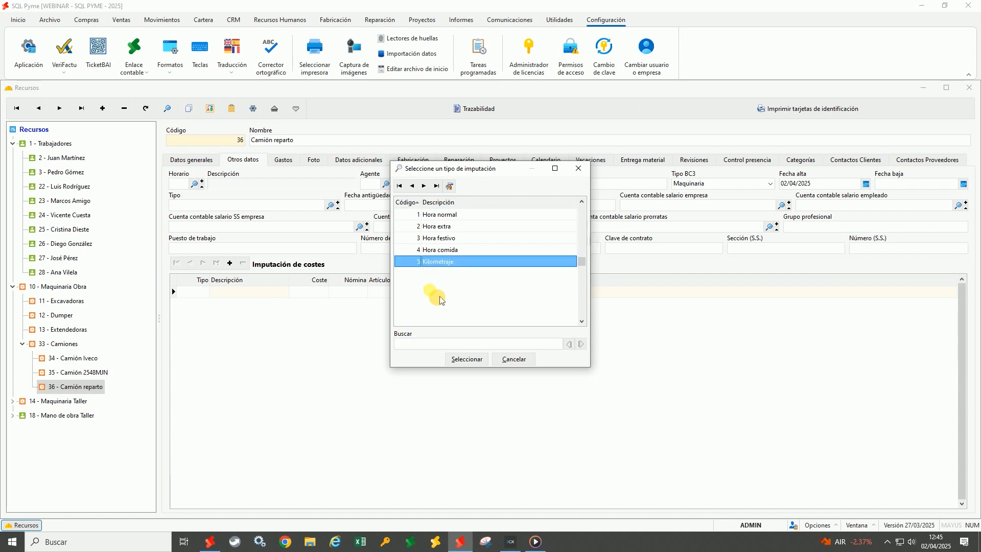
{"action": "double_click", "coordinate": [443, 261]}
{"action": "left_click", "coordinate": [312, 291]}
{"action": "type", "text": "1,90"}
{"action": "key", "text": "Tab"}
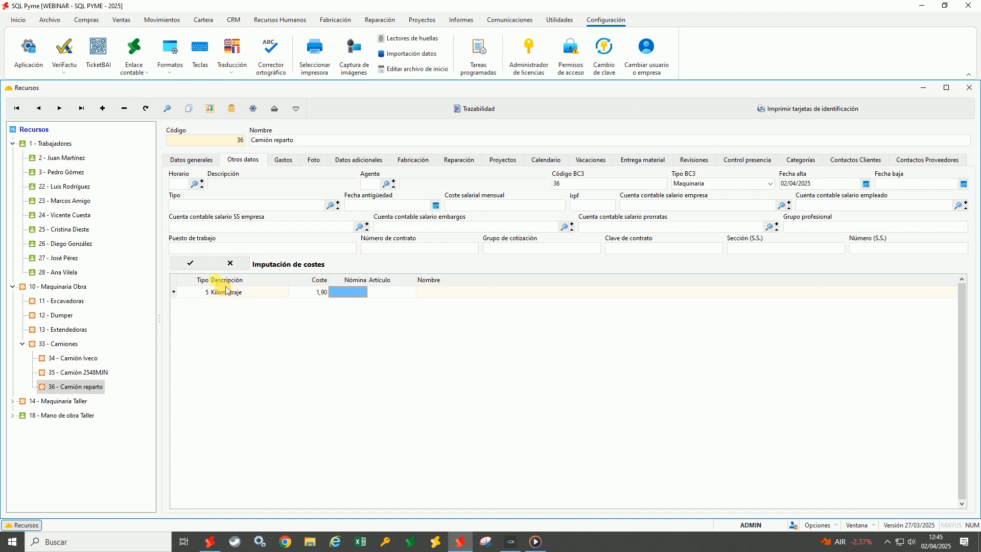
{"action": "left_click", "coordinate": [190, 263]}
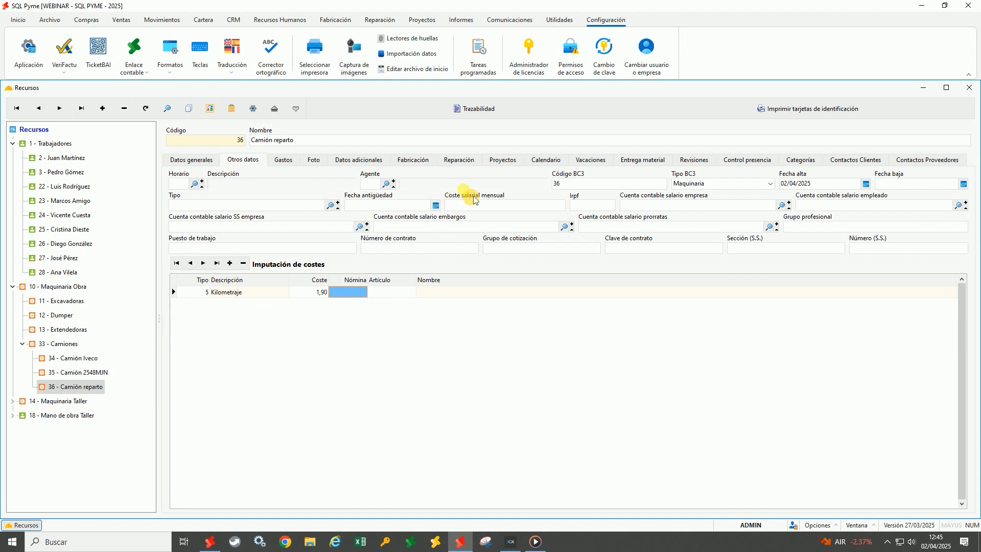
{"action": "left_click", "coordinate": [501, 160]}
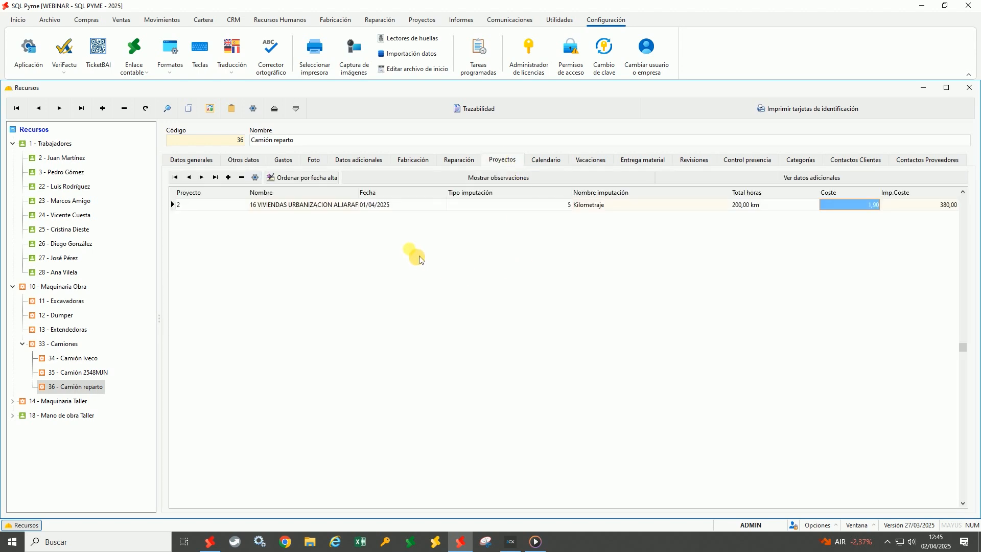
Check the 200,00 km total and the truck's revision counters
{"action": "left_click", "coordinate": [752, 205]}
{"action": "left_click", "coordinate": [693, 160]}
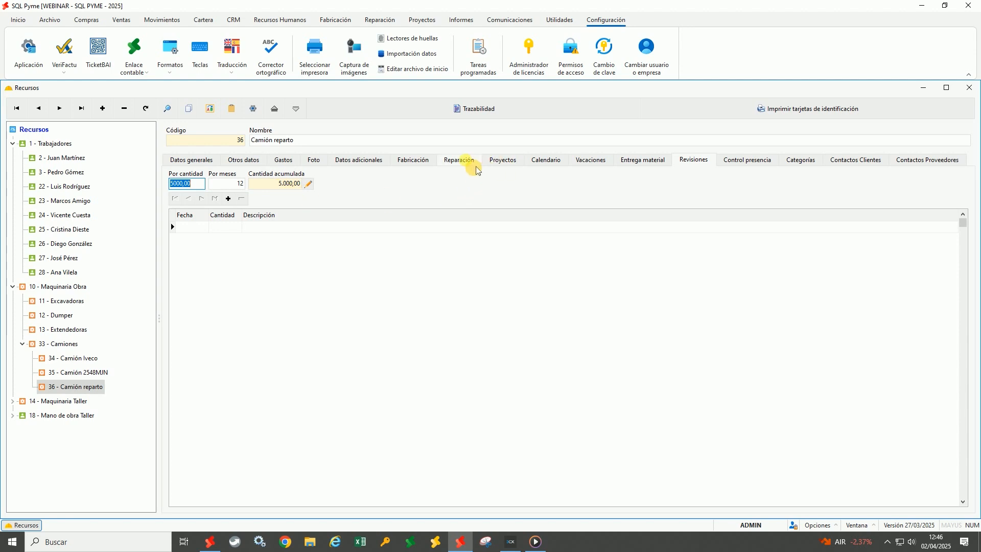
{"action": "left_click", "coordinate": [503, 163]}
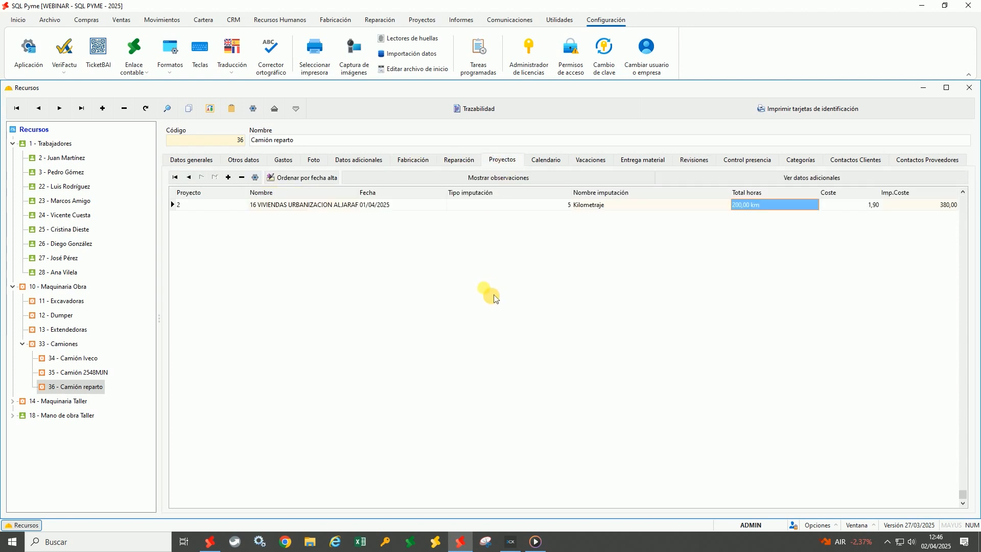
Add a 50 km type 5 entry on project 2 dated 02/04/2025 and refresh revisions to 5.050,00
{"action": "key", "text": "Return"}
{"action": "key", "text": "Return"}
{"action": "key", "text": "Return"}
{"action": "type", "text": "2"}
{"action": "key", "text": "Return"}
{"action": "key", "text": "Return"}
{"action": "type", "text": "02"}
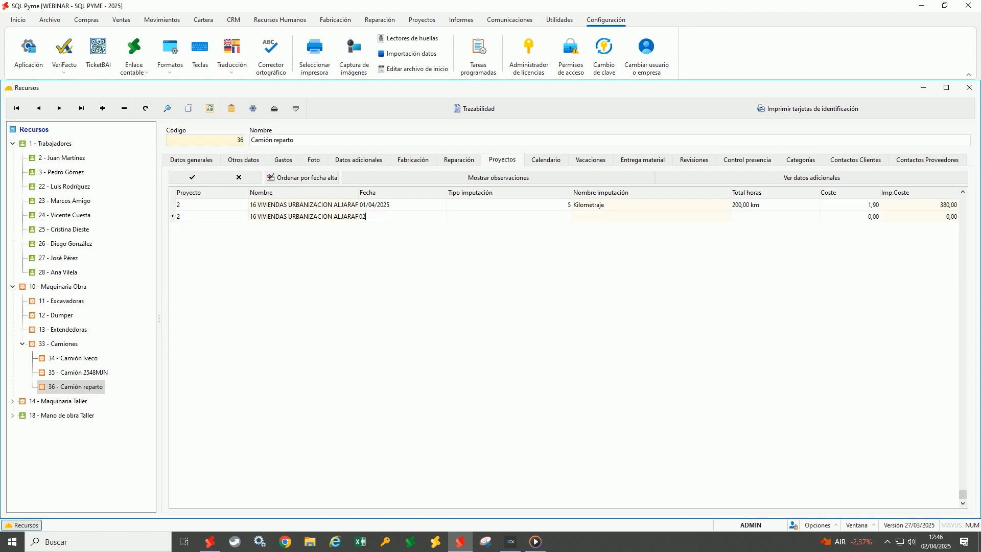
{"action": "key", "text": "Return"}
{"action": "type", "text": "5"}
{"action": "key", "text": "Return"}
{"action": "key", "text": "Return"}
{"action": "type", "text": "50"}
{"action": "key", "text": "Return"}
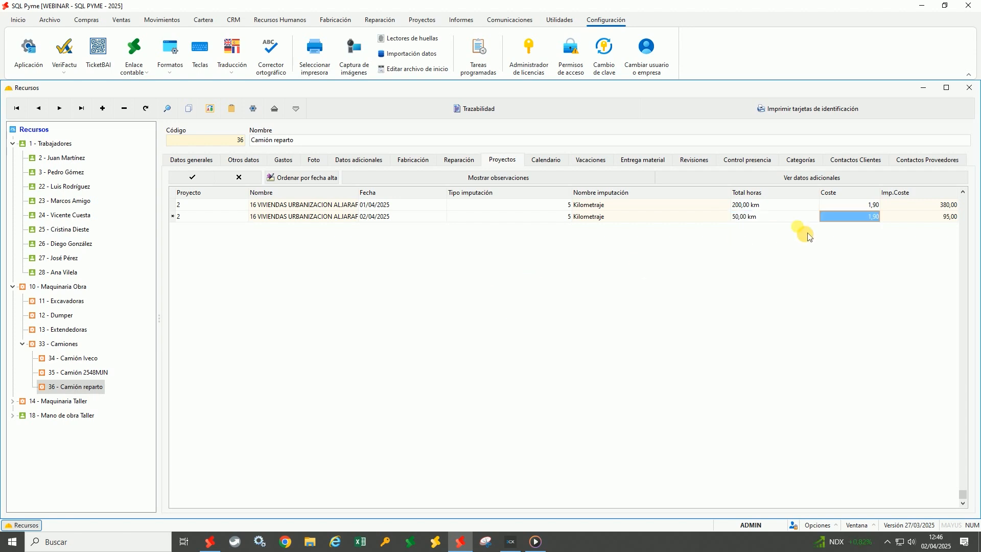
{"action": "left_click", "coordinate": [203, 178]}
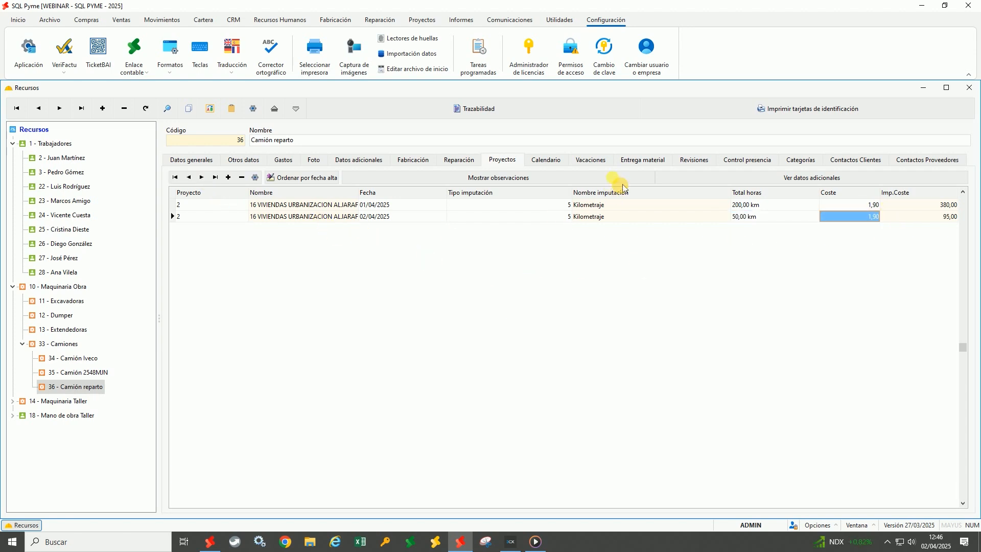
{"action": "left_click", "coordinate": [688, 160]}
{"action": "left_click", "coordinate": [146, 109]}
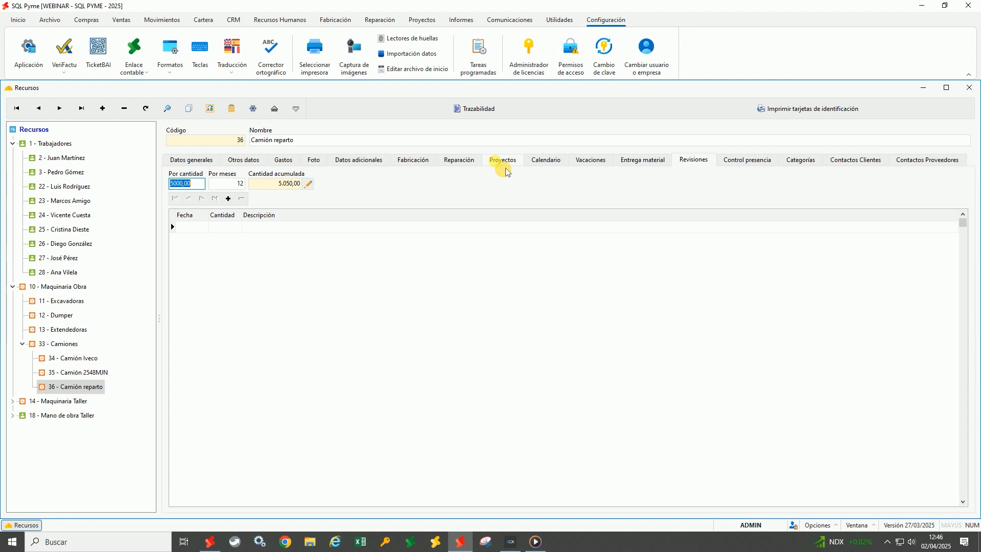
Open Revisiones de recursos from the Proyectos ribbon's Recursos menu
{"action": "left_click", "coordinate": [432, 23]}
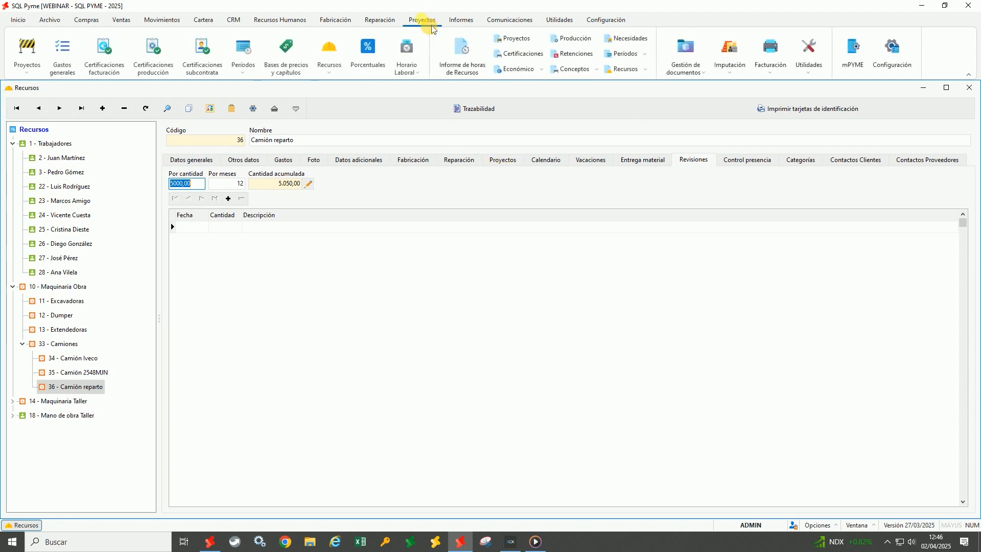
{"action": "left_click", "coordinate": [343, 78]}
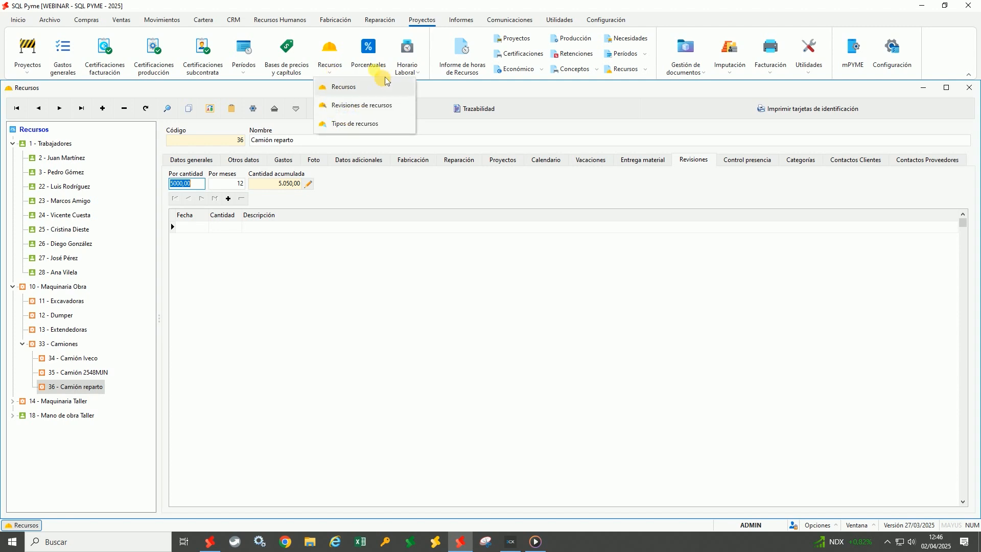
{"action": "left_click", "coordinate": [380, 20]}
{"action": "left_click", "coordinate": [321, 74]}
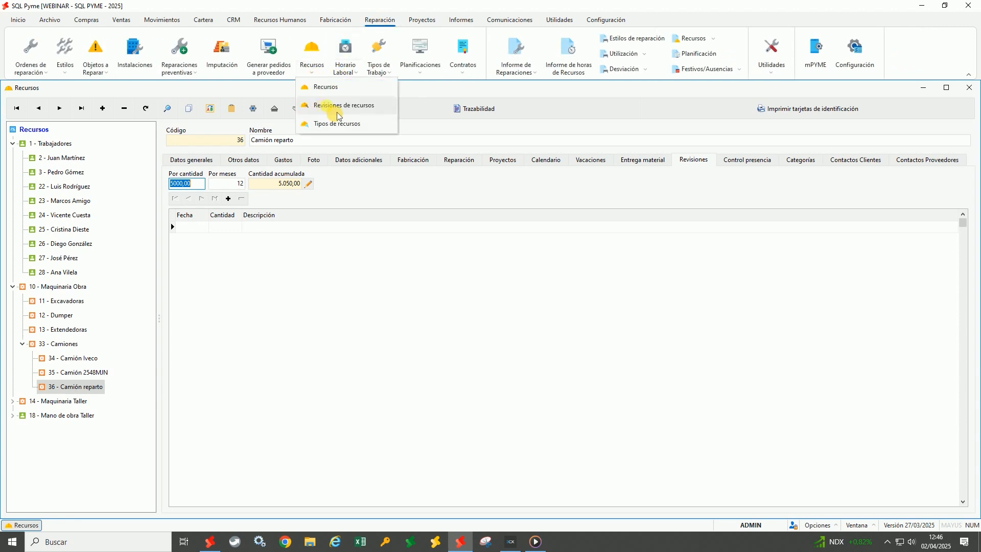
{"action": "left_click", "coordinate": [335, 20]}
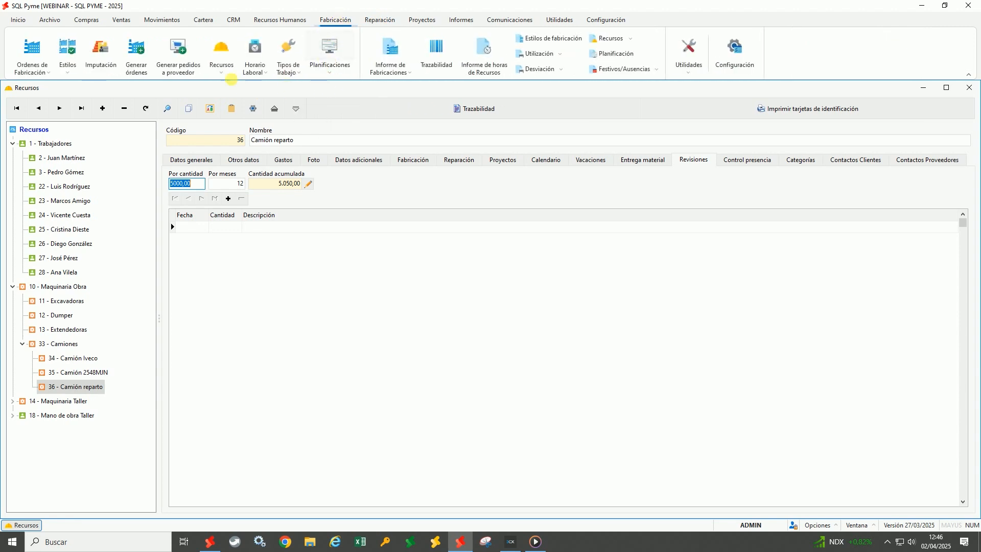
{"action": "left_click", "coordinate": [221, 71]}
{"action": "left_click", "coordinate": [423, 21]}
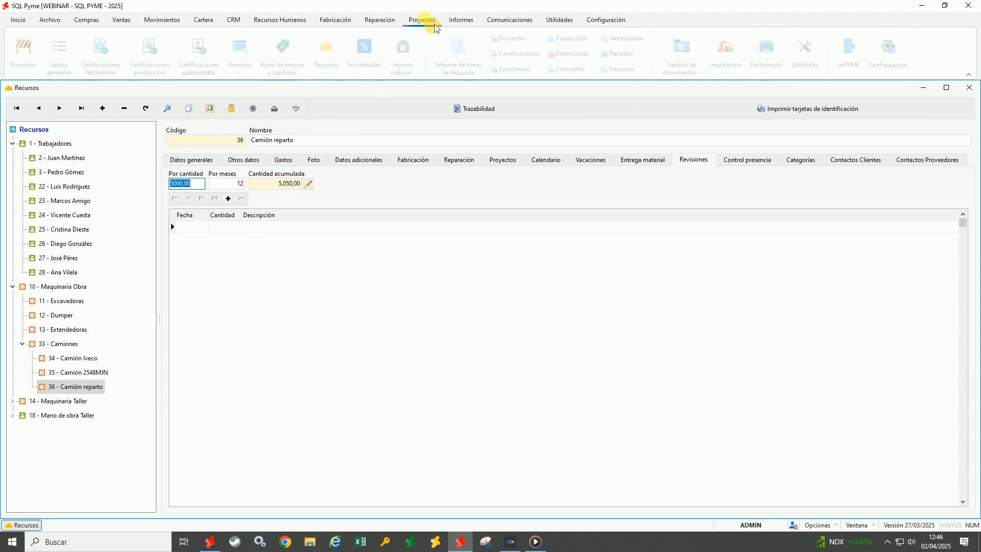
{"action": "left_click", "coordinate": [331, 71]}
{"action": "left_click", "coordinate": [356, 108]}
Include all resources and calculate revisions for trucks 34, 35 and 36
{"action": "left_click_drag", "start_coordinate": [463, 231], "coordinate": [695, 122]}
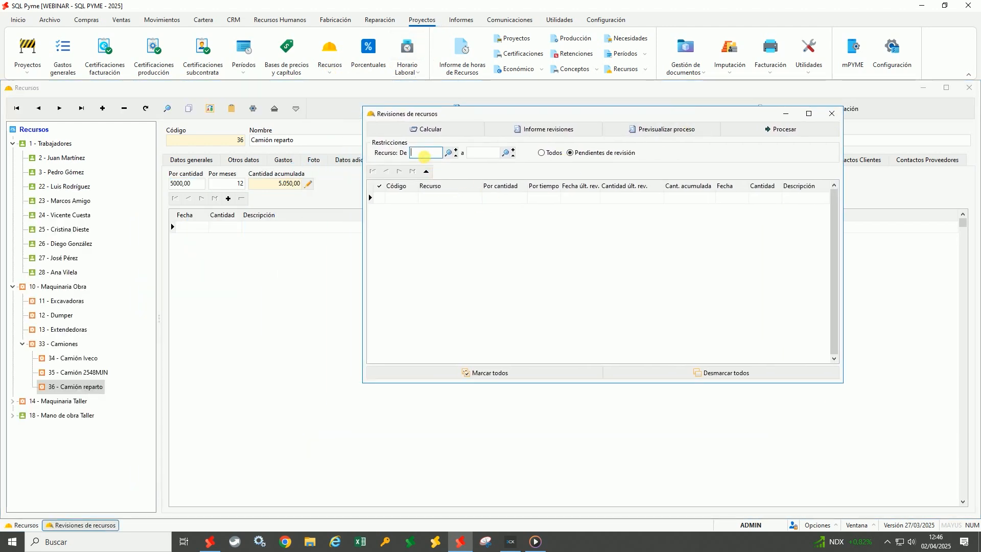
{"action": "left_click", "coordinate": [479, 154]}
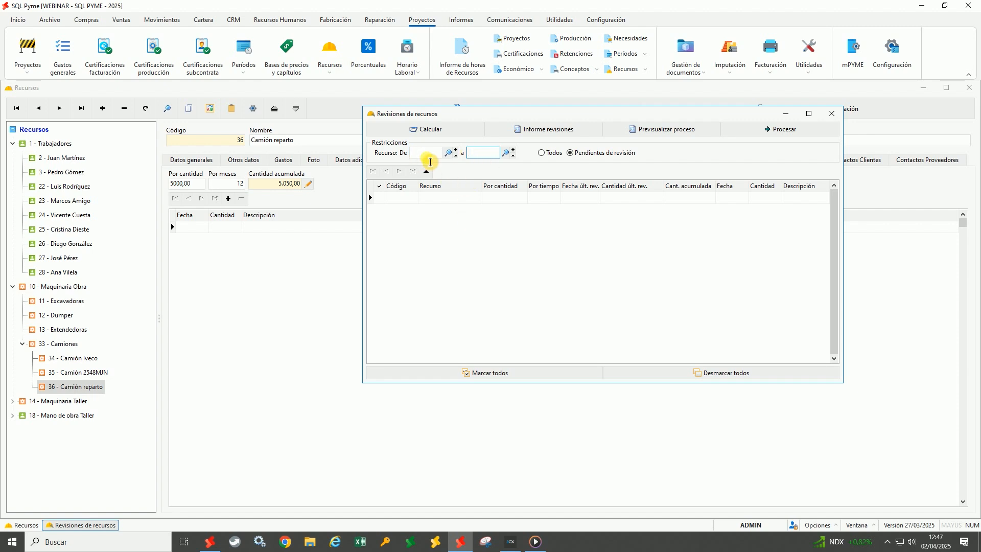
{"action": "left_click", "coordinate": [541, 153]}
{"action": "left_click", "coordinate": [439, 131]}
{"action": "left_click", "coordinate": [440, 199]}
{"action": "left_click", "coordinate": [442, 210]}
{"action": "left_click", "coordinate": [444, 223]}
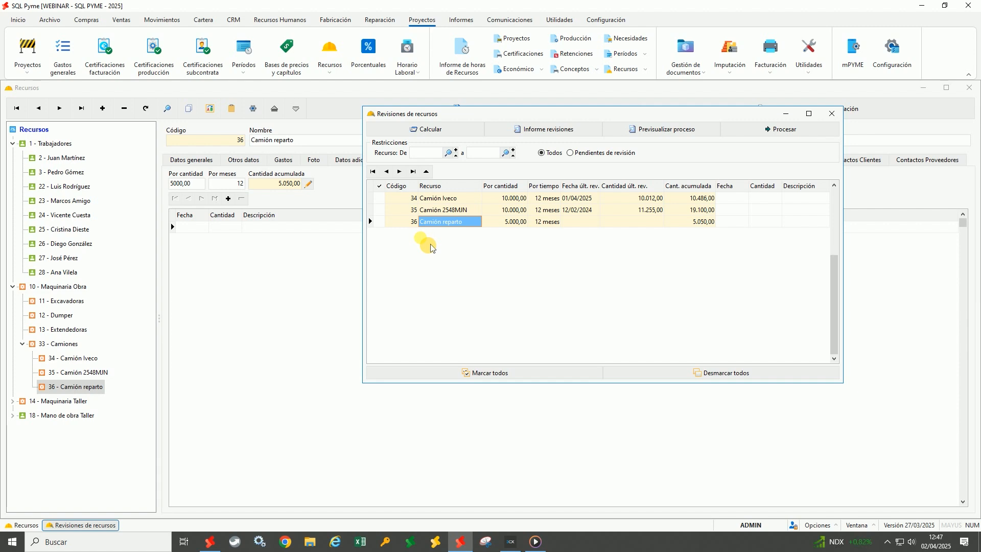
Review the thresholds and accumulated quantities (19.100,00, 5.050,00), then preview the revisions report
{"action": "left_click", "coordinate": [517, 199]}
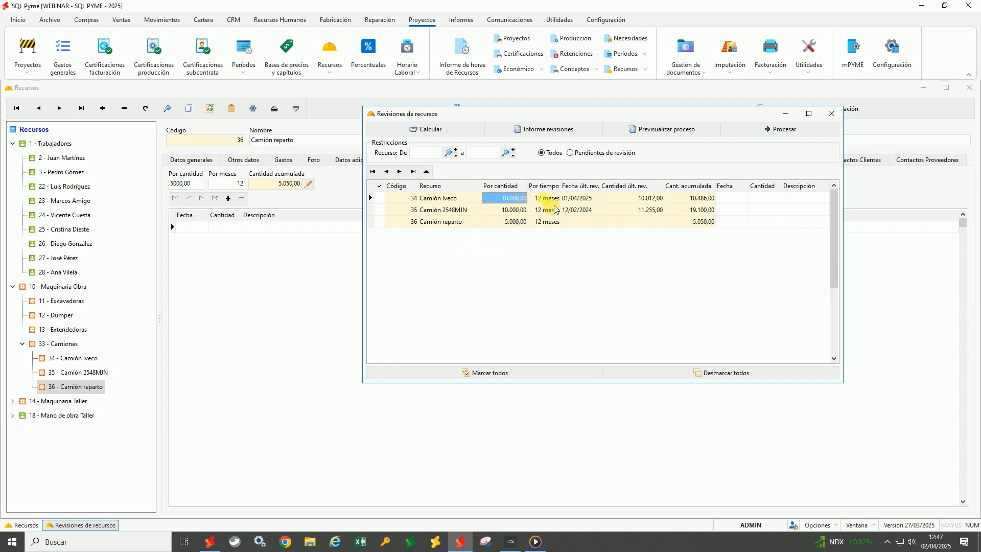
{"action": "key", "text": "Tab"}
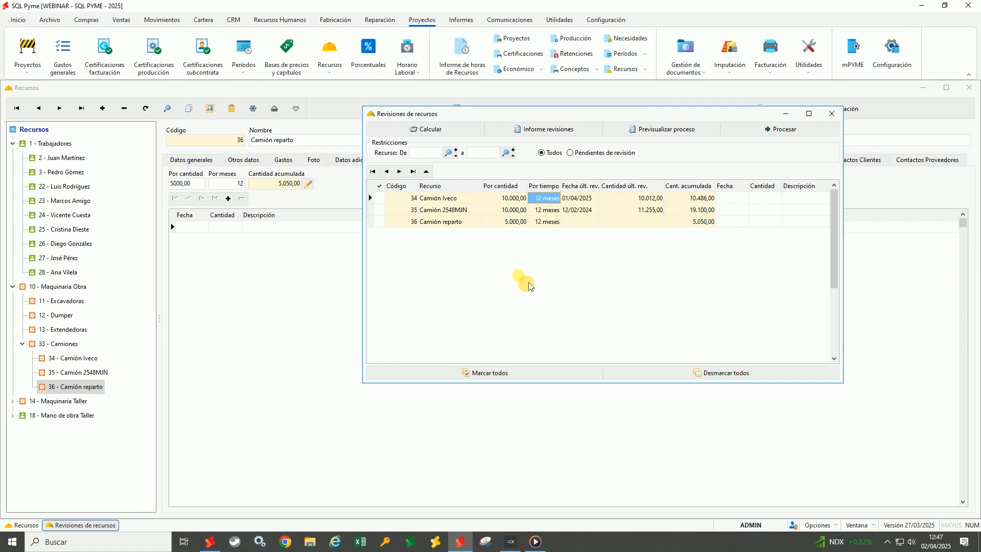
{"action": "left_click", "coordinate": [580, 209]}
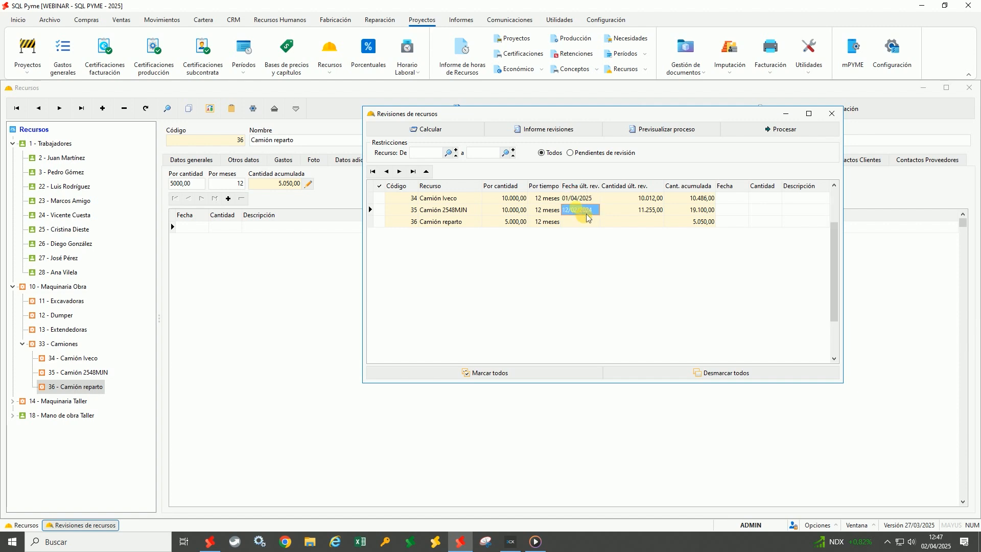
{"action": "left_click", "coordinate": [634, 212]}
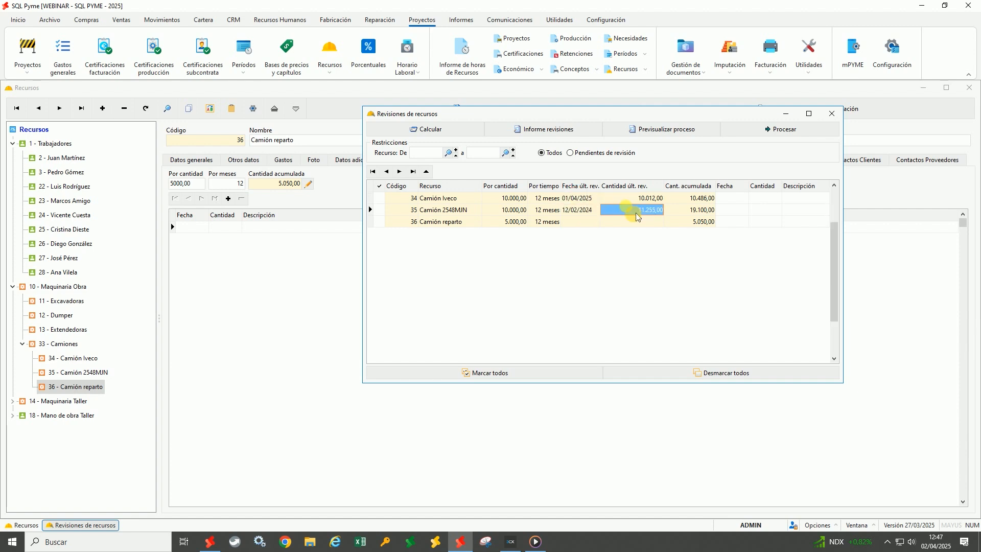
{"action": "left_click", "coordinate": [705, 212]}
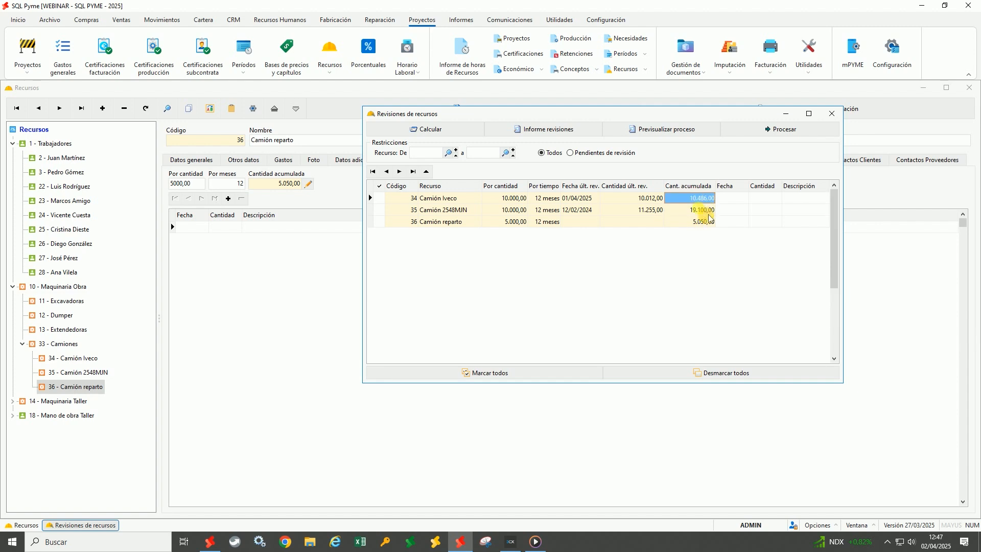
{"action": "left_click", "coordinate": [704, 223]}
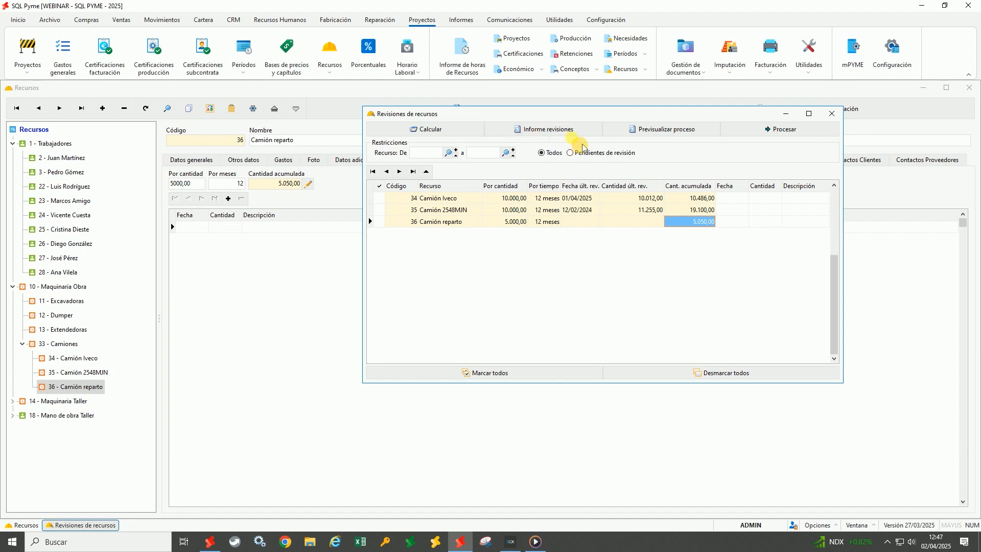
{"action": "left_click", "coordinate": [572, 130]}
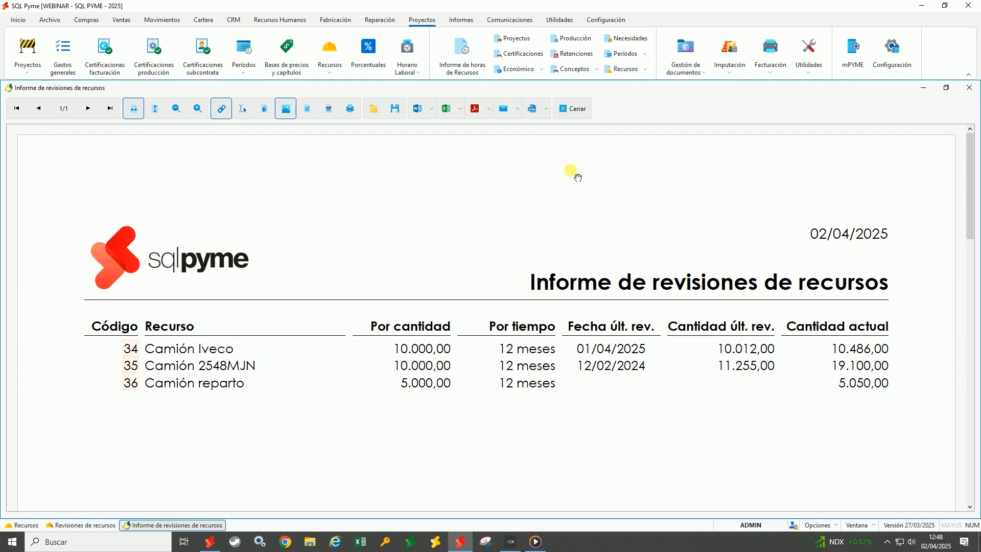
{"action": "left_click", "coordinate": [573, 109]}
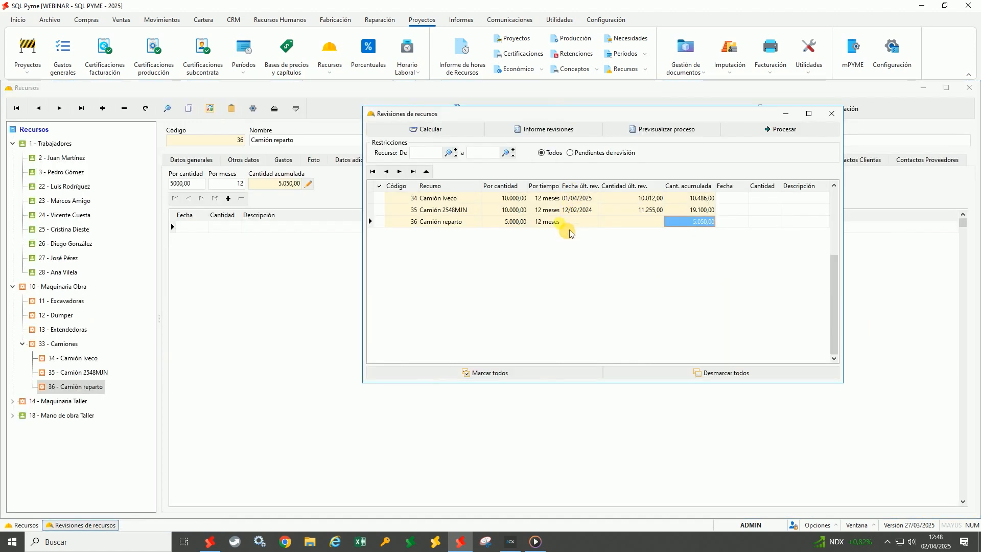
Limit the list to Pendientes de revisión, recalculate, and review Camión reparto's quantities
{"action": "left_click", "coordinate": [570, 152]}
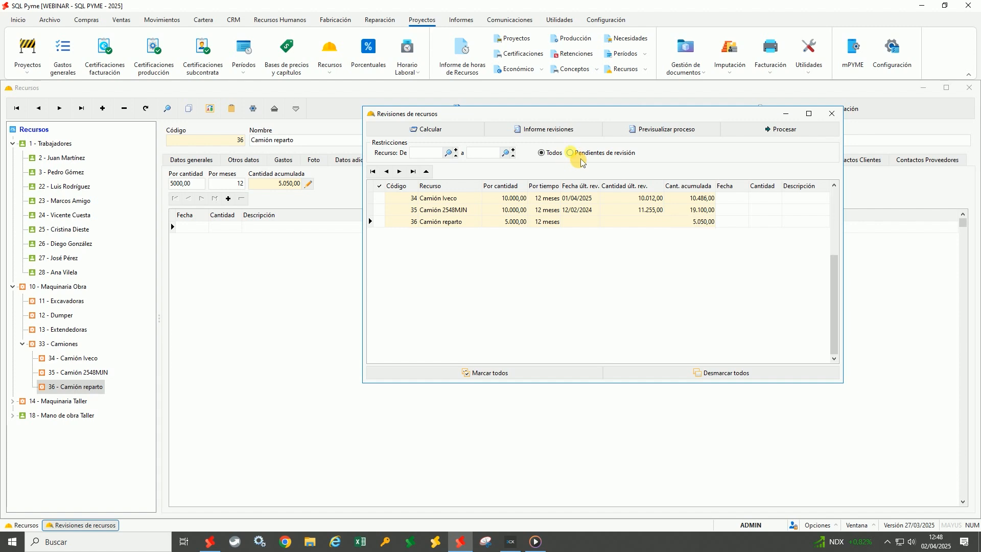
{"action": "left_click", "coordinate": [444, 130]}
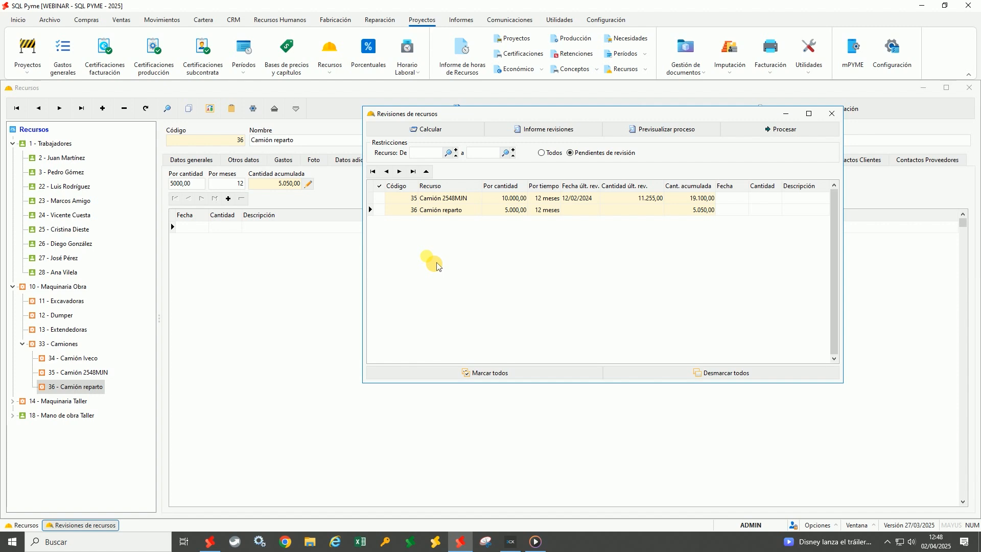
{"action": "left_click", "coordinate": [461, 214]}
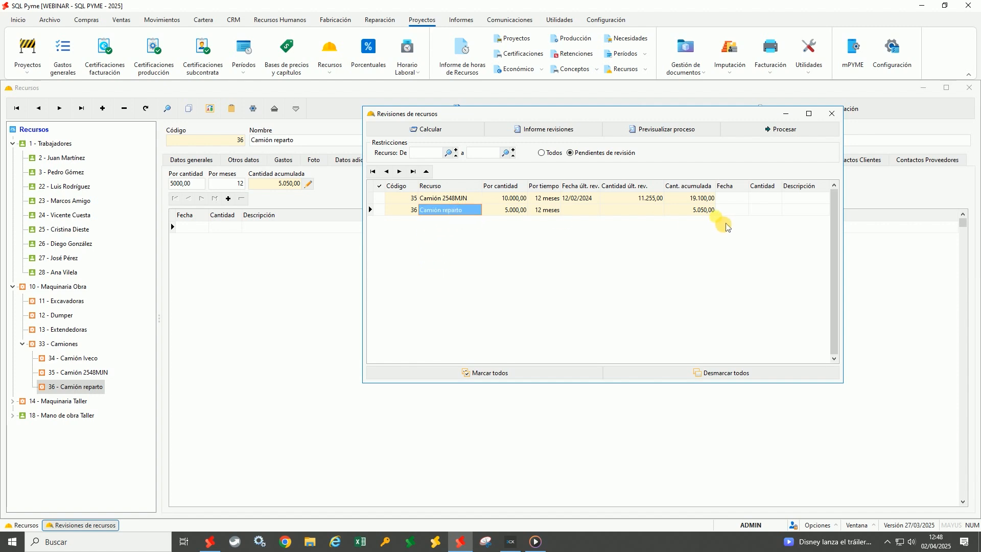
{"action": "left_click", "coordinate": [702, 219]}
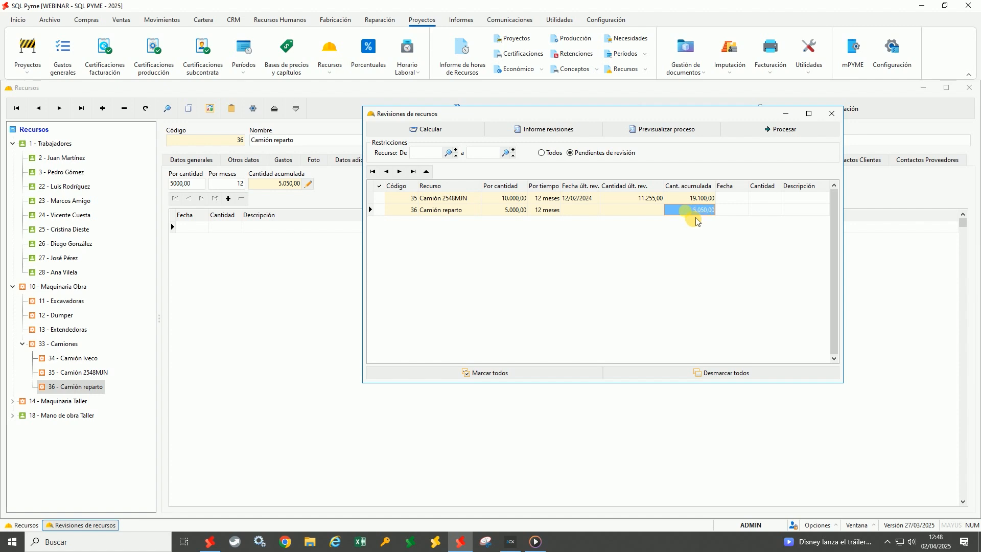
{"action": "left_click", "coordinate": [517, 215]}
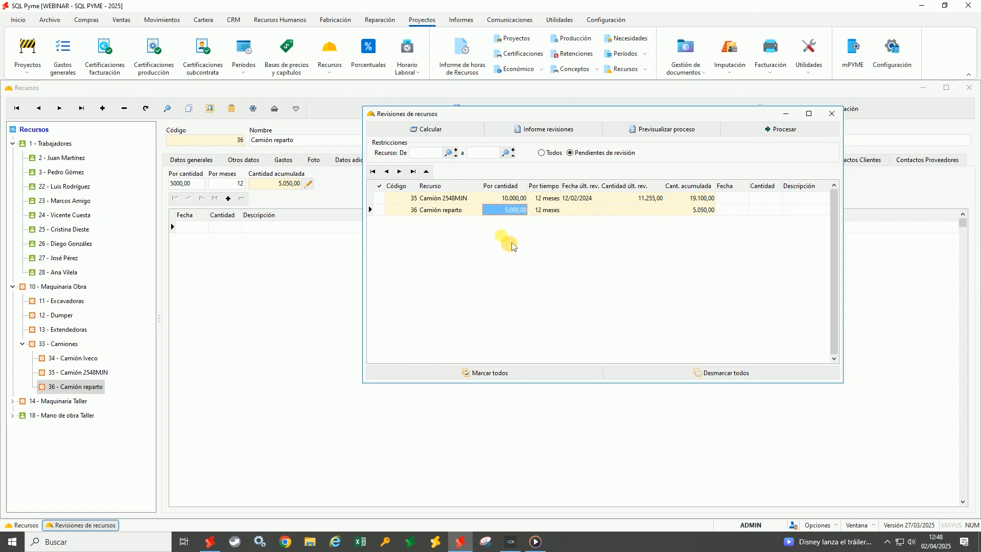
{"action": "left_click", "coordinate": [690, 213]}
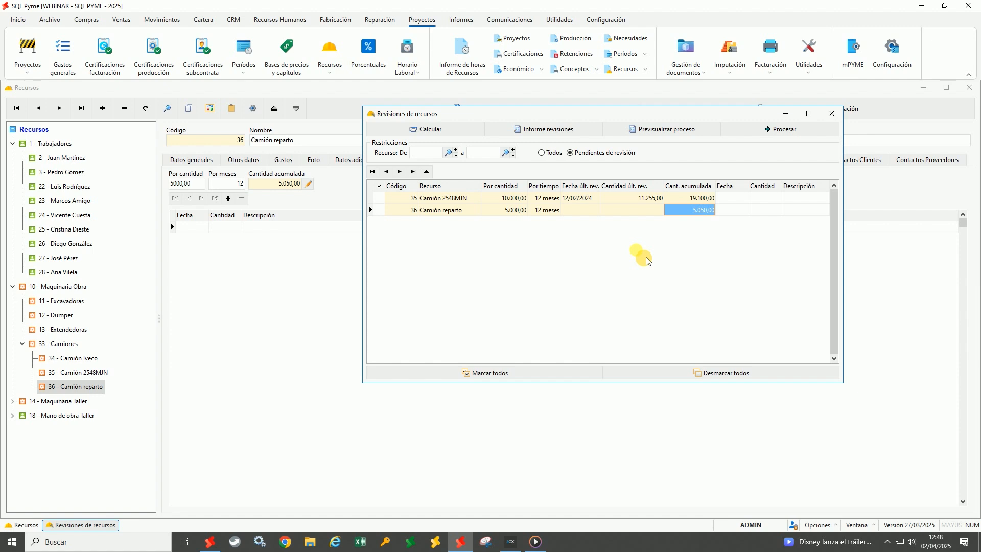
{"action": "left_click", "coordinate": [480, 202]}
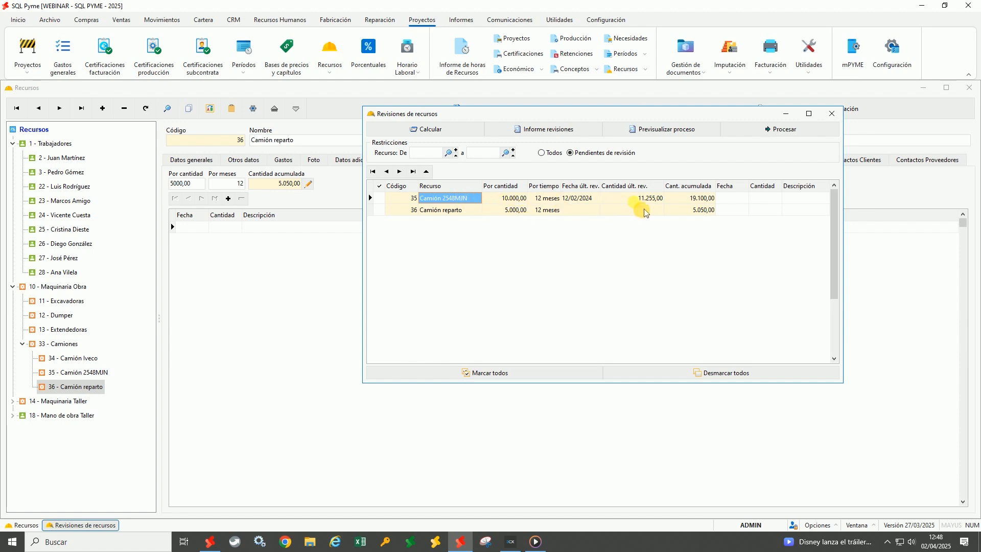
{"action": "left_click", "coordinate": [702, 203]}
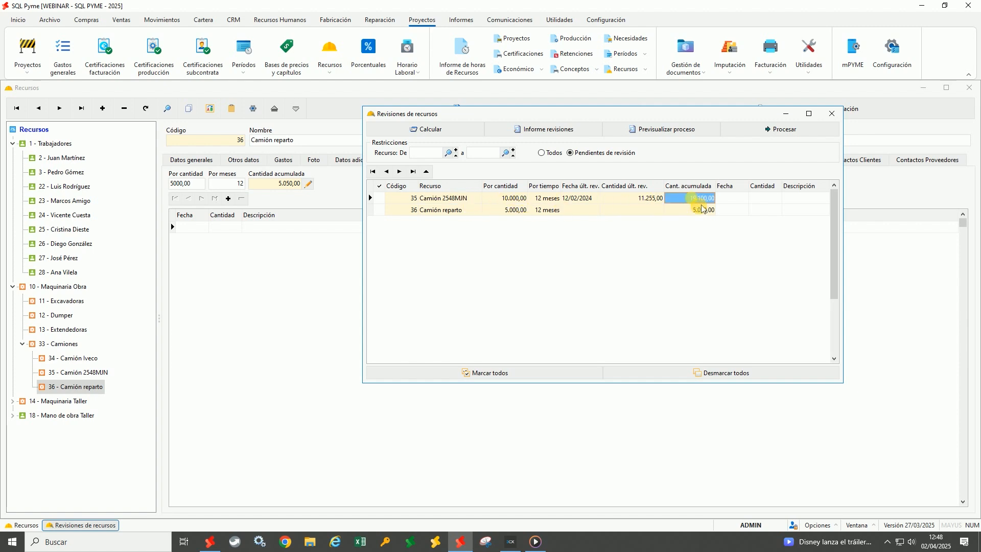
{"action": "left_click", "coordinate": [513, 199]}
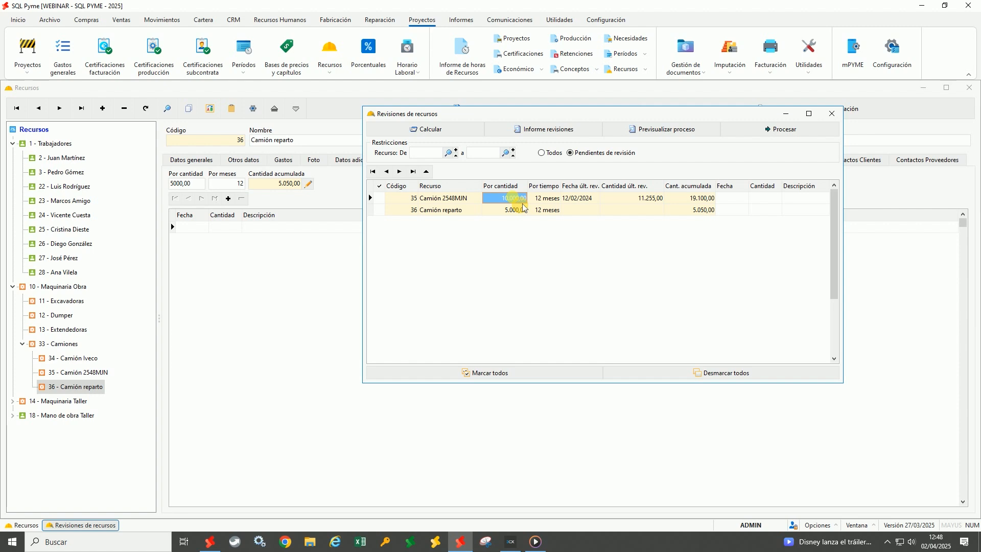
{"action": "left_click", "coordinate": [701, 199]}
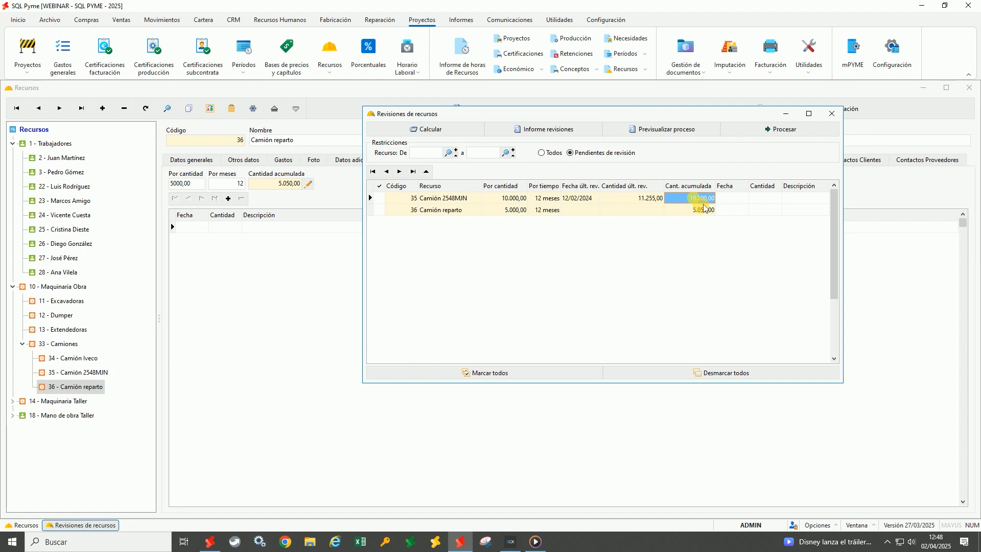
{"action": "left_click", "coordinate": [557, 202]}
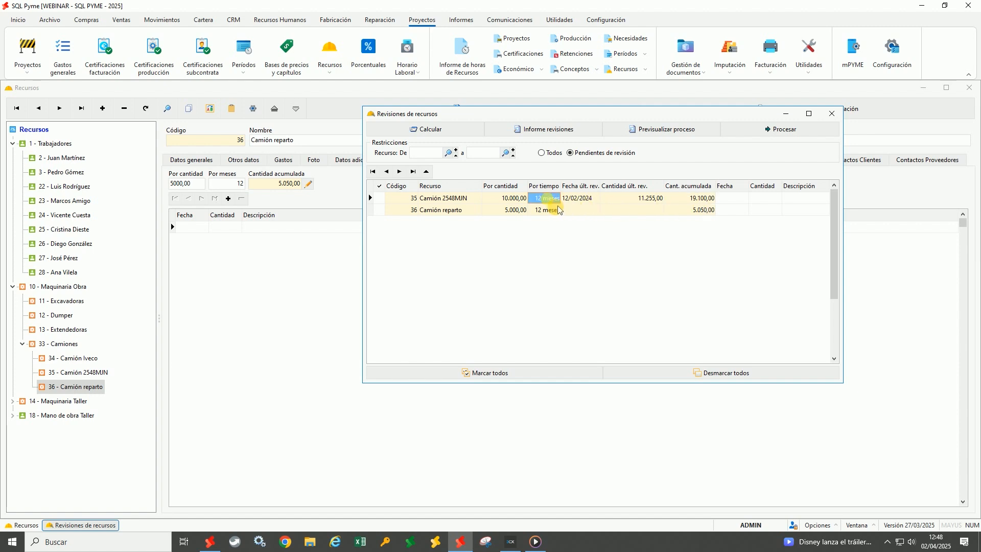
{"action": "left_click", "coordinate": [582, 203]}
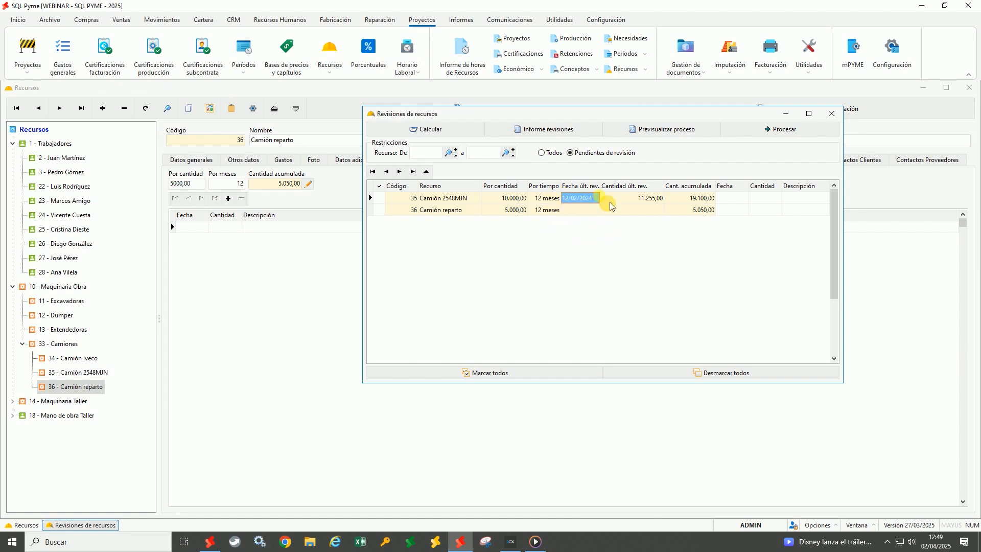
Mark trucks 35 and 36 for revision dated 02/04/2025 and preview the process result
{"action": "left_click", "coordinate": [380, 198]}
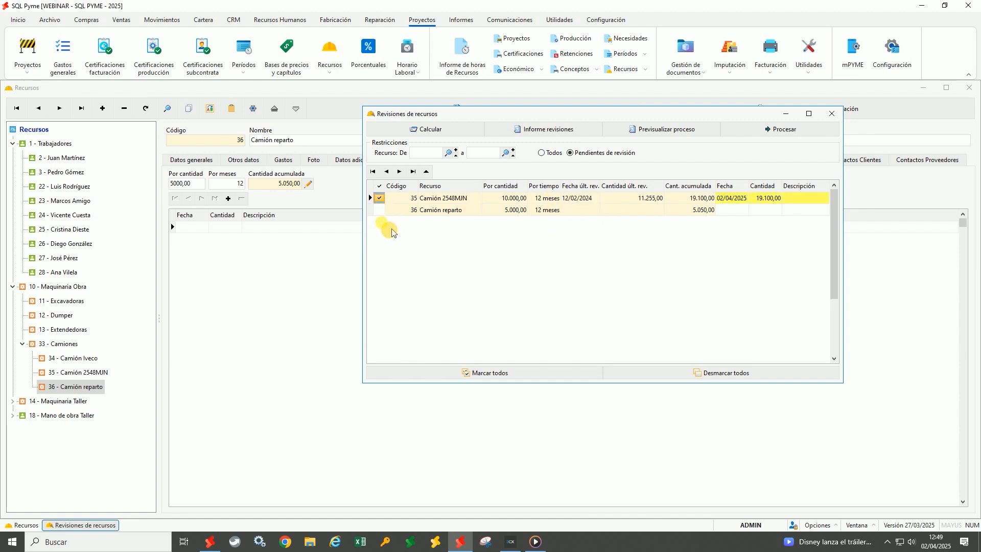
{"action": "left_click", "coordinate": [380, 210]}
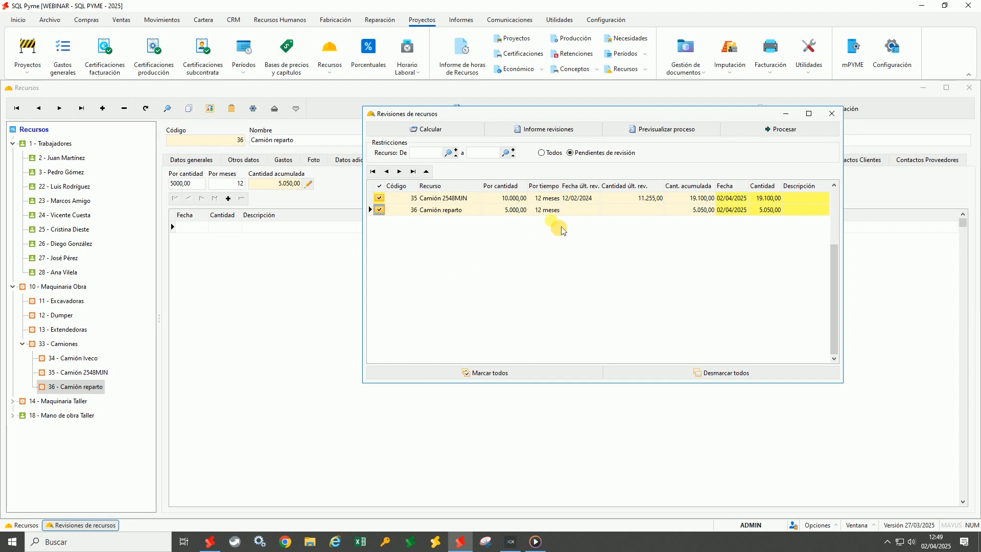
{"action": "left_click", "coordinate": [661, 139]}
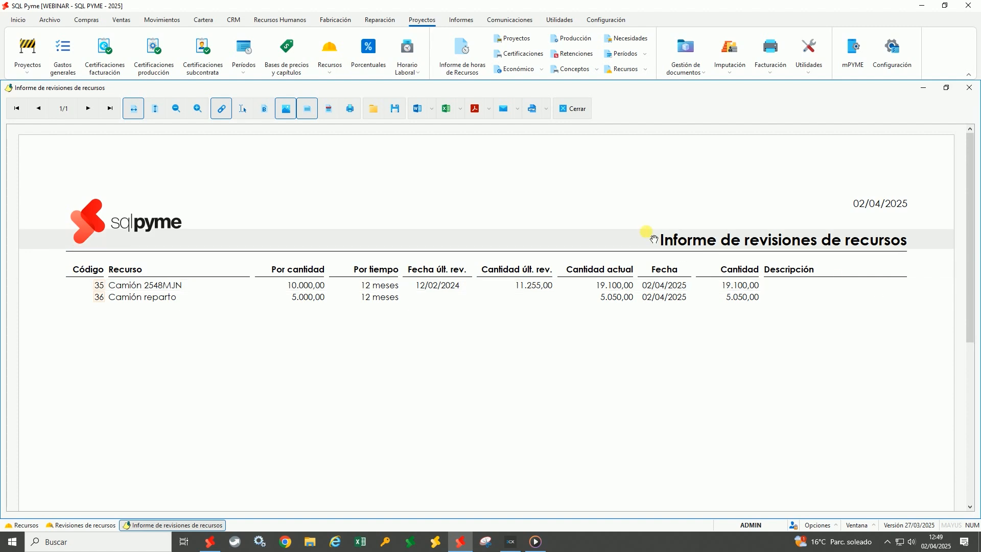
{"action": "left_click", "coordinate": [575, 108]}
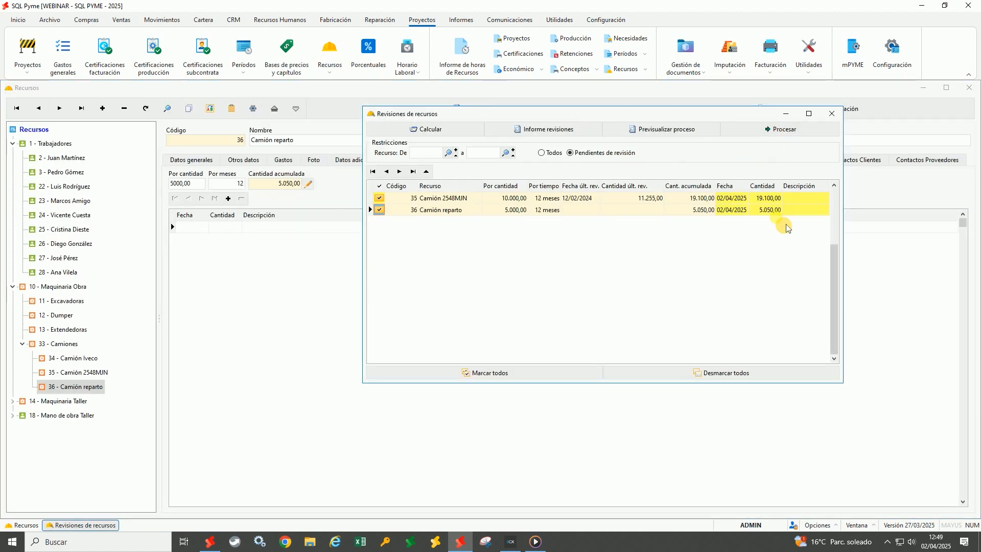
{"action": "left_click", "coordinate": [733, 201]}
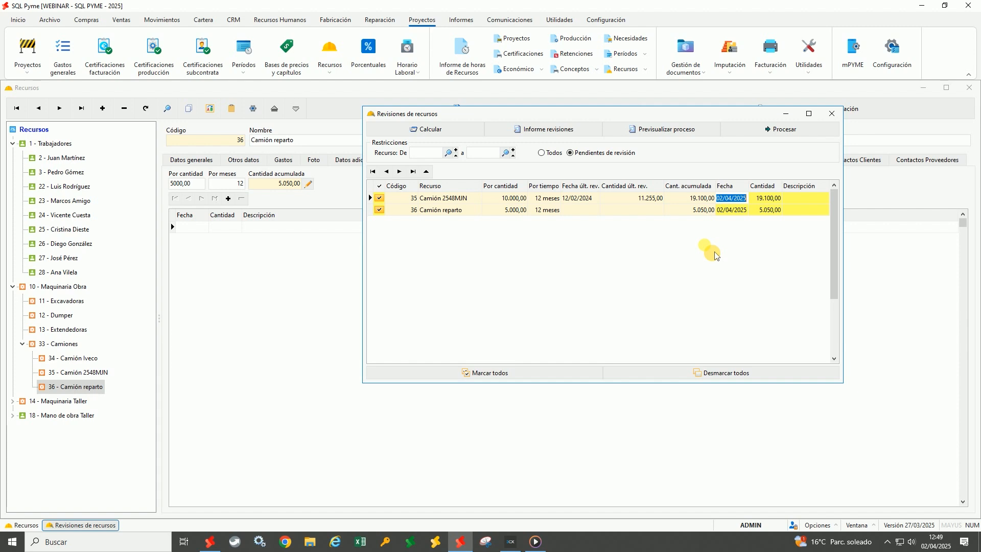
Describe both truck revisions as 'Mantenimiento', process them, and close the resulting report
{"action": "key", "text": "Tab"}
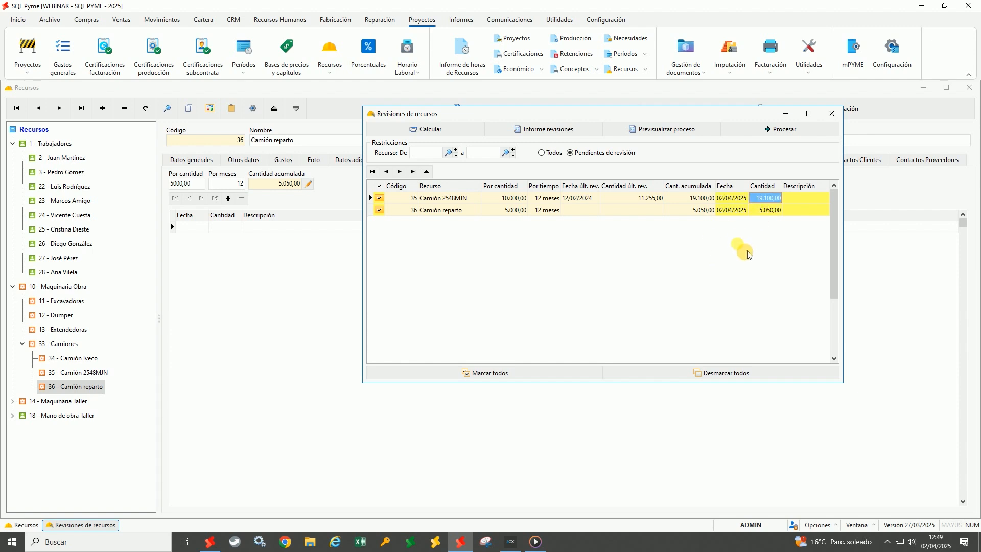
{"action": "left_click", "coordinate": [805, 199]}
{"action": "type", "text": "Mante"}
{"action": "key", "text": "BackSpace"}
{"action": "key", "text": "BackSpace"}
{"action": "type", "text": "ntenimiento"}
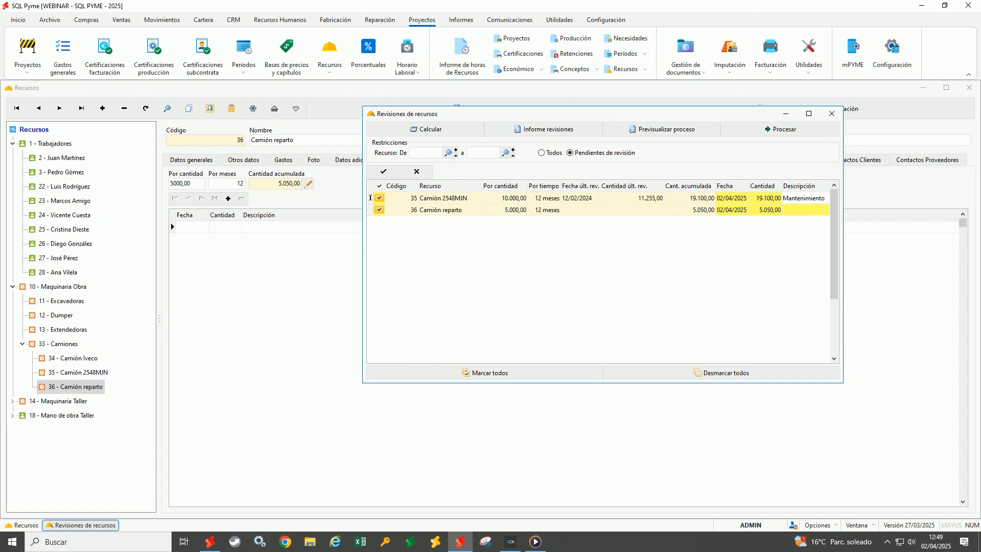
{"action": "left_click", "coordinate": [811, 210]}
{"action": "type", "text": "Mantenimiento"}
{"action": "key", "text": "Up"}
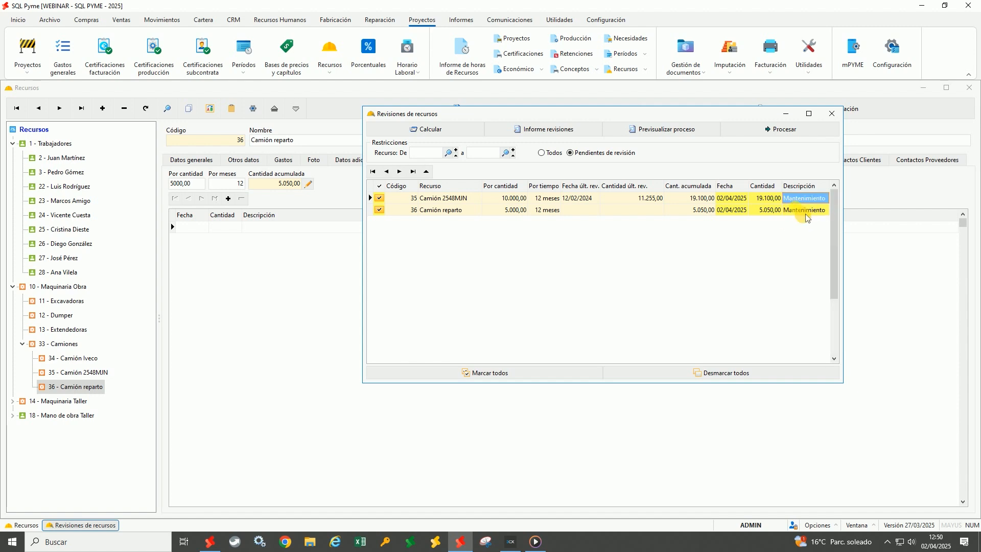
{"action": "left_click", "coordinate": [795, 138]}
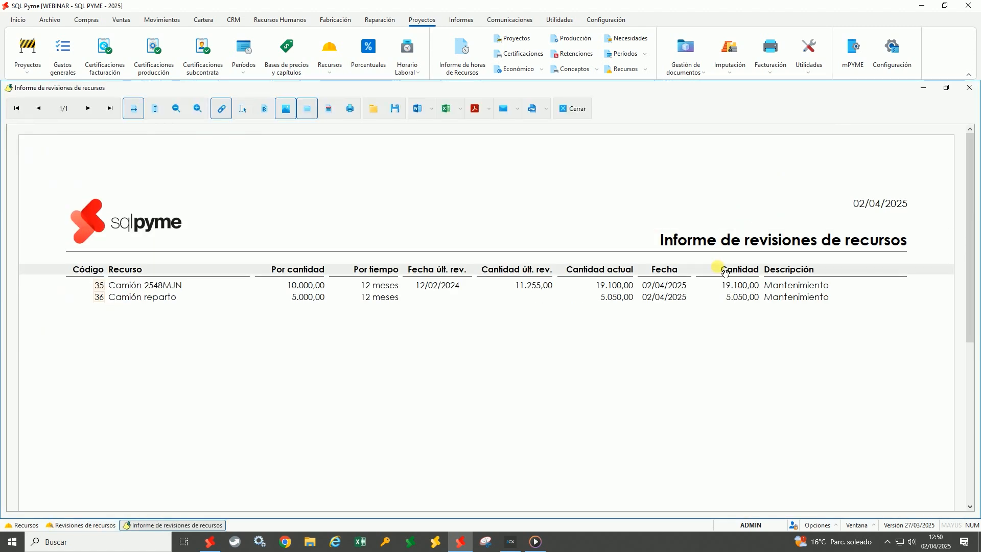
{"action": "left_click", "coordinate": [581, 110]}
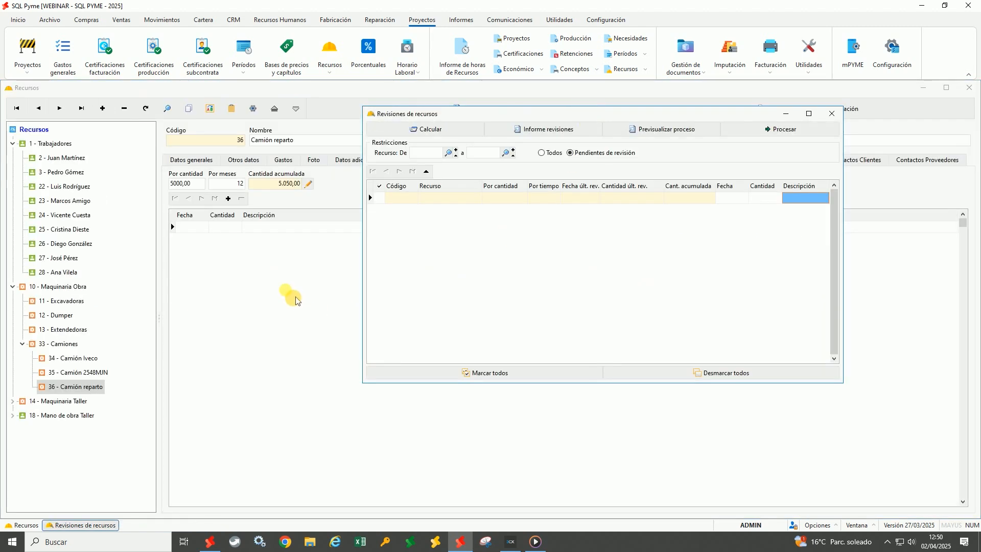
Reload the truck's resource record to show the new 5.050,00 Mantenimiento revision
{"action": "left_click", "coordinate": [293, 295]}
{"action": "left_click", "coordinate": [146, 108]}
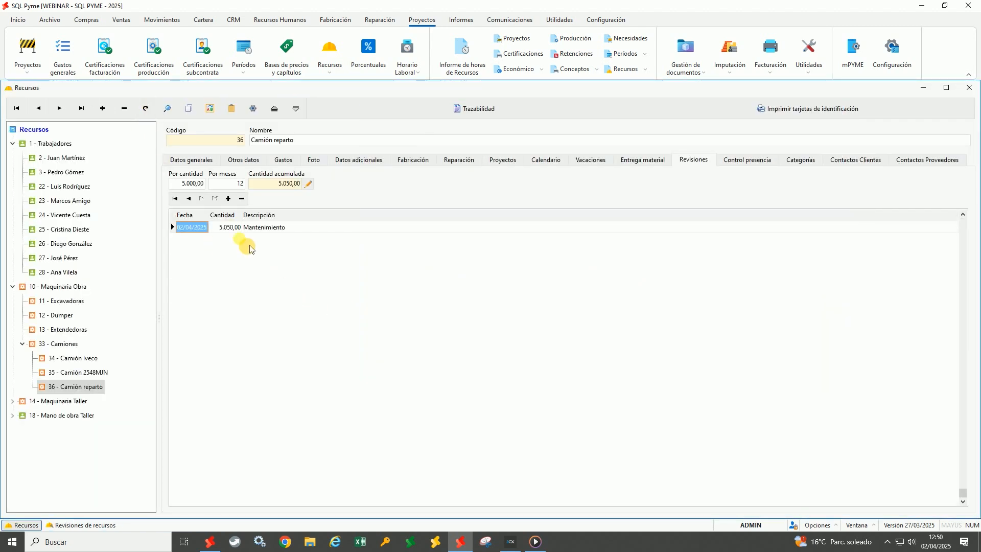
{"action": "key", "text": "Tab"}
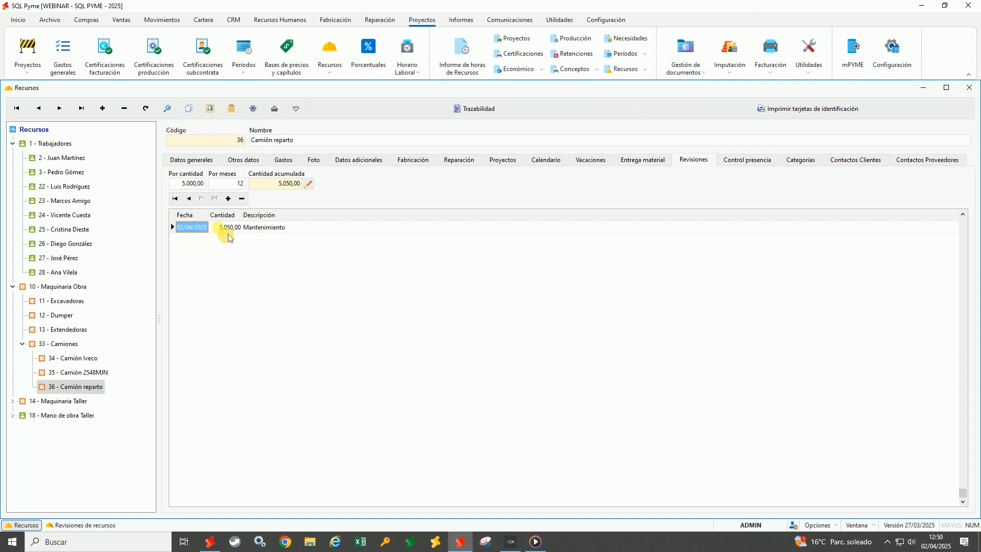
{"action": "key", "text": "Tab"}
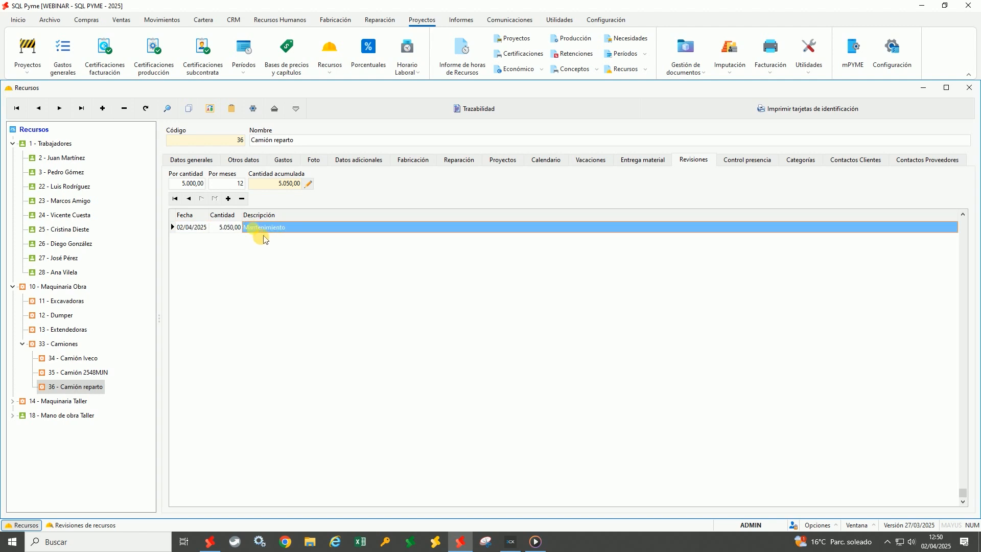
Check the revision histories of trucks 34 and 35, then open Revisiones de recursos
{"action": "left_click", "coordinate": [81, 376]}
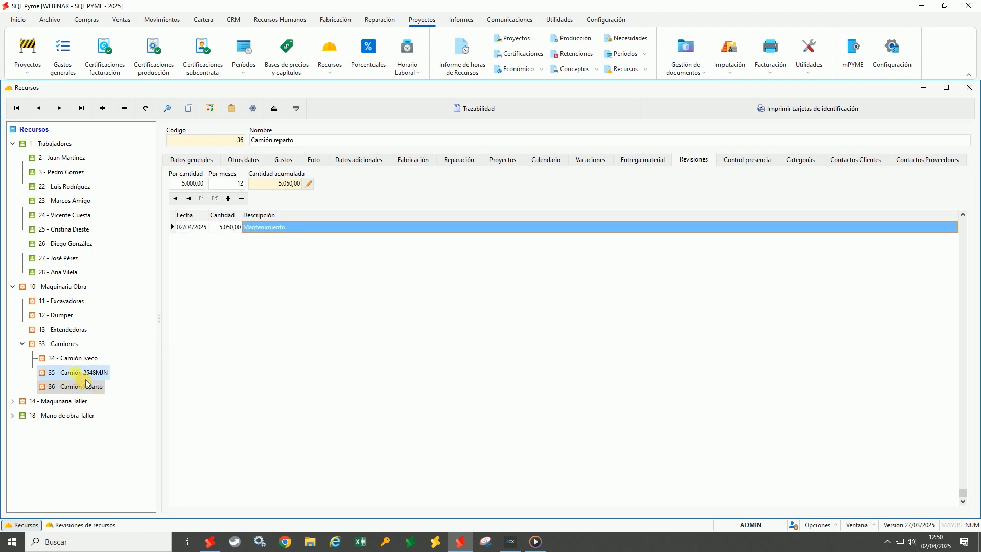
{"action": "left_click", "coordinate": [76, 359]}
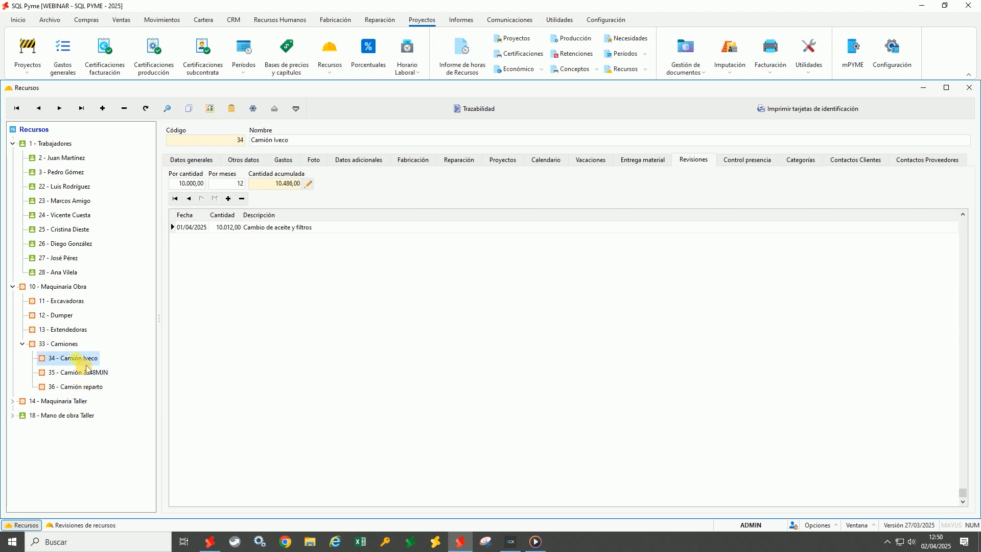
{"action": "left_click", "coordinate": [82, 375]}
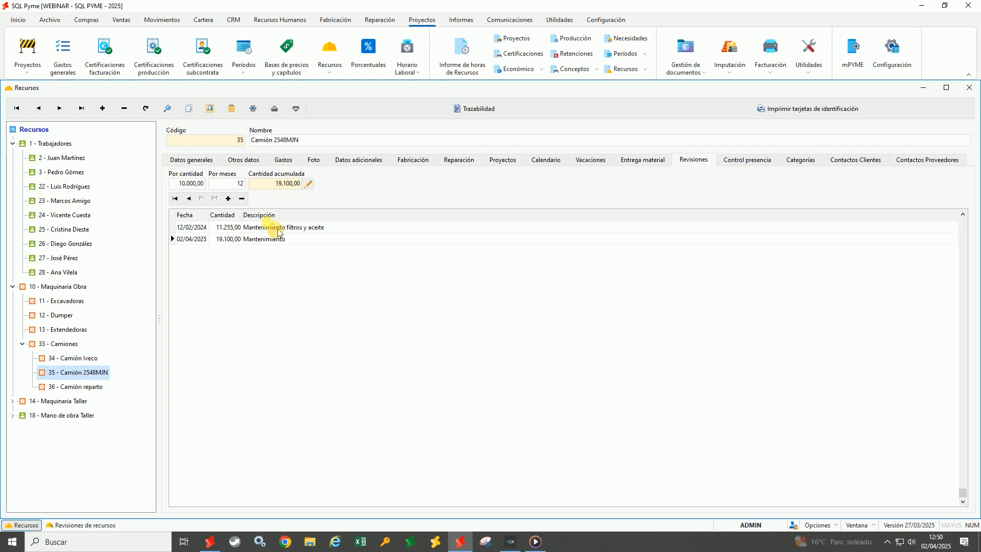
{"action": "left_click", "coordinate": [332, 69]}
{"action": "left_click", "coordinate": [344, 108]}
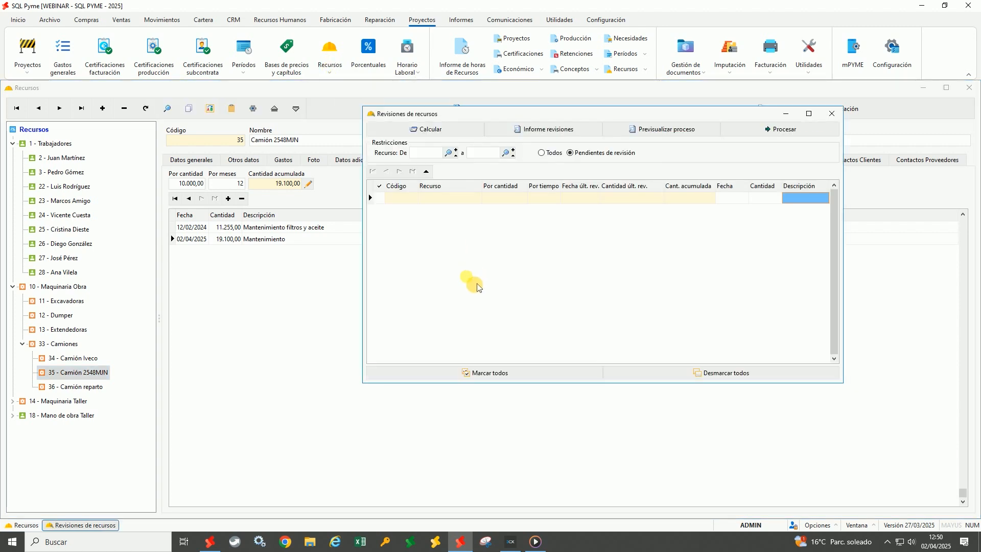
Calculate revisions for resource range 35 to 35 with Todos selected
{"action": "type", "text": "35"}
{"action": "key", "text": "Tab"}
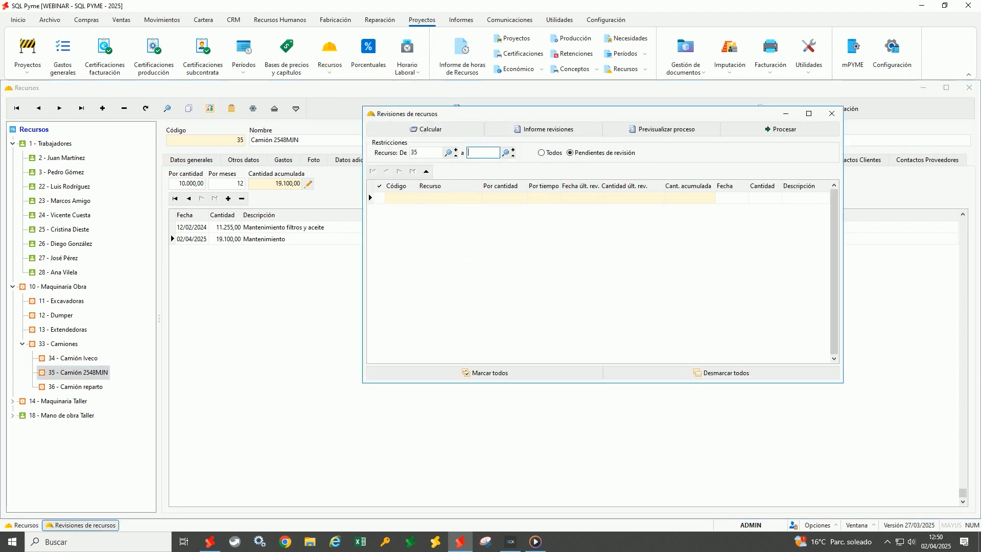
{"action": "type", "text": "35"}
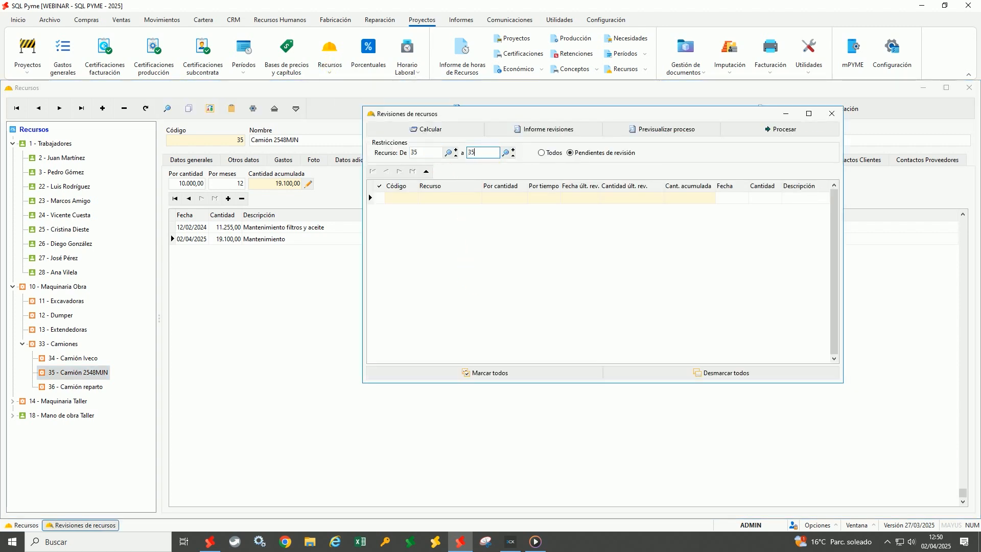
{"action": "left_click", "coordinate": [542, 153]}
{"action": "left_click", "coordinate": [429, 130]}
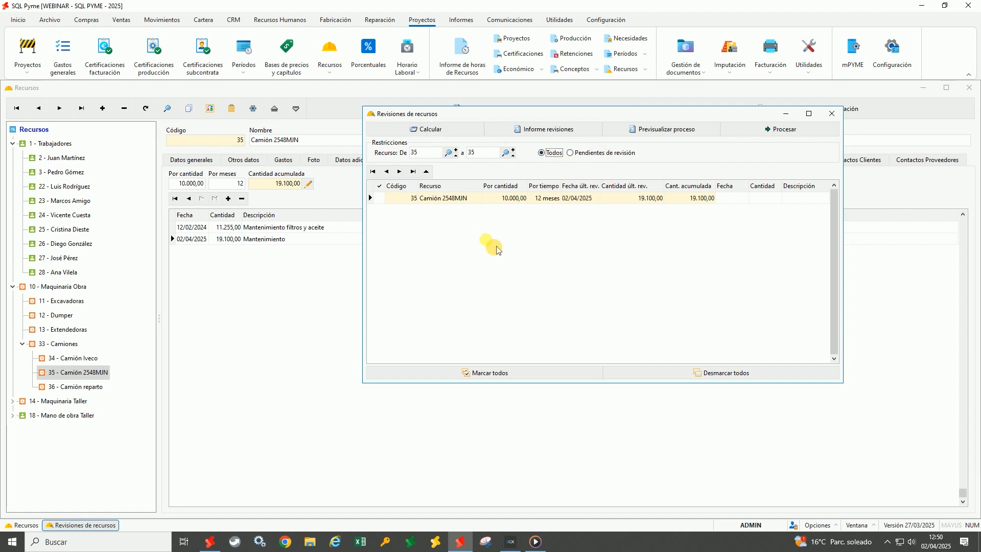
Mark truck 35, try Informe revisiones, unmark it, then preview and close the report
{"action": "left_click", "coordinate": [379, 198]}
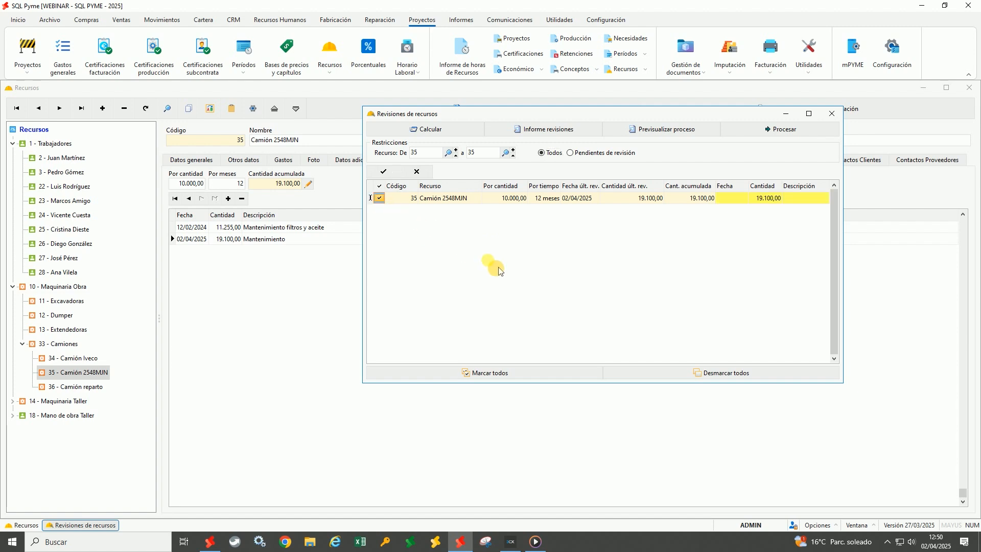
{"action": "left_click", "coordinate": [543, 131]}
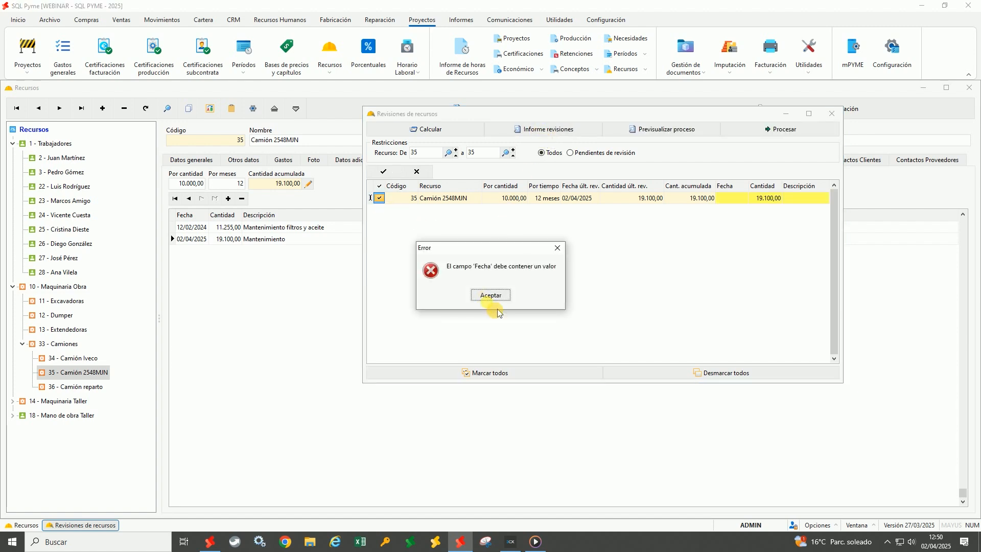
{"action": "left_click", "coordinate": [492, 296]}
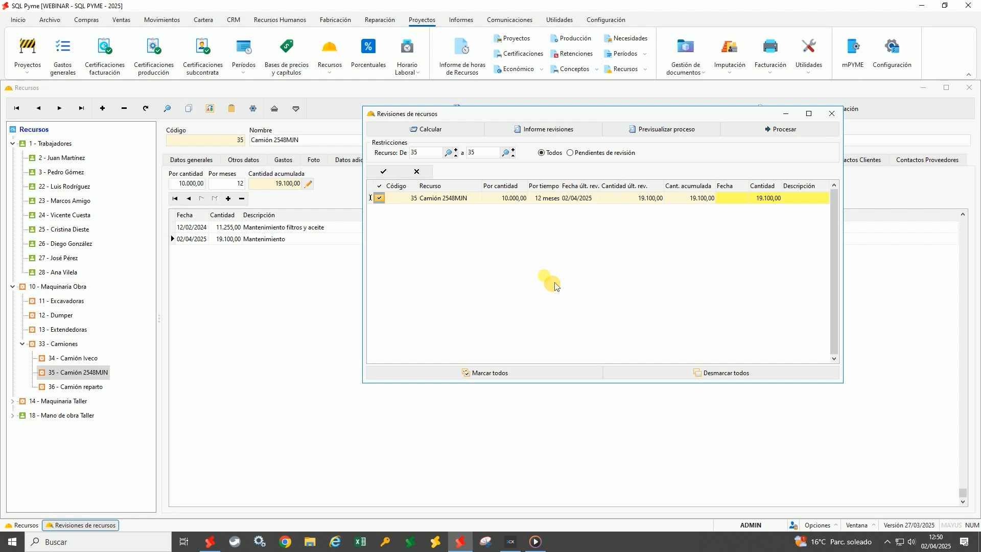
{"action": "left_click", "coordinate": [392, 203]}
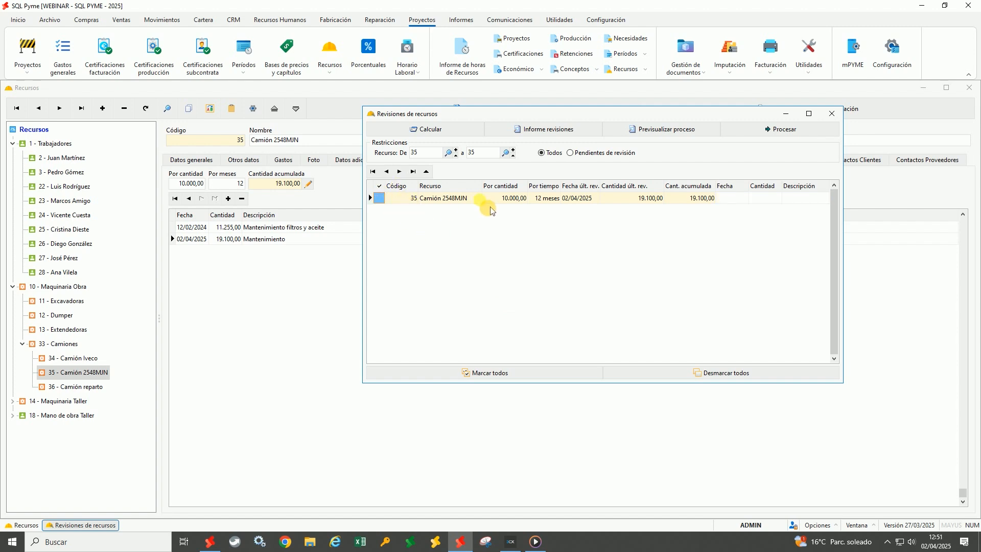
{"action": "left_click", "coordinate": [533, 130]}
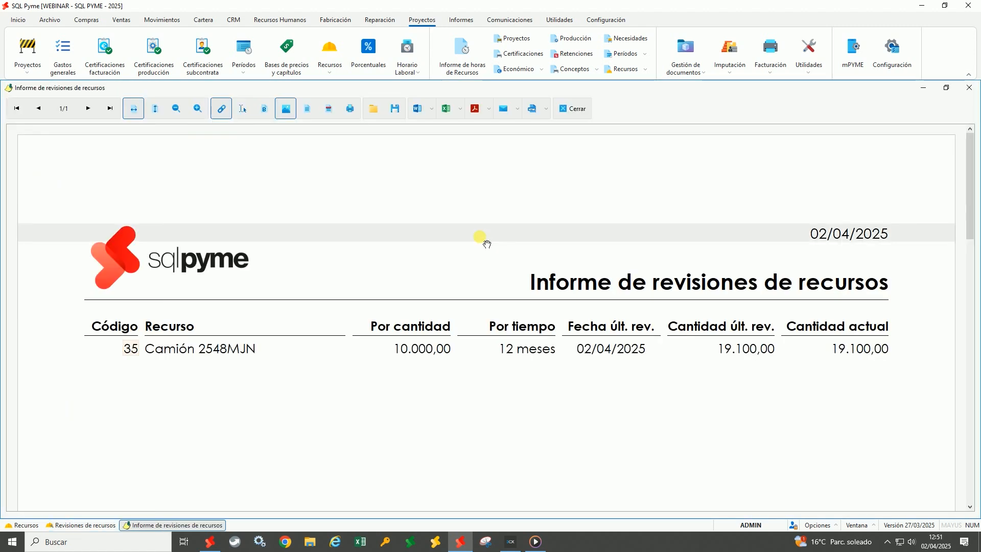
{"action": "left_click", "coordinate": [570, 108]}
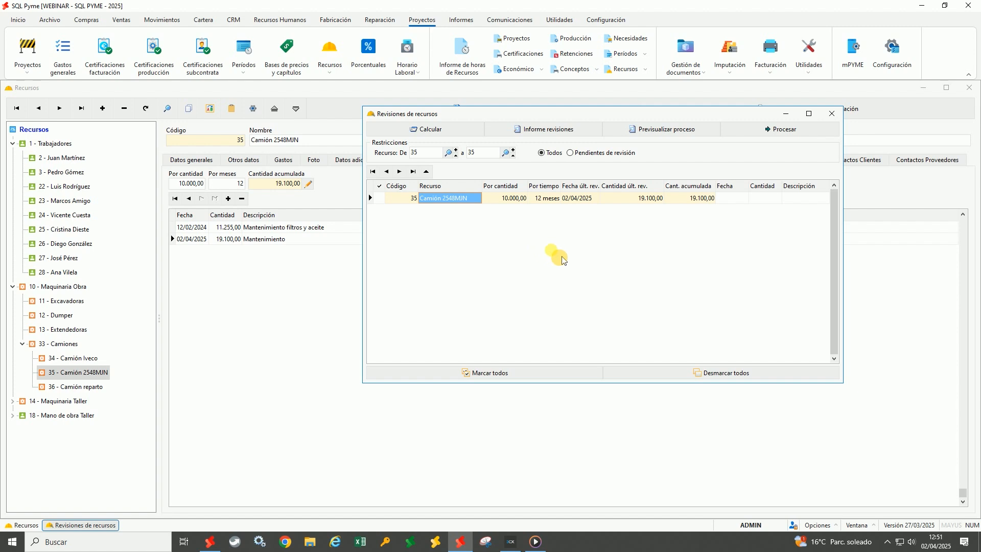
Close Revisiones de recursos and show worker 2's Control presencia attendance log
{"action": "left_click", "coordinate": [832, 114]}
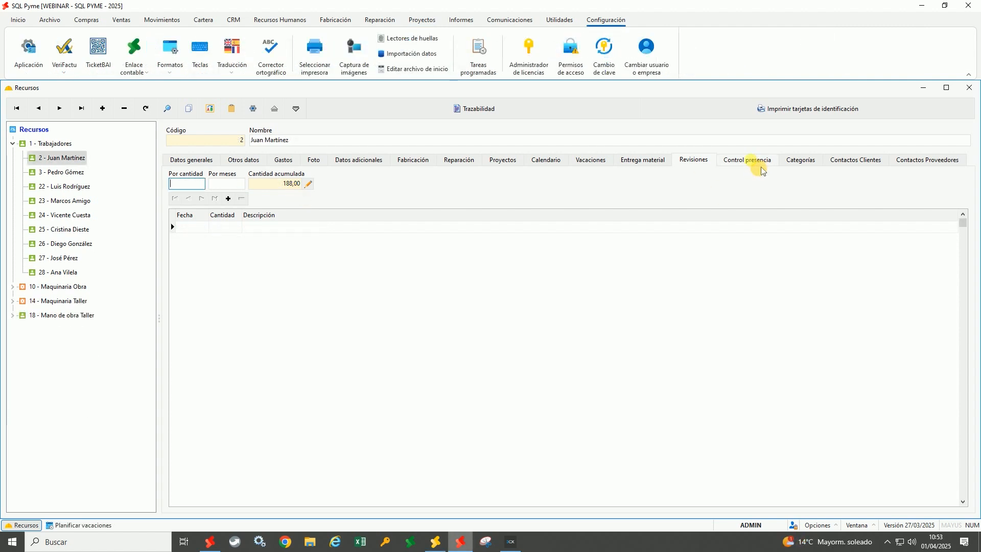
{"action": "left_click", "coordinate": [760, 163]}
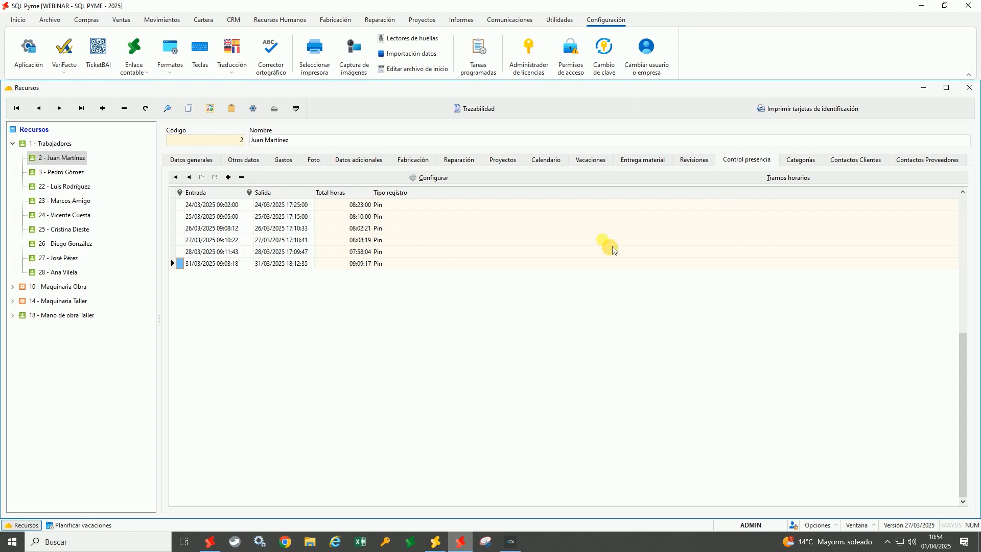
{"action": "left_click", "coordinate": [236, 219]}
{"action": "left_click", "coordinate": [236, 229]}
{"action": "left_click", "coordinate": [236, 240]}
{"action": "left_click", "coordinate": [235, 252]}
{"action": "left_click", "coordinate": [234, 264]}
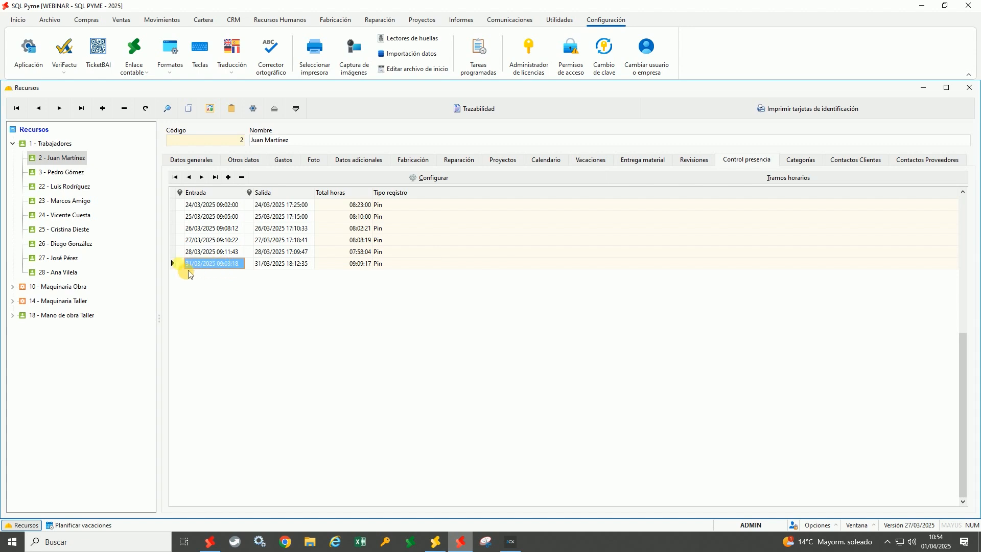
{"action": "left_click", "coordinate": [183, 265]}
{"action": "left_click", "coordinate": [249, 265]}
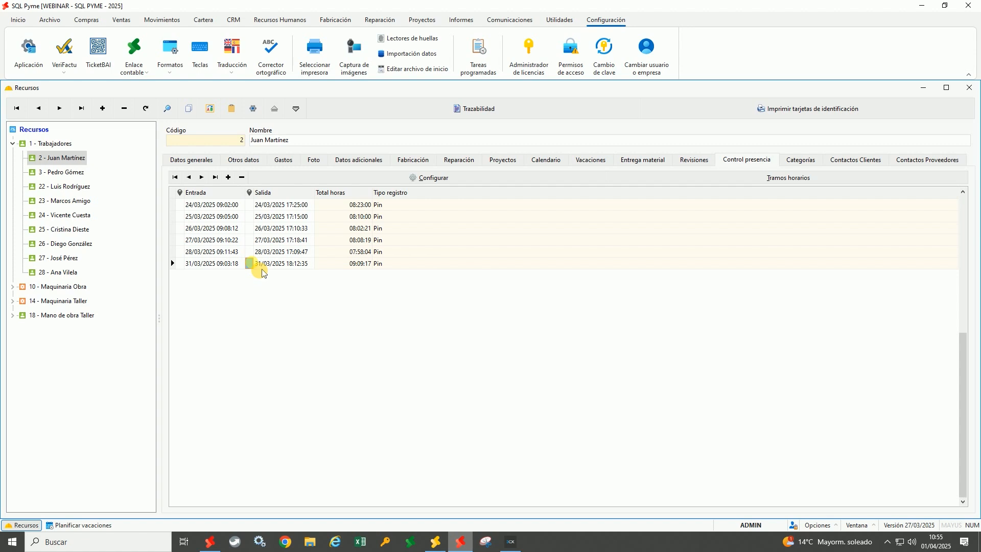
{"action": "left_click", "coordinate": [213, 267]}
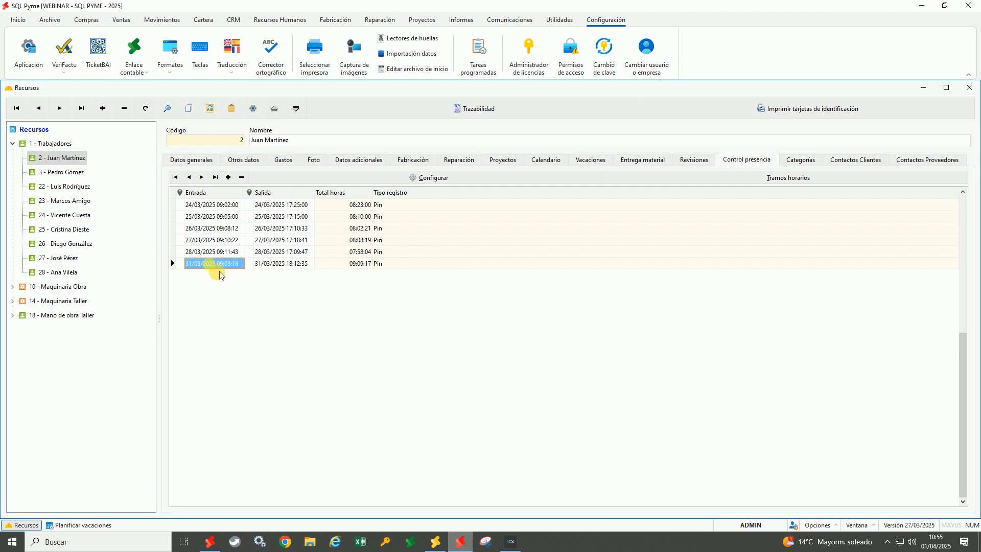
{"action": "left_click", "coordinate": [284, 264]}
{"action": "left_click", "coordinate": [345, 265]}
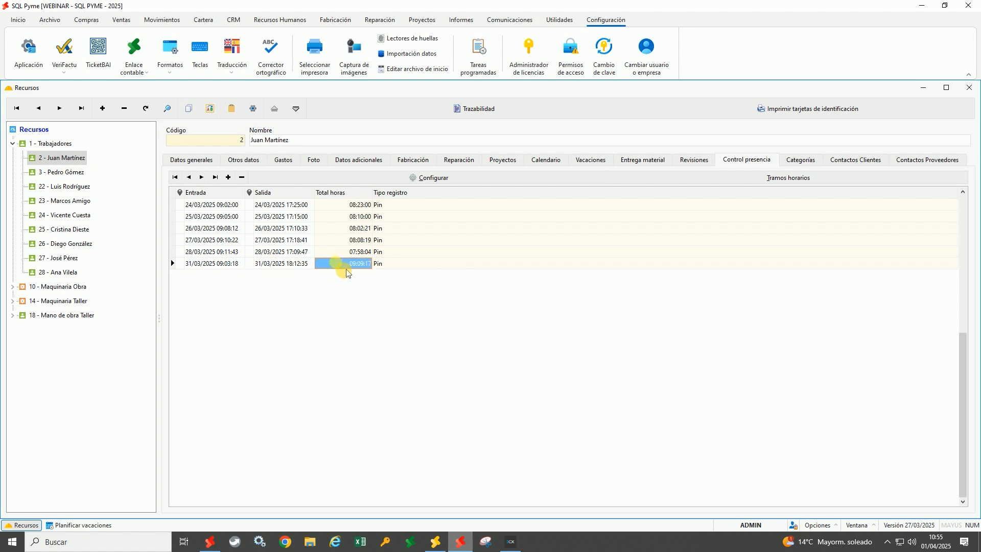
{"action": "left_click", "coordinate": [392, 268]}
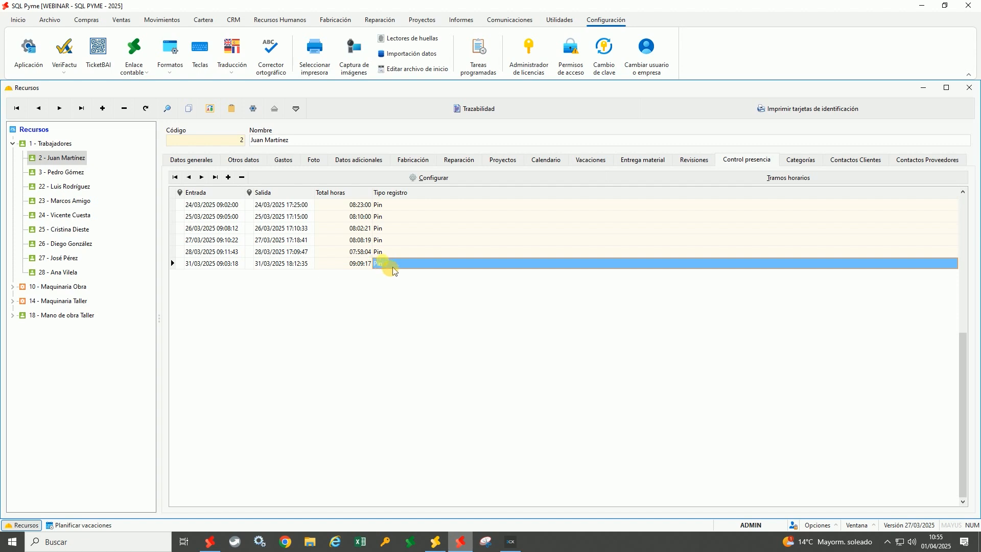
{"action": "triple_click", "coordinate": [302, 142]}
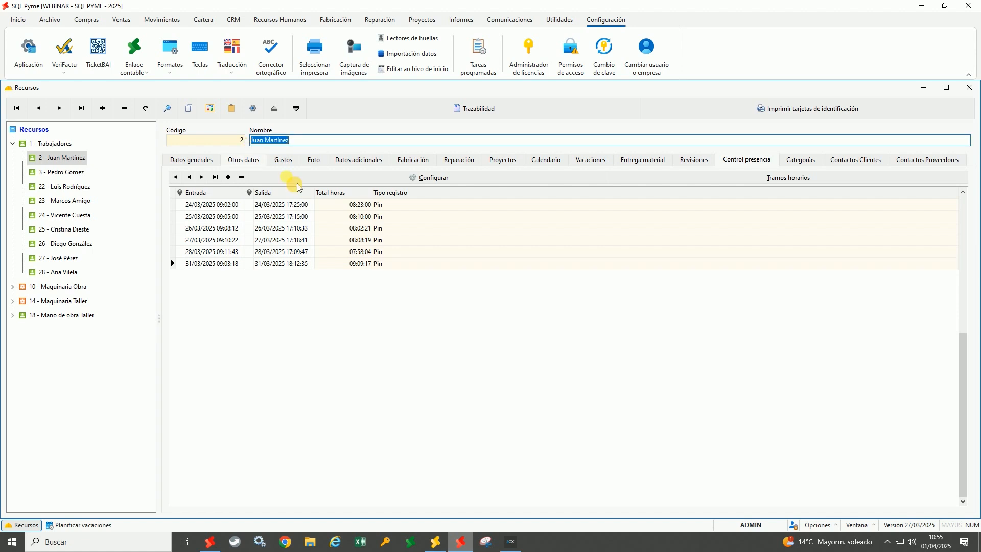
{"action": "left_click", "coordinate": [446, 186]}
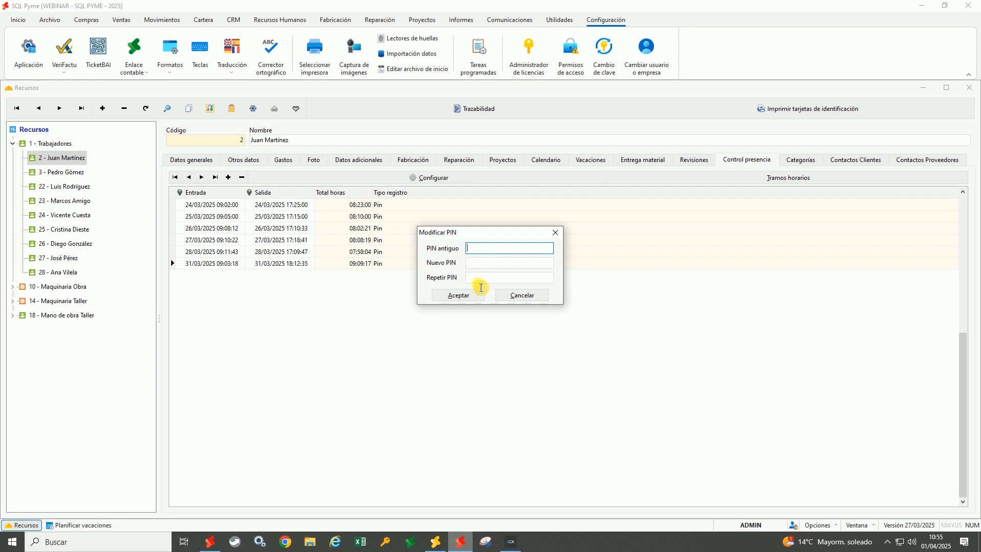
{"action": "left_click", "coordinate": [522, 297]}
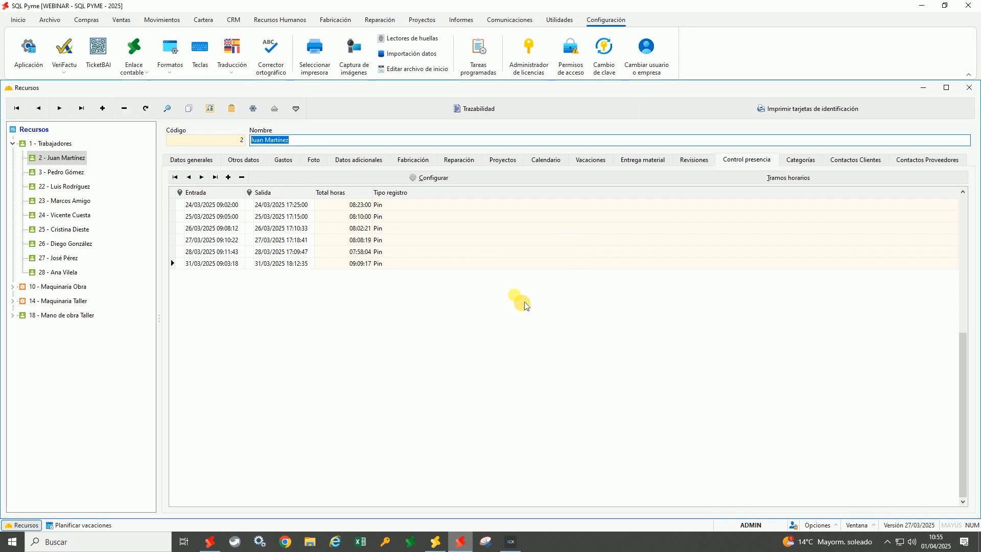
{"action": "left_click", "coordinate": [84, 203]}
{"action": "left_click", "coordinate": [393, 178]}
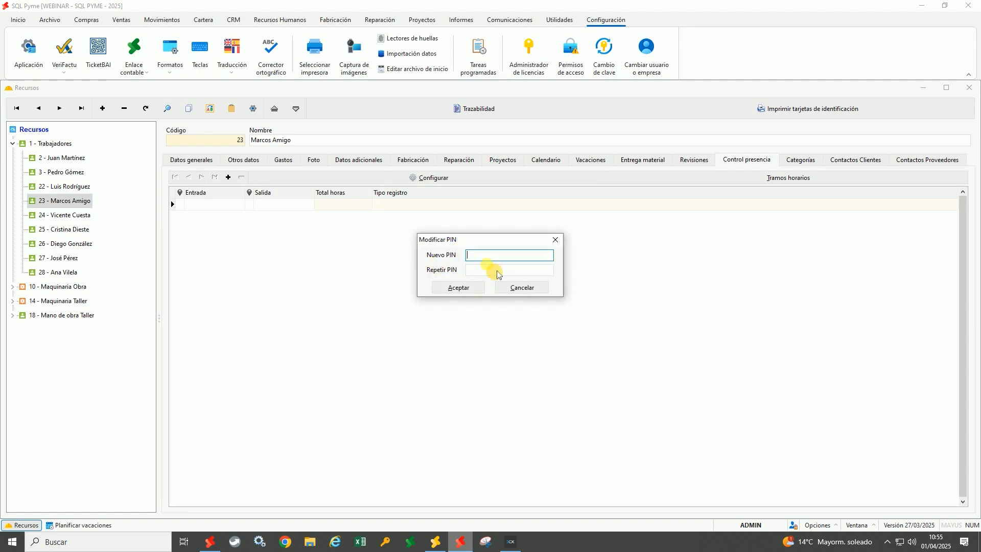
{"action": "left_click", "coordinate": [535, 294]}
{"action": "left_click", "coordinate": [77, 161]}
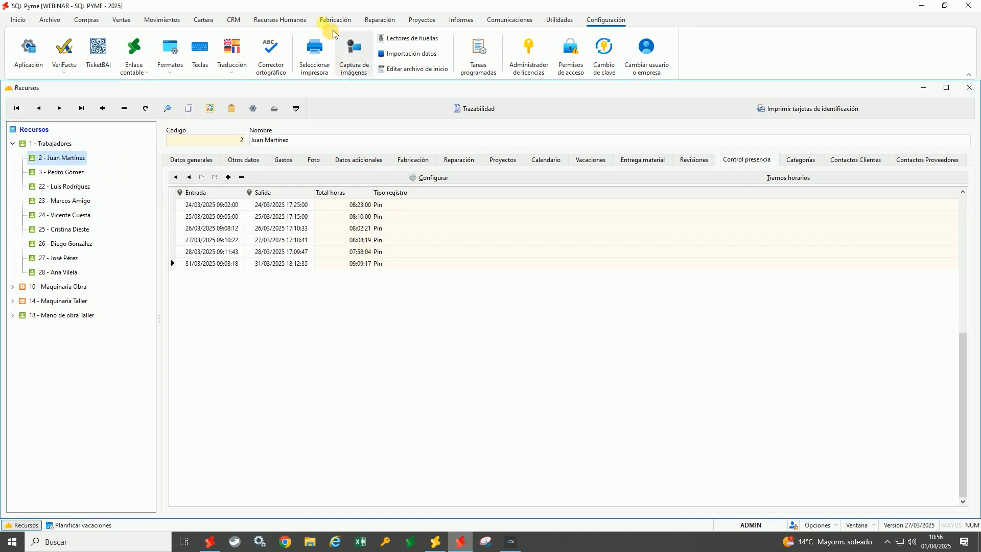
{"action": "left_click", "coordinate": [288, 20]}
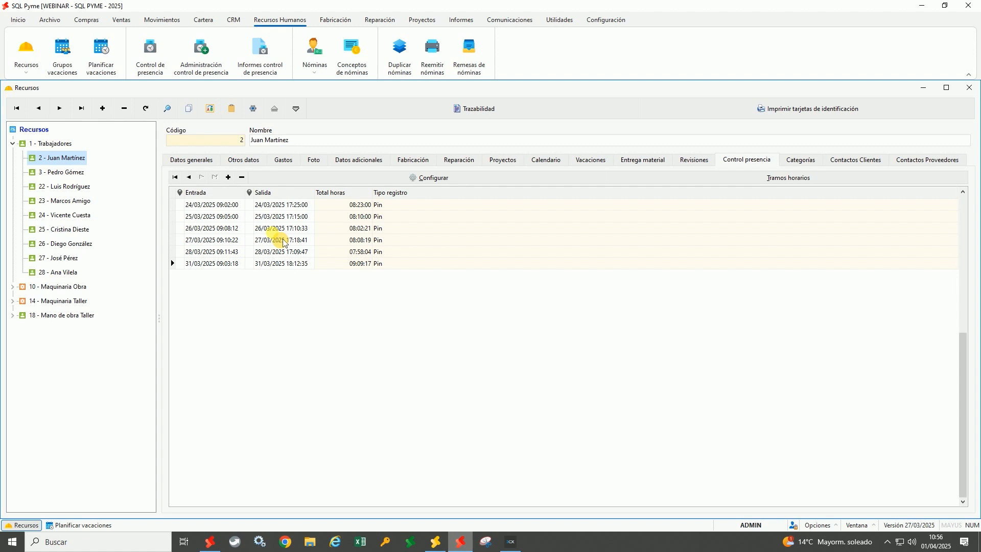
Register a new clock-in for the worker through the PIN terminal
{"action": "left_click", "coordinate": [163, 72]}
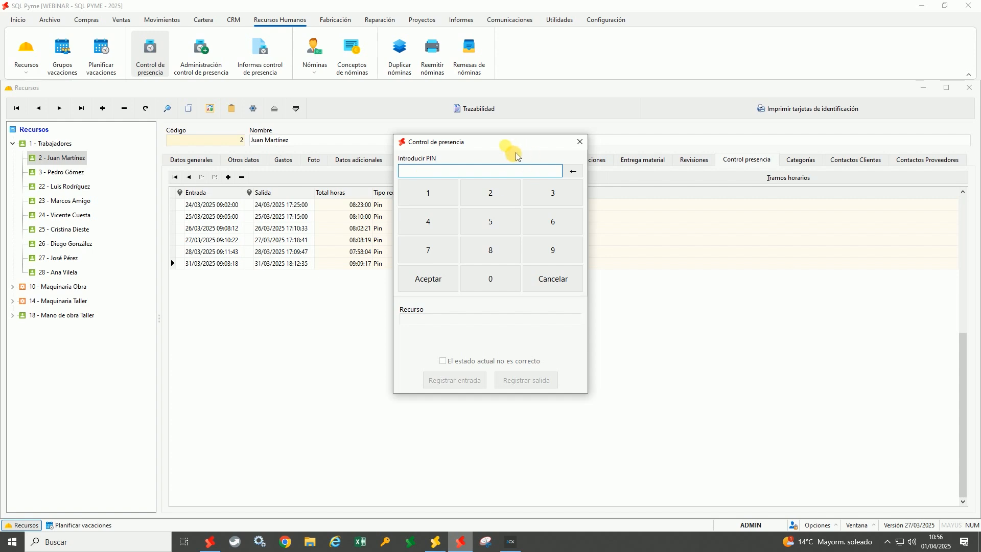
{"action": "left_click", "coordinate": [447, 199]}
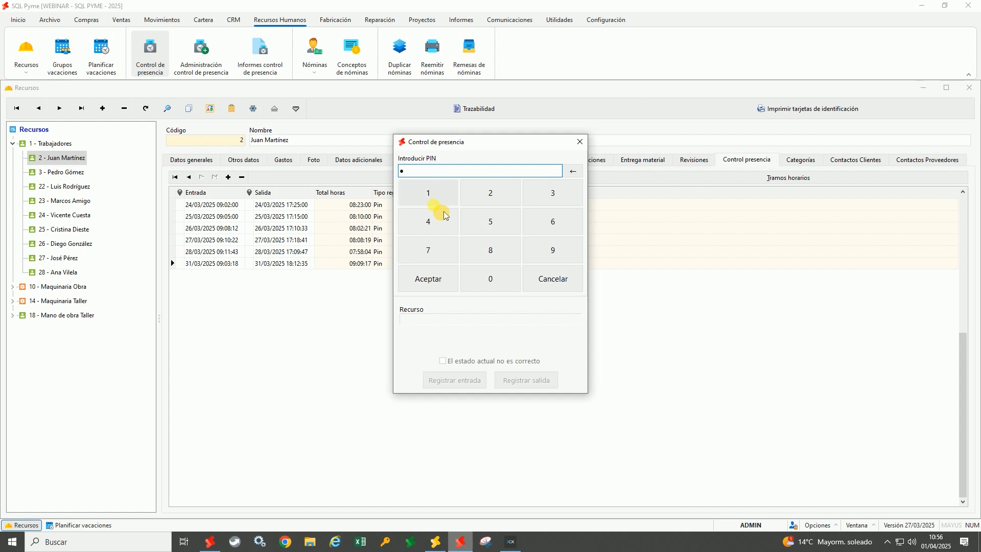
{"action": "left_click", "coordinate": [429, 279]}
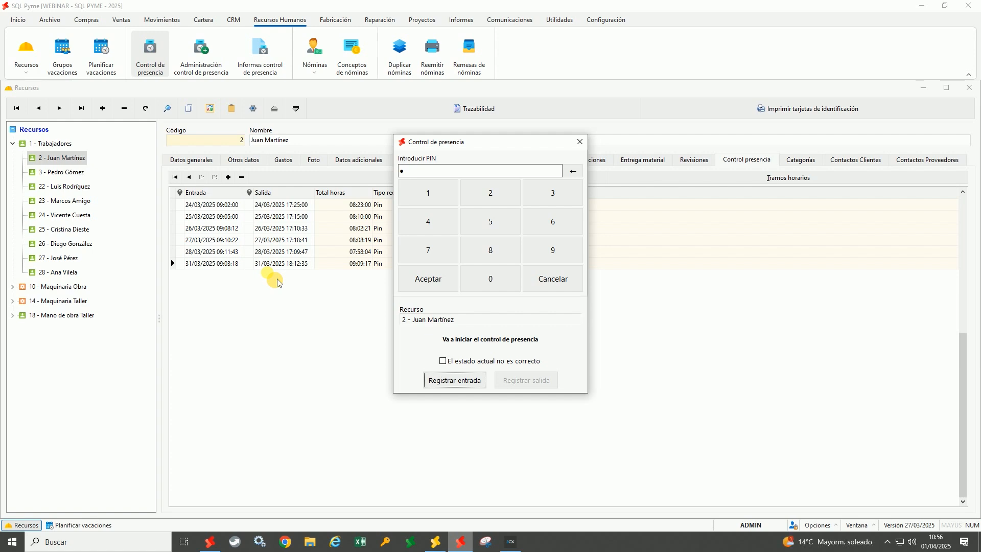
{"action": "left_click", "coordinate": [457, 383]}
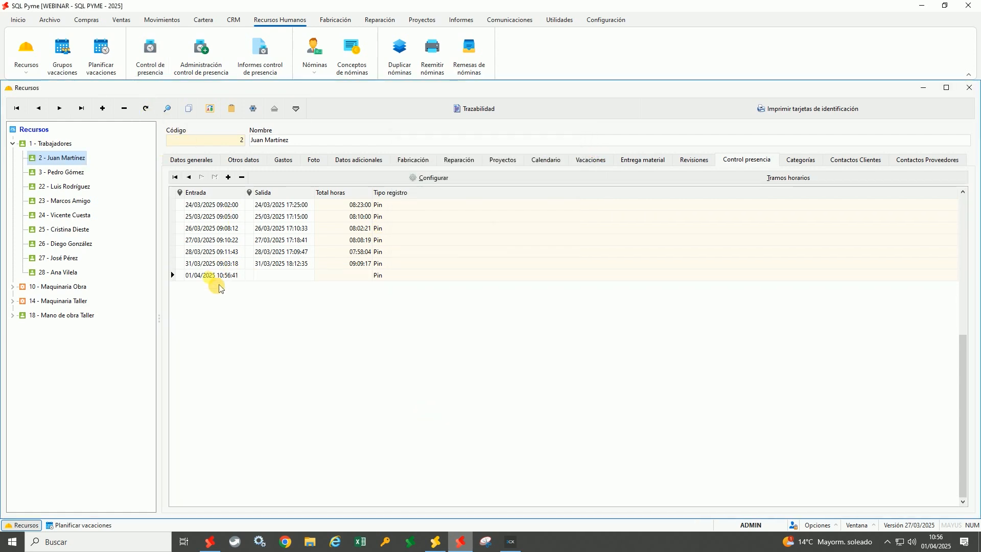
Select the new 01/04/2025 10:56:41 entry time in the attendance list
{"action": "left_click", "coordinate": [219, 280]}
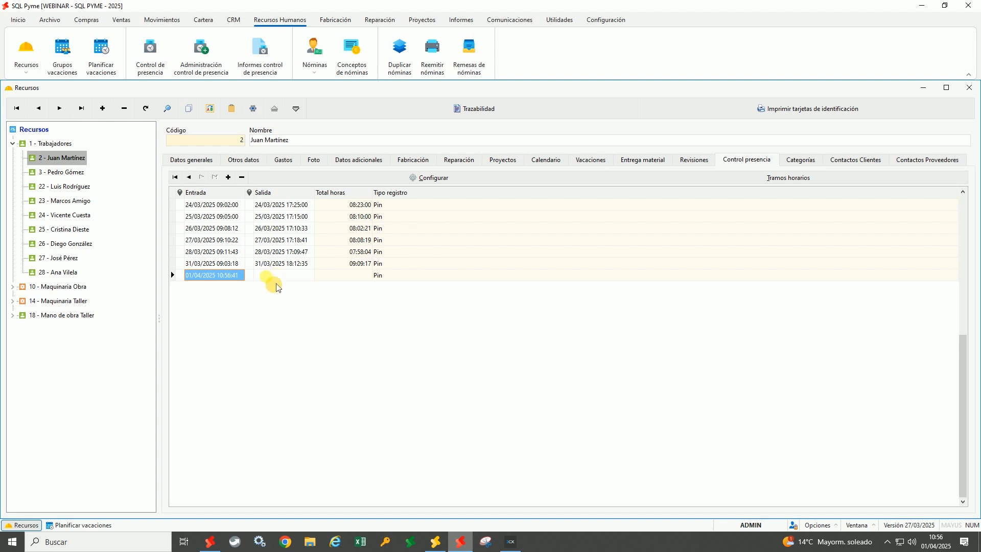
{"action": "left_click", "coordinate": [342, 276]}
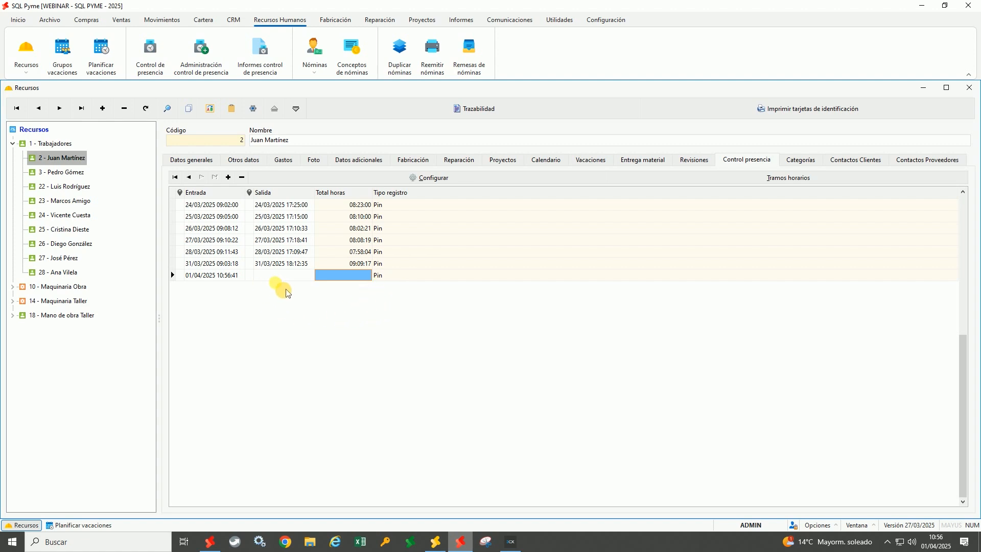
{"action": "left_click", "coordinate": [220, 276]}
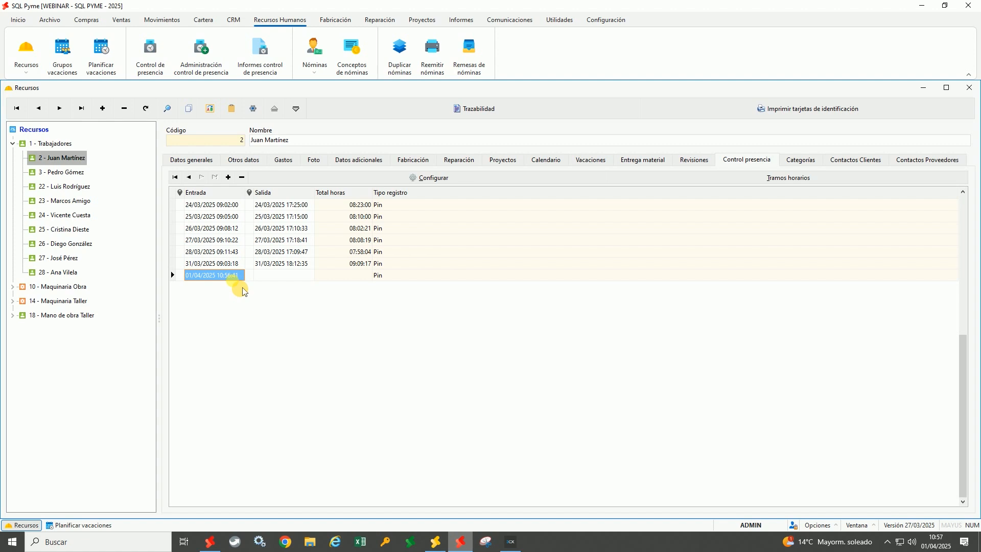
Open the attendance administration window, reposition it, and select the latest clock-in entry
{"action": "left_click", "coordinate": [209, 59]}
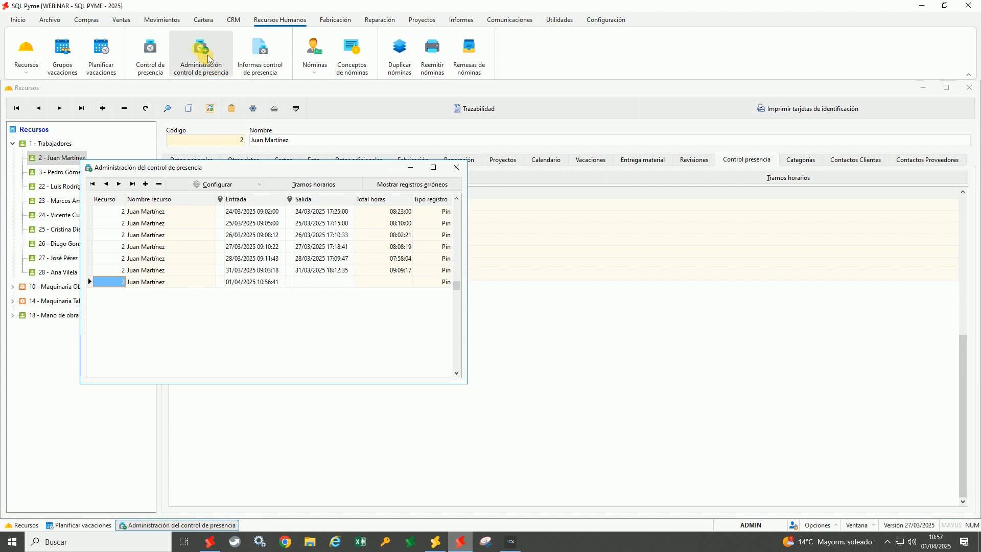
{"action": "left_click_drag", "start_coordinate": [279, 167], "coordinate": [401, 94]}
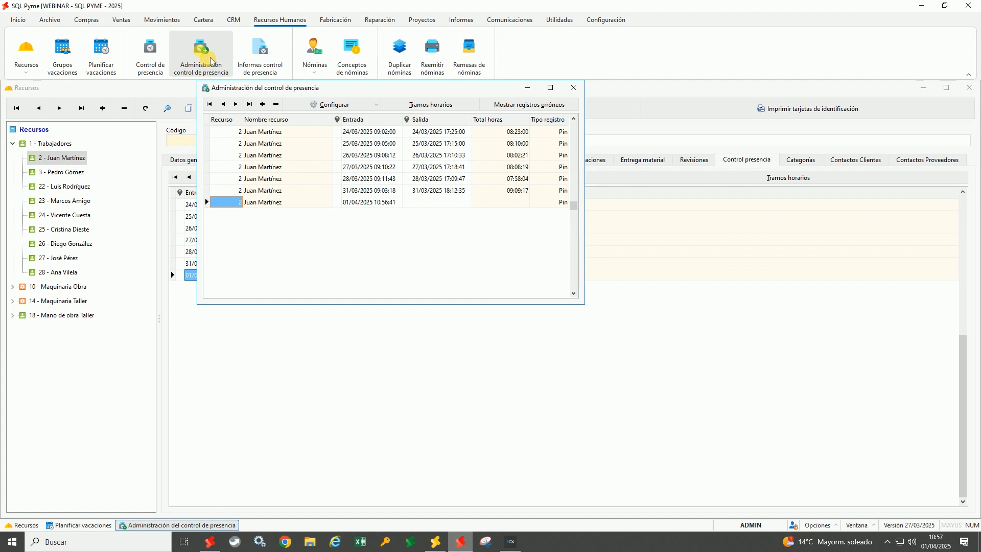
{"action": "left_click_drag", "start_coordinate": [342, 94], "coordinate": [400, 111]}
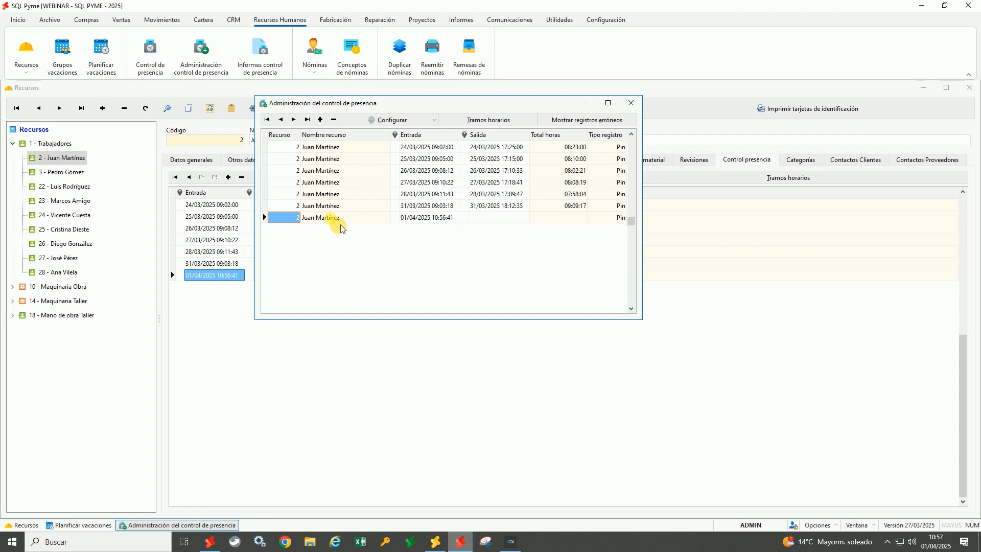
{"action": "left_click", "coordinate": [434, 122]}
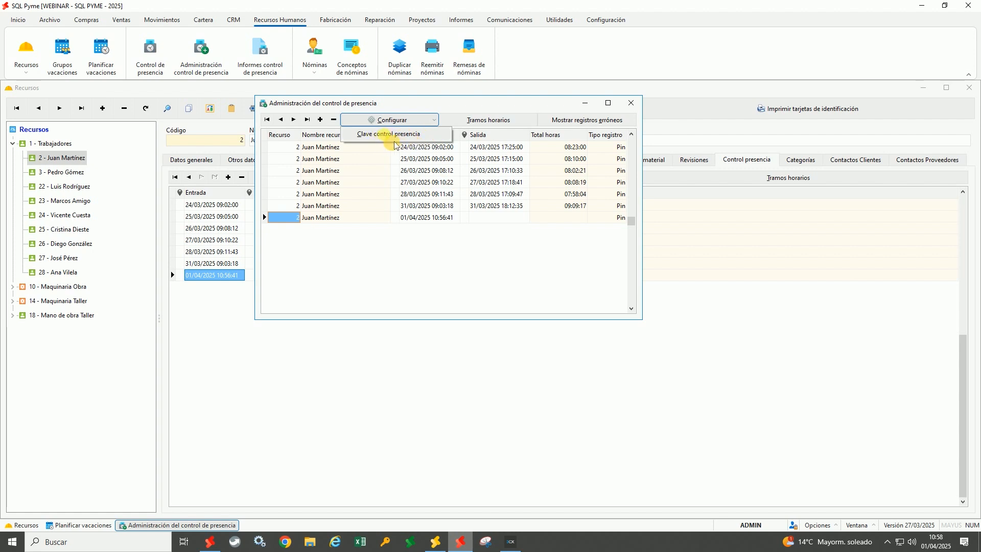
{"action": "left_click", "coordinate": [429, 256]}
{"action": "left_click", "coordinate": [429, 217]}
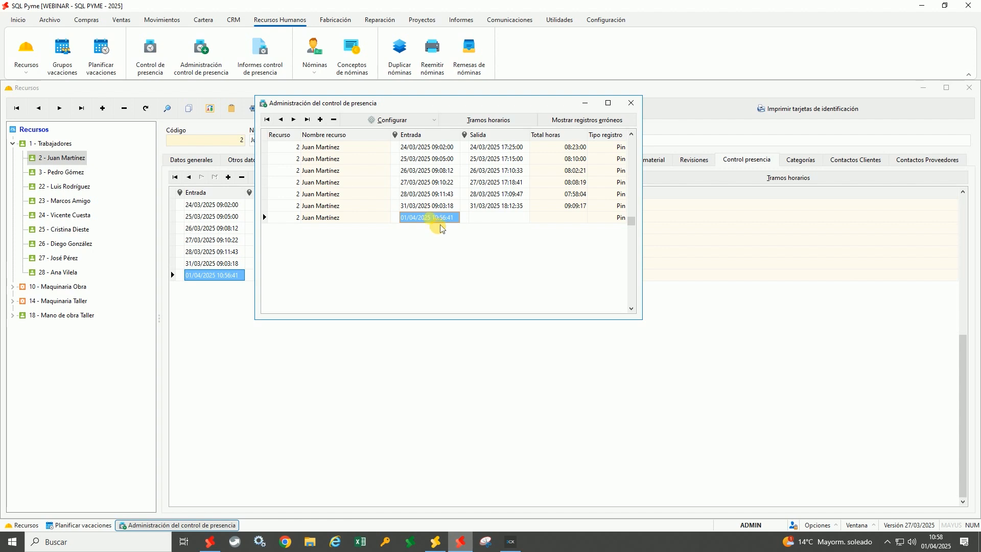
Set and confirm a new attendance control PIN via Clave control presencia
{"action": "left_click", "coordinate": [402, 121]}
{"action": "left_click", "coordinate": [401, 134]}
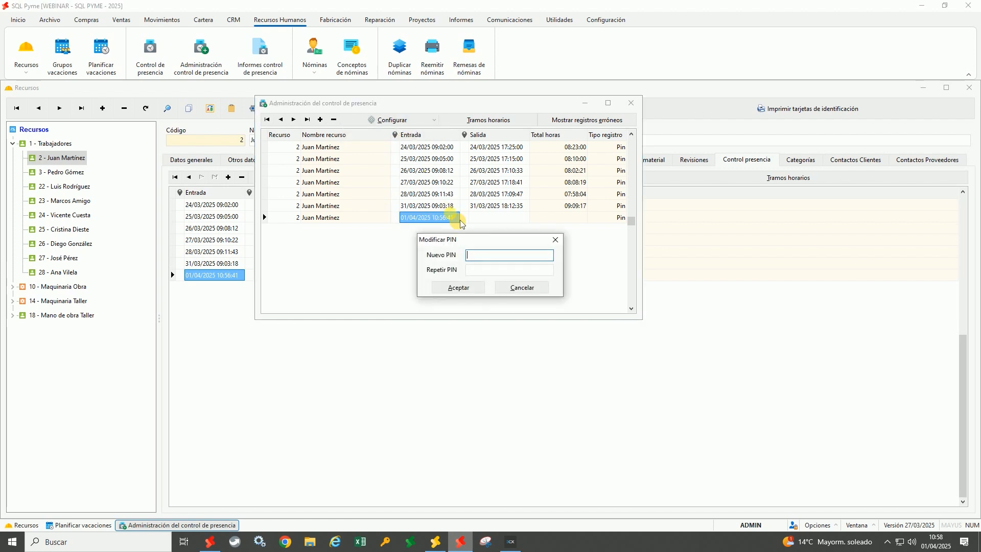
{"action": "type", "text": "1234"}
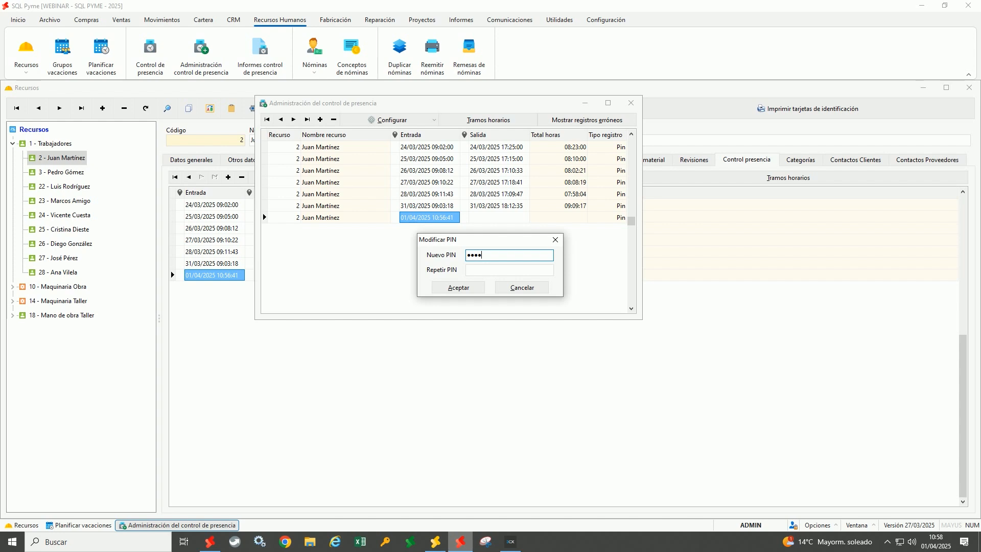
{"action": "key", "text": "Tab"}
{"action": "type", "text": "1234"}
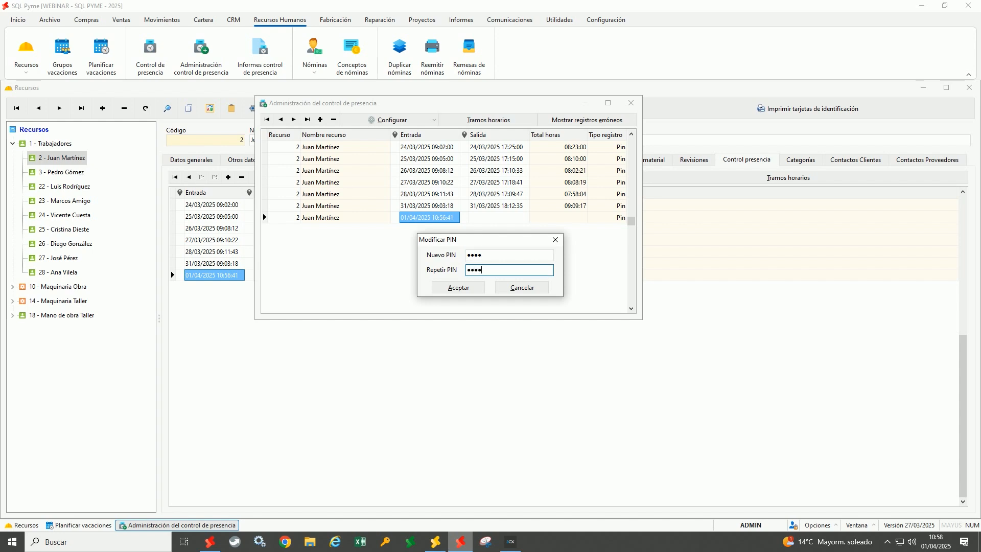
{"action": "left_click", "coordinate": [478, 289]}
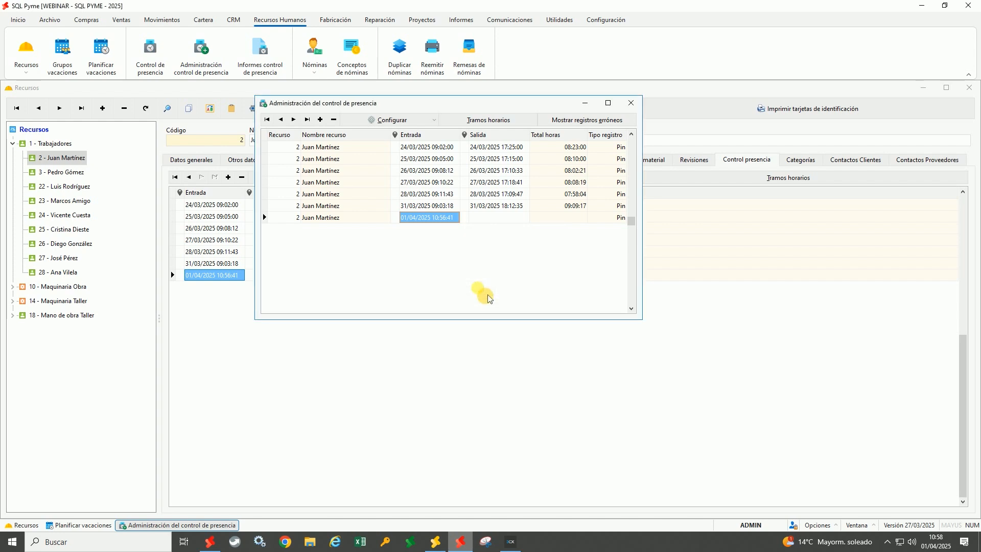
Change the 01/04/2025 clock-in hour to 07, confirm with the PIN, save, and close
{"action": "left_click", "coordinate": [434, 219]}
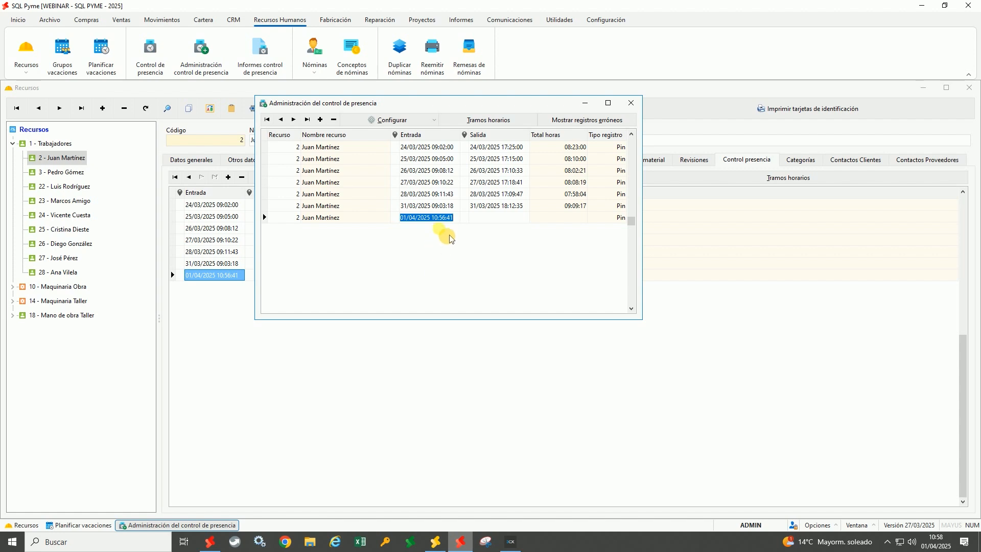
{"action": "left_click", "coordinate": [446, 220]}
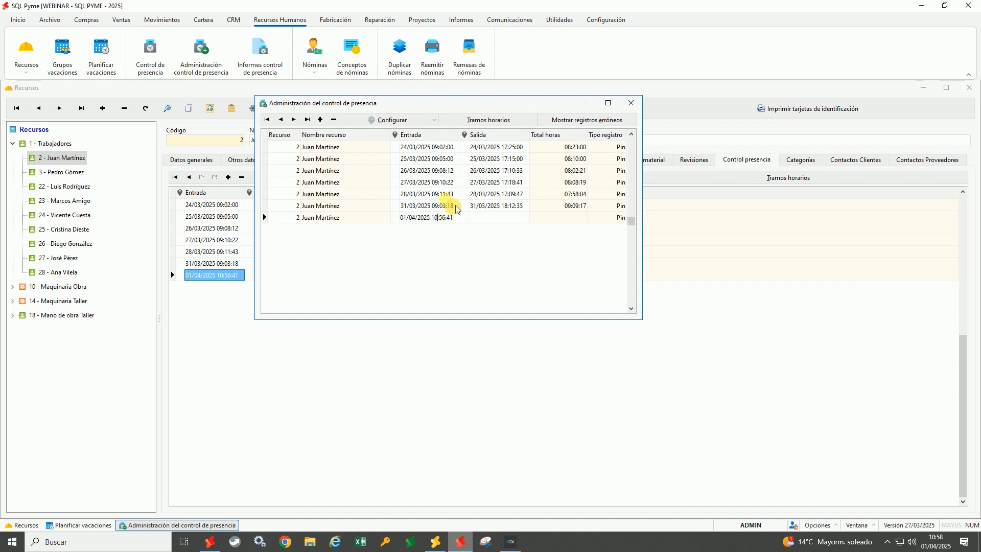
{"action": "key", "text": "BackSpace"}
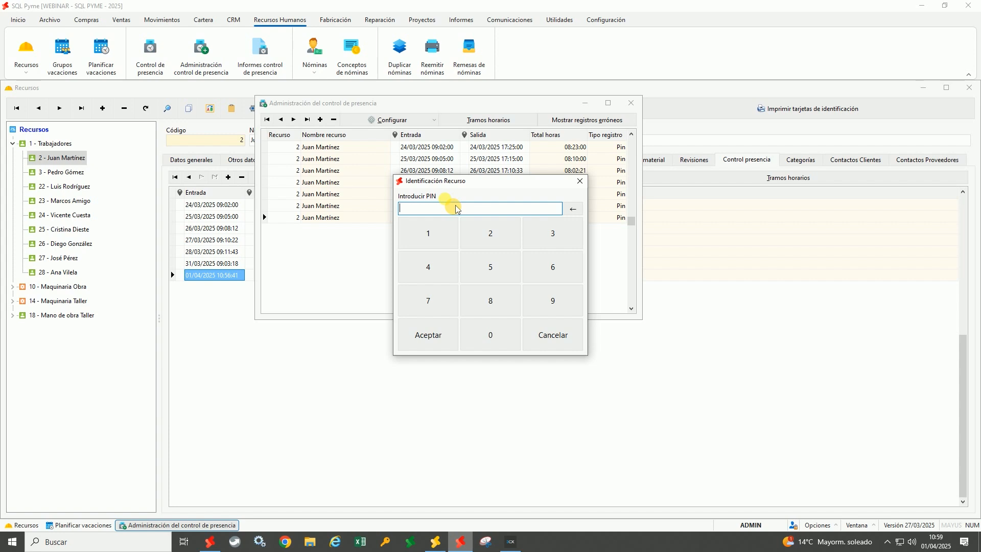
{"action": "type", "text": "1234"}
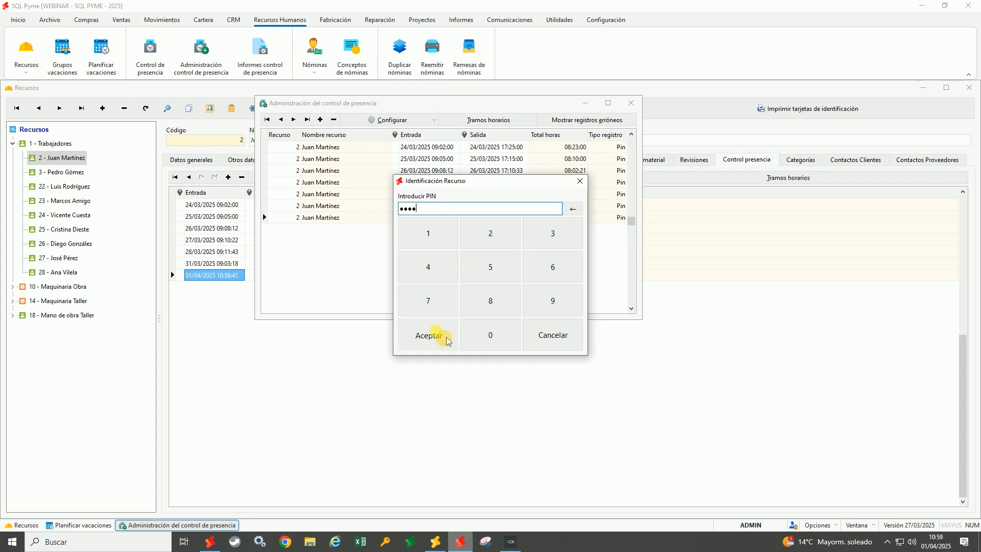
{"action": "left_click", "coordinate": [448, 341]}
{"action": "type", "text": "07:56:41"}
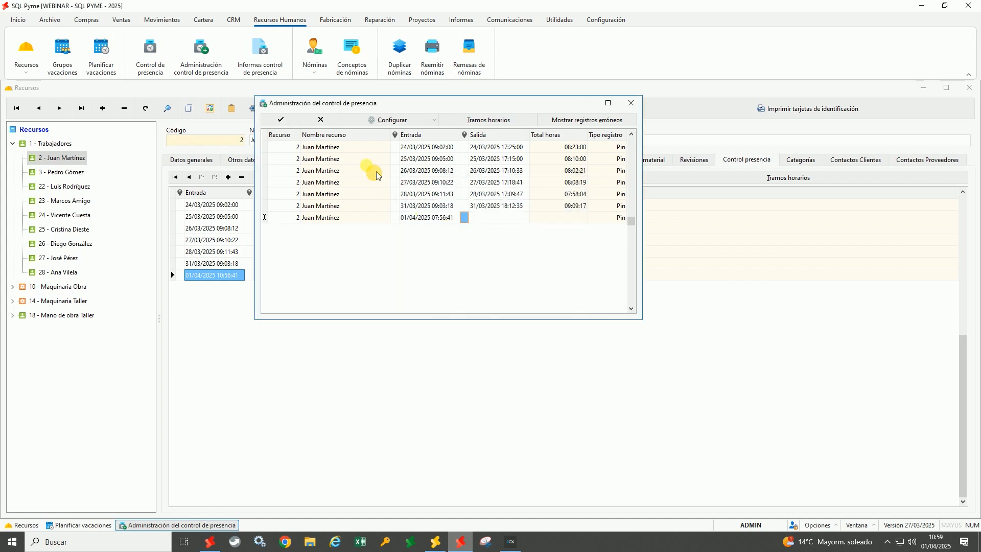
{"action": "left_click", "coordinate": [281, 119]}
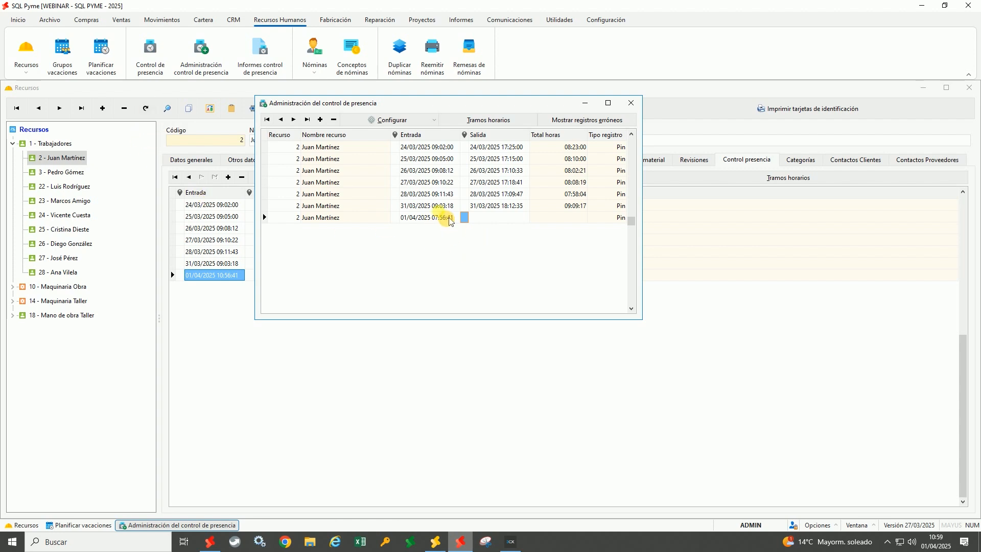
{"action": "left_click", "coordinate": [631, 103]}
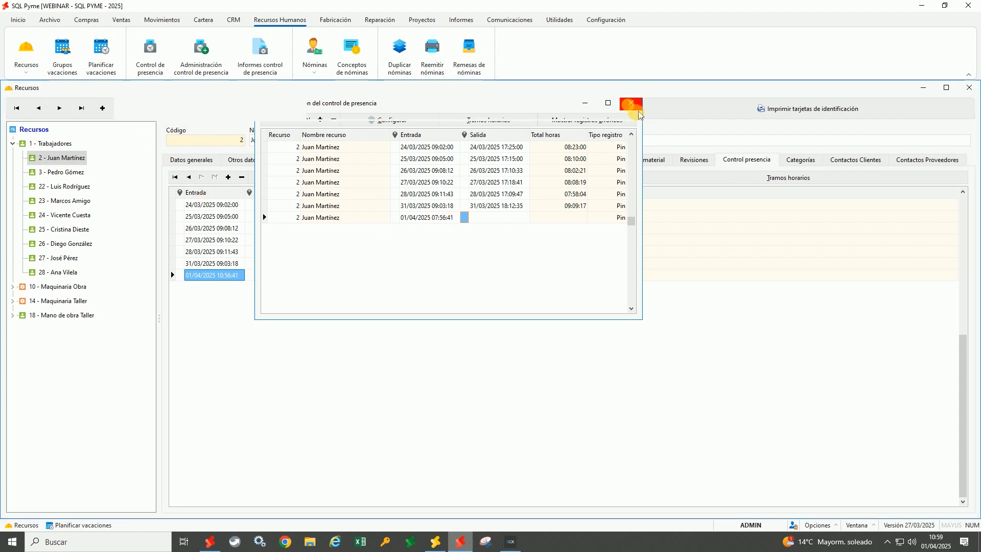
Refresh the list and set up the Por recurso attendance report filtered to resource 2
{"action": "left_click", "coordinate": [150, 112]}
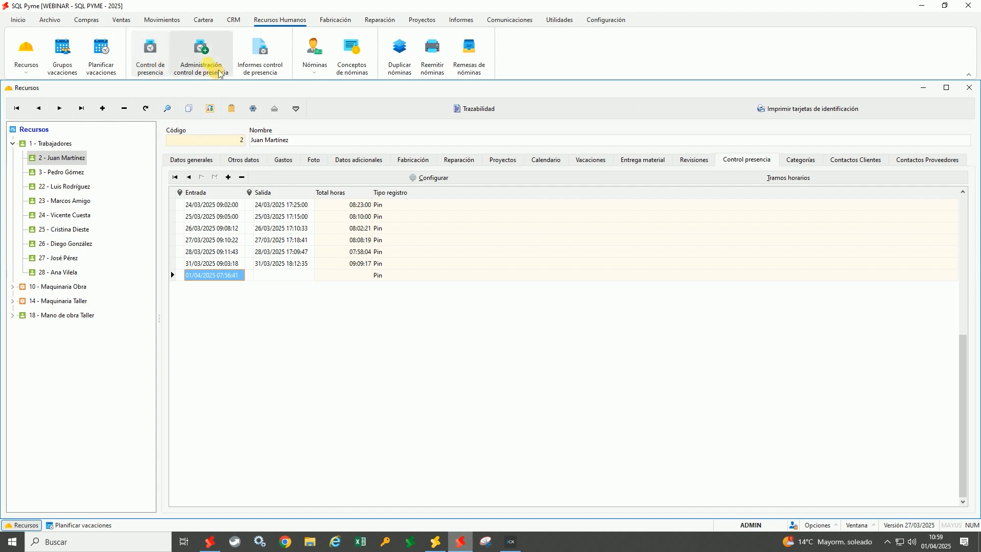
{"action": "left_click", "coordinate": [276, 68]}
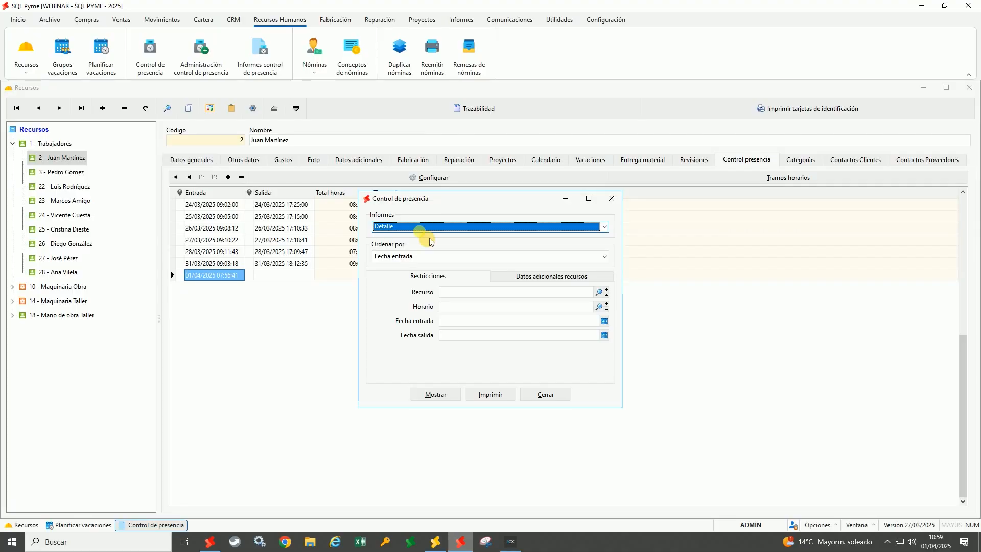
{"action": "left_click", "coordinate": [432, 230]}
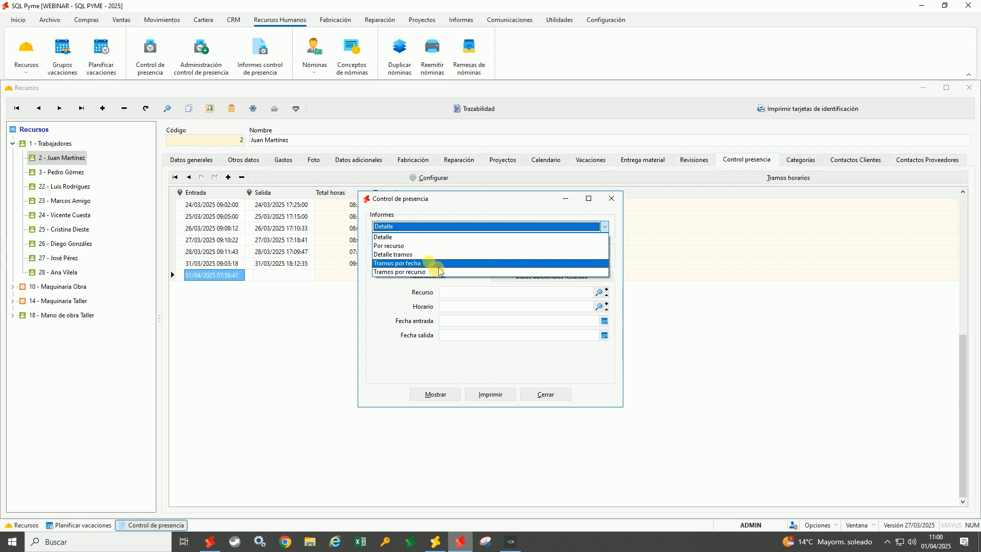
{"action": "left_click", "coordinate": [425, 247]}
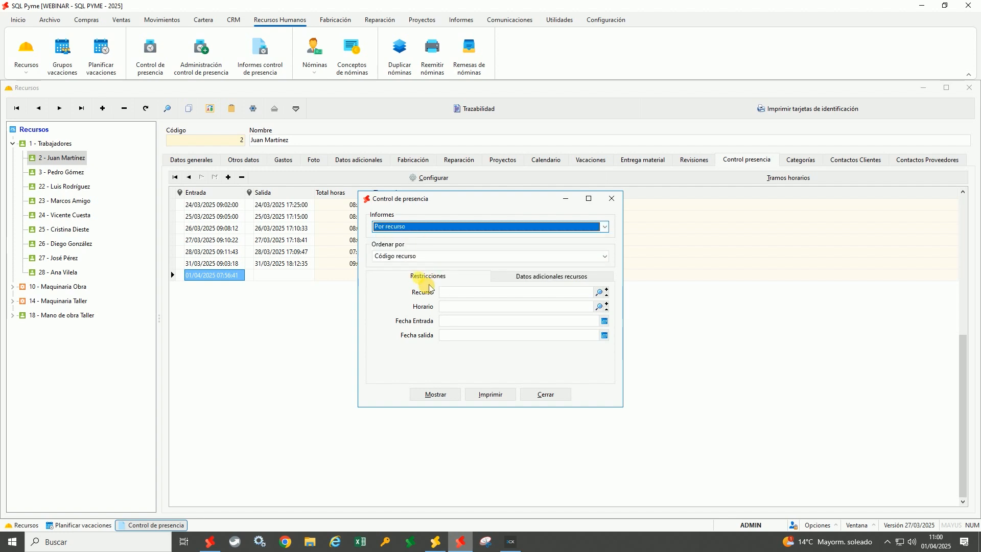
{"action": "left_click", "coordinate": [460, 293]}
{"action": "type", "text": "2"}
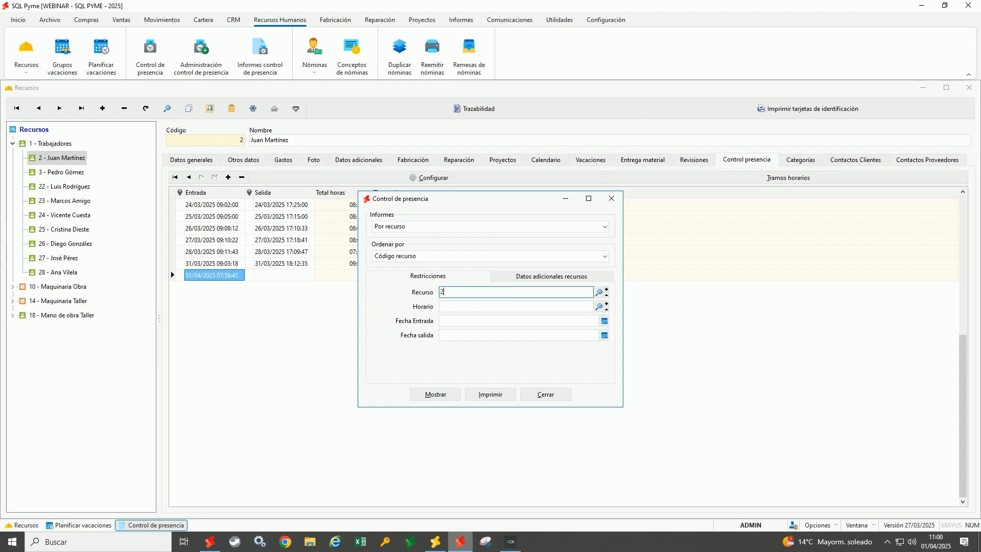
Preview worker 2's attendance report fitted to page, close it, and switch to the browser
{"action": "left_click", "coordinate": [449, 399]}
{"action": "scroll", "coordinate": [491, 310], "scroll_direction": "down", "scroll_amount": 3}
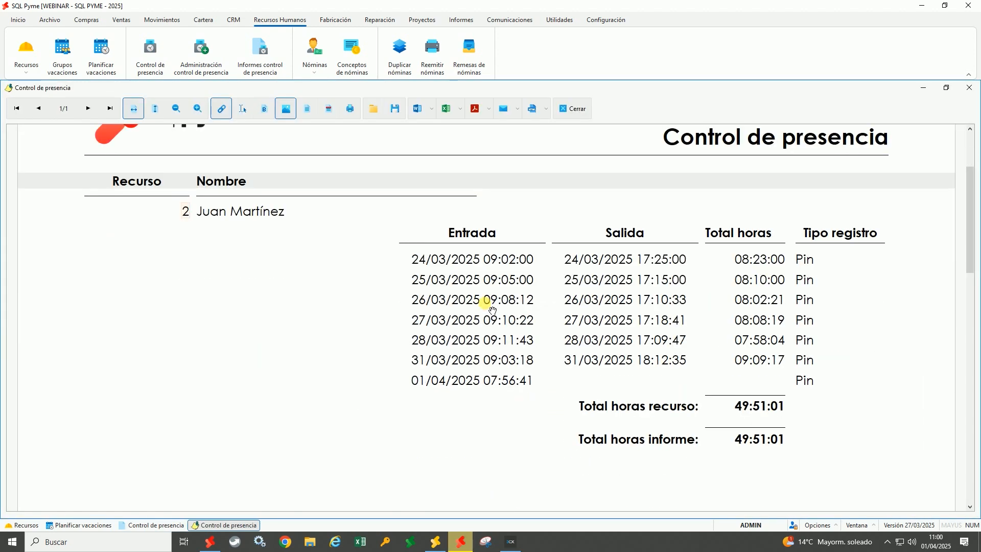
{"action": "left_click", "coordinate": [155, 109]}
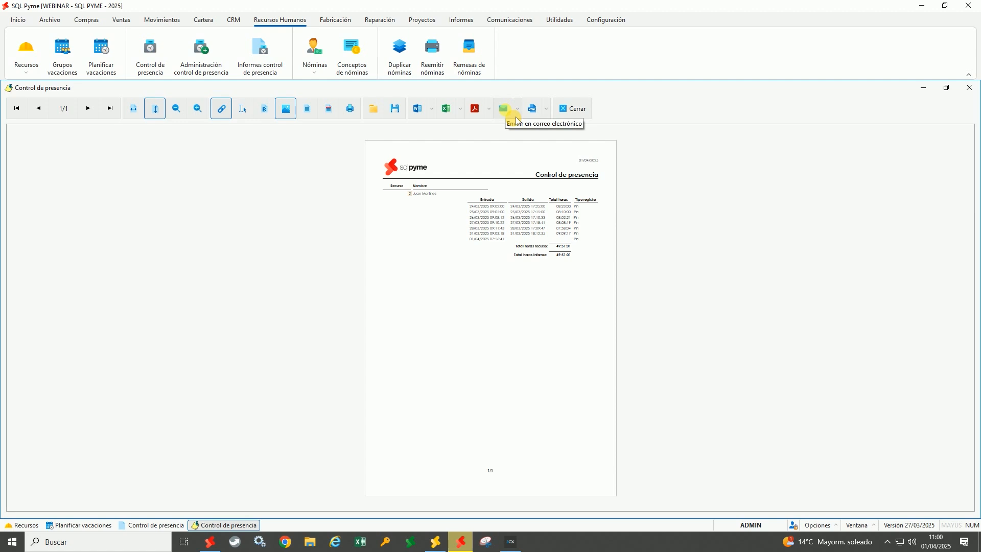
{"action": "left_click", "coordinate": [573, 109]}
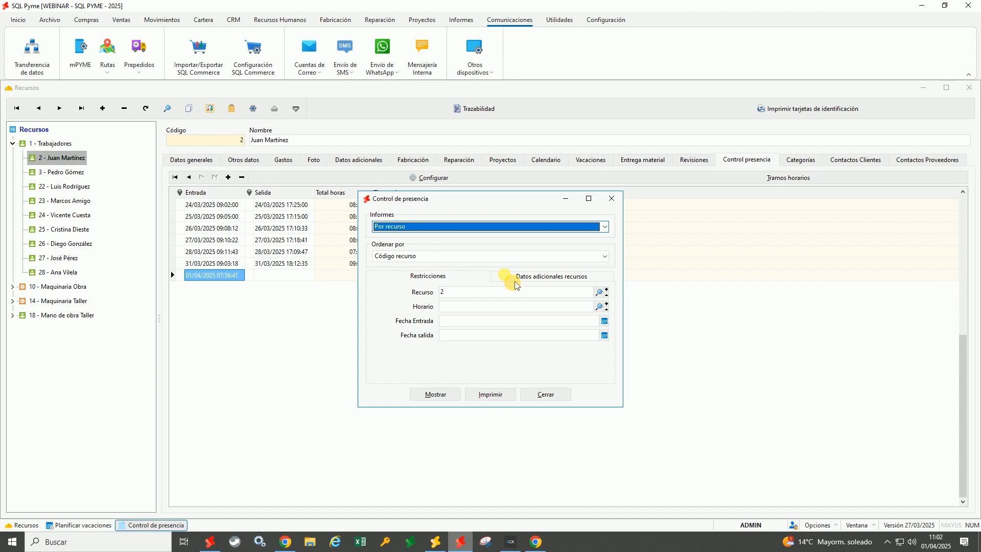
{"action": "left_click", "coordinate": [612, 199]}
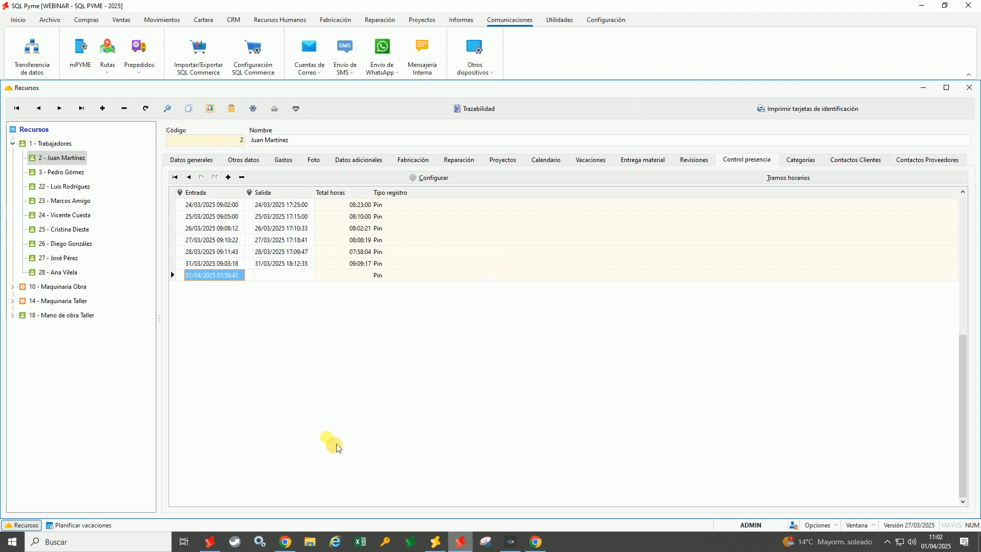
{"action": "left_click", "coordinate": [286, 542]}
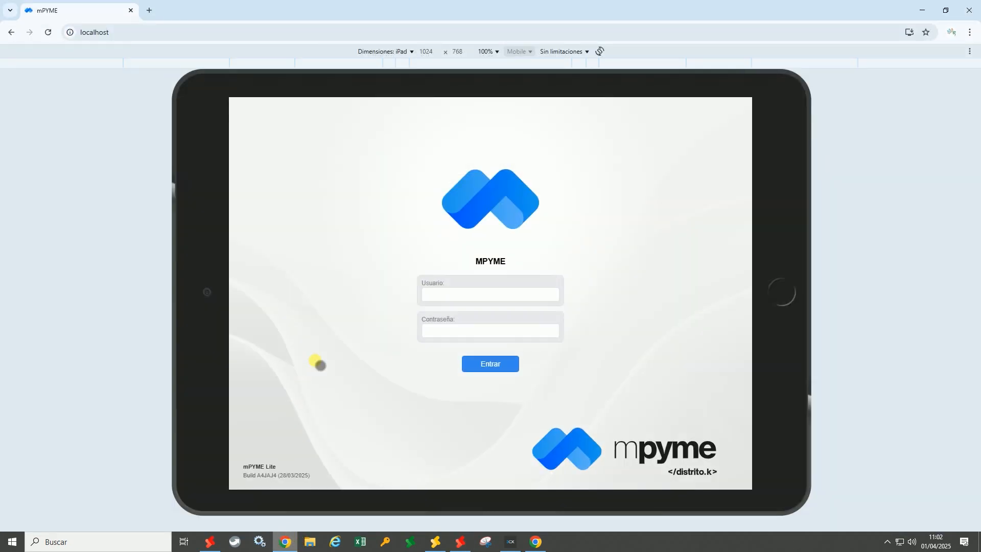
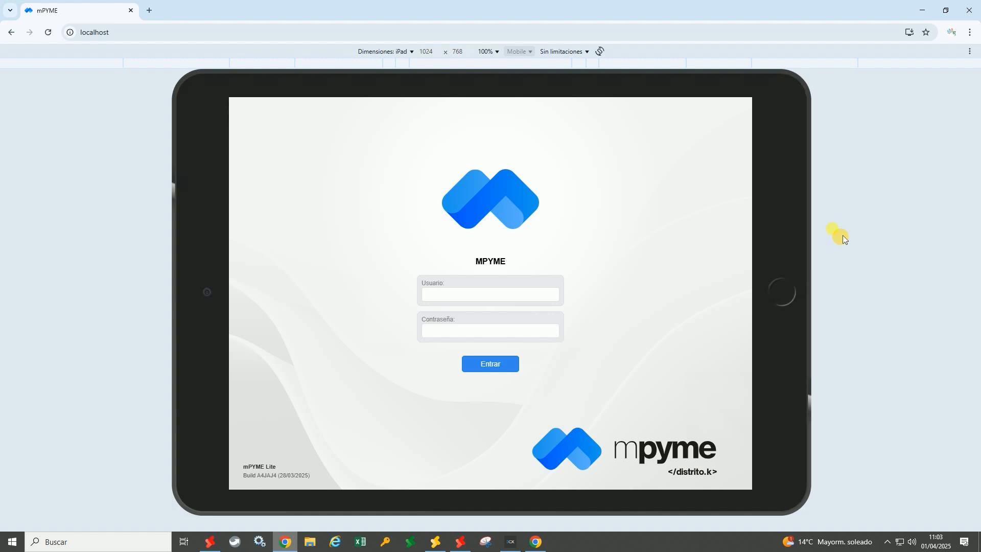
Log in to mPYME with the employee's user name and password
{"action": "left_click", "coordinate": [477, 294]}
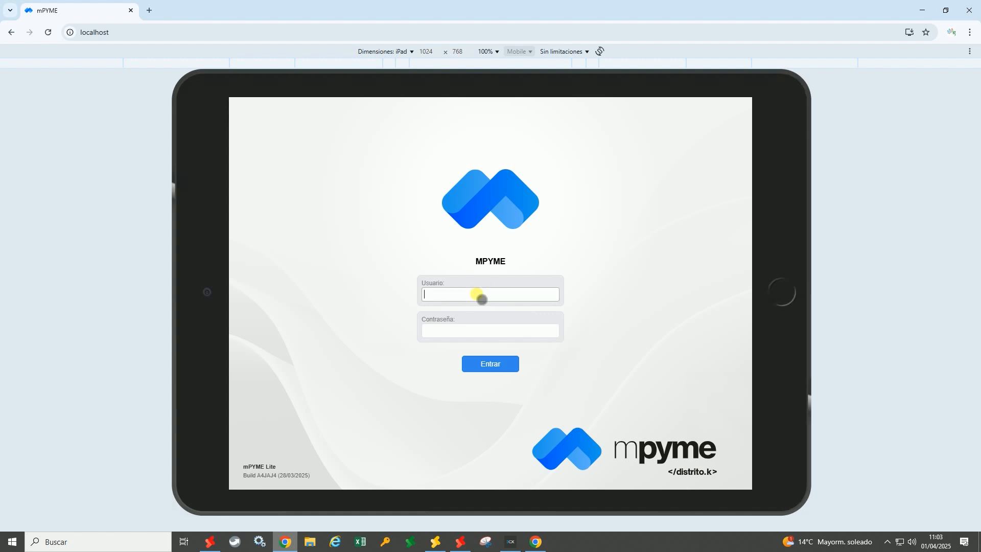
{"action": "type", "text": "juan"}
{"action": "key", "text": "Tab"}
{"action": "type", "text": "123"}
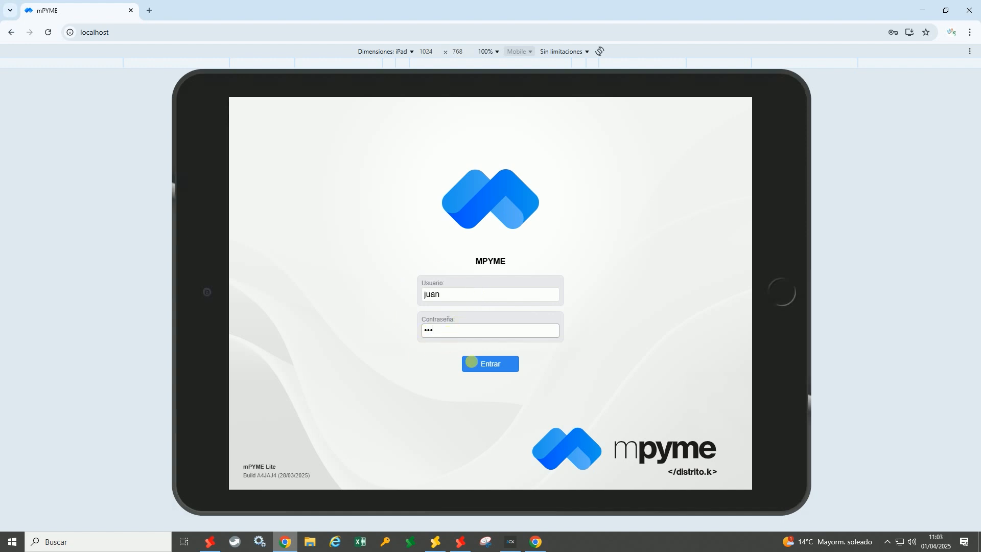
{"action": "left_click", "coordinate": [491, 368]}
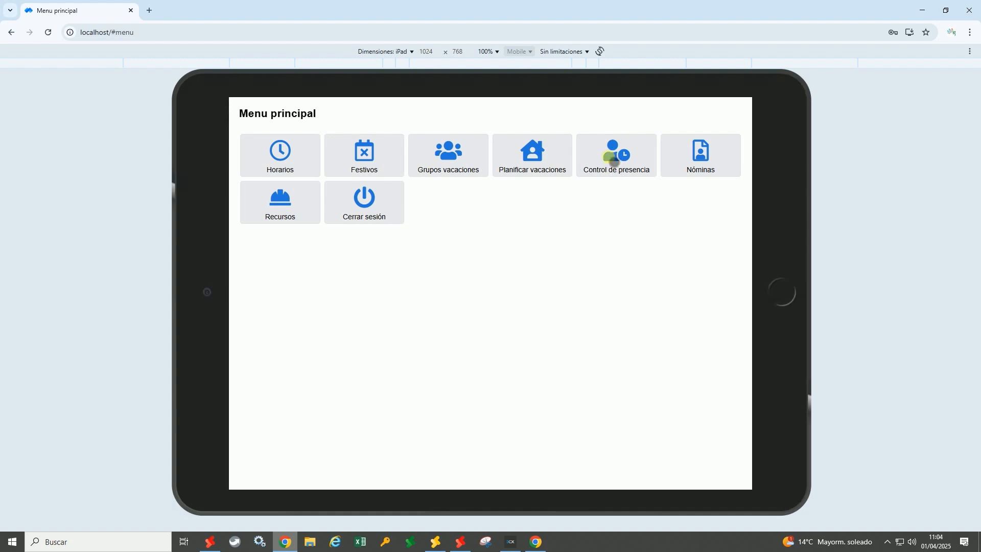
Open Control de presencia and identify the employee with their PIN
{"action": "left_click", "coordinate": [613, 160]}
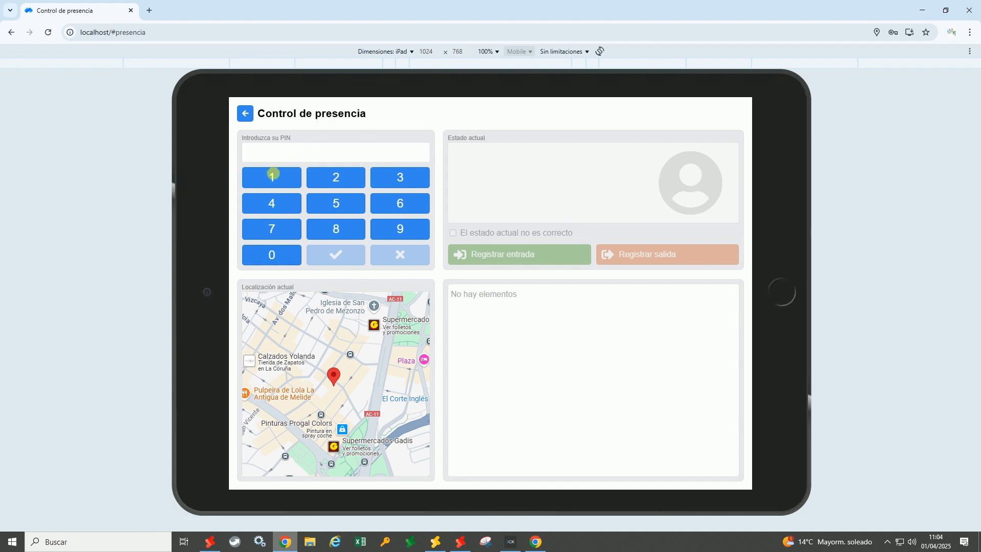
{"action": "left_click", "coordinate": [275, 178]}
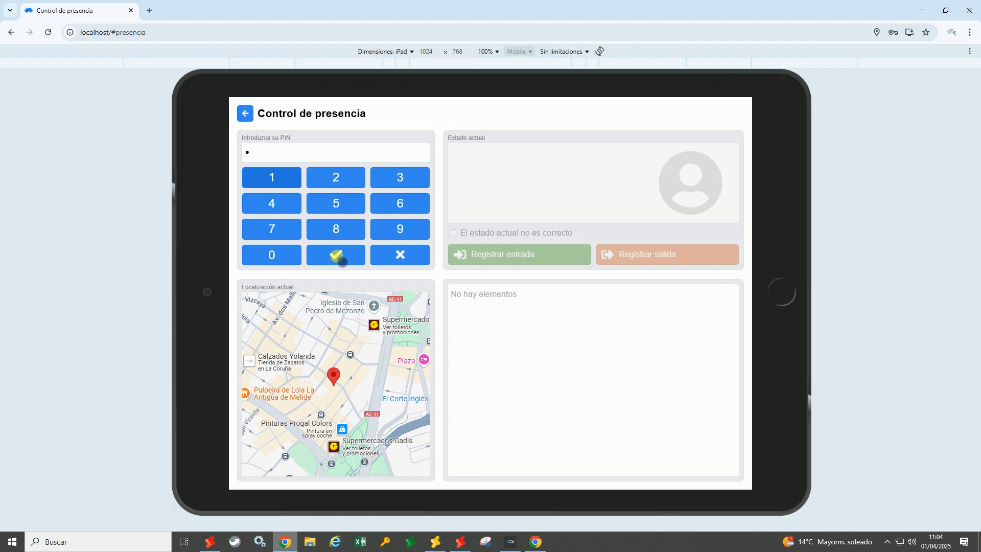
{"action": "left_click", "coordinate": [340, 258]}
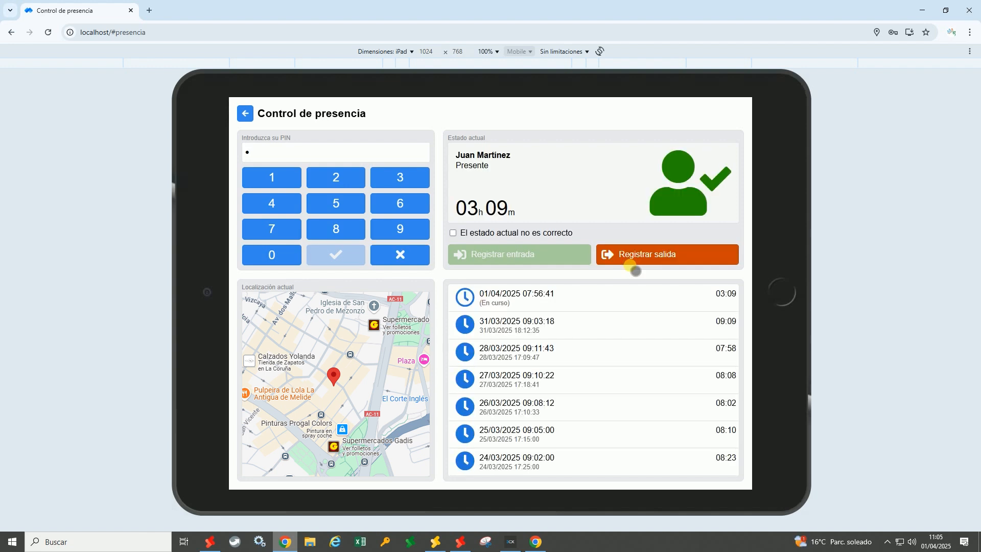
Register the employee's 11:05:53 clock-out and refresh the records in SQL Pyme
{"action": "left_click", "coordinate": [635, 263]}
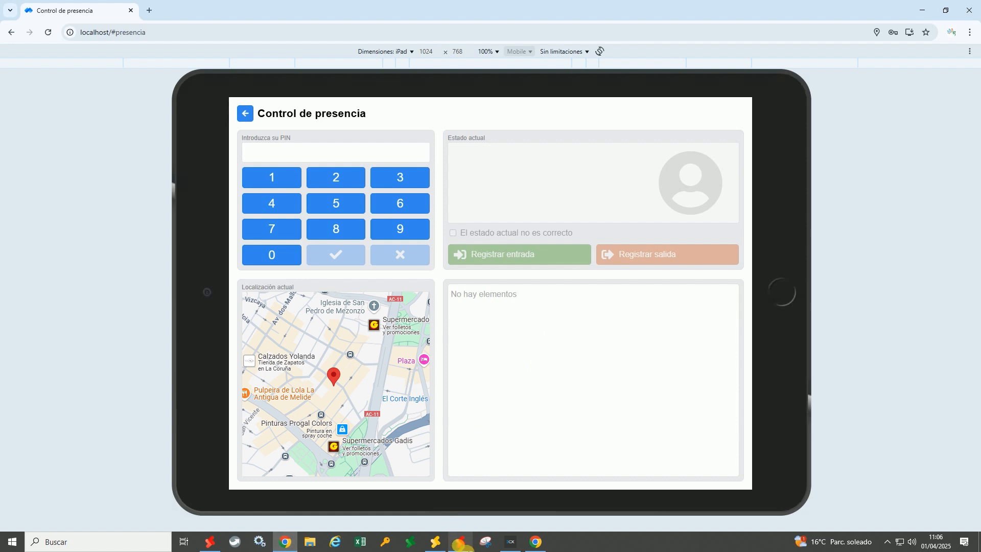
{"action": "left_click", "coordinate": [461, 542]}
{"action": "left_click", "coordinate": [156, 116]}
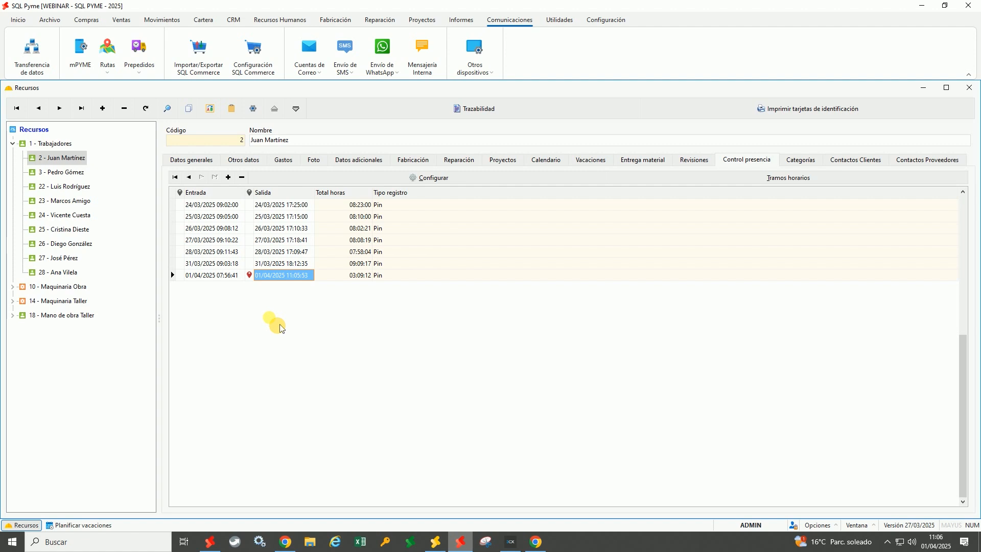
Check the 11:05:53 clock-out's location on the map, close it, and select the 31/03/2025 record
{"action": "left_click", "coordinate": [250, 276]}
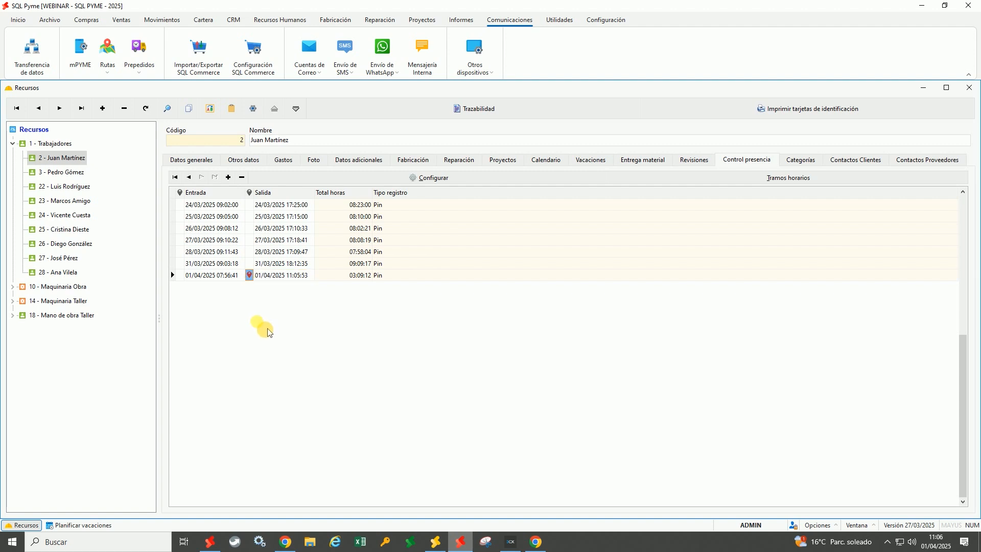
{"action": "left_click", "coordinate": [261, 285]}
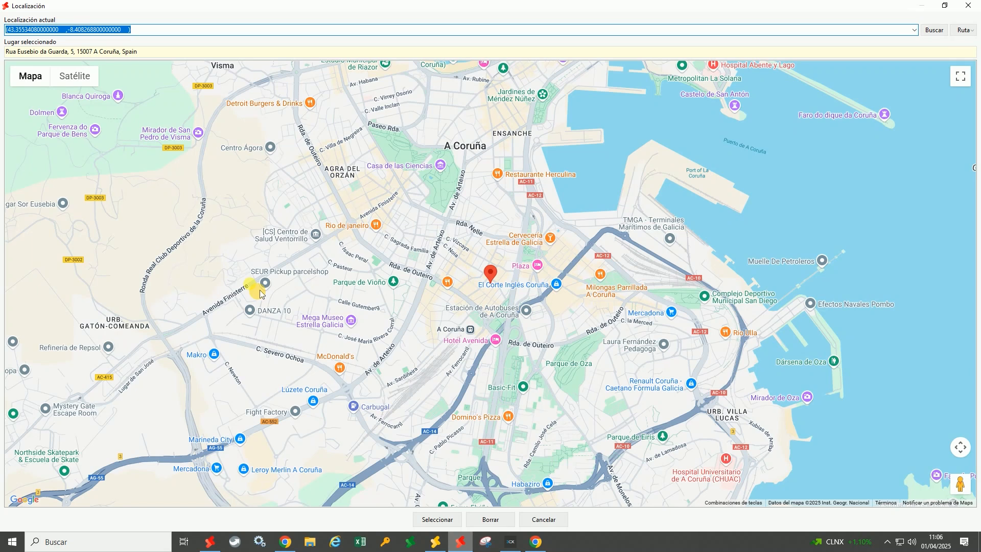
{"action": "left_click", "coordinate": [543, 519]}
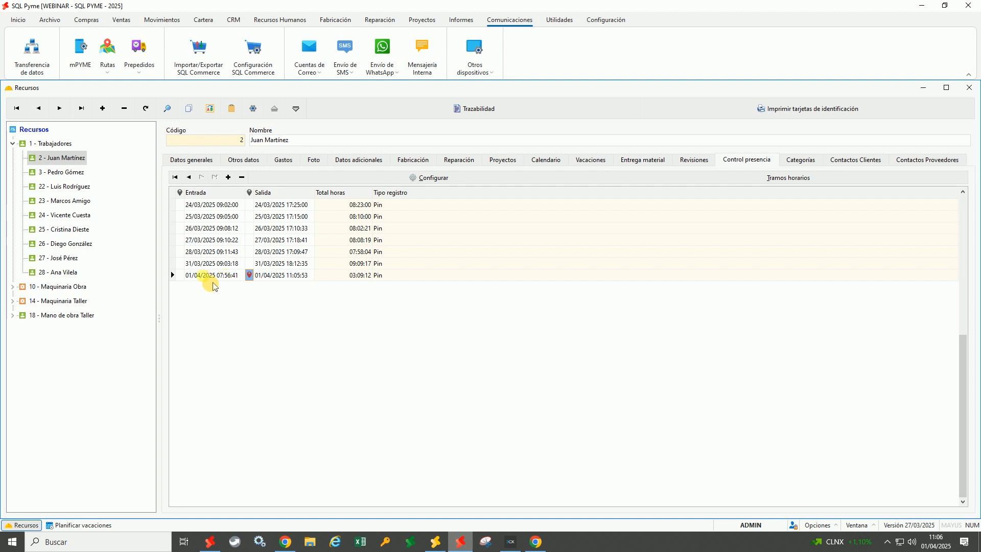
{"action": "left_click", "coordinate": [181, 276]}
{"action": "left_click", "coordinate": [305, 268]}
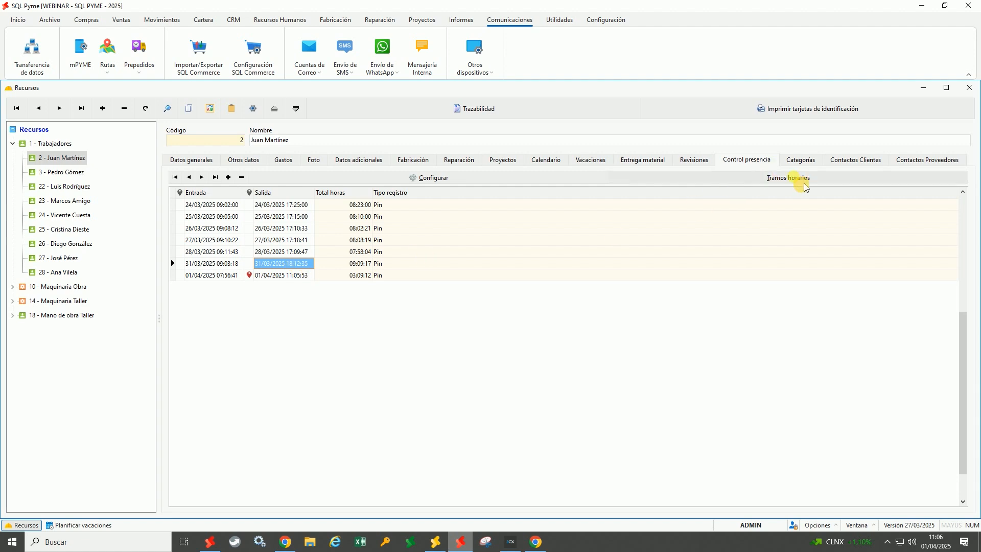
{"action": "left_click", "coordinate": [786, 186]}
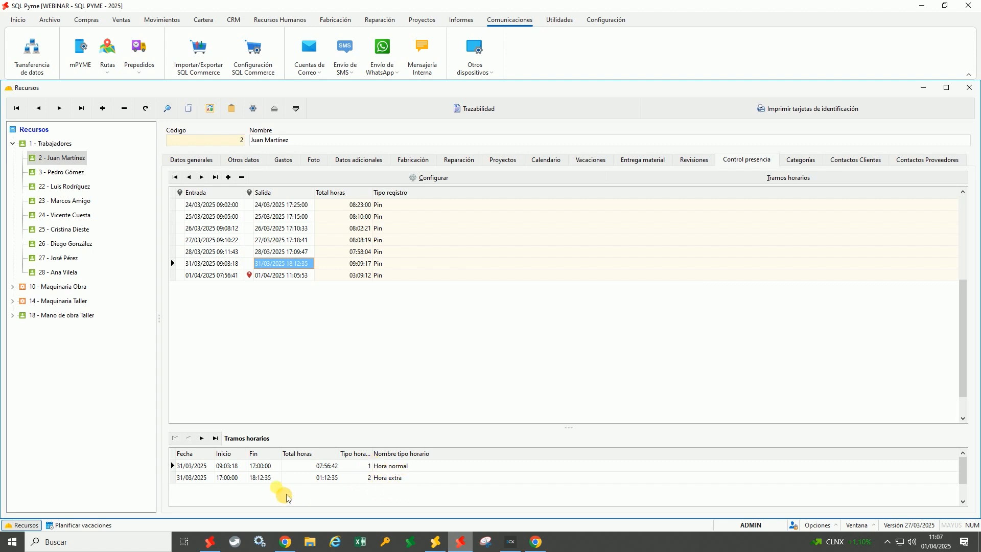
{"action": "left_click", "coordinate": [238, 480]}
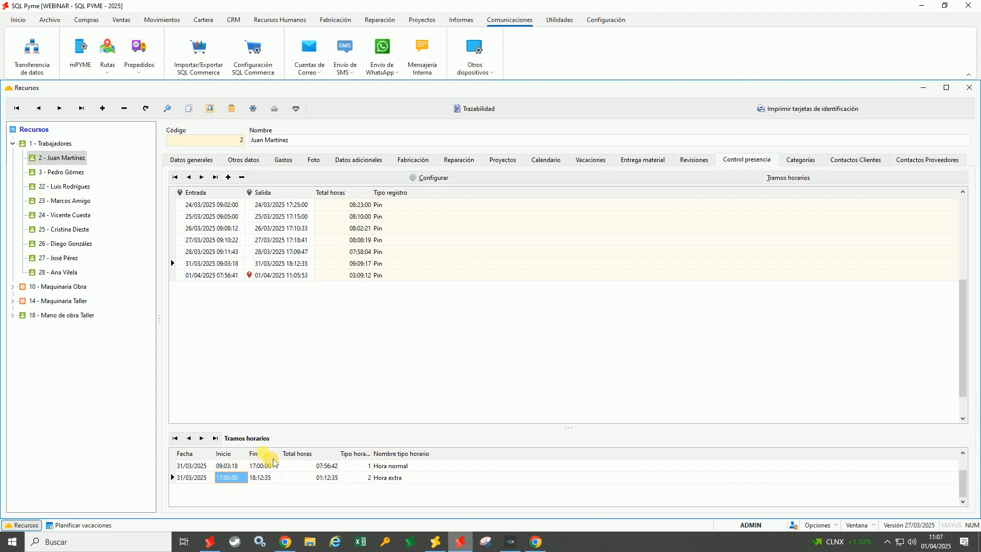
{"action": "left_click", "coordinate": [746, 180]}
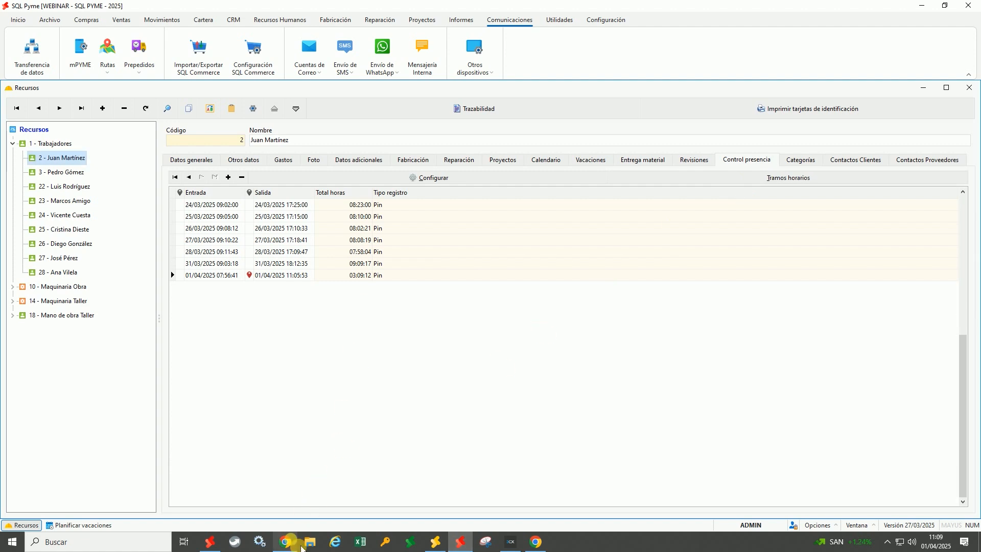
{"action": "left_click", "coordinate": [285, 541]}
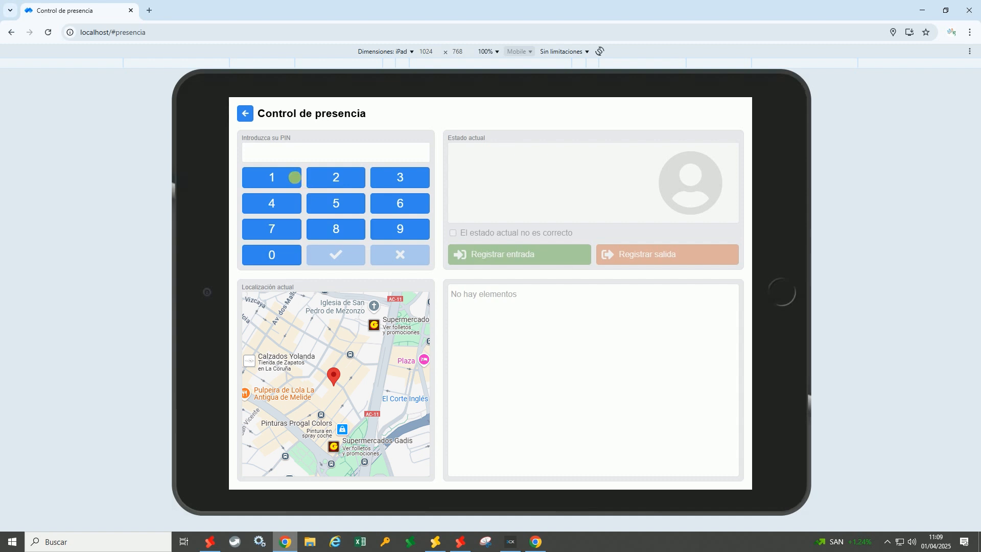
Try identifying an employee on the presence keypad; the entered PINs are rejected
{"action": "left_click", "coordinate": [272, 178]}
{"action": "left_click", "coordinate": [330, 178]}
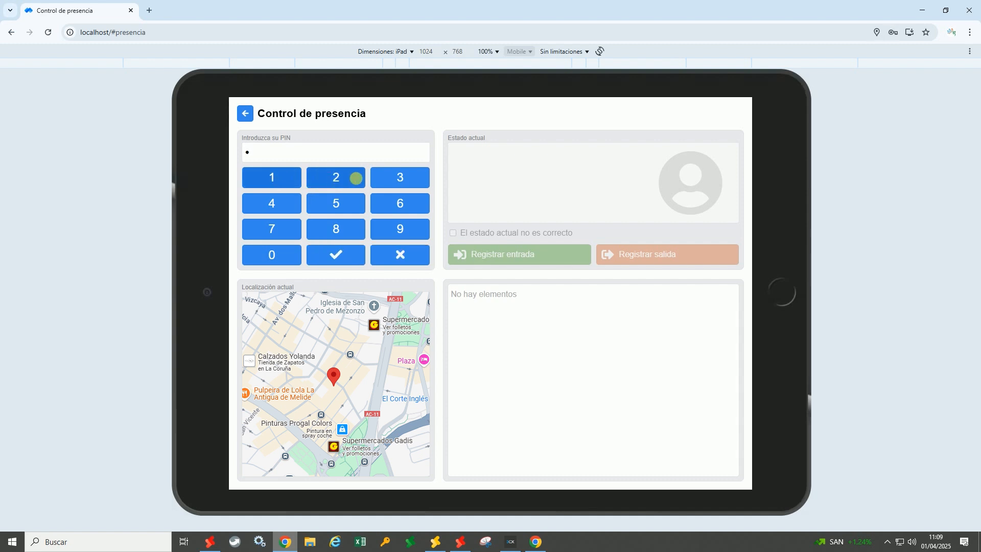
{"action": "left_click", "coordinate": [378, 181]}
{"action": "left_click", "coordinate": [281, 204]}
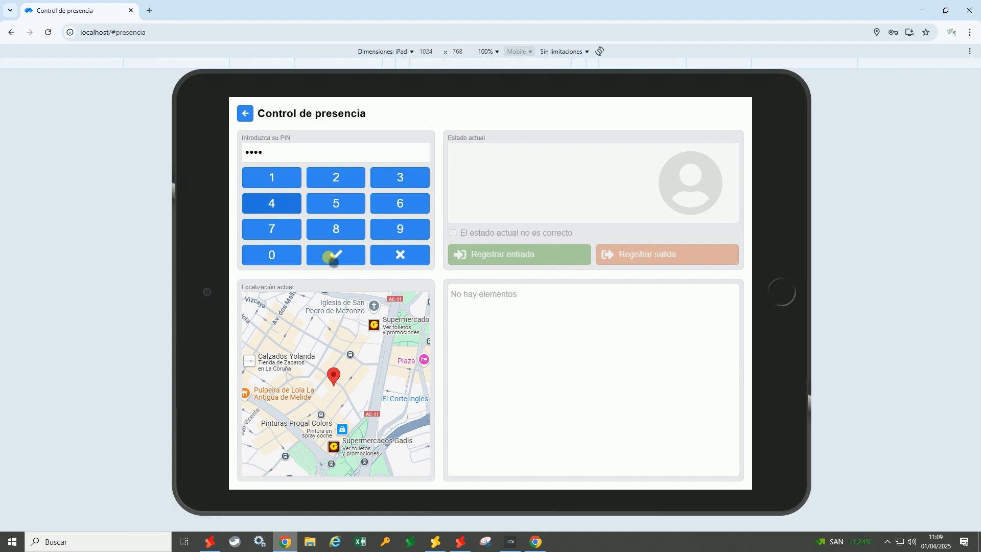
{"action": "left_click", "coordinate": [330, 258]}
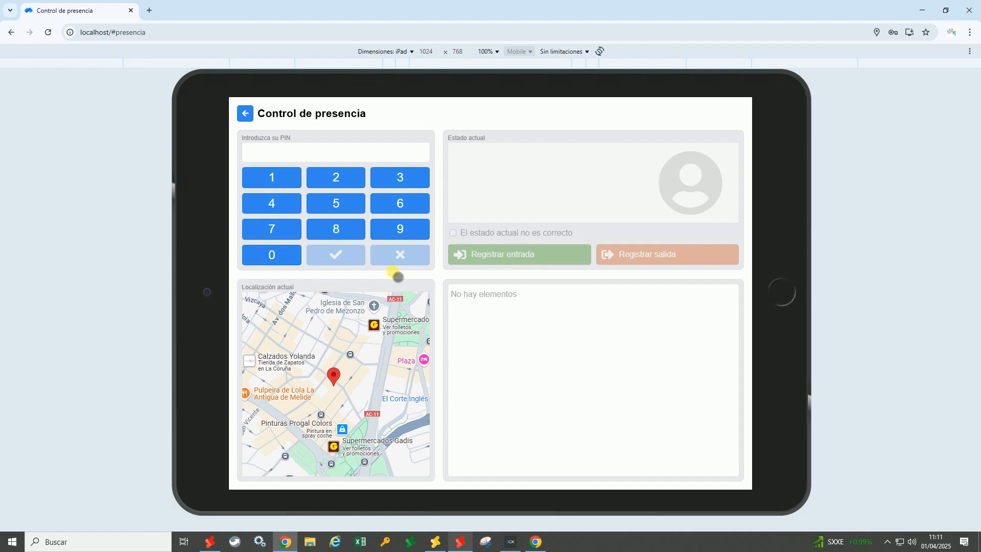
{"action": "left_click", "coordinate": [270, 177]}
{"action": "left_click", "coordinate": [386, 176]}
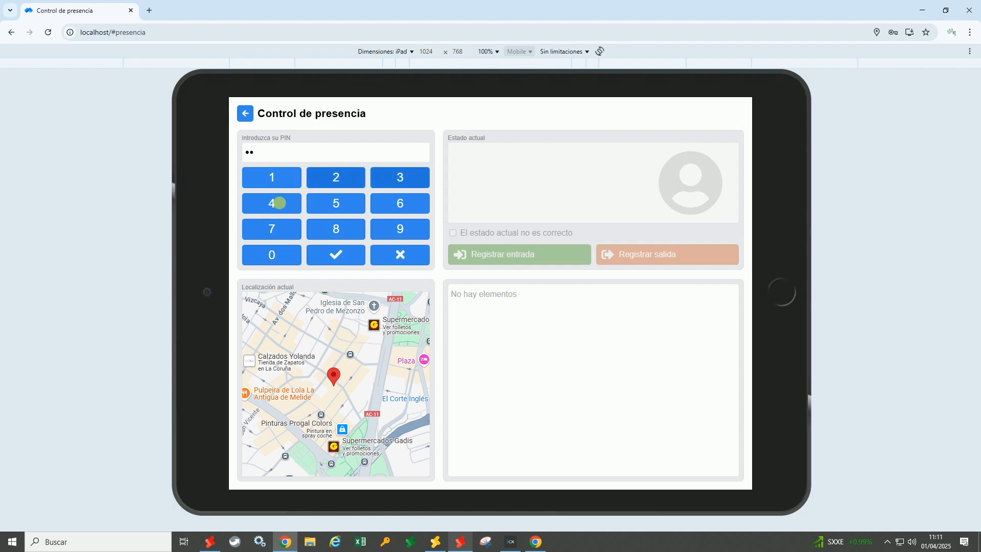
{"action": "left_click", "coordinate": [294, 200]}
{"action": "left_click", "coordinate": [294, 199]}
{"action": "left_click", "coordinate": [337, 255]}
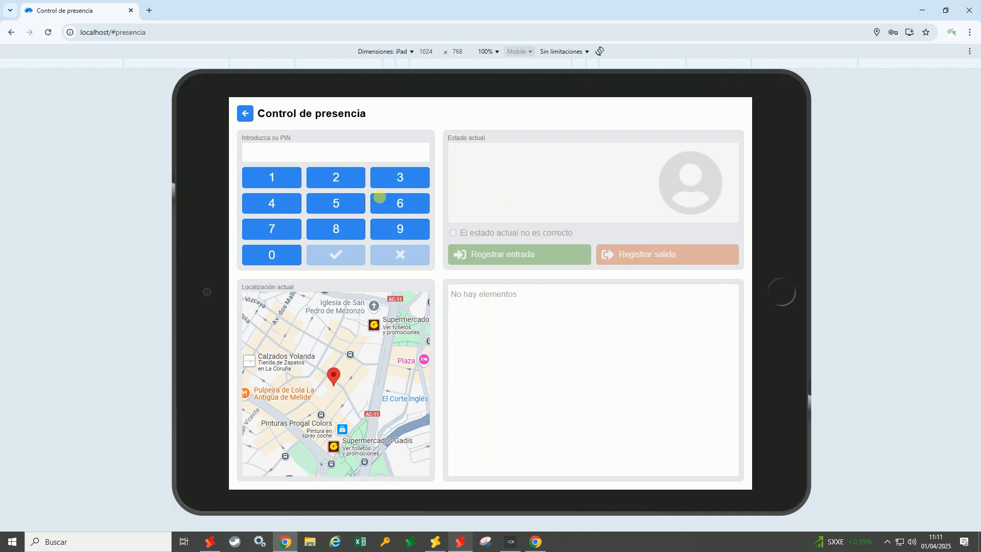
Enter the correct PIN, identifying the employee present since 31/03/2025 08:48:26
{"action": "left_click", "coordinate": [271, 179]}
{"action": "left_click", "coordinate": [339, 177]}
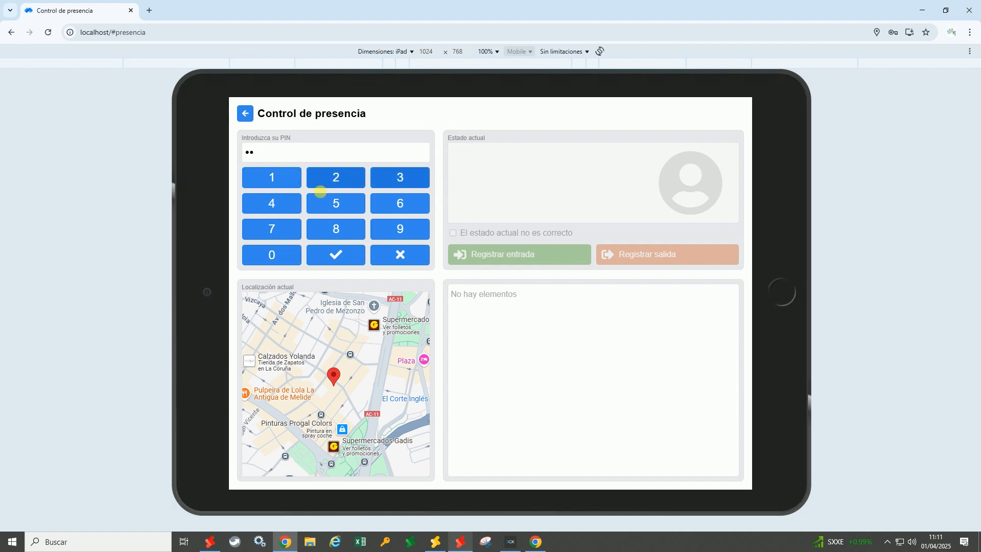
{"action": "left_click", "coordinate": [383, 179]}
{"action": "left_click", "coordinate": [271, 203]}
{"action": "left_click", "coordinate": [337, 255]}
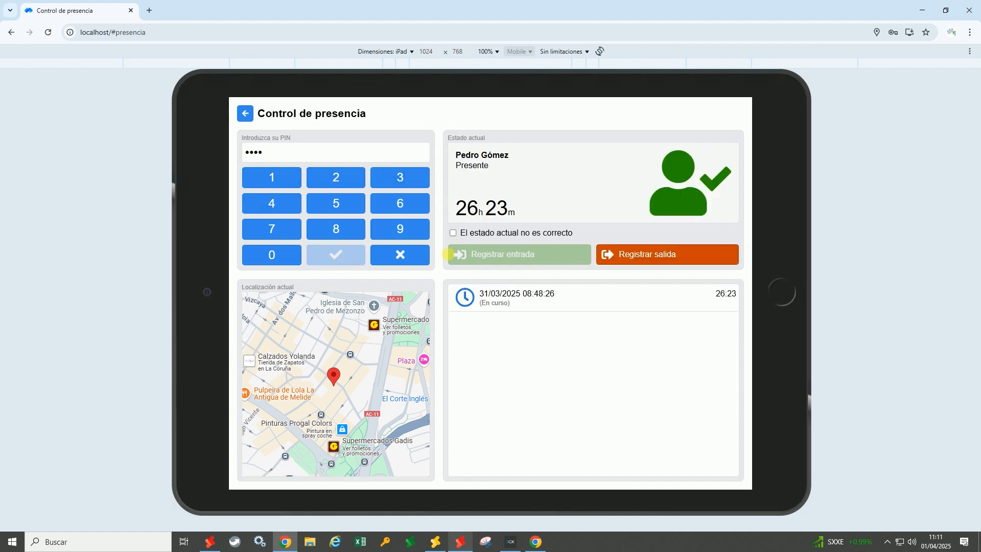
Flag the current status as incorrect, register the 01/04/2025 11:12:01 entry, and return to SQL Pyme
{"action": "left_click", "coordinate": [453, 233]}
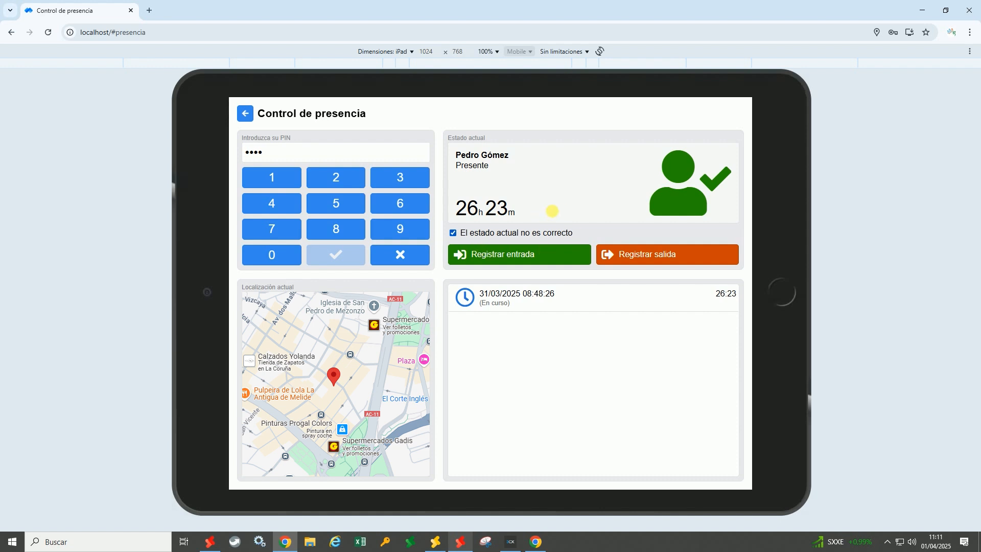
{"action": "left_click", "coordinate": [528, 256]}
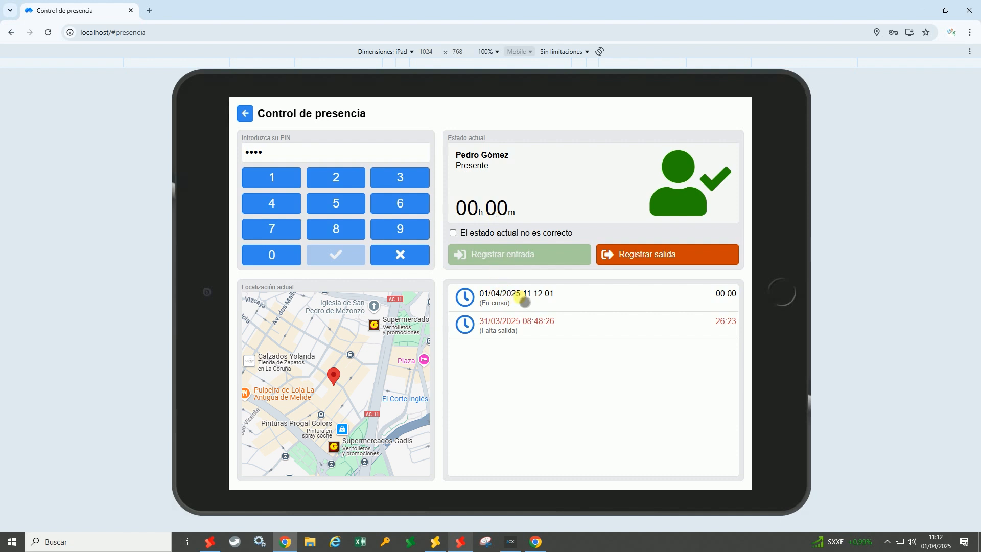
{"action": "left_click", "coordinate": [535, 335]}
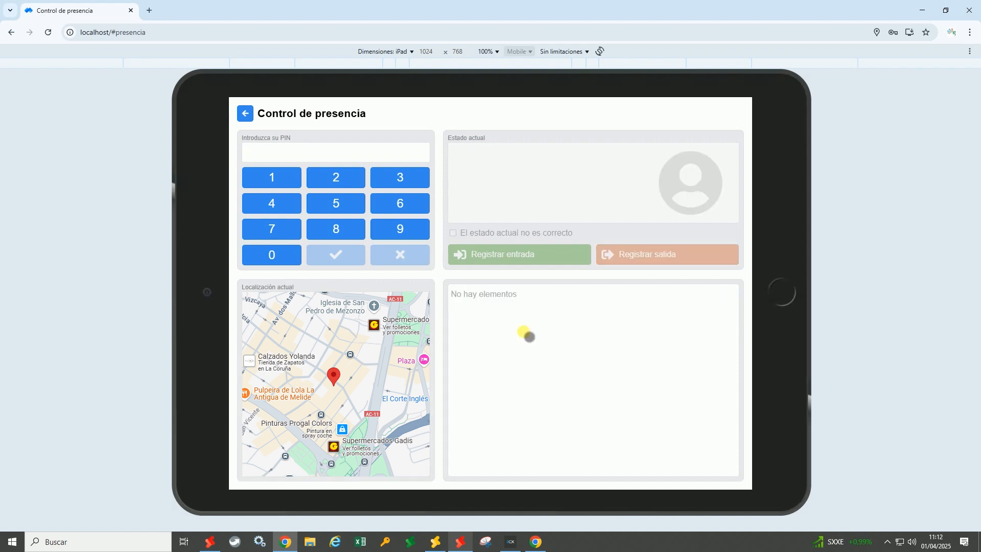
{"action": "left_click", "coordinate": [460, 542]}
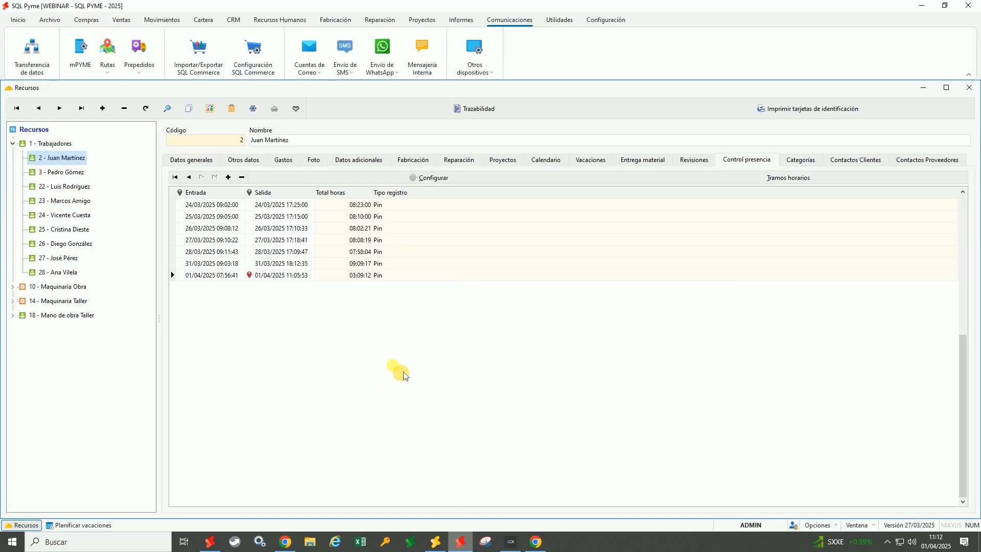
Select the second employee, open Administración control de presencia, and show only erroneous records
{"action": "left_click", "coordinate": [65, 173]}
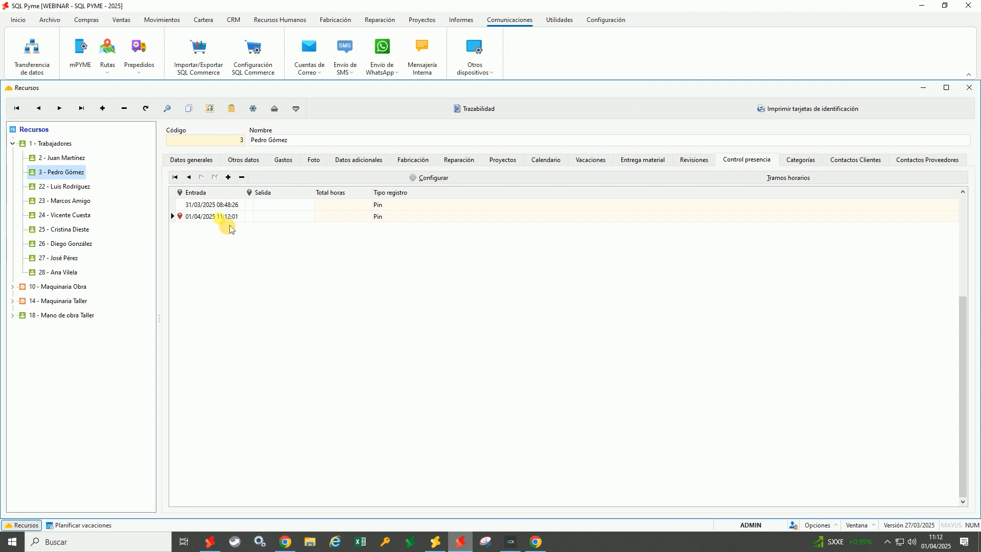
{"action": "left_click", "coordinate": [299, 20]}
{"action": "left_click", "coordinate": [189, 71]}
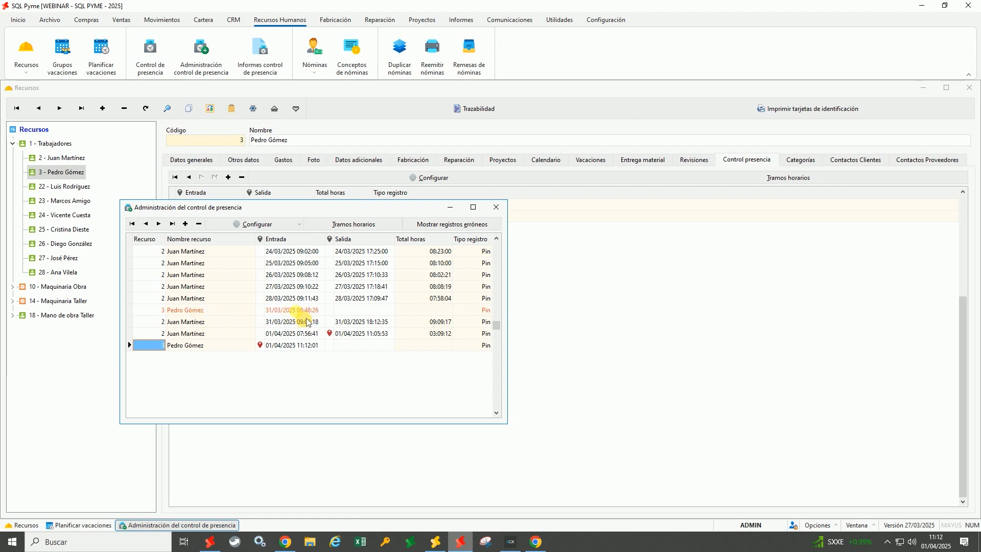
{"action": "left_click", "coordinate": [449, 224]}
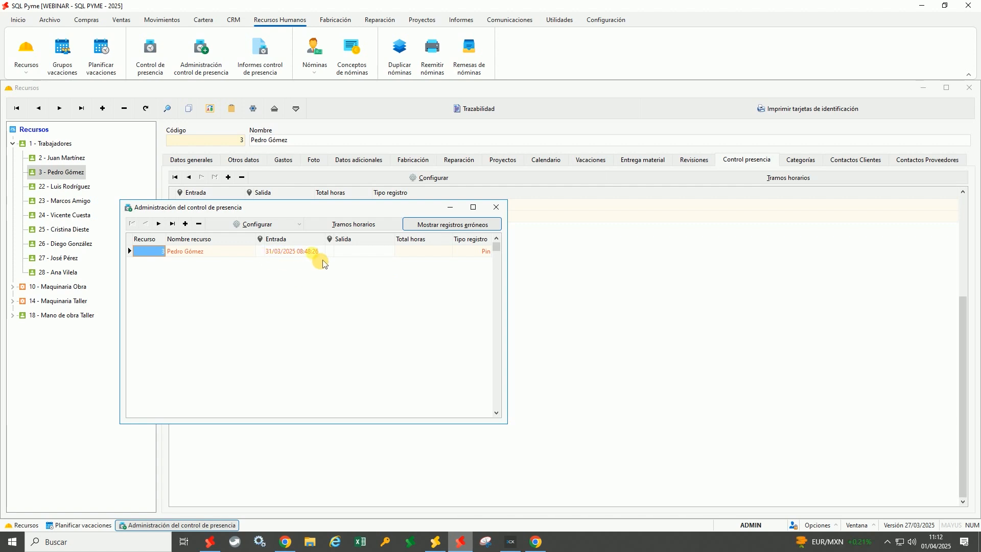
Show all attendance records again, close the administration window, and open the Usuarios permissions
{"action": "left_click", "coordinate": [453, 228]}
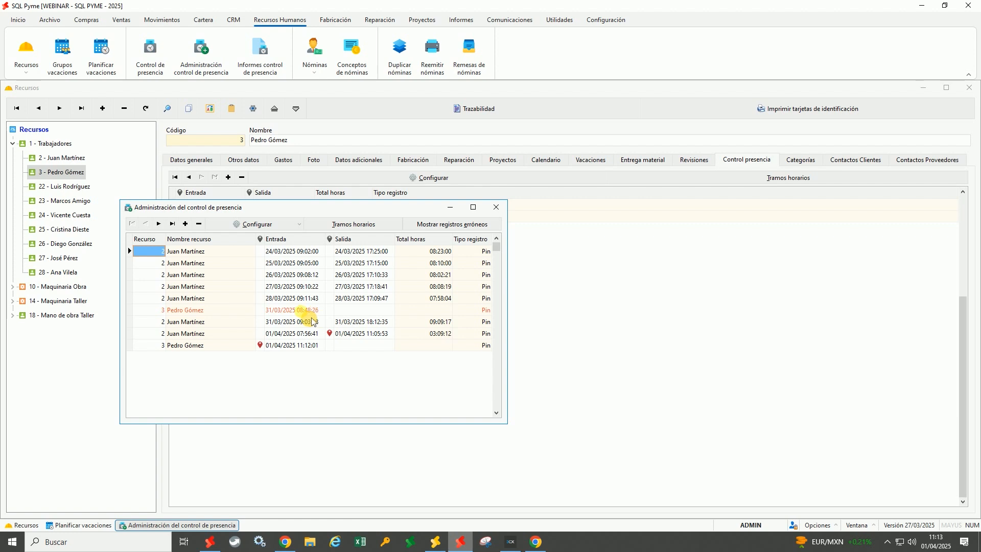
{"action": "left_click", "coordinate": [289, 348]}
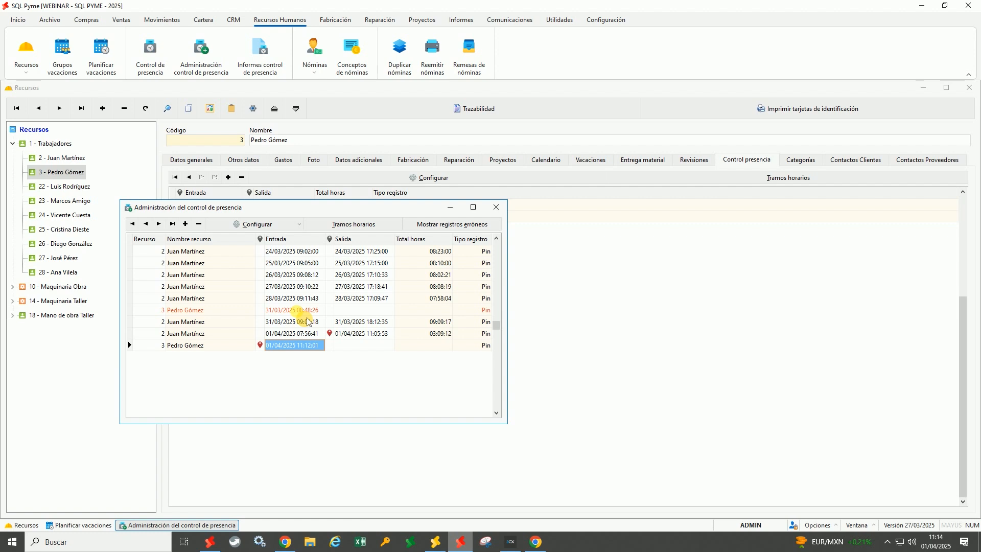
{"action": "left_click", "coordinate": [497, 207]}
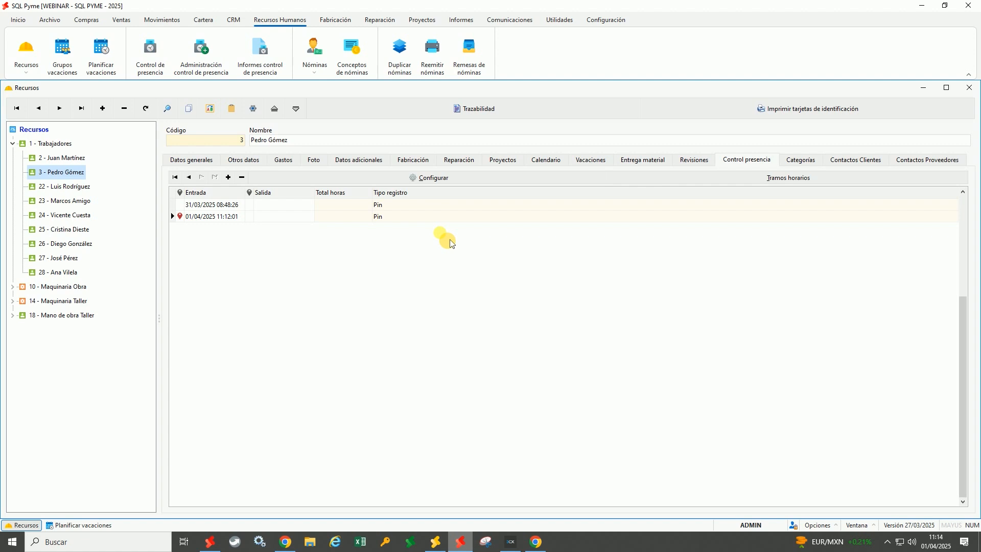
{"action": "left_click", "coordinate": [603, 21]}
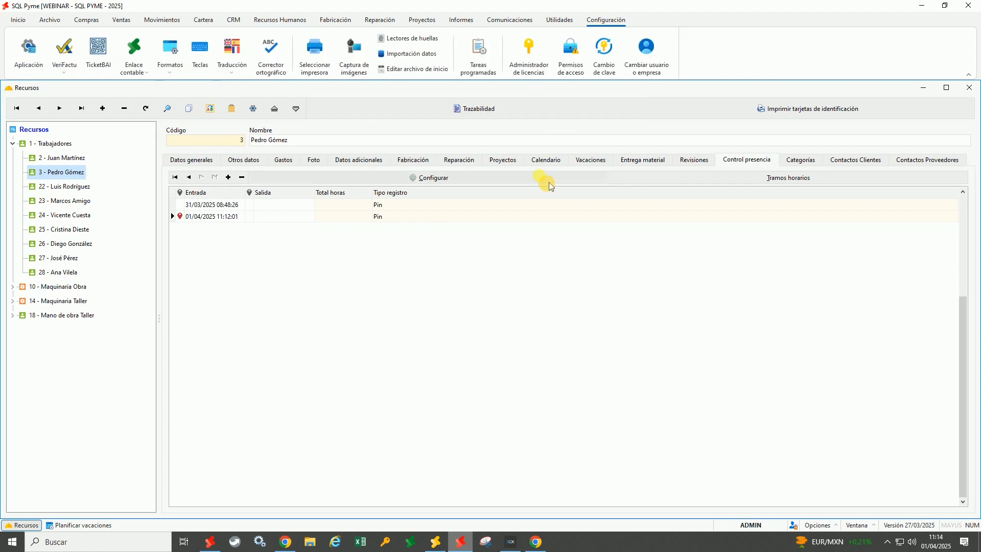
{"action": "left_click", "coordinate": [585, 68]}
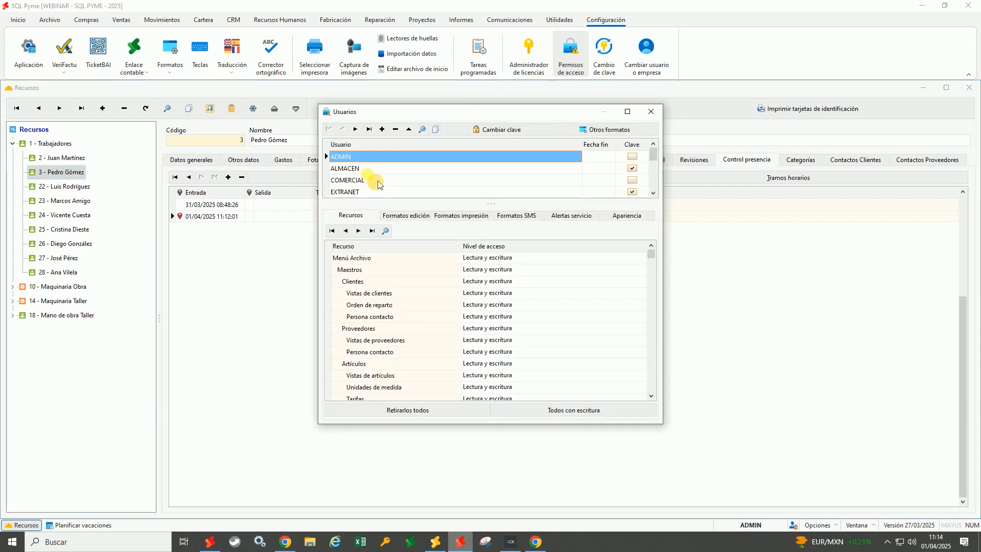
{"action": "left_click", "coordinate": [378, 181]}
{"action": "scroll", "coordinate": [379, 184], "scroll_direction": "down", "scroll_amount": 4}
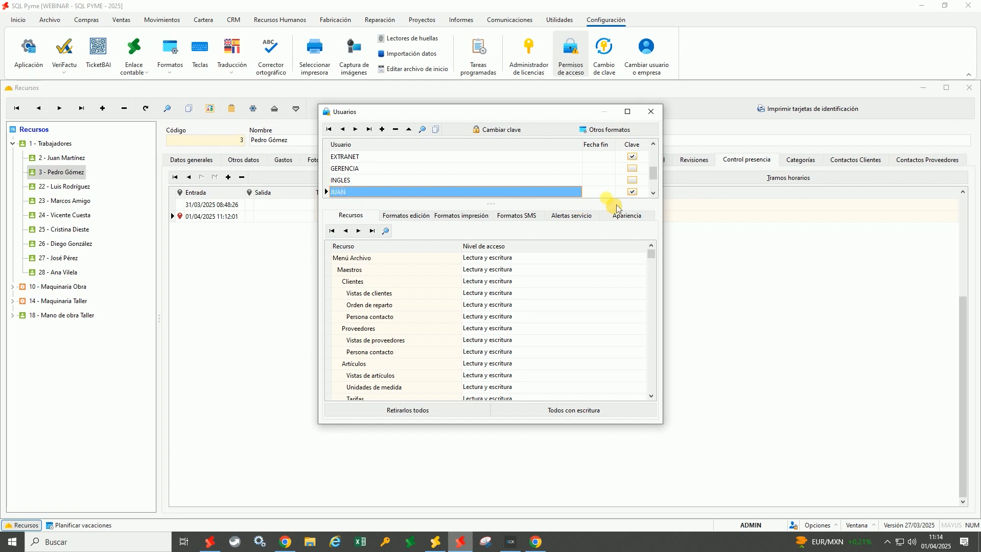
{"action": "left_click", "coordinate": [633, 192]}
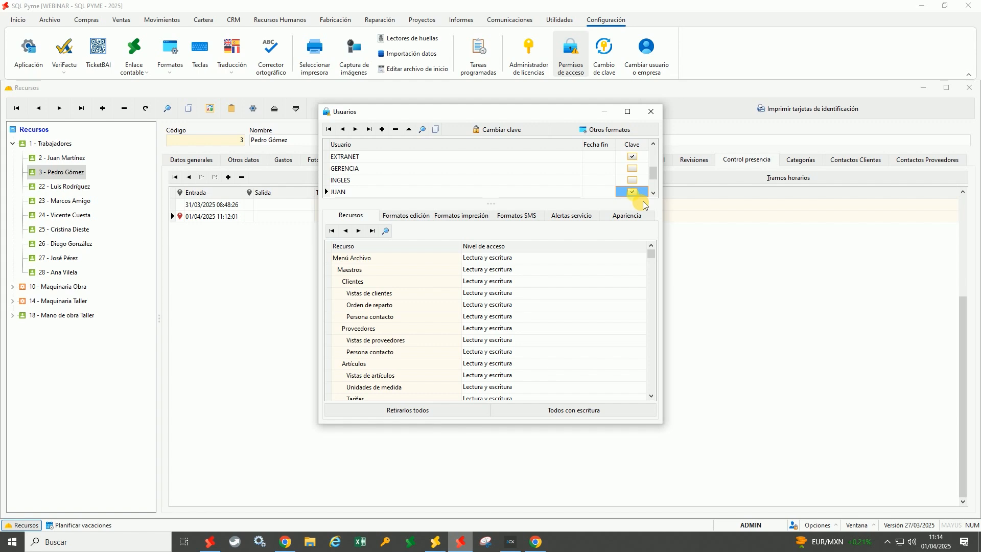
{"action": "left_click", "coordinate": [551, 194]}
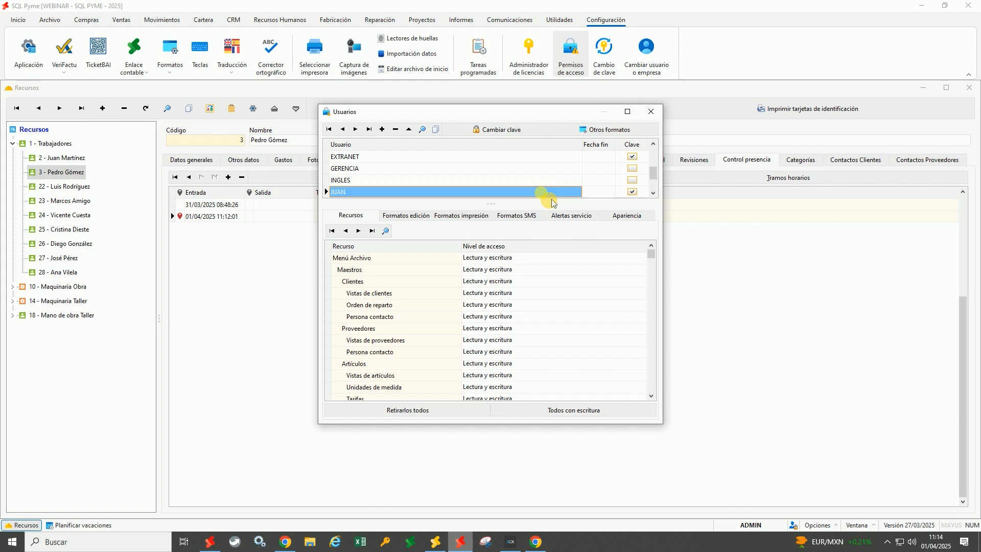
{"action": "left_click", "coordinate": [644, 196]}
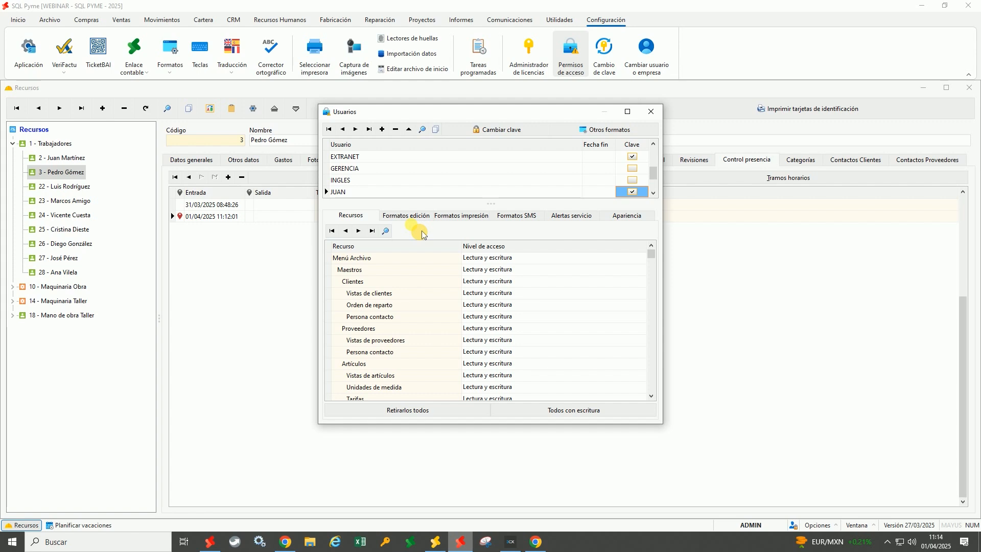
{"action": "left_click", "coordinate": [658, 117]}
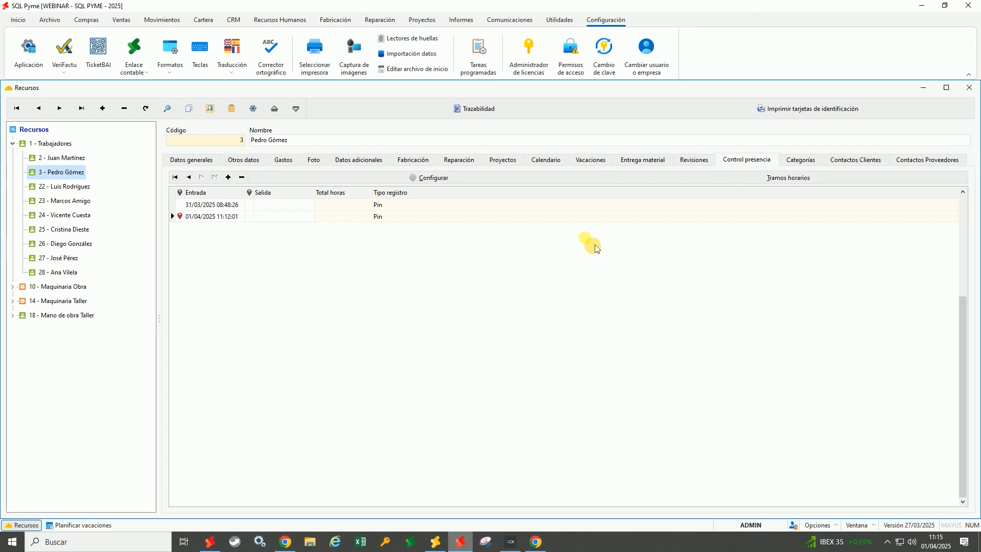
Open the mPYME service configuration and deactivate the ALMACEN, EXTRANET and TALLER users
{"action": "left_click", "coordinate": [521, 22]}
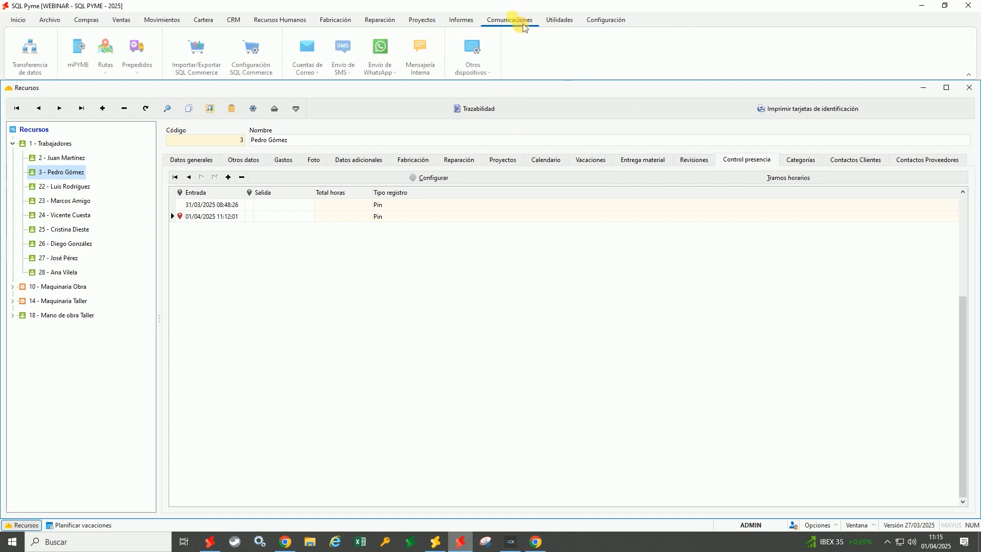
{"action": "left_click", "coordinate": [89, 67]}
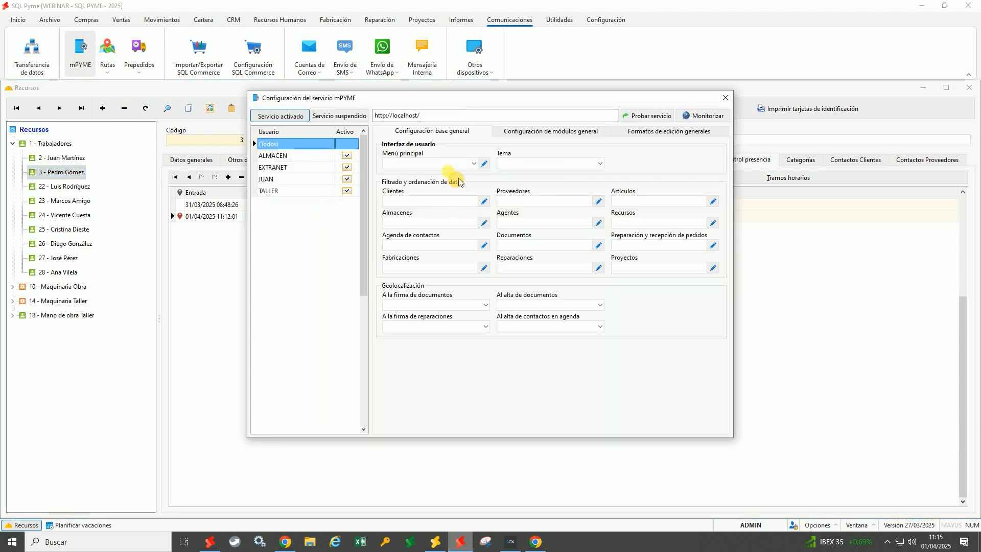
{"action": "left_click_drag", "start_coordinate": [447, 103], "coordinate": [472, 111]}
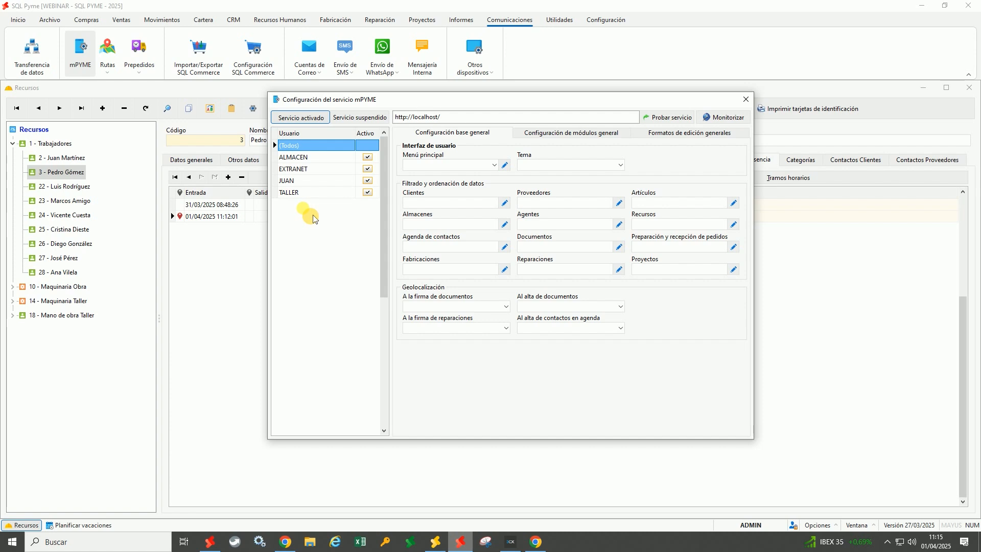
{"action": "left_click", "coordinate": [376, 159]}
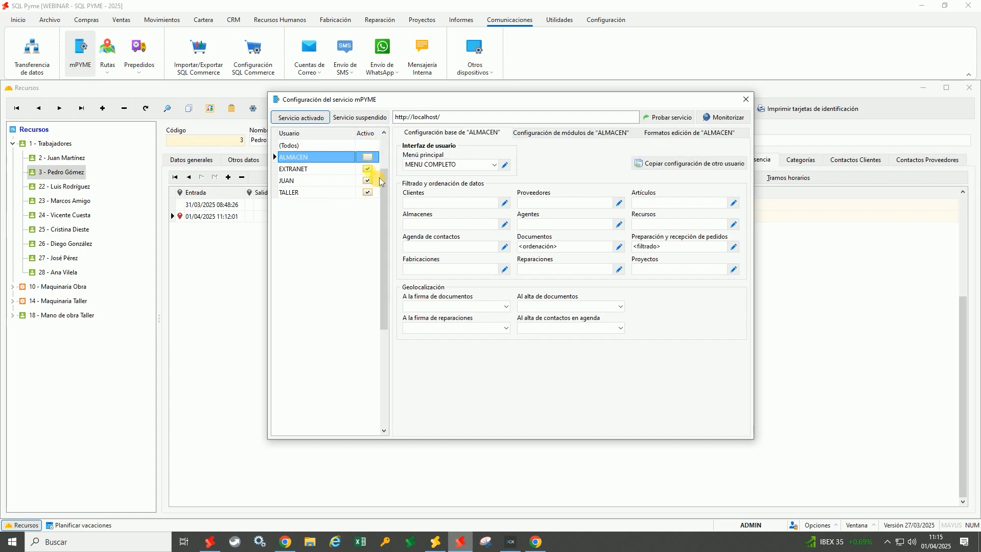
{"action": "left_click", "coordinate": [372, 169]}
{"action": "left_click", "coordinate": [370, 193]}
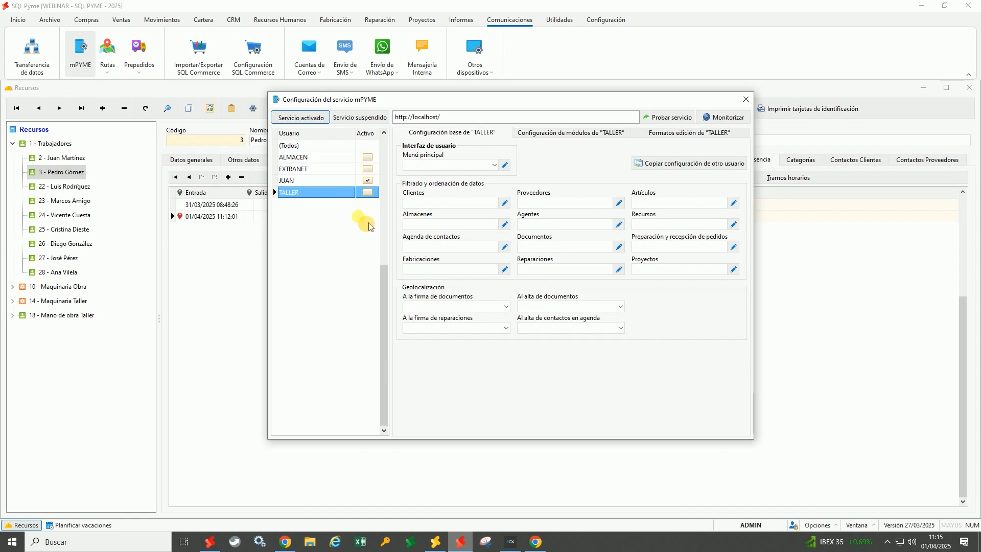
Select the employee's user and open its Menú principal for editing
{"action": "left_click", "coordinate": [327, 182]}
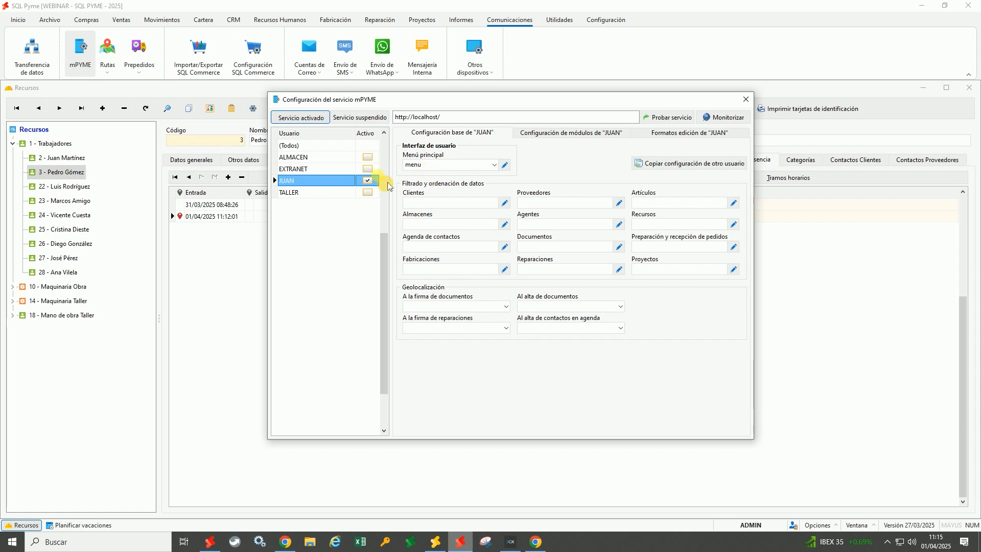
{"action": "left_click", "coordinate": [293, 146]}
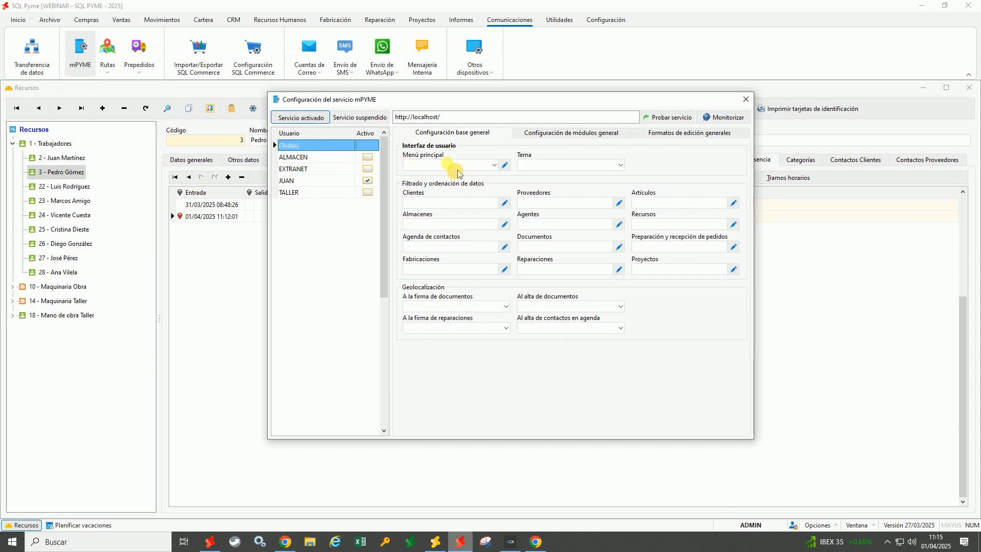
{"action": "left_click", "coordinate": [312, 180]}
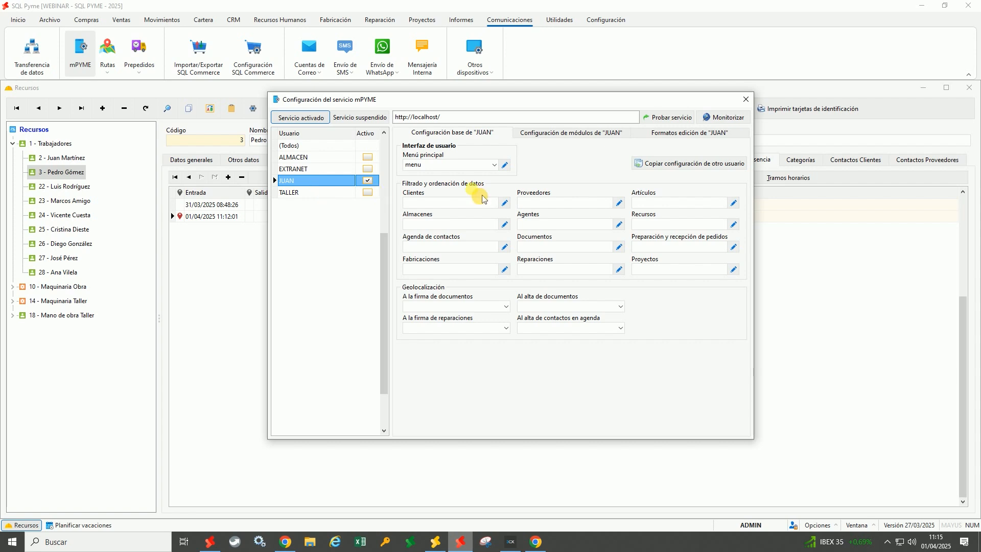
{"action": "left_click", "coordinate": [506, 165]}
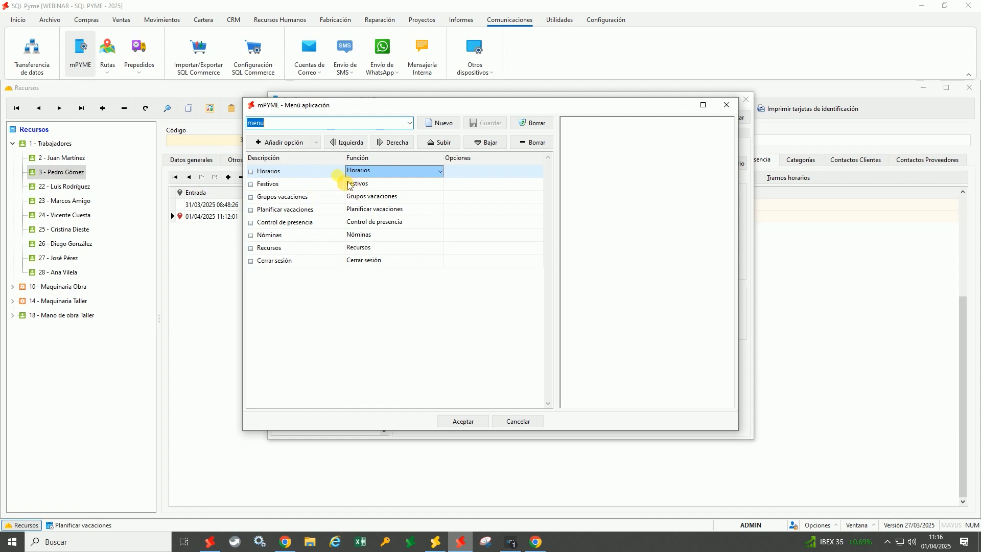
Inspect the Planificar vacaciones and Horarios menu entries, then cancel the editor without changes
{"action": "left_click", "coordinate": [313, 210]}
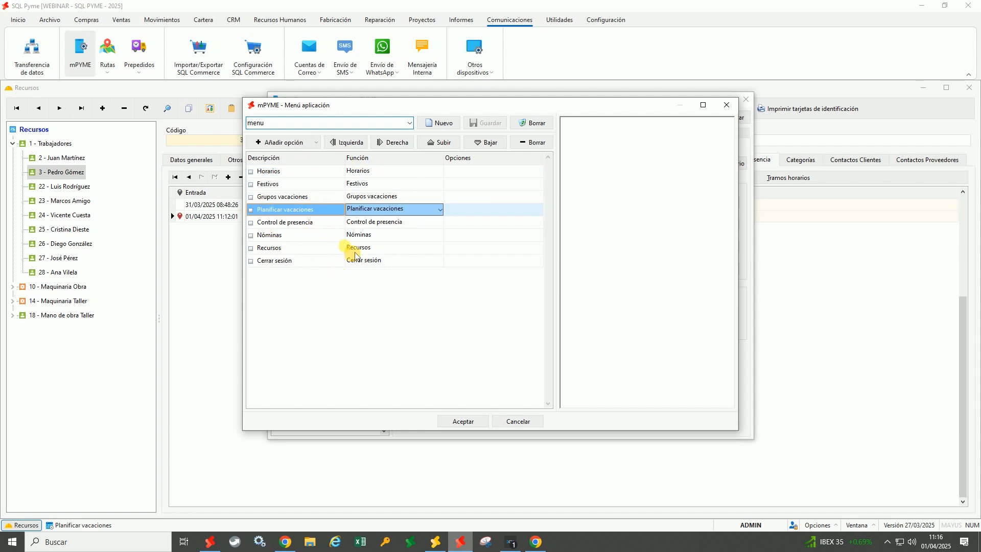
{"action": "left_click", "coordinate": [314, 173]}
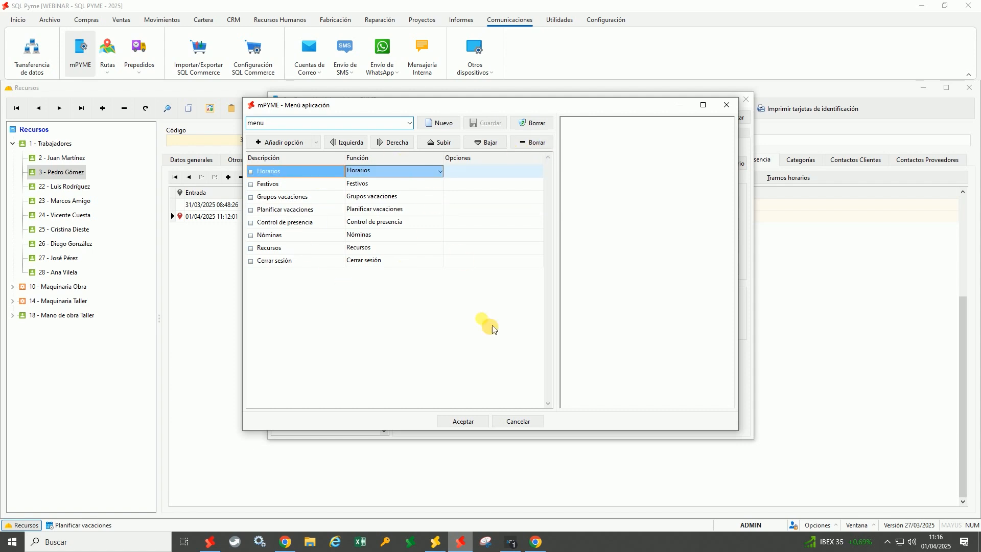
{"action": "left_click", "coordinate": [518, 422]}
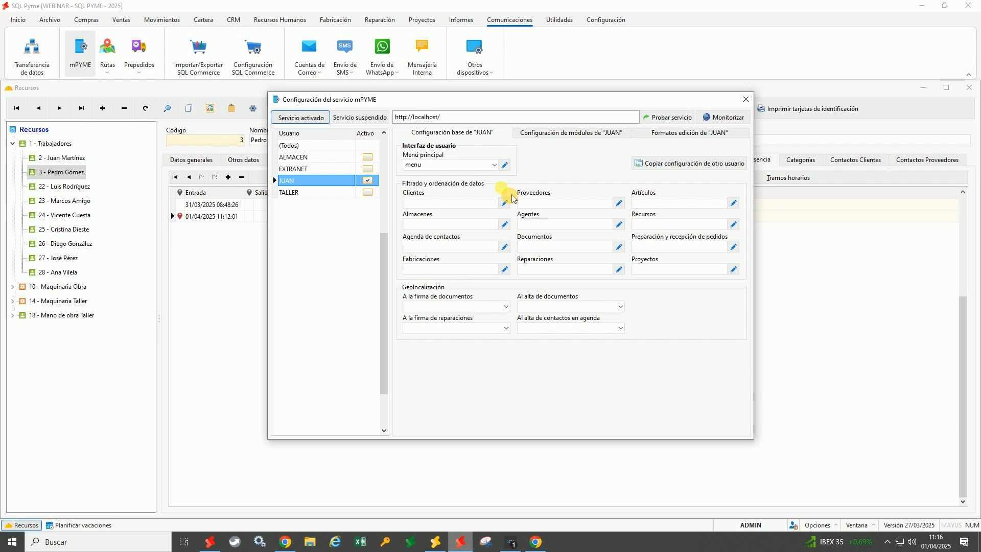
Restrict the employee user's Recursos filter to resource 2 and view its Configuración de módulos
{"action": "left_click", "coordinate": [654, 229]}
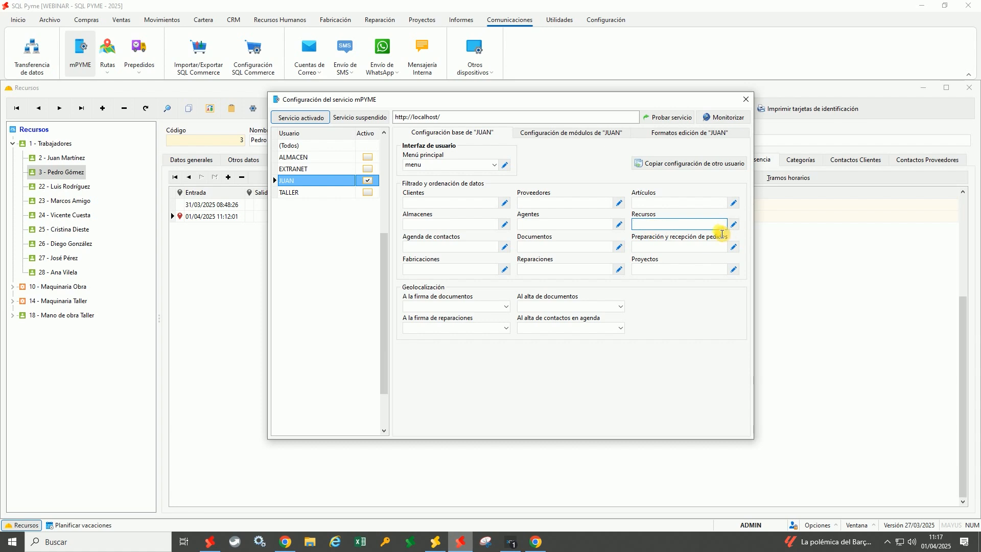
{"action": "left_click", "coordinate": [733, 224]}
{"action": "left_click", "coordinate": [432, 199]}
{"action": "double_click", "coordinate": [428, 220]}
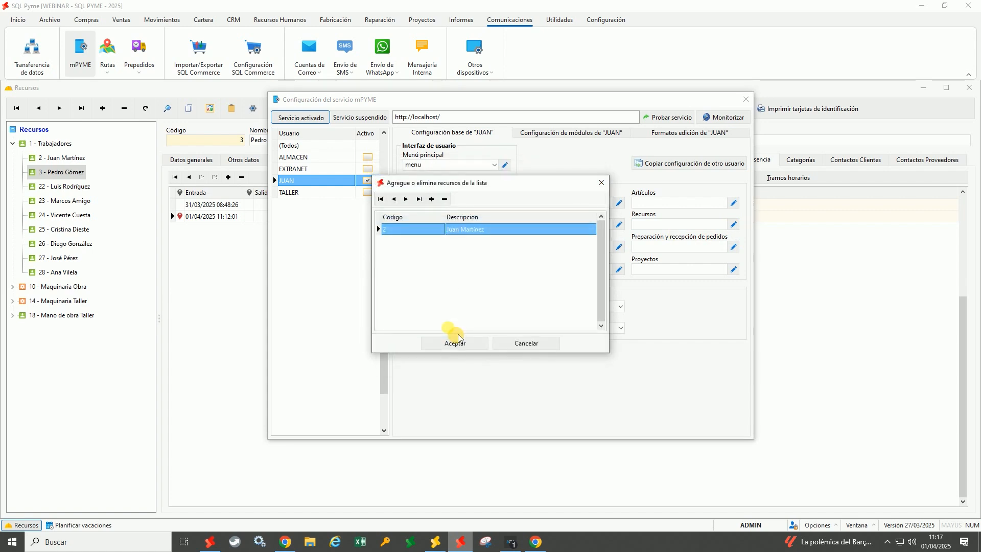
{"action": "left_click", "coordinate": [456, 343]}
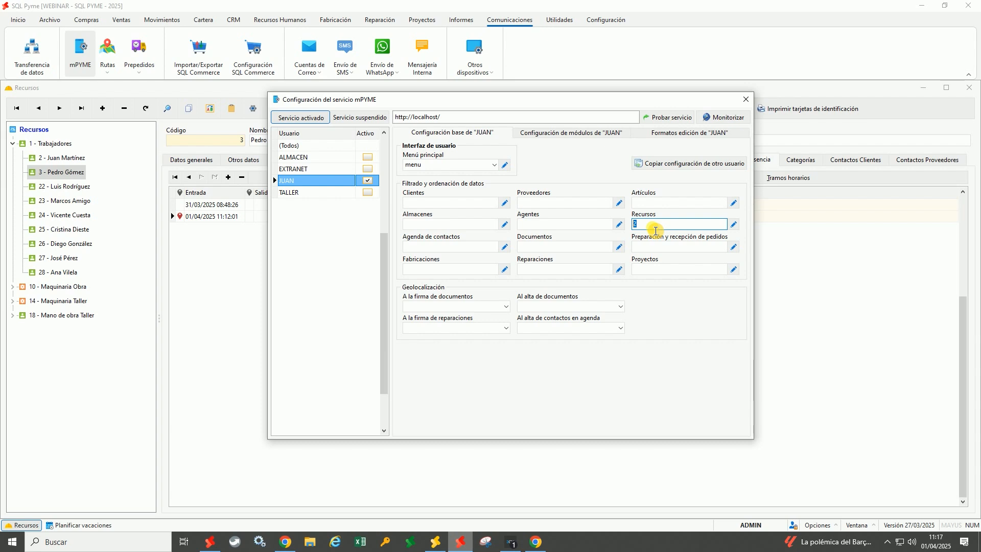
{"action": "left_click", "coordinate": [599, 134]}
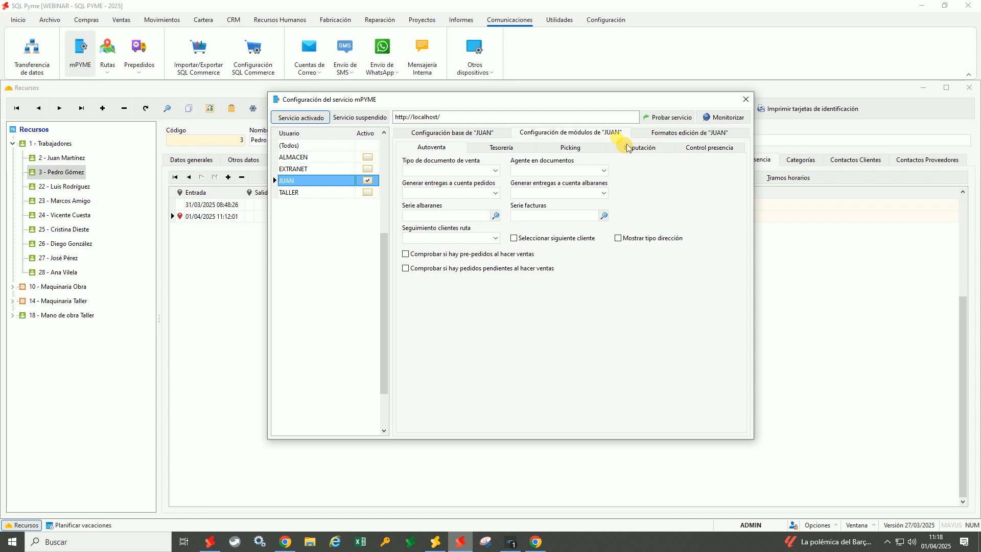
Go from the all-users settings back to the employee user and view their Control presencia module options
{"action": "left_click", "coordinate": [318, 148]}
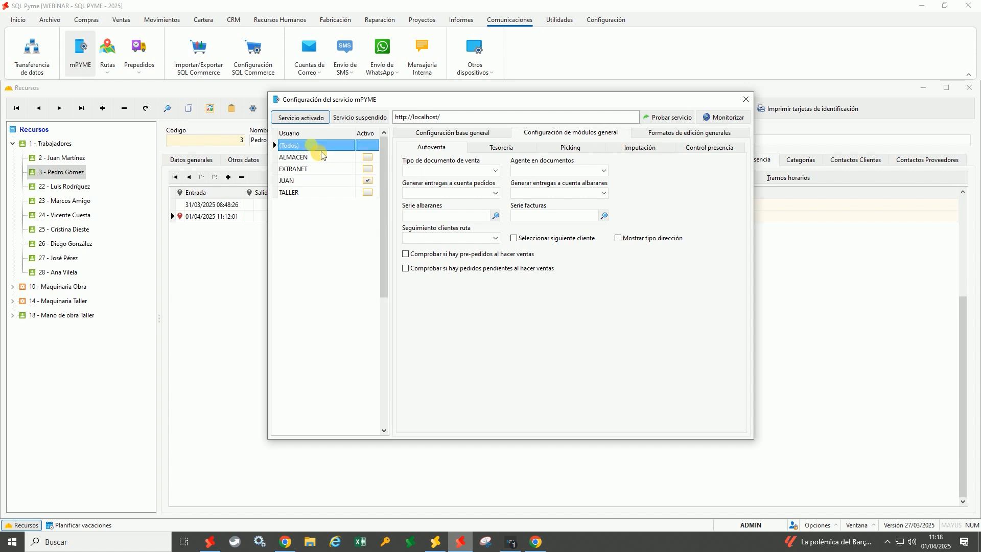
{"action": "left_click", "coordinate": [314, 182]}
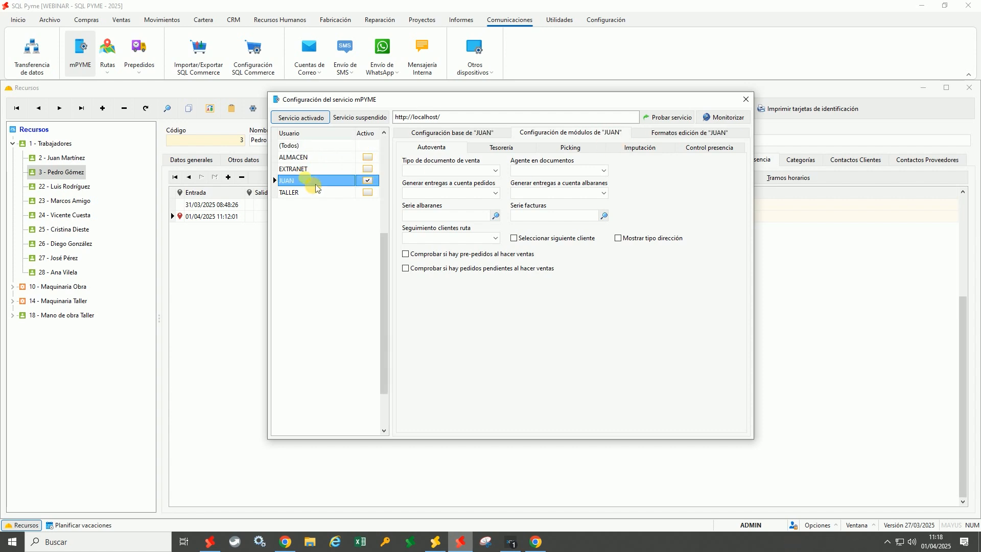
{"action": "left_click", "coordinate": [712, 153]}
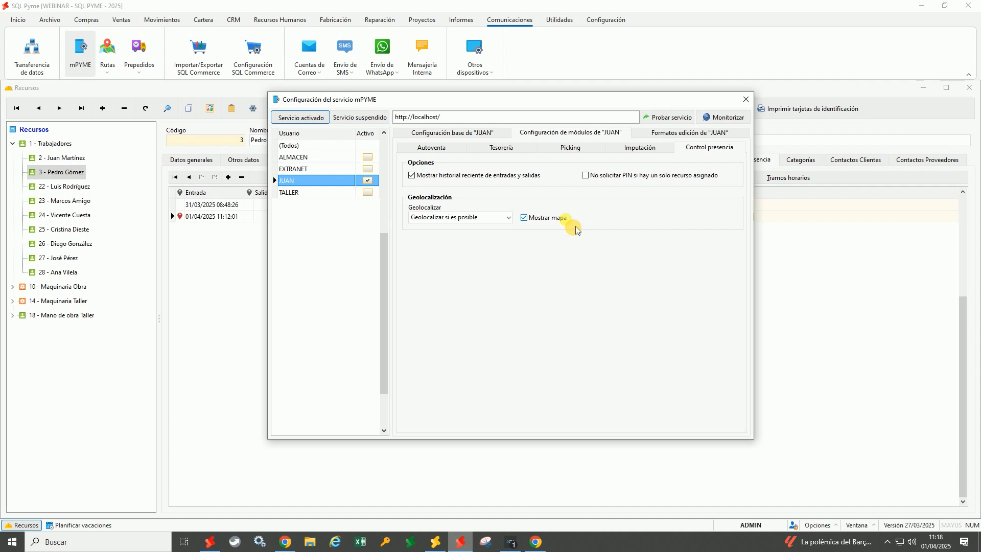
{"action": "left_click", "coordinate": [508, 217]}
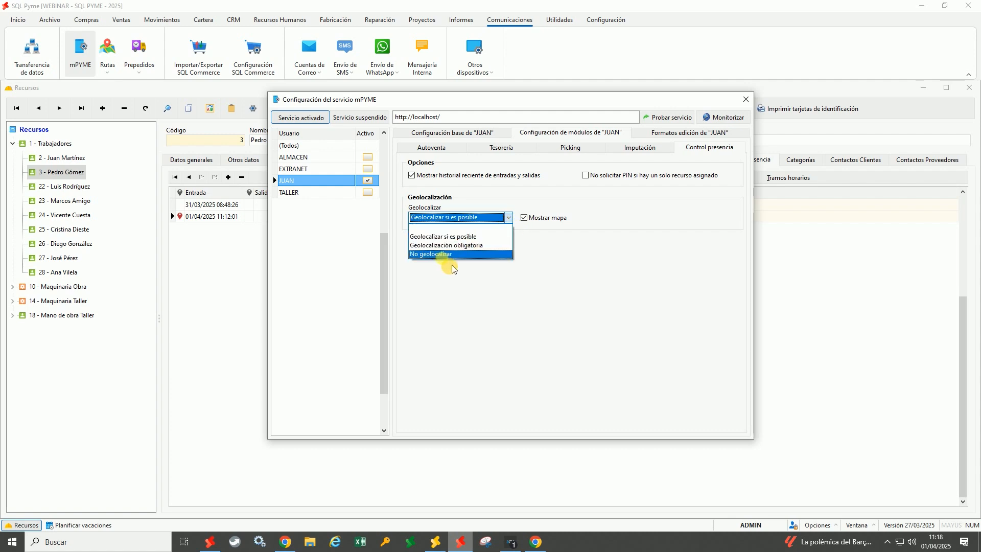
Try geolocation off and mandatory, restore 'Geolocalizar si es posible', then view the base configuration
{"action": "left_click", "coordinate": [442, 254]}
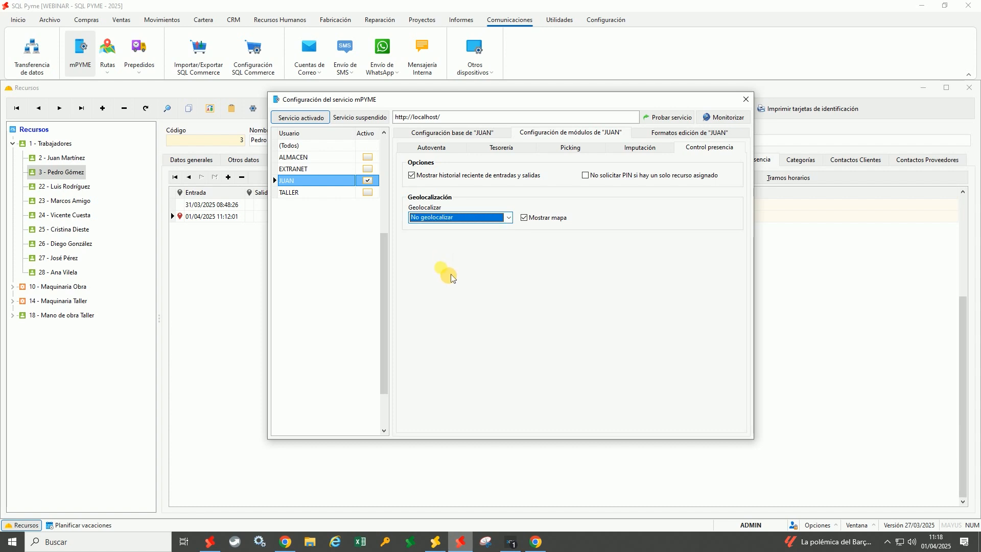
{"action": "left_click", "coordinate": [442, 220]}
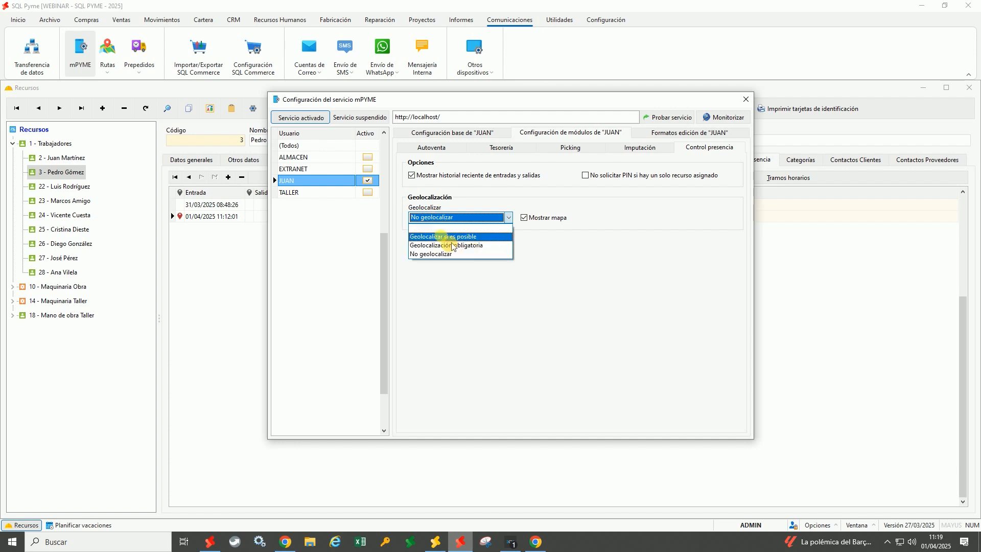
{"action": "left_click", "coordinate": [440, 238]}
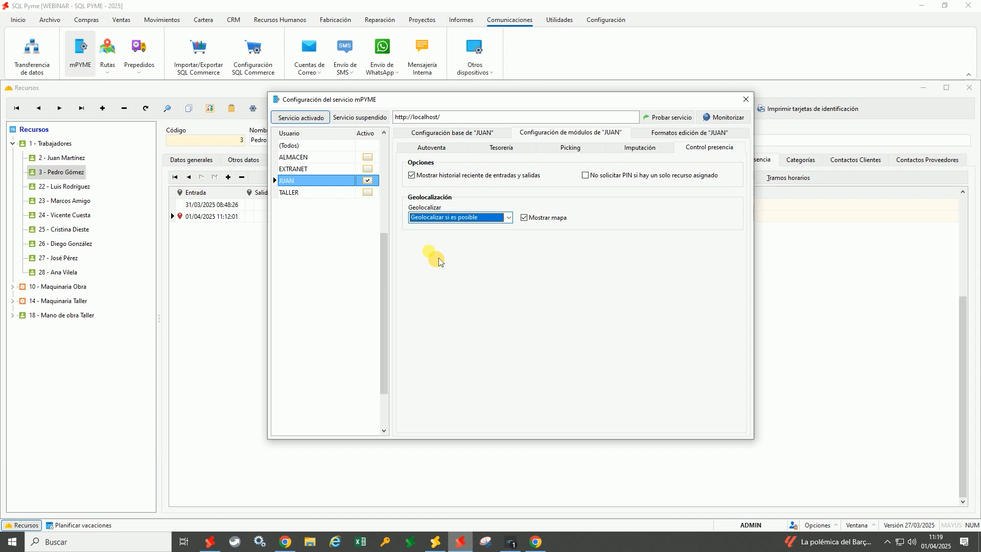
{"action": "left_click", "coordinate": [480, 221]}
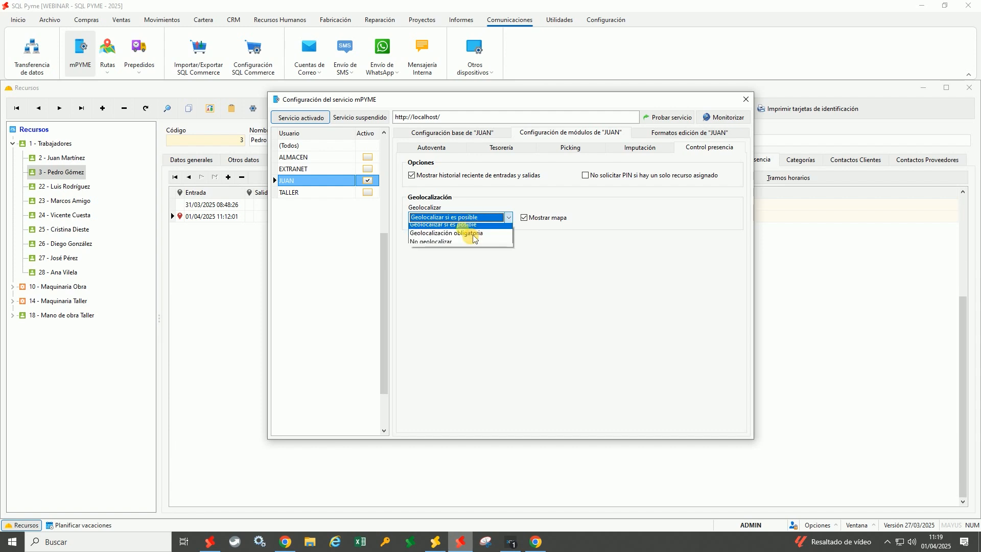
{"action": "left_click", "coordinate": [459, 238]}
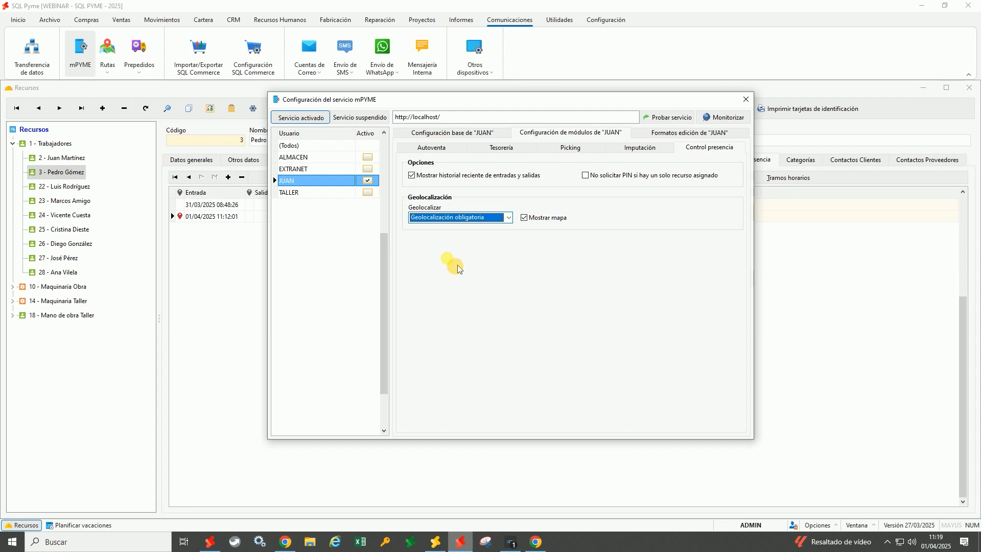
{"action": "left_click", "coordinate": [509, 217]}
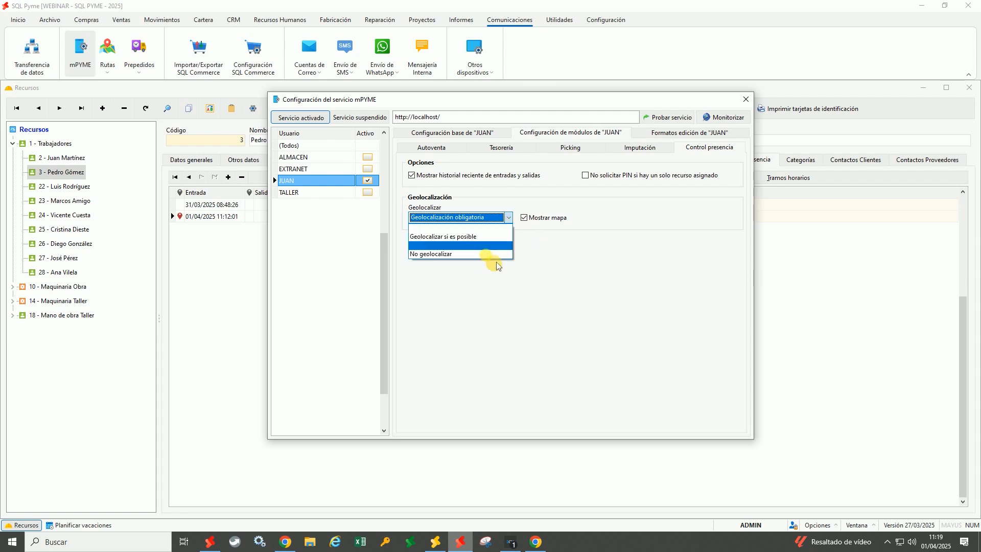
{"action": "left_click", "coordinate": [486, 237]}
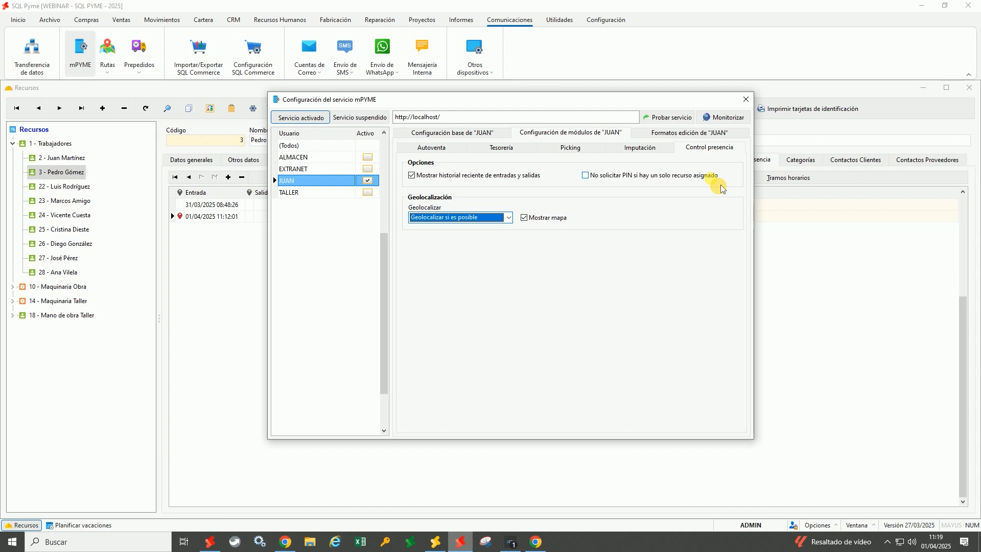
{"action": "left_click", "coordinate": [488, 135]}
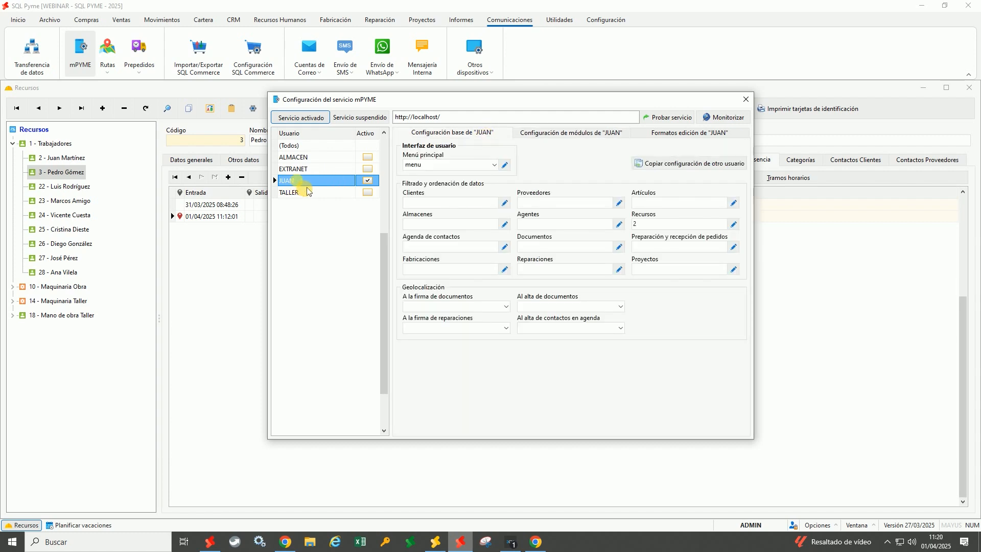
Tick 'No solicitar PIN si hay un solo recurso asignado' in Control presencia and close the settings
{"action": "left_click", "coordinate": [635, 225]}
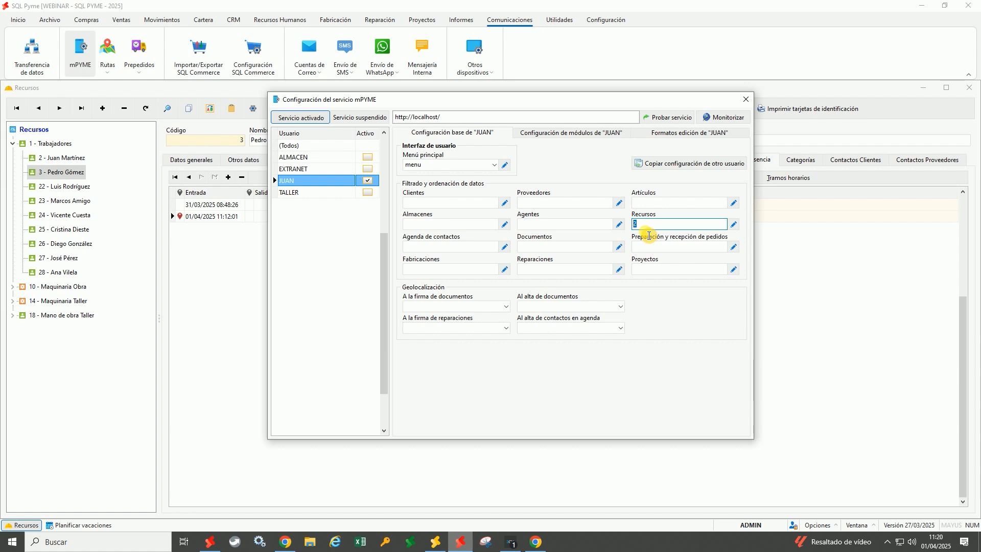
{"action": "left_click", "coordinate": [619, 135]}
{"action": "left_click", "coordinate": [673, 177]}
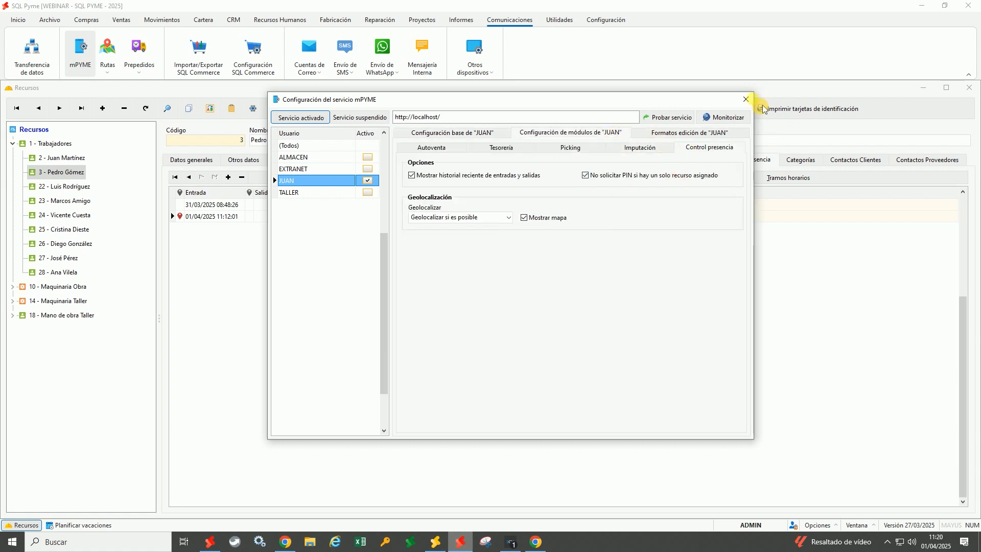
{"action": "left_click", "coordinate": [746, 99]}
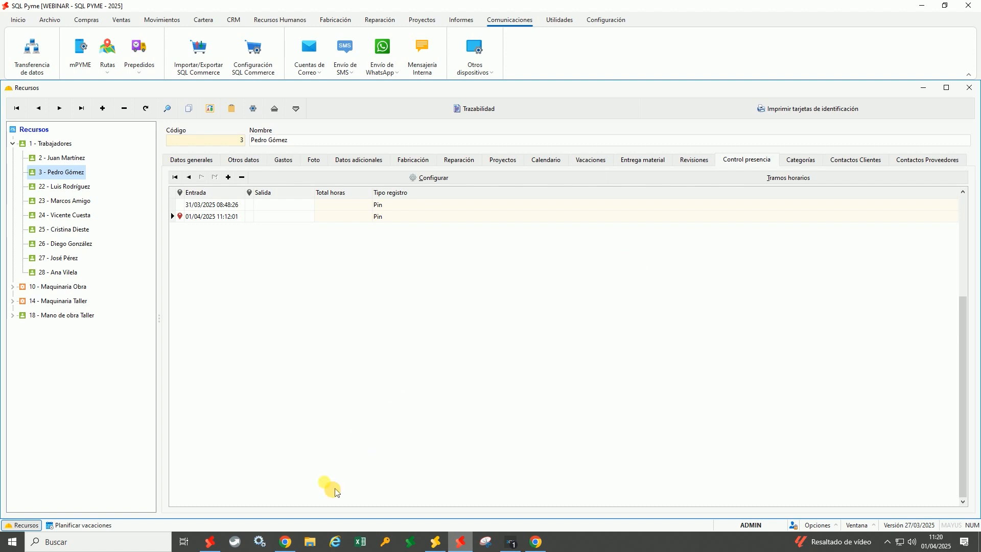
{"action": "left_click", "coordinate": [285, 542]}
Log out, sign back in with the employee's credentials, and confirm presence control opens without PIN
{"action": "left_click", "coordinate": [246, 114]}
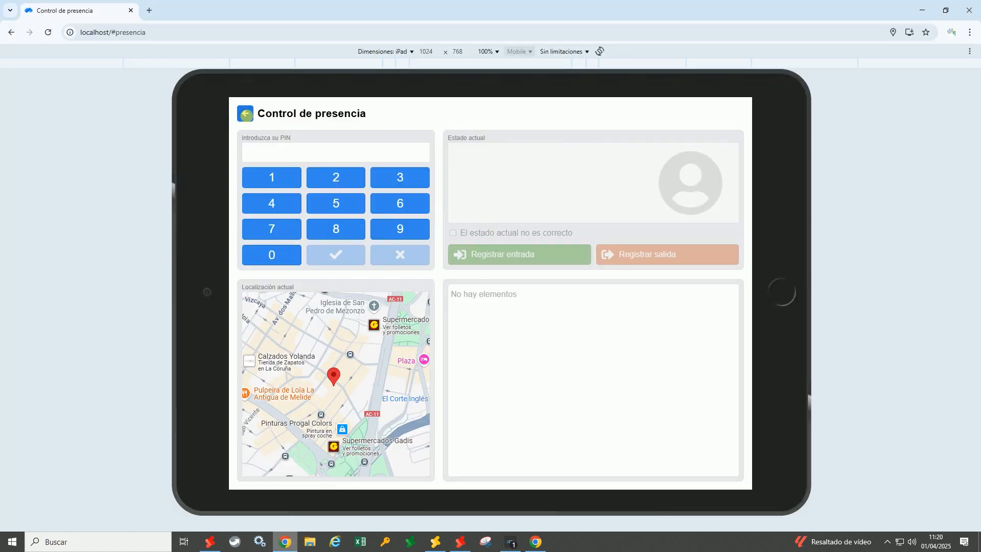
{"action": "left_click", "coordinate": [365, 202]}
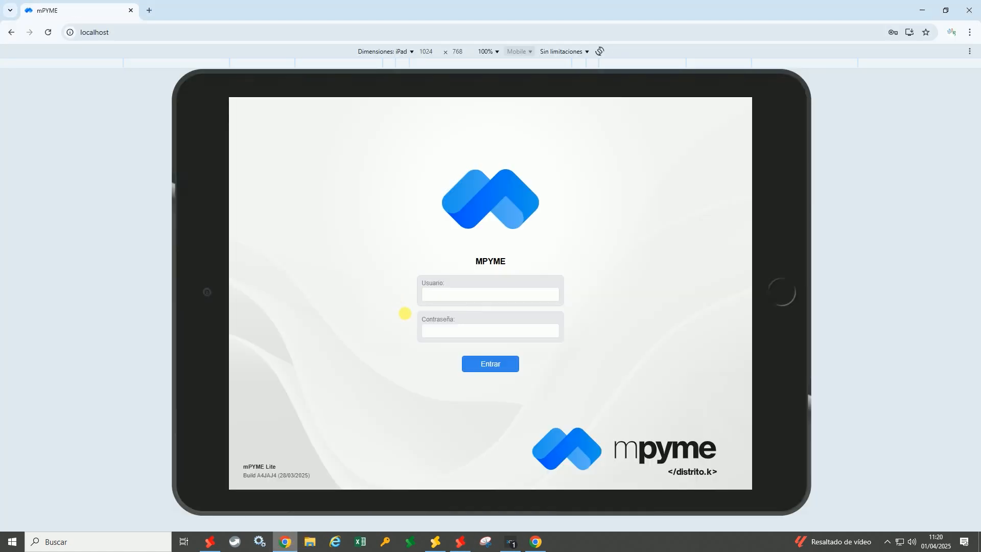
{"action": "left_click", "coordinate": [454, 296]}
{"action": "type", "text": "juan"}
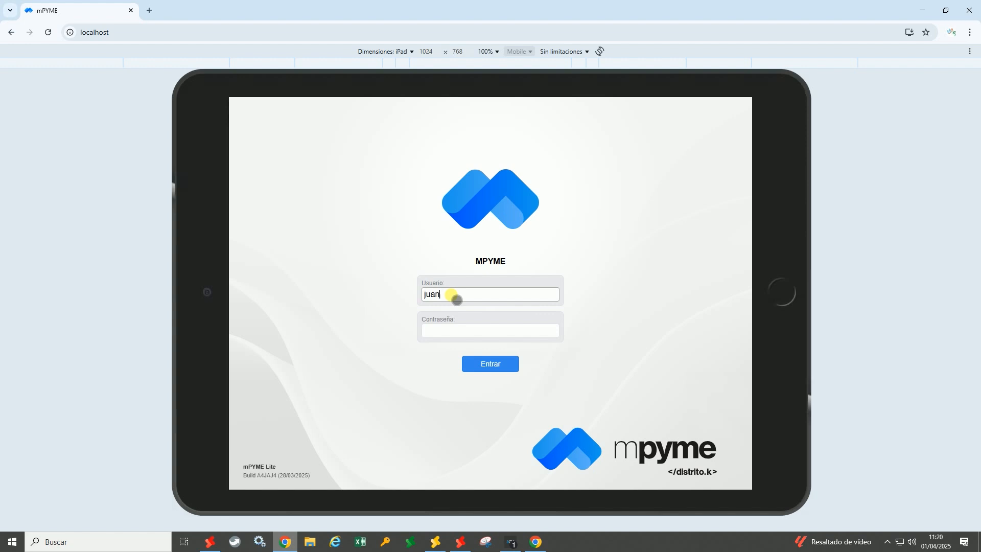
{"action": "key", "text": "Tab"}
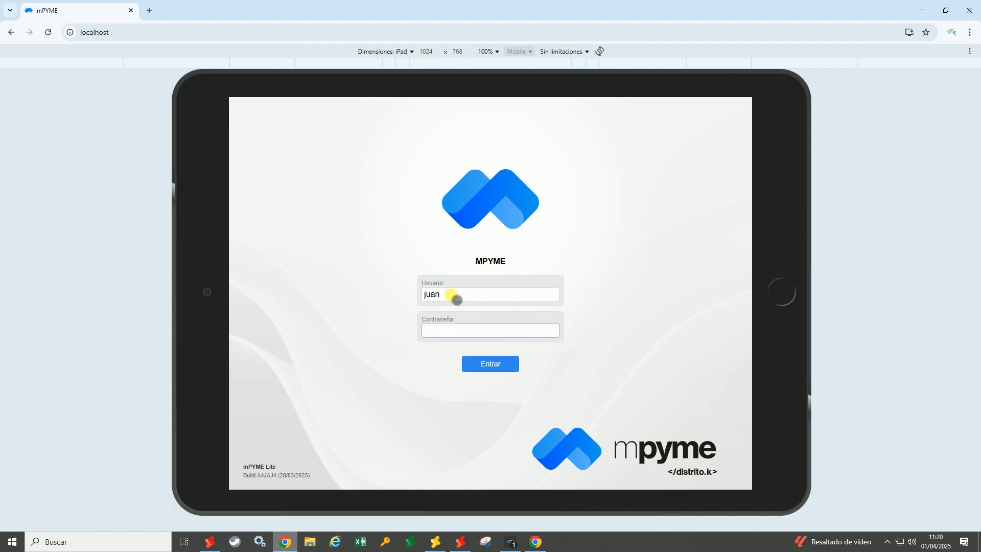
{"action": "type", "text": "123"}
{"action": "left_click", "coordinate": [472, 364]}
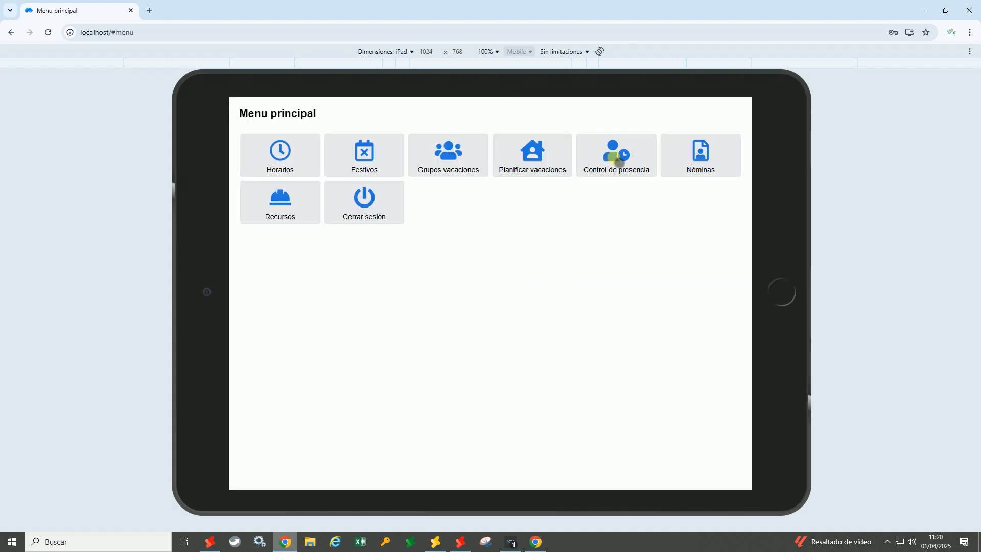
{"action": "left_click", "coordinate": [619, 160]}
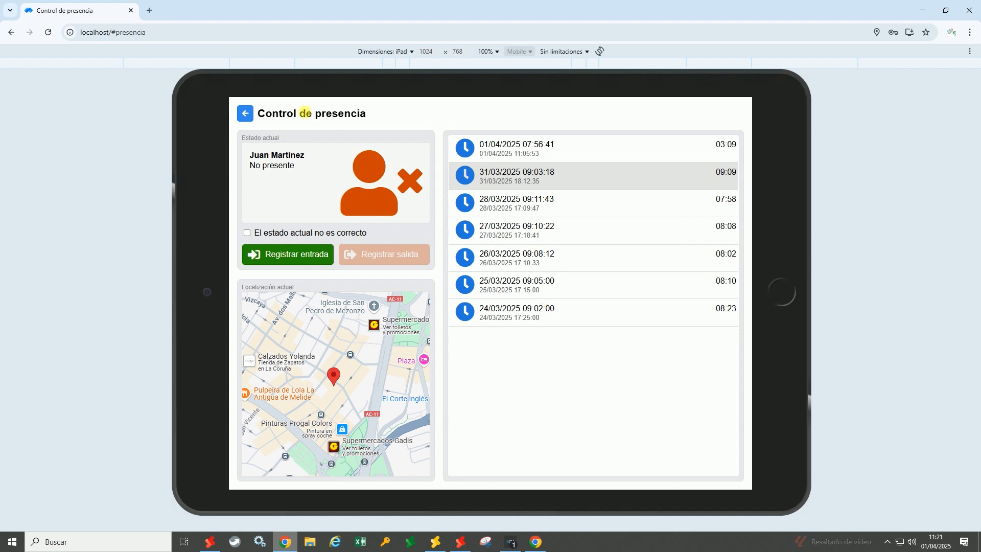
{"action": "left_click", "coordinate": [245, 113]}
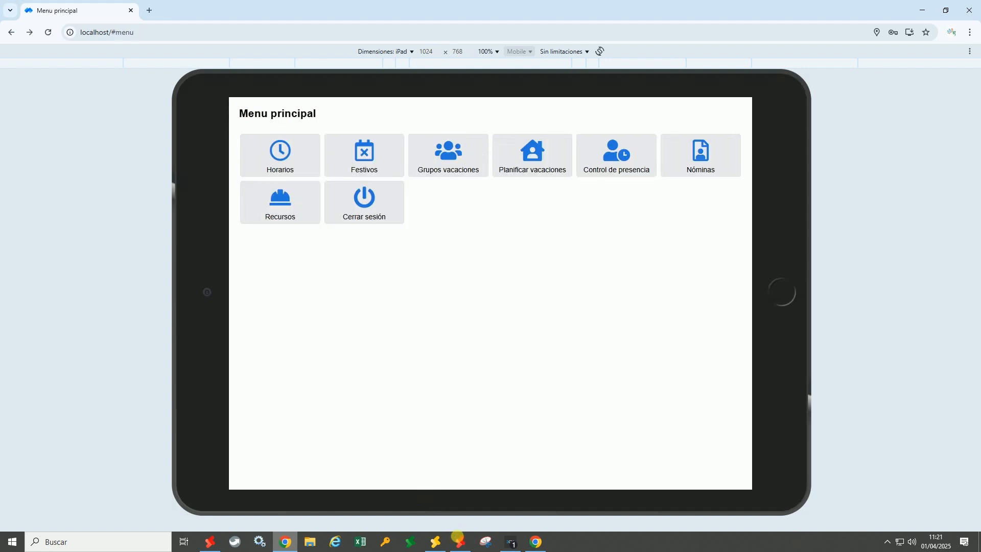
{"action": "left_click", "coordinate": [461, 542]}
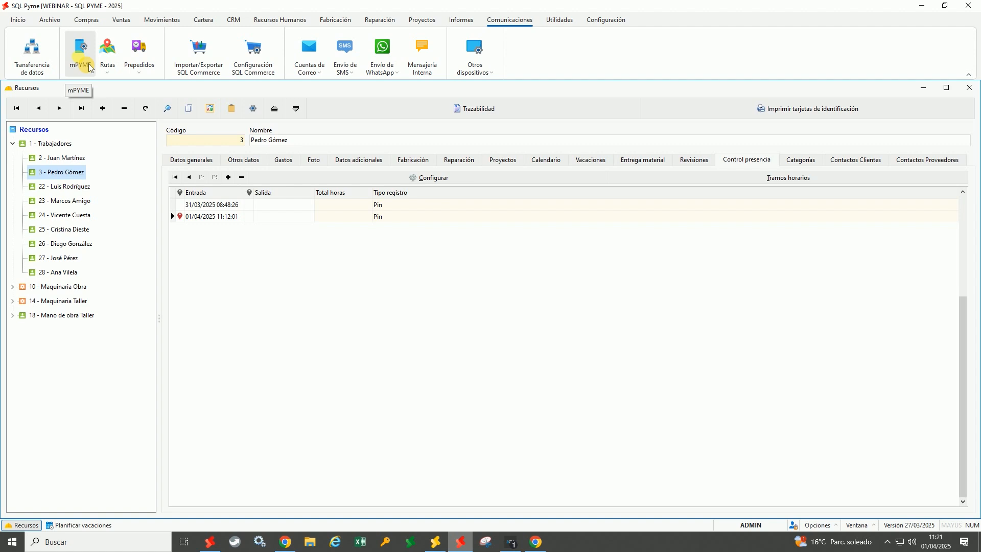
{"action": "left_click", "coordinate": [280, 19]}
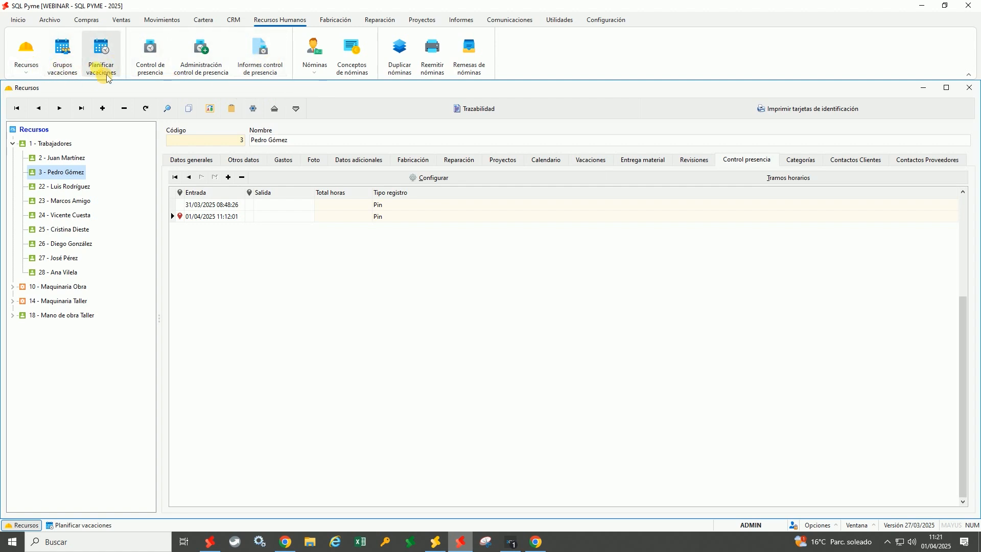
{"action": "left_click", "coordinate": [286, 542]}
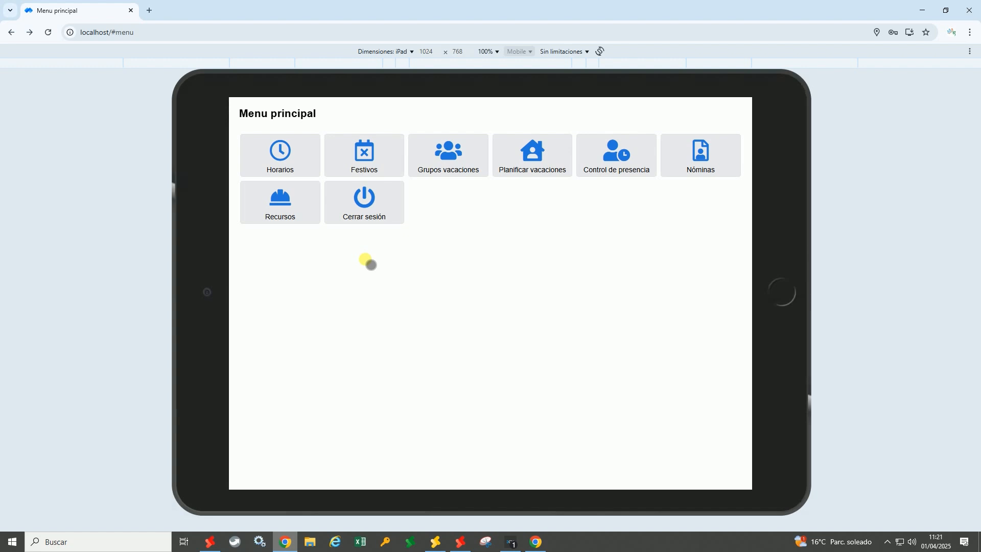
Open the 2025 Planificar vacaciones calendar, scroll through it, and start a new vacation request
{"action": "left_click", "coordinate": [530, 159]}
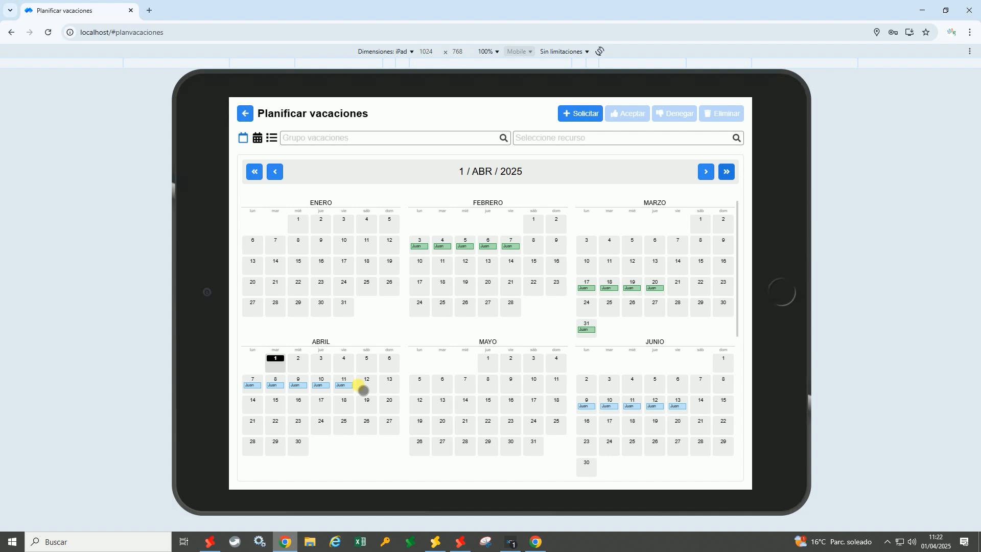
{"action": "scroll", "coordinate": [454, 312], "scroll_direction": "down", "scroll_amount": 5}
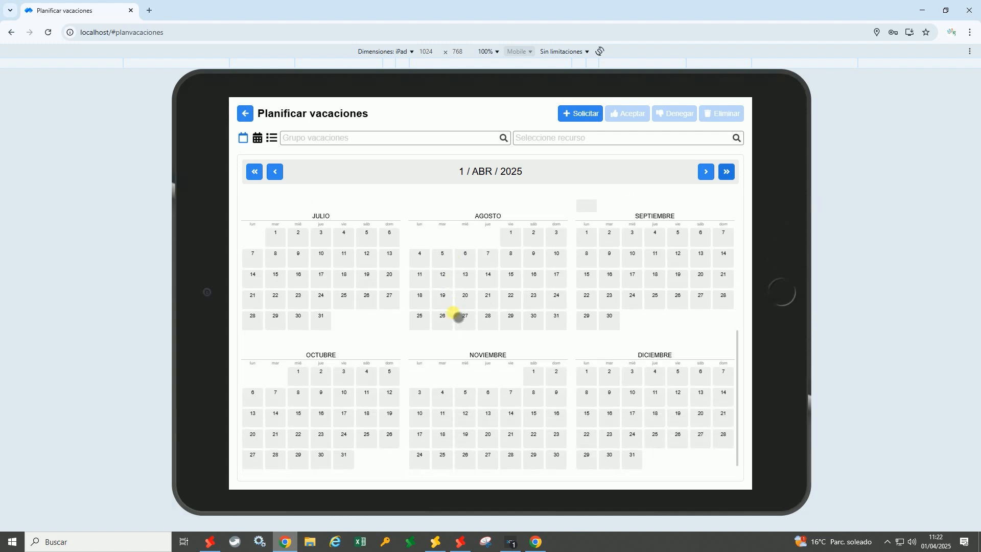
{"action": "scroll", "coordinate": [456, 315], "scroll_direction": "up", "scroll_amount": 5}
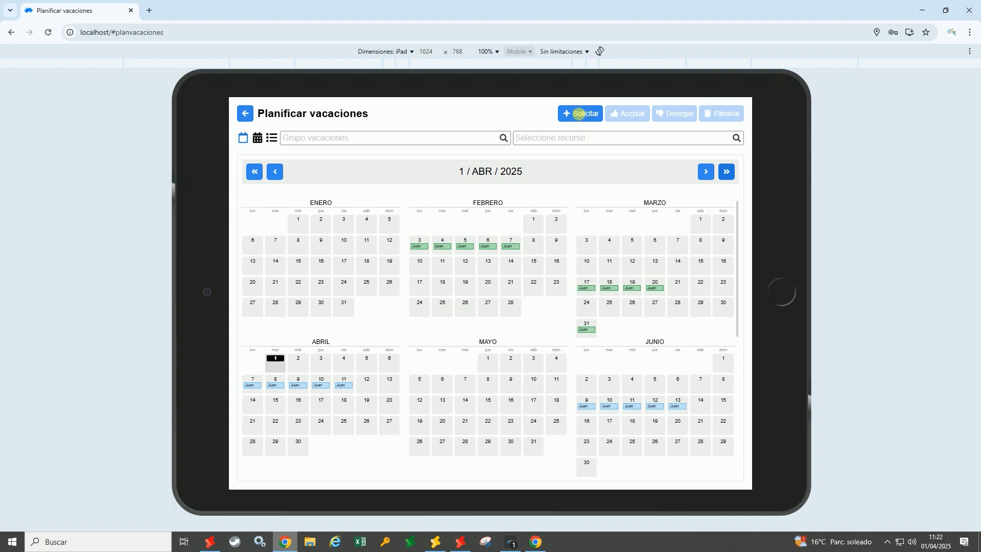
{"action": "left_click", "coordinate": [581, 114]}
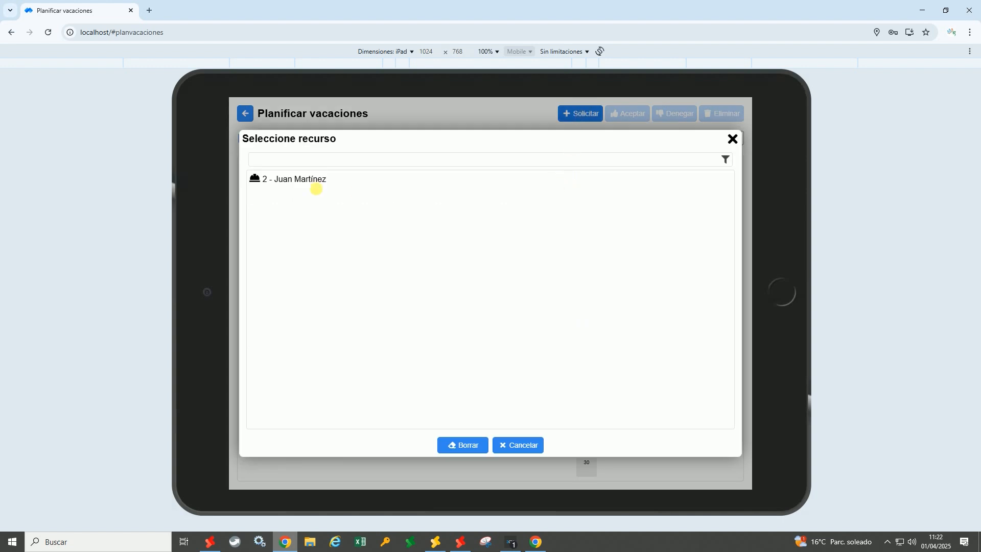
Choose the employee and set the vacation start date to 25/08/2025
{"action": "left_click", "coordinate": [299, 180]}
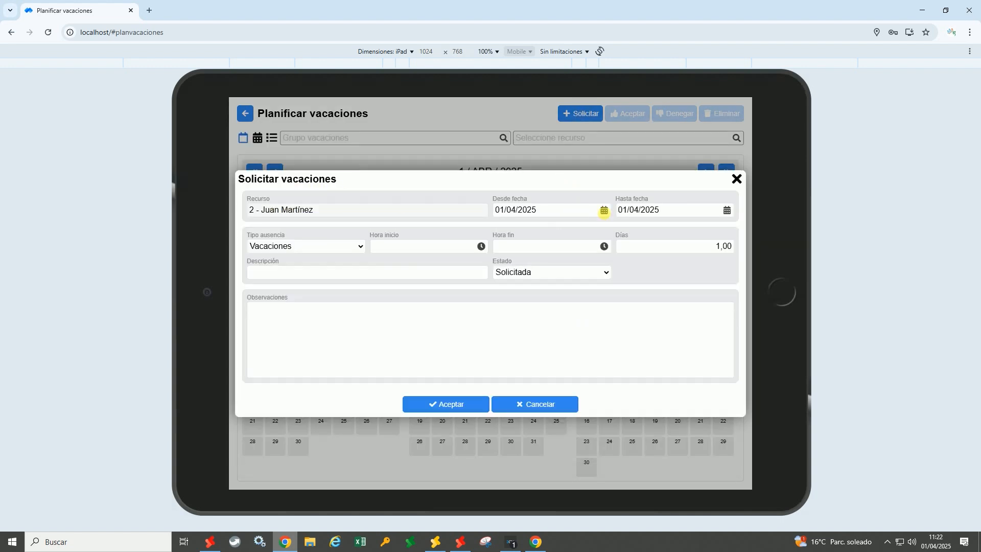
{"action": "left_click", "coordinate": [605, 210]}
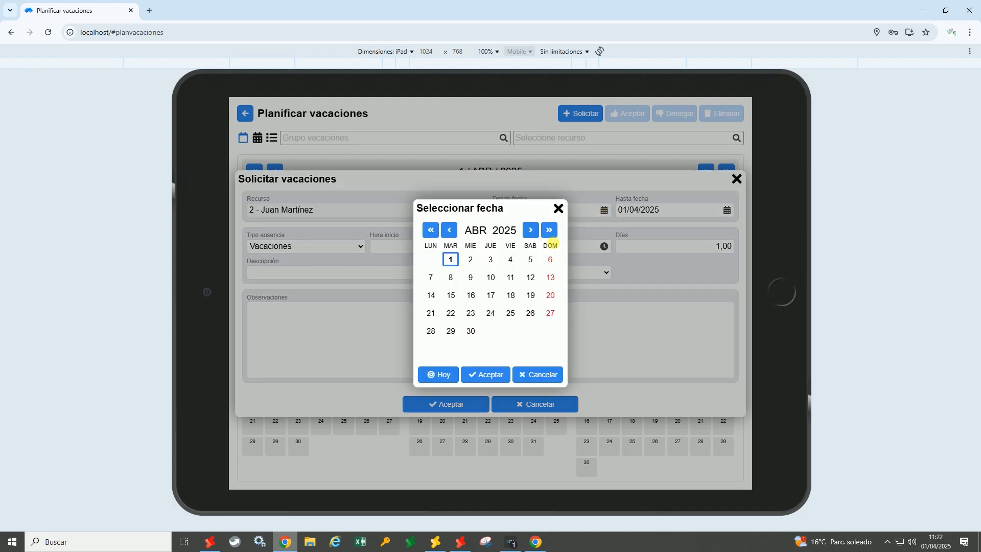
{"action": "left_click", "coordinate": [531, 230]}
{"action": "left_click", "coordinate": [531, 230]}
{"action": "left_click", "coordinate": [532, 231]}
{"action": "left_click", "coordinate": [532, 230]}
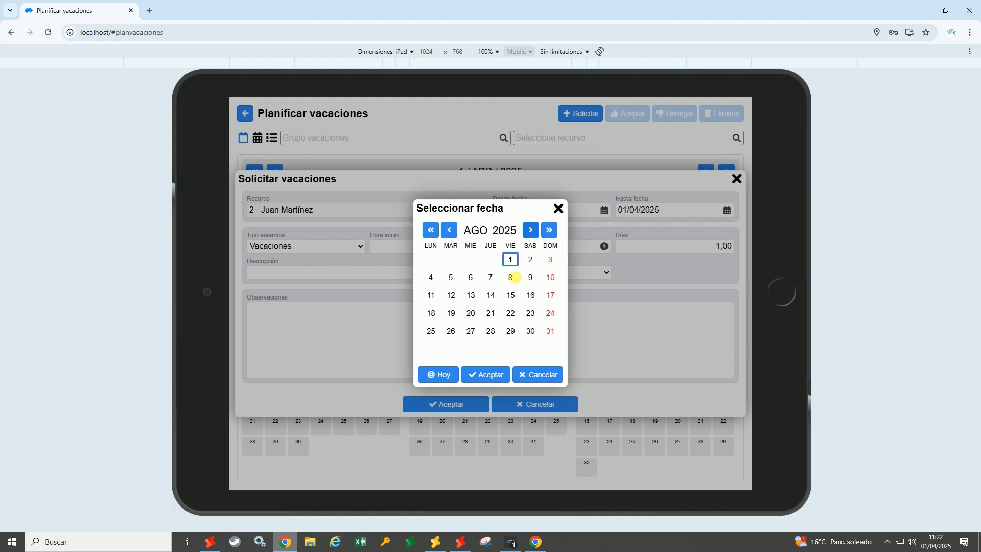
{"action": "left_click", "coordinate": [432, 333]}
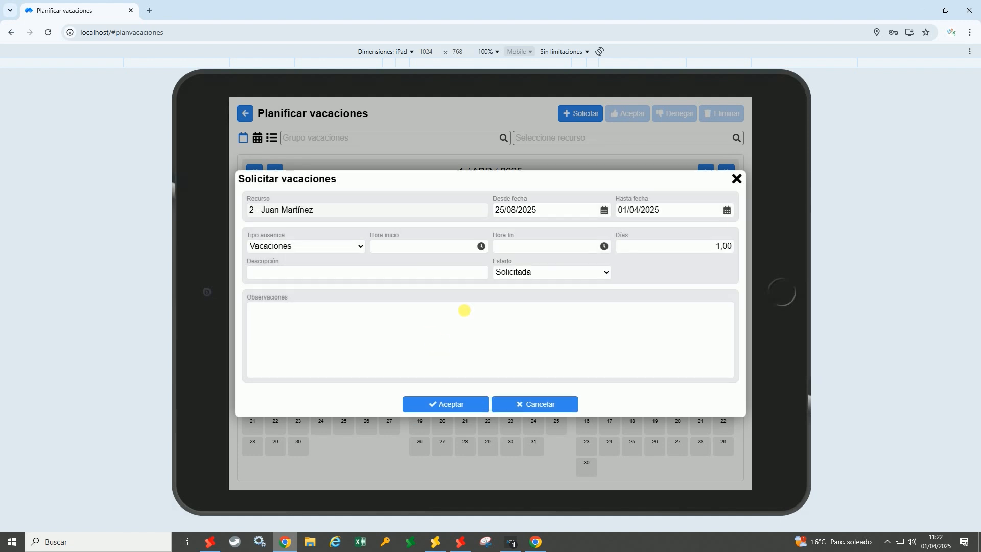
Set the end date to 29/08/2025 and submit the vacation request
{"action": "left_click", "coordinate": [727, 210]}
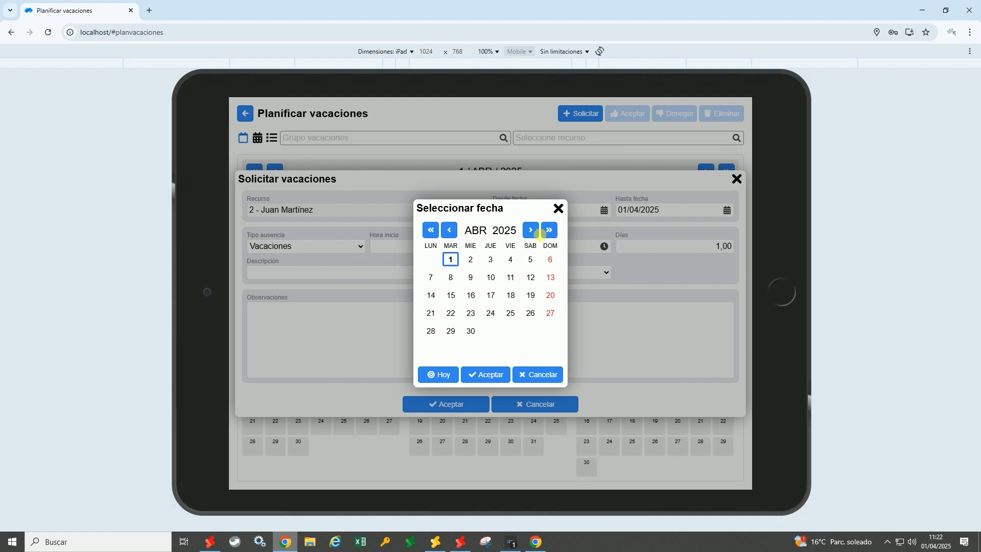
{"action": "scroll", "coordinate": [532, 230], "scroll_direction": "up", "scroll_amount": 3}
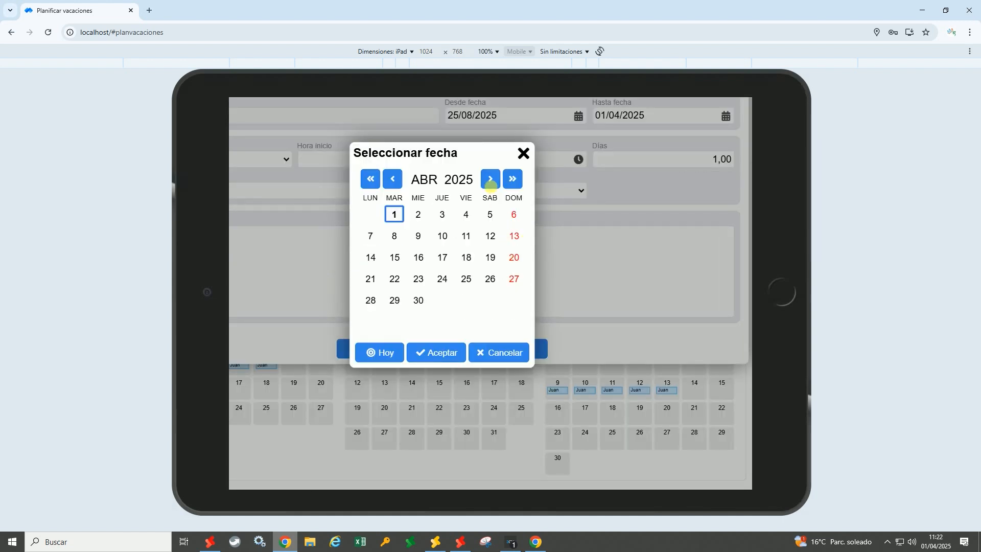
{"action": "left_click", "coordinate": [491, 180]}
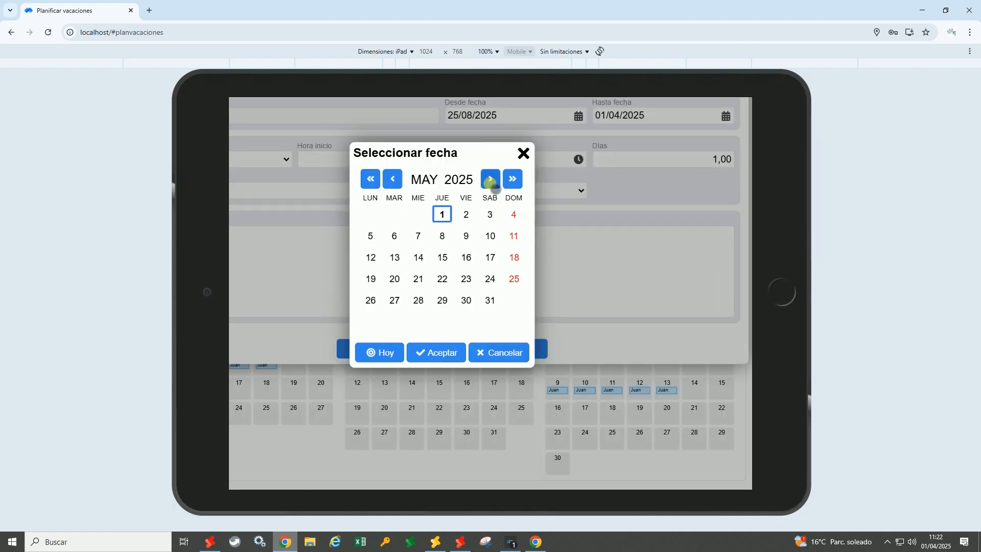
{"action": "left_click", "coordinate": [491, 180]}
{"action": "left_click", "coordinate": [491, 180]}
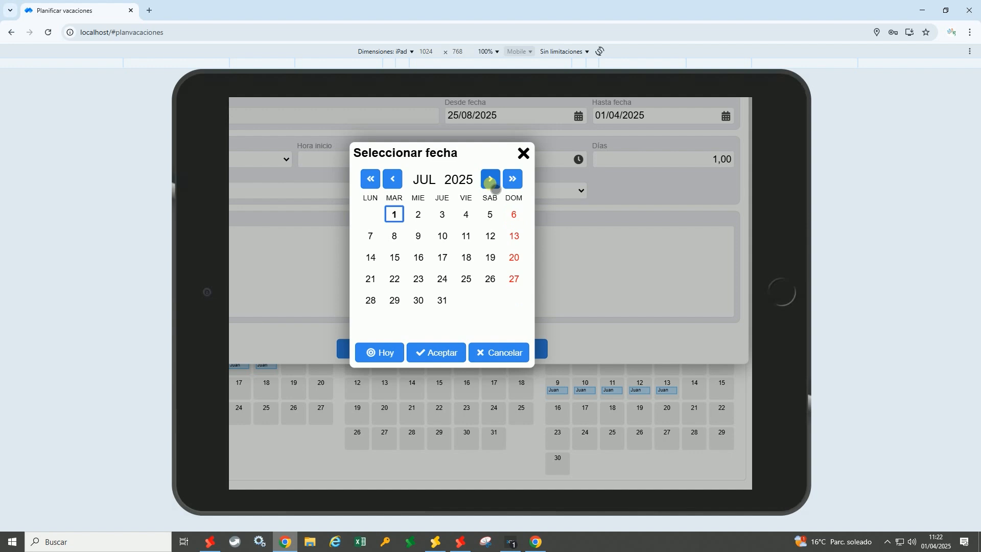
{"action": "left_click", "coordinate": [490, 179]}
{"action": "double_click", "coordinate": [466, 300]}
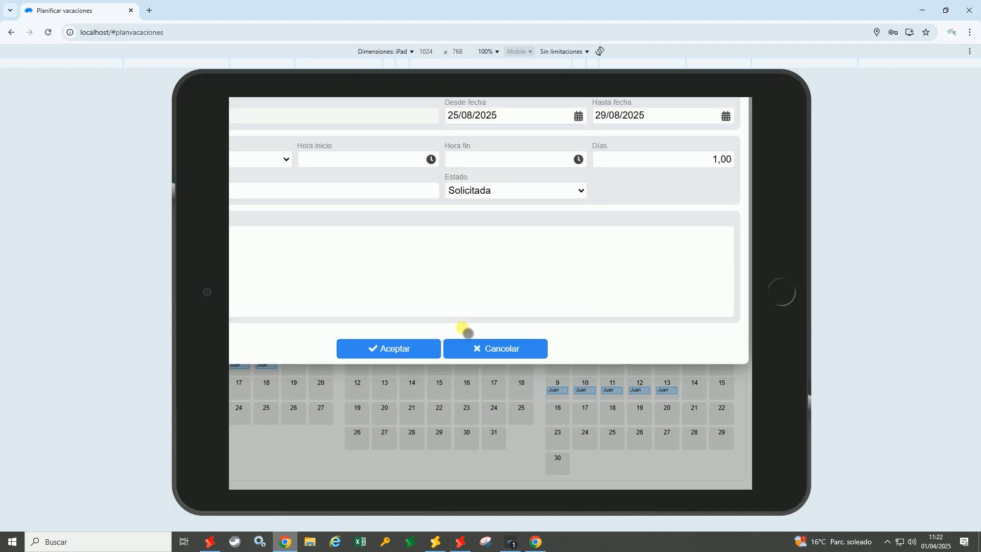
{"action": "left_click", "coordinate": [409, 348]}
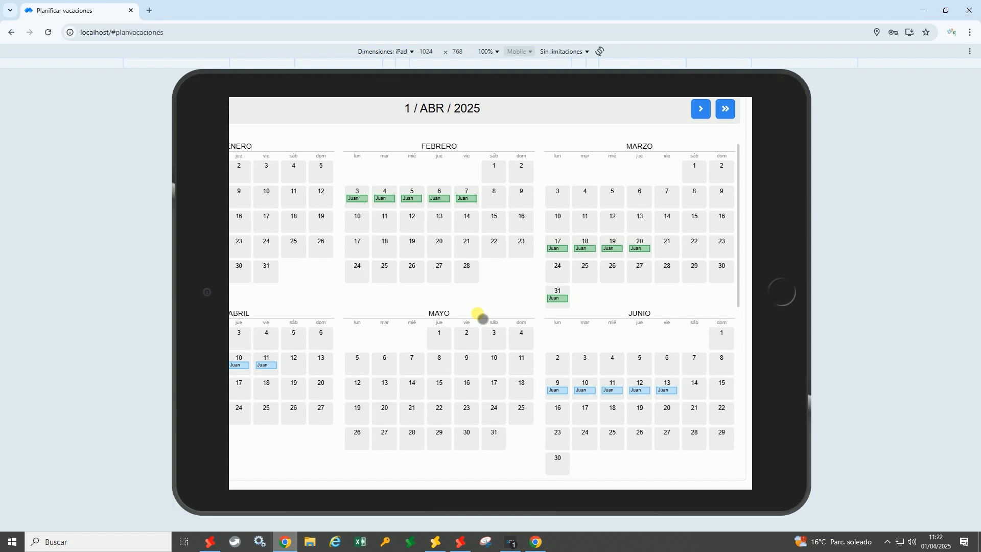
Check the new 25–29 August request on the calendar, then bring SQL Pyme to the front
{"action": "scroll", "coordinate": [480, 318], "scroll_direction": "down", "scroll_amount": 5}
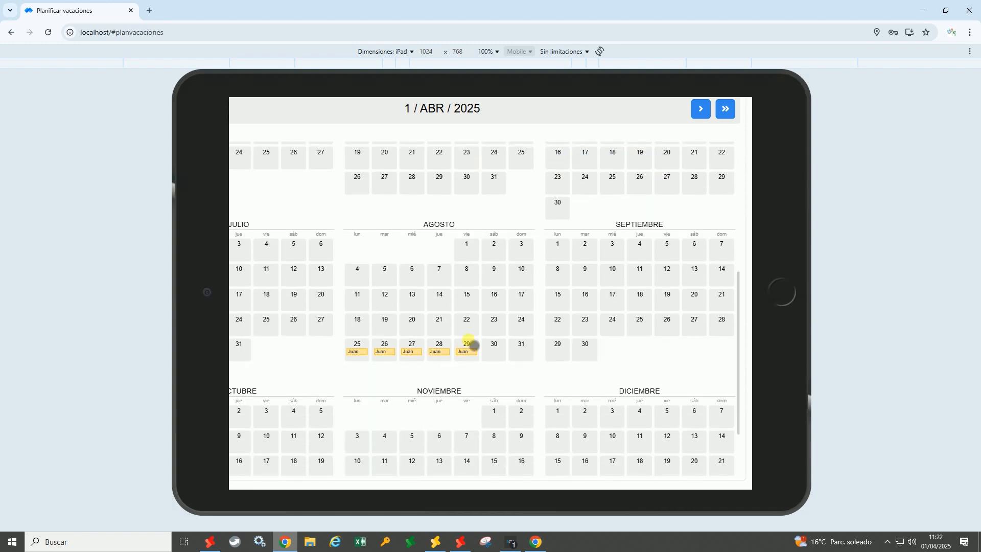
{"action": "key", "text": "ctrl+minus"}
{"action": "key", "text": "ctrl+plus"}
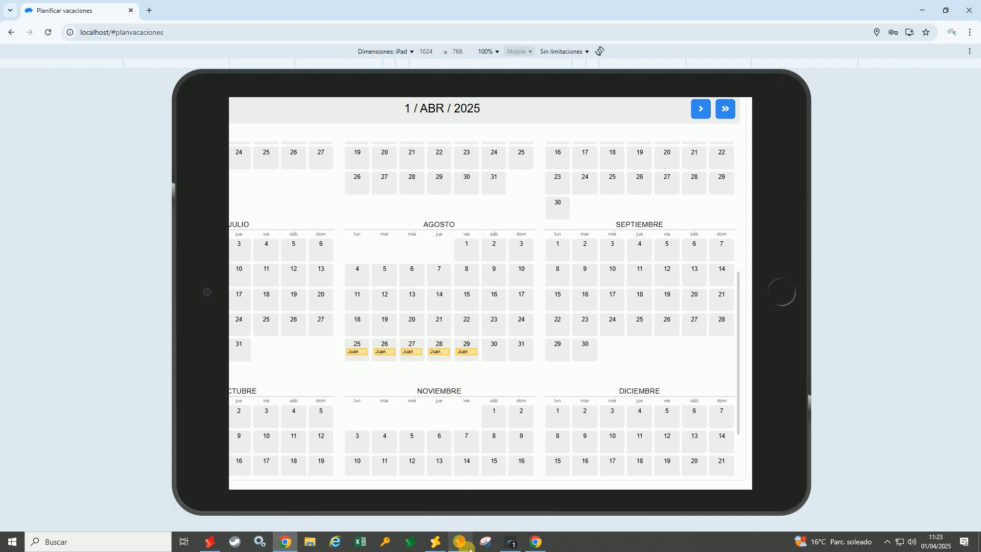
{"action": "left_click", "coordinate": [469, 549]}
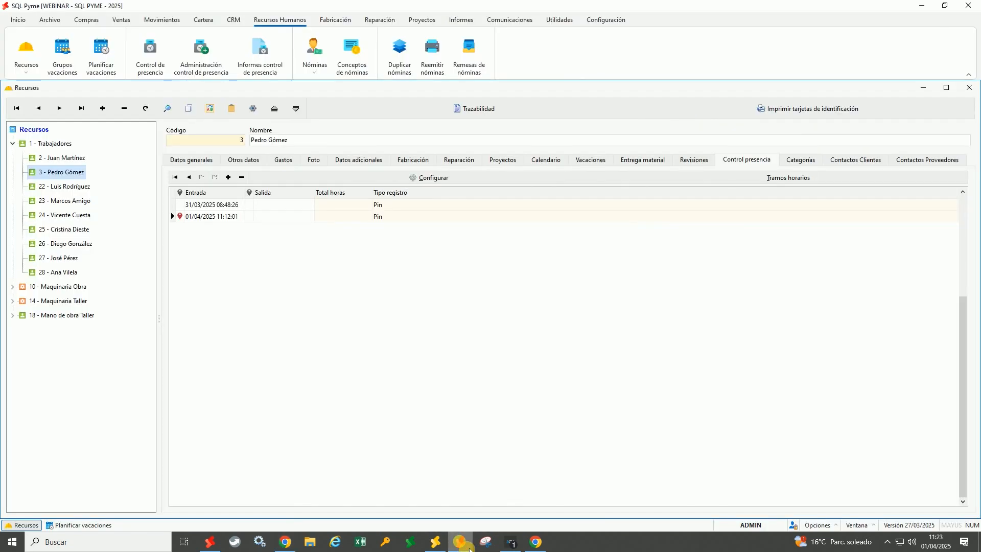
Select employee 2 in Recursos and view the Vacaciones tab showing the 5-day August request
{"action": "left_click", "coordinate": [66, 158]}
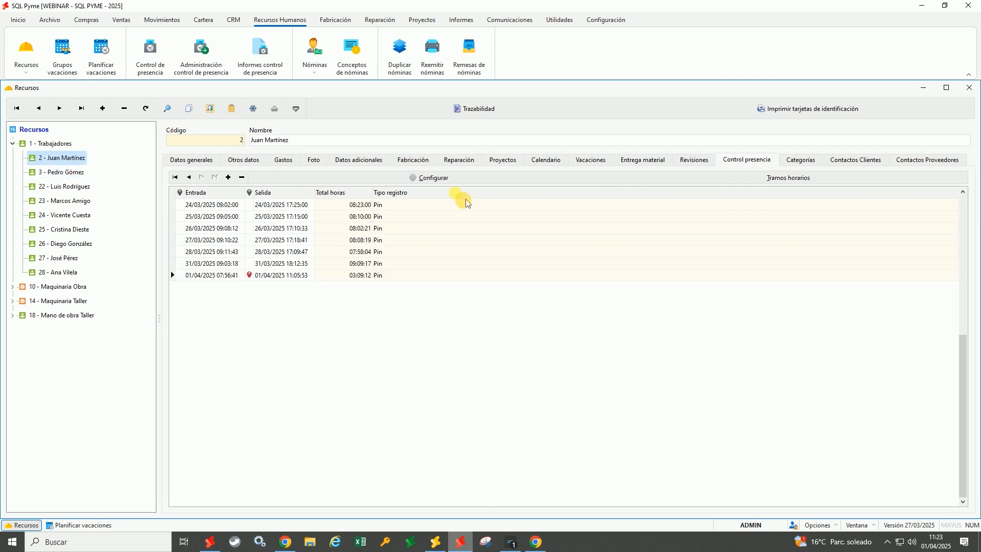
{"action": "left_click", "coordinate": [591, 161]}
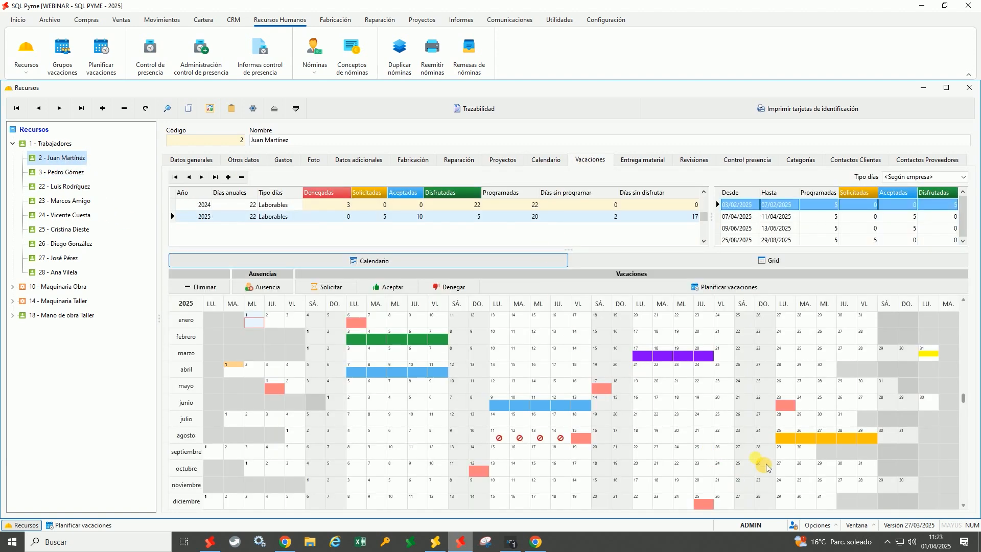
{"action": "mouse_move", "coordinate": [872, 448]}
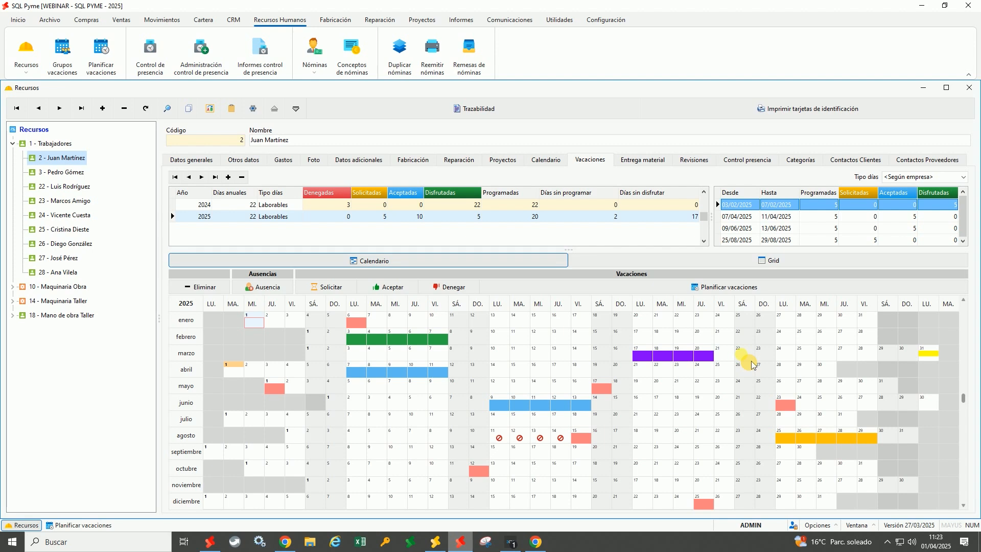
In the web planner, approve 25 August, deny 25–26 August, then select 27 August
{"action": "left_click", "coordinate": [285, 542]}
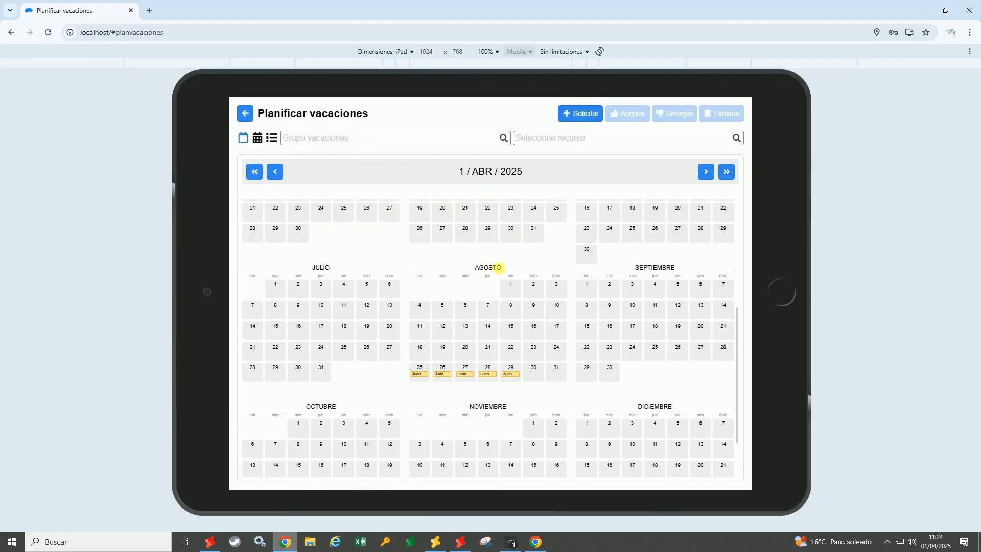
{"action": "scroll", "coordinate": [498, 343], "scroll_direction": "down", "scroll_amount": 1}
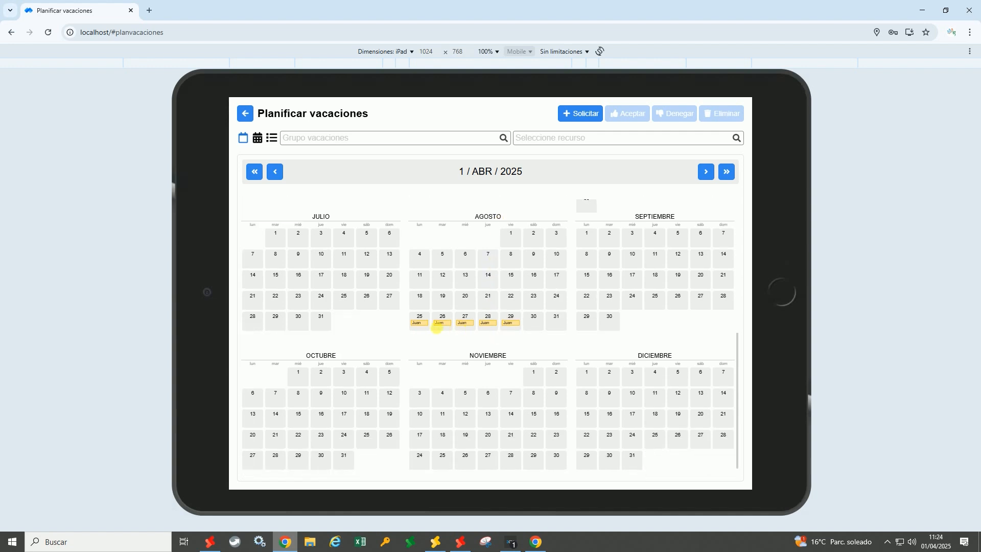
{"action": "left_click", "coordinate": [419, 329]}
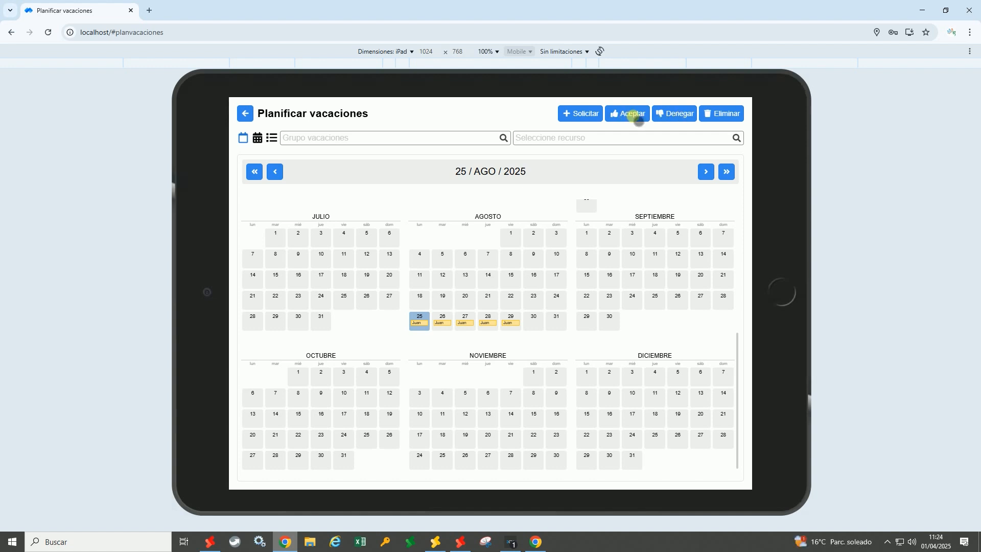
{"action": "left_click", "coordinate": [626, 113]}
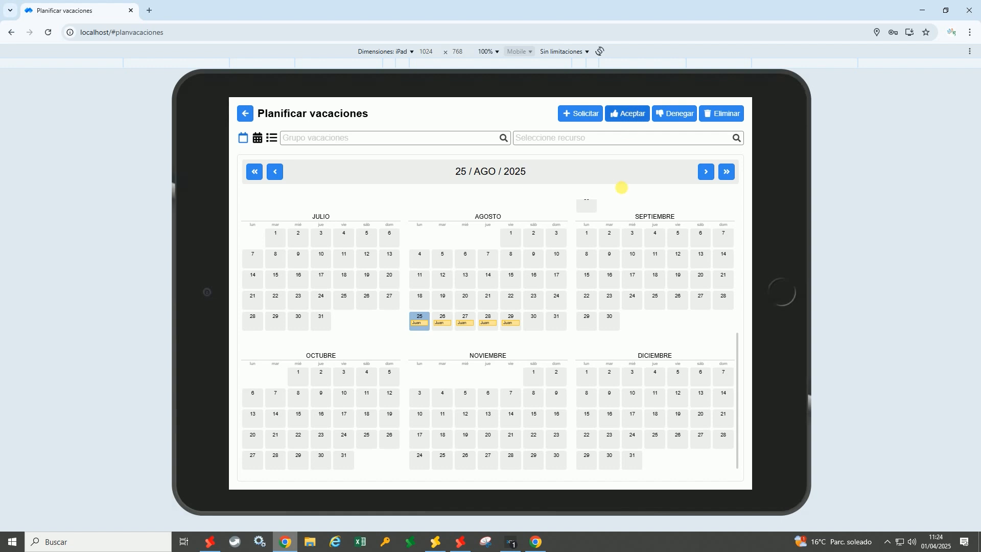
{"action": "scroll", "coordinate": [578, 276], "scroll_direction": "down", "scroll_amount": 5}
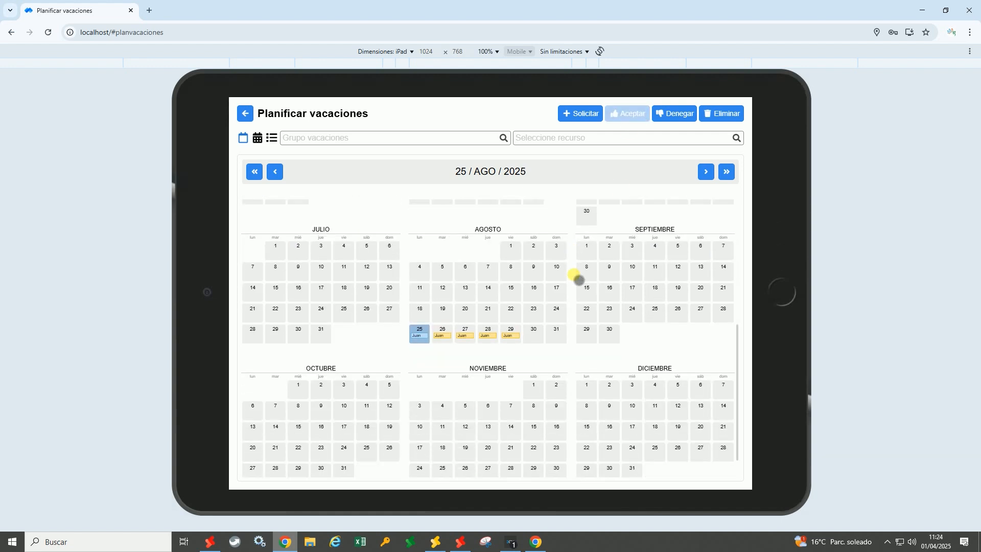
{"action": "left_click", "coordinate": [443, 331]}
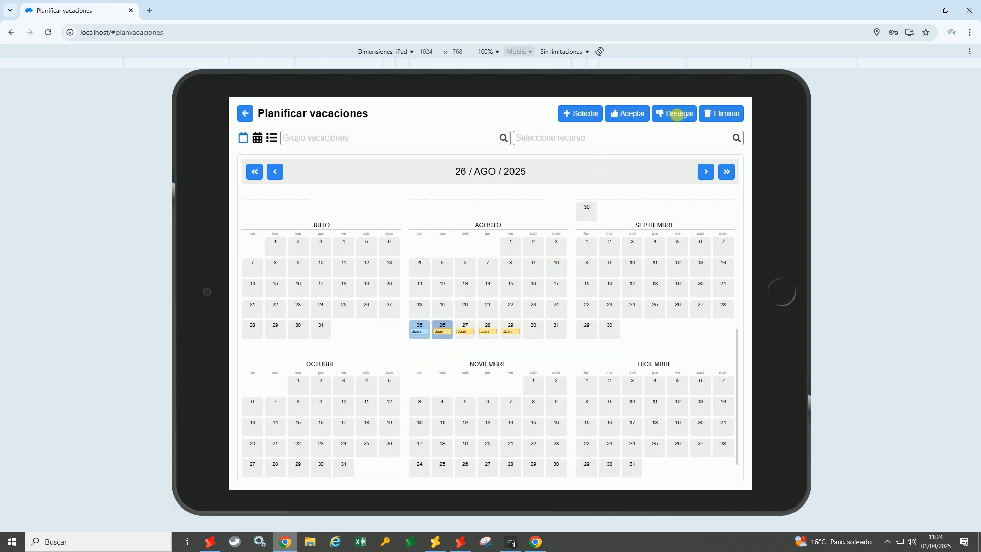
{"action": "left_click", "coordinate": [675, 114]}
{"action": "scroll", "coordinate": [569, 317], "scroll_direction": "down", "scroll_amount": 5}
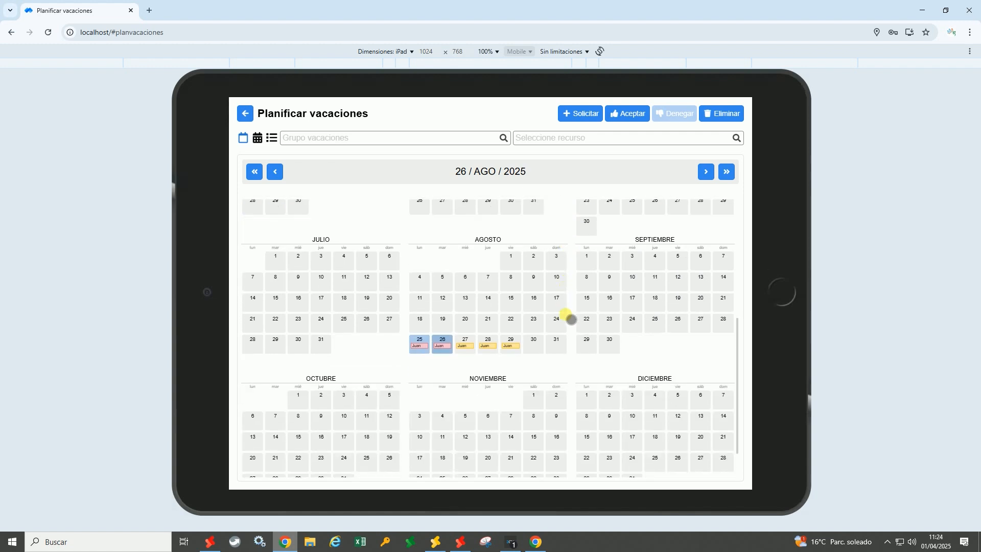
{"action": "left_click", "coordinate": [462, 330]}
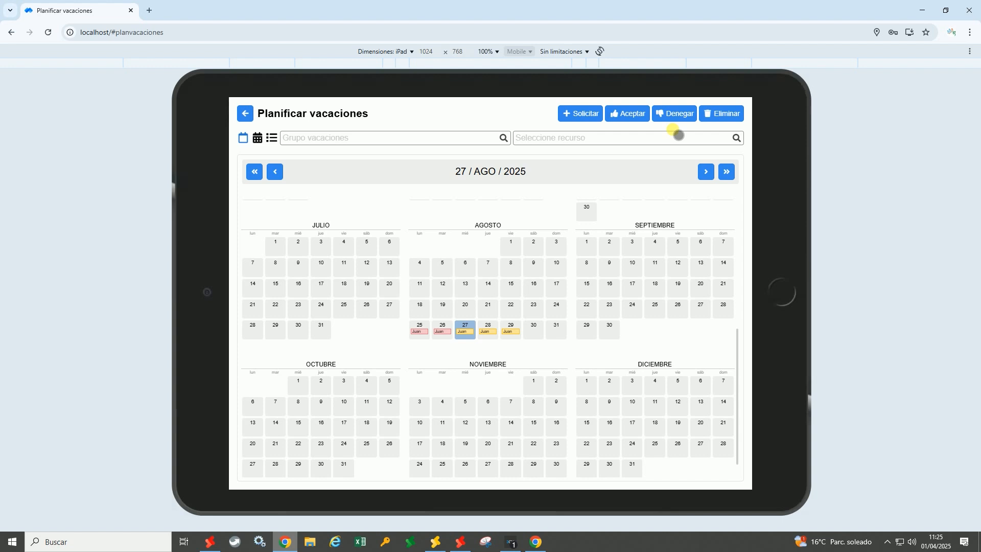
Back in SQL Pyme, open the Usuarios access permissions grid and scroll through it
{"action": "left_click", "coordinate": [472, 545]}
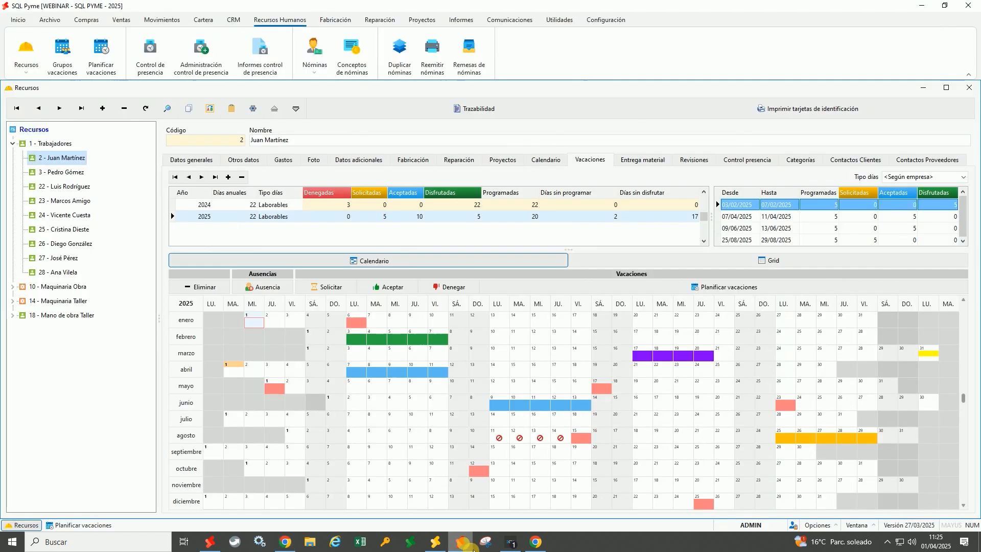
{"action": "left_click", "coordinate": [608, 21]}
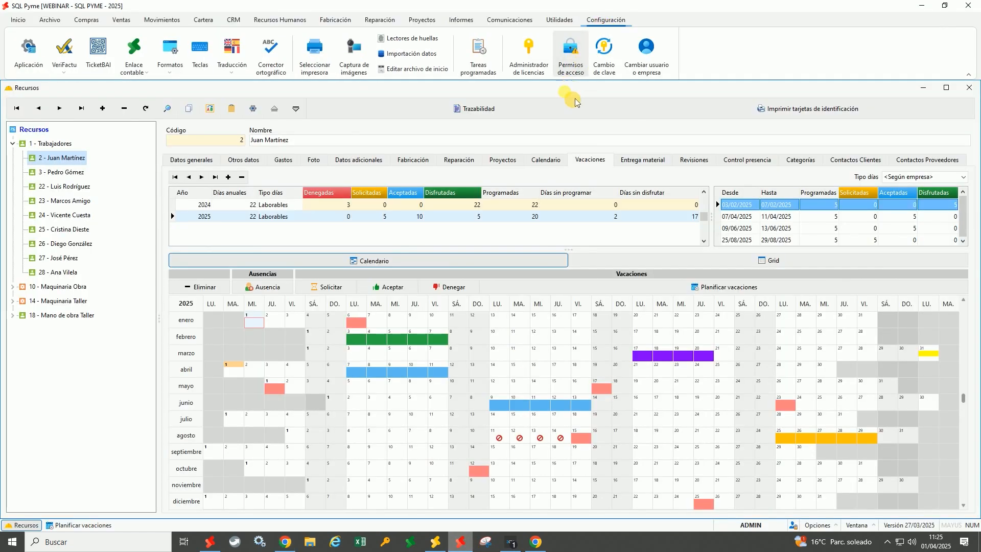
{"action": "left_click", "coordinate": [570, 59]}
{"action": "scroll", "coordinate": [373, 192], "scroll_direction": "down", "scroll_amount": 7}
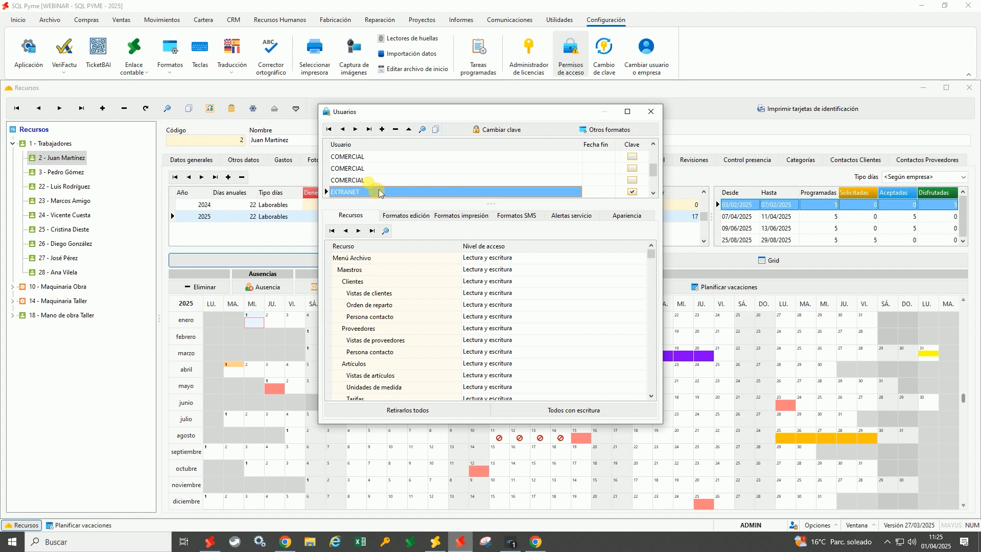
{"action": "scroll", "coordinate": [367, 193], "scroll_direction": "up", "scroll_amount": 1}
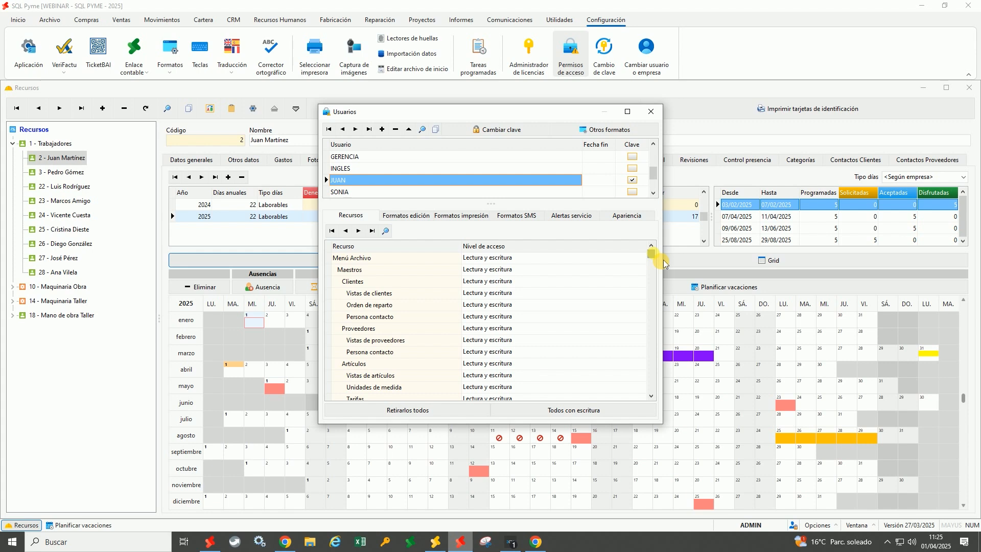
{"action": "left_click_drag", "start_coordinate": [663, 260], "coordinate": [659, 312]}
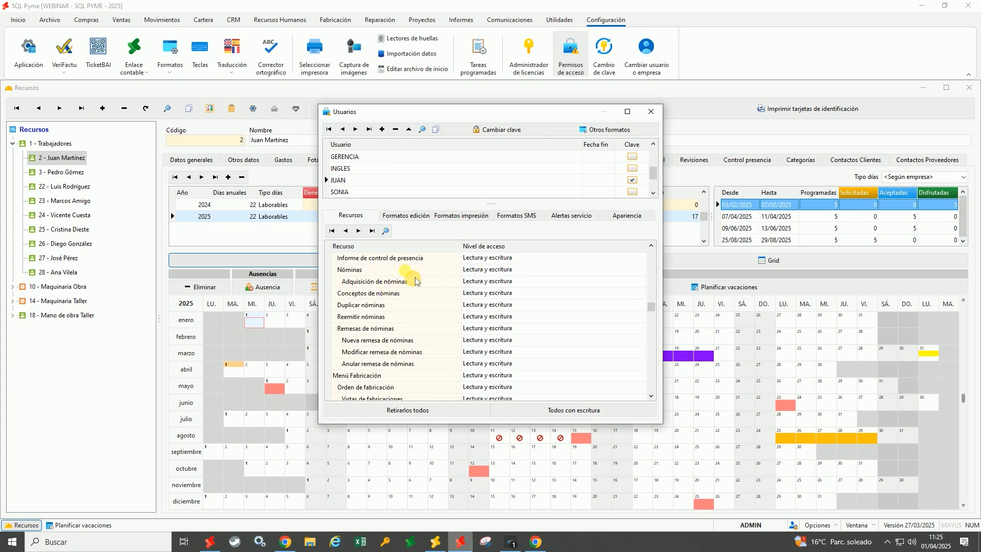
Try editing the Nóminas and Informe de control de presencia access-level cells
{"action": "left_click", "coordinate": [587, 271]}
{"action": "left_click", "coordinate": [565, 267]}
{"action": "left_click", "coordinate": [563, 262]}
{"action": "double_click", "coordinate": [563, 261]}
{"action": "double_click", "coordinate": [564, 261]}
{"action": "left_click", "coordinate": [563, 272]}
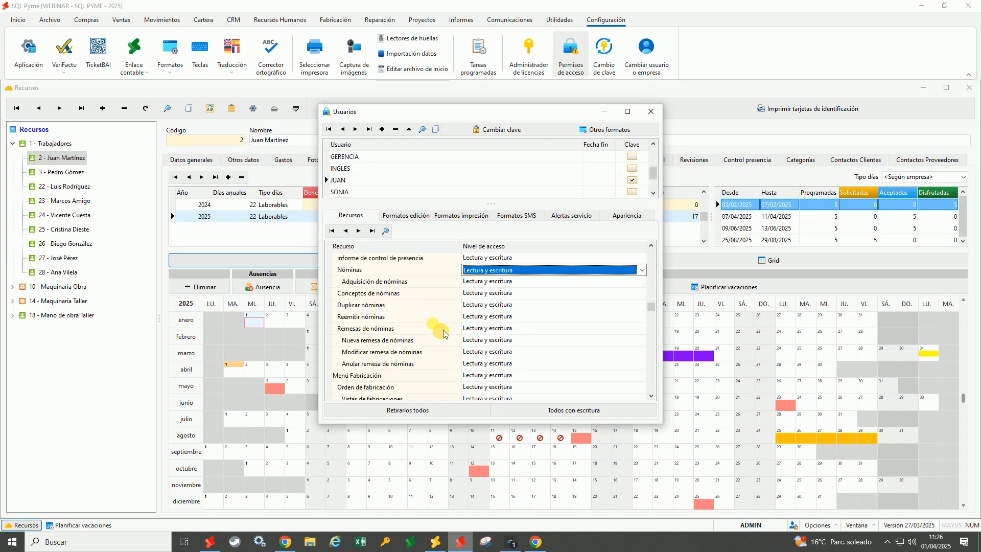
{"action": "left_click", "coordinate": [651, 245]}
{"action": "left_click", "coordinate": [651, 245]}
{"action": "left_click", "coordinate": [651, 245]}
{"action": "left_click", "coordinate": [651, 245]}
{"action": "left_click", "coordinate": [651, 245]}
{"action": "left_click", "coordinate": [651, 245]}
{"action": "left_click", "coordinate": [651, 246]}
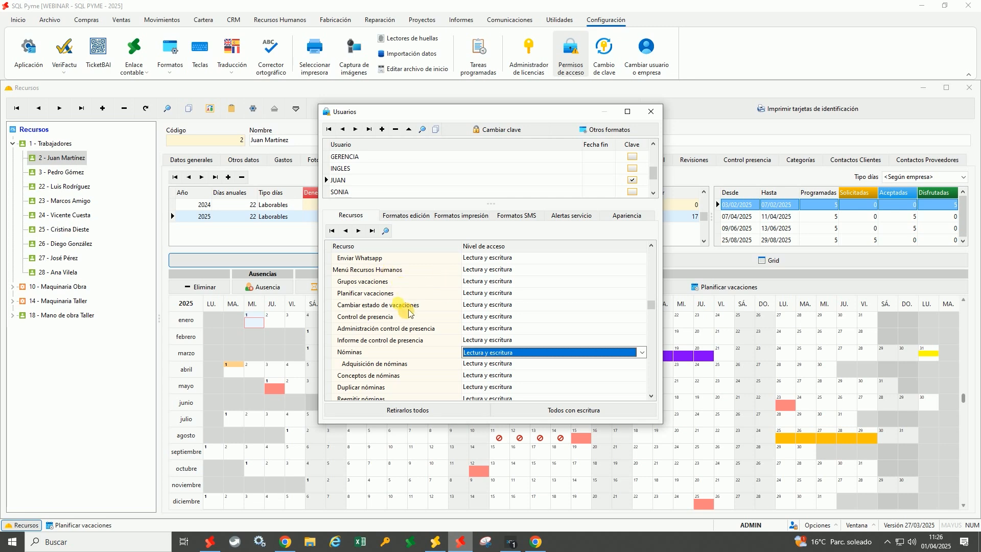
Set Cambiar estado de vacaciones and Administración control de presencia access to Ninguno
{"action": "left_click", "coordinate": [483, 306]}
{"action": "left_click", "coordinate": [489, 310]}
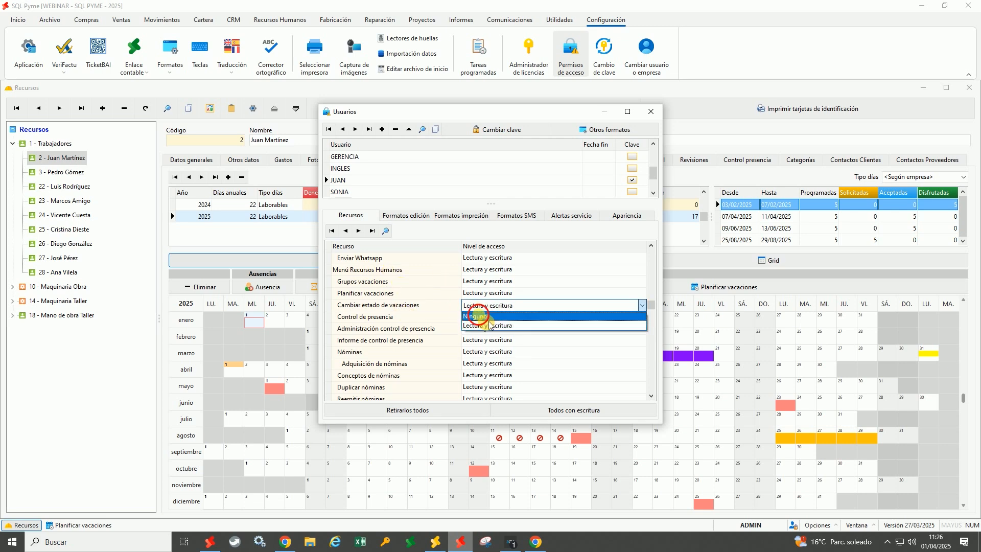
{"action": "left_click", "coordinate": [486, 328]}
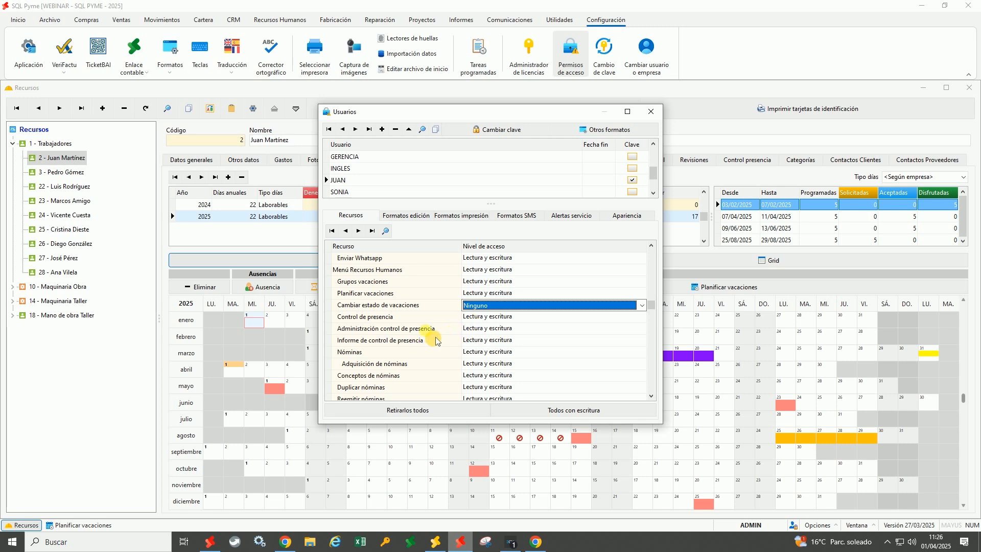
{"action": "left_click", "coordinate": [483, 332]}
{"action": "left_click", "coordinate": [588, 329]}
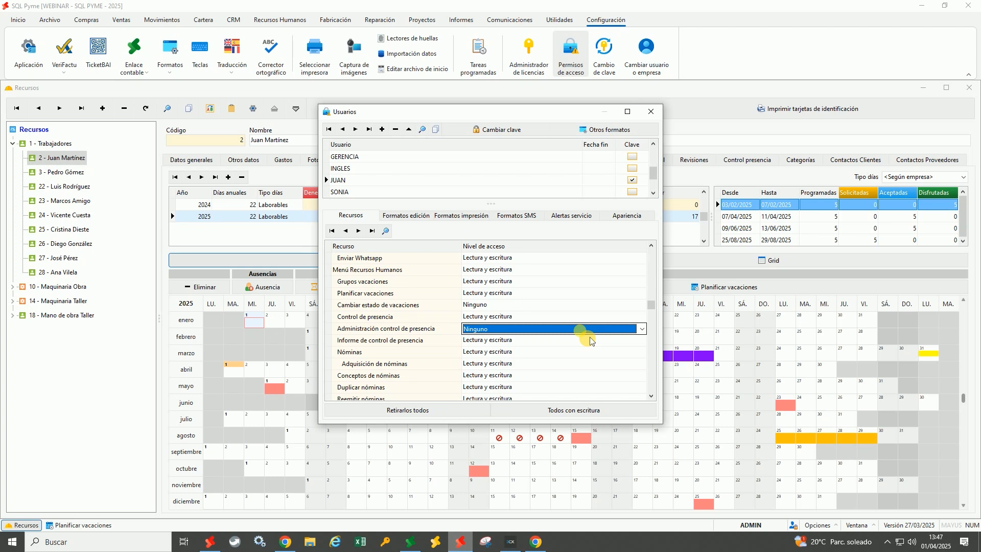
{"action": "left_click", "coordinate": [491, 306]}
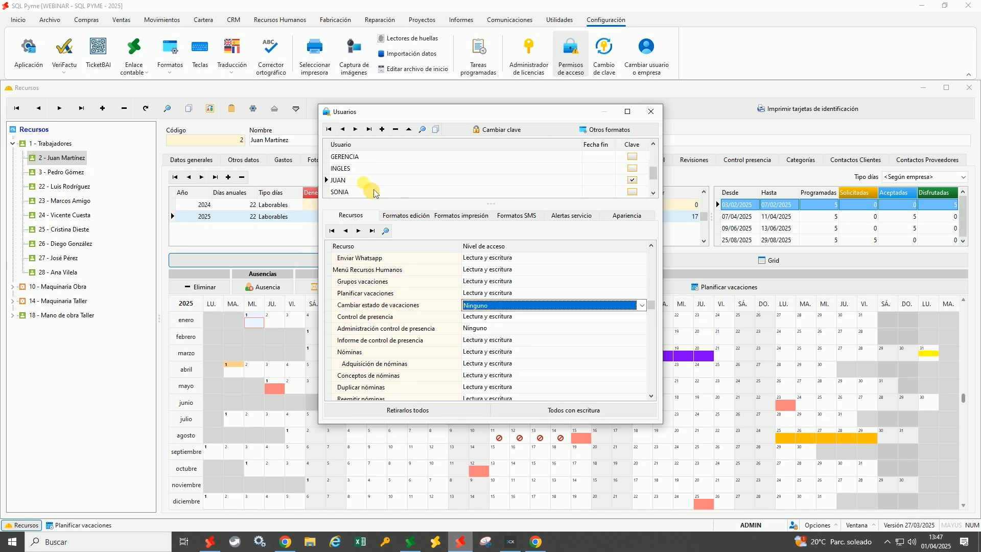
{"action": "left_click", "coordinate": [285, 541]}
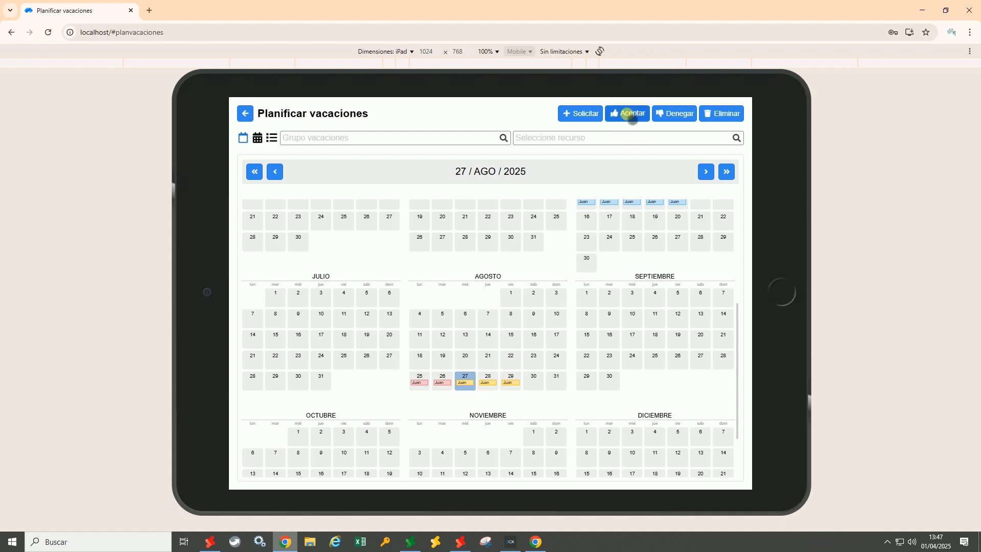
{"action": "left_click", "coordinate": [631, 114]}
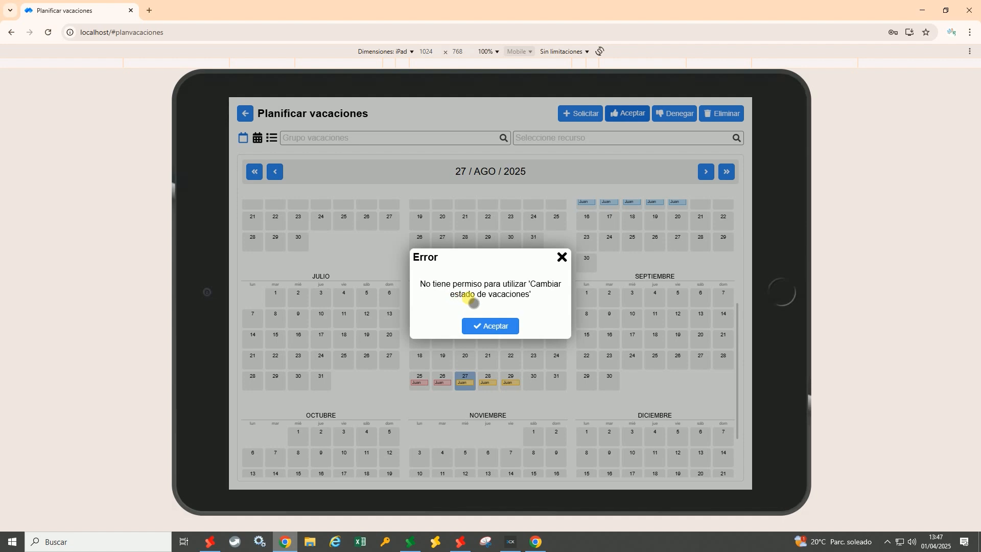
{"action": "left_click", "coordinate": [499, 327]}
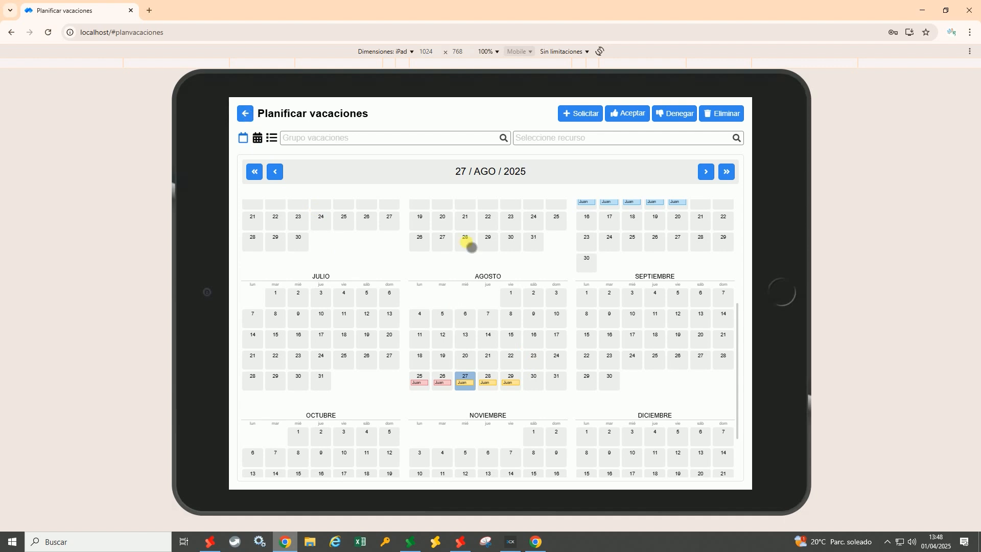
Browse the 2025 vacations in August month, list and year views, then return to Menu principal
{"action": "scroll", "coordinate": [470, 253], "scroll_direction": "up", "scroll_amount": 4}
{"action": "scroll", "coordinate": [471, 253], "scroll_direction": "down", "scroll_amount": 2}
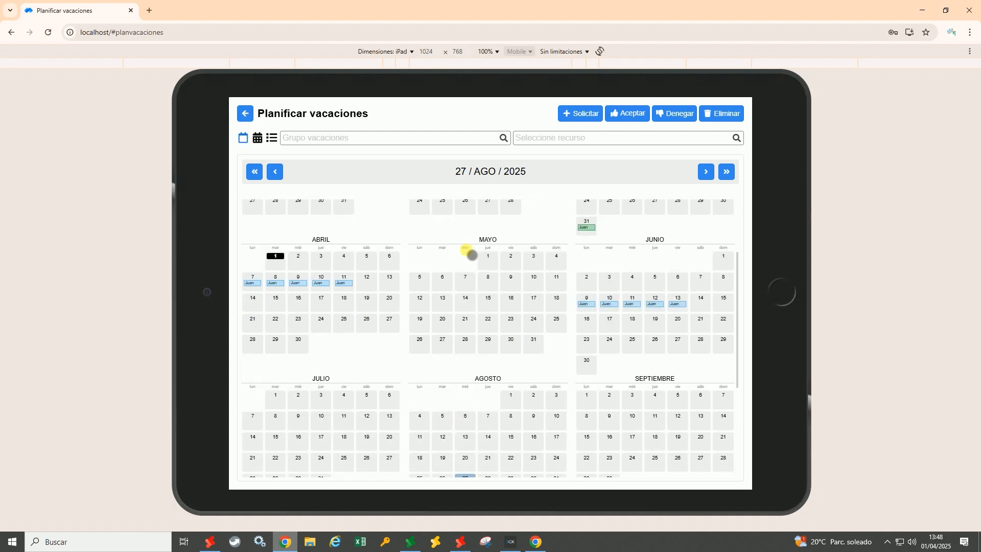
{"action": "scroll", "coordinate": [471, 253], "scroll_direction": "up", "scroll_amount": 2}
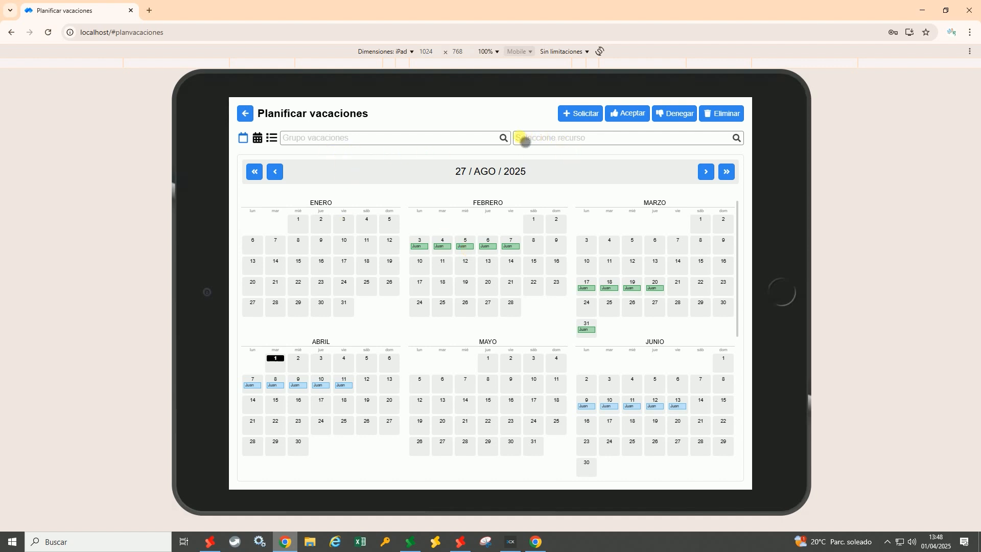
{"action": "left_click", "coordinate": [258, 139]}
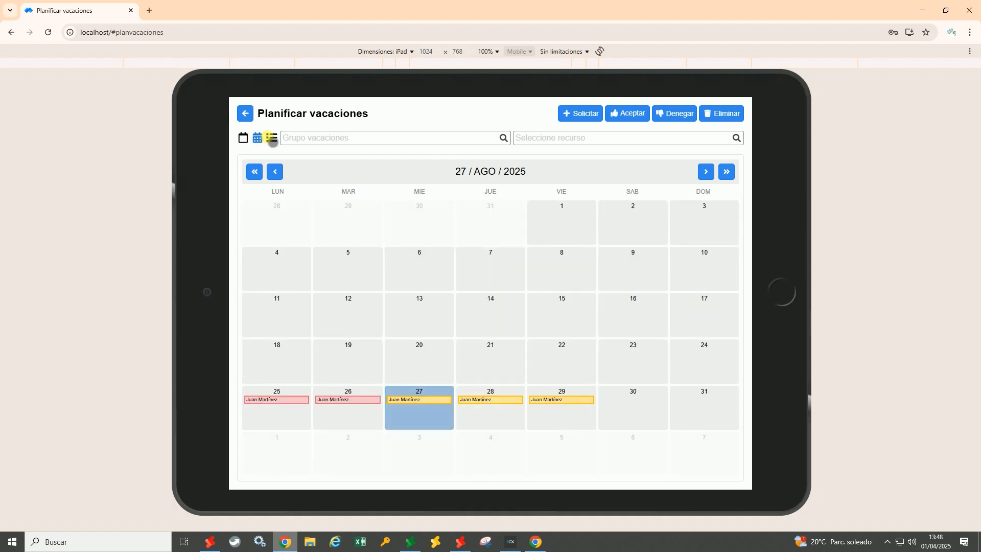
{"action": "left_click", "coordinate": [271, 138]}
{"action": "left_click", "coordinate": [258, 139]}
{"action": "left_click", "coordinate": [244, 139]}
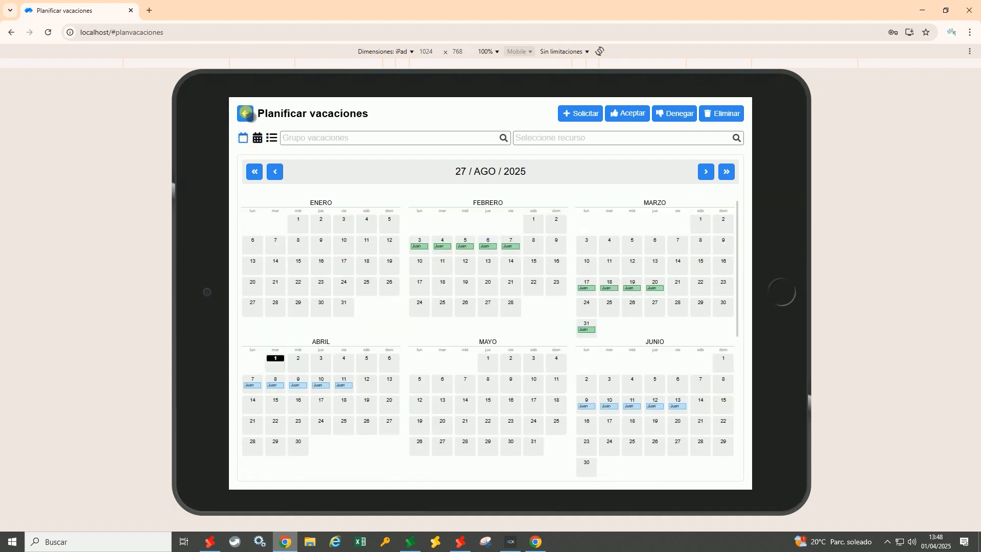
{"action": "left_click", "coordinate": [245, 113]}
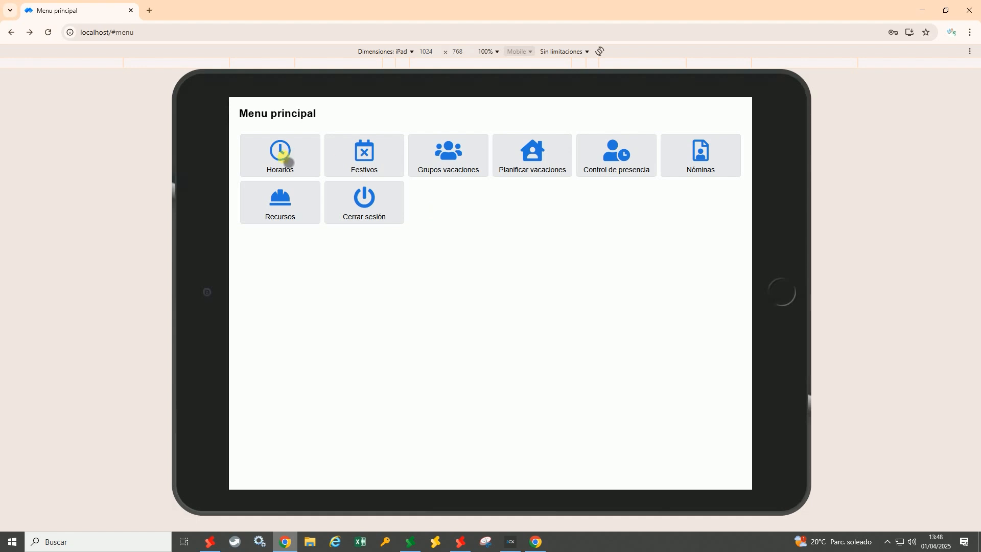
{"action": "left_click", "coordinate": [279, 157]}
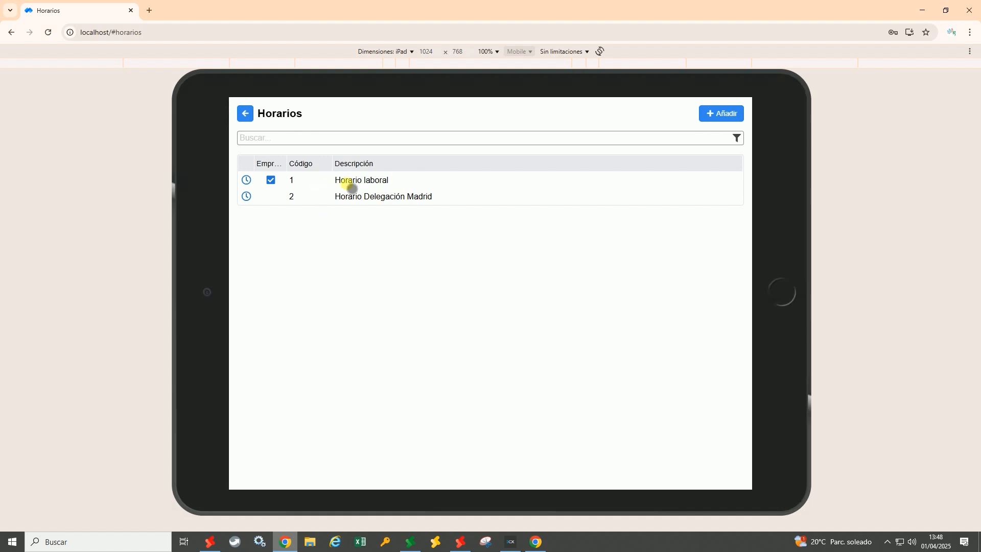
{"action": "left_click", "coordinate": [245, 114]}
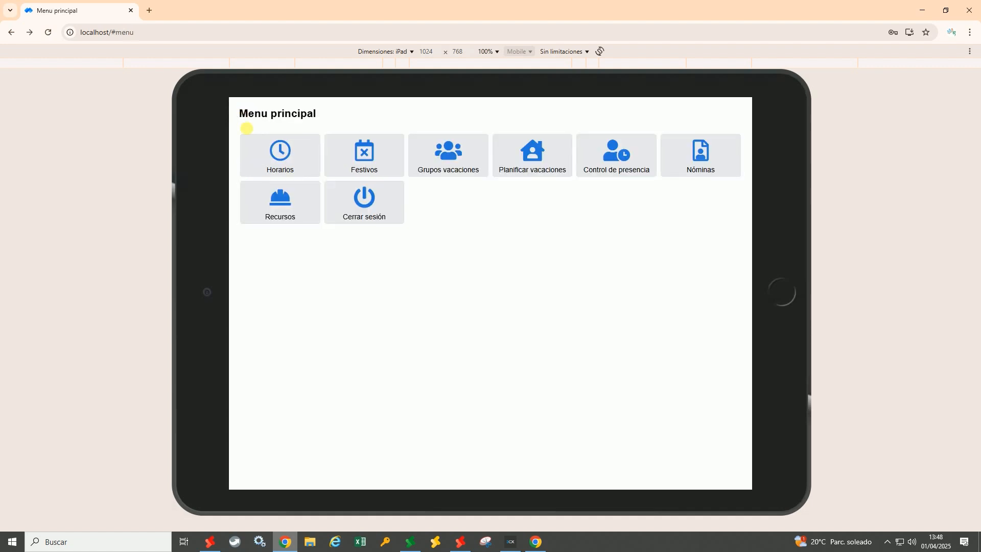
{"action": "left_click", "coordinate": [365, 154]}
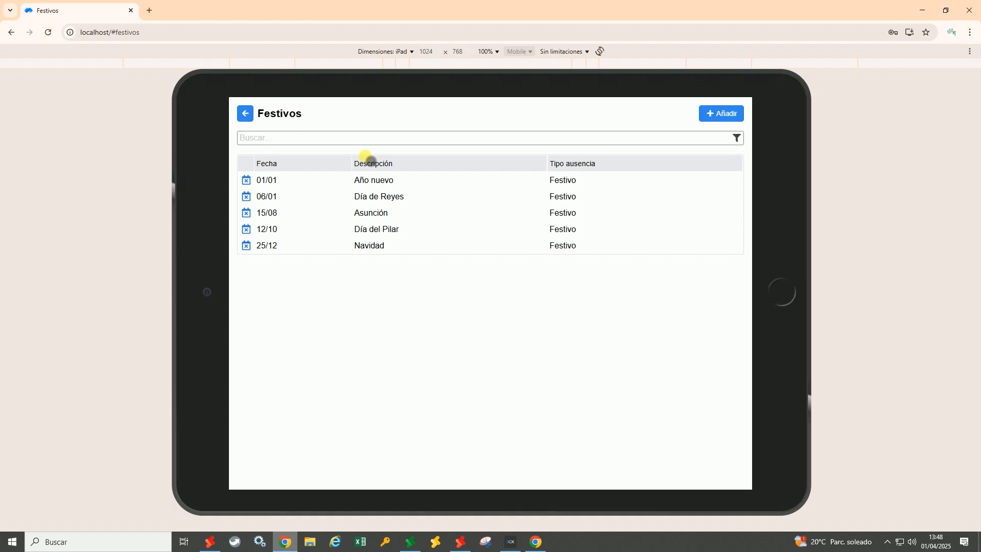
{"action": "left_click", "coordinate": [247, 118]}
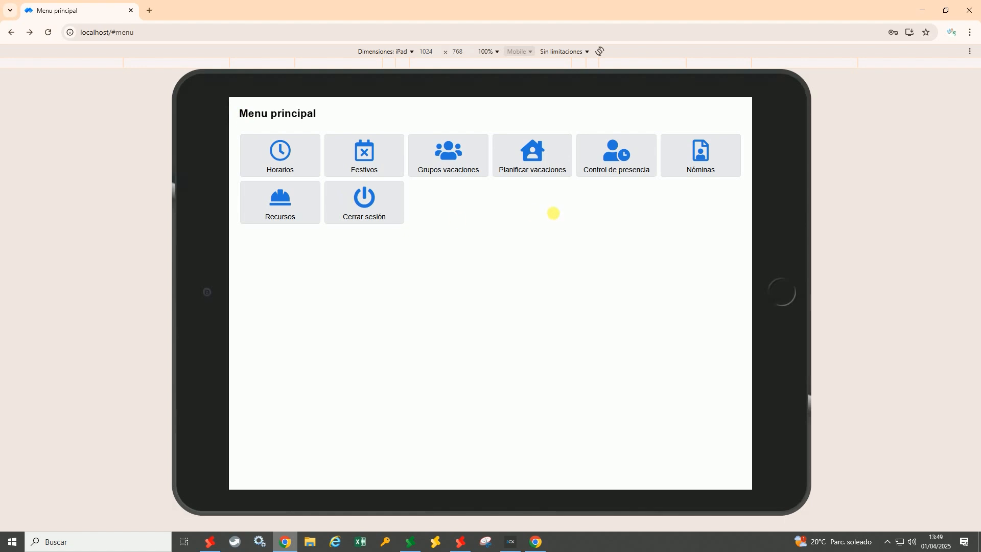
Close the users/permissions, Recursos and vacation planning windows, then open Nóminas de recursos
{"action": "left_click", "coordinate": [469, 546]}
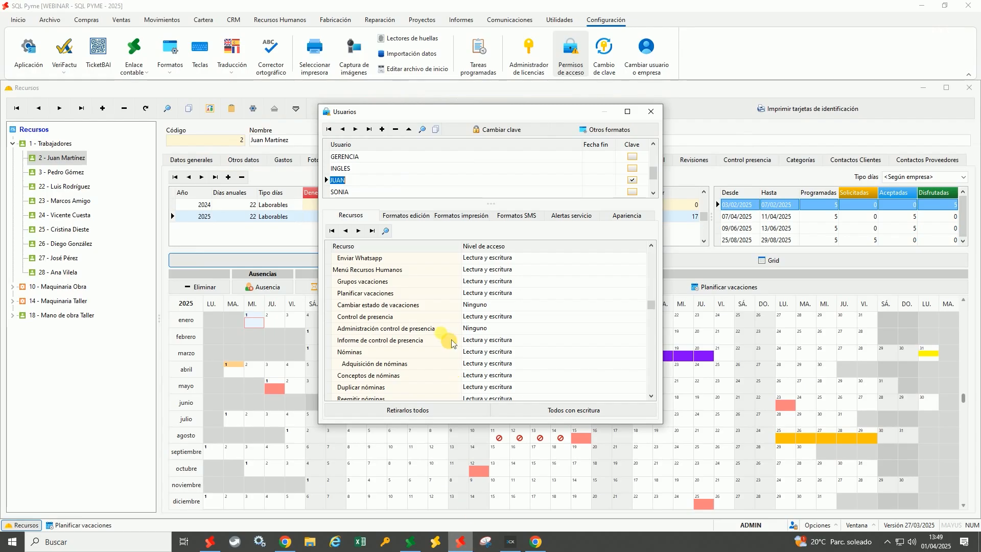
{"action": "left_click", "coordinate": [656, 118]}
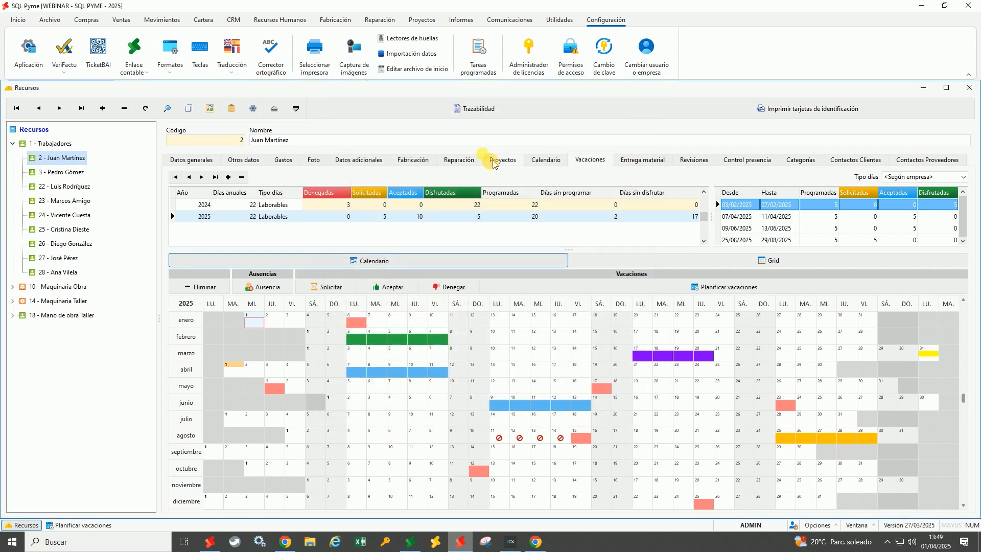
{"action": "left_click", "coordinate": [299, 21]}
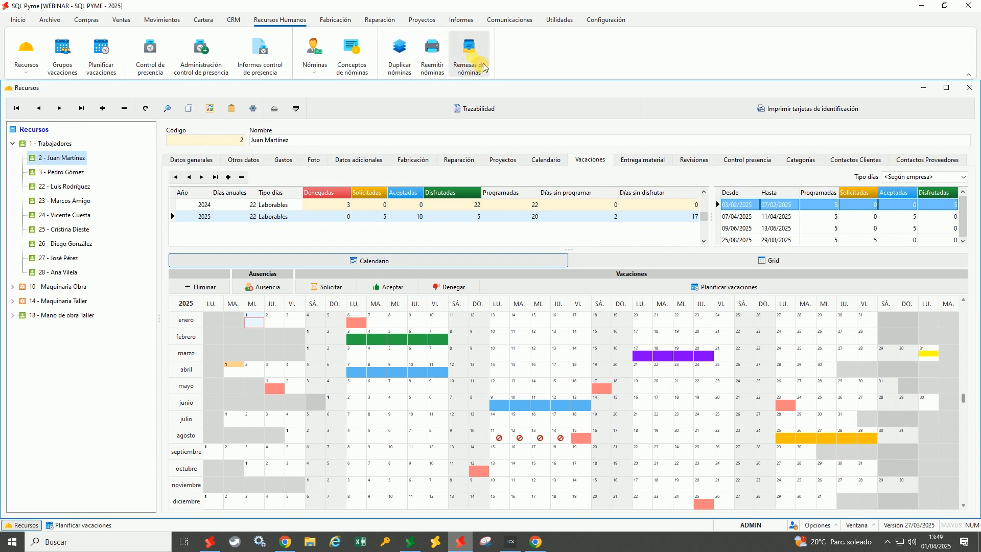
{"action": "left_click", "coordinate": [969, 88]}
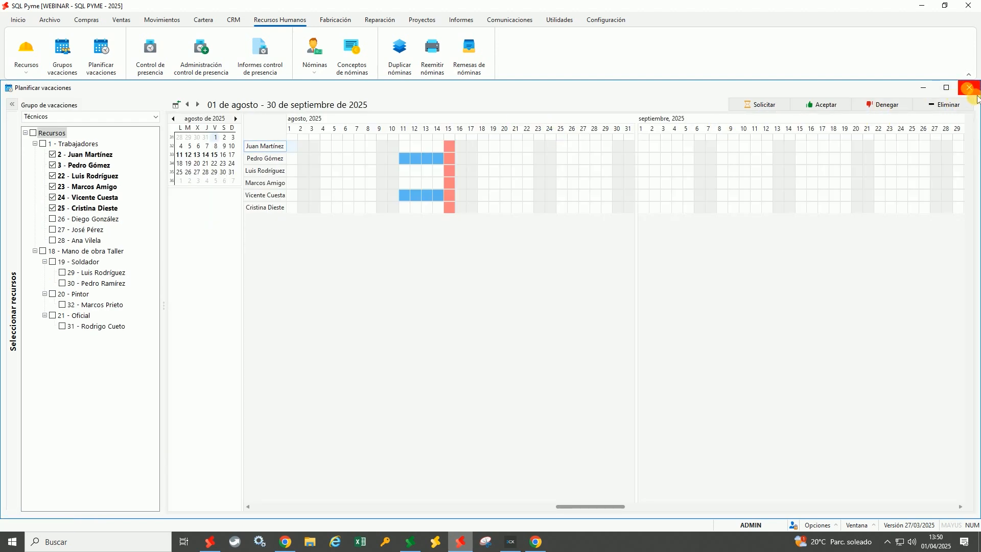
{"action": "left_click", "coordinate": [970, 87]}
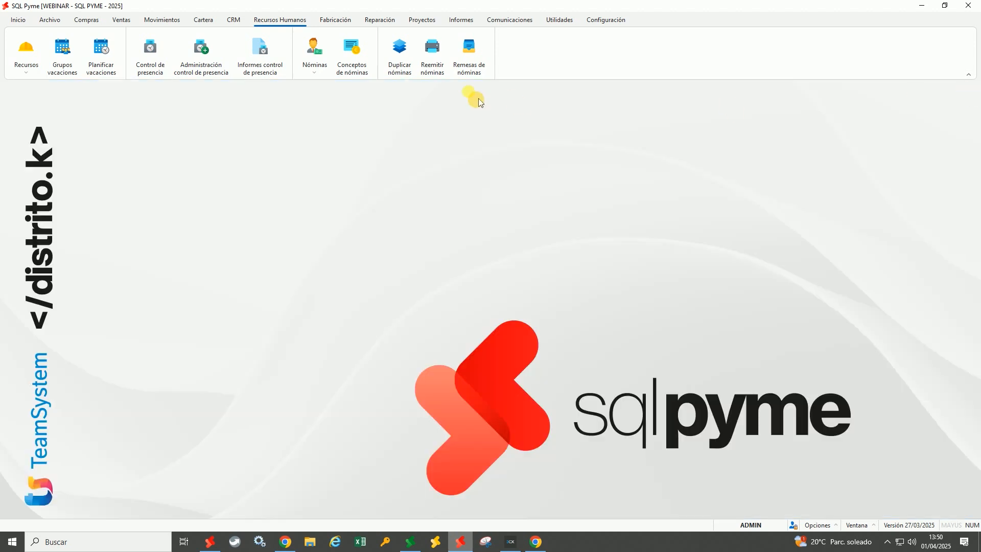
{"action": "left_click", "coordinate": [331, 55]}
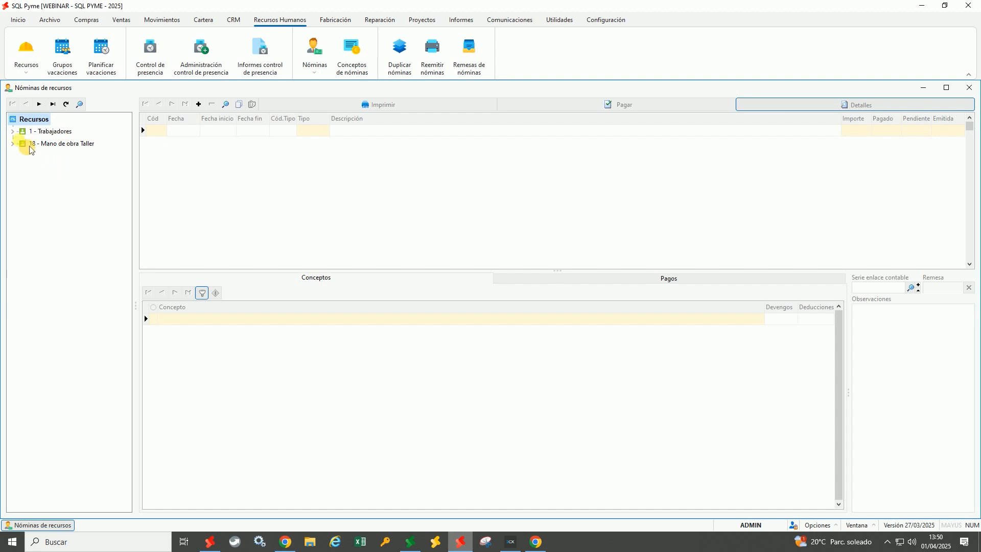
Select worker 2 under Trabajadores > Mano de obra Taller to list their payslips
{"action": "left_click", "coordinate": [12, 132]}
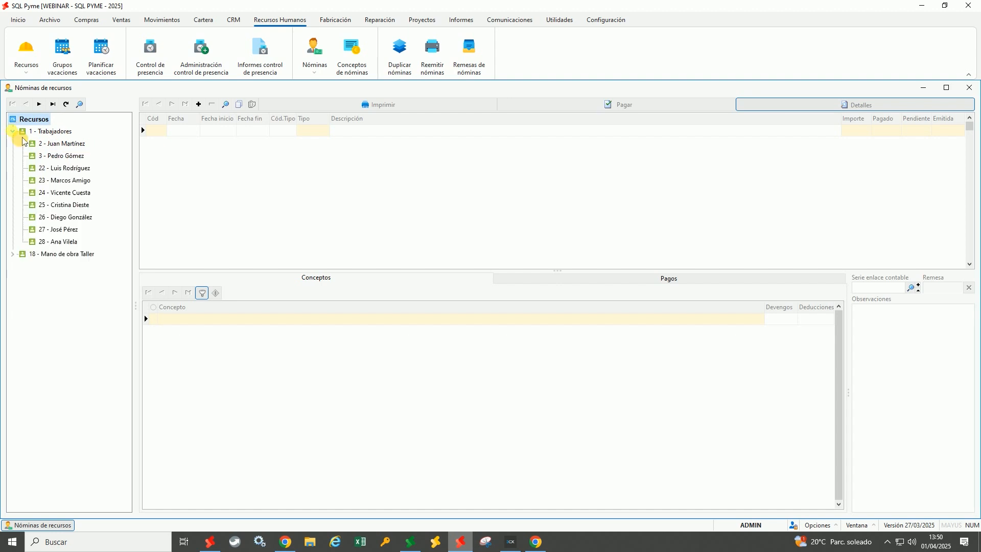
{"action": "left_click", "coordinate": [13, 255]}
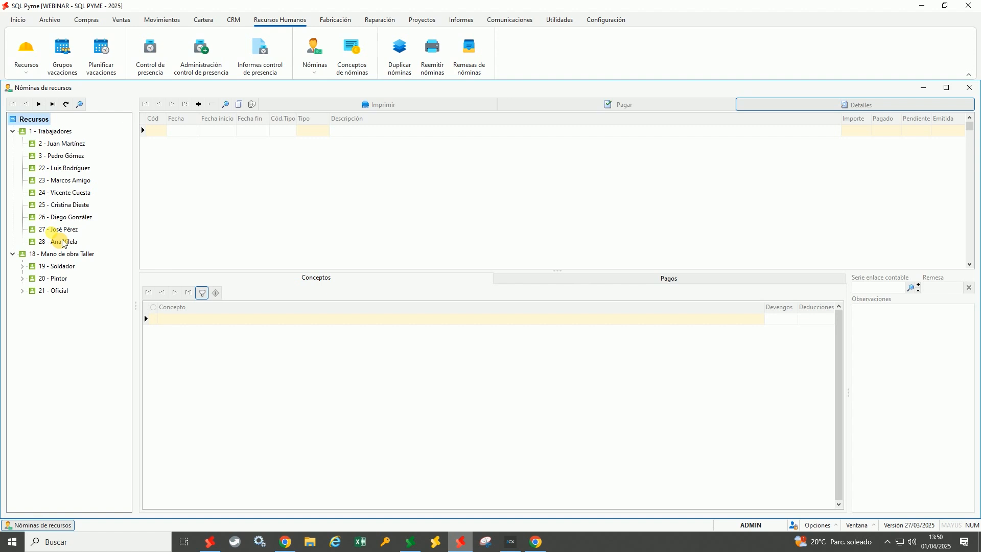
{"action": "left_click", "coordinate": [65, 147]}
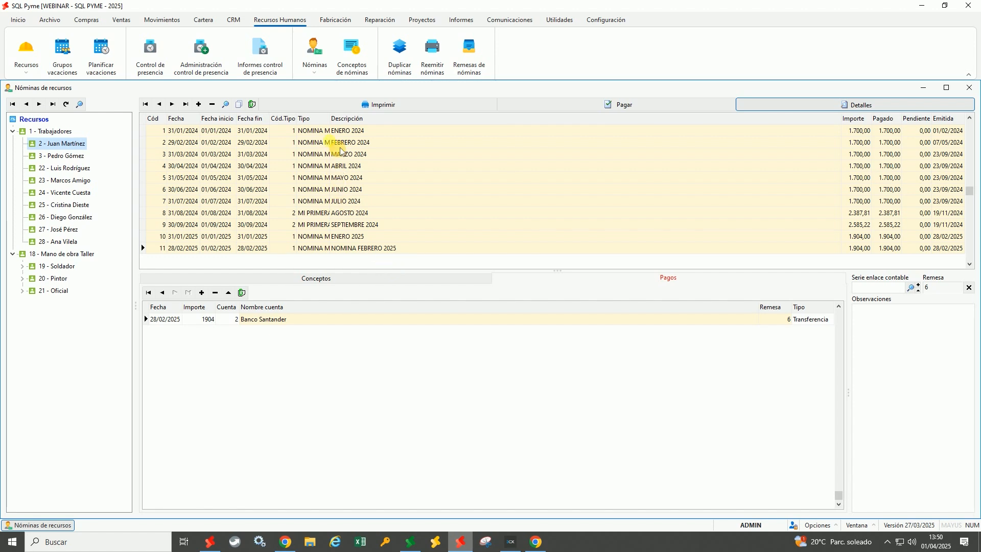
Inspect the January 2024 payslip's dates, type, description, amount, paid, pending and issue date
{"action": "left_click", "coordinate": [171, 135]}
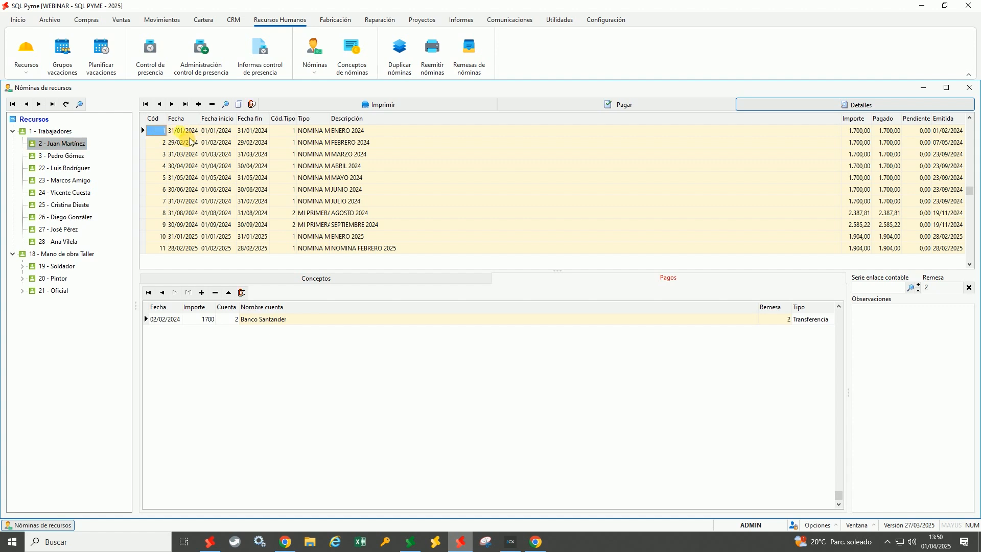
{"action": "left_click", "coordinate": [189, 136]}
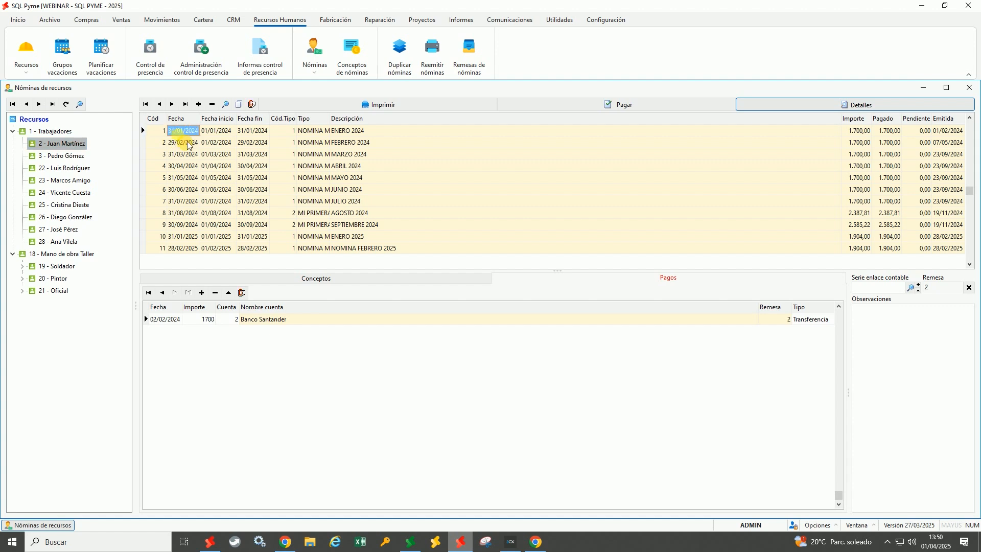
{"action": "left_click", "coordinate": [215, 131]}
{"action": "left_click", "coordinate": [264, 136]}
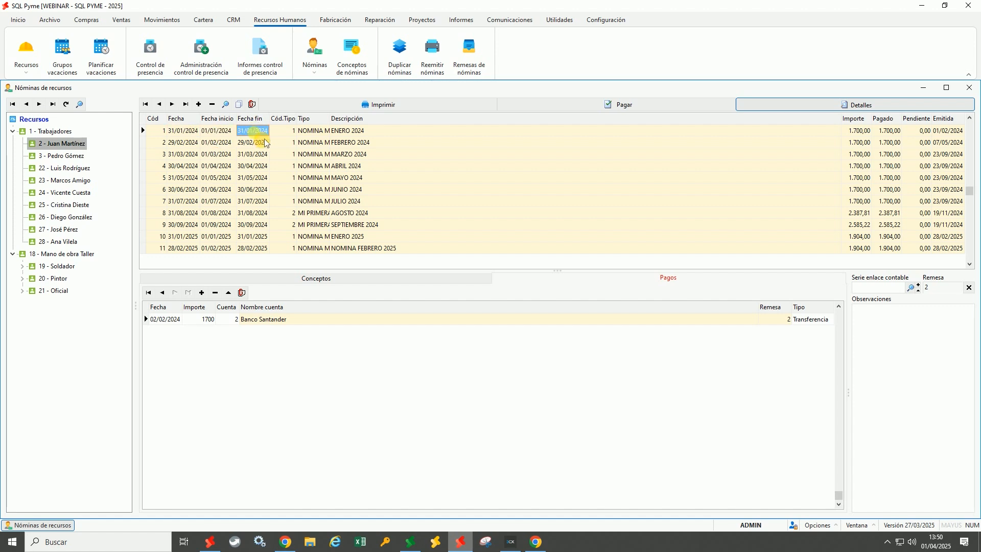
{"action": "left_click", "coordinate": [286, 135]}
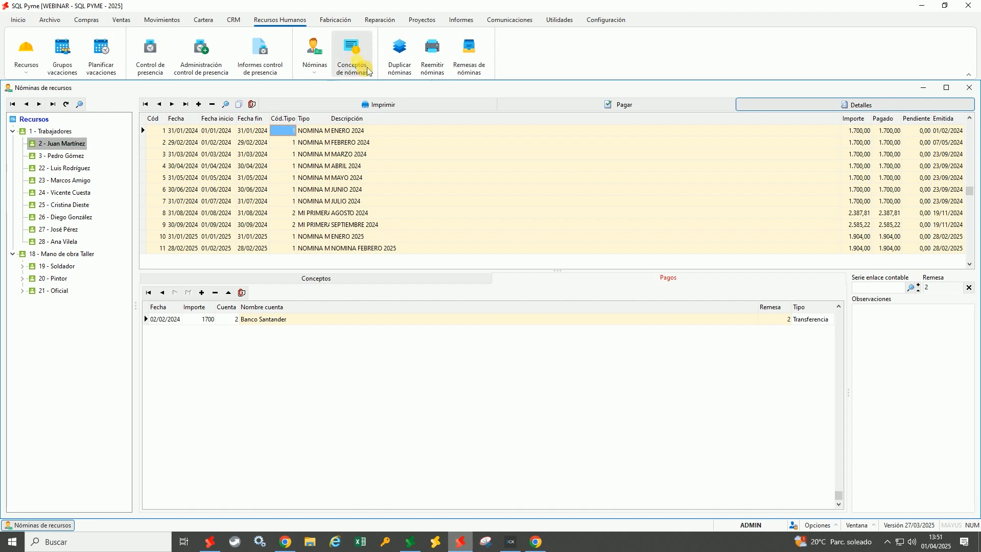
{"action": "left_click", "coordinate": [357, 133]}
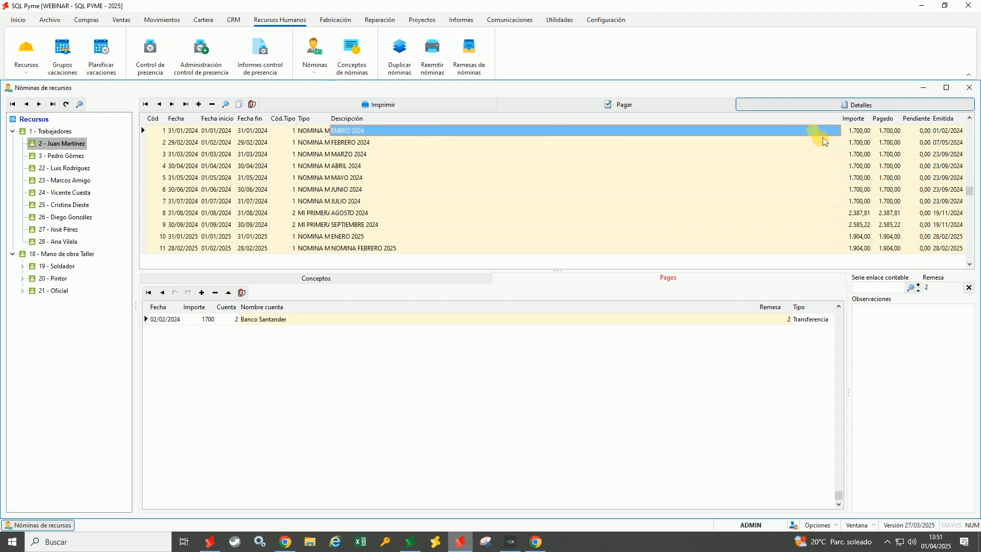
{"action": "left_click", "coordinate": [862, 132]}
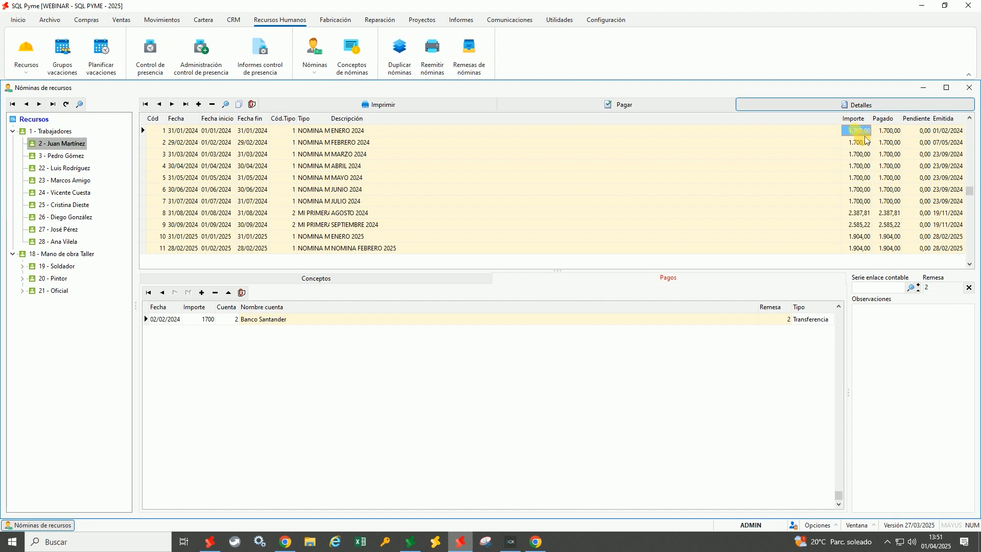
{"action": "left_click", "coordinate": [892, 132]}
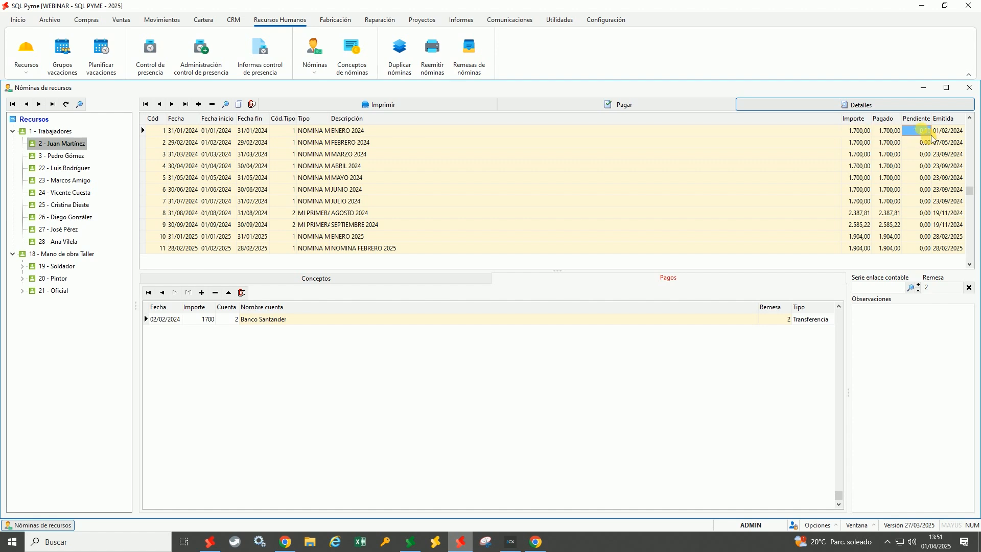
{"action": "left_click", "coordinate": [954, 134]}
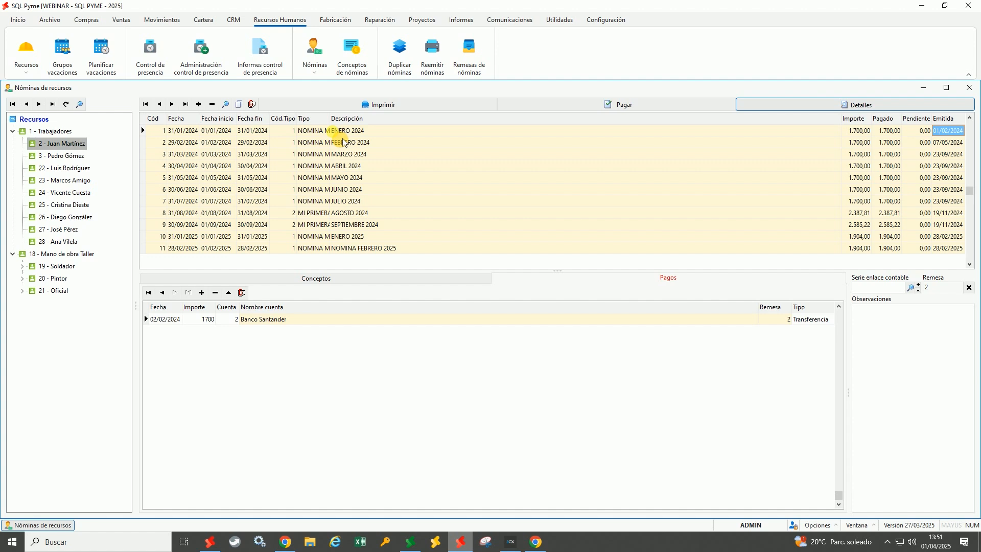
Show the January 2024 payslip's marked concepts and review its concept lines
{"action": "left_click", "coordinate": [302, 283]}
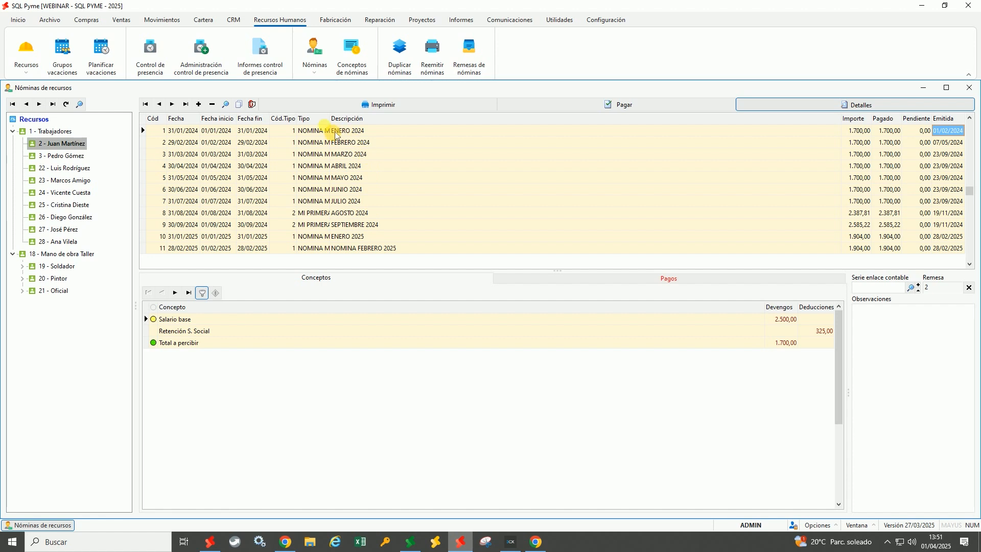
{"action": "left_click", "coordinate": [355, 145]}
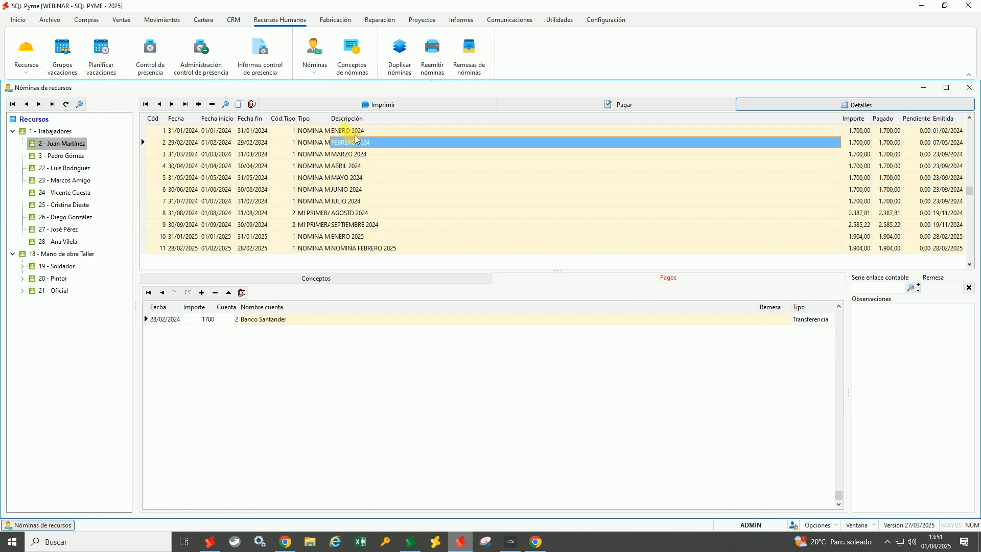
{"action": "left_click", "coordinate": [354, 146]}
{"action": "left_click", "coordinate": [350, 133]}
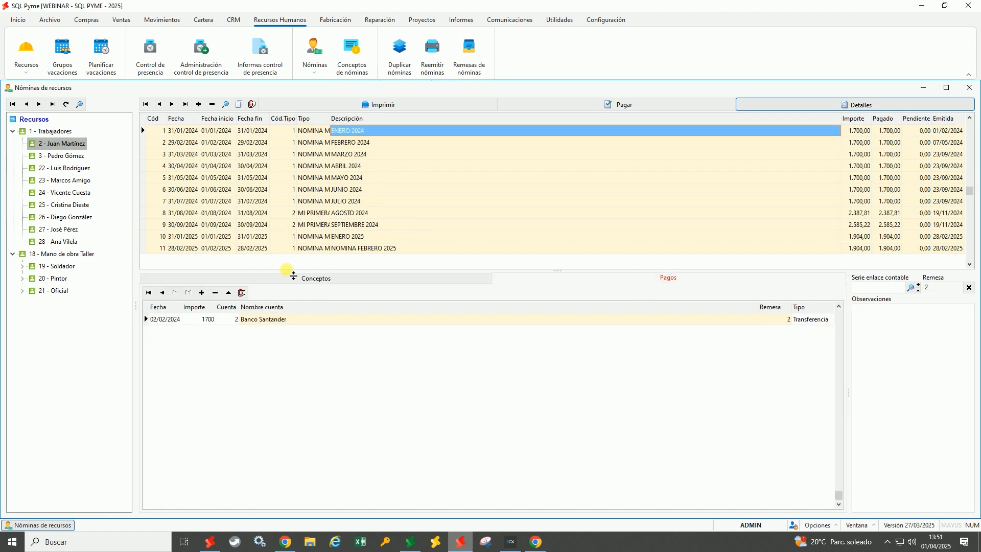
{"action": "left_click", "coordinate": [287, 281]}
{"action": "left_click", "coordinate": [217, 322]}
{"action": "left_click", "coordinate": [210, 333]}
{"action": "left_click", "coordinate": [211, 345]}
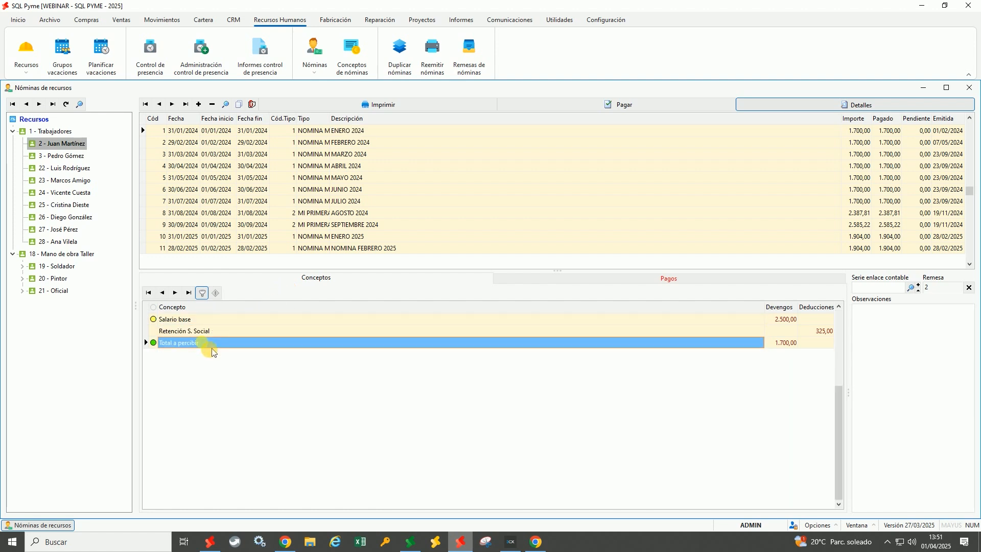
Show all concepts, checking 2.500,00 base, IRPF, 325,00 Social Security and 1.700,00 net, then view payments
{"action": "left_click", "coordinate": [211, 302]}
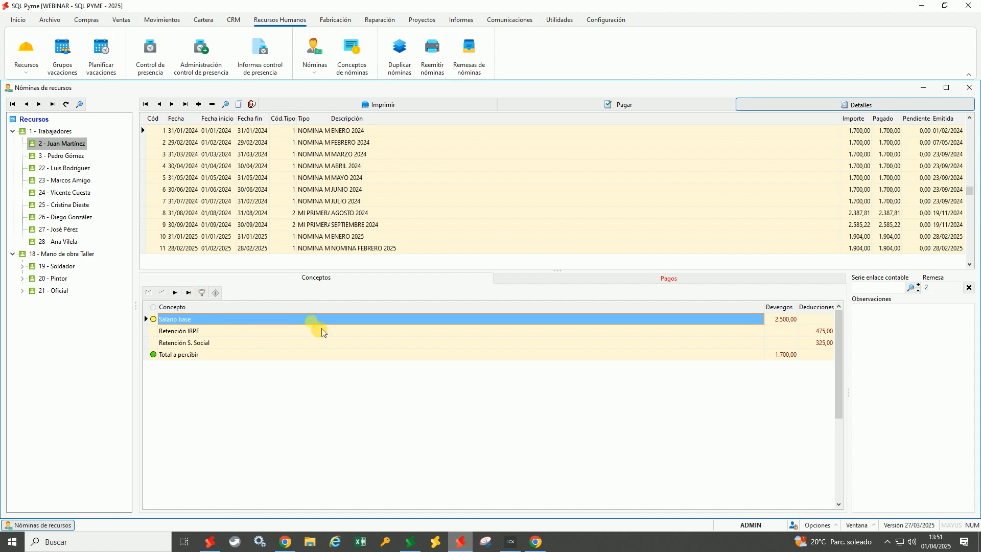
{"action": "left_click", "coordinate": [179, 333]}
{"action": "left_click", "coordinate": [182, 343]}
{"action": "left_click", "coordinate": [179, 354]}
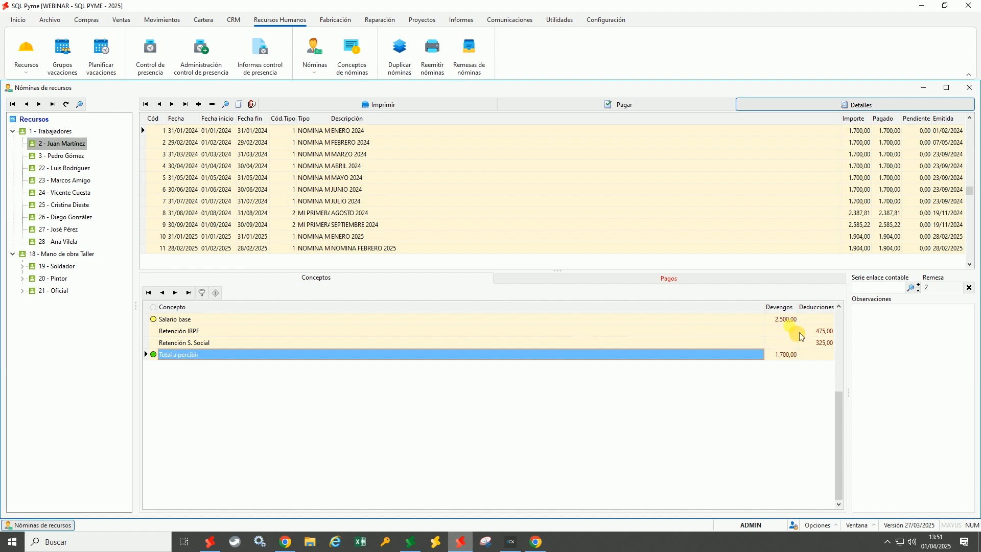
{"action": "left_click", "coordinate": [787, 320]}
{"action": "left_click", "coordinate": [817, 342]}
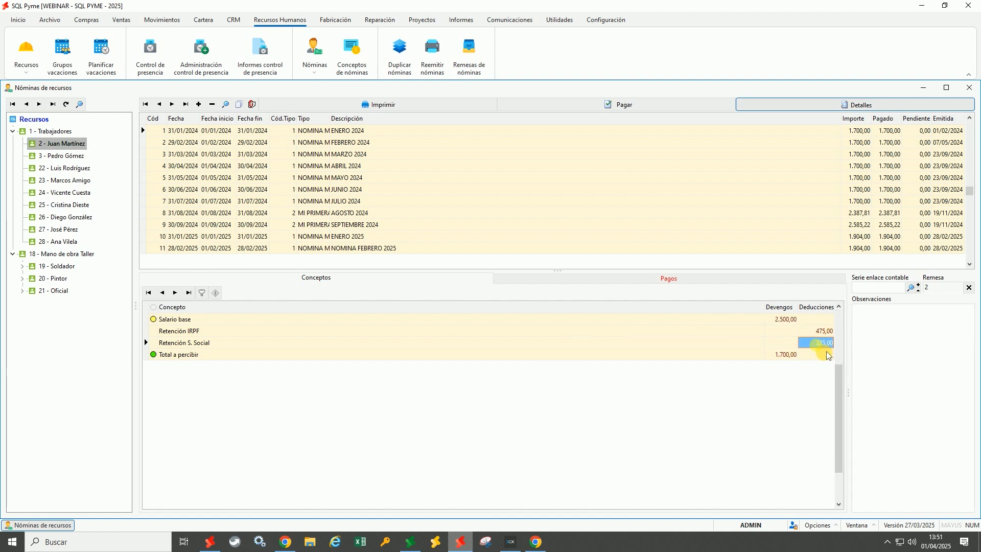
{"action": "left_click", "coordinate": [795, 356]}
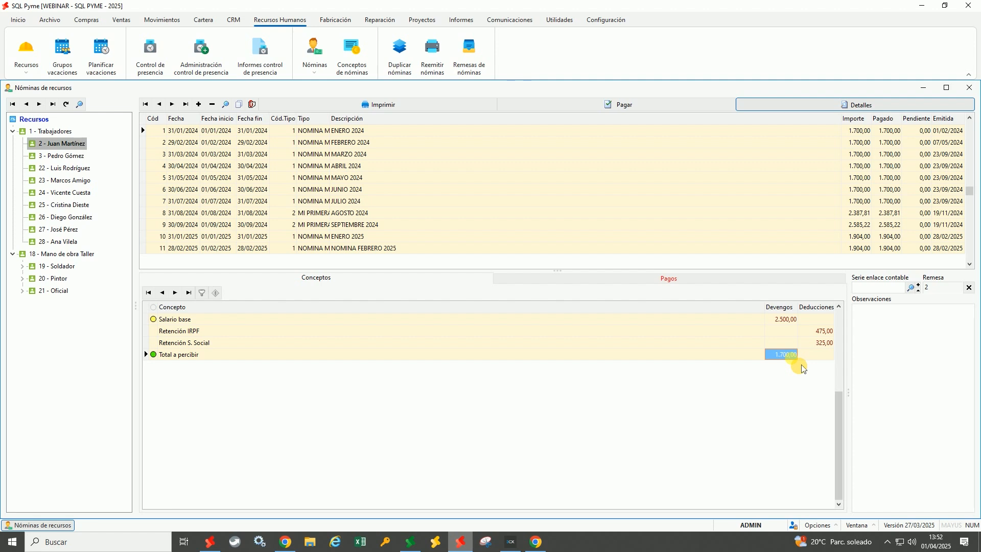
{"action": "left_click", "coordinate": [666, 287]}
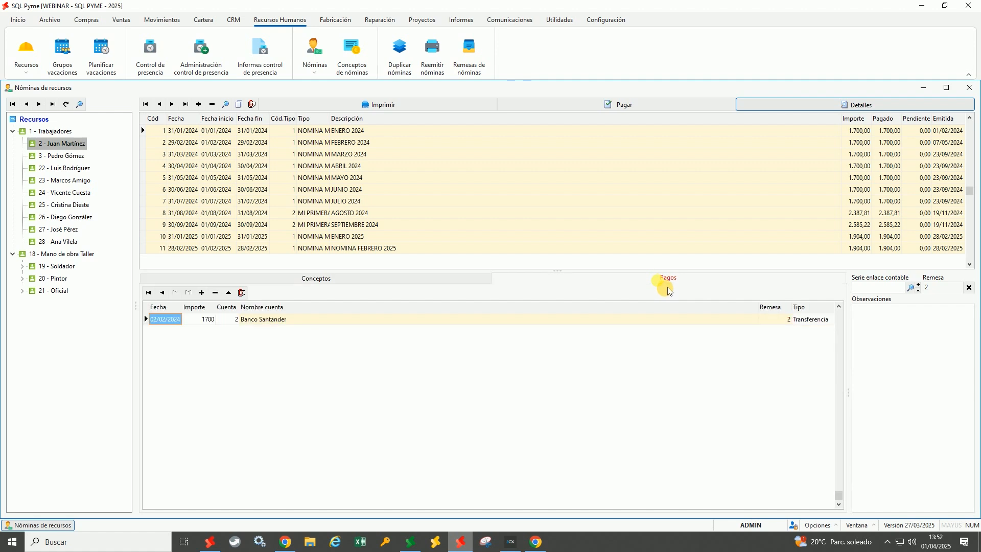
{"action": "left_click", "coordinate": [199, 319]}
{"action": "left_click", "coordinate": [236, 322]}
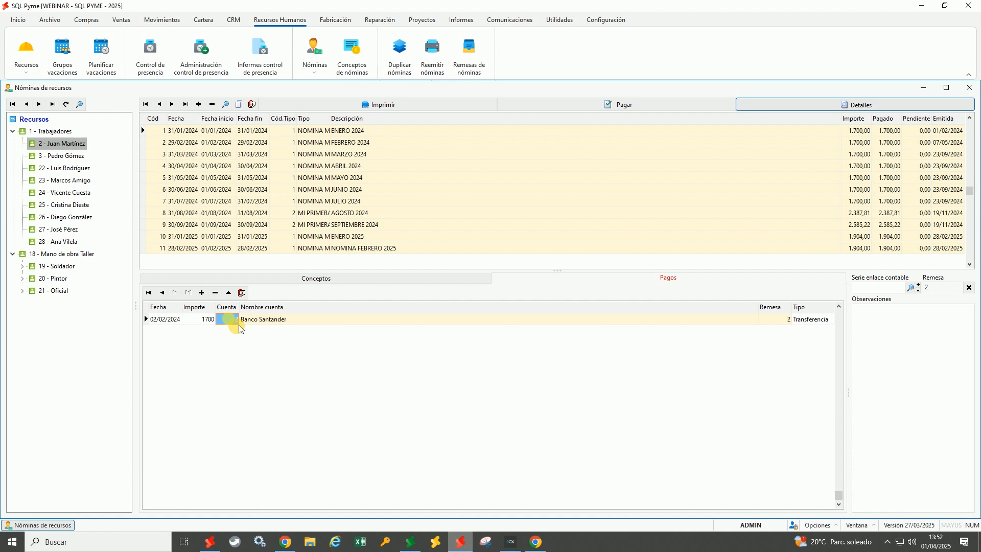
{"action": "left_click", "coordinate": [775, 320]}
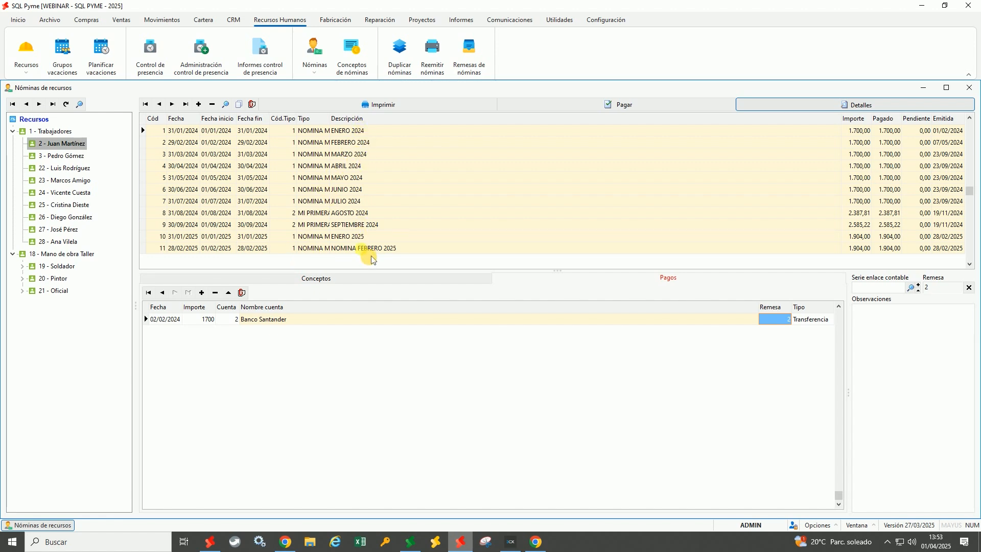
{"action": "left_click", "coordinate": [353, 131]}
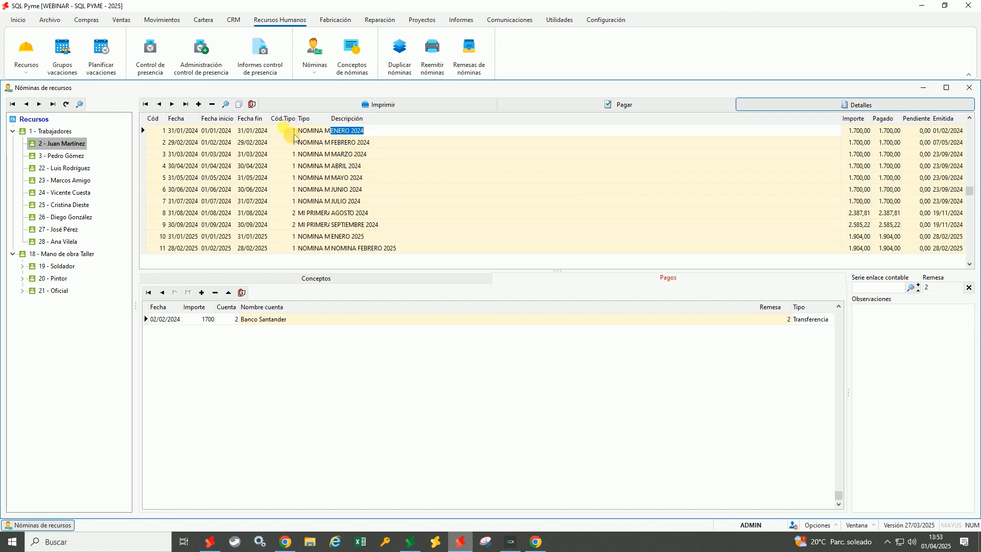
{"action": "left_click", "coordinate": [325, 133]}
{"action": "left_click", "coordinate": [355, 134]}
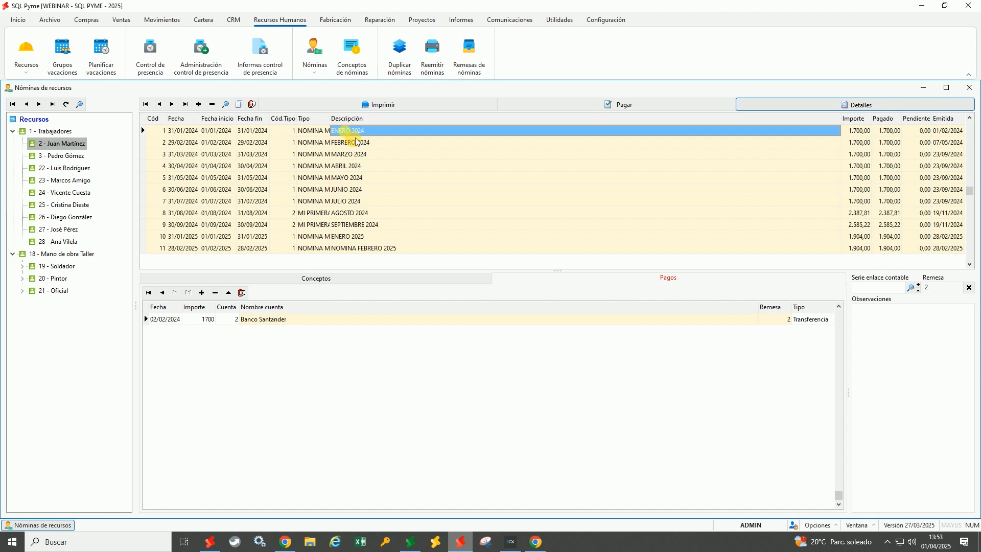
{"action": "left_click", "coordinate": [391, 107]}
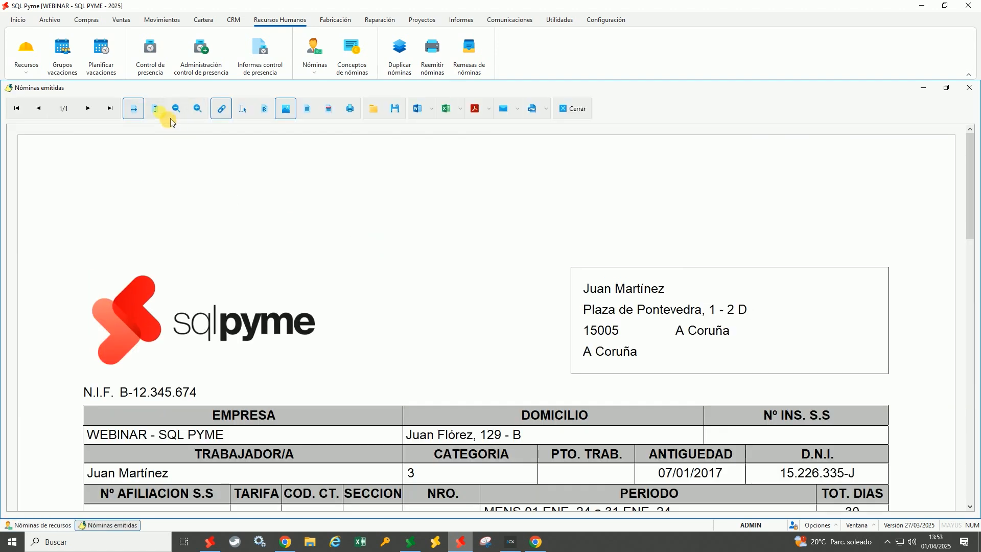
{"action": "left_click", "coordinate": [162, 115]}
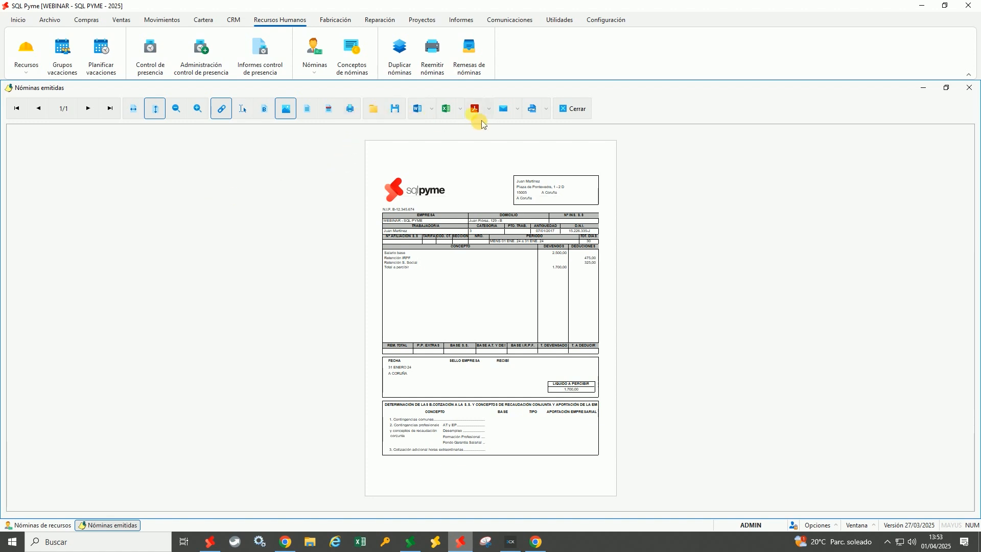
{"action": "left_click", "coordinate": [581, 118]}
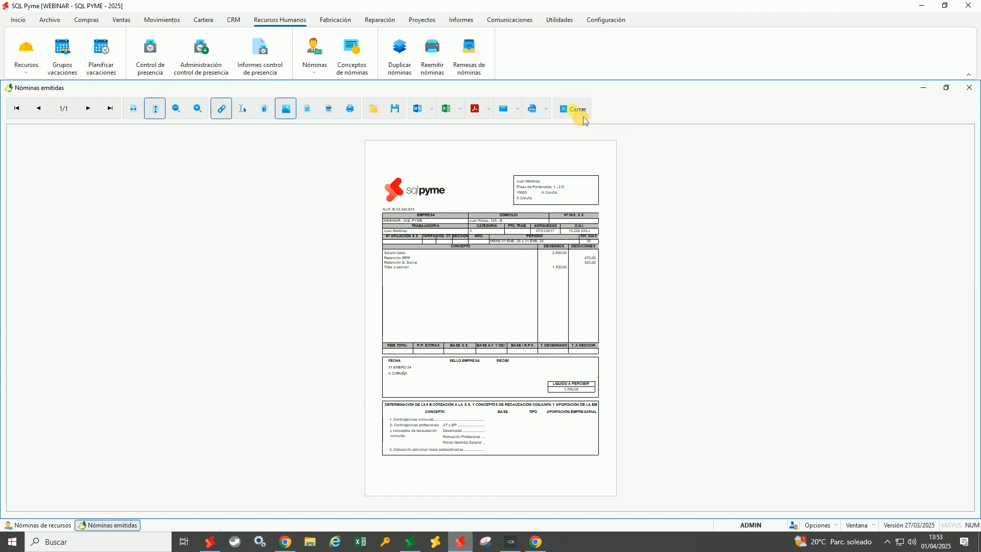
{"action": "left_click", "coordinate": [388, 135]}
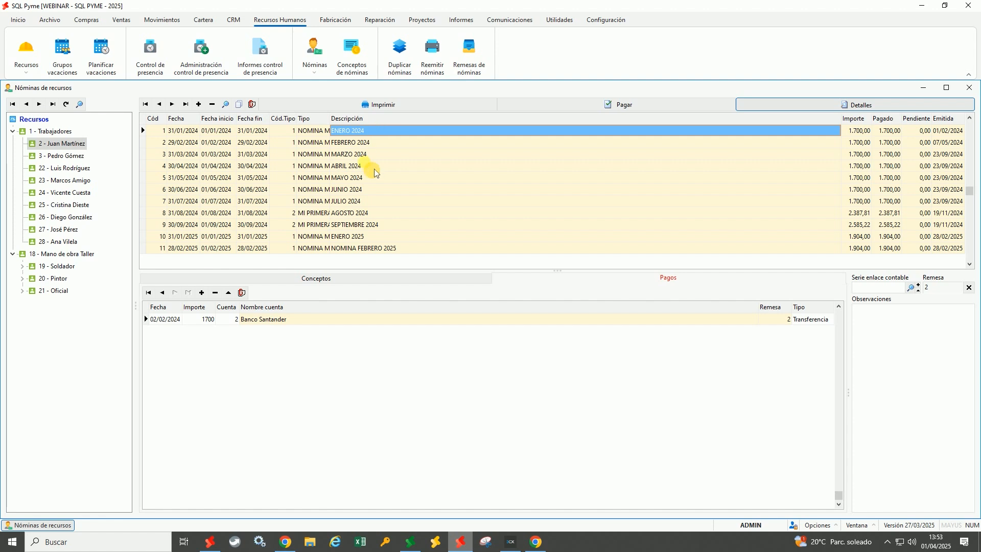
In mPYME list the payslips, dismiss the February 2025 print dialog, then open SQL Pyme's Conceptos de nóminas
{"action": "left_click", "coordinate": [299, 546]}
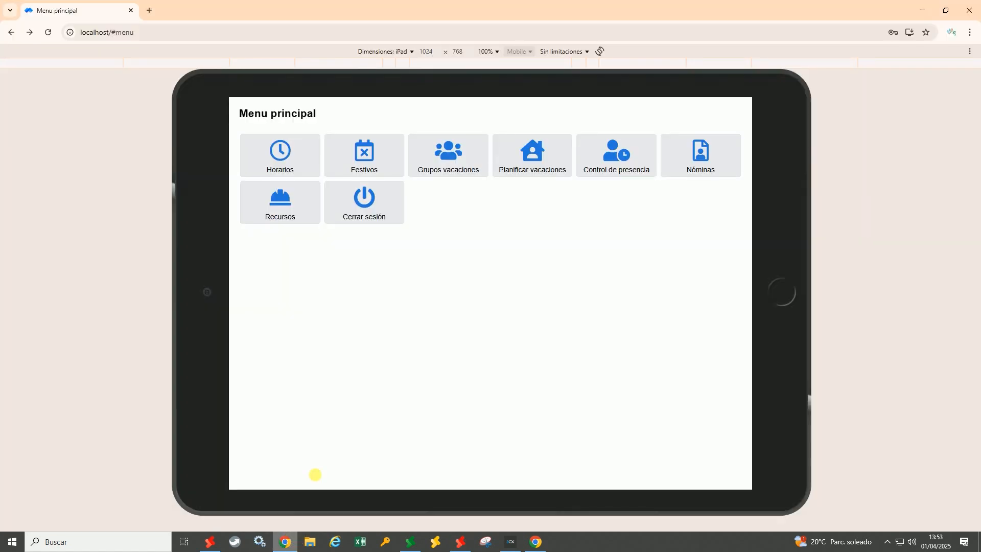
{"action": "left_click", "coordinate": [703, 164]}
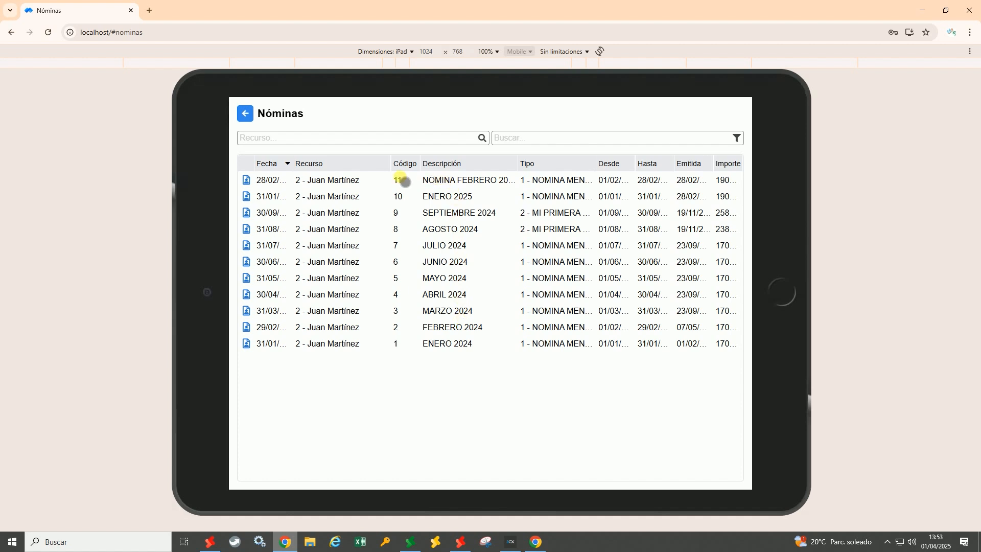
{"action": "left_click", "coordinate": [450, 185]}
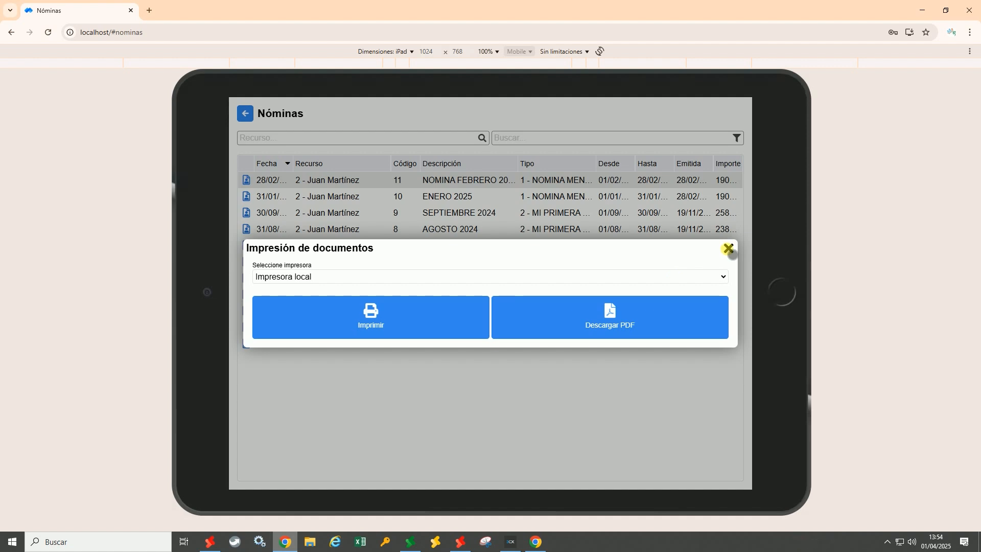
{"action": "left_click", "coordinate": [729, 249]}
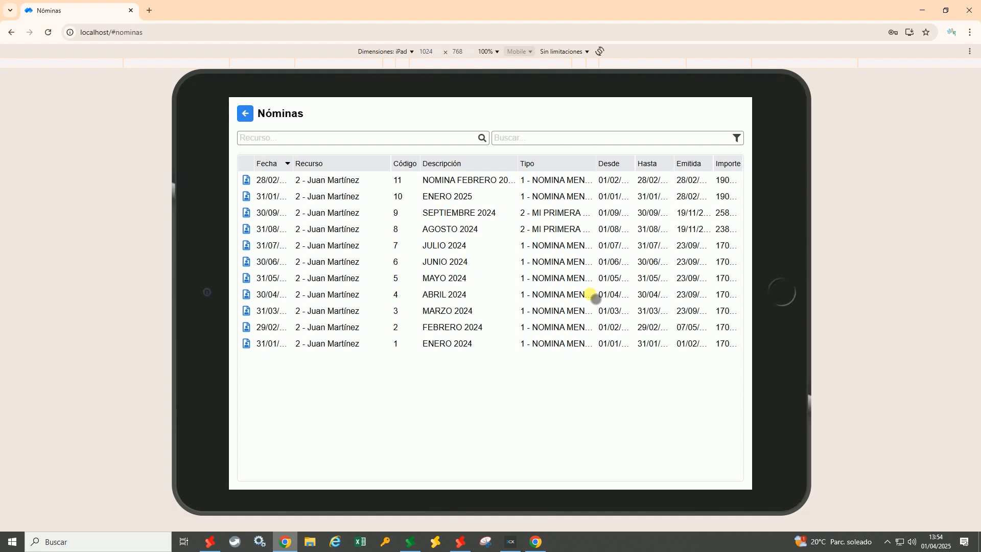
{"action": "left_click", "coordinate": [460, 541]}
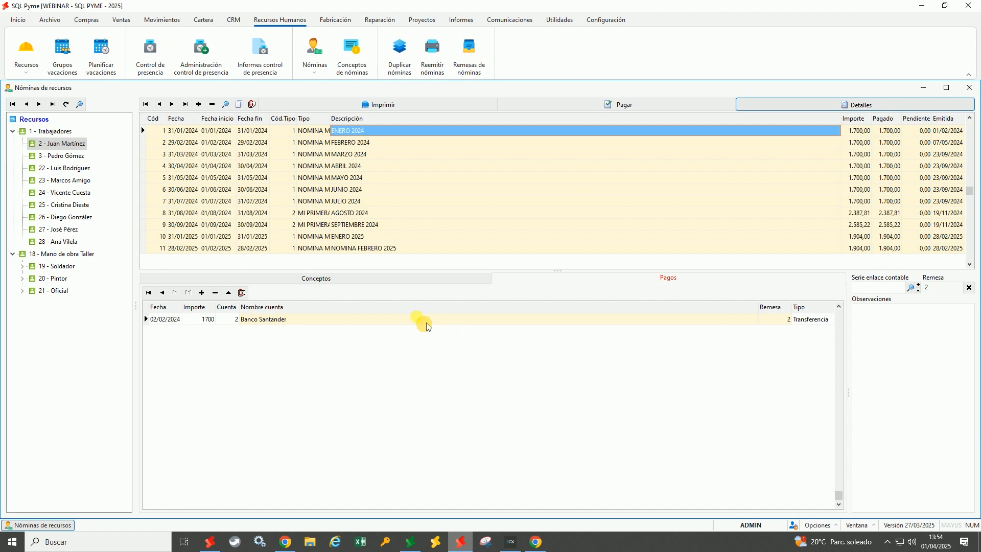
{"action": "left_click", "coordinate": [367, 74]}
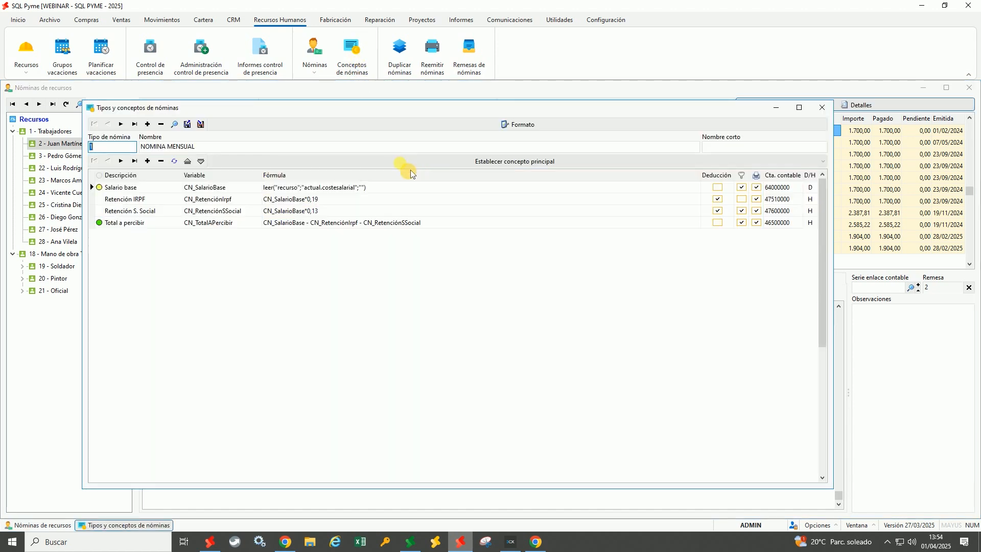
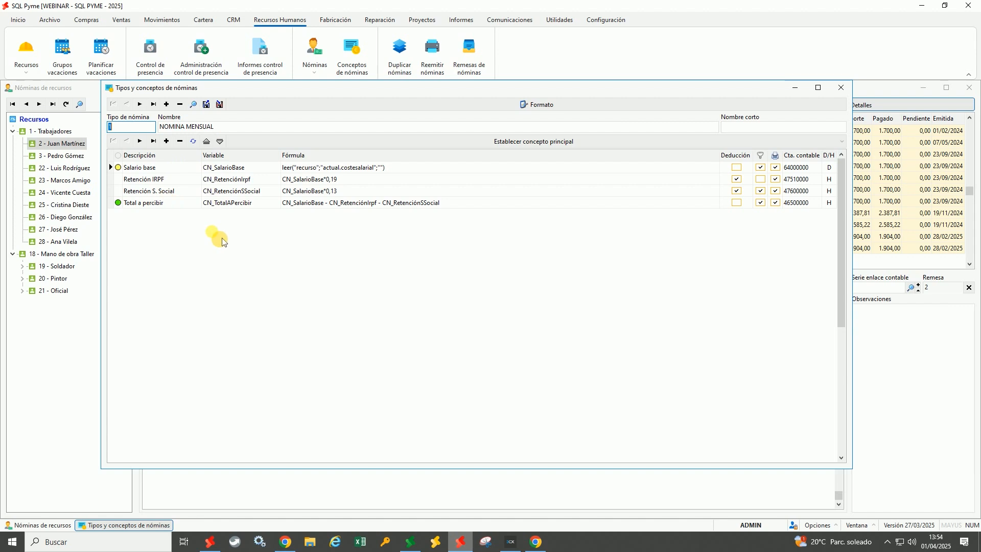
Review the Salario base, Retención IRPF and Total a percibir concepts in Conceptos de nóminas
{"action": "left_click", "coordinate": [175, 169]}
{"action": "left_click", "coordinate": [180, 182]}
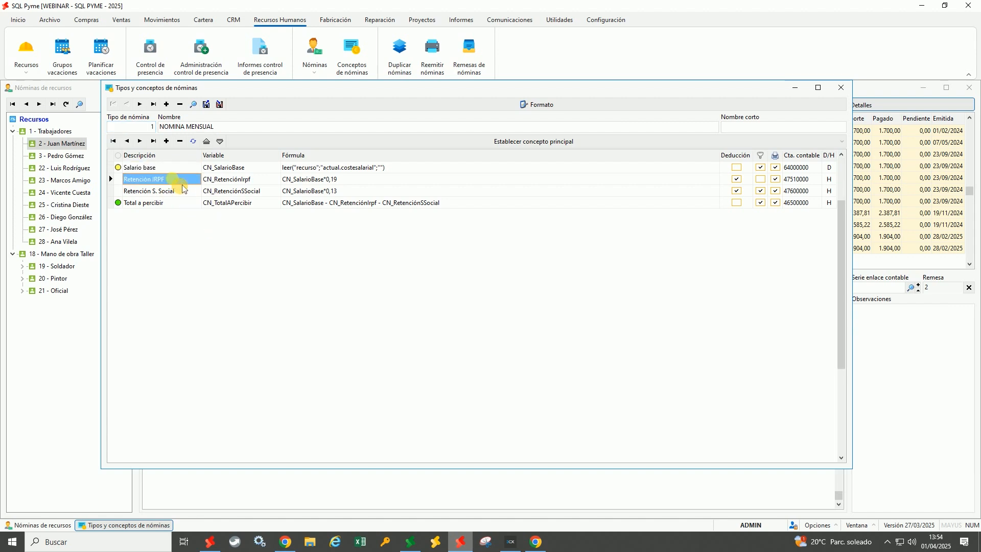
{"action": "left_click", "coordinate": [175, 191]}
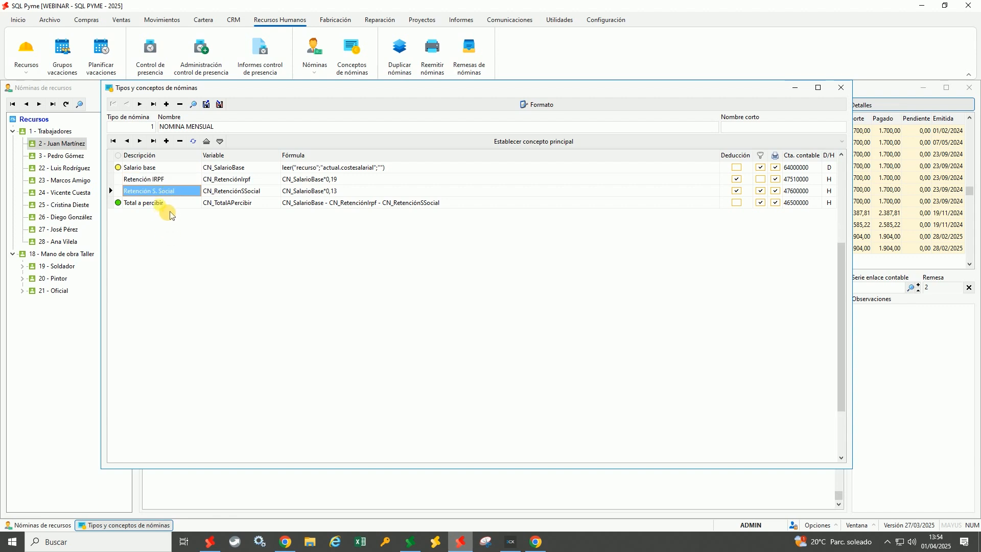
{"action": "left_click", "coordinate": [162, 204]}
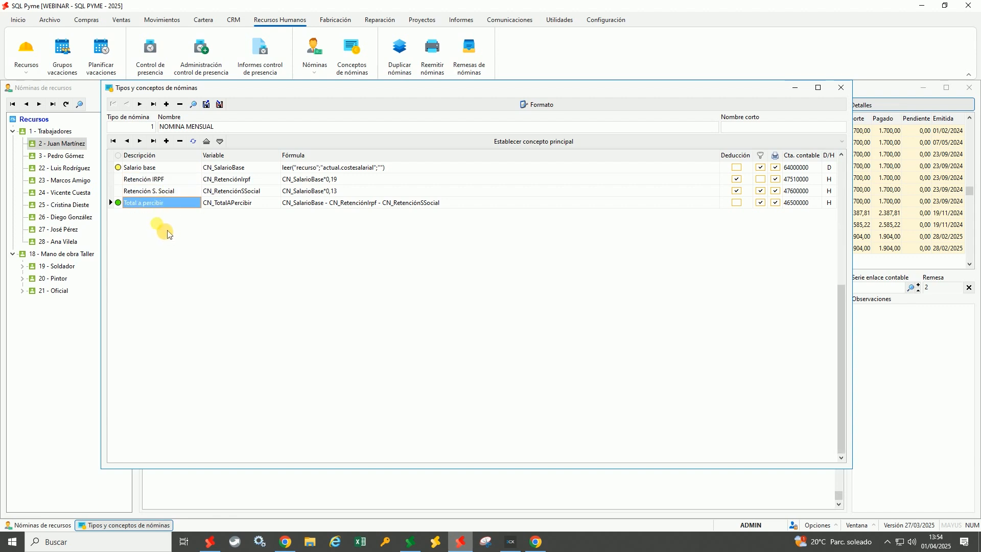
{"action": "left_click", "coordinate": [164, 169]}
{"action": "key", "text": "F2"}
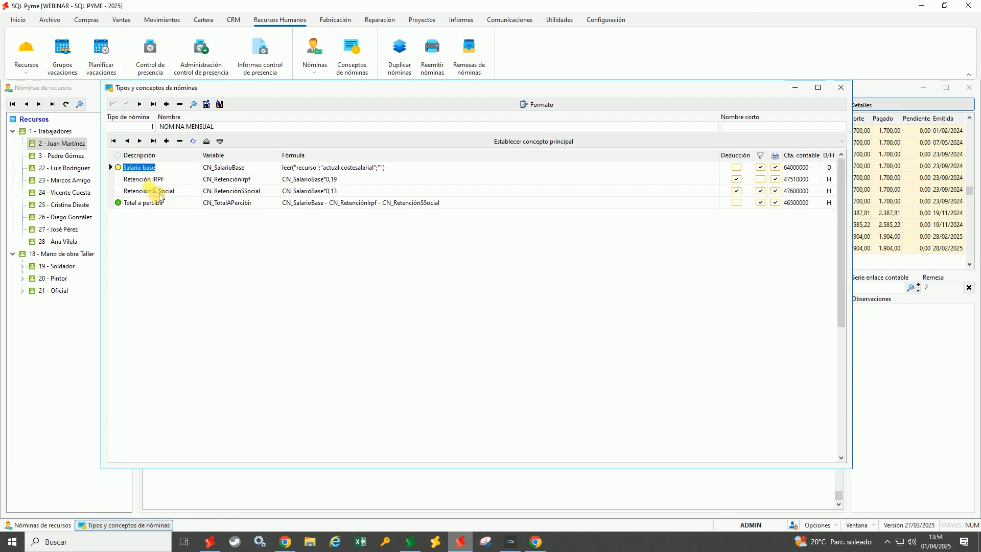
{"action": "left_click", "coordinate": [160, 194]}
{"action": "left_click", "coordinate": [166, 205]}
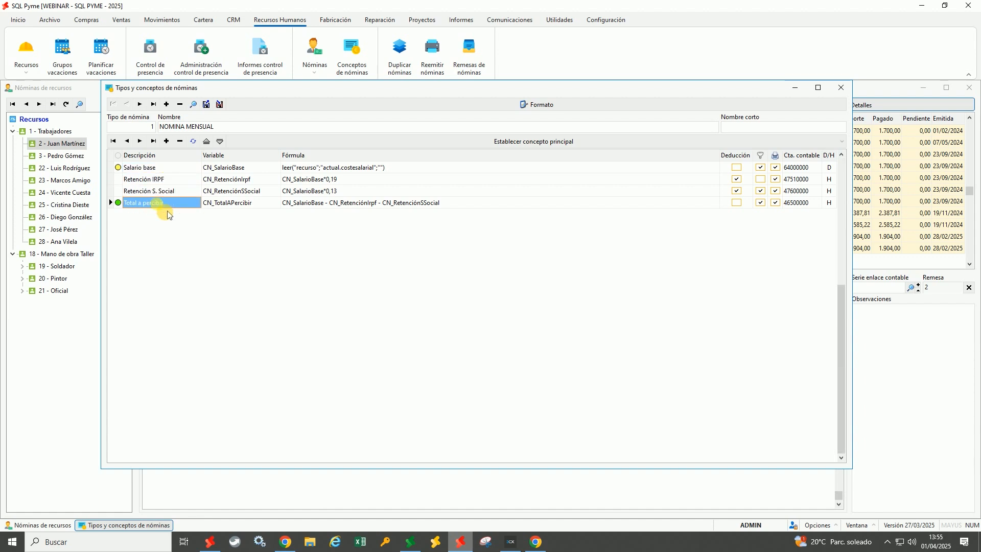
Move the concepts window aside to view the payslip list, then reposition it showing all columns
{"action": "left_click_drag", "start_coordinate": [274, 98], "coordinate": [605, 121]}
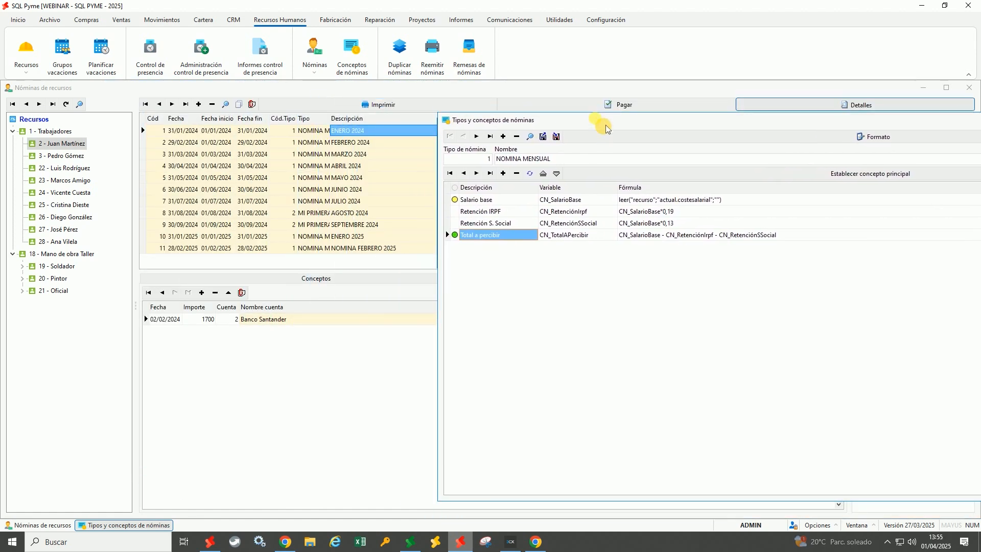
{"action": "left_click", "coordinate": [297, 287]}
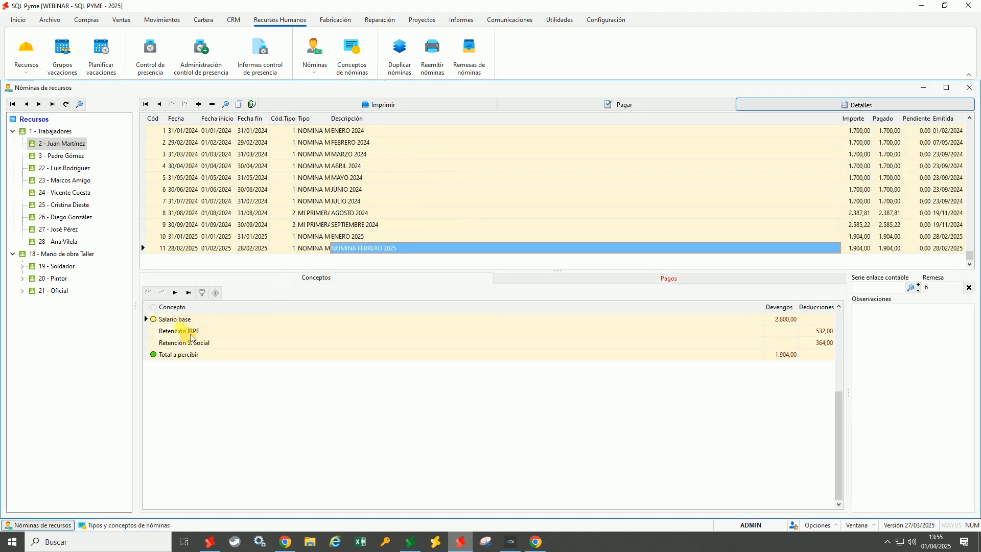
{"action": "left_click", "coordinate": [151, 525]}
{"action": "left_click_drag", "start_coordinate": [586, 134], "coordinate": [306, 129]}
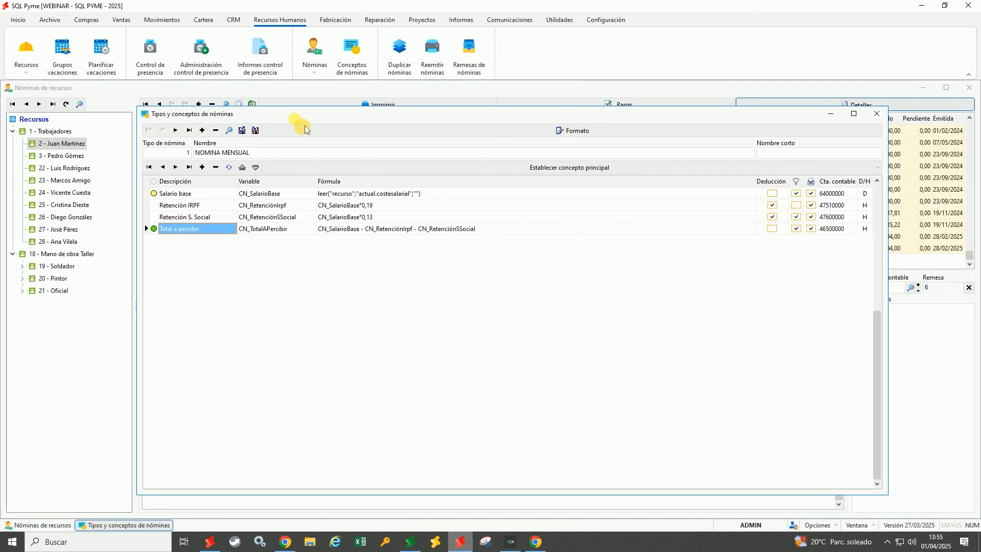
Inspect the CN_RetenciónIrpf and CN_TotalAPercibir variables and compare the Retención IRPF and S. Social formulas
{"action": "left_click", "coordinate": [271, 205]}
{"action": "left_click", "coordinate": [278, 215]}
{"action": "left_click", "coordinate": [274, 230]}
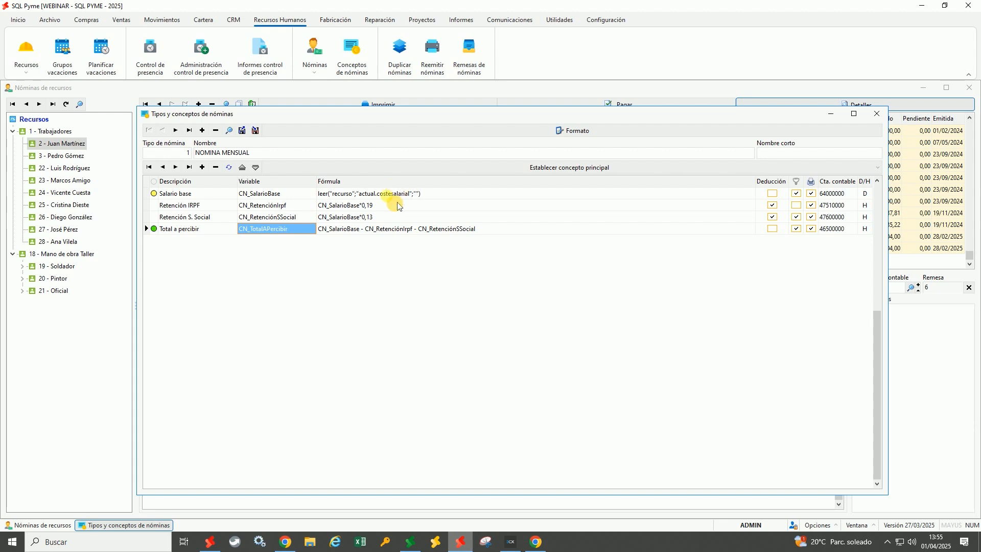
{"action": "left_click", "coordinate": [361, 205]}
{"action": "left_click", "coordinate": [363, 217]}
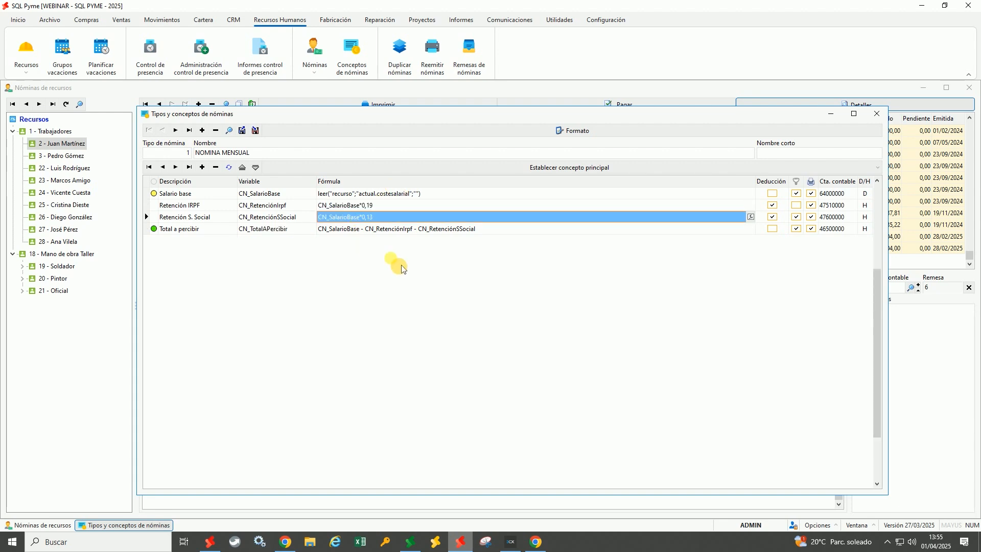
{"action": "left_click", "coordinate": [373, 205]}
{"action": "left_click", "coordinate": [372, 217]}
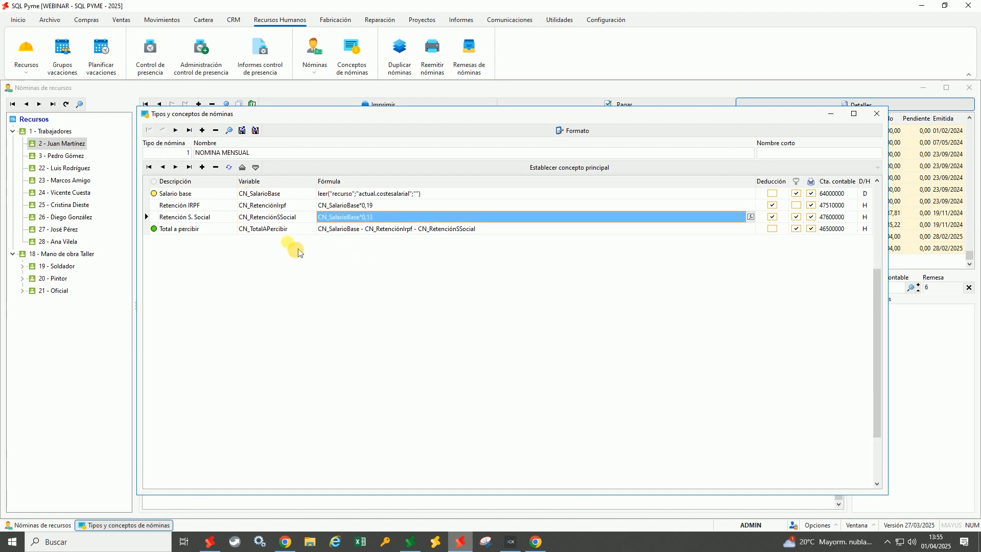
Inspect the IRPF, S. Social, Total a percibir and Salario base formulas, then open Recursos
{"action": "left_click", "coordinate": [366, 205]}
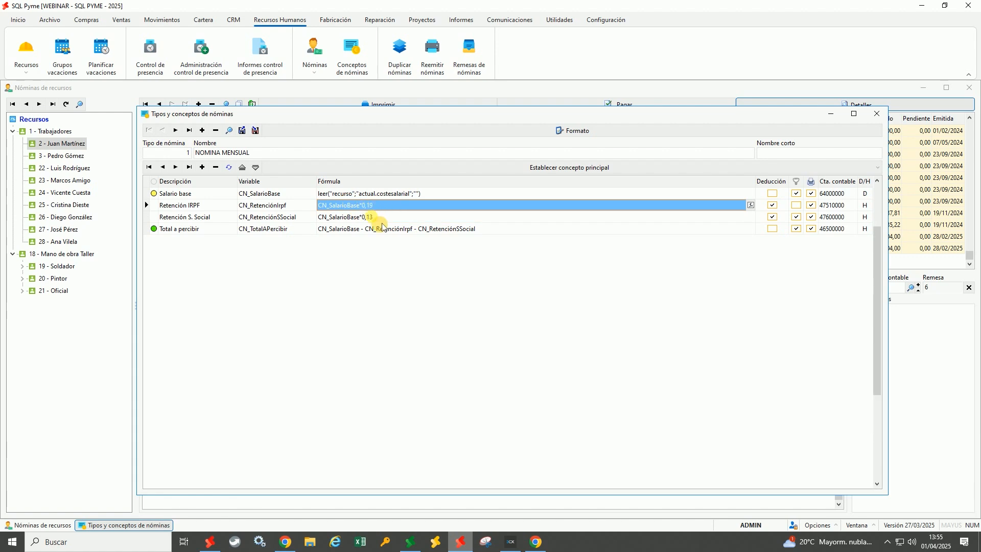
{"action": "left_click", "coordinate": [379, 218]}
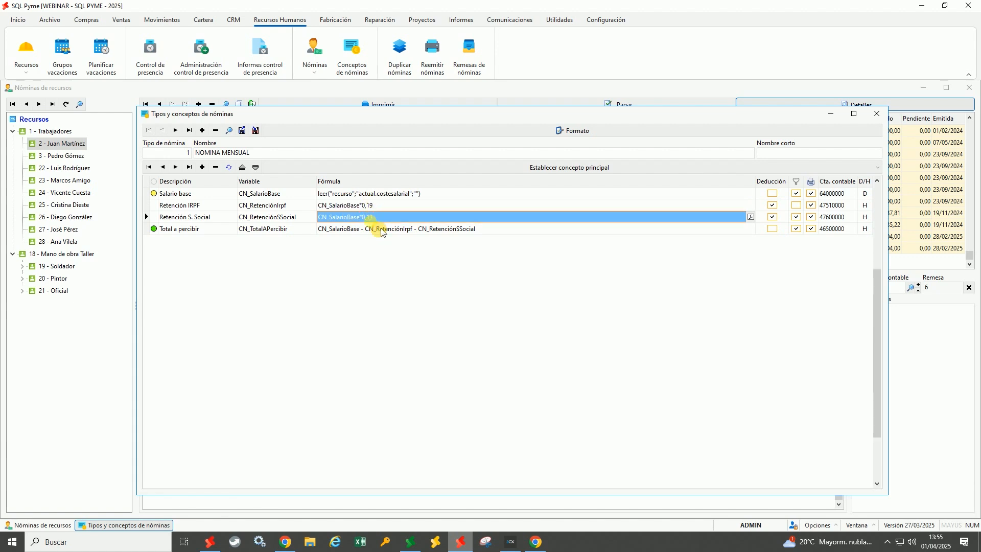
{"action": "left_click", "coordinate": [376, 230]}
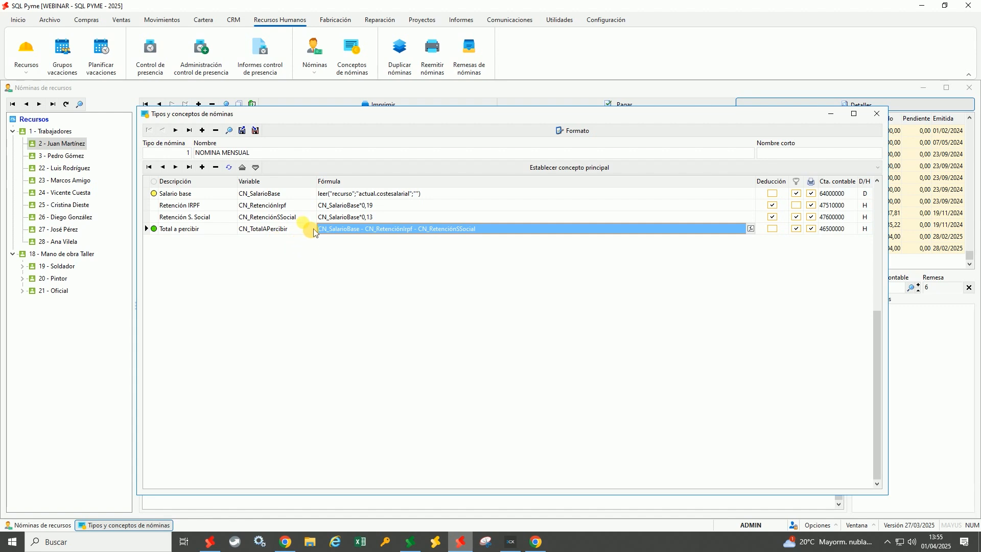
{"action": "left_click", "coordinate": [266, 194]}
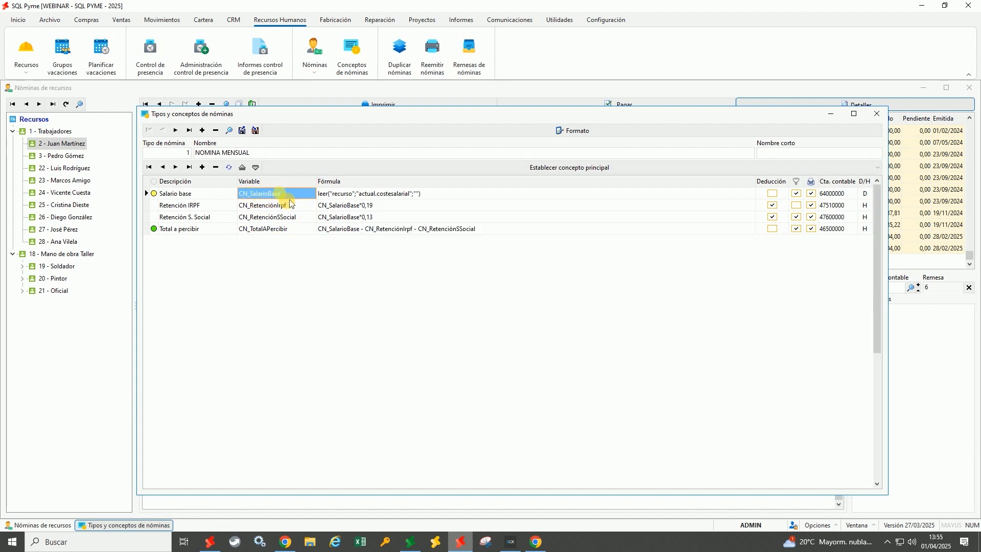
{"action": "left_click", "coordinate": [327, 198]}
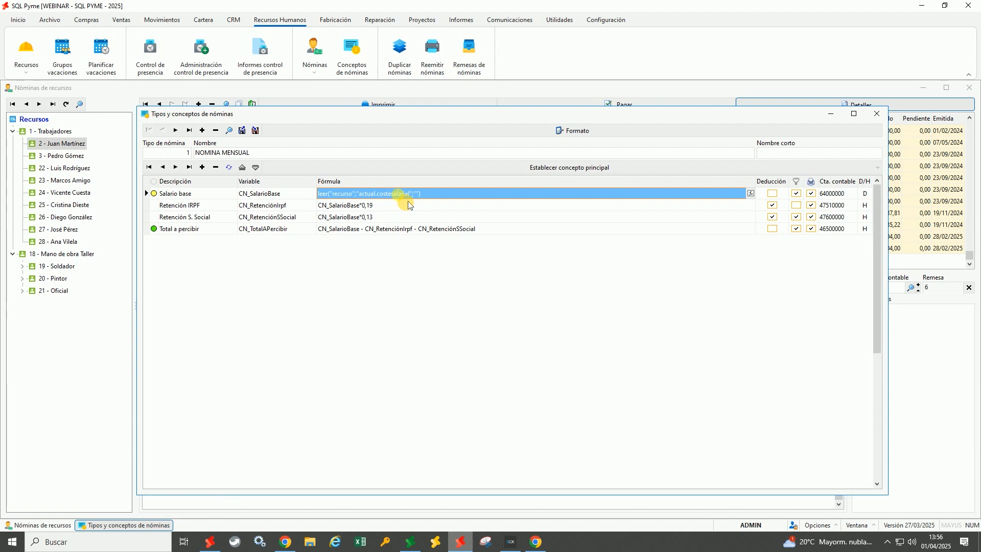
{"action": "left_click", "coordinate": [26, 49]}
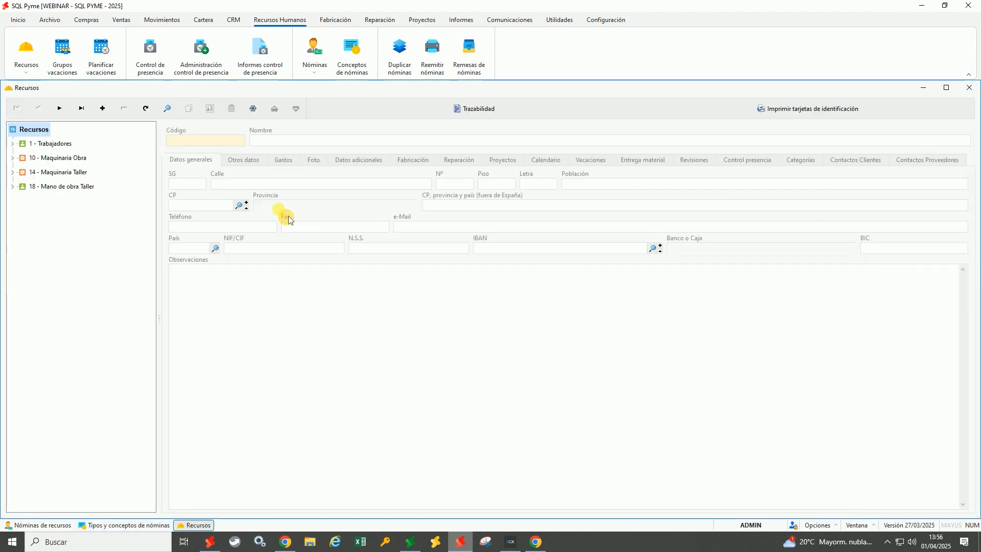
Check the worker's 2800,00 Coste salarial mensual under Otros datos, then close Recursos
{"action": "left_click", "coordinate": [13, 144]}
{"action": "left_click", "coordinate": [62, 163]}
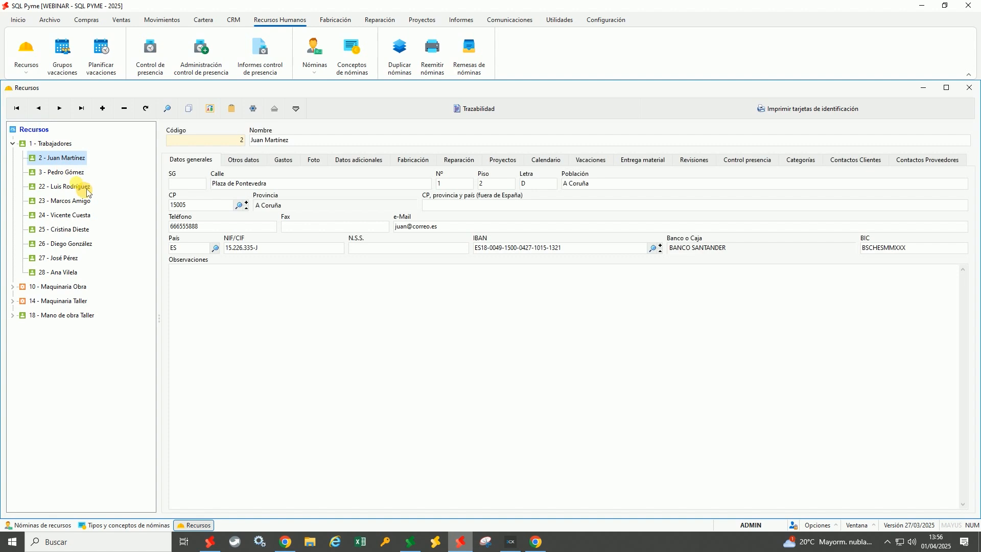
{"action": "left_click", "coordinate": [256, 170]}
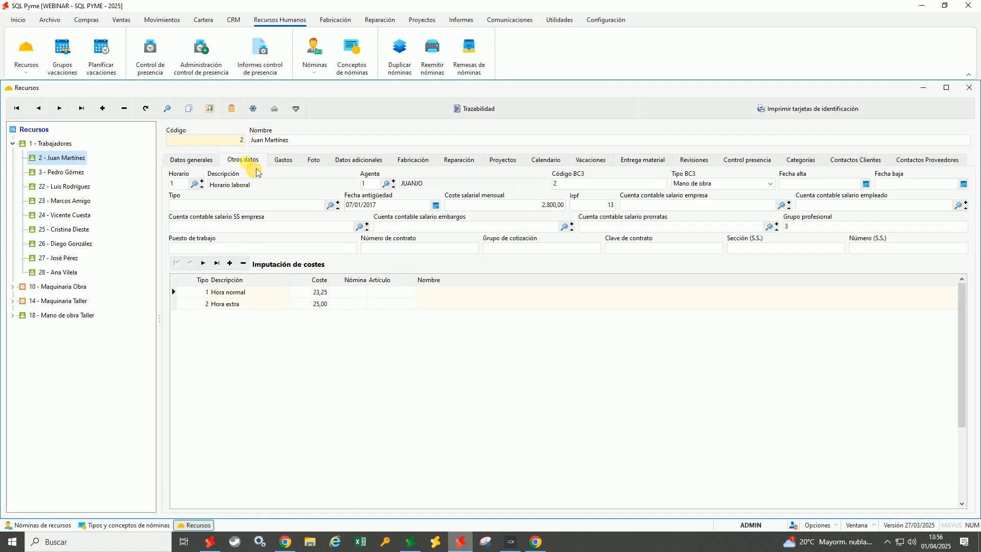
{"action": "left_click", "coordinate": [518, 206]}
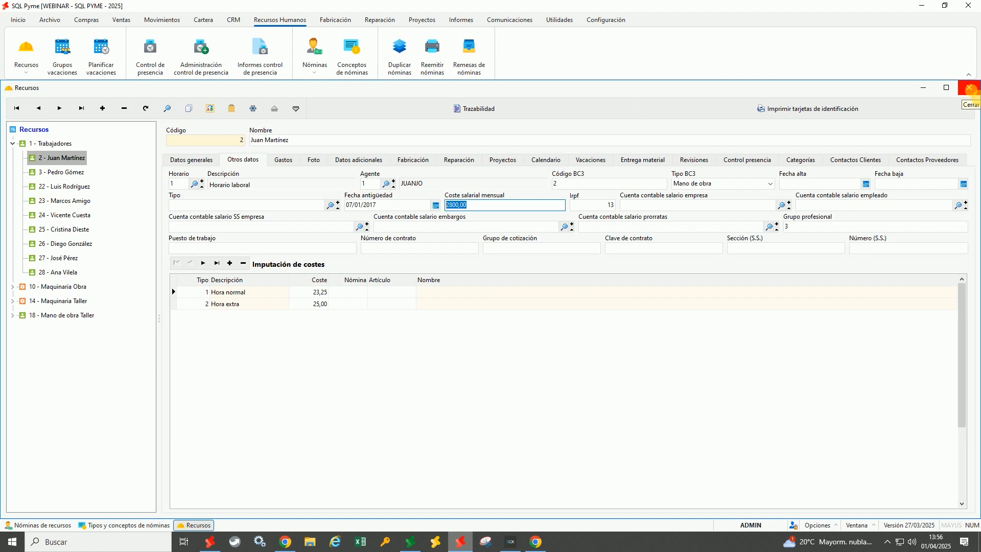
{"action": "left_click", "coordinate": [969, 88]}
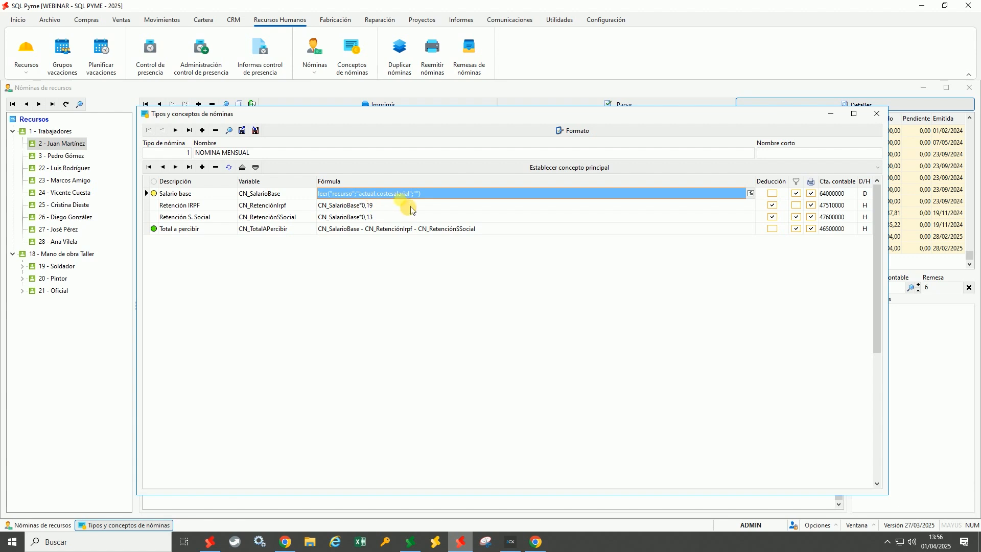
{"action": "left_click", "coordinate": [284, 196]}
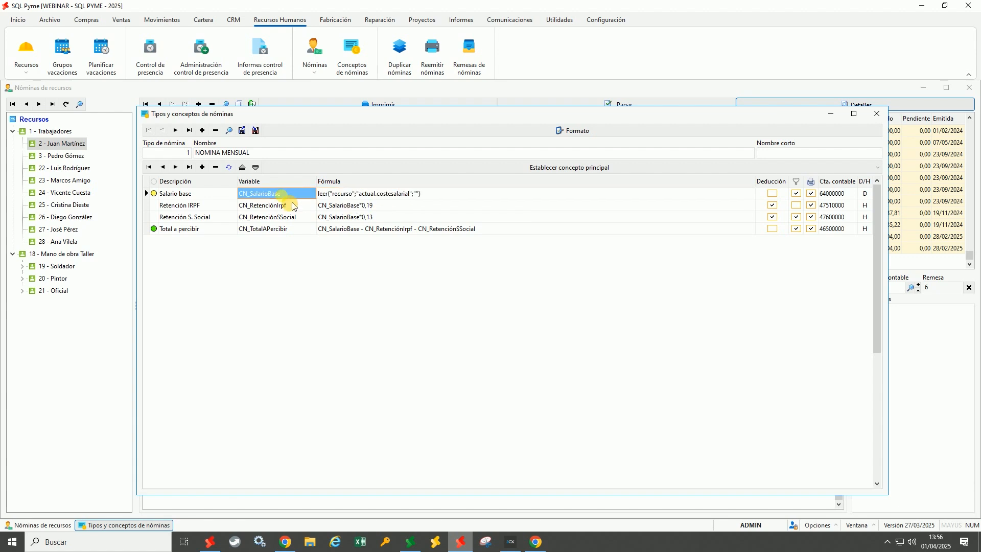
{"action": "left_click", "coordinate": [342, 206]}
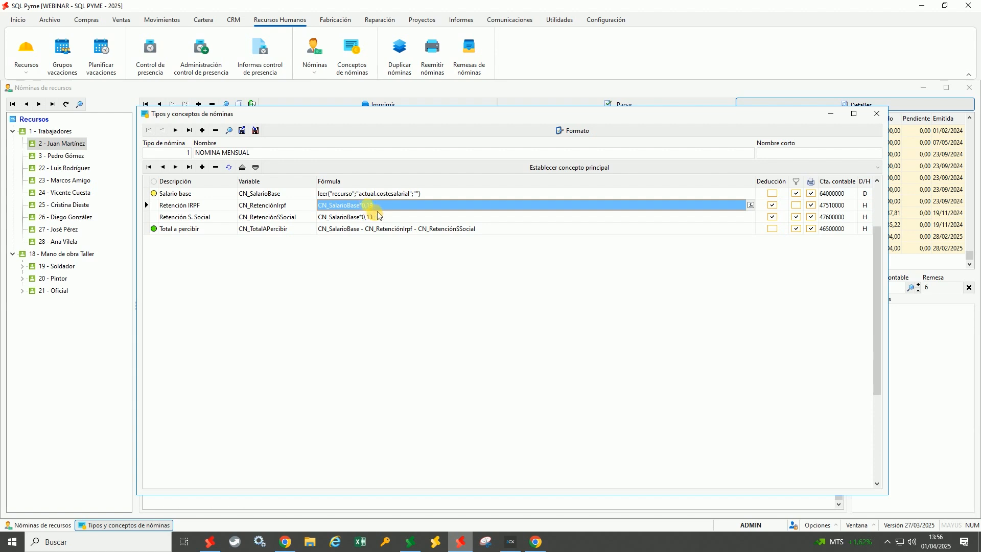
{"action": "left_click", "coordinate": [361, 220]}
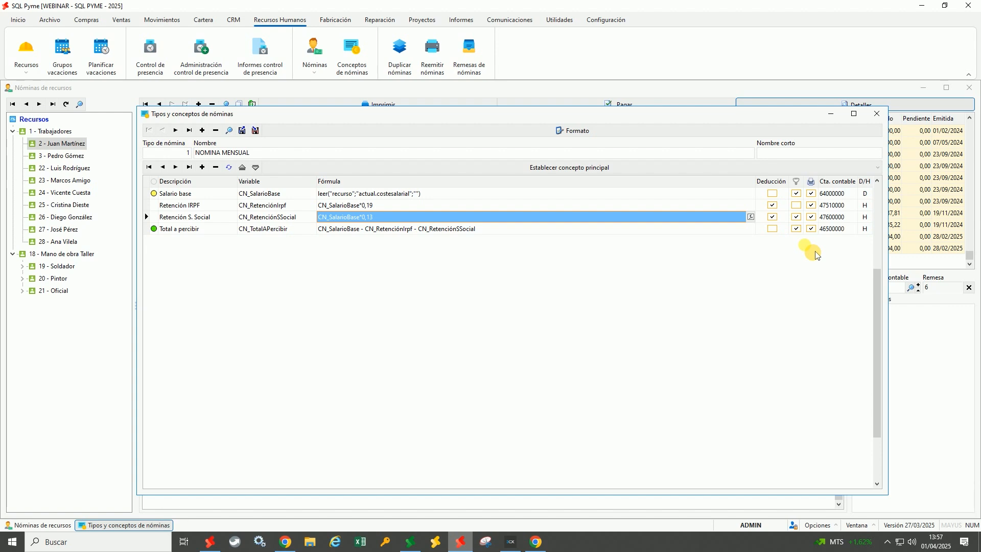
{"action": "left_click", "coordinate": [782, 217]}
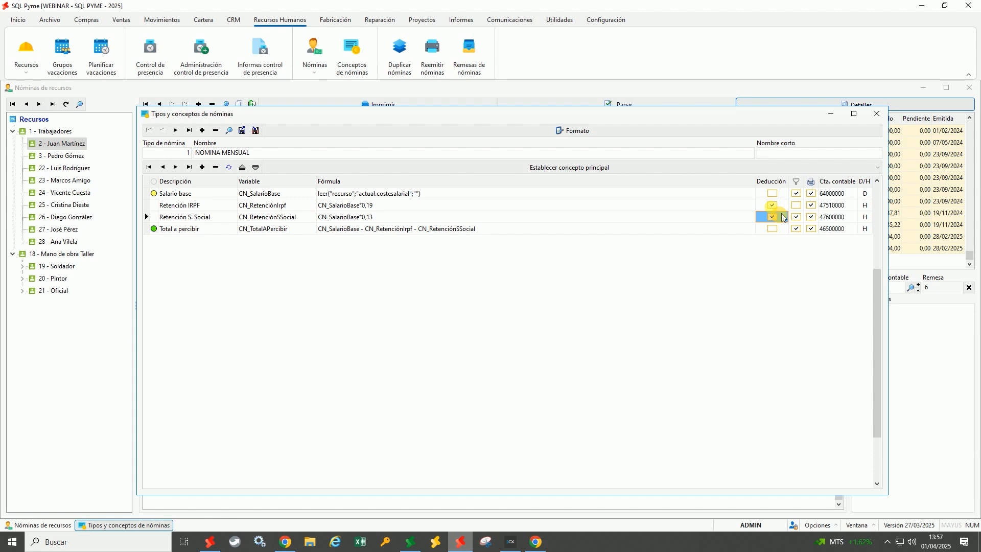
{"action": "left_click", "coordinate": [797, 228]}
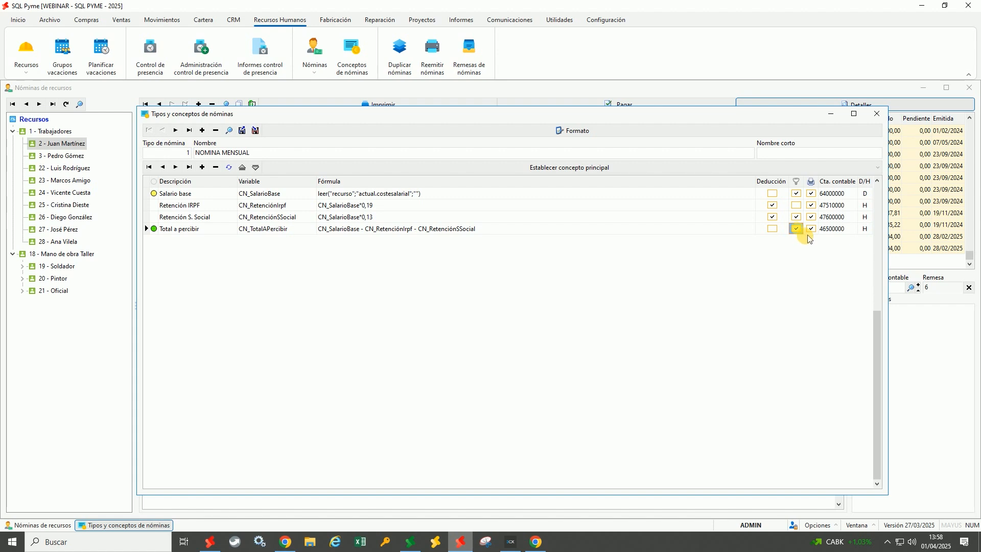
{"action": "left_click", "coordinate": [798, 194]}
{"action": "left_click", "coordinate": [800, 218]}
{"action": "left_click", "coordinate": [806, 229]}
Show only the February 2025 payslip's marked concepts, then bring Tipos y conceptos back to the front
{"action": "left_click", "coordinate": [630, 102]}
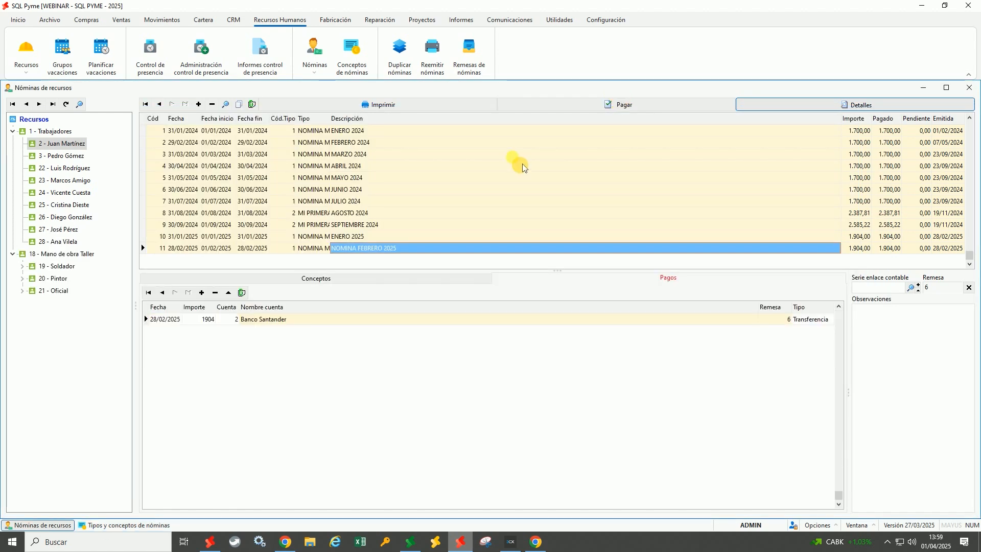
{"action": "left_click", "coordinate": [297, 281]}
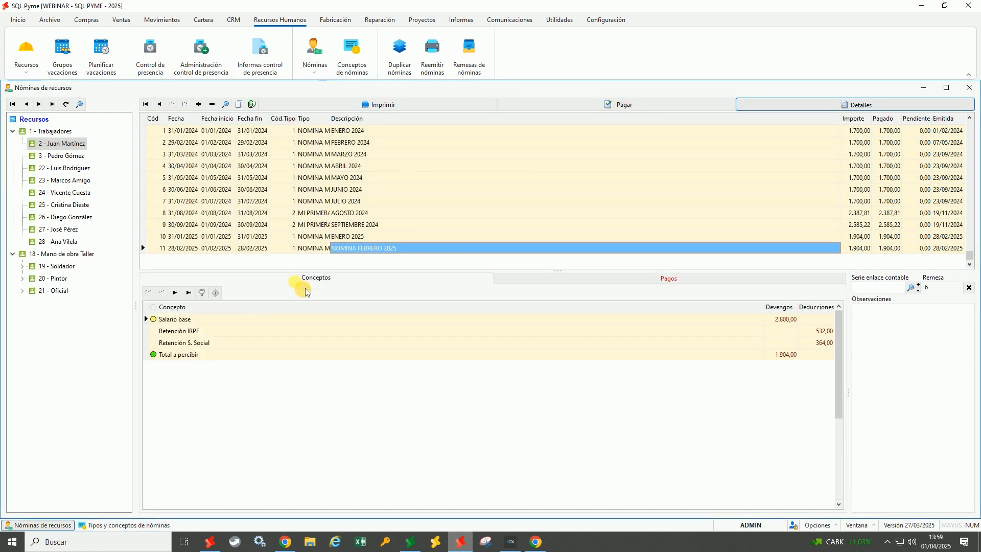
{"action": "left_click", "coordinate": [212, 299]}
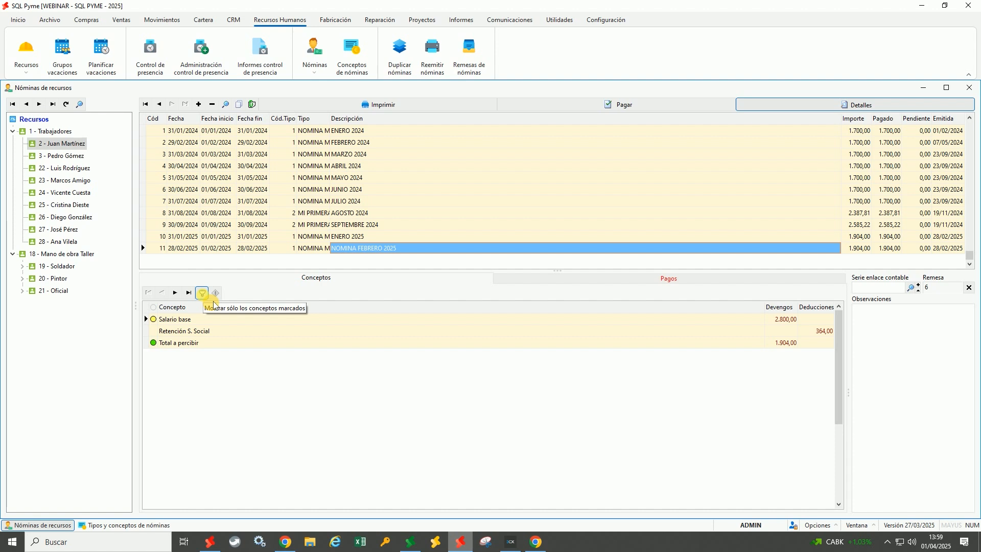
{"action": "left_click", "coordinate": [213, 303]}
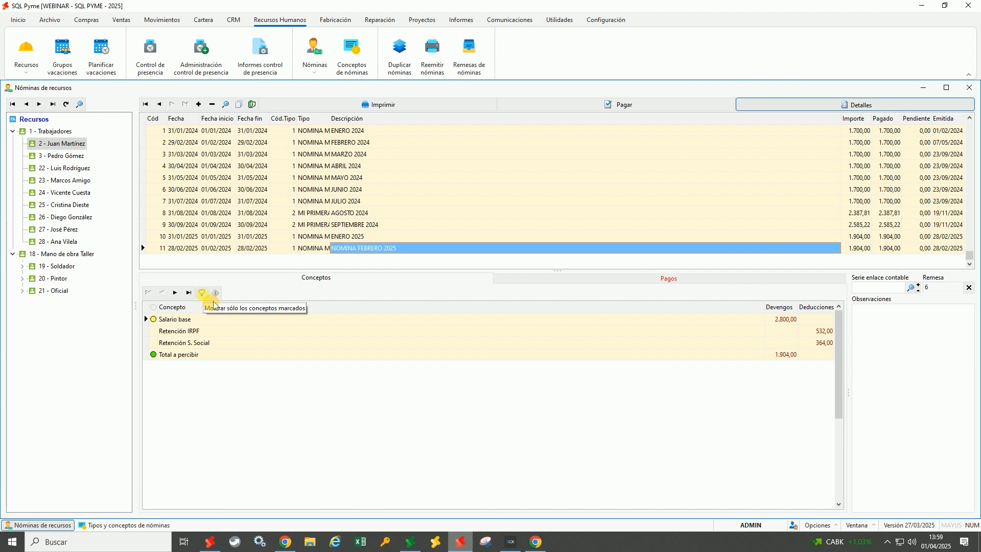
{"action": "left_click", "coordinate": [214, 304]}
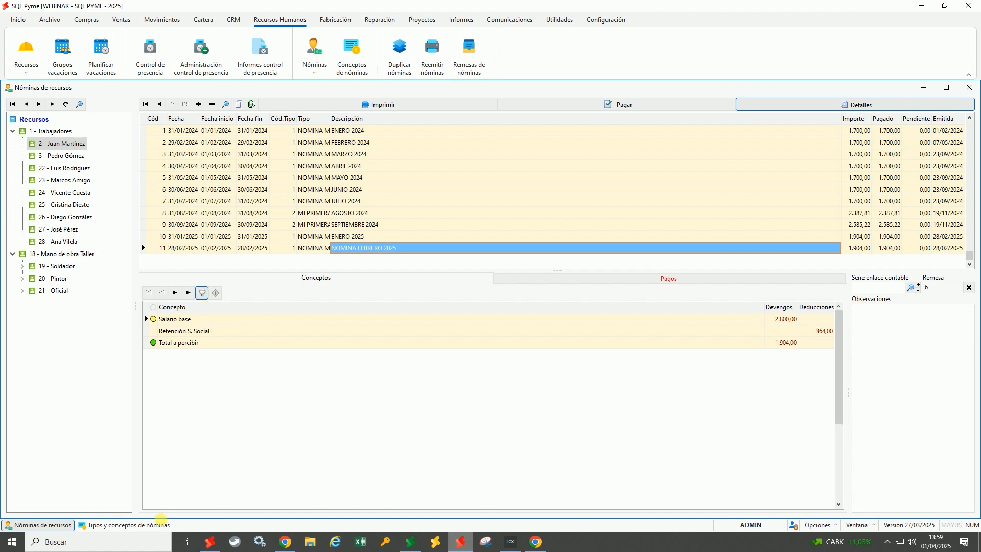
{"action": "left_click", "coordinate": [162, 526]}
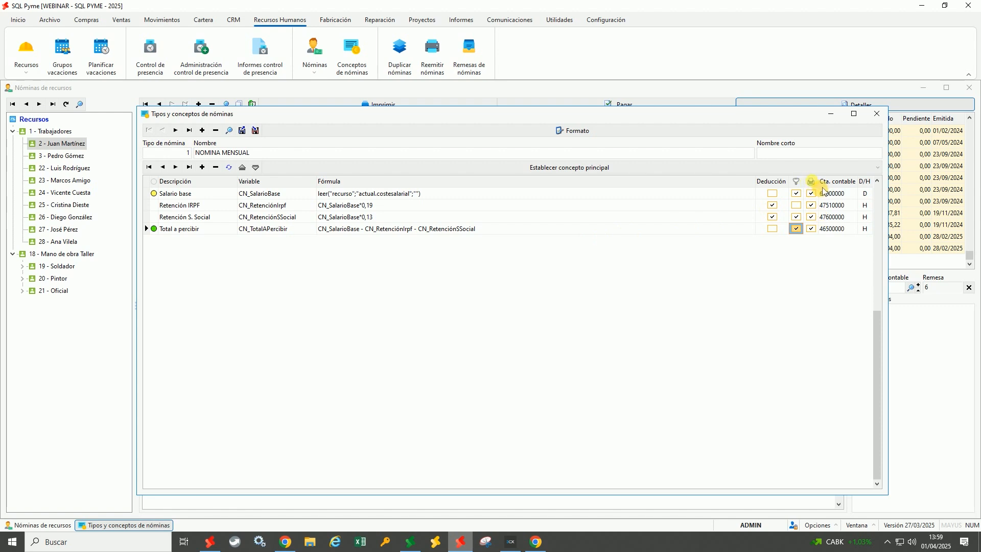
{"action": "left_click", "coordinate": [812, 205]}
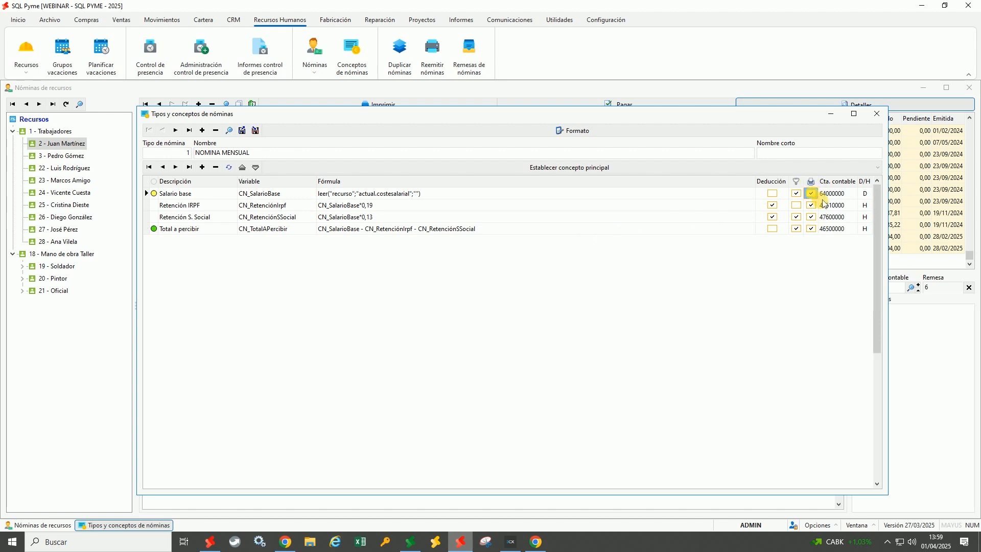
{"action": "left_click", "coordinate": [816, 229]}
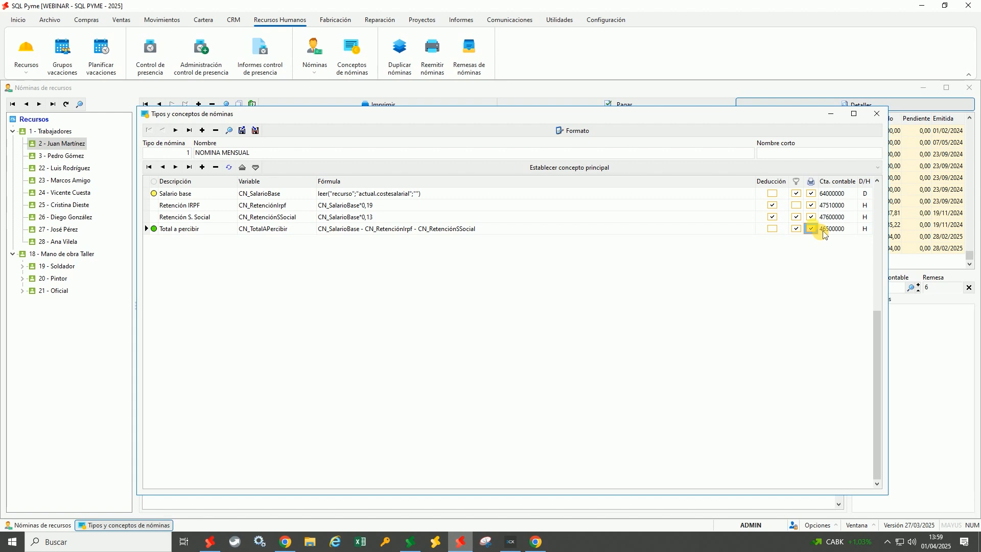
{"action": "left_click", "coordinate": [839, 194]}
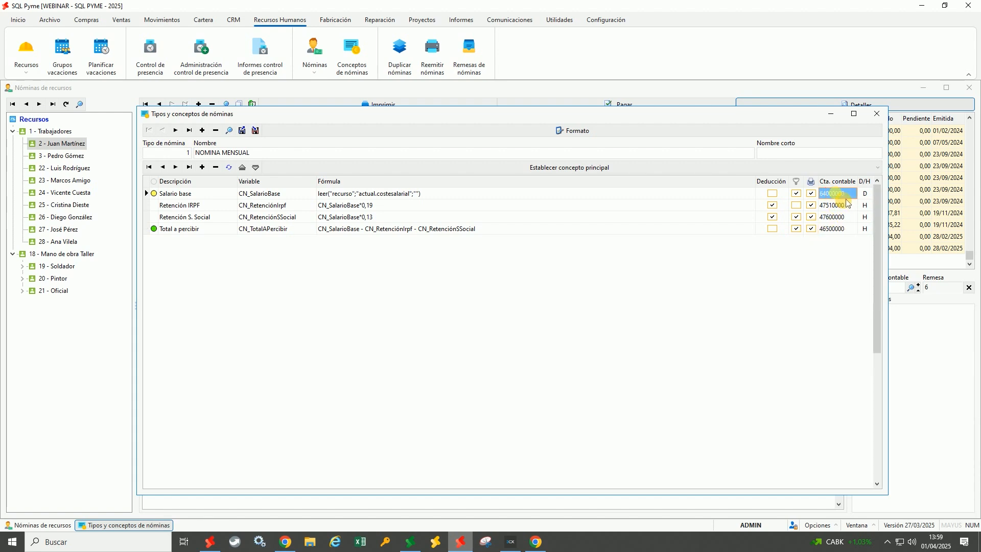
{"action": "left_click", "coordinate": [843, 205]}
{"action": "left_click", "coordinate": [846, 219]}
{"action": "left_click", "coordinate": [843, 230]}
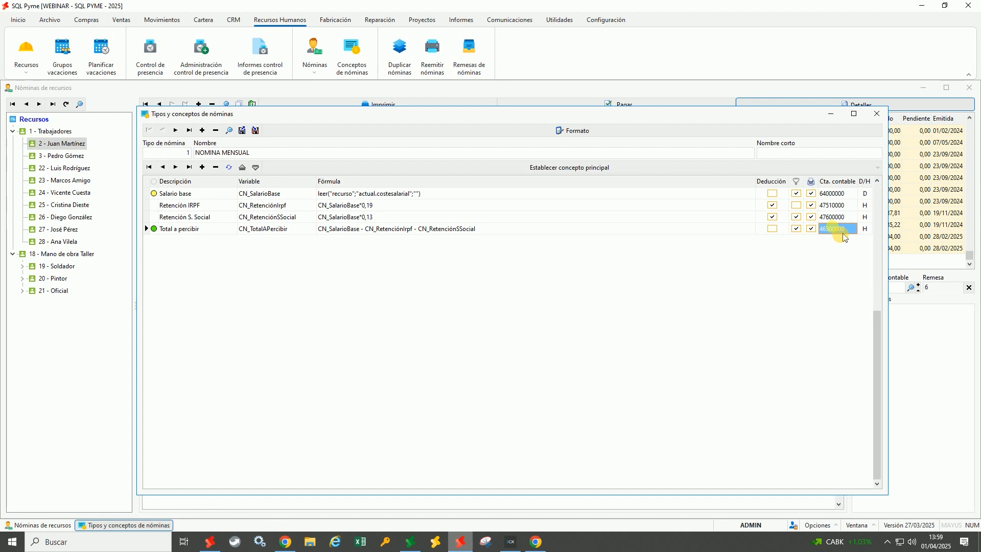
{"action": "key", "text": "Up"}
{"action": "key", "text": "Up"}
{"action": "key", "text": "Up"}
{"action": "key", "text": "Down"}
{"action": "key", "text": "Down"}
{"action": "key", "text": "Down"}
{"action": "key", "text": "Up"}
{"action": "key", "text": "Up"}
{"action": "key", "text": "Up"}
{"action": "key", "text": "Down"}
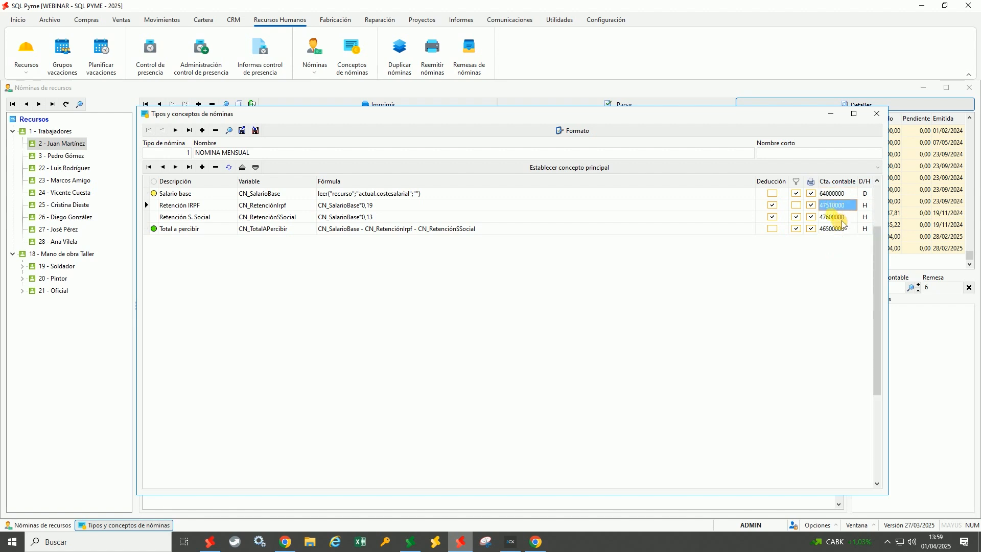
{"action": "key", "text": "Down"}
{"action": "key", "text": "Down"}
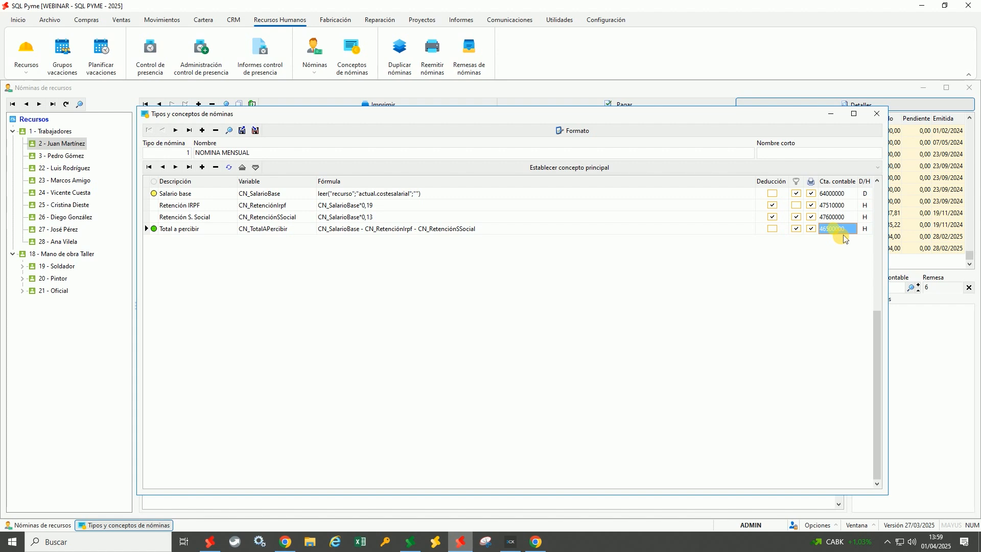
{"action": "left_click", "coordinate": [879, 204]}
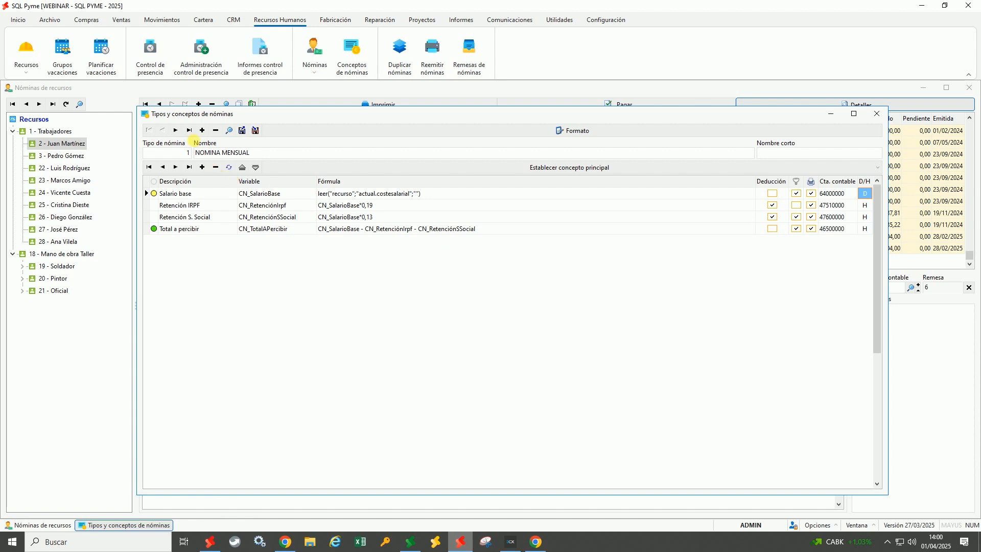
{"action": "left_click", "coordinate": [176, 130]}
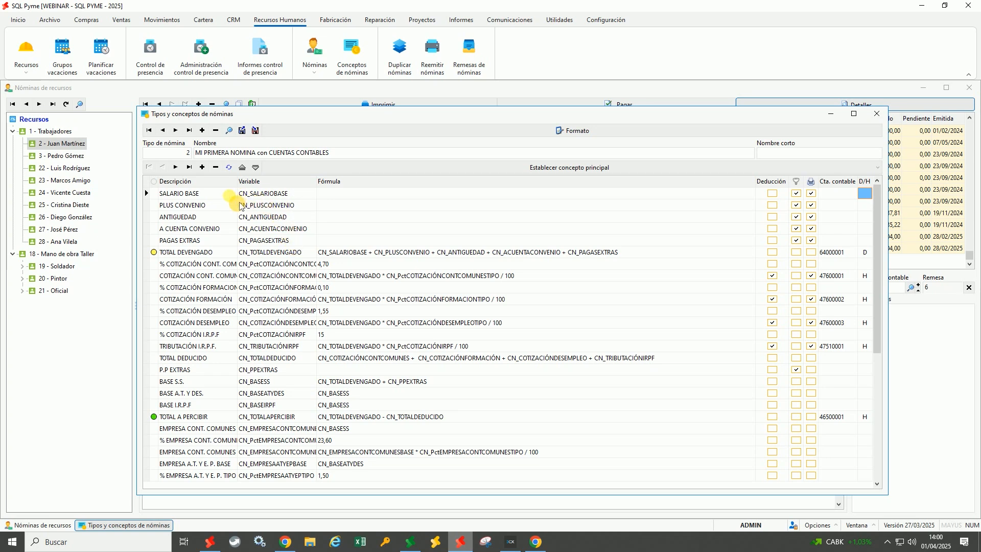
Inspect SALARIO BASE and TOTAL DEVENGADO's formula and its ledger account 64000001
{"action": "left_click", "coordinate": [277, 197]}
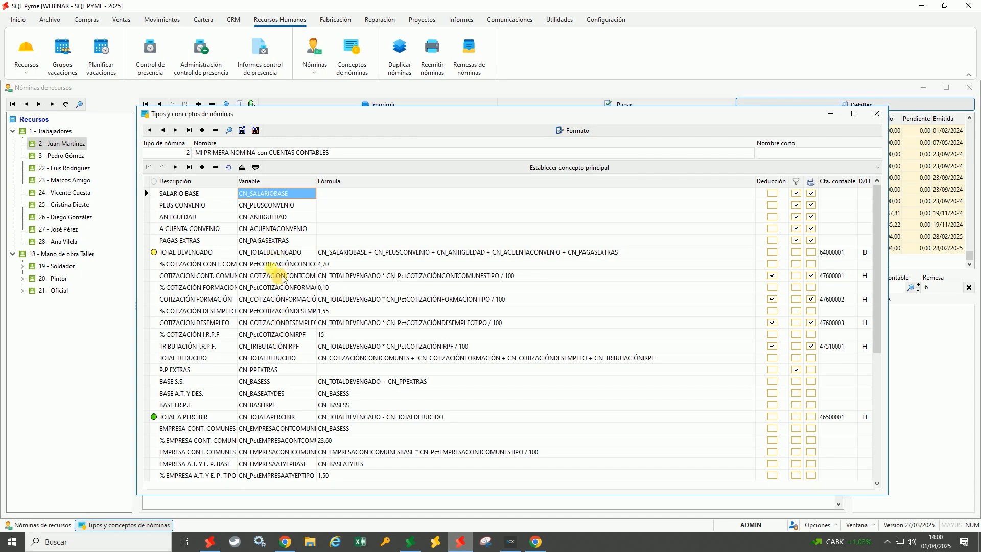
{"action": "left_click", "coordinate": [279, 256]}
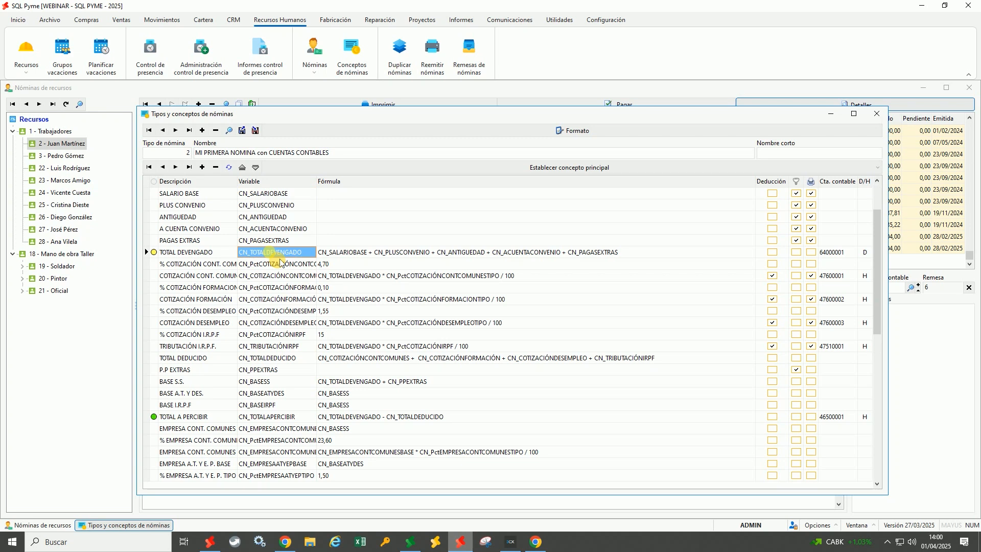
{"action": "left_click", "coordinate": [831, 255]}
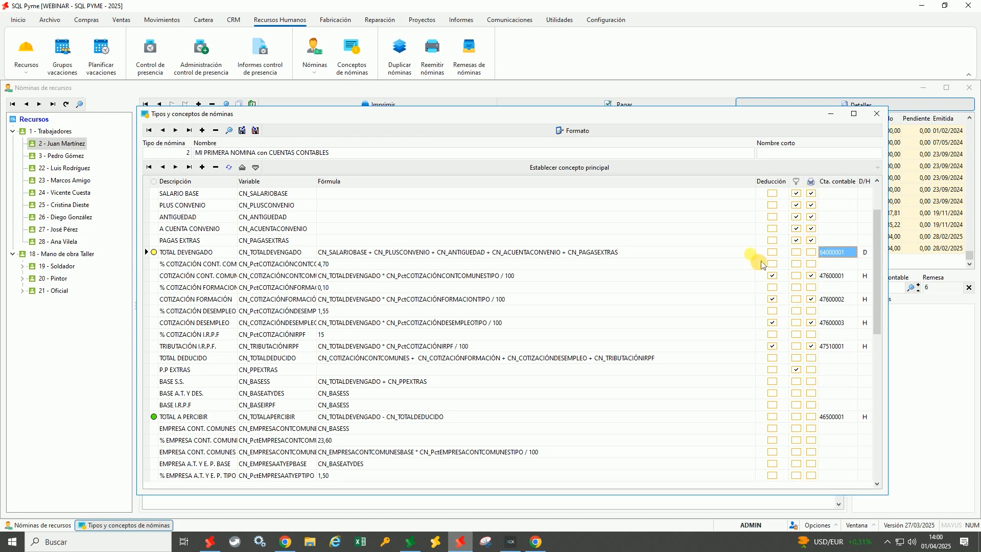
{"action": "left_click", "coordinate": [705, 257]}
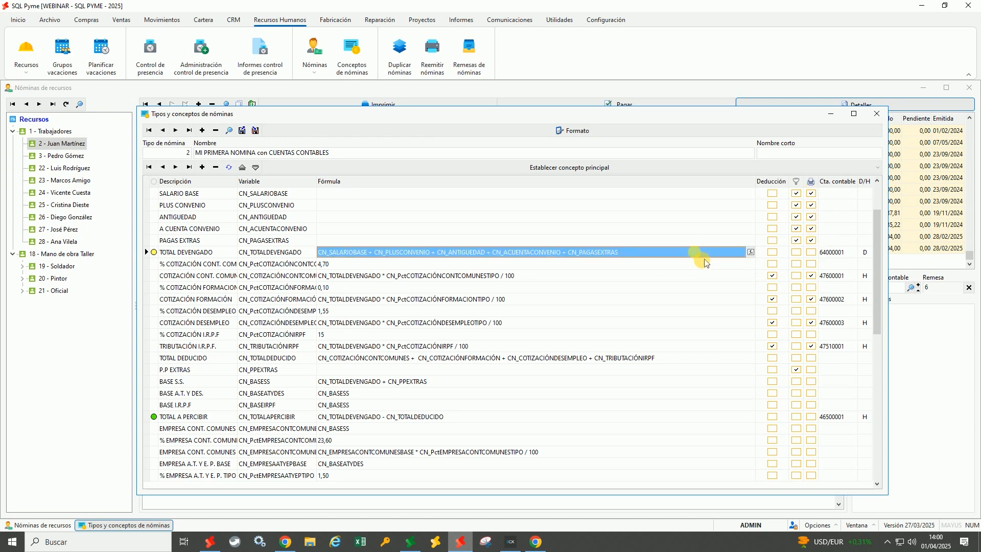
{"action": "left_click", "coordinate": [842, 260]}
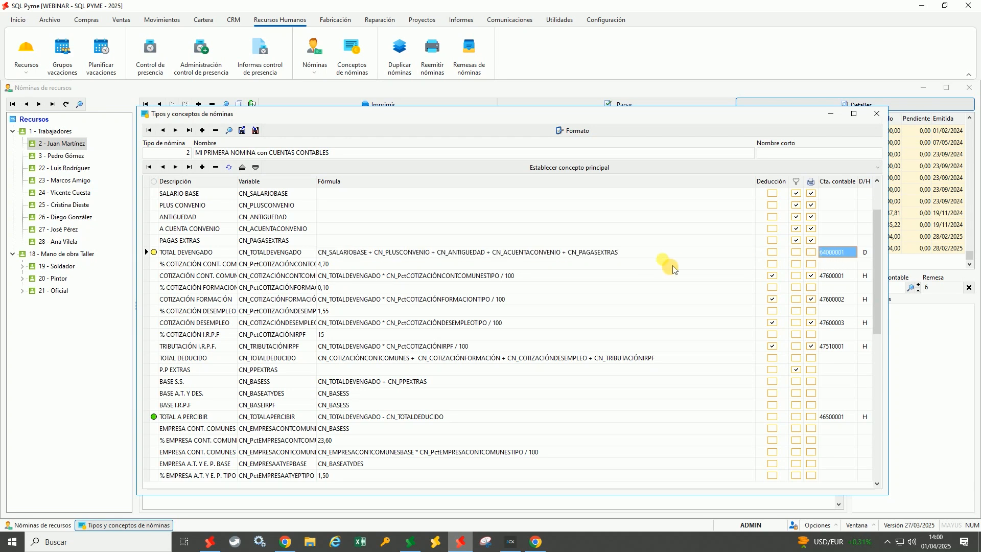
{"action": "left_click", "coordinate": [612, 258]}
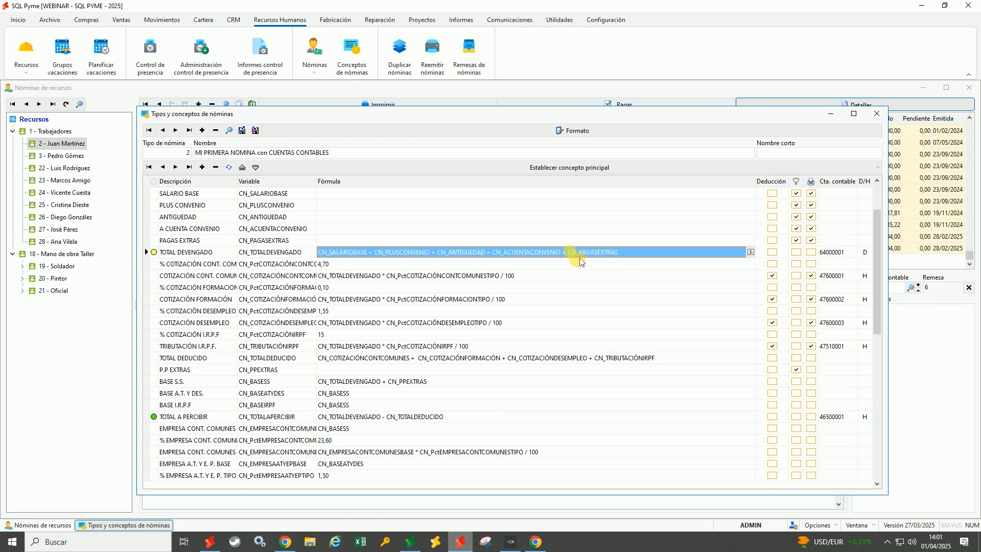
{"action": "left_click", "coordinate": [753, 253]}
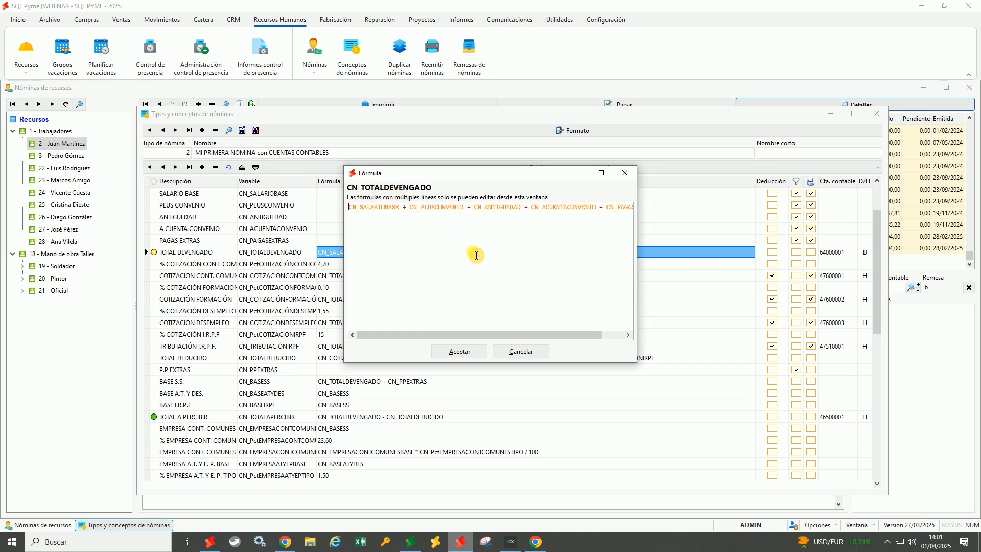
{"action": "left_click", "coordinate": [523, 353]}
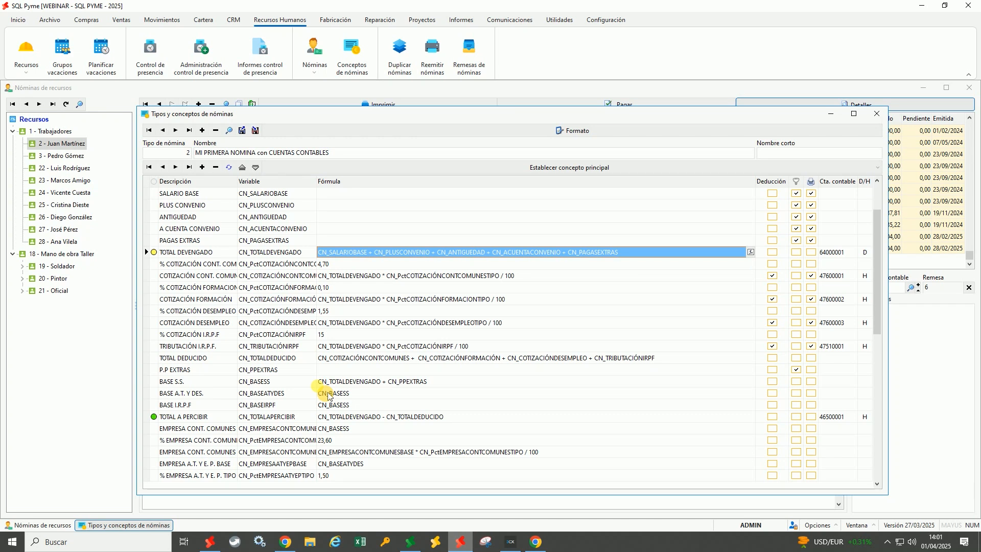
{"action": "left_click", "coordinate": [298, 256]}
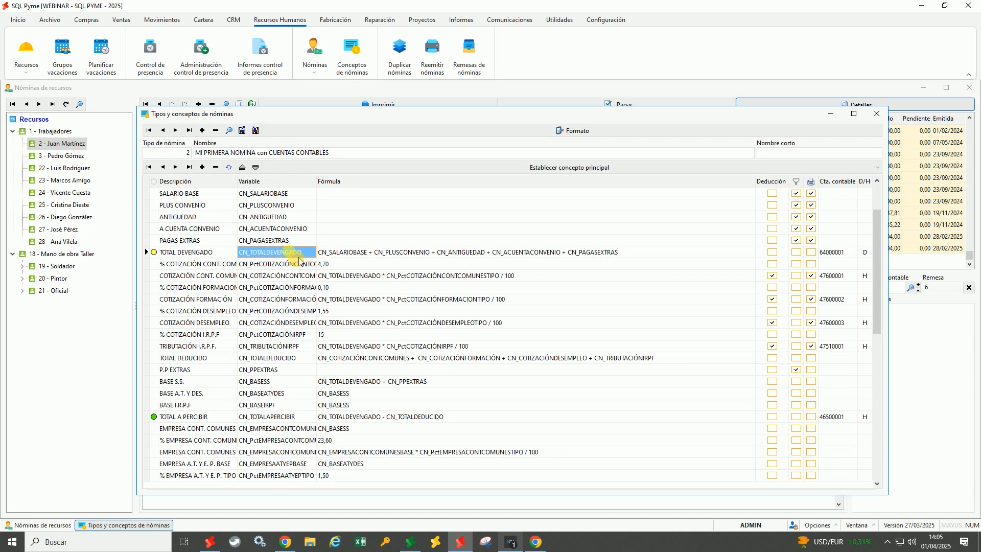
{"action": "key", "text": "Left"}
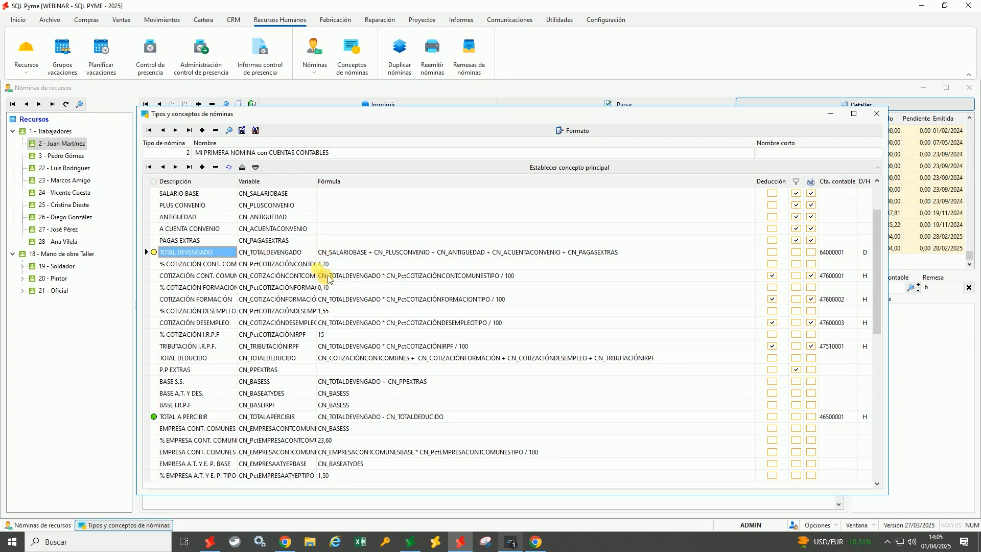
{"action": "left_click", "coordinate": [572, 169]}
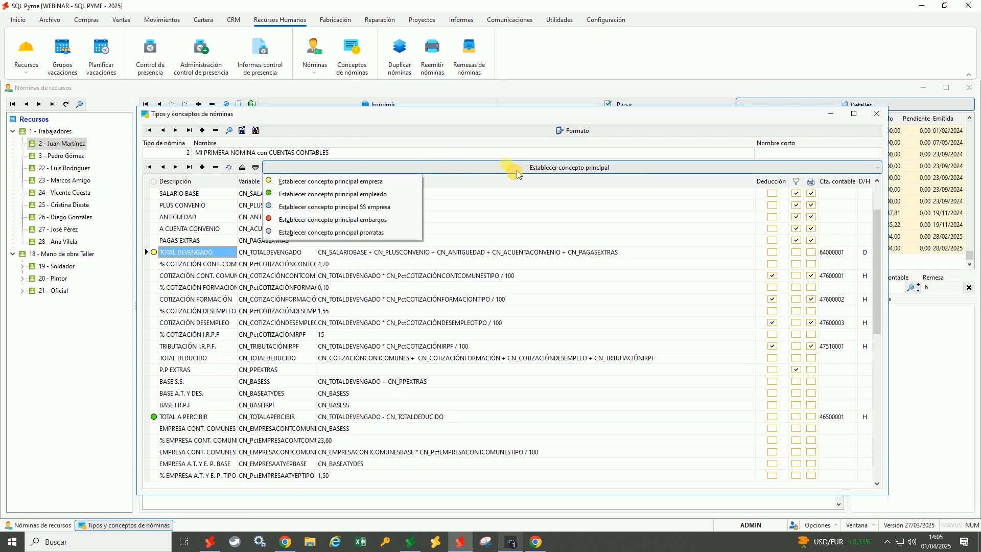
{"action": "left_click", "coordinate": [592, 162]}
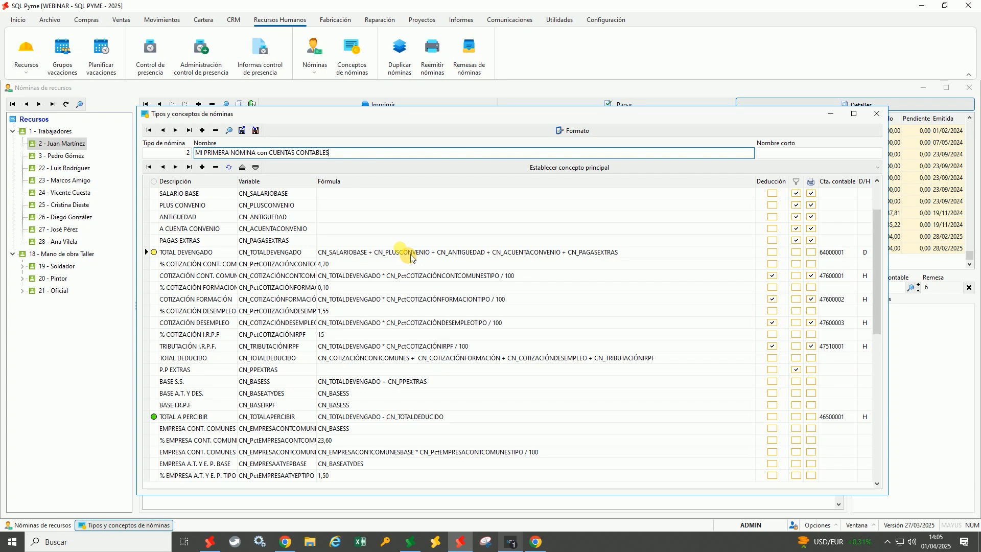
{"action": "scroll", "coordinate": [411, 258], "scroll_direction": "down", "scroll_amount": 20}
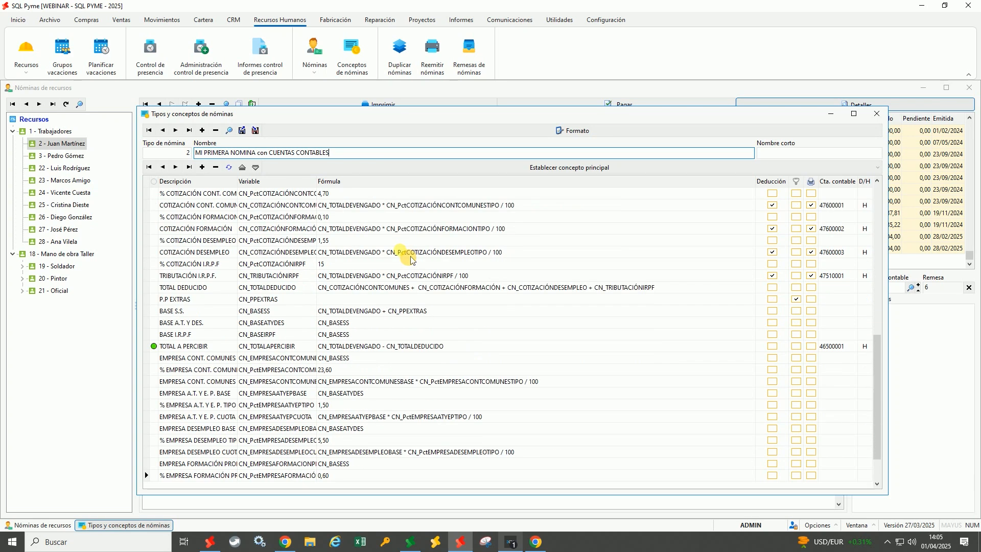
{"action": "scroll", "coordinate": [412, 258], "scroll_direction": "up", "scroll_amount": 20}
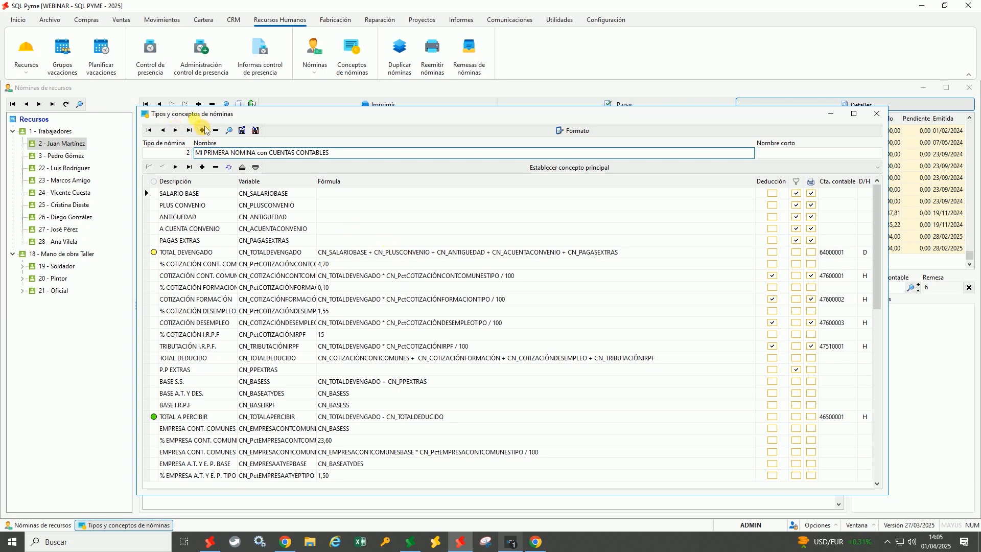
{"action": "left_click", "coordinate": [561, 137]}
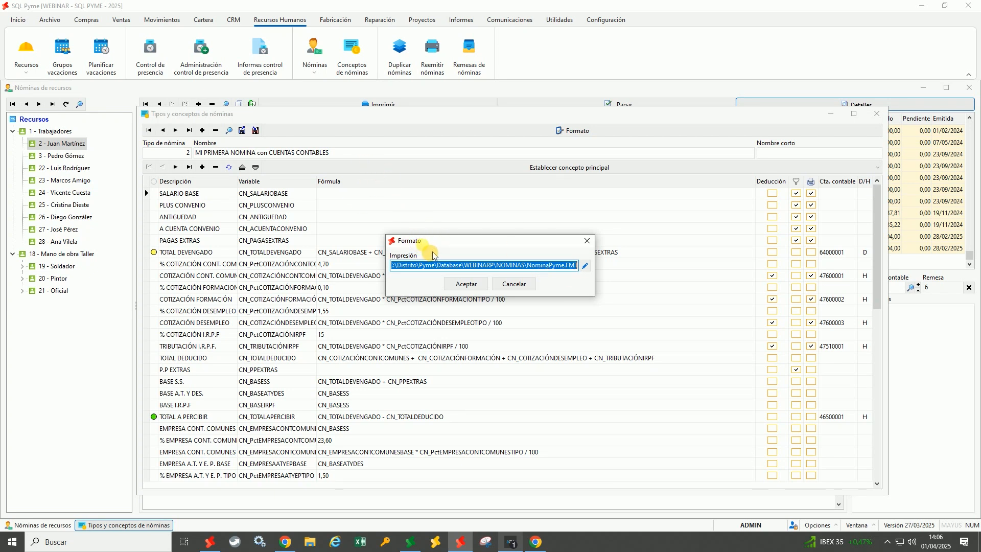
Cancel the Formato dialog and close the Tipos y conceptos de nóminas window
{"action": "left_click", "coordinate": [514, 284]}
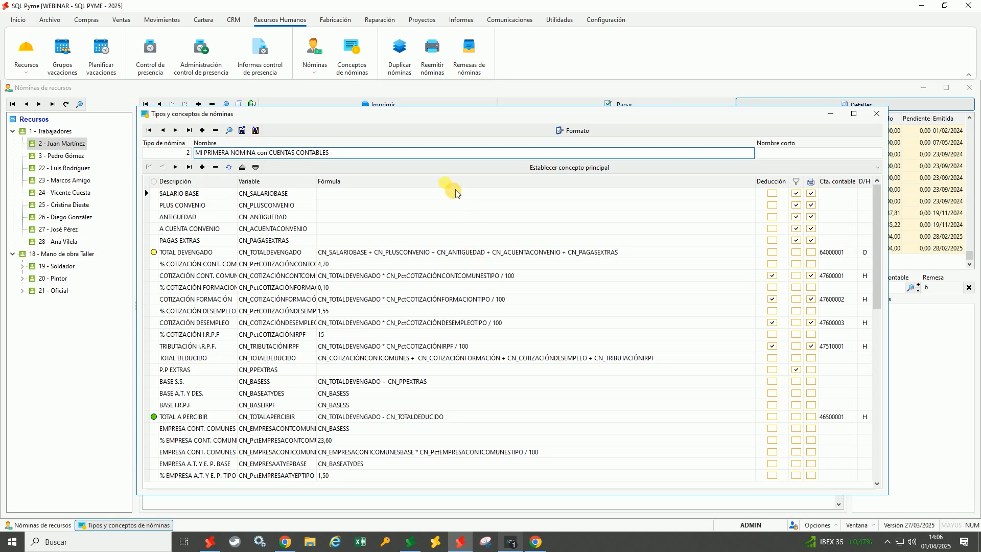
{"action": "left_click", "coordinate": [877, 113]}
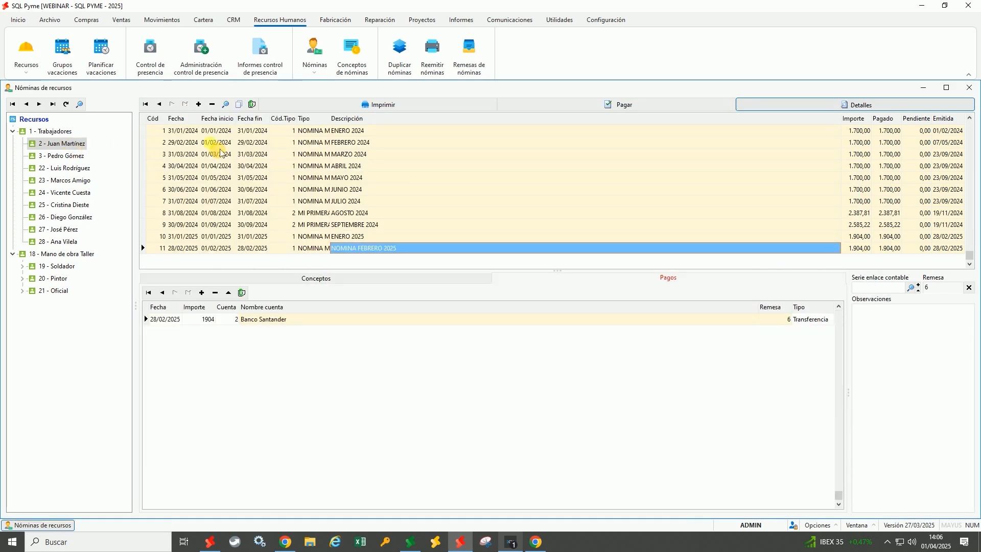
Select the August 2024 payslip and show all its concept lines, including totals and contributions
{"action": "left_click", "coordinate": [295, 136]}
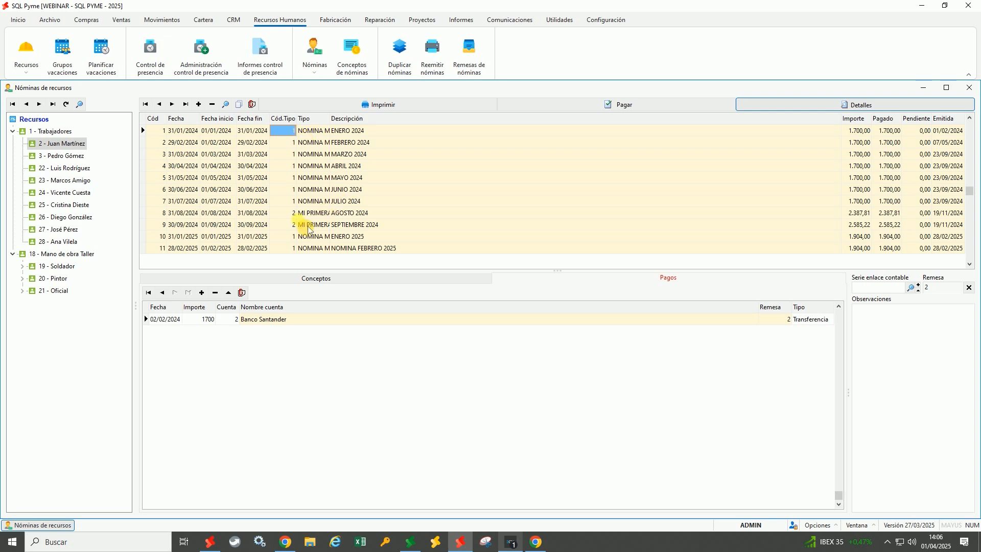
{"action": "left_click", "coordinate": [284, 214]}
{"action": "left_click", "coordinate": [270, 279]}
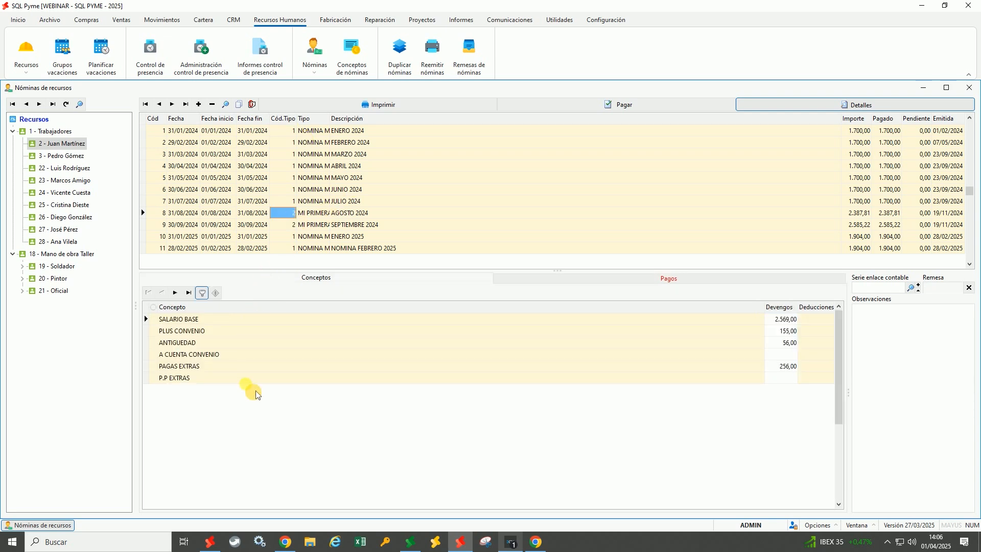
{"action": "left_click", "coordinate": [202, 293]}
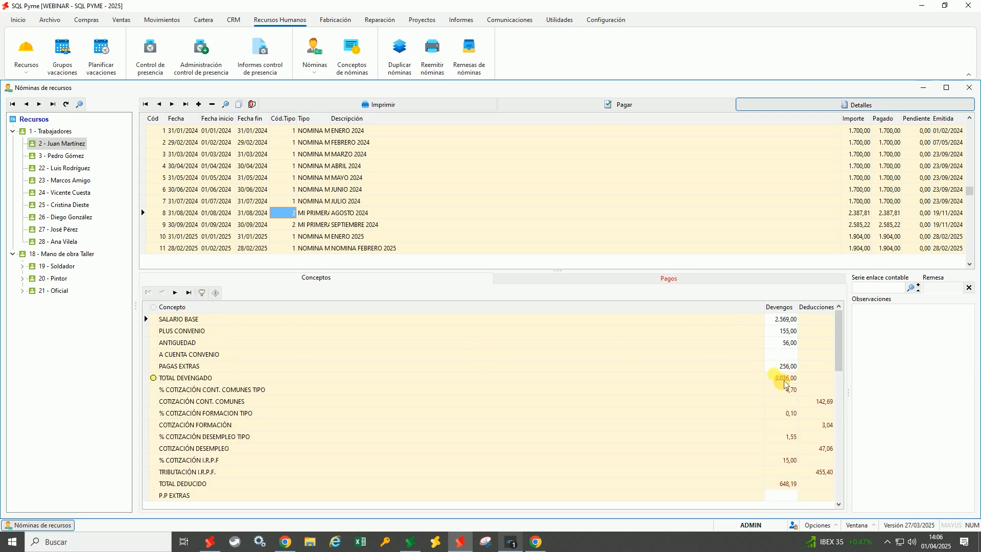
Commit SALARIO BASE at 2.569,00, review the unemployment and I.R.P.F. deductions, then select February 2025
{"action": "left_click", "coordinate": [787, 318]}
{"action": "key", "text": "Down"}
{"action": "key", "text": "Down"}
{"action": "key", "text": "Down"}
{"action": "key", "text": "Down"}
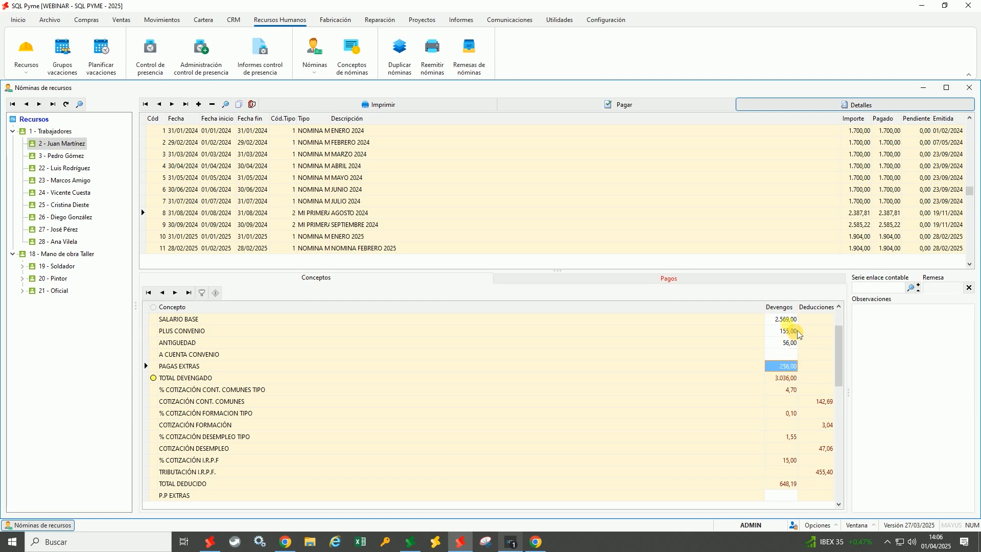
{"action": "left_click", "coordinate": [787, 318]}
{"action": "key", "text": "Down"}
{"action": "key", "text": "Down"}
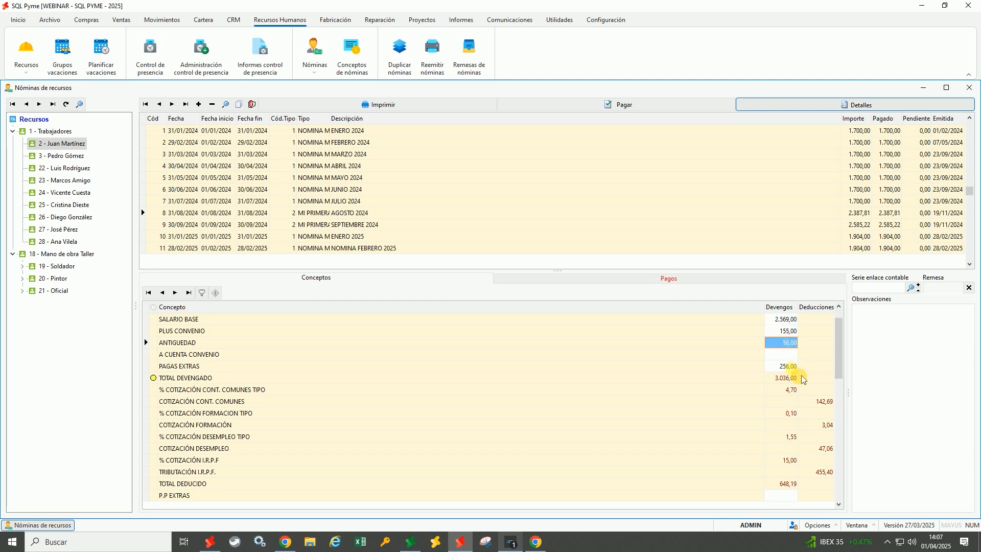
{"action": "left_click", "coordinate": [795, 367]}
{"action": "left_click", "coordinate": [797, 320]}
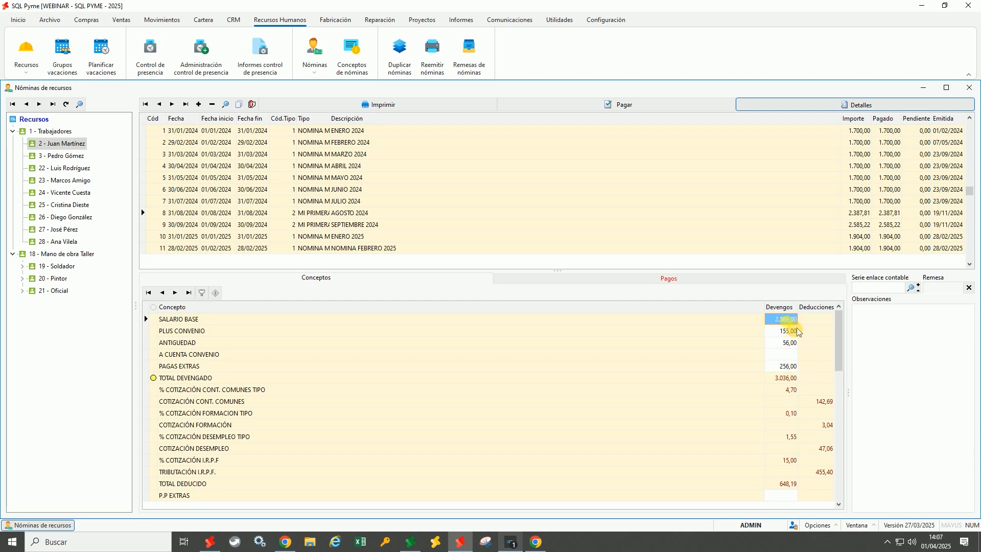
{"action": "left_click", "coordinate": [782, 320]}
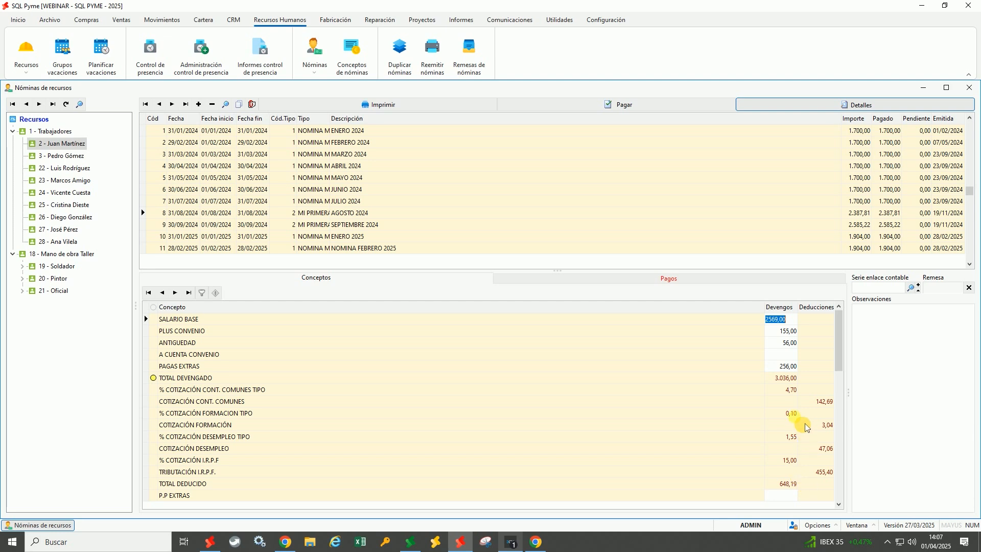
{"action": "left_click", "coordinate": [791, 390]}
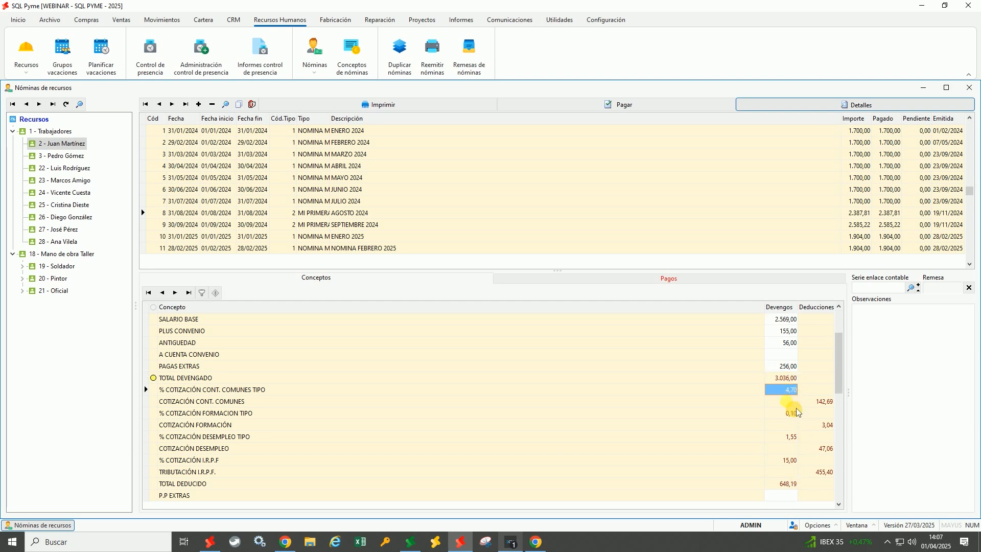
{"action": "left_click", "coordinate": [827, 449]}
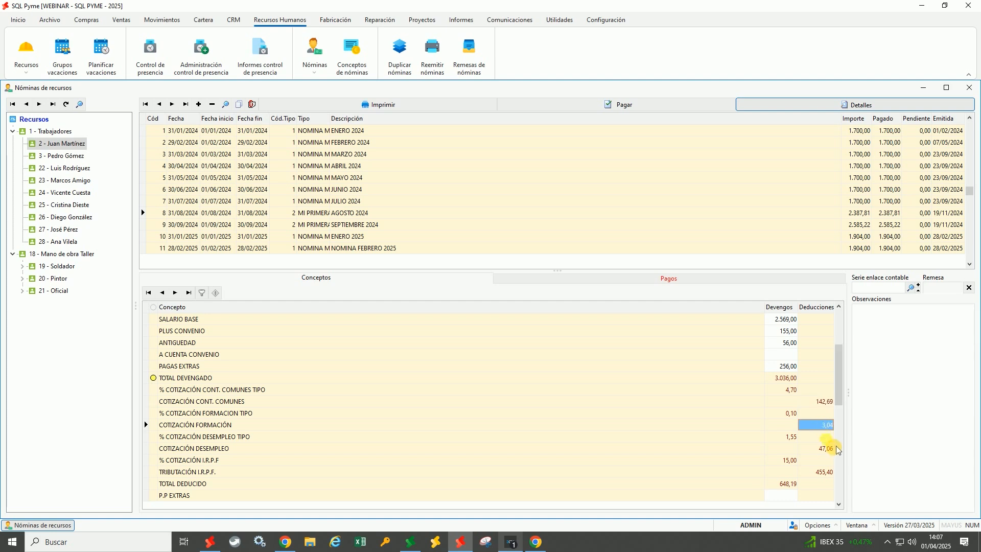
{"action": "left_click", "coordinate": [831, 472]}
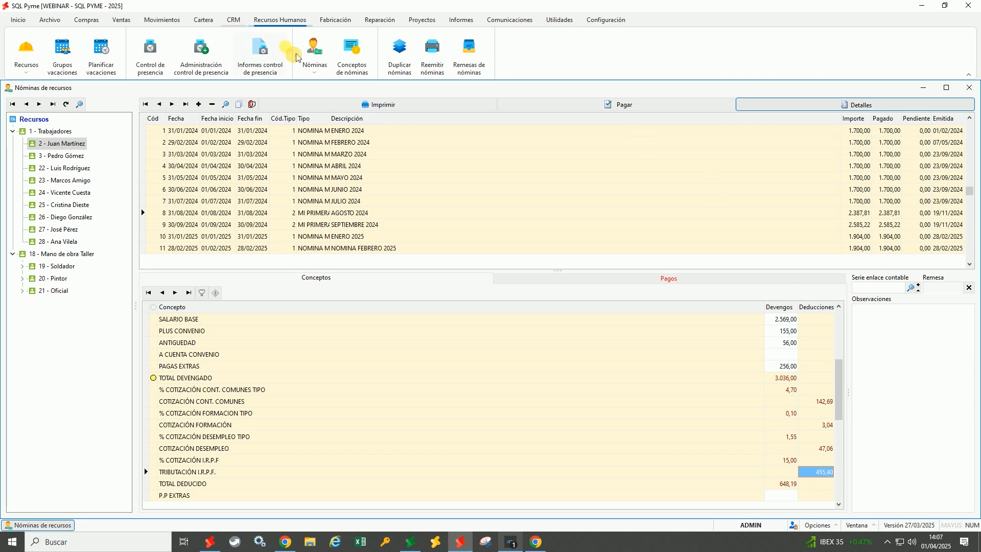
{"action": "left_click", "coordinate": [328, 79]}
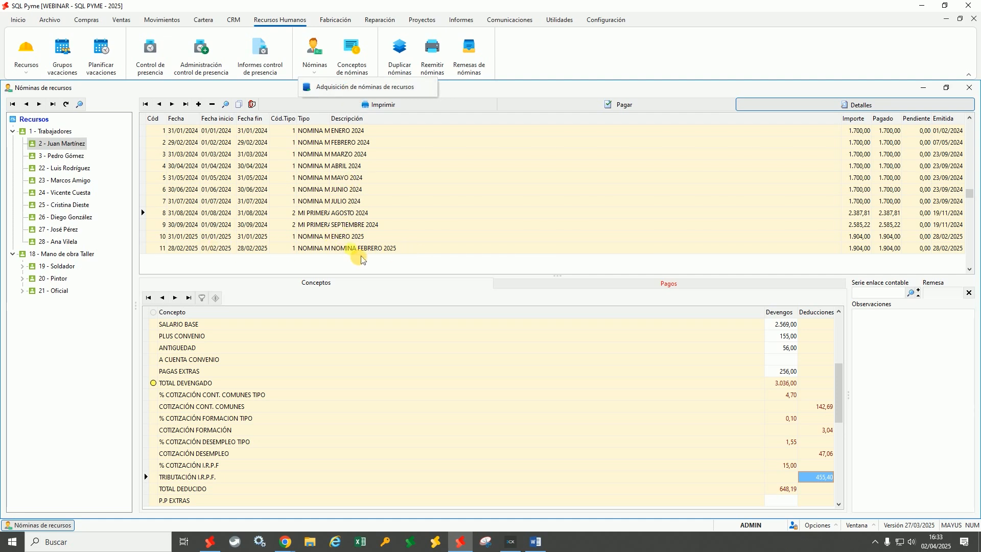
{"action": "left_click", "coordinate": [219, 249]}
Step through the February 2025 payslip's fields and show its concept lines
{"action": "left_click", "coordinate": [255, 249]}
{"action": "left_click", "coordinate": [293, 250]}
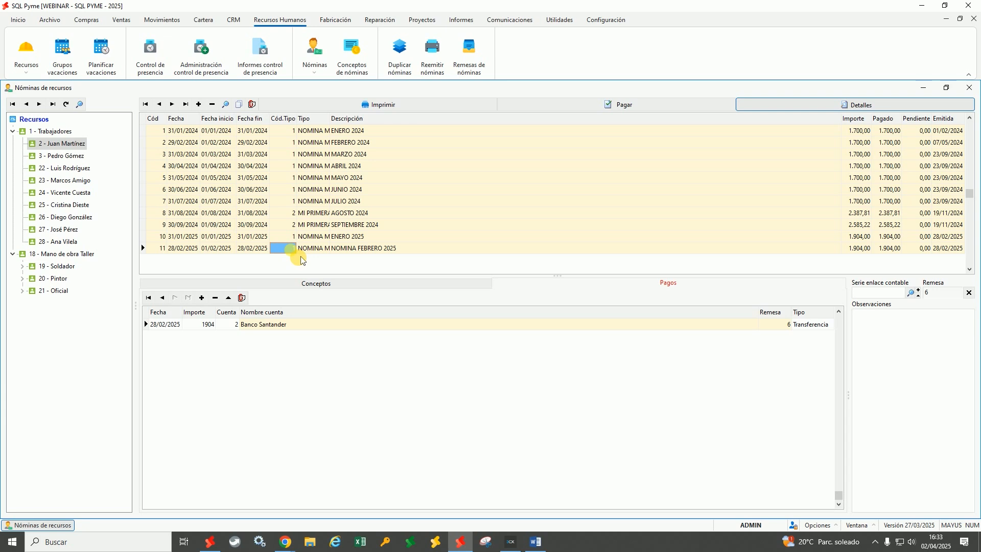
{"action": "left_click", "coordinate": [386, 249]}
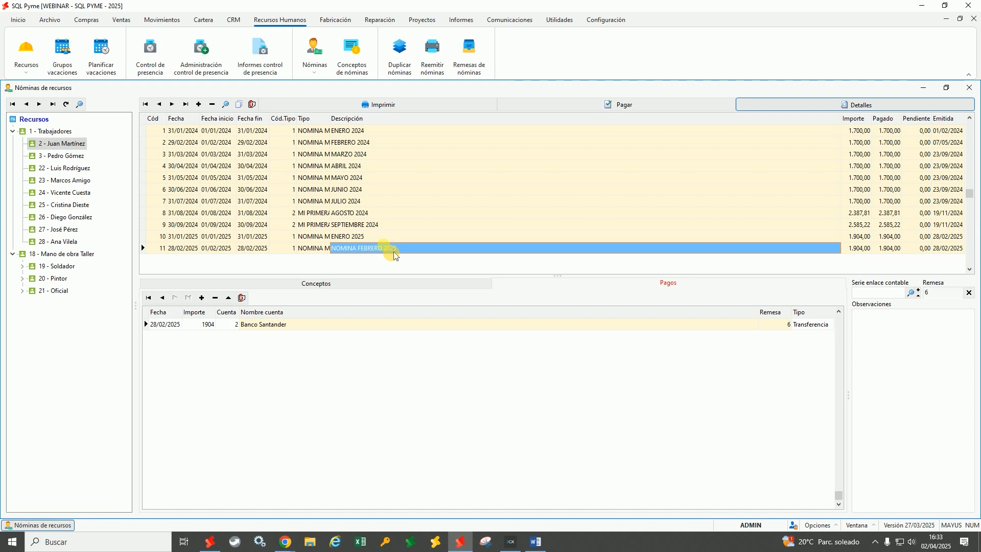
{"action": "left_click", "coordinate": [355, 285]}
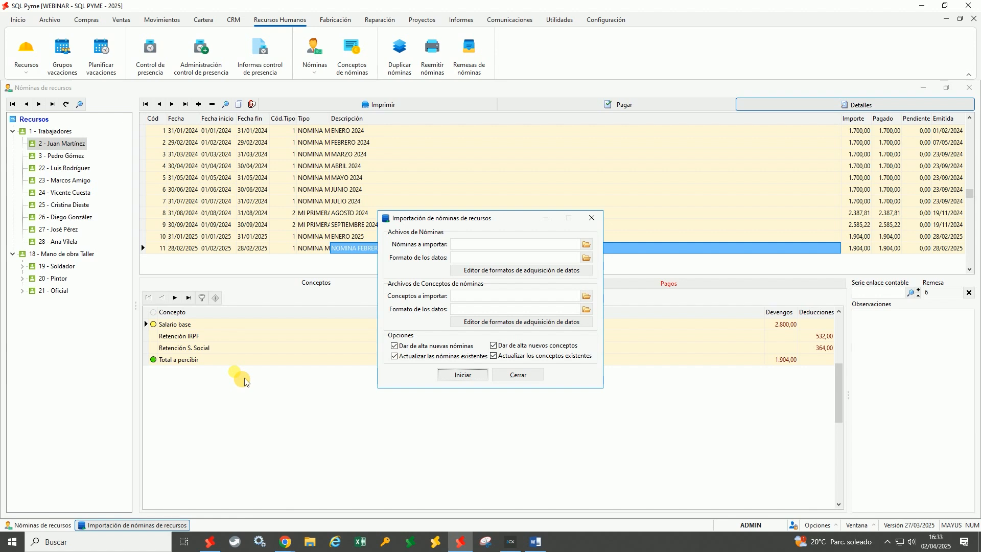
Choose the Desktop Excel file IMPORTACION NOMINA.xlsx as the payslips to import
{"action": "left_click", "coordinate": [588, 245]}
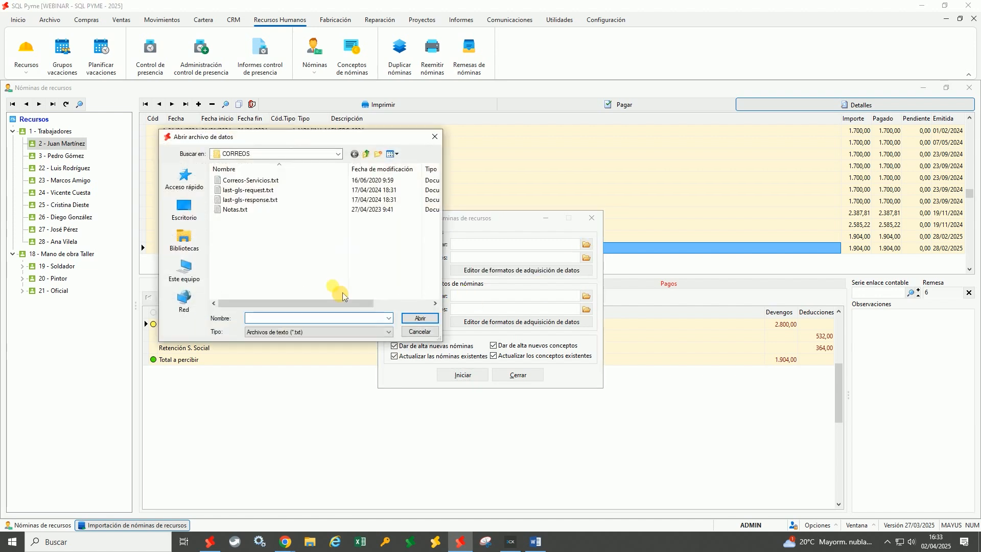
{"action": "left_click", "coordinate": [193, 219]}
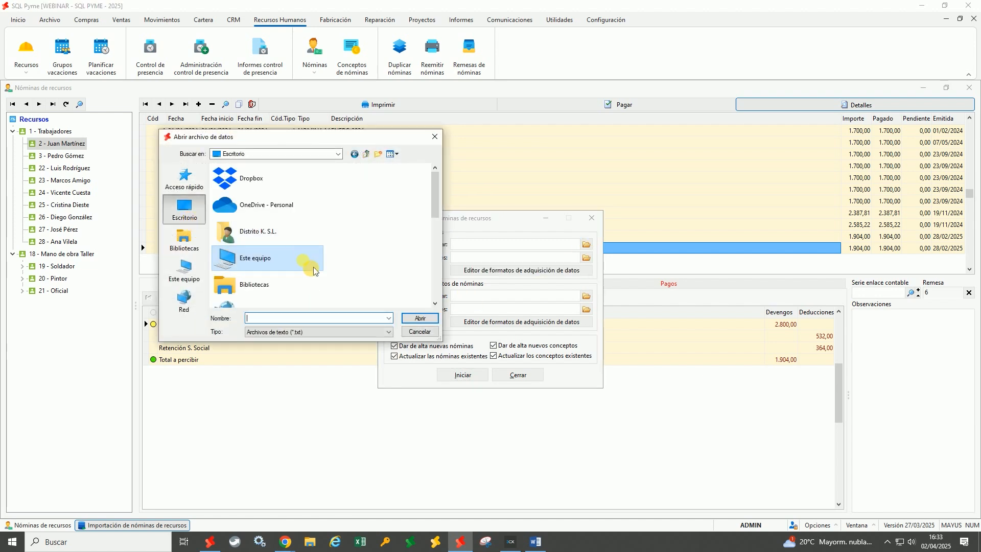
{"action": "scroll", "coordinate": [311, 266], "scroll_direction": "down", "scroll_amount": 4}
{"action": "left_click", "coordinate": [296, 331]}
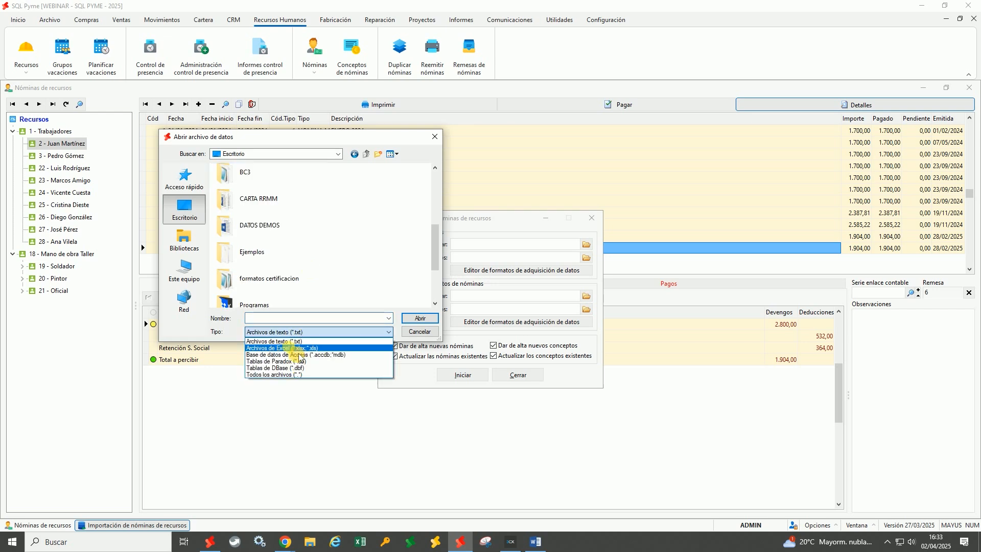
{"action": "left_click", "coordinate": [296, 348]}
{"action": "scroll", "coordinate": [353, 286], "scroll_direction": "down", "scroll_amount": 5}
{"action": "left_click", "coordinate": [281, 302]}
{"action": "left_click", "coordinate": [419, 318]}
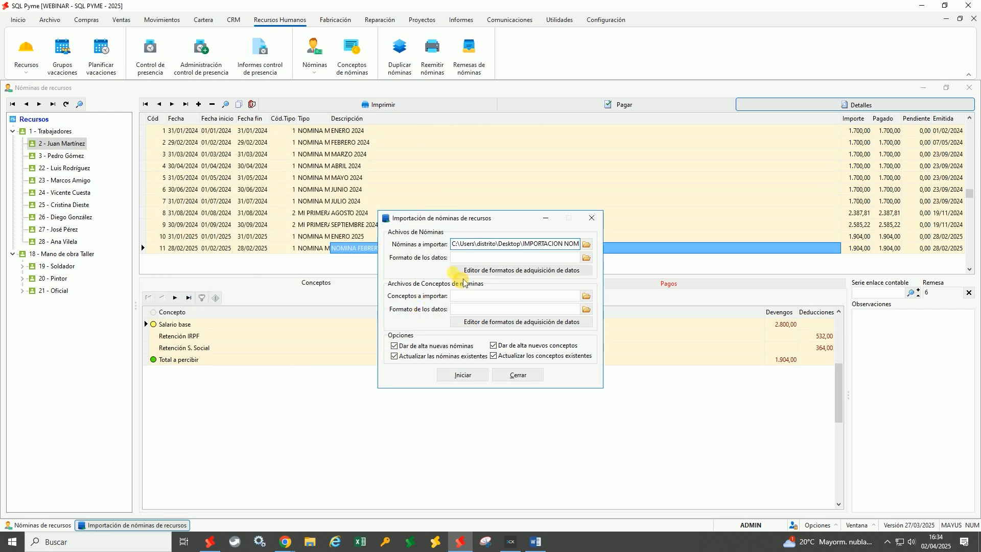
{"action": "left_click", "coordinate": [522, 275]}
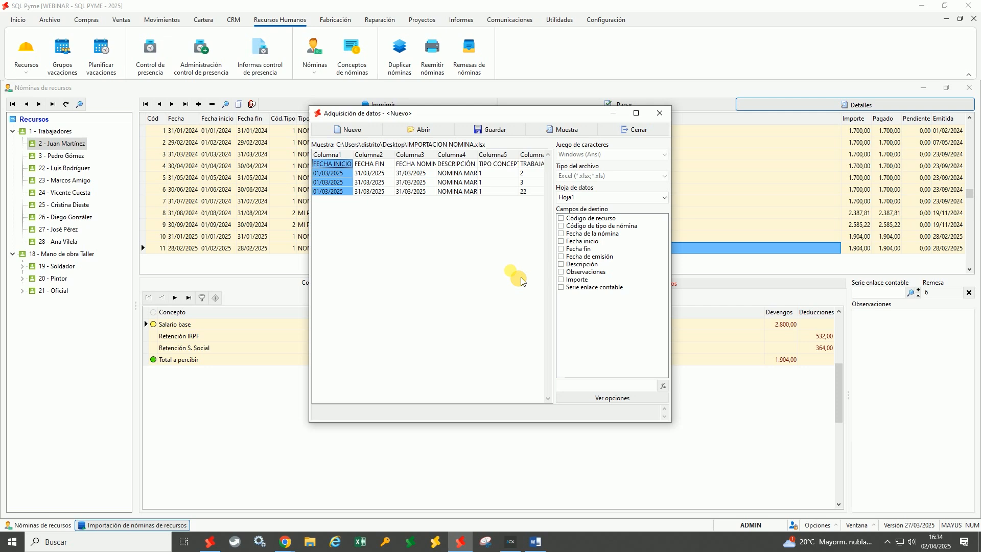
Map the FECHA INICIO, FECHA FIN and payslip date columns to Fecha inicio, Fecha fin and Fecha de la nómina
{"action": "left_click_drag", "start_coordinate": [309, 268], "coordinate": [176, 267]}
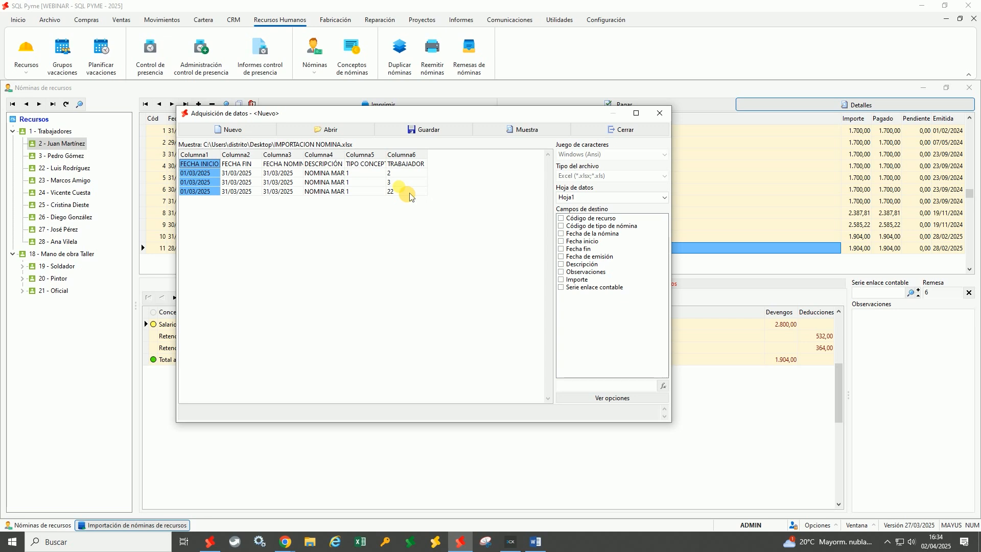
{"action": "left_click", "coordinate": [259, 185]}
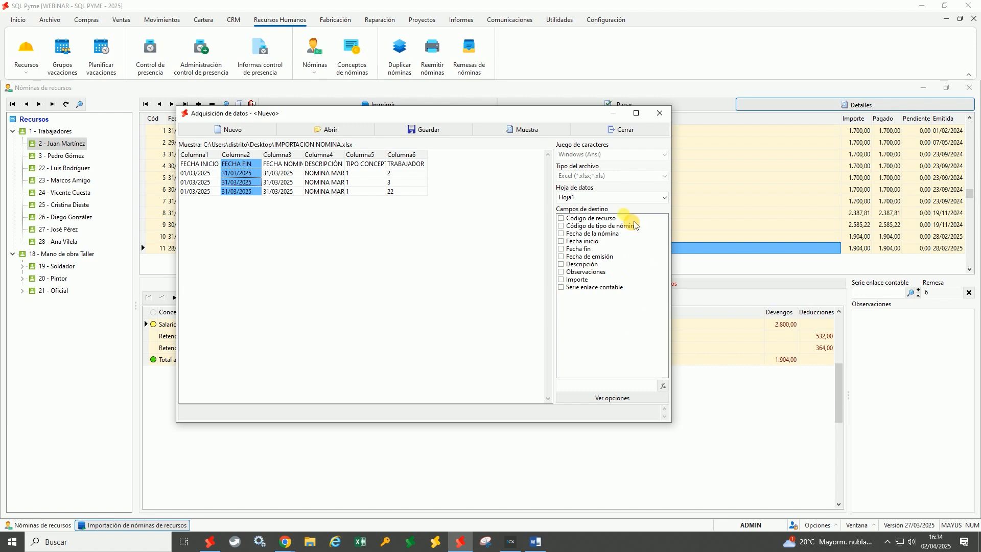
{"action": "left_click", "coordinate": [212, 190]}
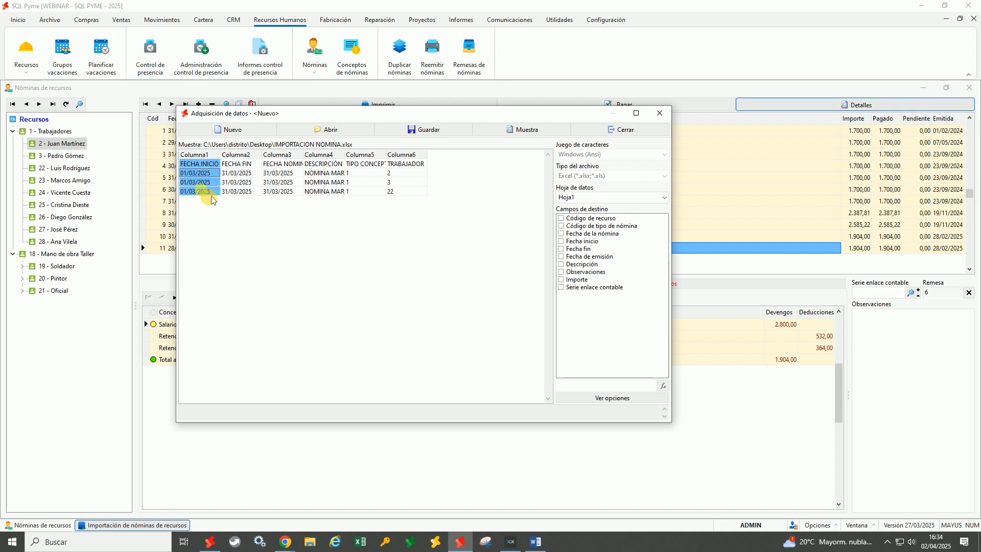
{"action": "left_click_drag", "start_coordinate": [297, 126], "coordinate": [342, 275]}
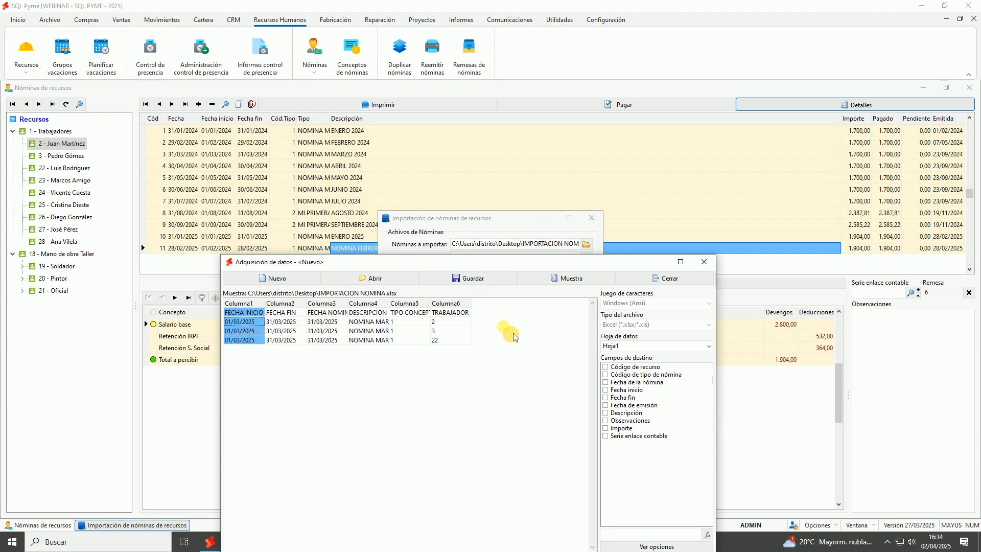
{"action": "left_click", "coordinate": [609, 391]}
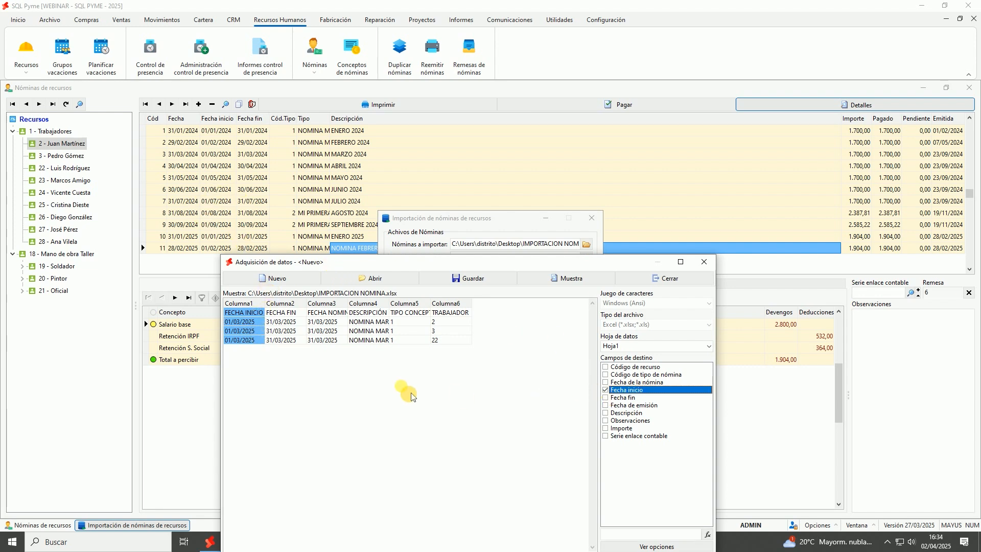
{"action": "left_click", "coordinate": [284, 322]}
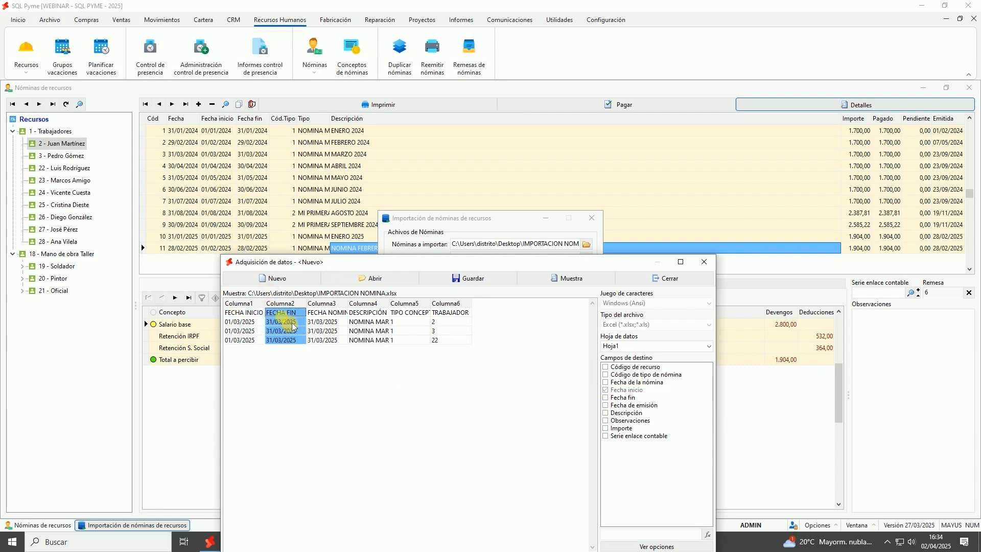
{"action": "left_click", "coordinate": [607, 398]}
{"action": "left_click", "coordinate": [339, 336]}
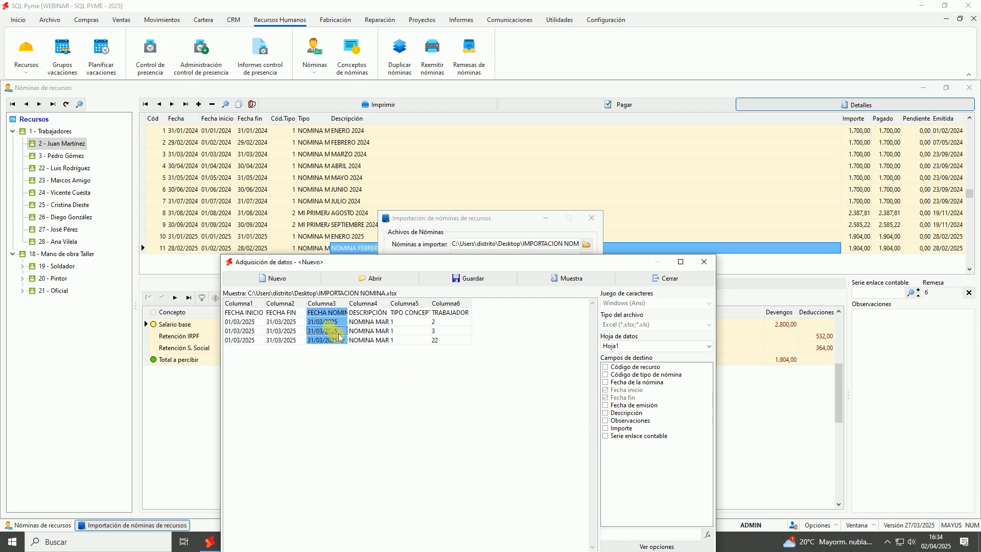
{"action": "left_click", "coordinate": [606, 382]}
Map DESCRIPCIÓN, payslip type and TRABAJADOR to Descripción, Código de tipo de nómina and Código de recurso
{"action": "left_click", "coordinate": [384, 335]}
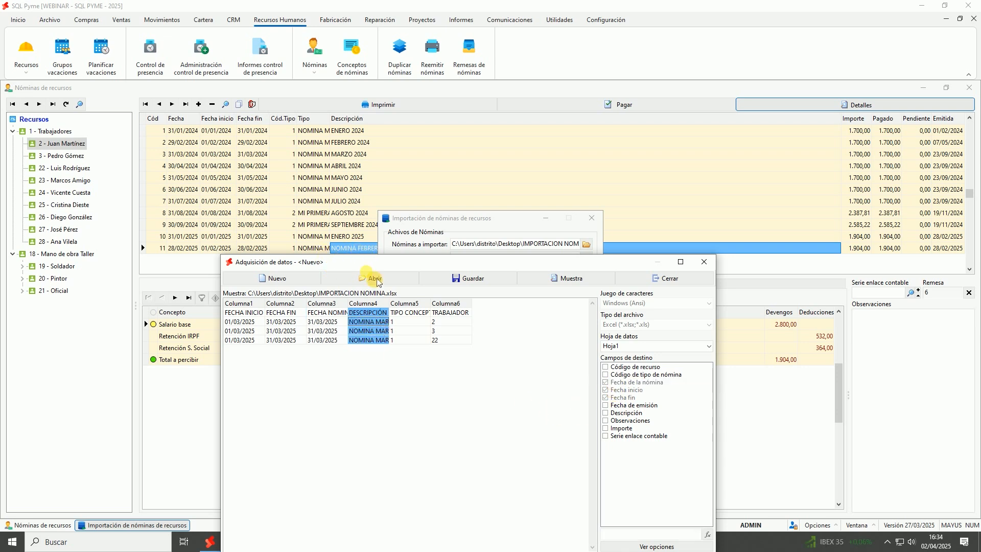
{"action": "left_click", "coordinate": [606, 413]}
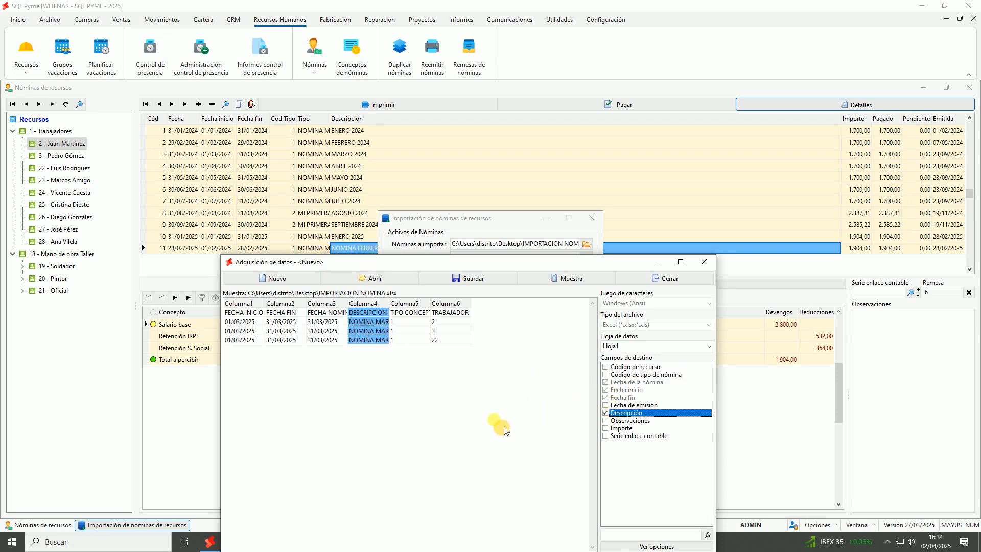
{"action": "left_click", "coordinate": [422, 341]}
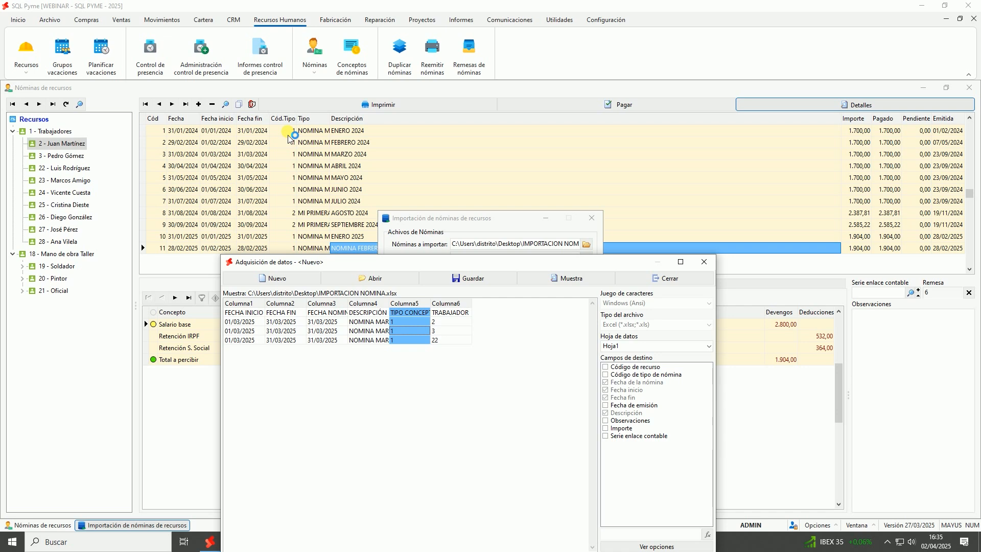
{"action": "left_click", "coordinate": [616, 376]}
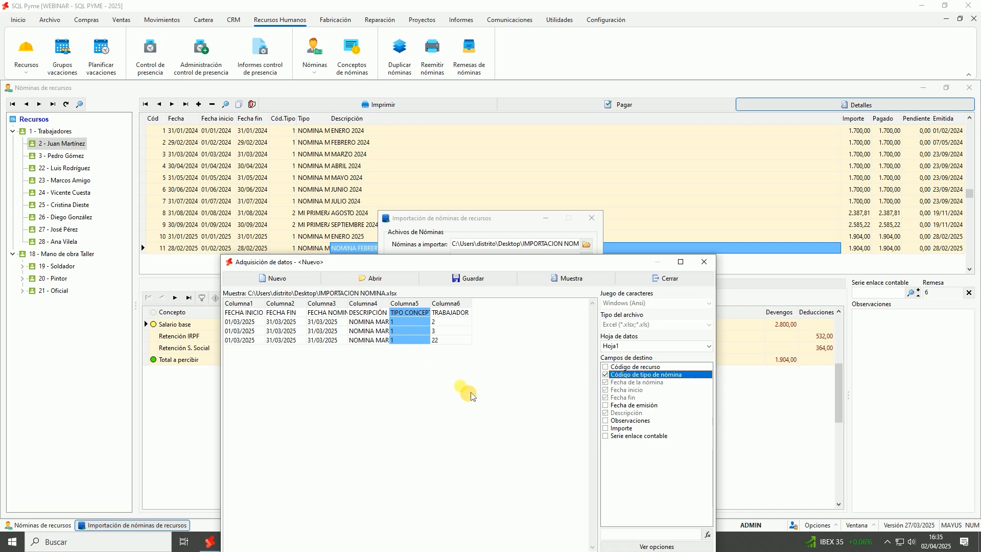
{"action": "left_click", "coordinate": [450, 329]}
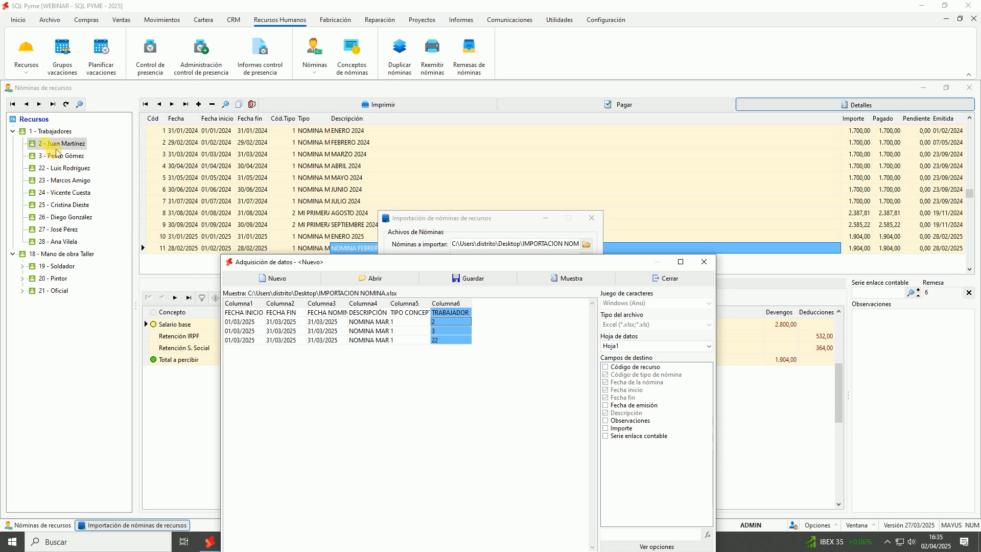
{"action": "left_click", "coordinate": [616, 368]}
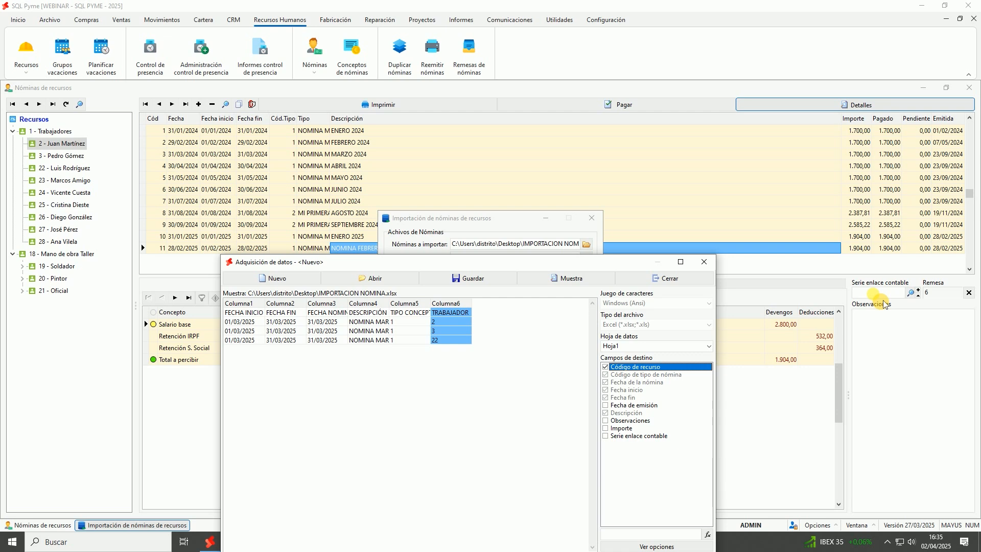
Save the column mapping as format IMPORTACION NOMINA CABECERA and close the editor
{"action": "left_click_drag", "start_coordinate": [579, 264], "coordinate": [603, 166]}
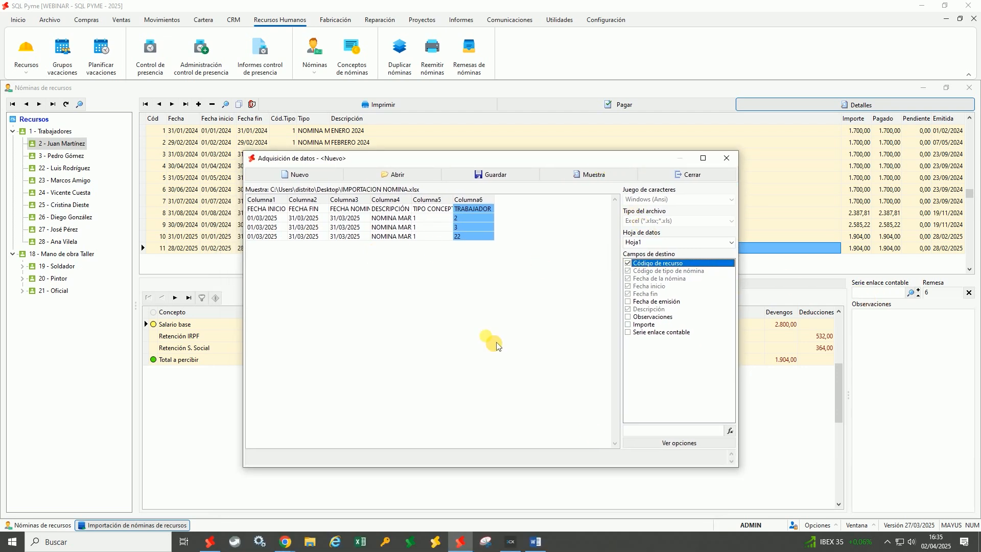
{"action": "left_click", "coordinate": [679, 443]}
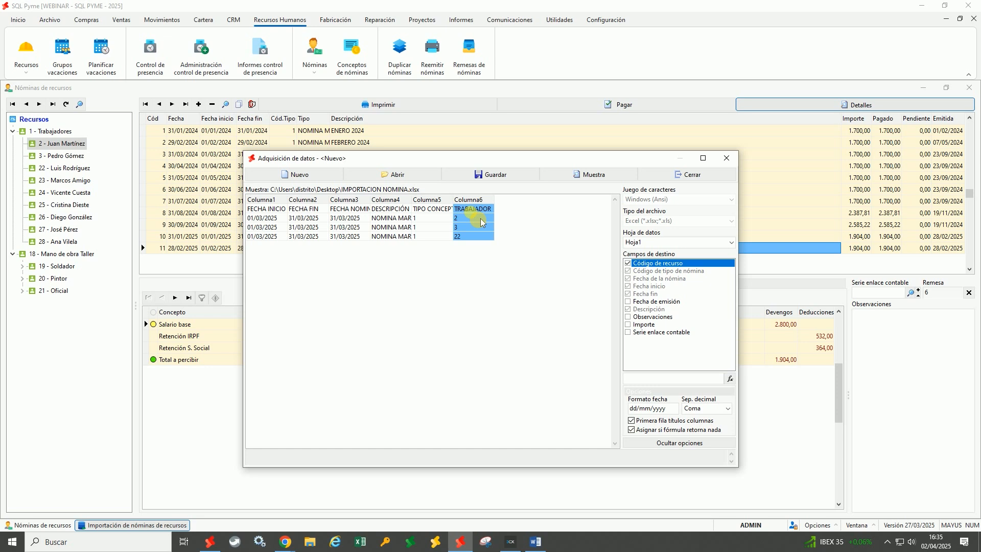
{"action": "left_click", "coordinate": [493, 175]}
{"action": "left_click", "coordinate": [286, 319]}
{"action": "type", "text": "IMPORTACION NOMINA CABECERA"}
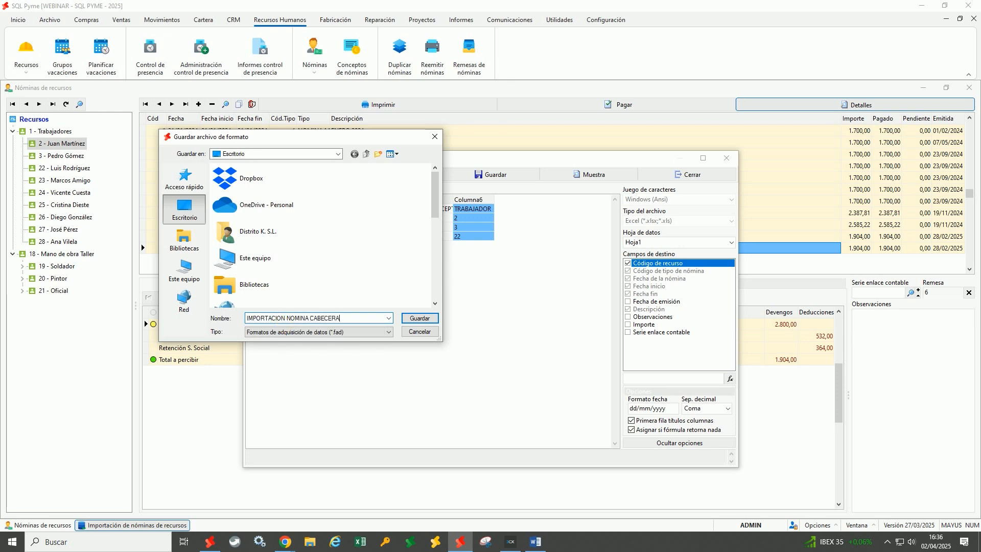
{"action": "left_click", "coordinate": [428, 319]}
{"action": "left_click", "coordinate": [689, 175]}
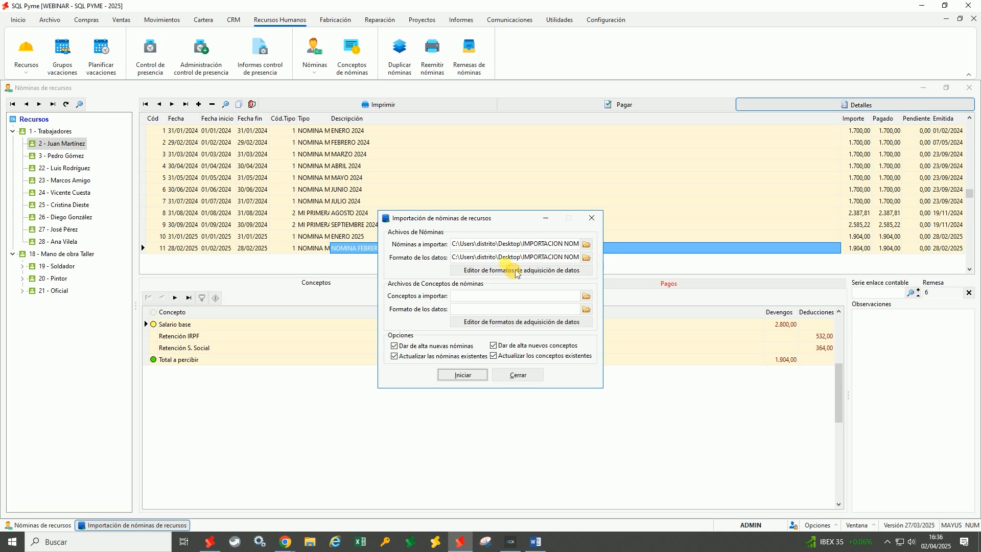
Set the Excel workbook IMPORTACION NOMINA.xlsx as the concepts file and open its format editor
{"action": "left_click_drag", "start_coordinate": [512, 221], "coordinate": [532, 173]}
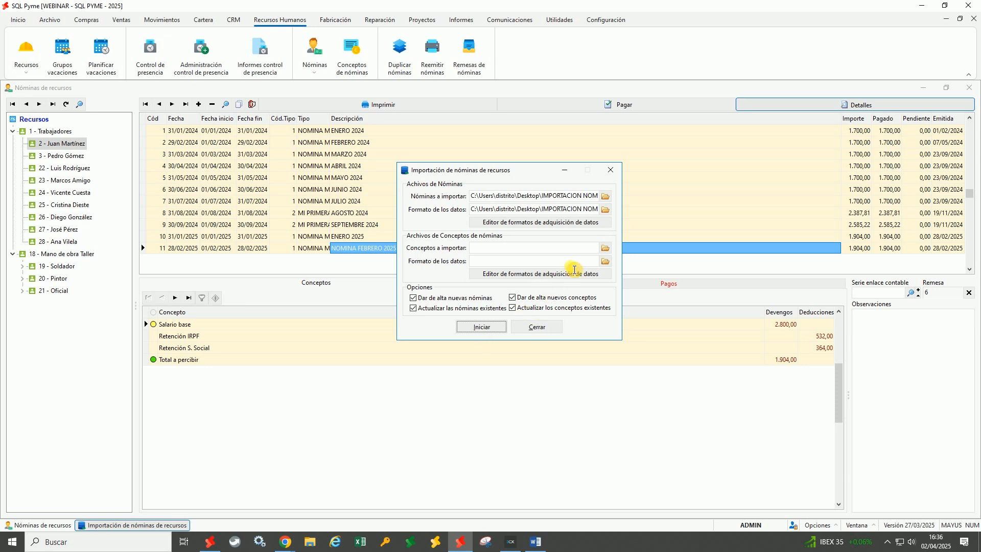
{"action": "left_click", "coordinate": [606, 249]}
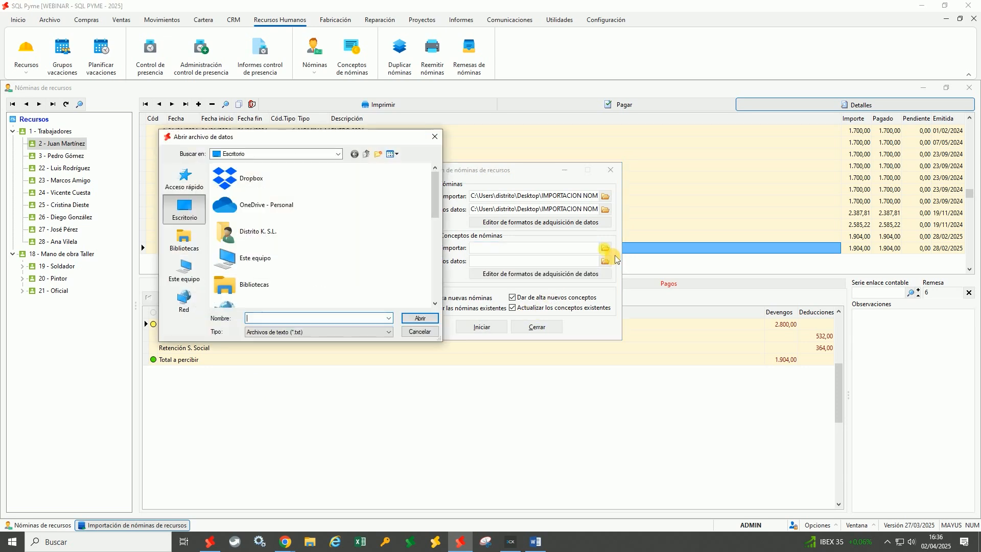
{"action": "left_click", "coordinate": [320, 332]}
{"action": "left_click", "coordinate": [306, 349]}
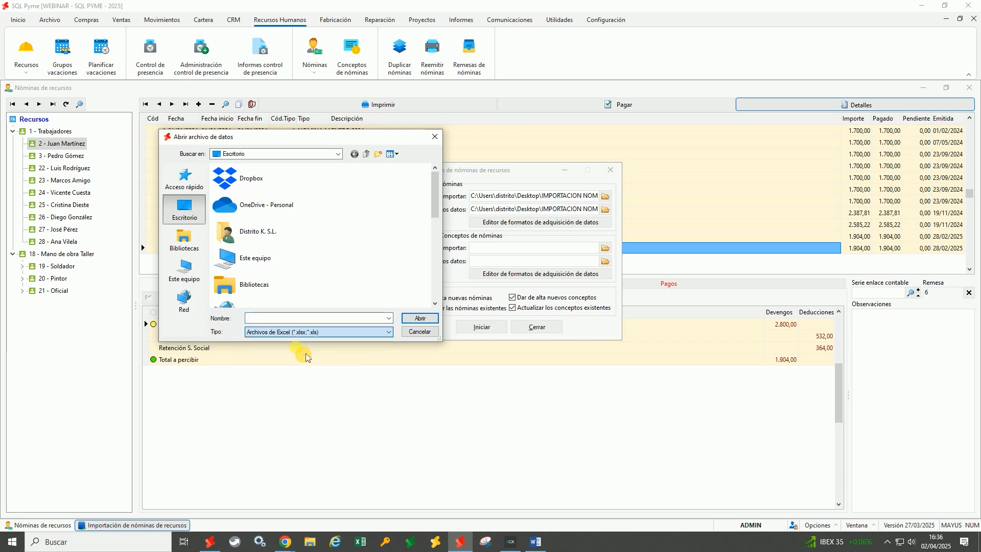
{"action": "scroll", "coordinate": [295, 295], "scroll_direction": "down", "scroll_amount": 5}
{"action": "left_click", "coordinate": [289, 296]}
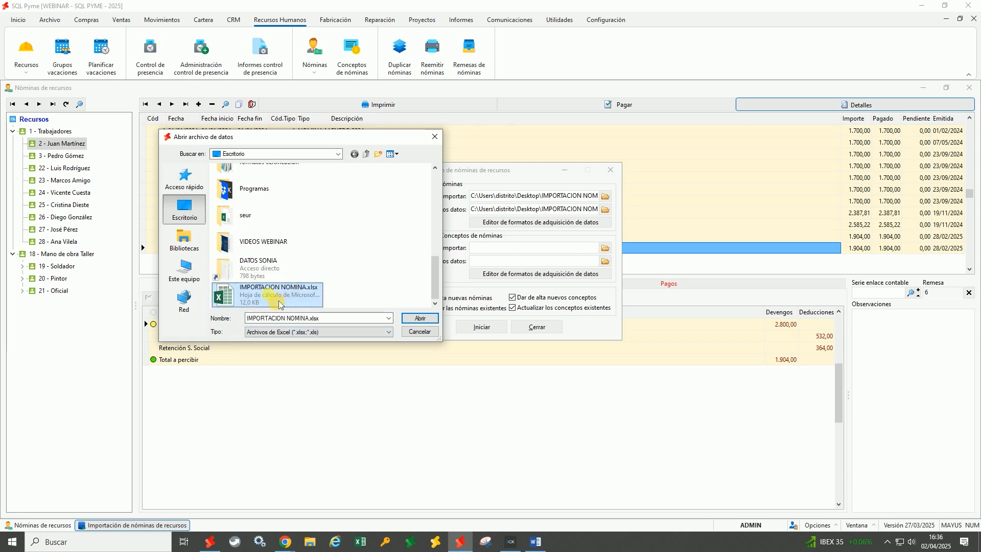
{"action": "double_click", "coordinate": [273, 305]}
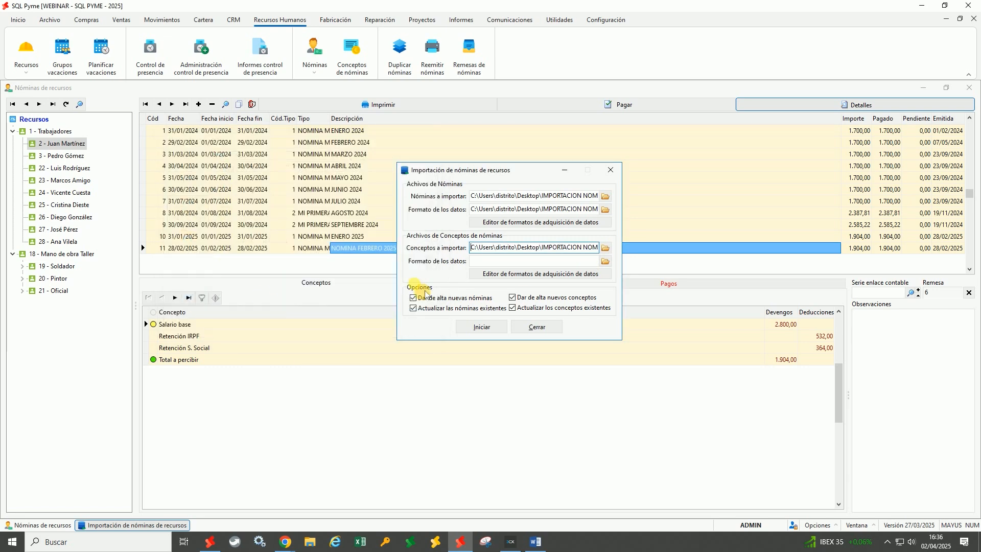
{"action": "left_click", "coordinate": [523, 275]}
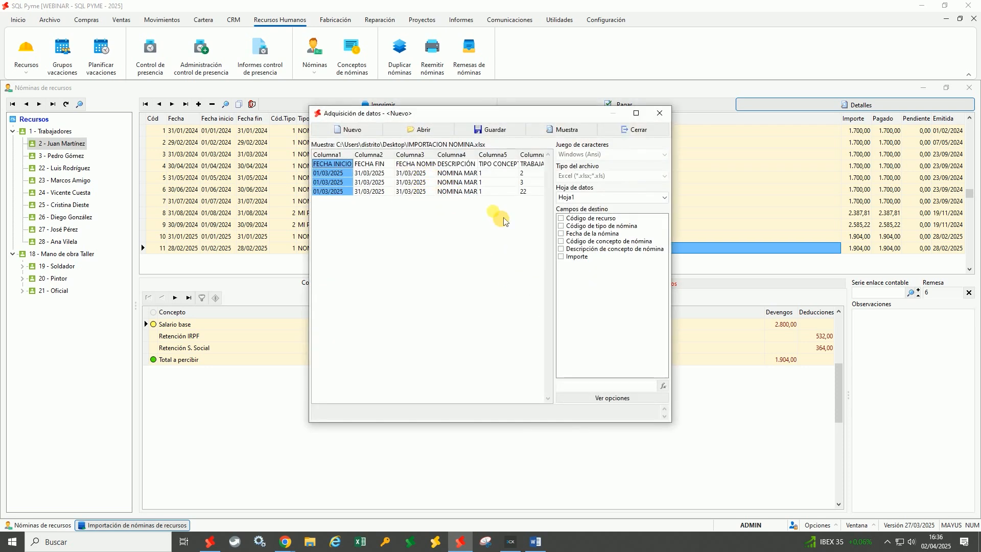
Switch the concepts format's data sheet to Hoja2
{"action": "left_click", "coordinate": [584, 198]}
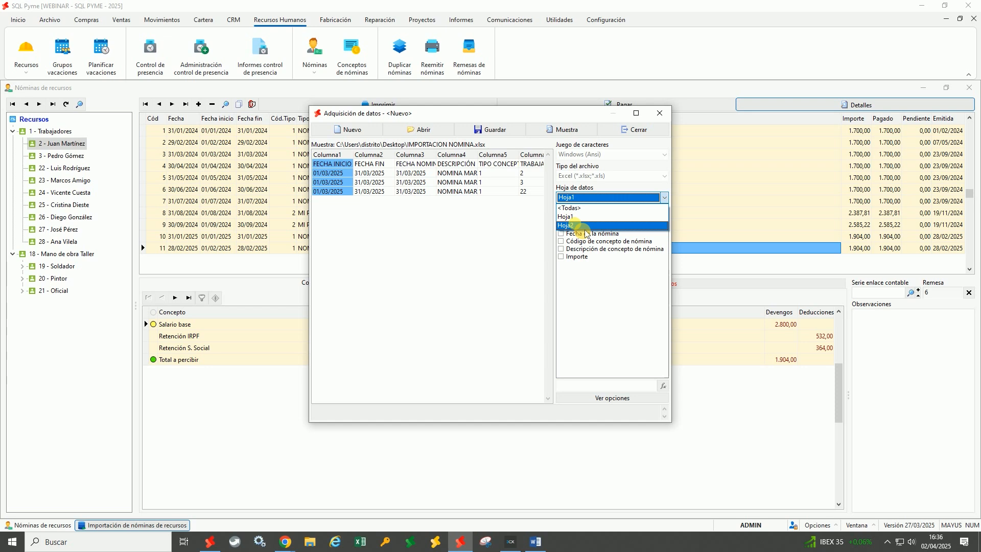
{"action": "left_click", "coordinate": [586, 226]}
{"action": "left_click", "coordinate": [509, 284]}
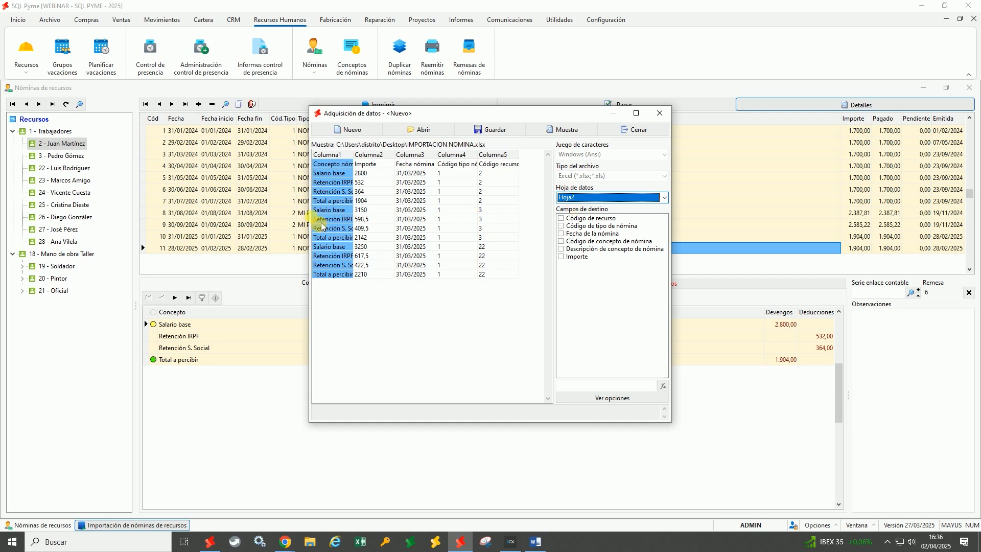
{"action": "left_click_drag", "start_coordinate": [309, 213], "coordinate": [215, 210]}
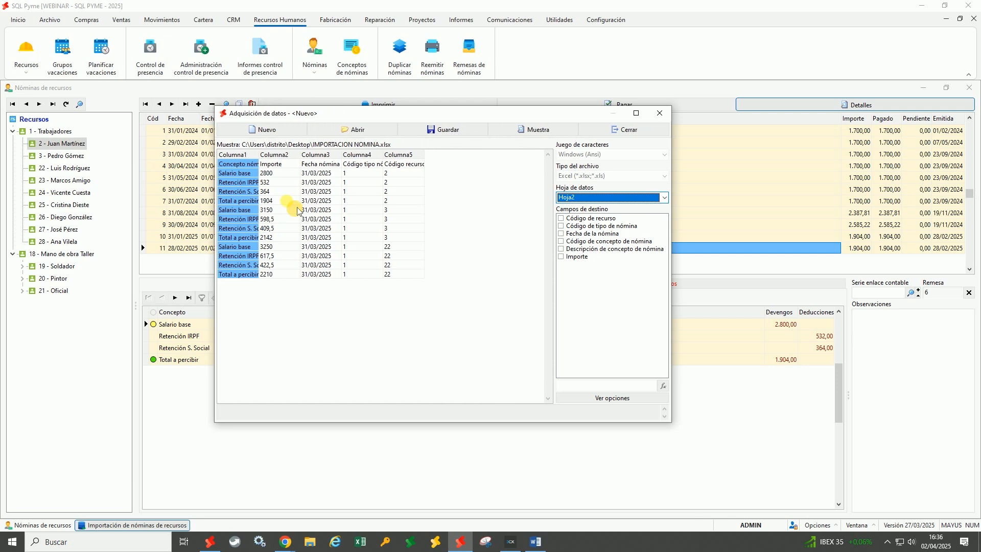
{"action": "left_click_drag", "start_coordinate": [444, 115], "coordinate": [572, 110]}
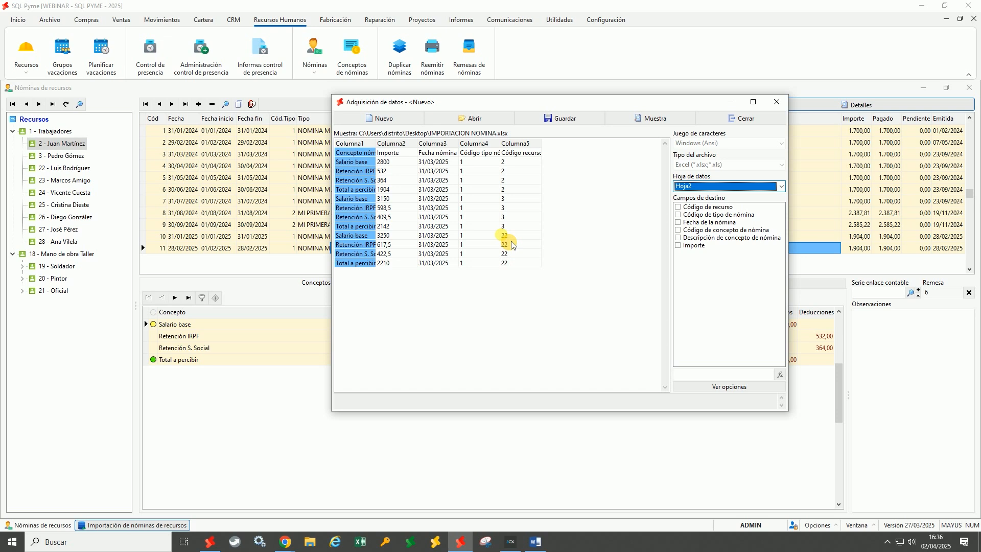
Map Columna3, Columna4 and Columna5 to Fecha de la nómina, Código de tipo de nómina and Código de recurso
{"action": "left_click", "coordinate": [441, 199]}
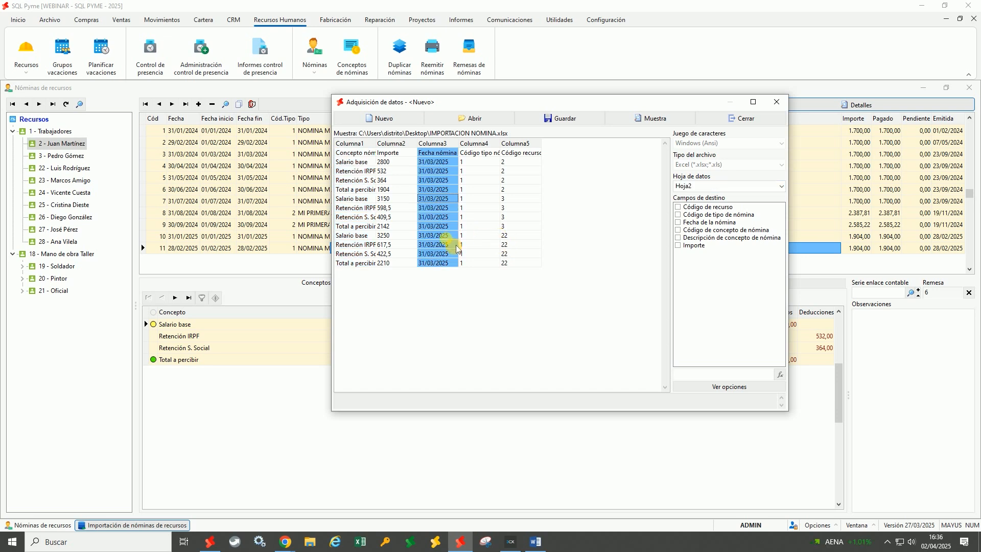
{"action": "left_click", "coordinate": [679, 223]}
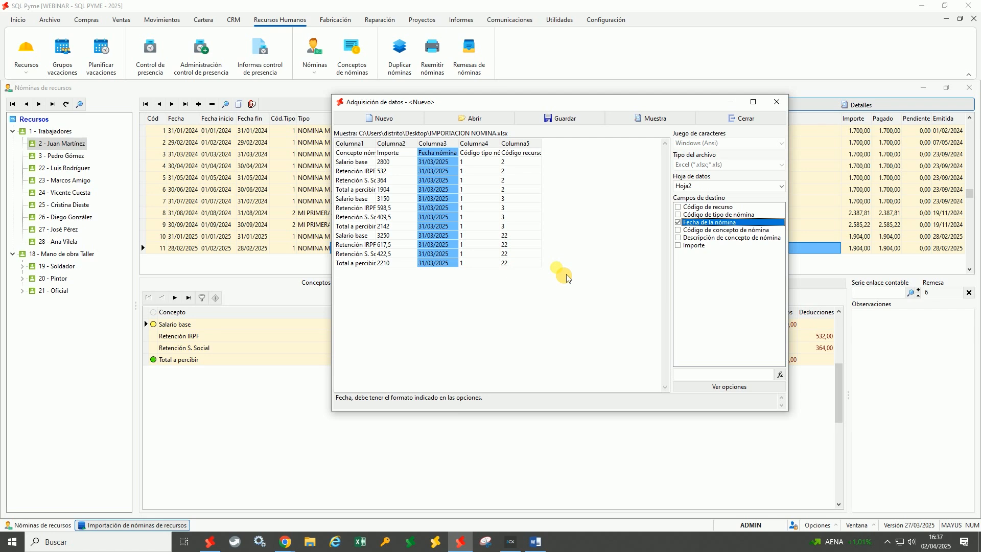
{"action": "left_click", "coordinate": [481, 190]}
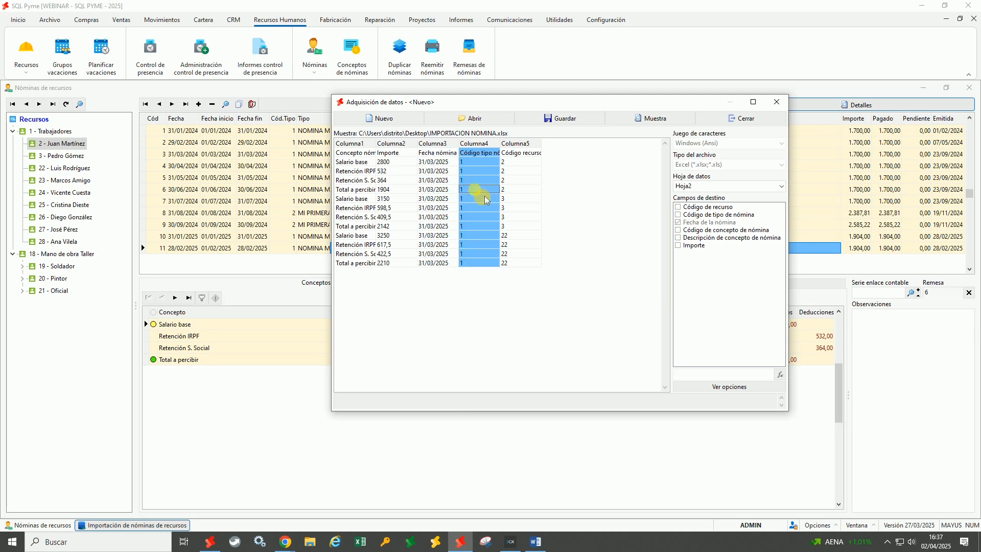
{"action": "left_click", "coordinate": [686, 217]}
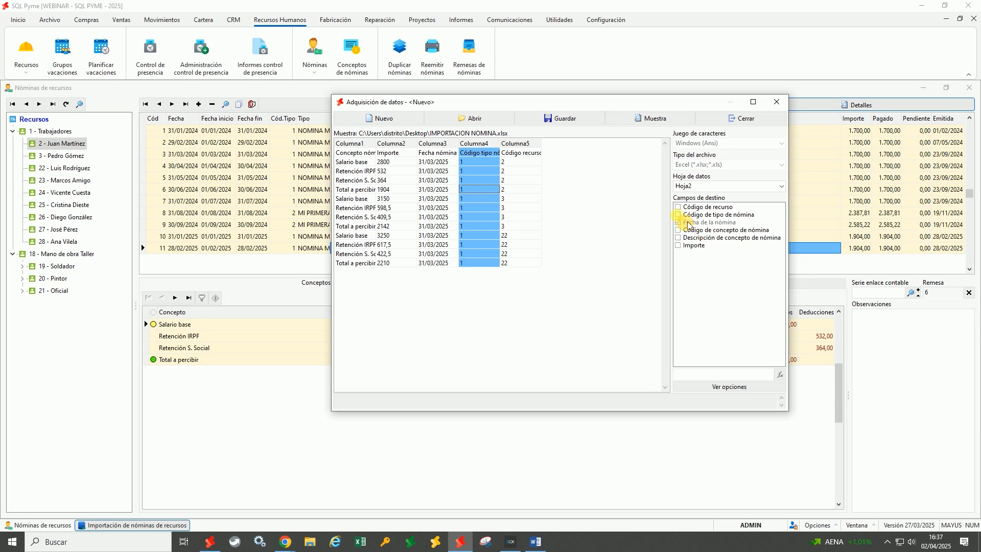
{"action": "left_click", "coordinate": [685, 215]}
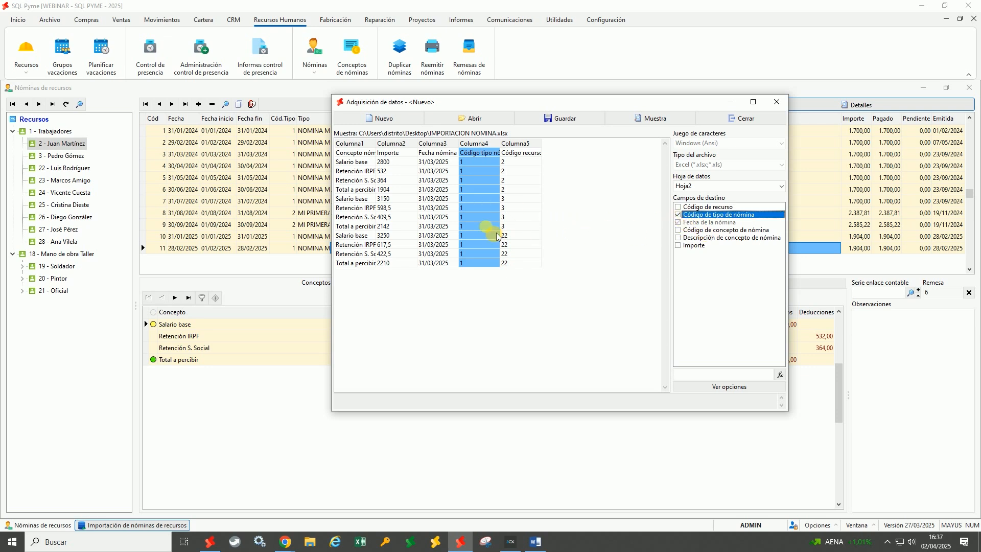
{"action": "left_click", "coordinate": [522, 200]}
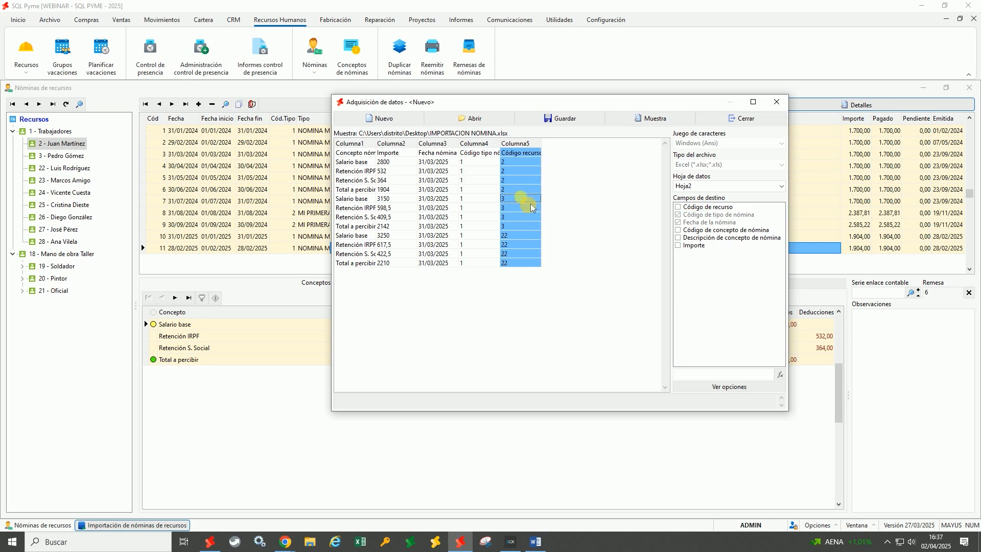
{"action": "left_click", "coordinate": [685, 207]}
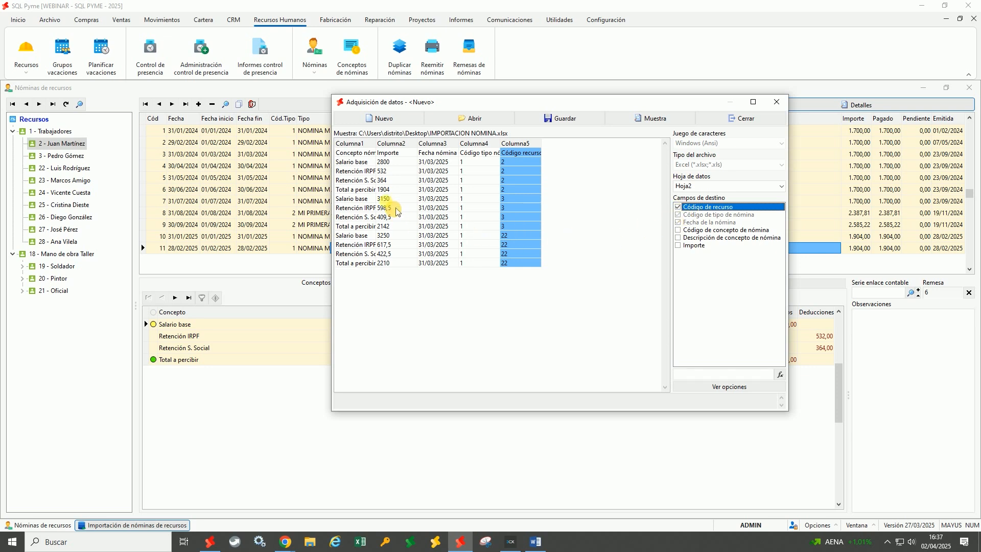
{"action": "left_click", "coordinate": [386, 190]}
{"action": "key", "text": "Left"}
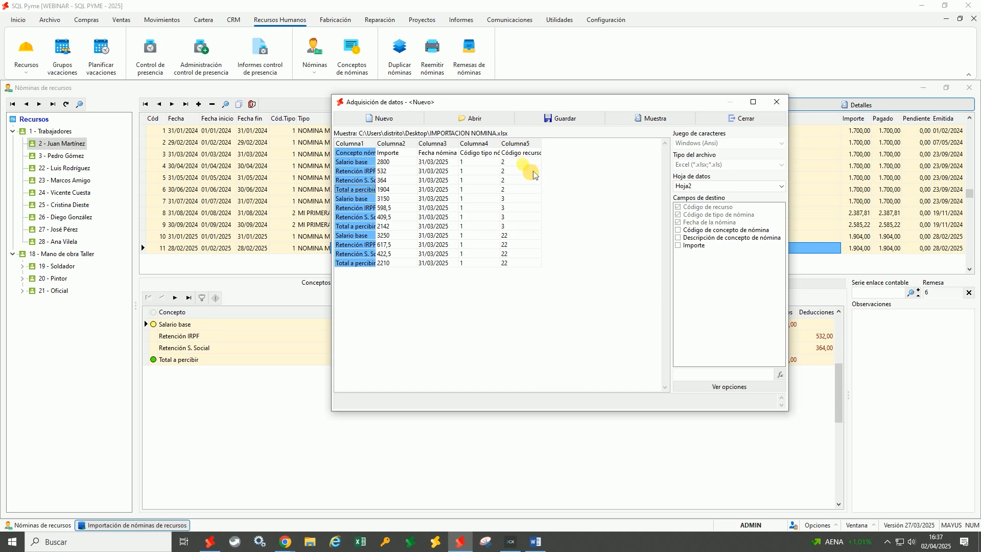
{"action": "left_click", "coordinate": [519, 153]}
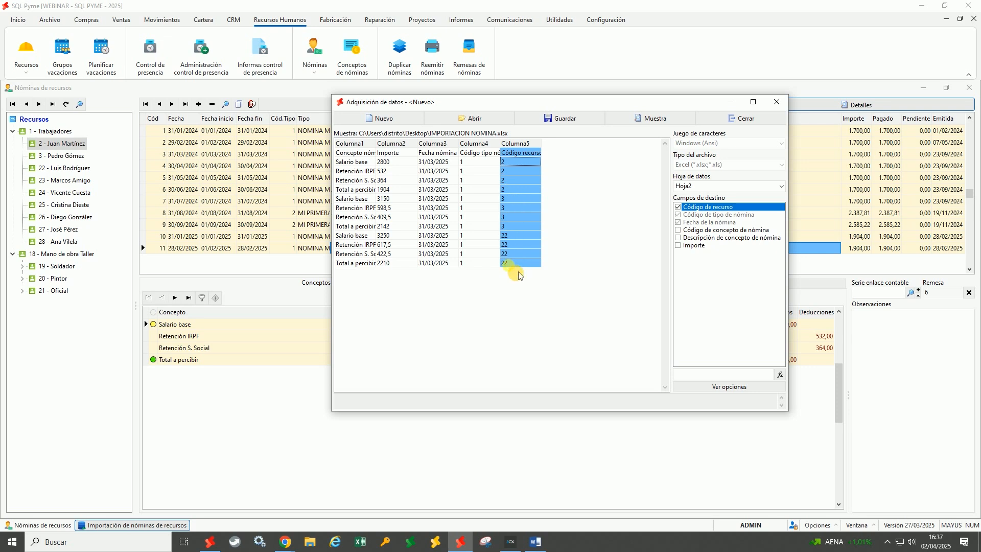
{"action": "left_click", "coordinate": [358, 214]}
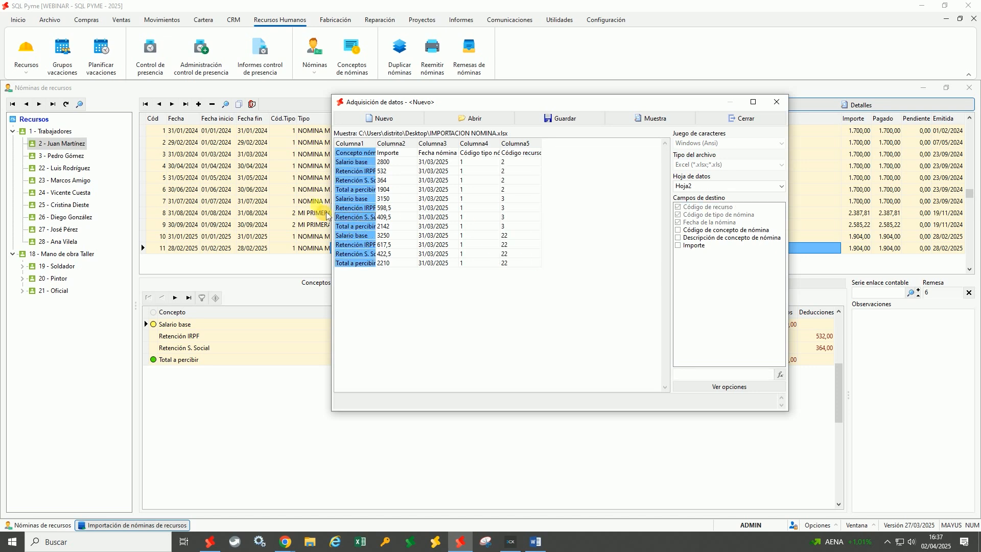
{"action": "left_click_drag", "start_coordinate": [332, 207], "coordinate": [292, 207]}
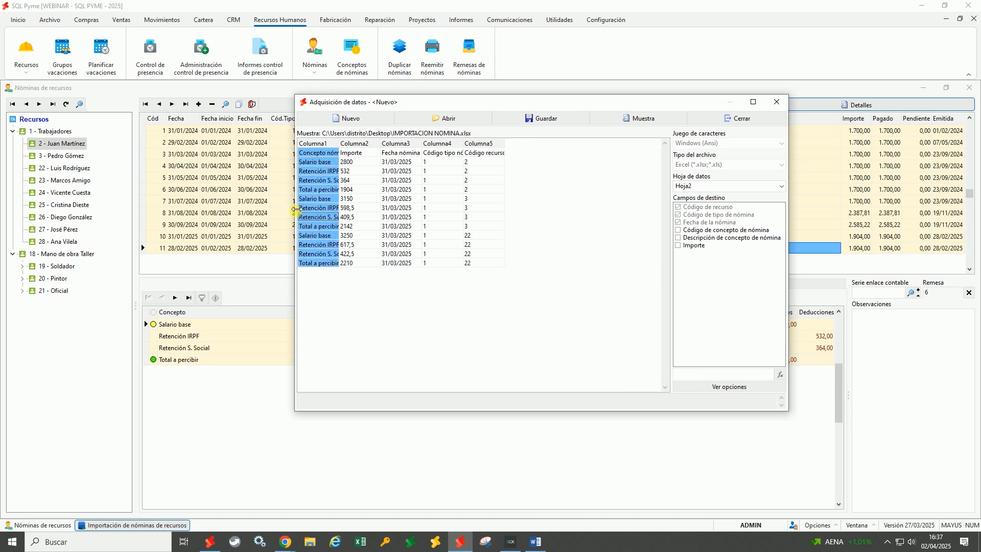
Map Columna1 to the payslip concept description and Columna2 to Importe
{"action": "left_click_drag", "start_coordinate": [336, 145], "coordinate": [400, 147]}
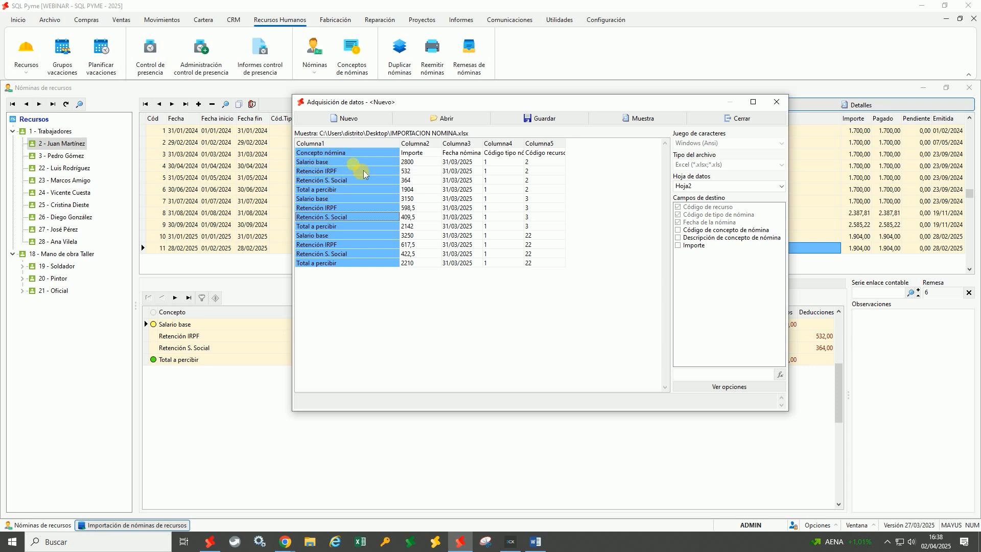
{"action": "left_click", "coordinate": [680, 238]}
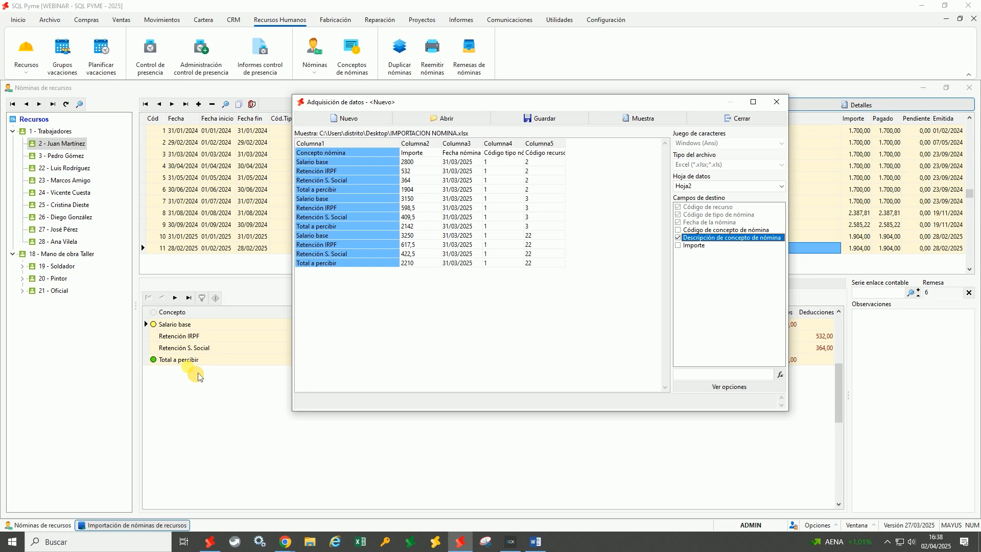
{"action": "left_click", "coordinate": [421, 180]}
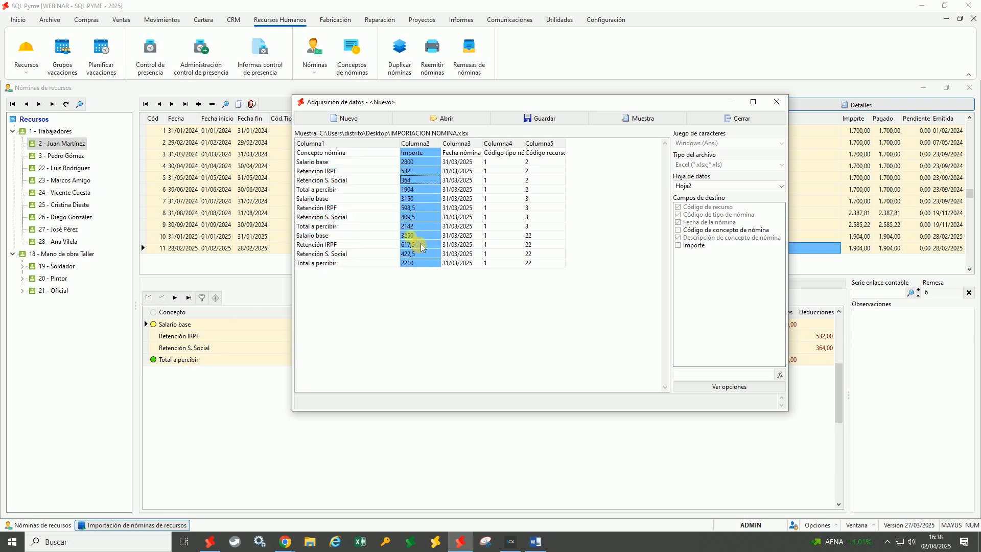
{"action": "left_click", "coordinate": [678, 245]}
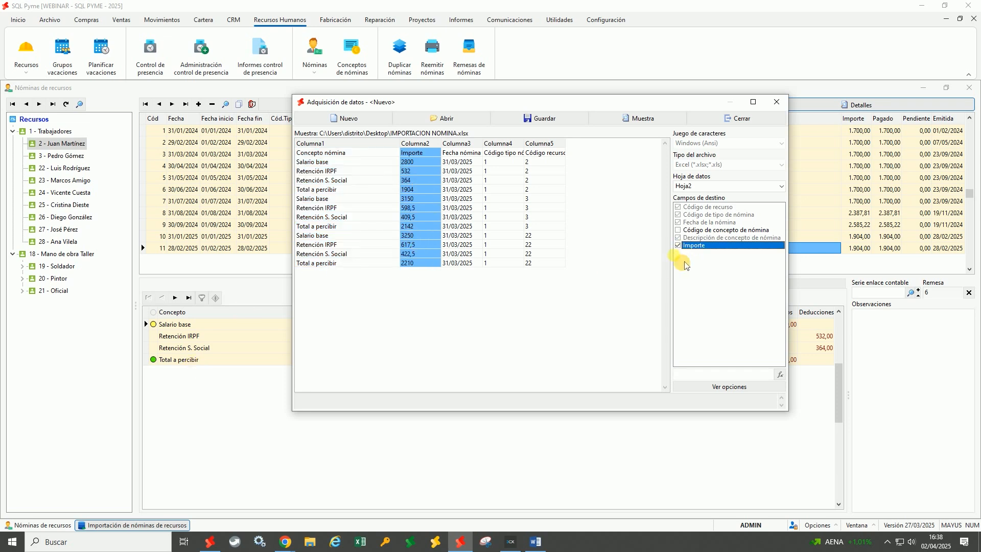
{"action": "left_click", "coordinate": [722, 385]}
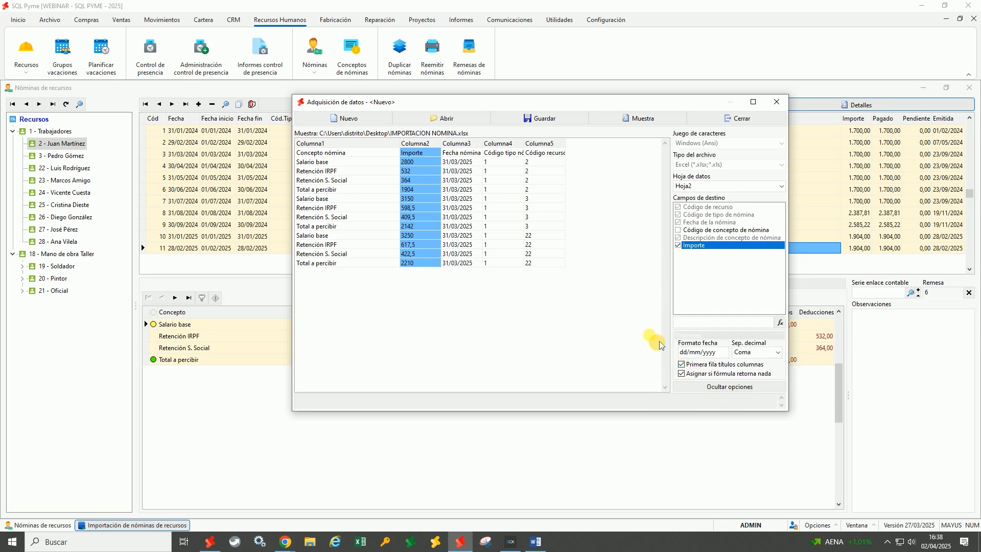
Save the column format as IMPORTACION LINEAS NOMINA.fad
{"action": "left_click", "coordinate": [557, 120]}
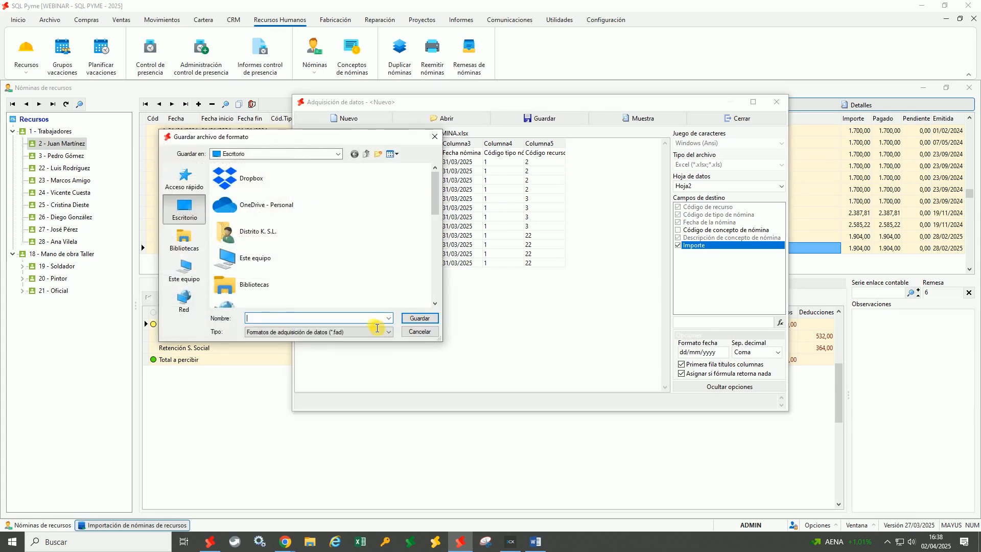
{"action": "type", "text": "IMPORTACION LINEAS "}
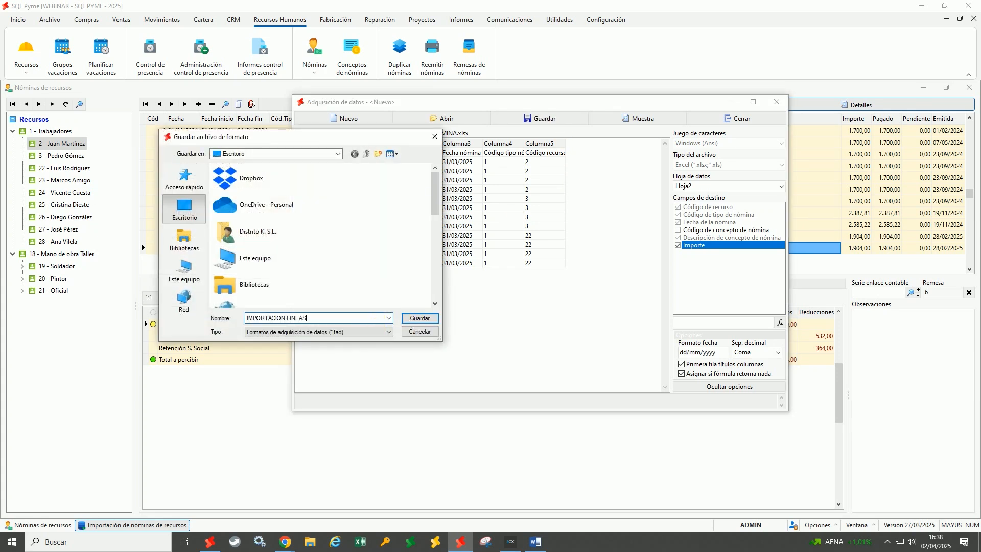
{"action": "type", "text": "NOMINA"}
{"action": "left_click", "coordinate": [348, 332]}
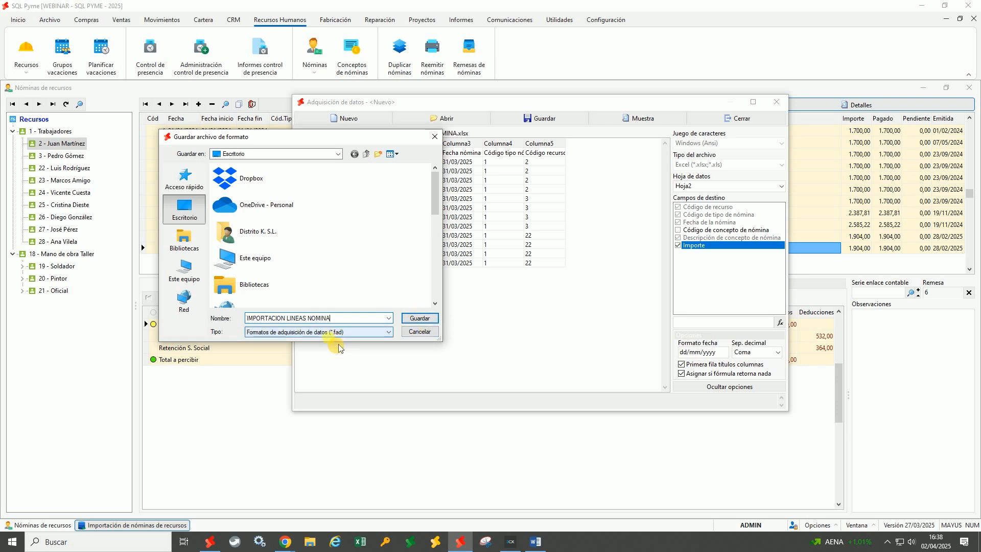
{"action": "left_click", "coordinate": [419, 321]}
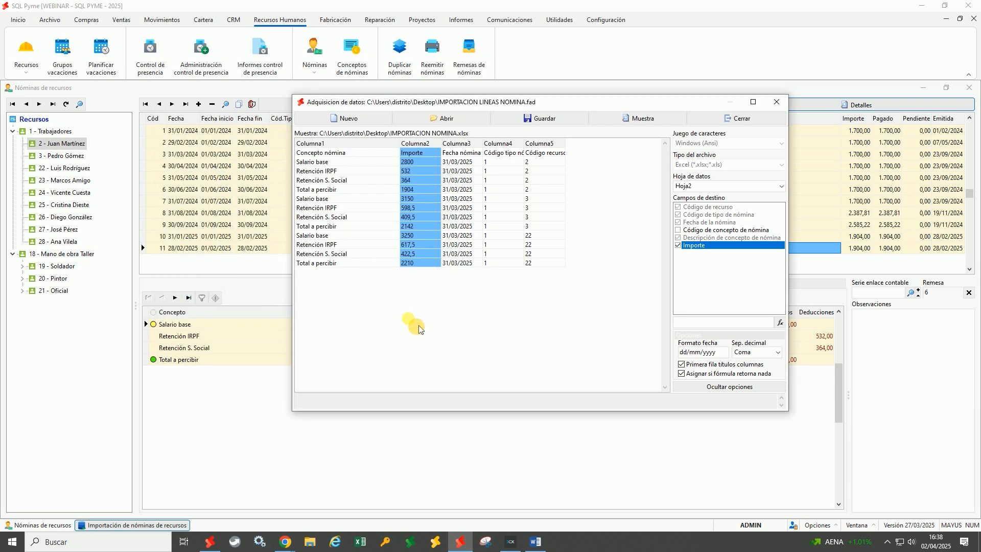
Run the import without updating existing payslips or concepts, adding 3 payslips and 12 concept lines
{"action": "left_click", "coordinate": [741, 119]}
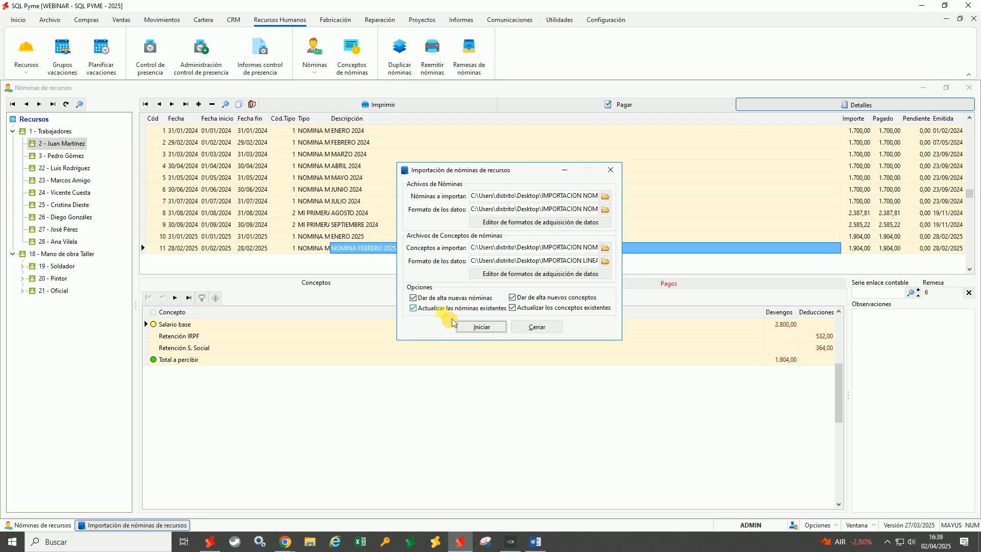
{"action": "left_click", "coordinate": [506, 311]}
{"action": "left_click", "coordinate": [531, 309]}
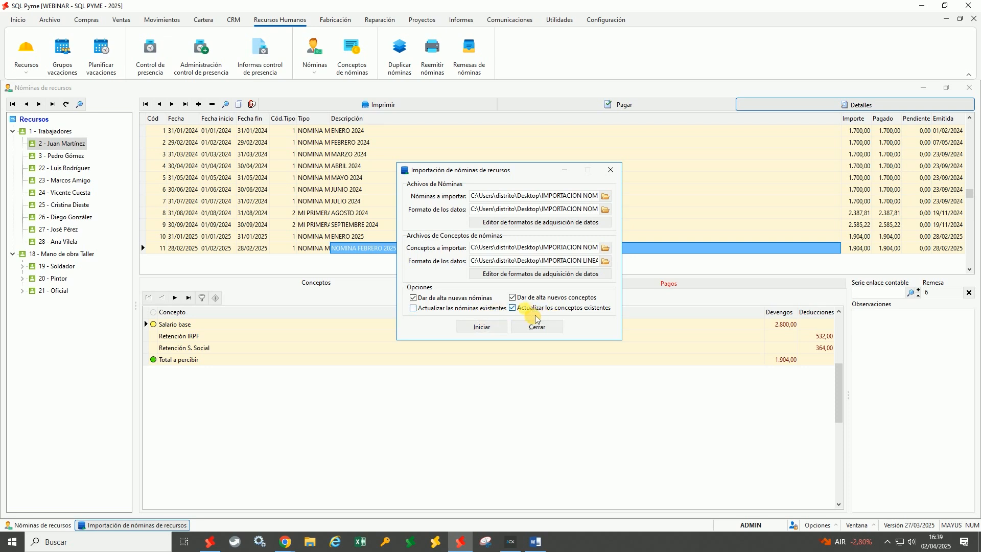
{"action": "left_click", "coordinate": [480, 326]}
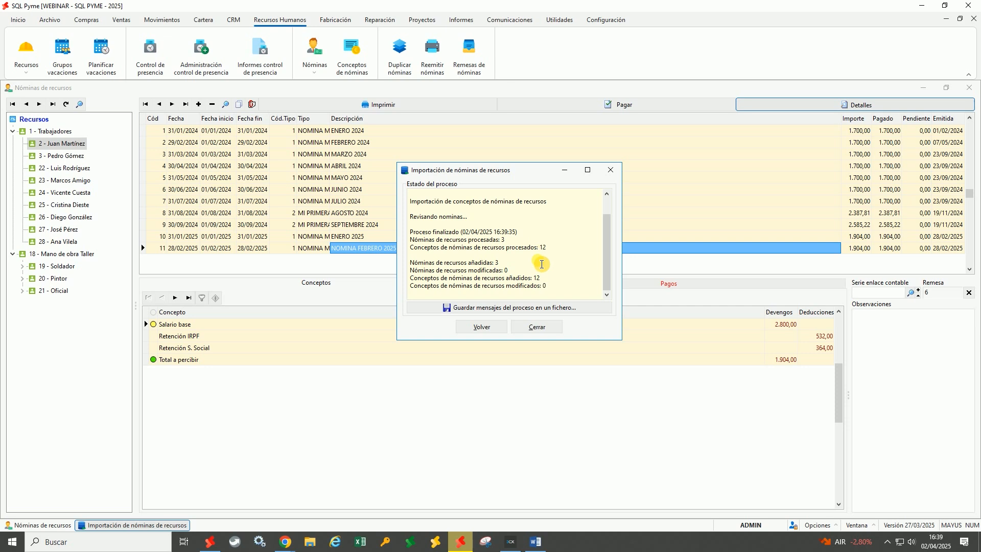
{"action": "left_click", "coordinate": [545, 337]}
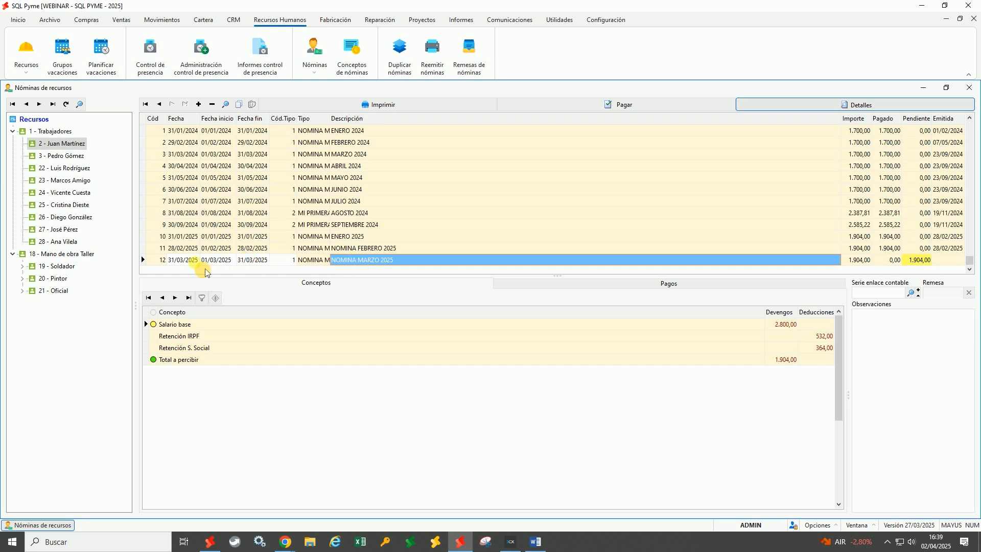
{"action": "left_click", "coordinate": [790, 325]}
{"action": "left_click", "coordinate": [822, 337]}
{"action": "left_click", "coordinate": [821, 350]}
{"action": "left_click", "coordinate": [787, 362]}
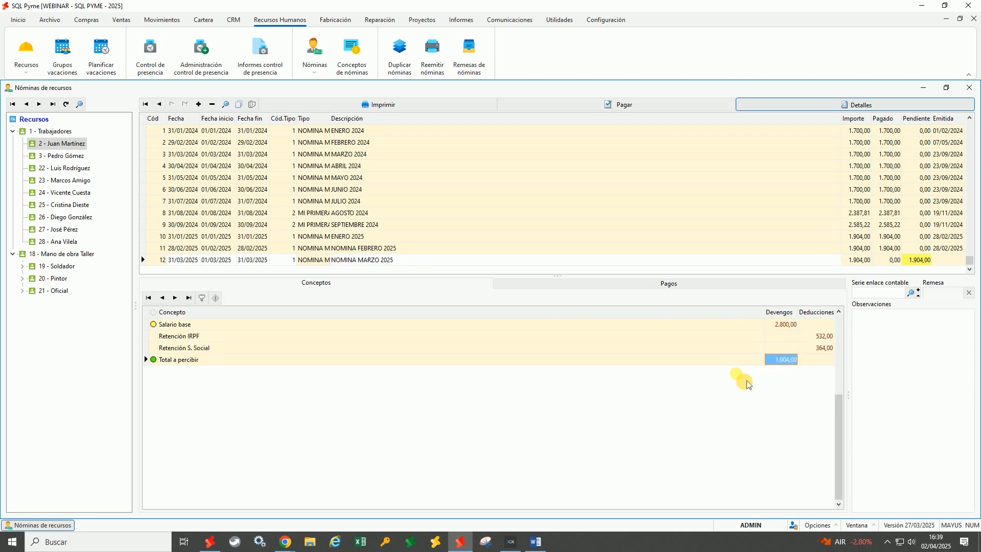
{"action": "left_click", "coordinate": [75, 159]}
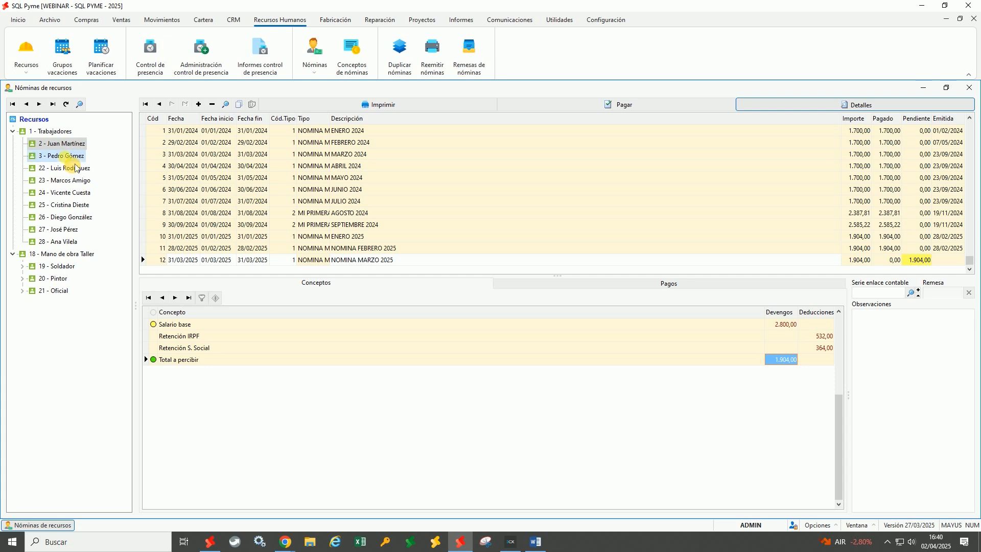
{"action": "left_click", "coordinate": [80, 170]}
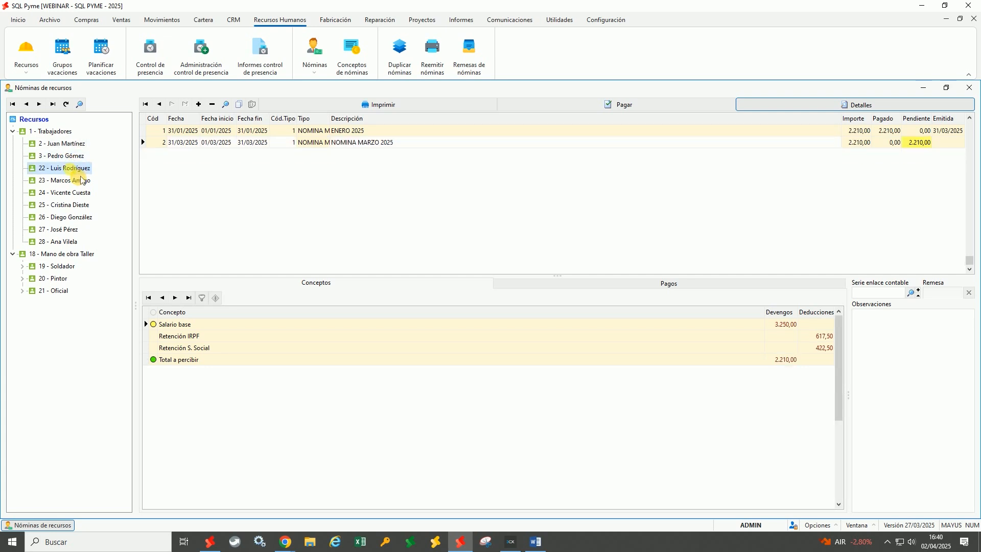
{"action": "left_click", "coordinate": [83, 156]}
{"action": "left_click", "coordinate": [87, 145]}
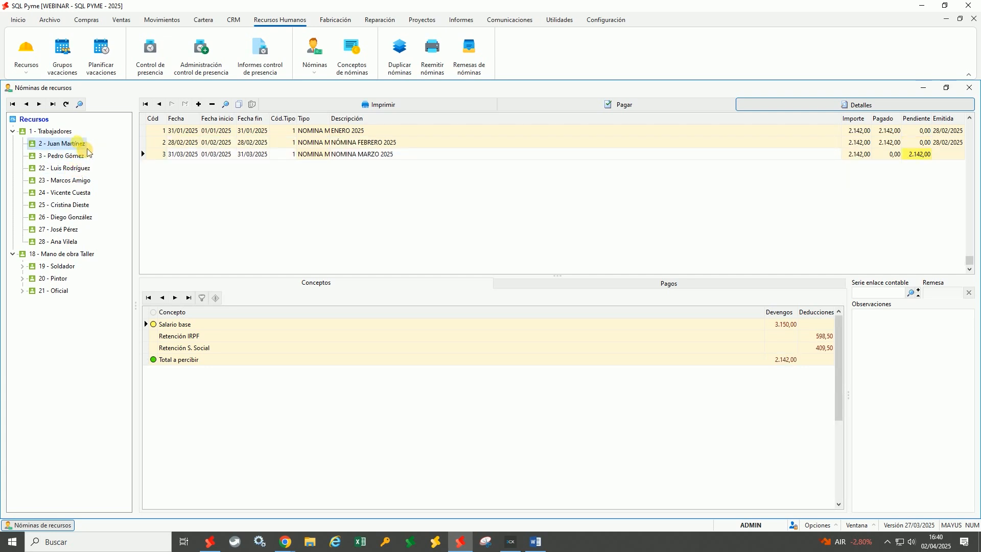
{"action": "left_click", "coordinate": [374, 263]}
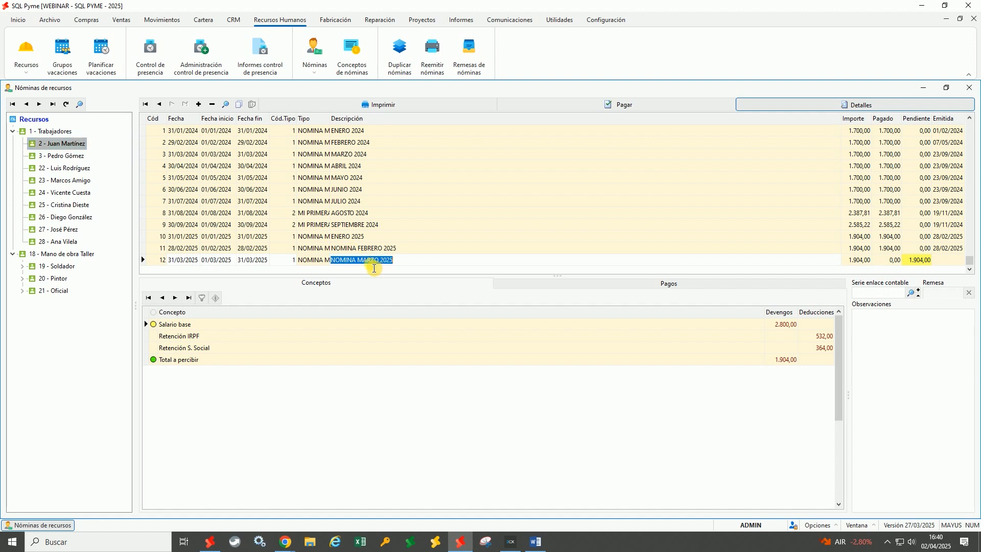
{"action": "key", "text": "alt"}
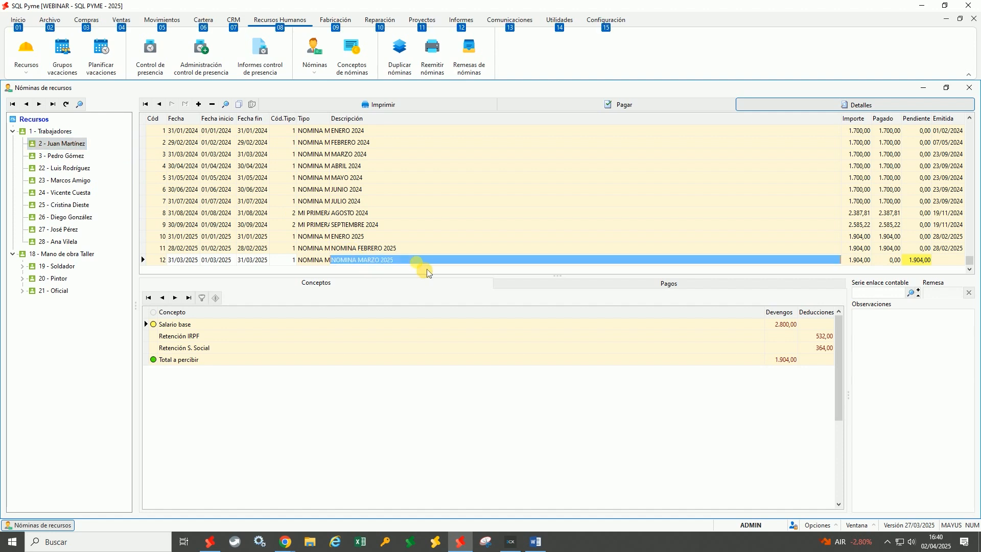
{"action": "key", "text": "alt"}
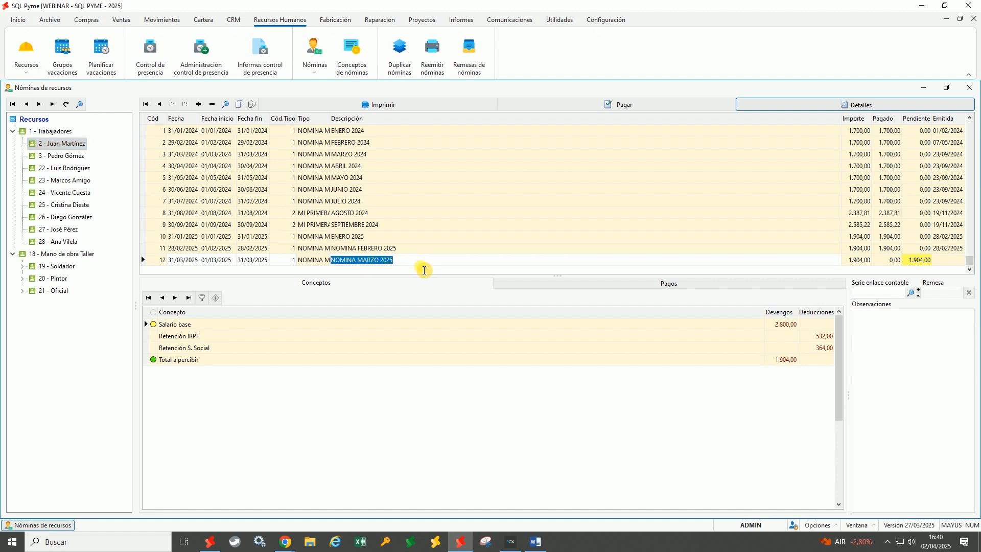
{"action": "left_click", "coordinate": [432, 51]}
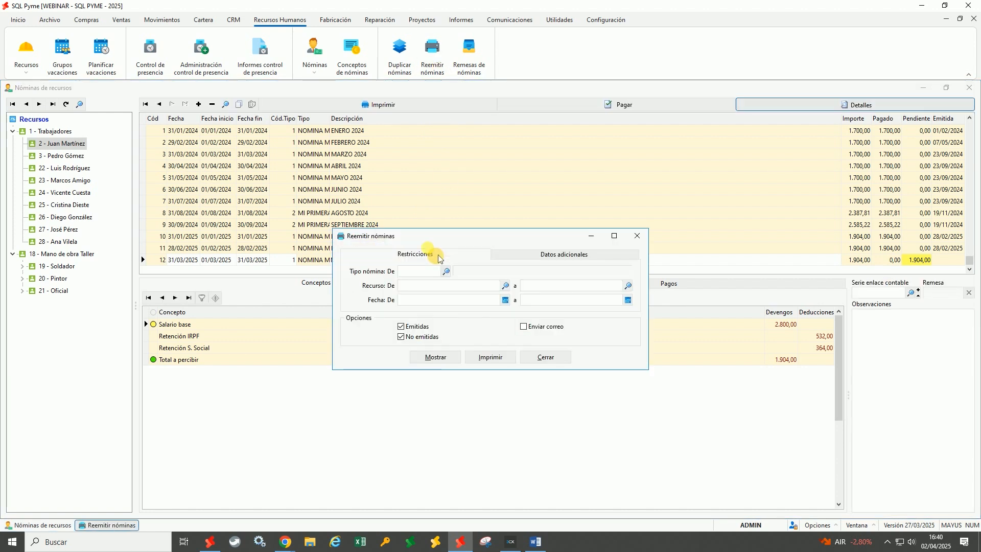
Set the reissue criteria to payslip type 1, dated 01/03/2025 to 31/03/2025
{"action": "left_click", "coordinate": [427, 271]}
{"action": "type", "text": "1"}
{"action": "key", "text": "Tab"}
{"action": "left_click", "coordinate": [426, 307]}
{"action": "type", "text": "0103"}
{"action": "key", "text": "Tab"}
{"action": "type", "text": "31/0"}
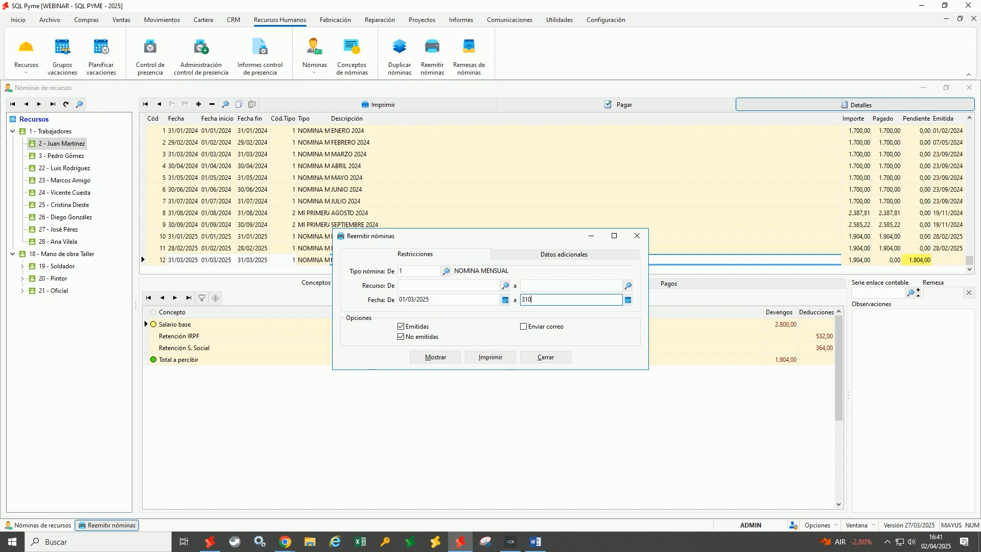
{"action": "type", "text": "3"}
{"action": "key", "text": "Tab"}
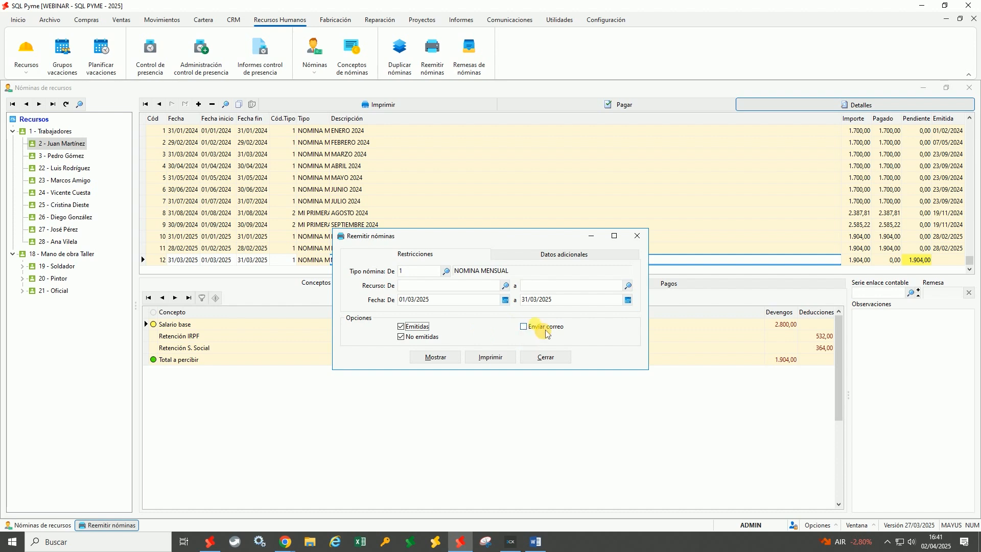
Preview the reissued March payslips, then close the preview and the reissue dialog
{"action": "left_click", "coordinate": [437, 357]}
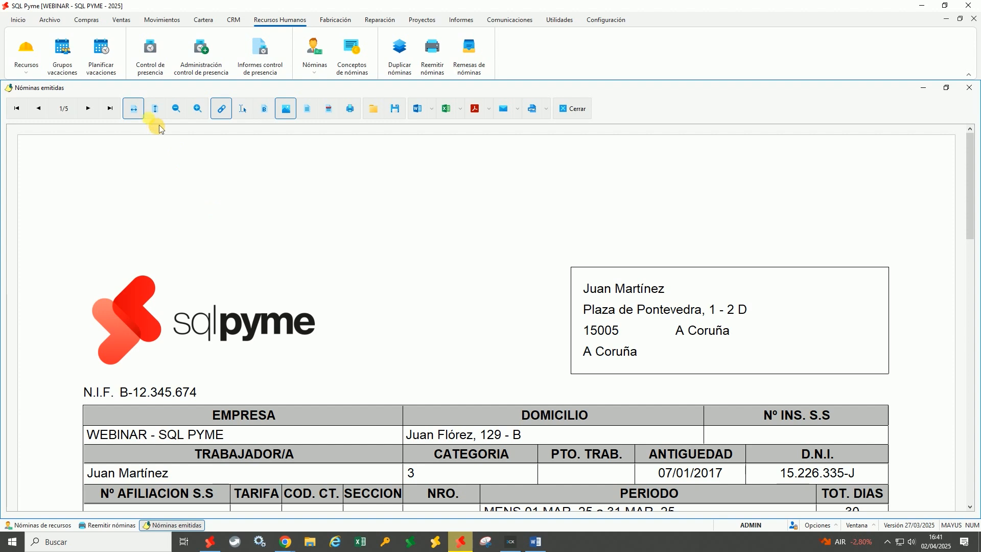
{"action": "left_click", "coordinate": [159, 115]}
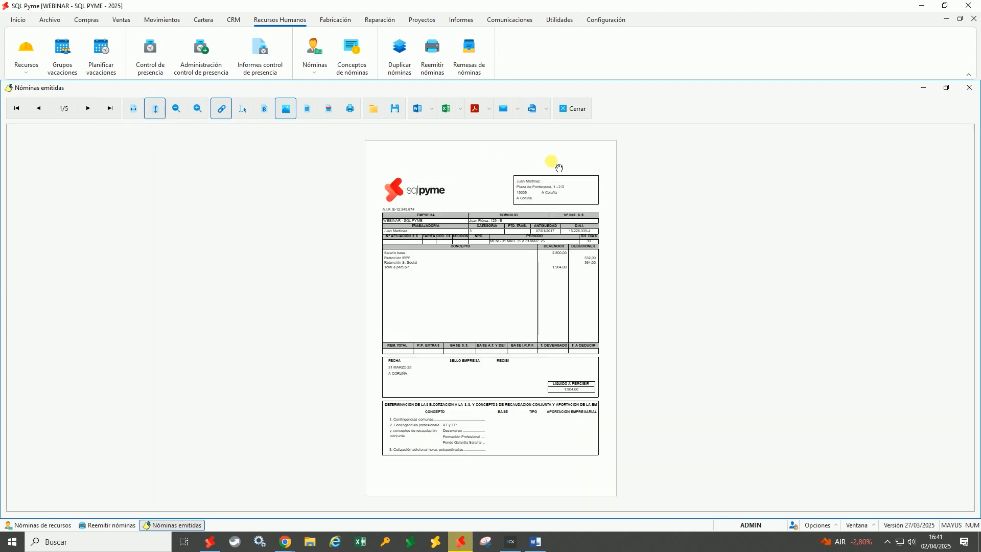
{"action": "left_click", "coordinate": [577, 109]}
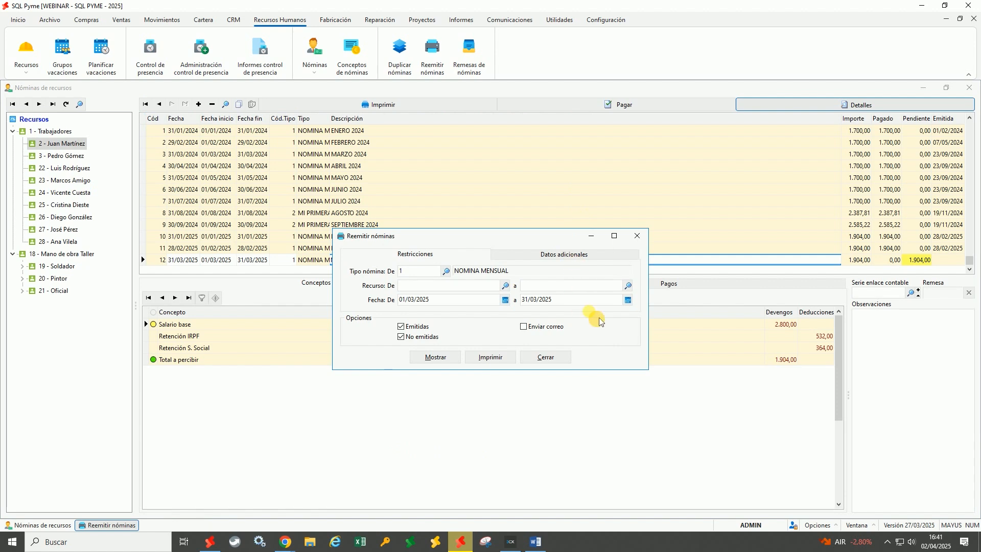
{"action": "left_click", "coordinate": [645, 240]}
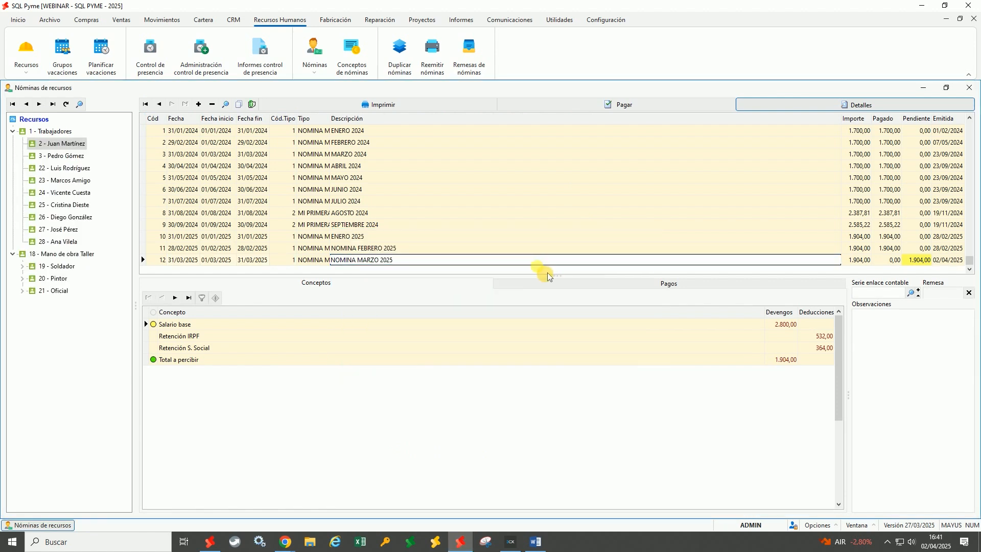
{"action": "left_click", "coordinate": [948, 260]}
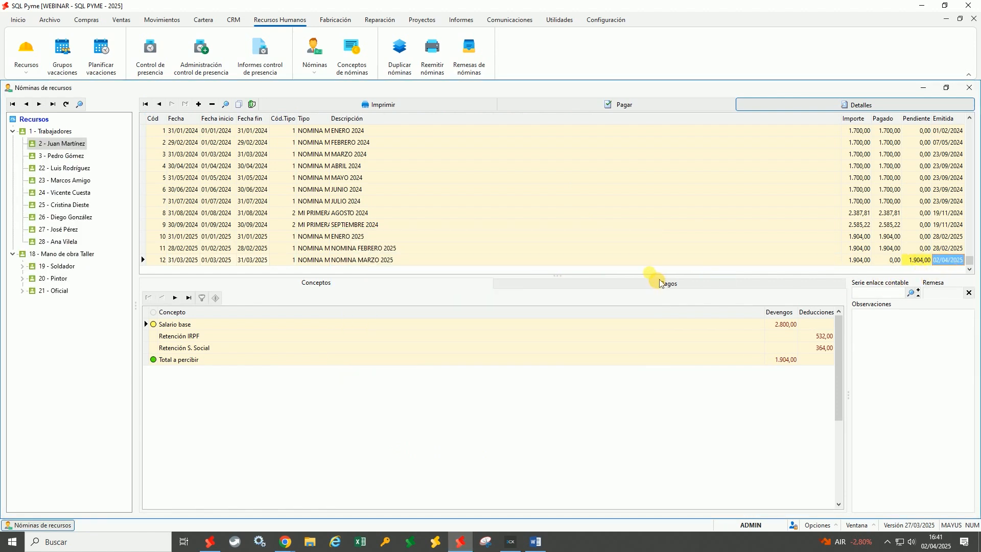
{"action": "left_click", "coordinate": [396, 261]}
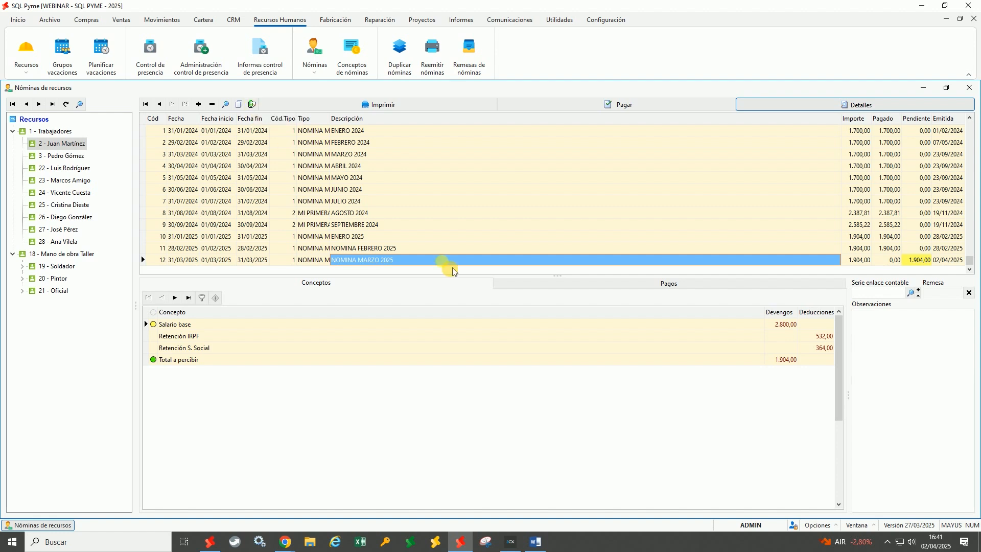
{"action": "left_click", "coordinate": [558, 285]}
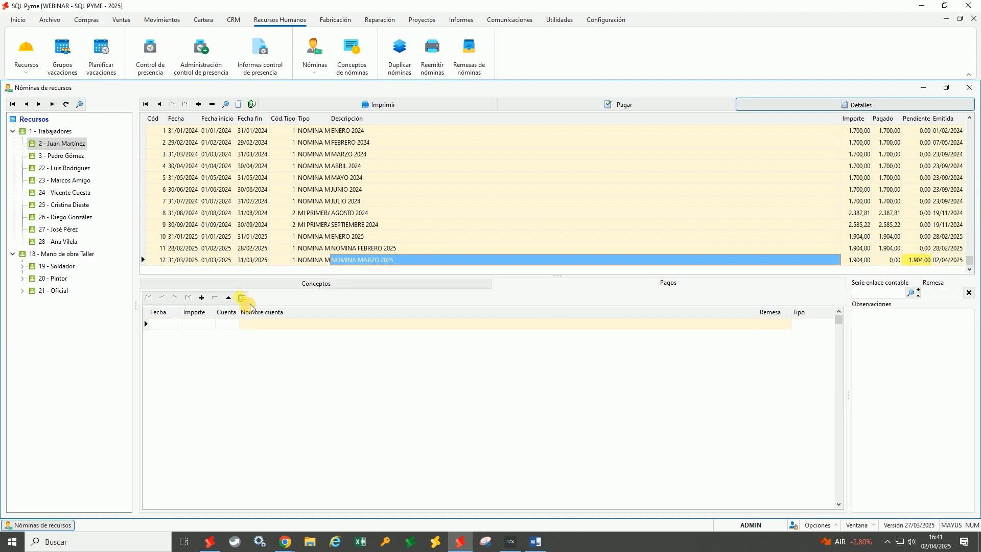
{"action": "left_click", "coordinate": [256, 285]}
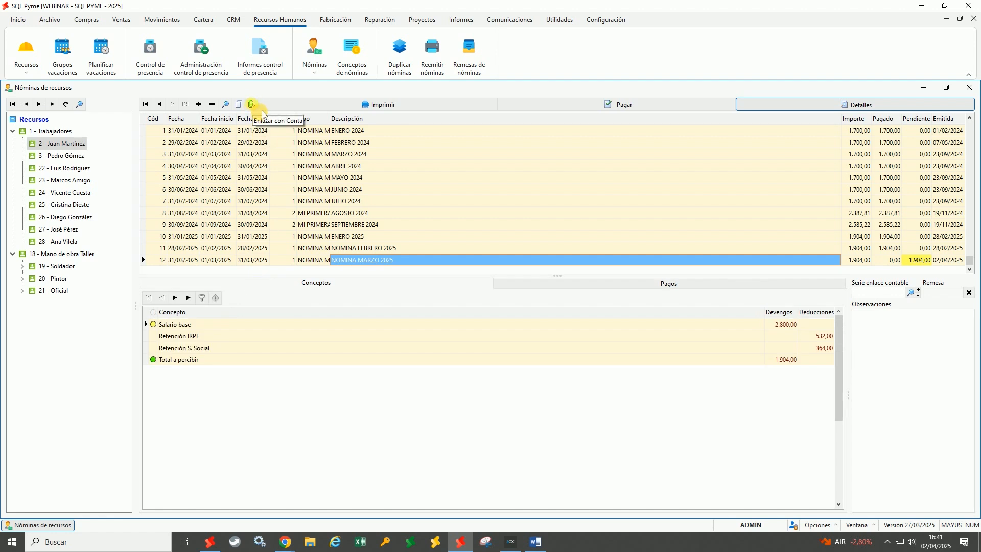
Set the accounting link from 01/01/2025 to cover payslips and payslip payments
{"action": "left_click", "coordinate": [559, 19]}
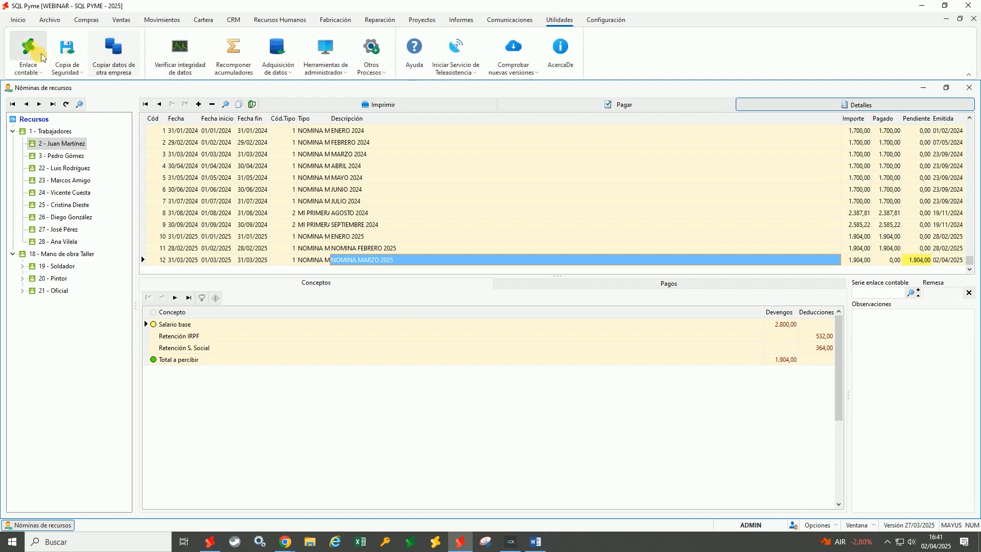
{"action": "left_click", "coordinate": [29, 48]}
{"action": "type", "text": "0101"}
{"action": "key", "text": "Tab"}
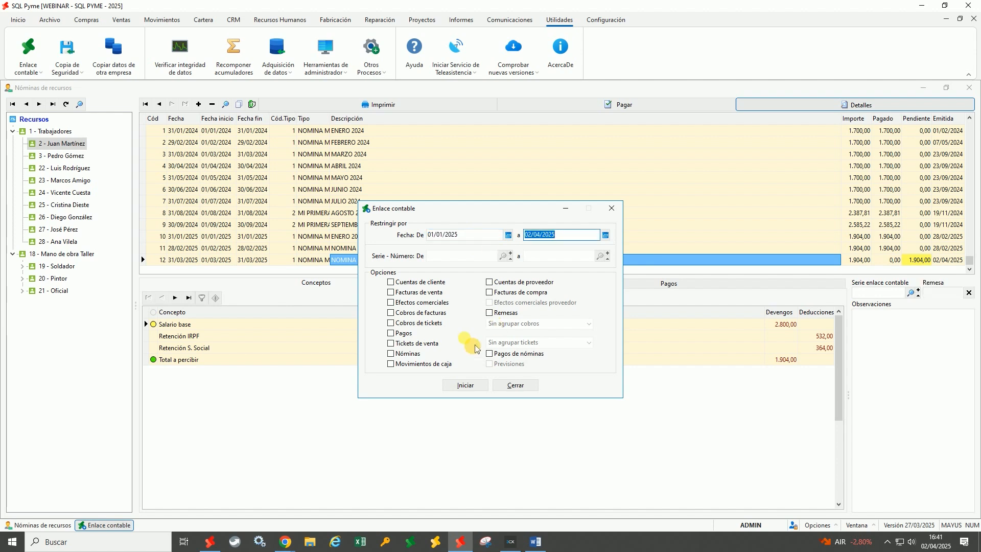
{"action": "left_click", "coordinate": [391, 354]}
{"action": "left_click", "coordinate": [499, 357]}
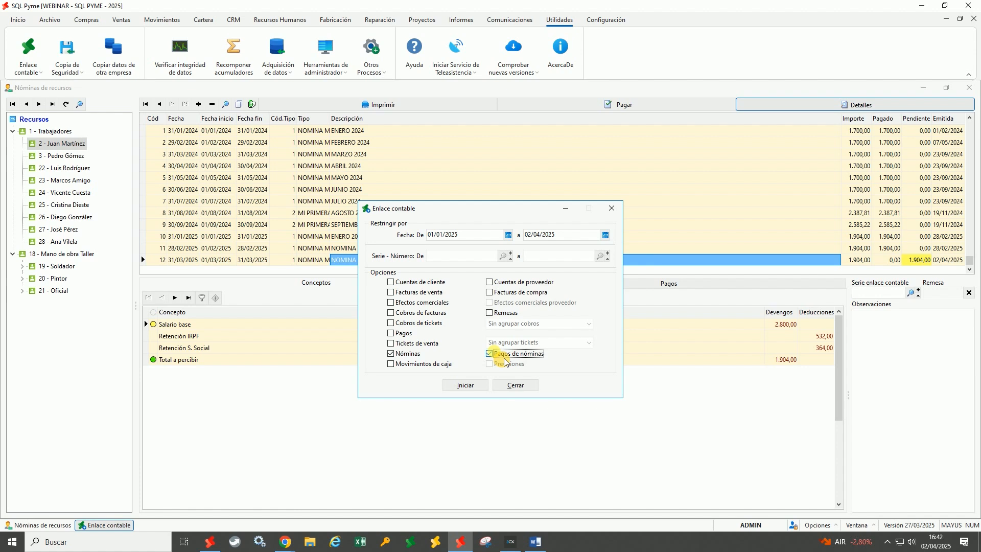
Generate the accounting entries and check the March payslip's journal entry 437
{"action": "left_click", "coordinate": [473, 391]}
{"action": "left_click", "coordinate": [509, 389]}
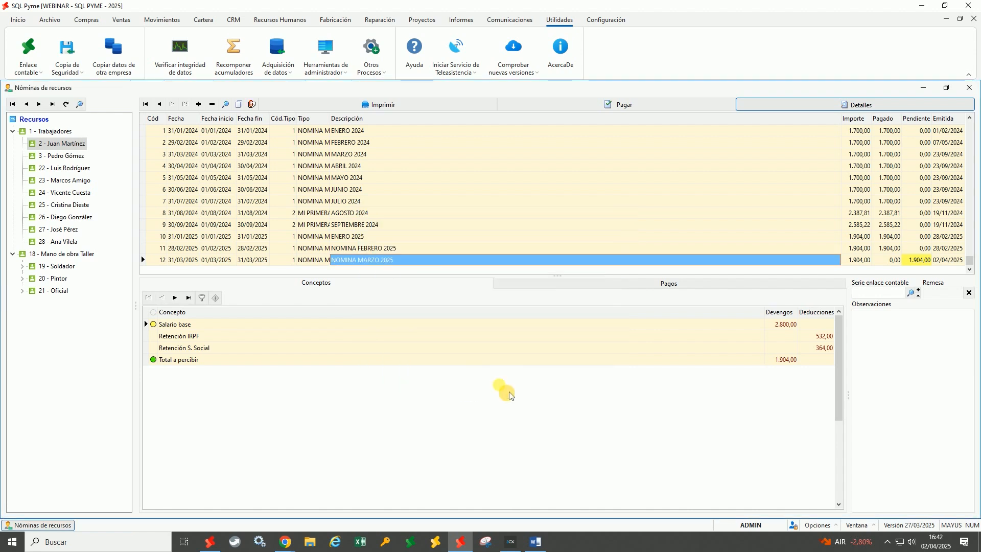
{"action": "right_click", "coordinate": [255, 105]}
{"action": "left_click", "coordinate": [282, 113]}
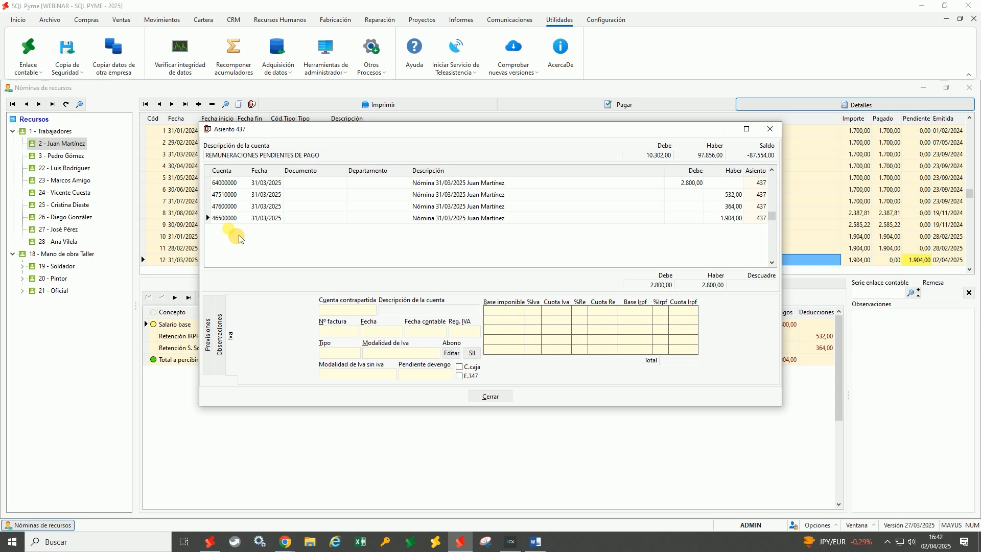
{"action": "left_click", "coordinate": [490, 393]}
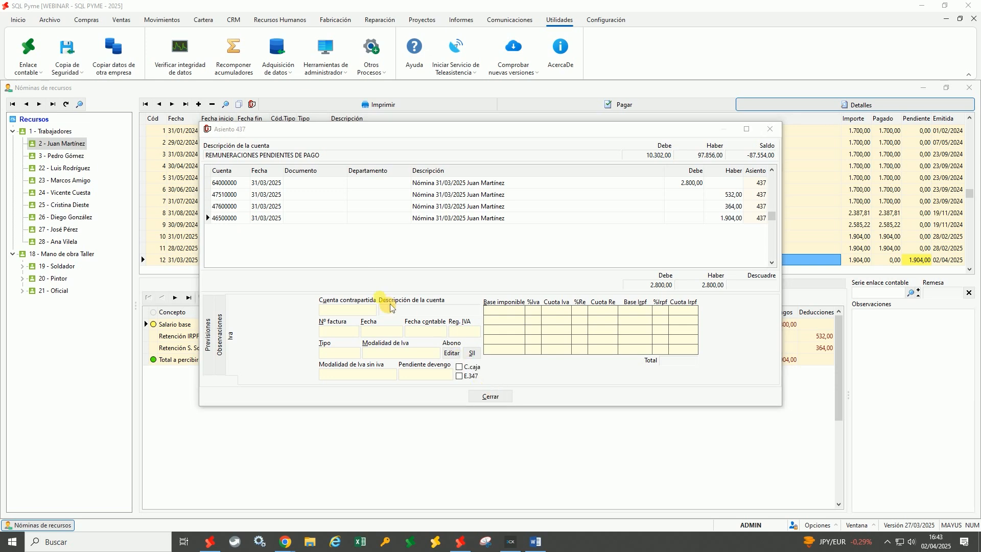
{"action": "left_click", "coordinate": [498, 396]}
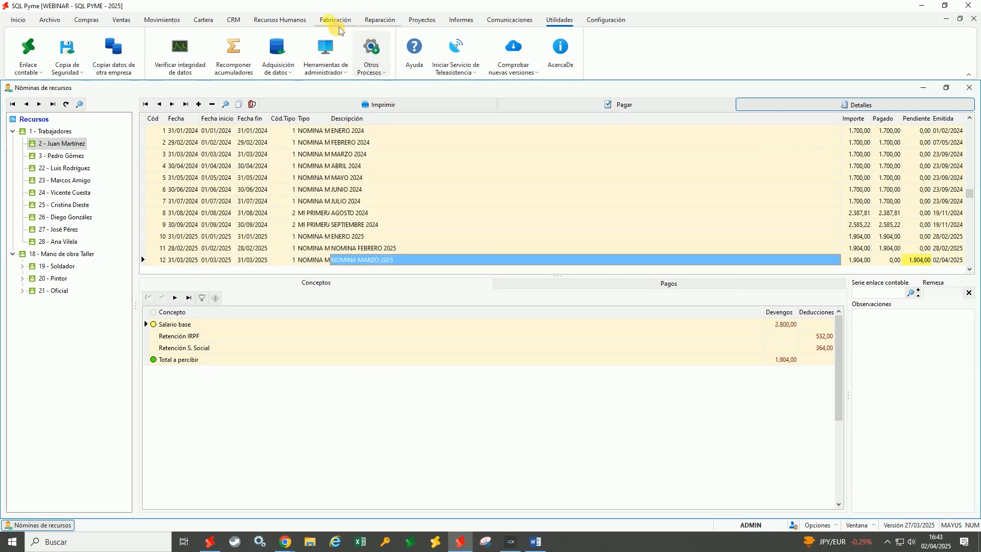
{"action": "left_click", "coordinate": [280, 20]}
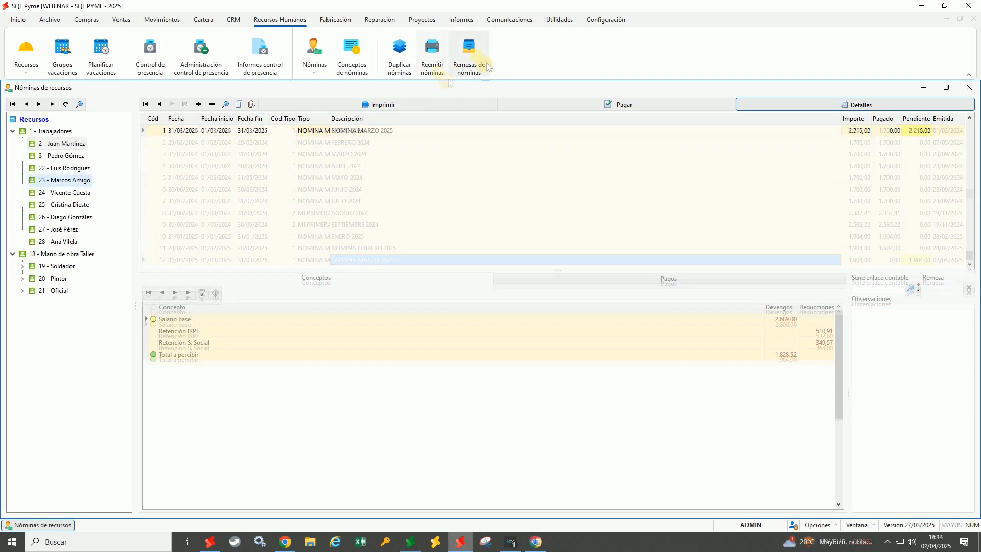
{"action": "left_click", "coordinate": [469, 56]}
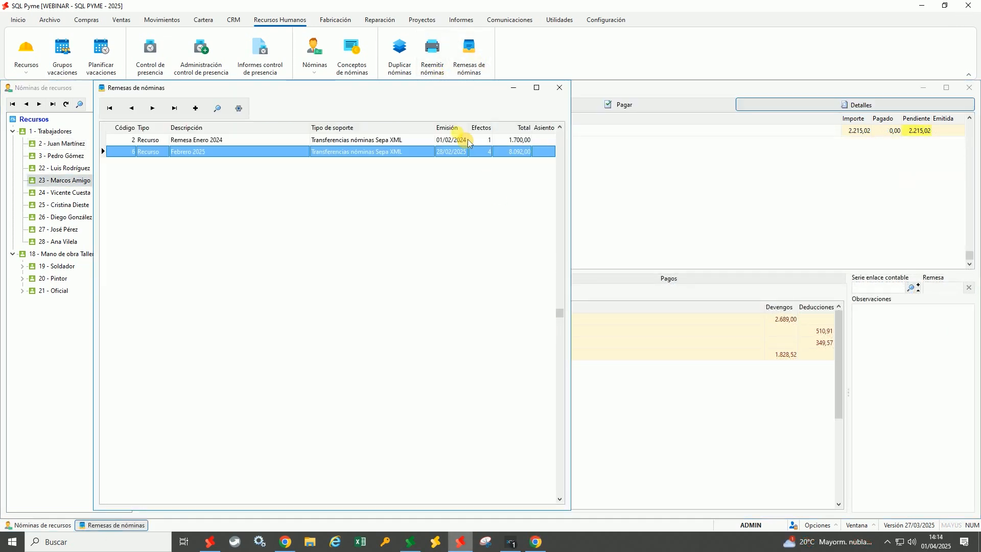
Create a new payroll remittance with the description 'Remesa marzo'
{"action": "left_click", "coordinate": [357, 128]}
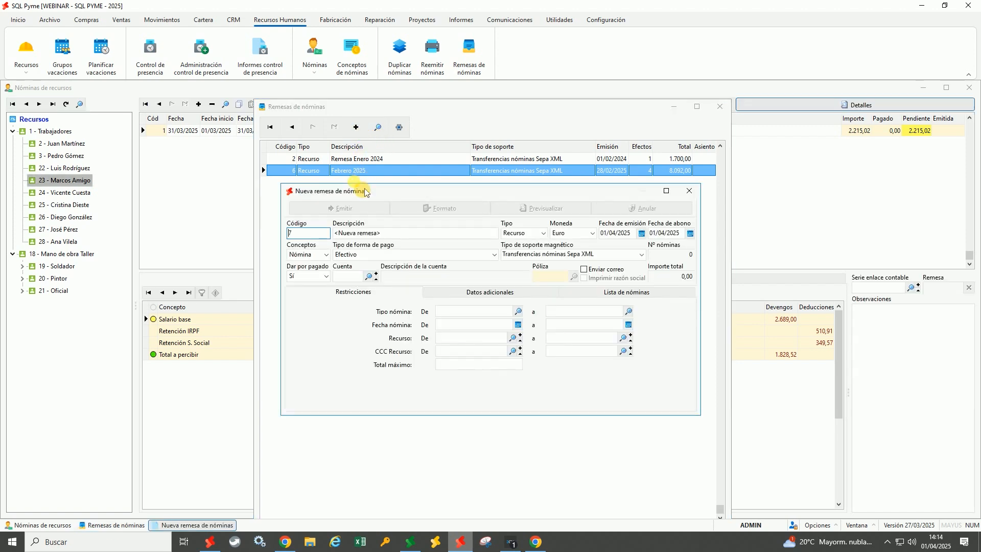
{"action": "left_click", "coordinate": [390, 238]}
{"action": "left_click_drag", "start_coordinate": [390, 239], "coordinate": [331, 240]}
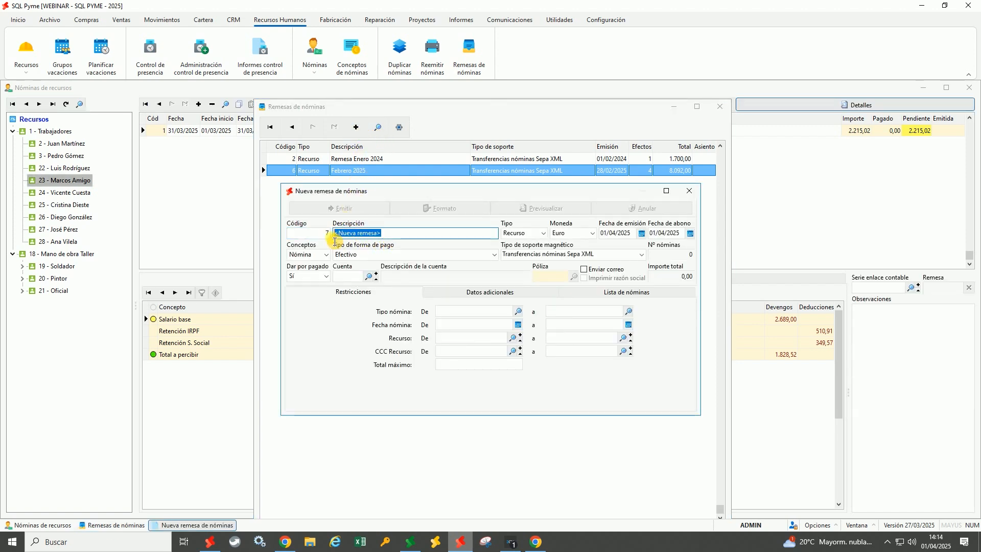
{"action": "type", "text": "E"}
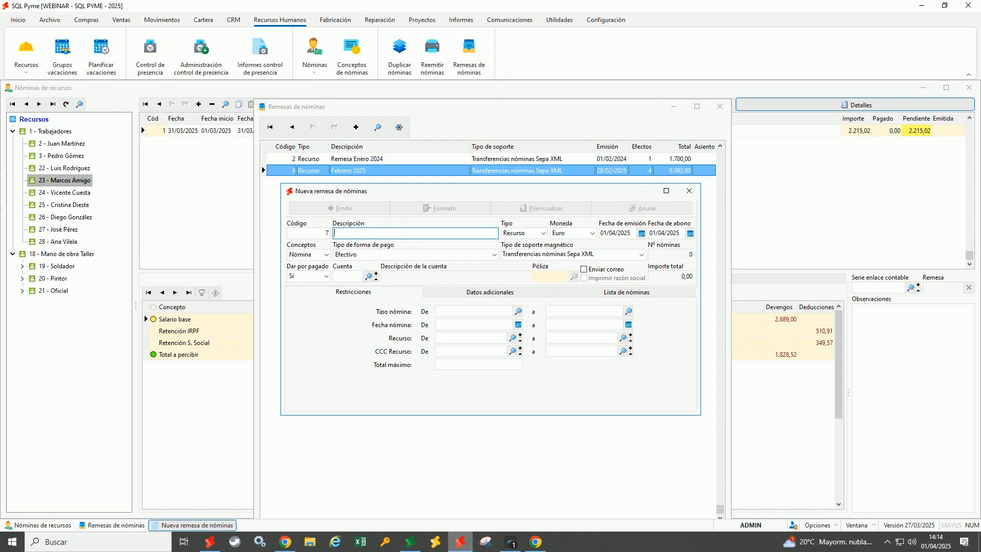
{"action": "type", "text": "emesa marzo"}
Review the two March payslips in the remittance and look up the paying account
{"action": "left_click", "coordinate": [575, 292]}
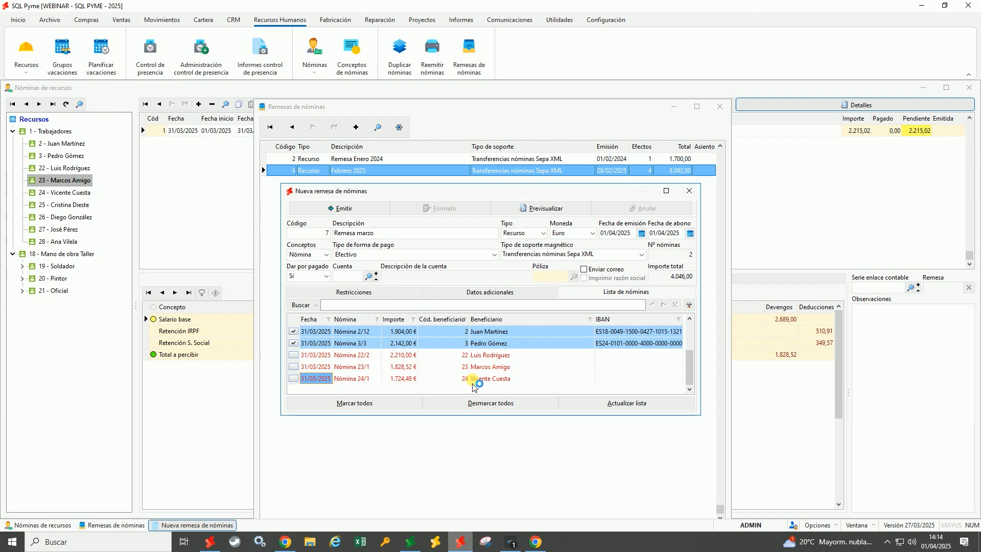
{"action": "left_click", "coordinate": [487, 381]}
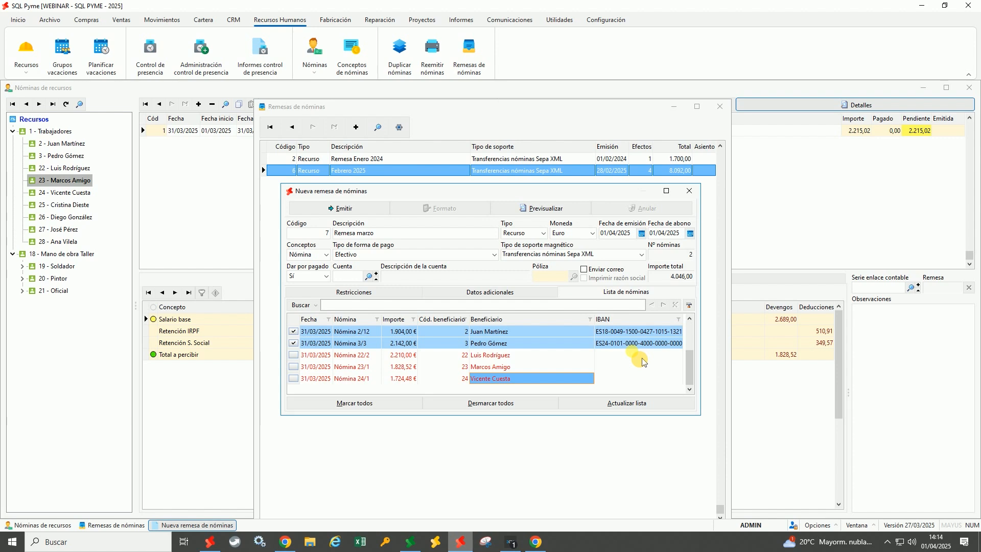
{"action": "left_click", "coordinate": [369, 277]}
Set account 2 Banco Santander as the remittance's paying account and review the dates
{"action": "left_click", "coordinate": [292, 226]}
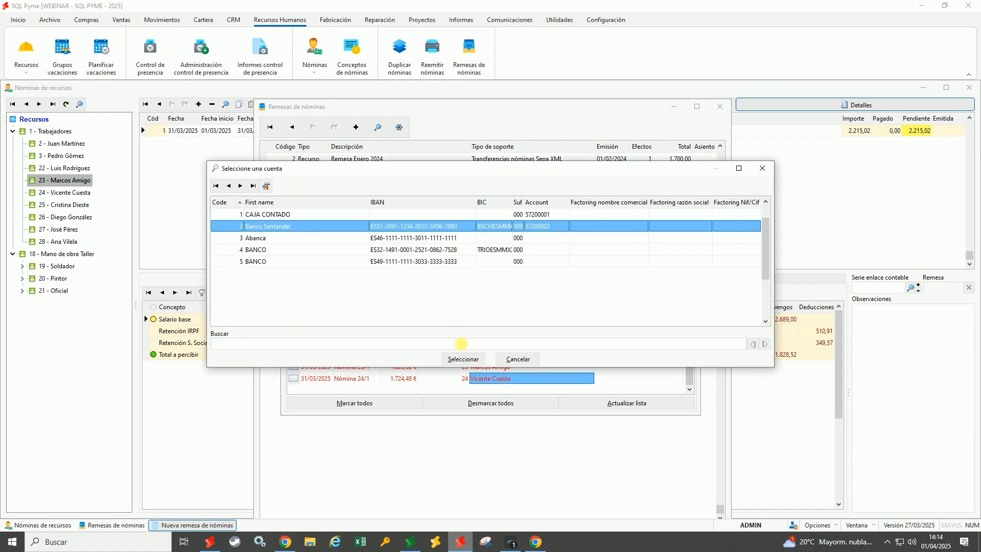
{"action": "left_click", "coordinate": [463, 360]}
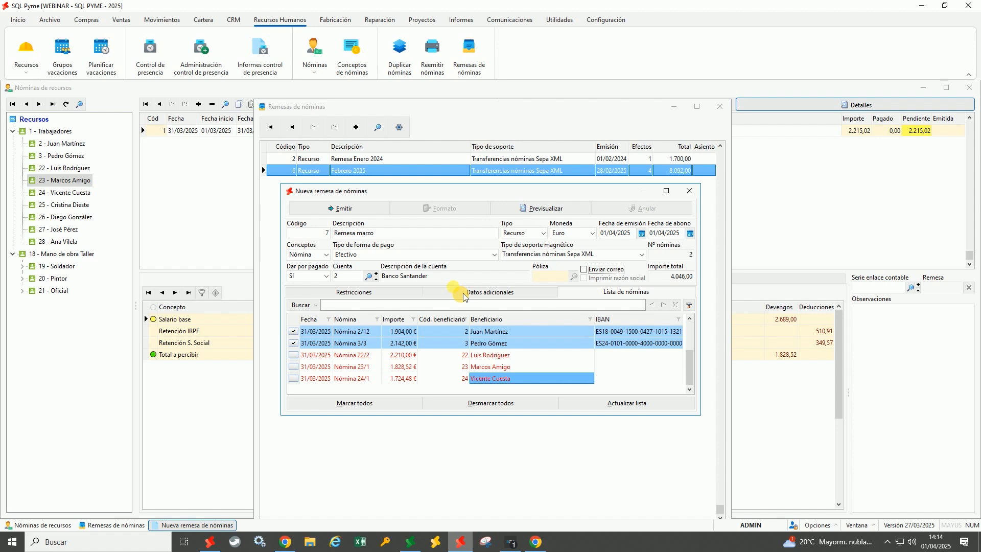
{"action": "left_click", "coordinate": [626, 234]}
{"action": "key", "text": "Tab"}
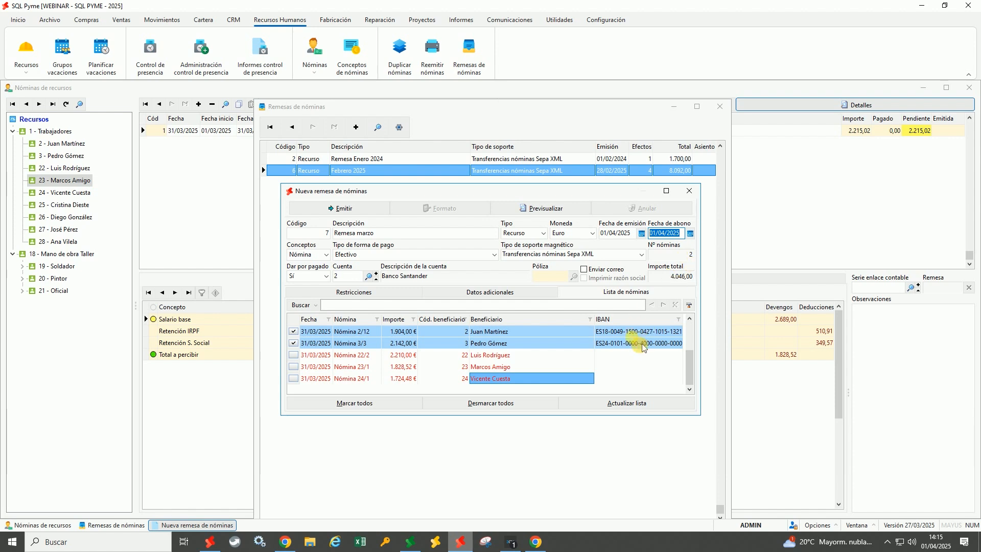
Issue remittance 7 without saving the XML file and review its 4.046,00 report
{"action": "left_click", "coordinate": [342, 210]}
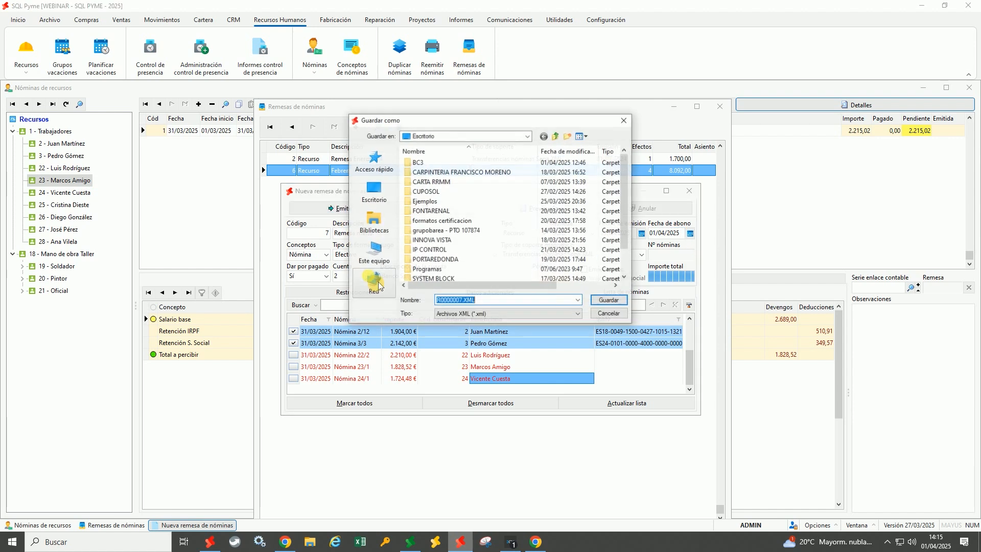
{"action": "left_click", "coordinate": [608, 313]}
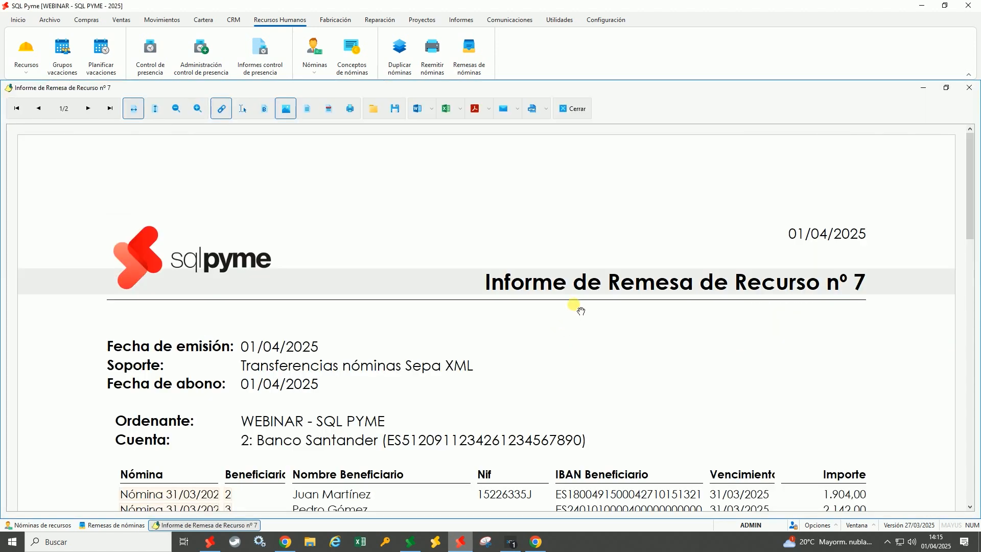
{"action": "scroll", "coordinate": [573, 307], "scroll_direction": "down", "scroll_amount": 3}
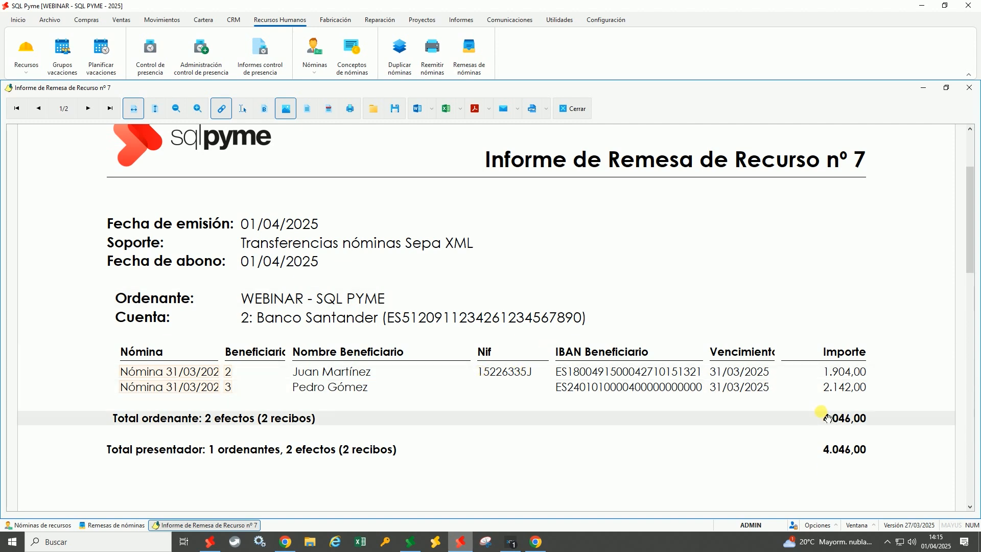
{"action": "left_click", "coordinate": [588, 120]}
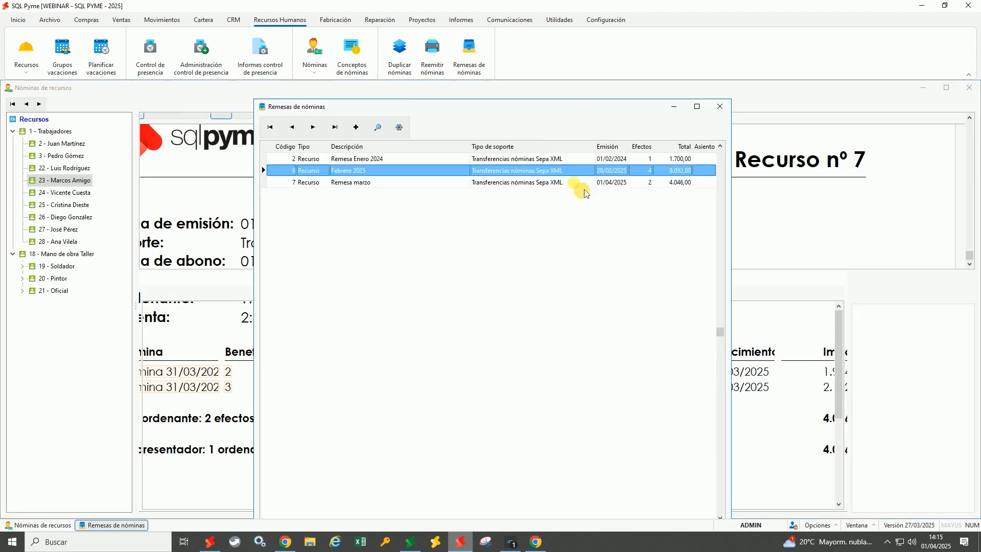
Close the remittance list and confirm employee 2's March payslip shows 0,00 pending
{"action": "left_click", "coordinate": [720, 107]}
{"action": "left_click", "coordinate": [76, 146]}
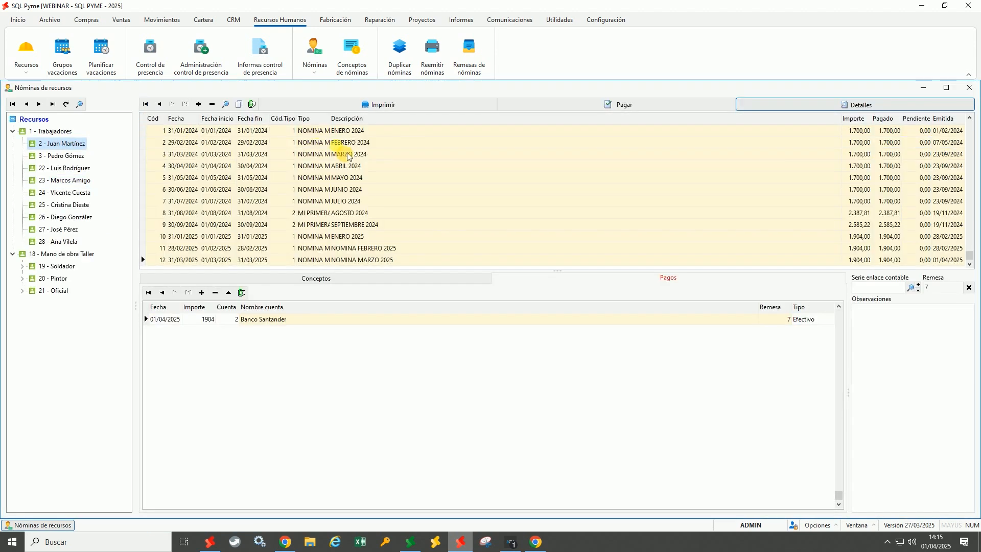
{"action": "left_click", "coordinate": [407, 259]}
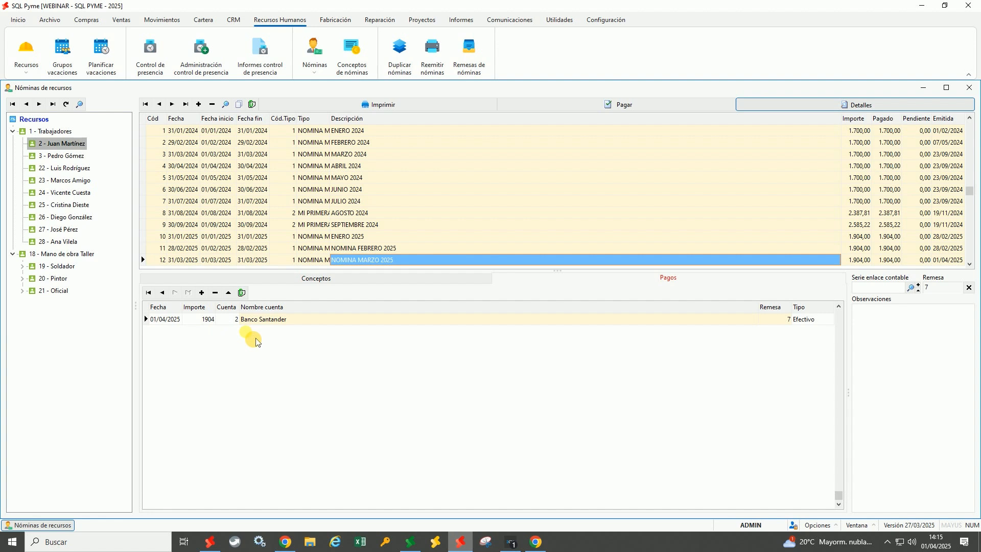
{"action": "left_click", "coordinate": [916, 260]}
{"action": "left_click", "coordinate": [947, 263]}
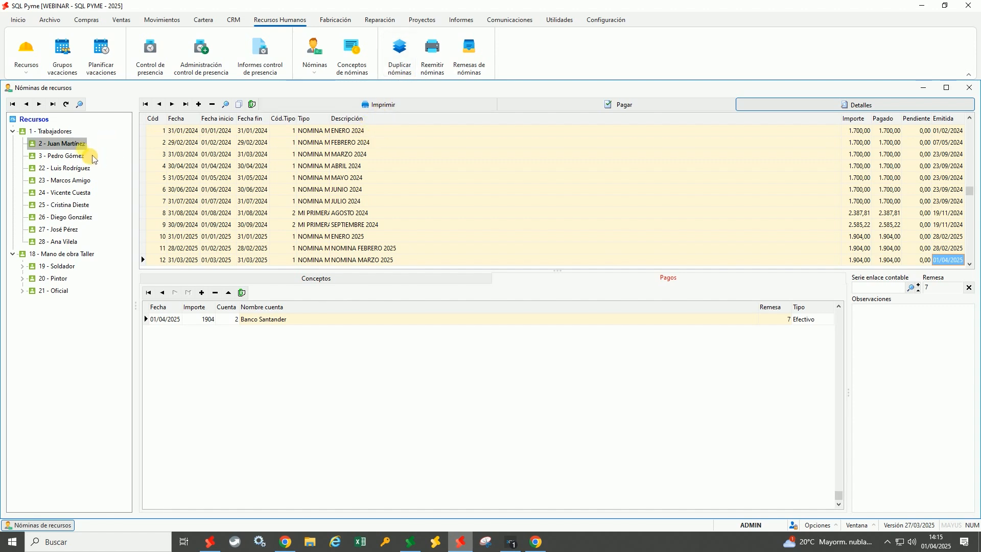
{"action": "left_click", "coordinate": [347, 131]}
{"action": "left_click", "coordinate": [351, 177]}
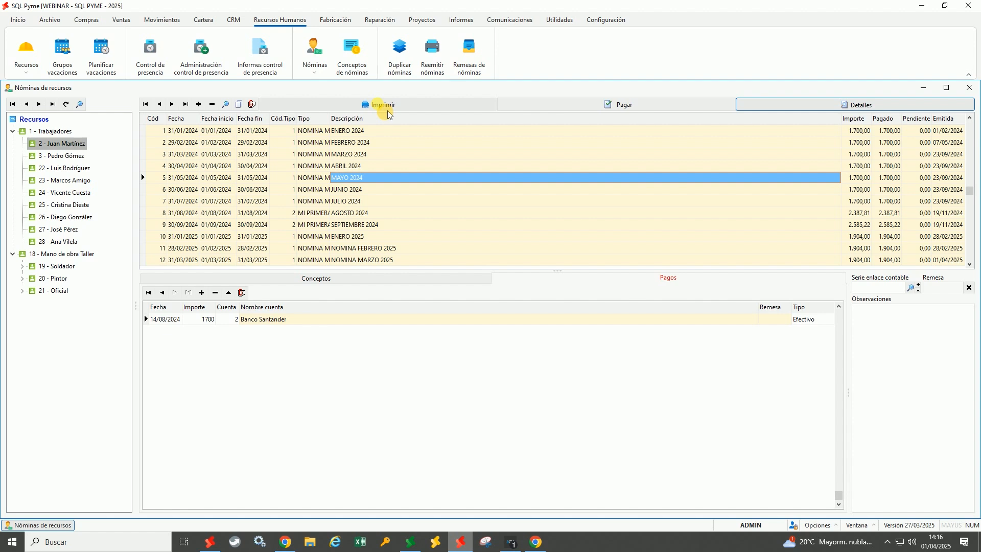
{"action": "left_click", "coordinate": [432, 56]}
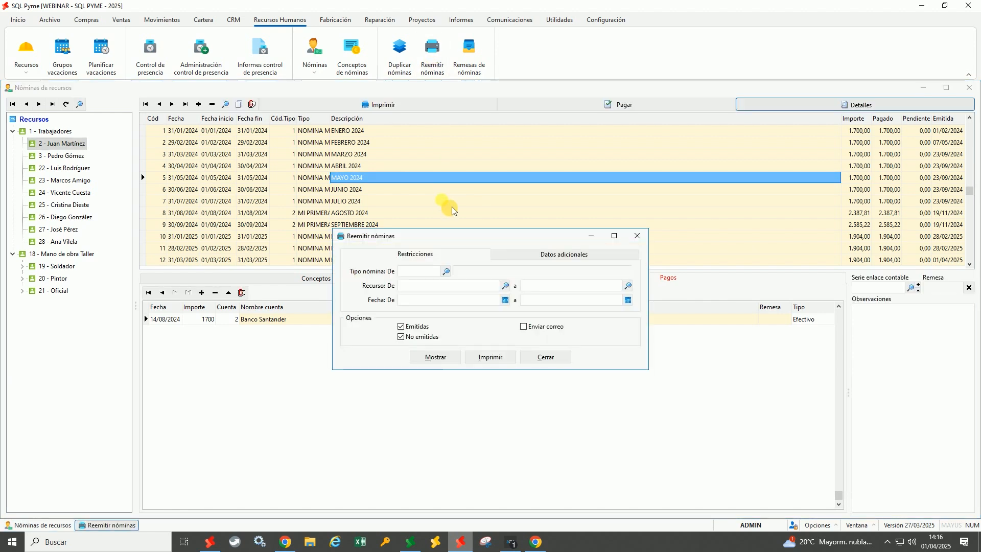
{"action": "double_click", "coordinate": [420, 273]}
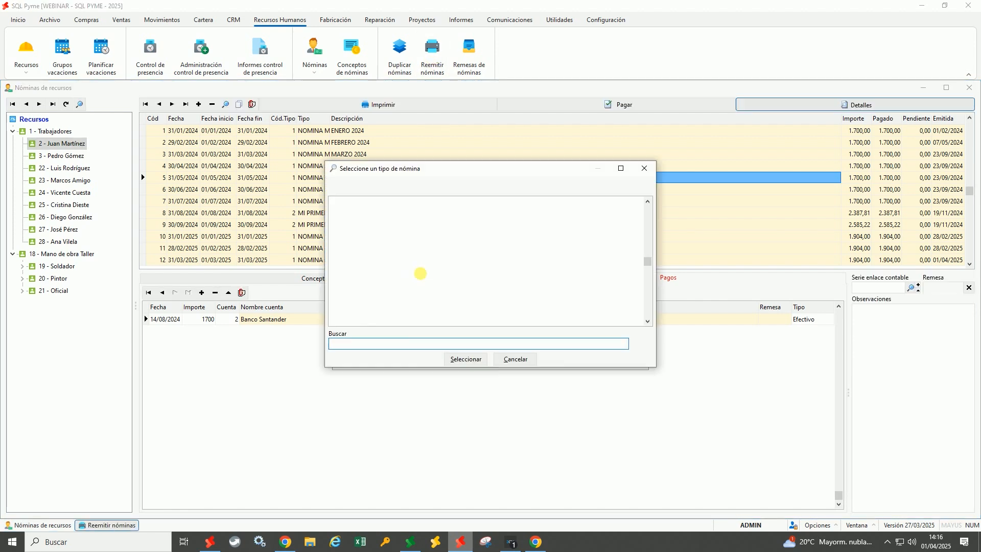
{"action": "key", "text": "Return"}
{"action": "left_click", "coordinate": [421, 290]}
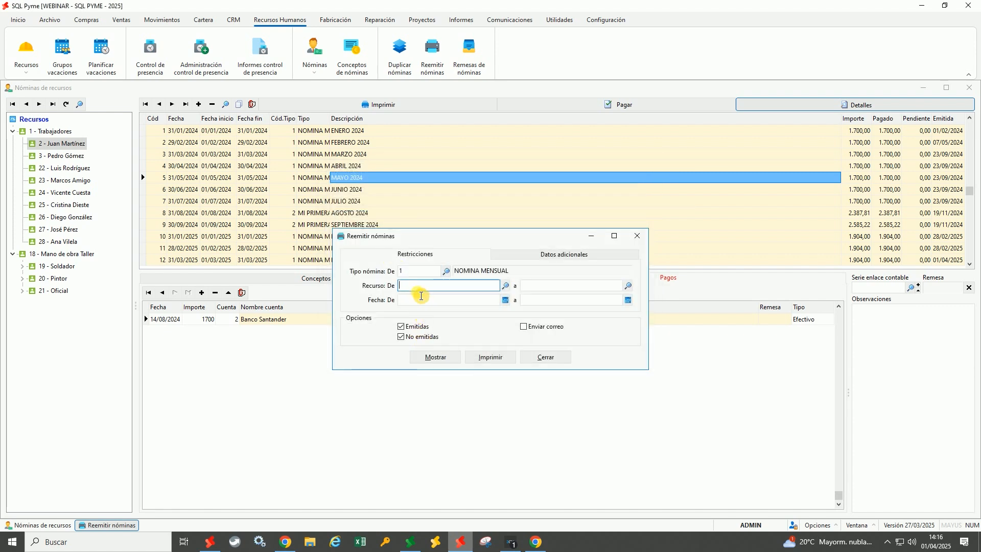
{"action": "left_click", "coordinate": [562, 289]}
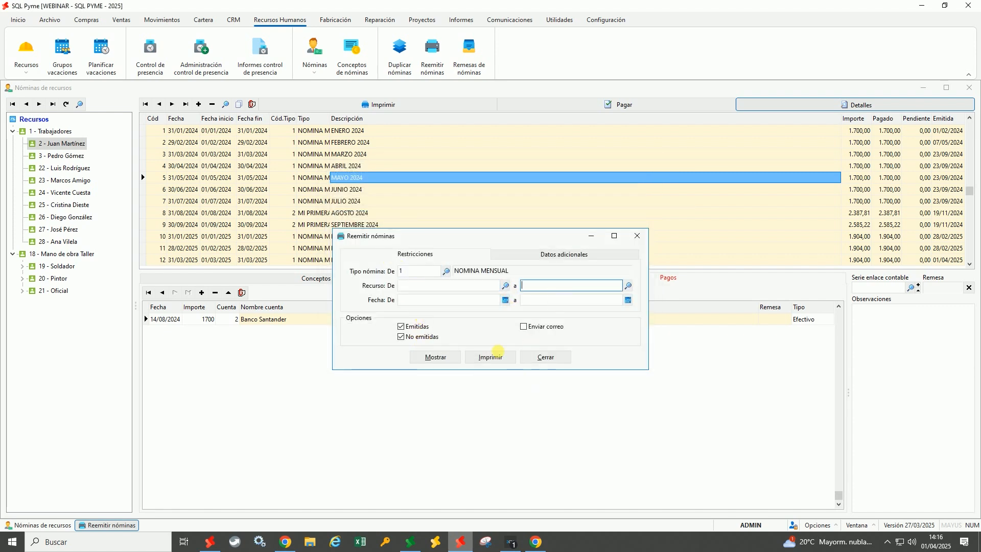
{"action": "left_click", "coordinate": [449, 300]}
{"action": "left_click", "coordinate": [544, 300]}
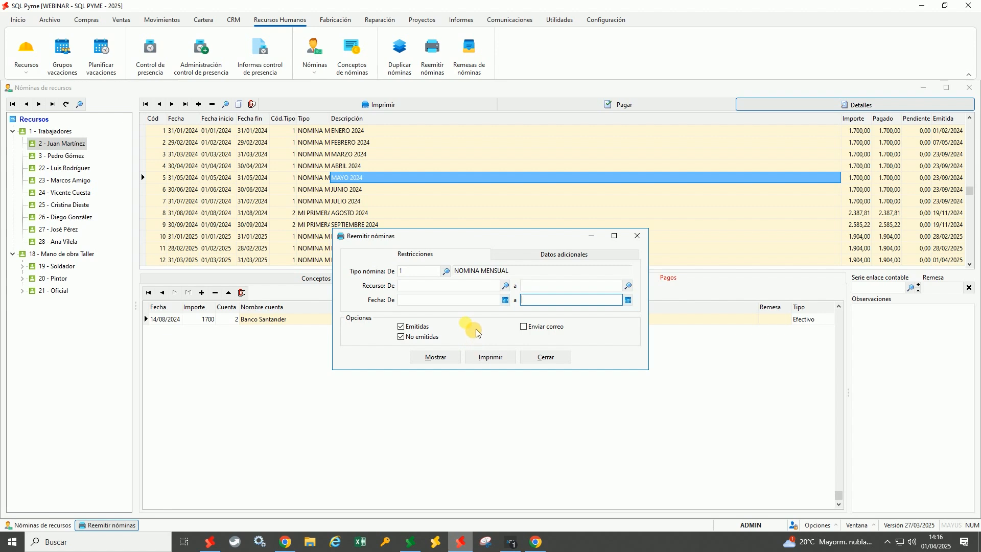
{"action": "left_click", "coordinate": [415, 301]}
{"action": "type", "text": "0103"}
{"action": "key", "text": "Tab"}
{"action": "type", "text": "31/03"}
{"action": "key", "text": "Tab"}
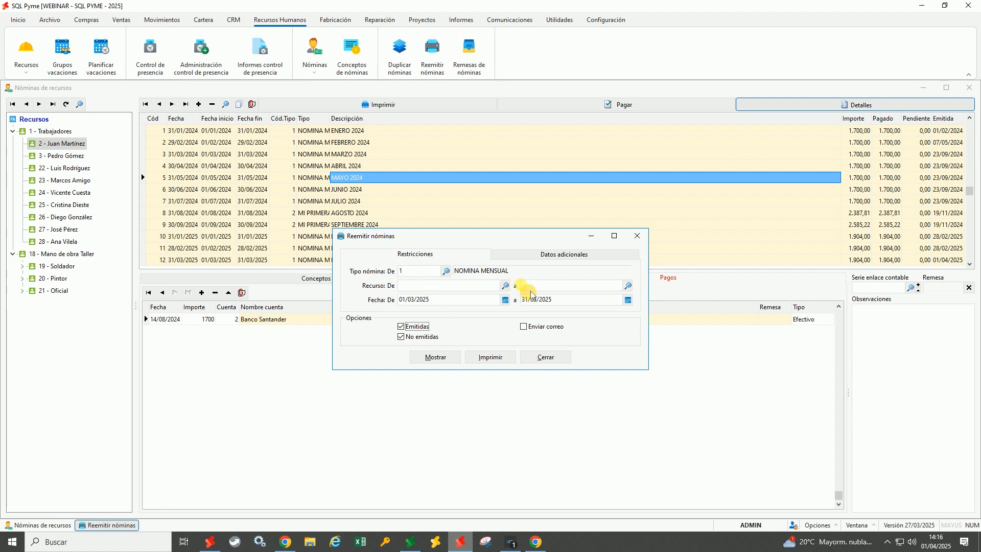
{"action": "left_click", "coordinate": [524, 328]}
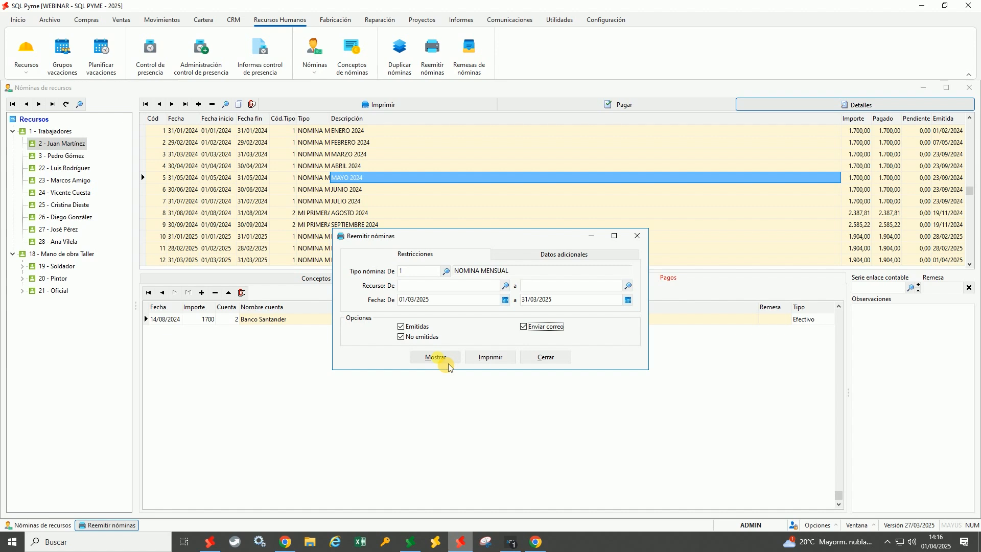
{"action": "left_click", "coordinate": [566, 356]}
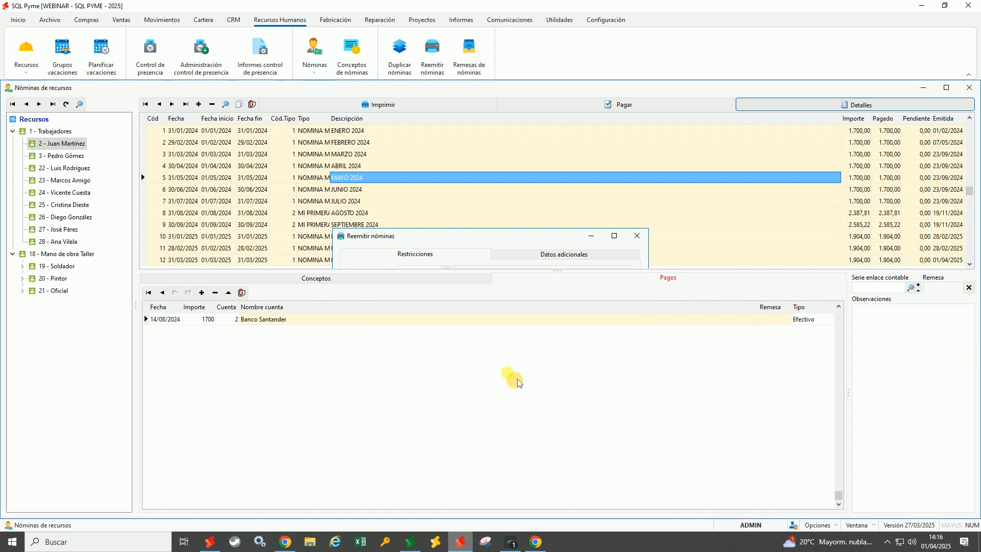
Set payslip duplication to payroll type 1 for resources 2 through 2
{"action": "left_click", "coordinate": [413, 70]}
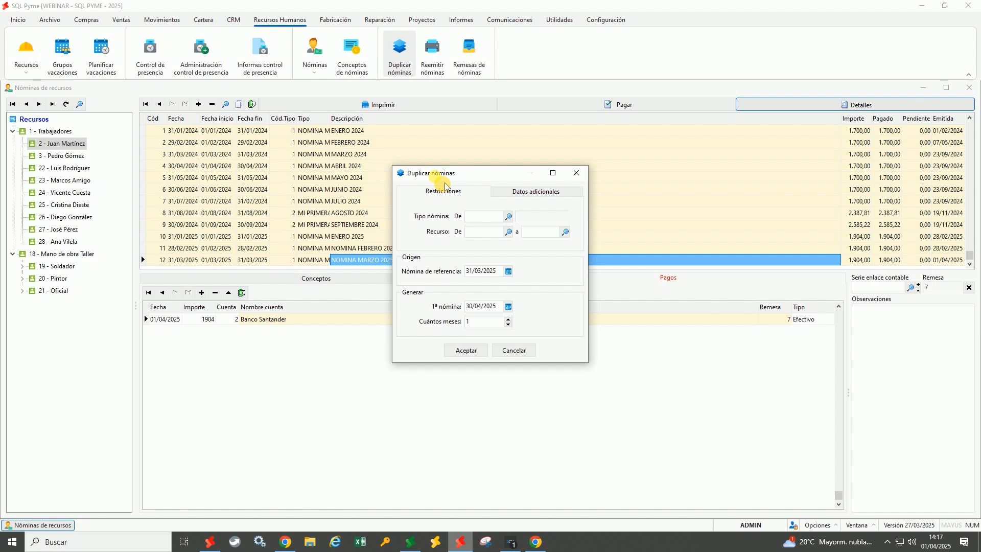
{"action": "left_click", "coordinate": [483, 217]}
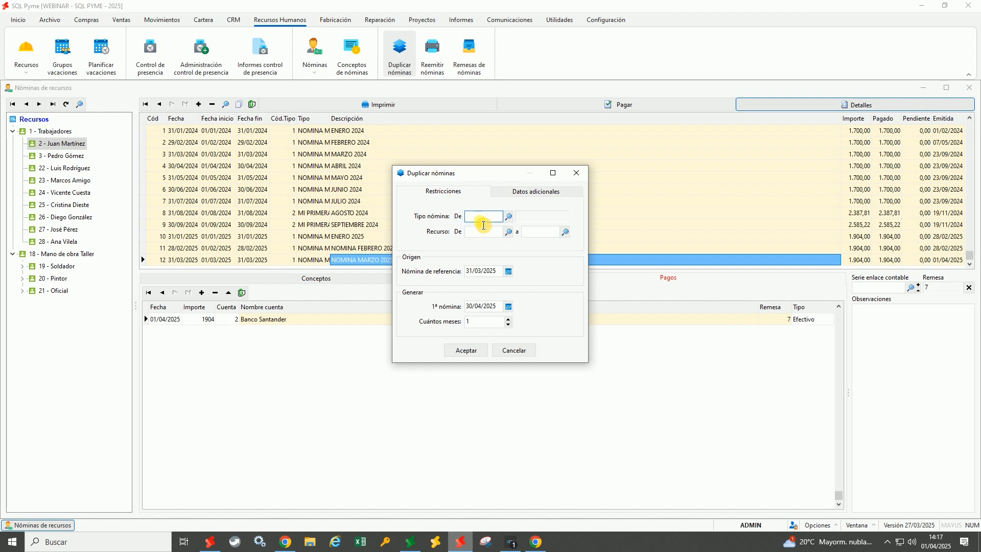
{"action": "double_click", "coordinate": [483, 220]}
{"action": "double_click", "coordinate": [397, 214]}
{"action": "left_click", "coordinate": [486, 236]}
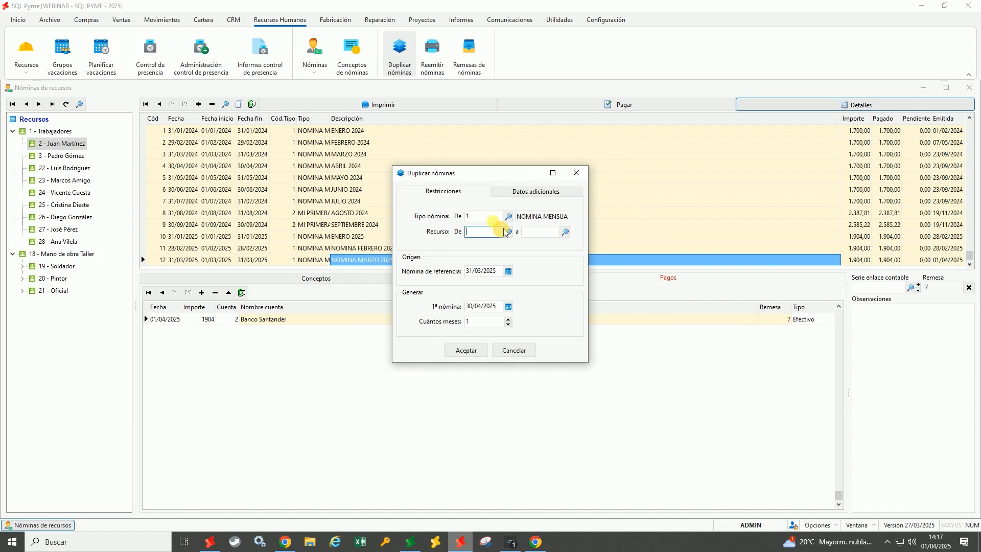
{"action": "type", "text": "2"}
{"action": "key", "text": "Tab"}
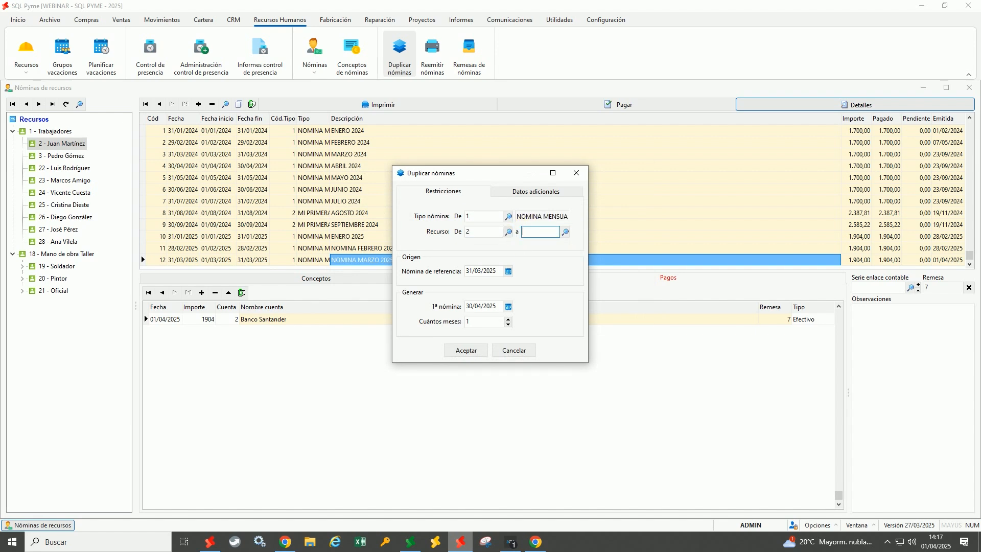
{"action": "type", "text": "2"}
{"action": "key", "text": "Tab"}
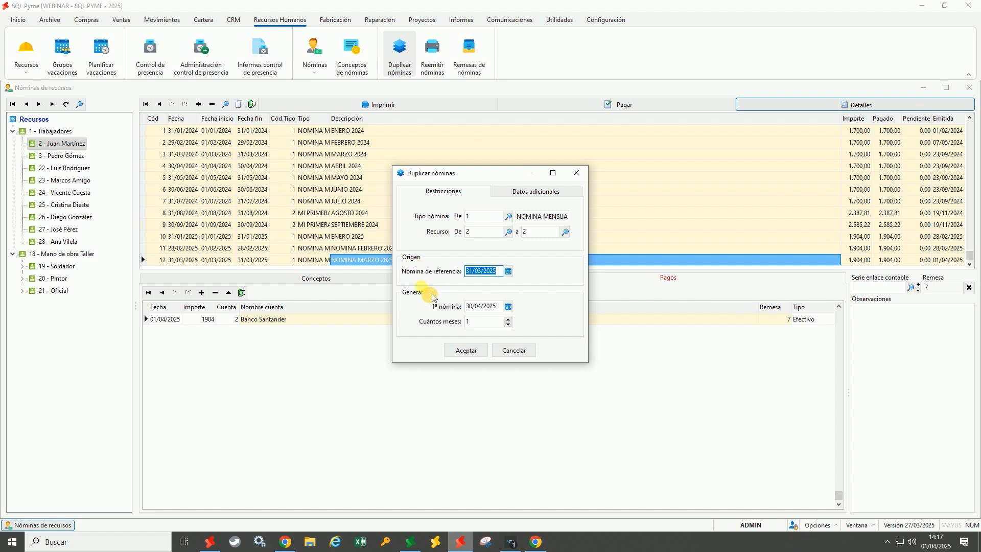
Duplicate the 31/03/2025 payslip for one month starting 30/04/2025
{"action": "left_click", "coordinate": [500, 309]}
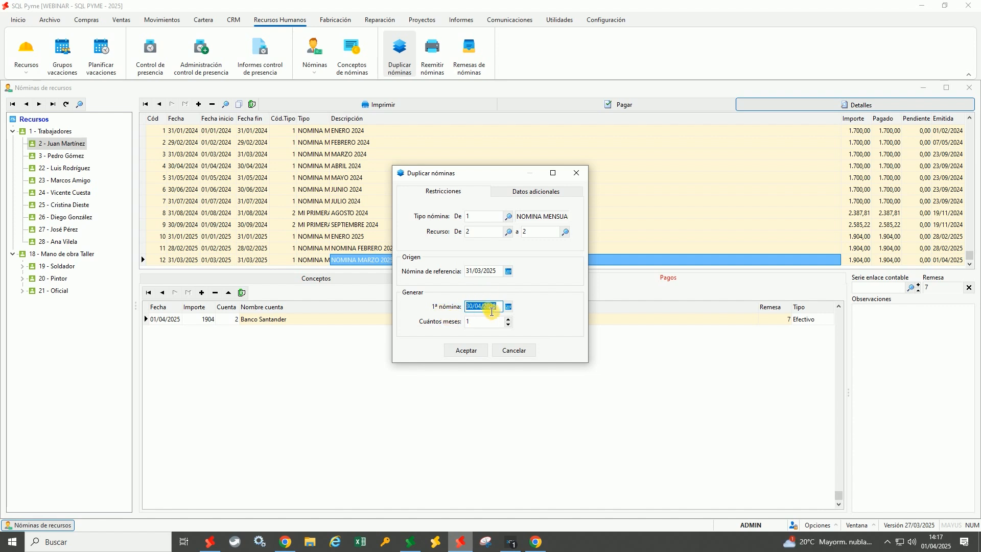
{"action": "left_click", "coordinate": [475, 323]}
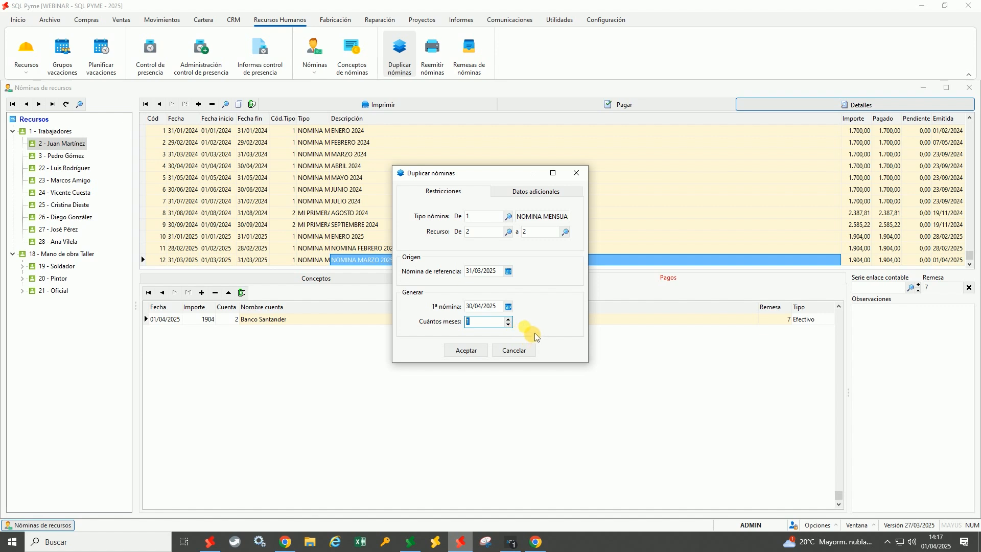
{"action": "left_click", "coordinate": [475, 360]}
{"action": "left_click", "coordinate": [491, 342]}
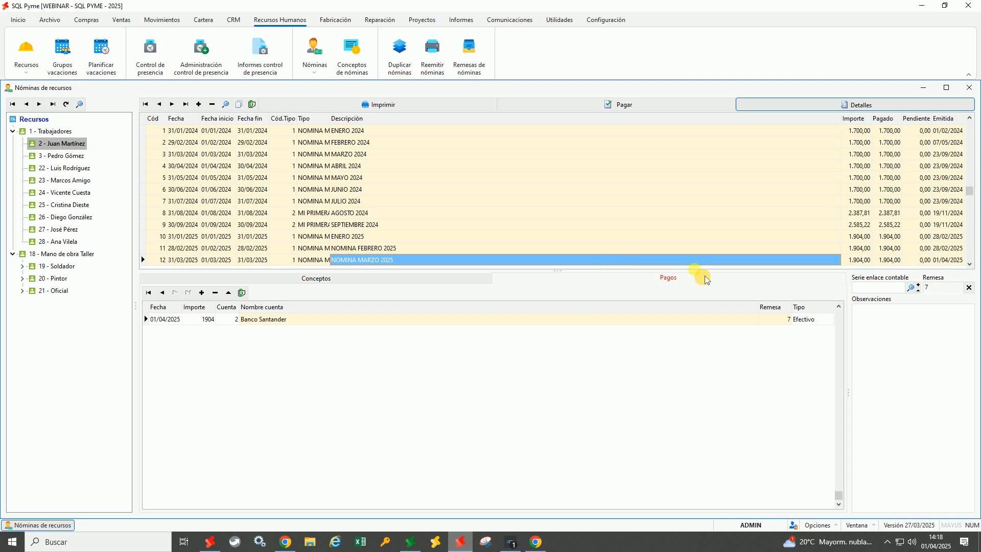
Check the new April 2025 payslip for 1.904,00 and close the payroll window
{"action": "left_click", "coordinate": [970, 264]}
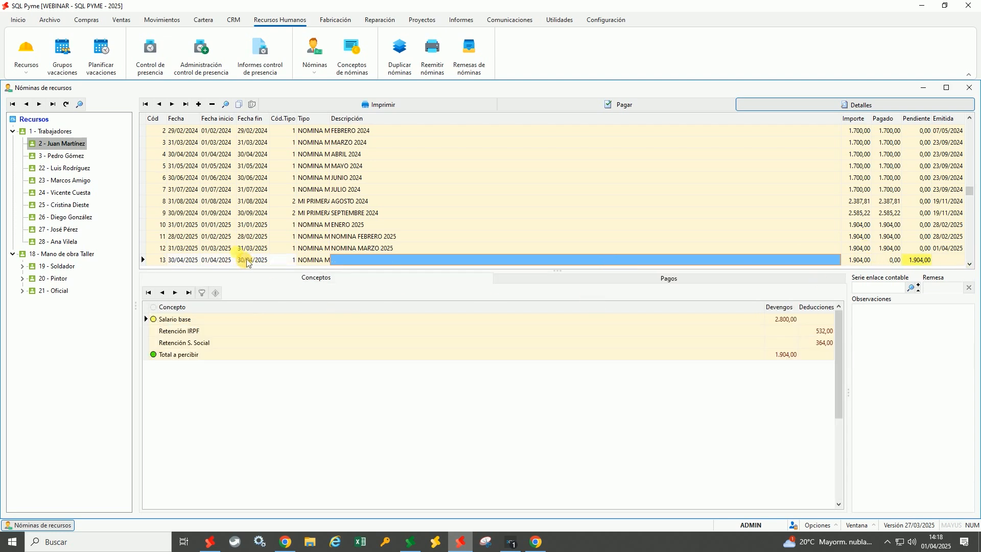
{"action": "left_click", "coordinate": [215, 262]}
{"action": "left_click", "coordinate": [254, 262]}
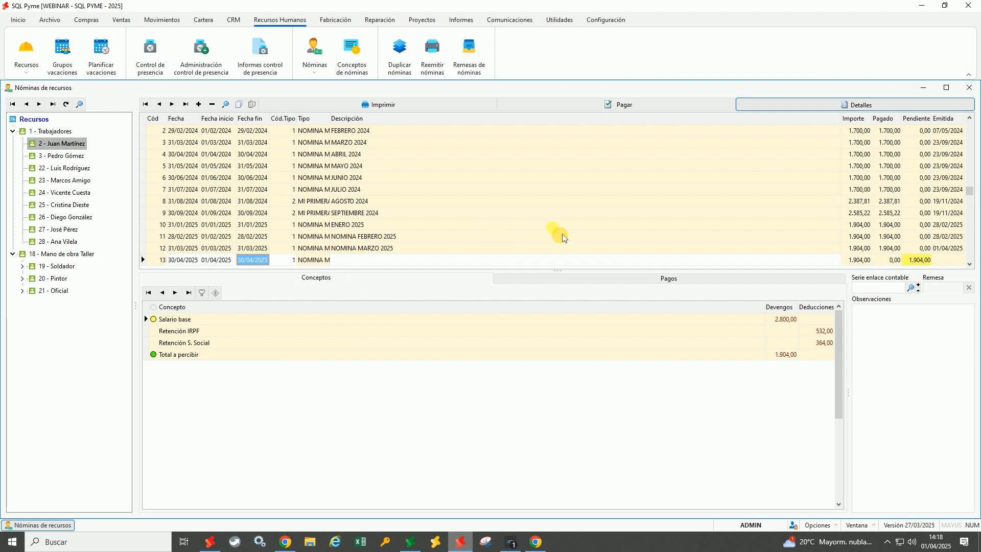
{"action": "left_click", "coordinate": [970, 89]}
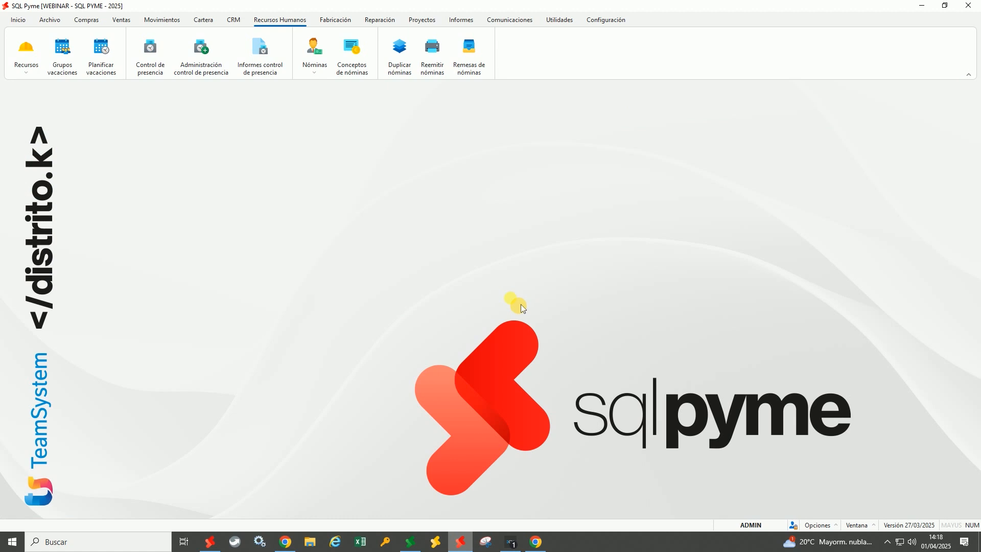
In mPYME, open Recursos and expand Trabajadores to show its single worker
{"action": "left_click", "coordinate": [286, 541]}
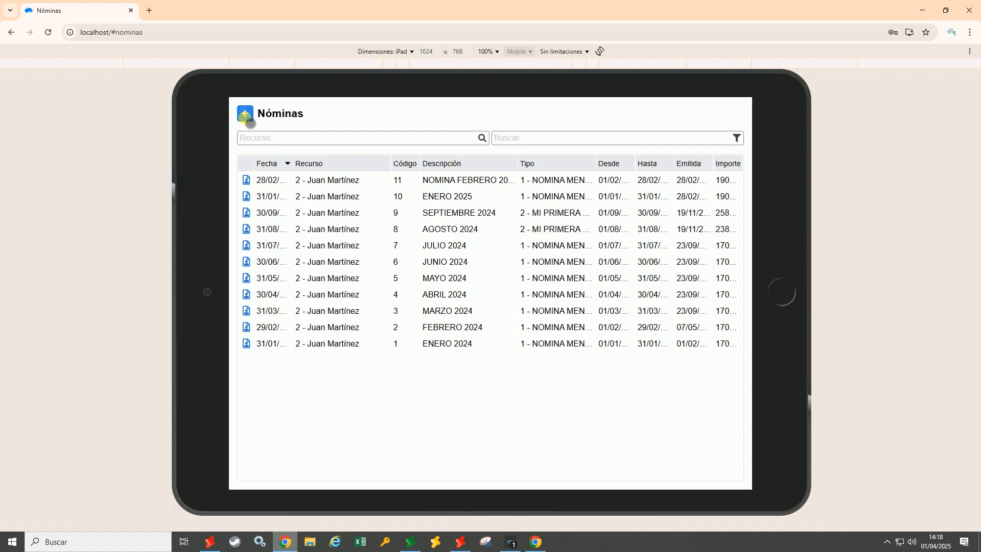
{"action": "left_click", "coordinate": [245, 116]}
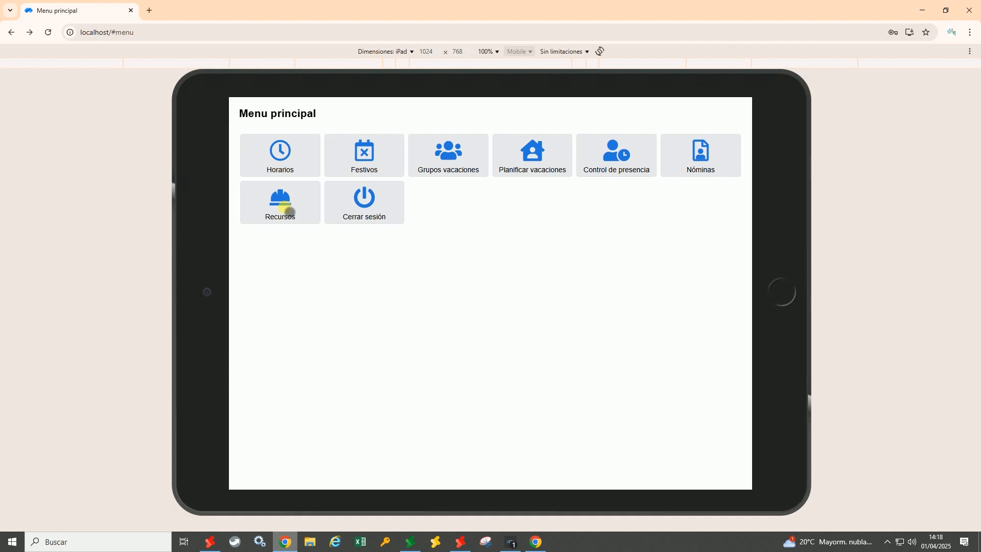
{"action": "left_click", "coordinate": [288, 211]}
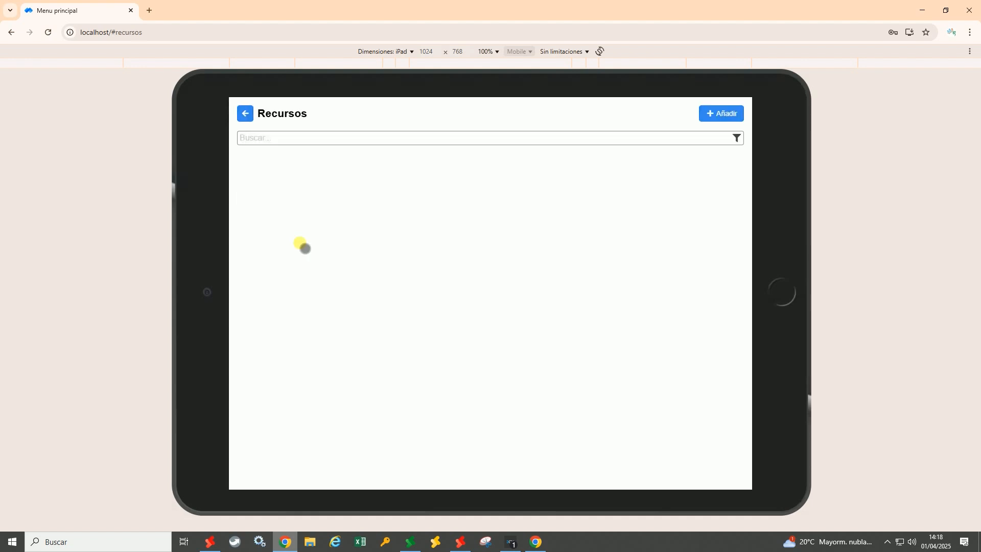
{"action": "left_click", "coordinate": [252, 189]}
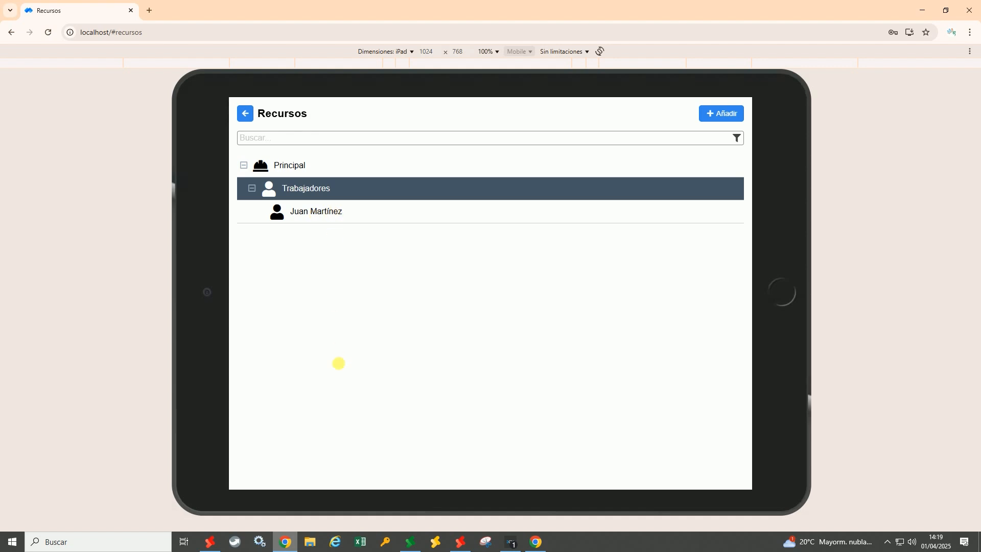
{"action": "left_click", "coordinate": [329, 219]}
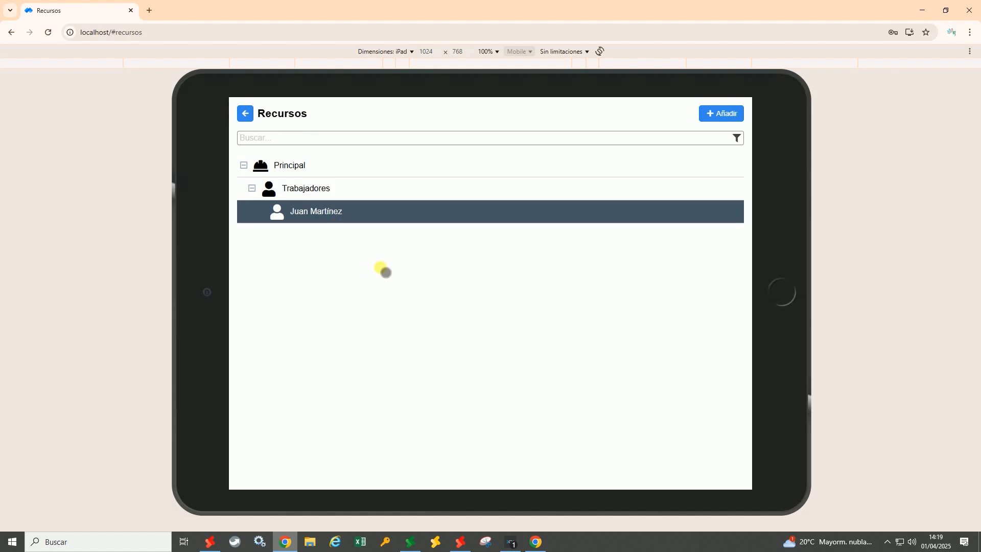
Try opening the worker's record, then return to SQL Pyme
{"action": "double_click", "coordinate": [307, 213]}
{"action": "double_click", "coordinate": [297, 233]}
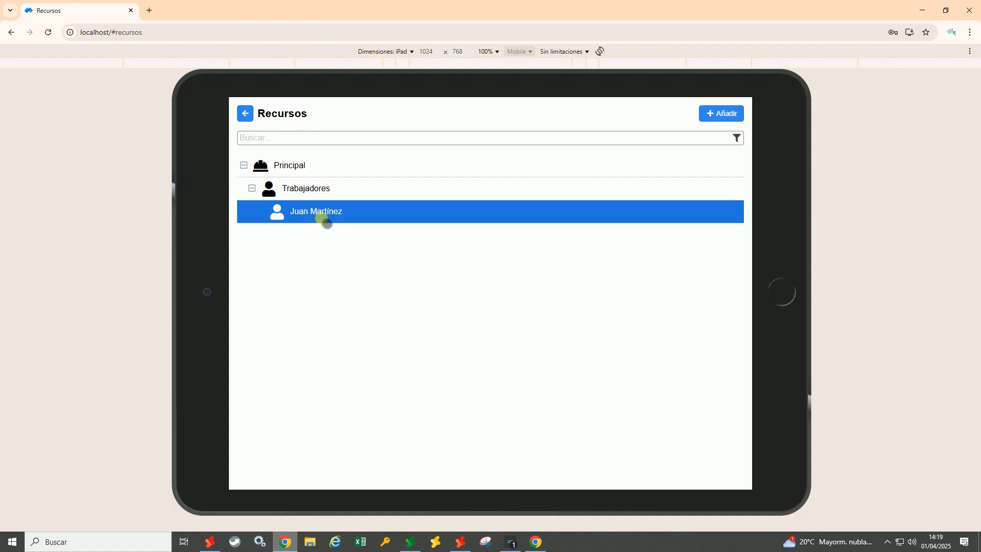
{"action": "left_click", "coordinate": [469, 547]}
Empty the mPYME user's Recursos filter by deleting the worker row
{"action": "left_click", "coordinate": [509, 19]}
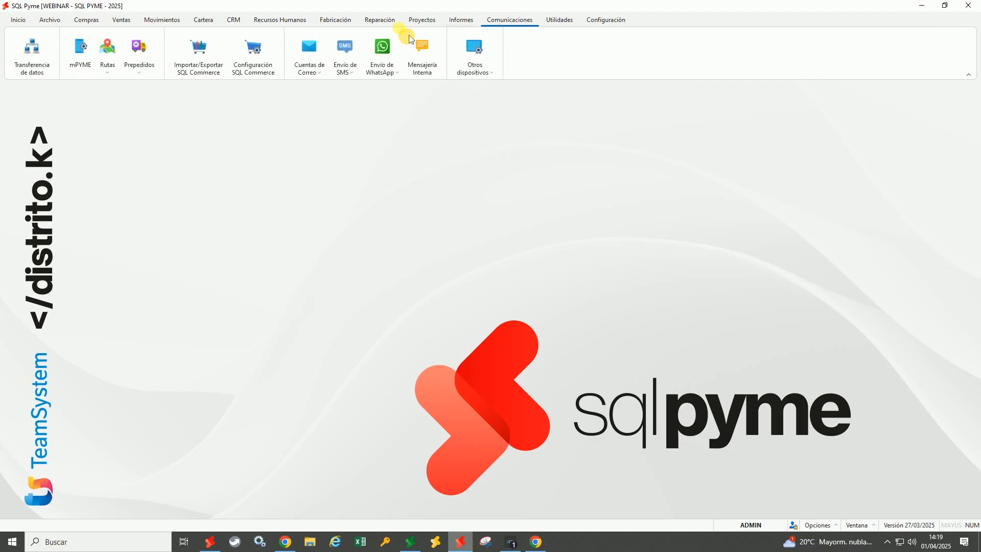
{"action": "left_click", "coordinate": [89, 57]}
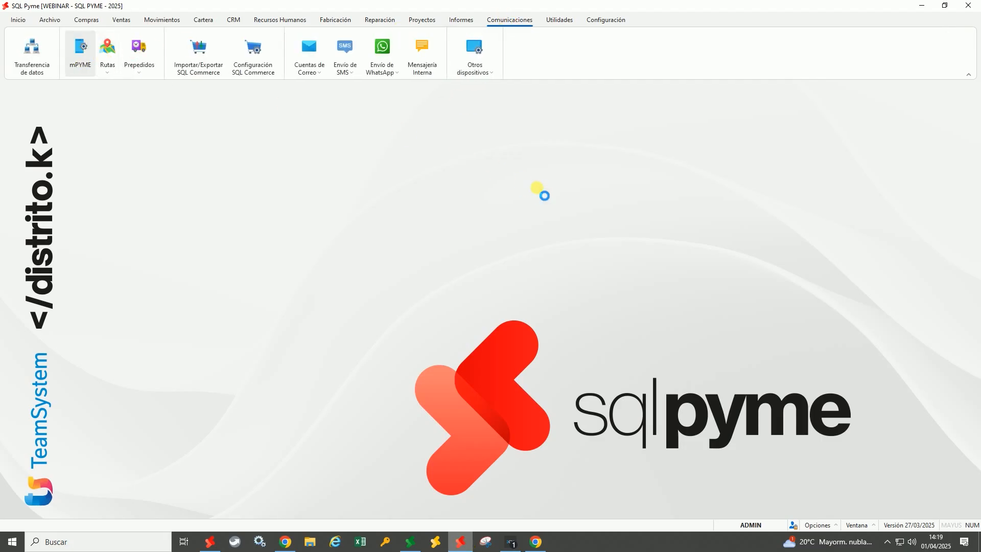
{"action": "left_click", "coordinate": [310, 180]}
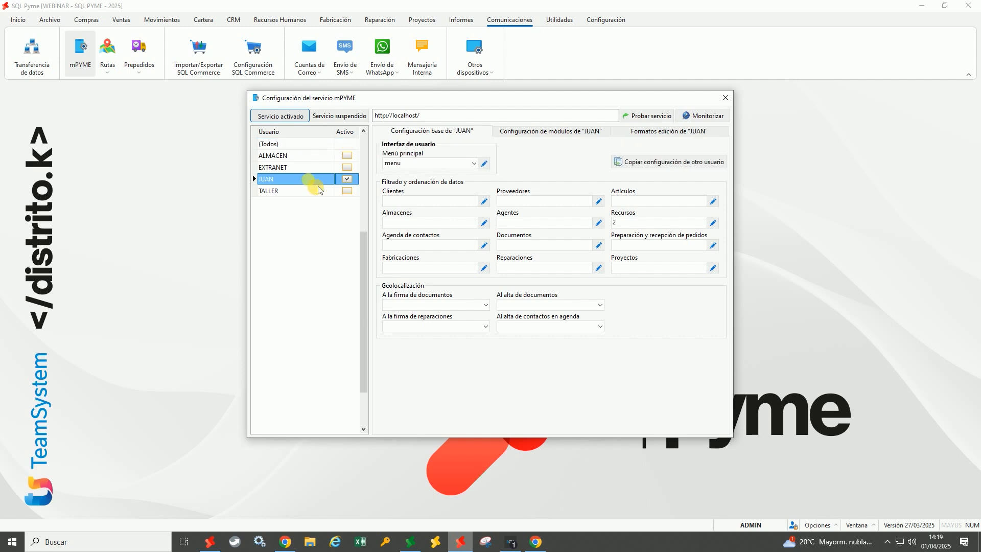
{"action": "left_click", "coordinate": [713, 223]}
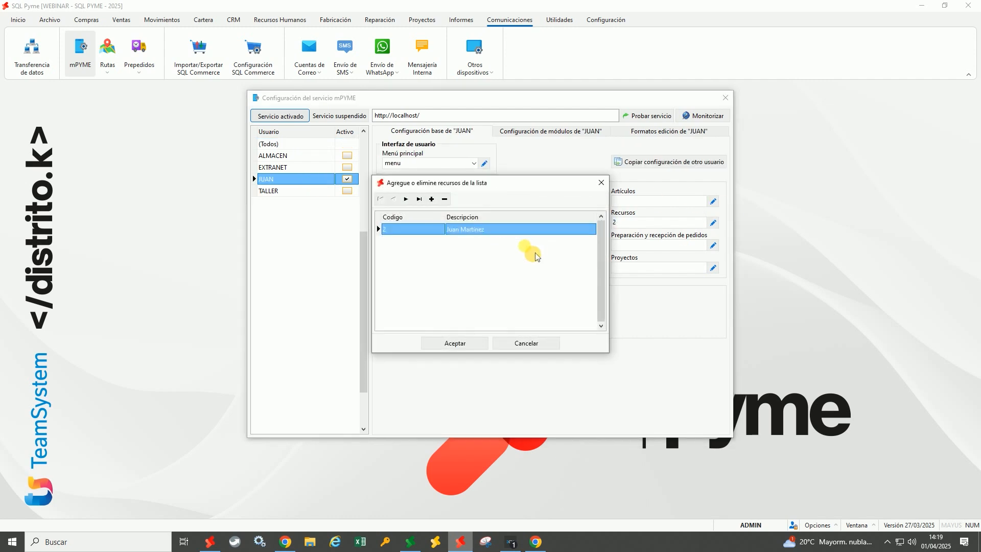
{"action": "left_click", "coordinate": [445, 199]}
{"action": "left_click", "coordinate": [475, 344]}
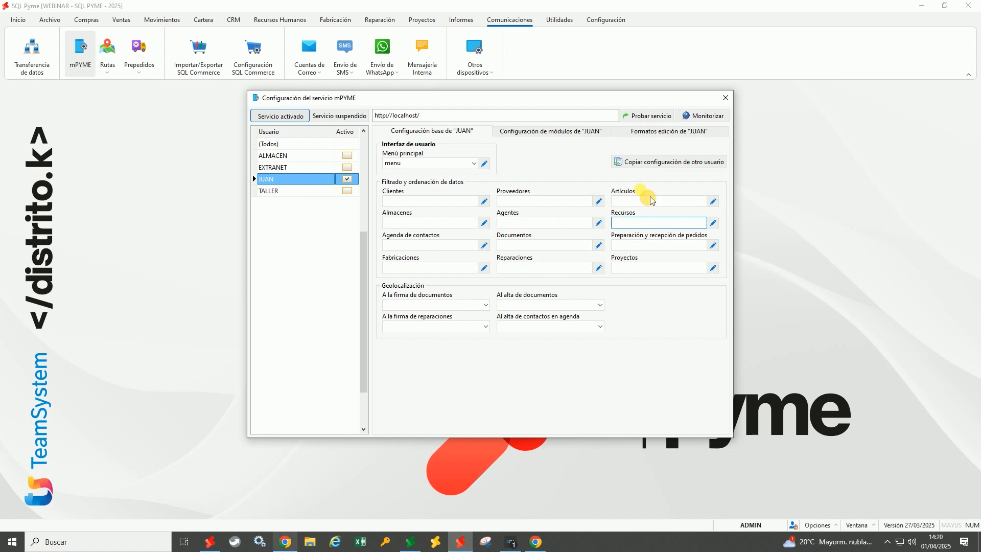
Close the mPYME configuration and re-expand Trabajadores on mPYME's Recursos page
{"action": "left_click", "coordinate": [726, 98]}
{"action": "left_click", "coordinate": [285, 541]}
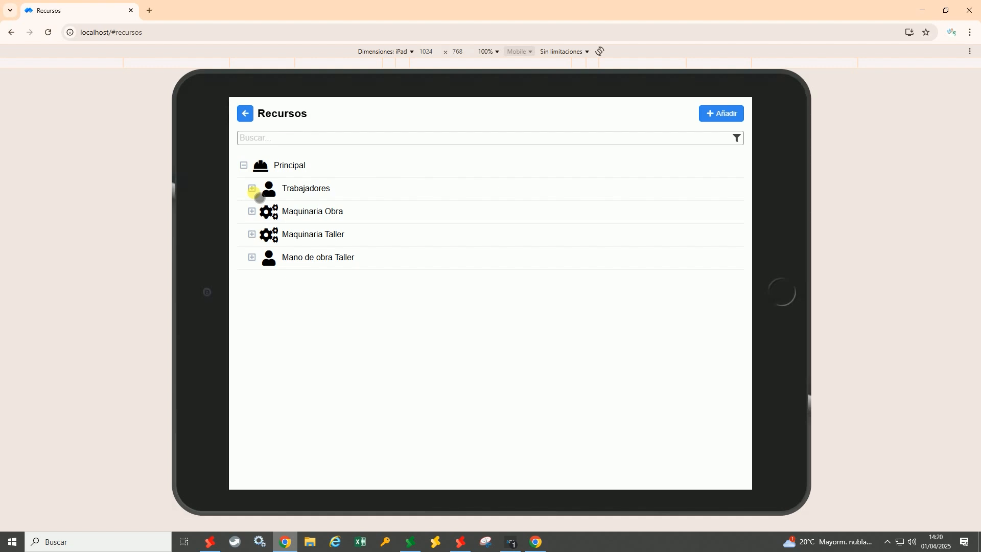
{"action": "left_click", "coordinate": [252, 188]}
Open the worker from Trabajadores and review its Otros datos, Foto, Vacaciones, Presencia, Nominas and Ct. clientes tabs
{"action": "left_click", "coordinate": [330, 212]}
{"action": "left_click", "coordinate": [330, 212]}
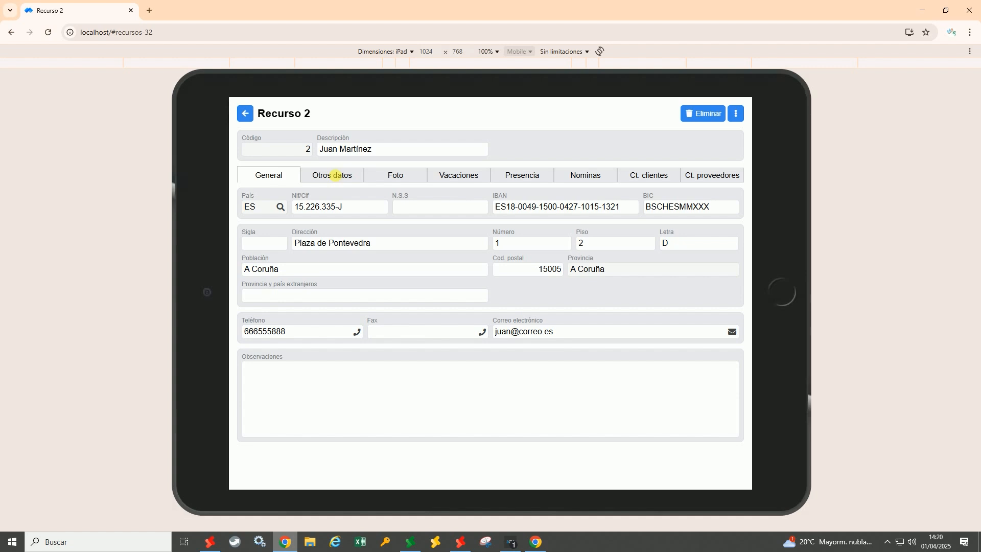
{"action": "left_click", "coordinate": [336, 175]}
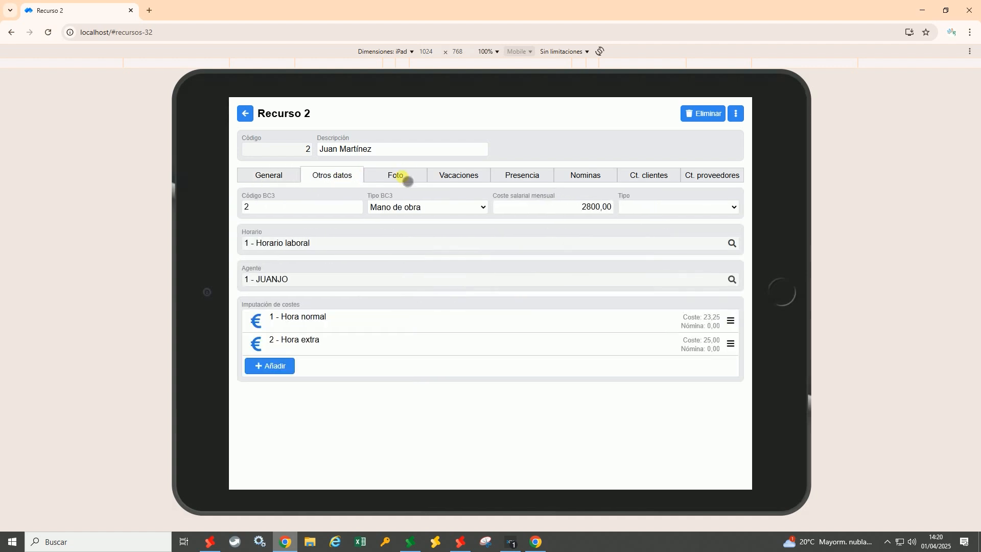
{"action": "left_click", "coordinate": [401, 176]}
{"action": "left_click", "coordinate": [460, 176]}
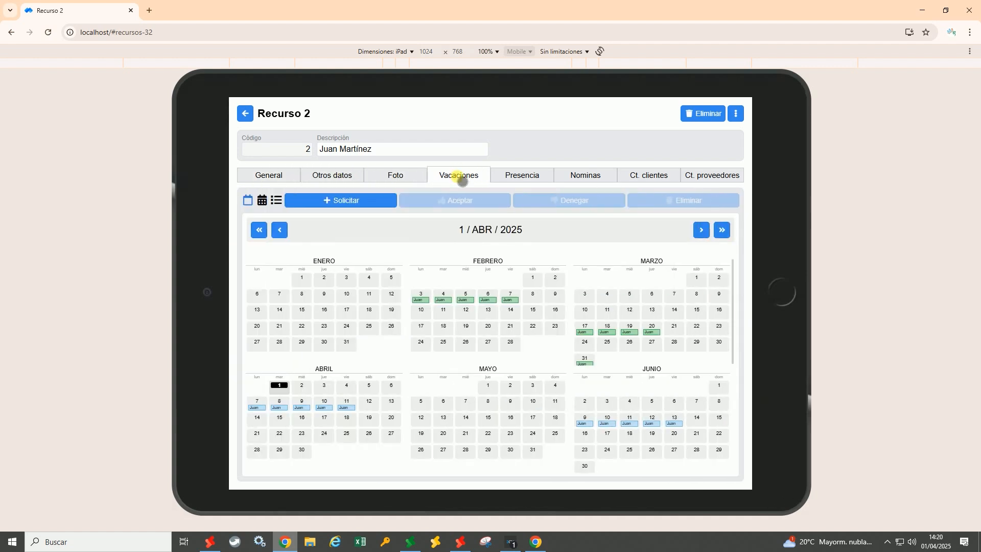
{"action": "left_click", "coordinate": [526, 176]}
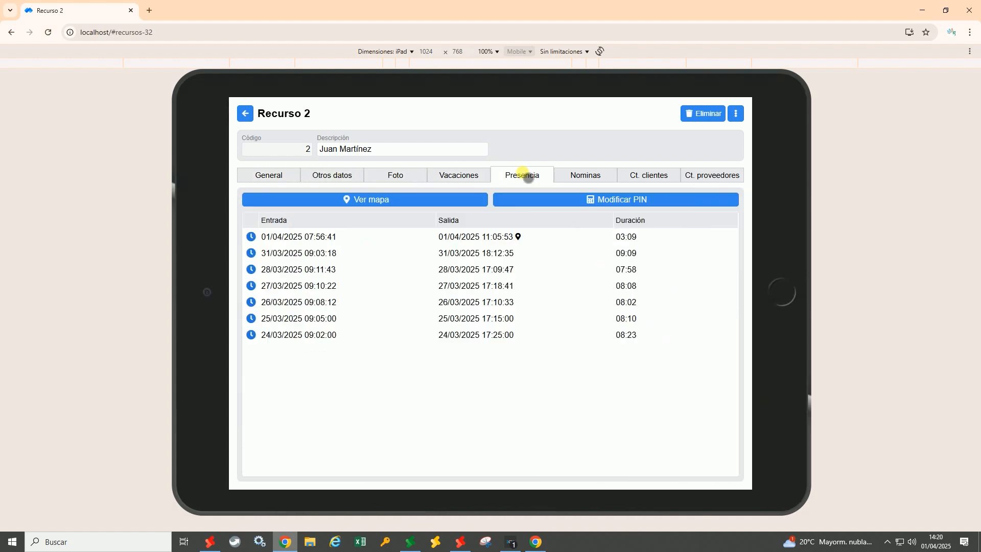
{"action": "left_click", "coordinate": [586, 176]}
{"action": "left_click", "coordinate": [659, 177]}
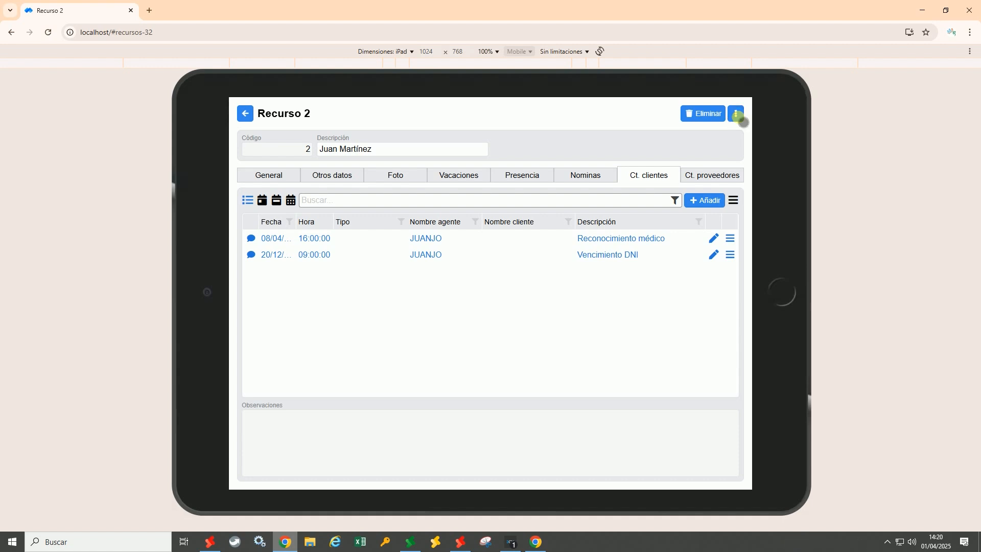
Check the record's extra options menu, then go back through Recursos to the Menu principal
{"action": "left_click", "coordinate": [736, 115]}
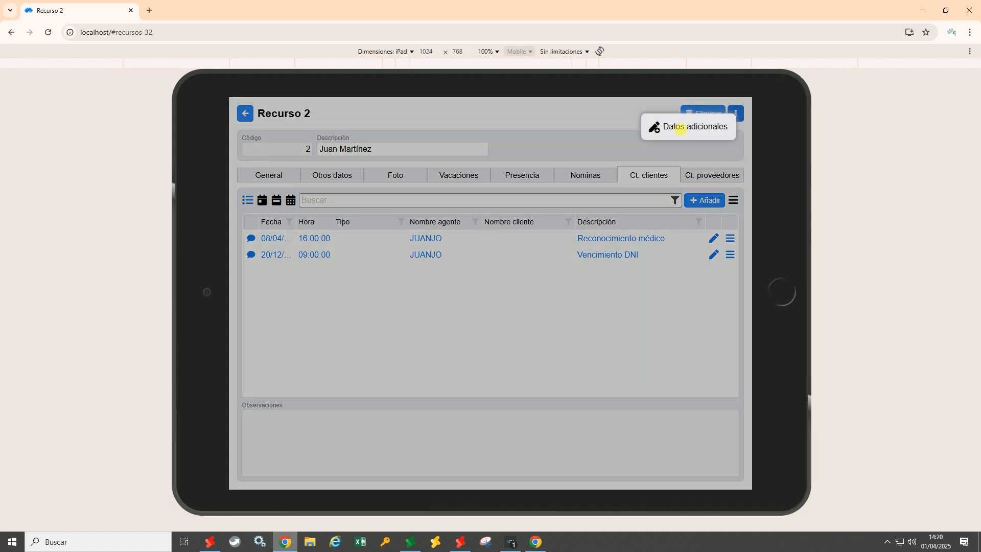
{"action": "left_click", "coordinate": [621, 121]}
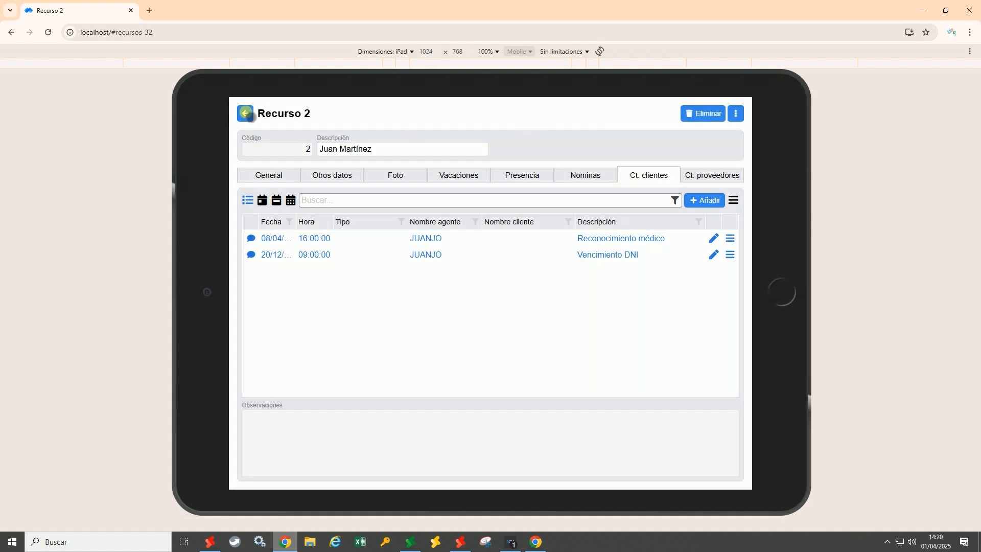
{"action": "left_click", "coordinate": [246, 114]}
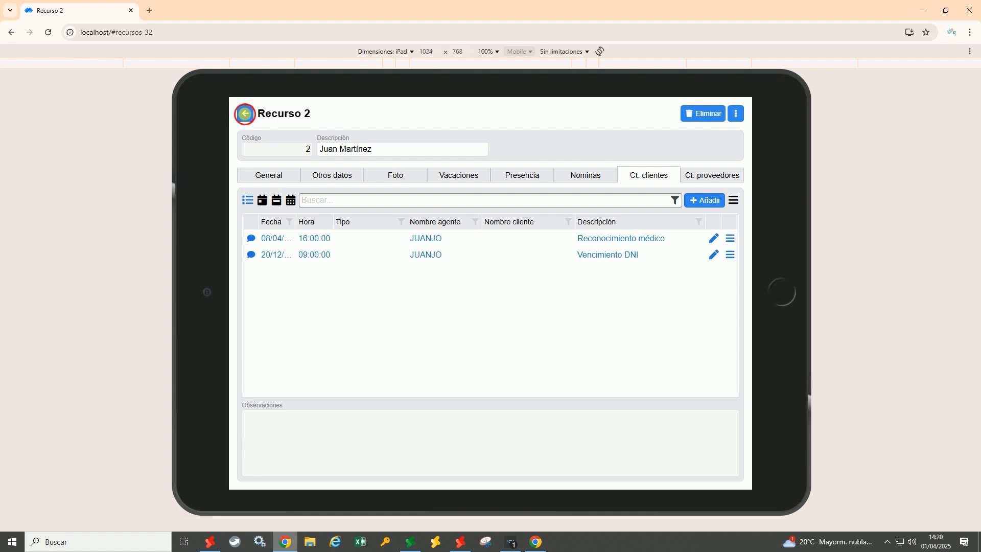
{"action": "left_click", "coordinate": [725, 114]}
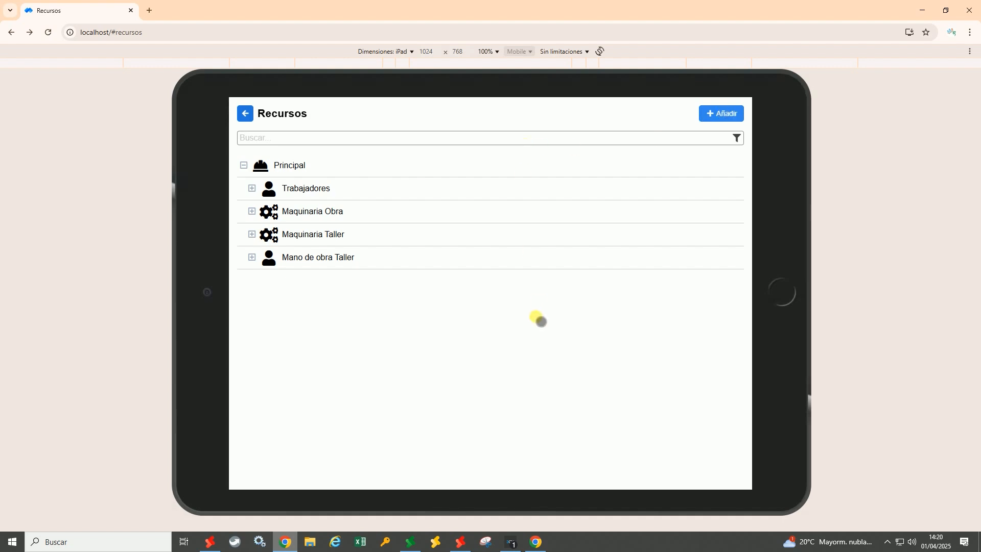
{"action": "left_click", "coordinate": [246, 113]}
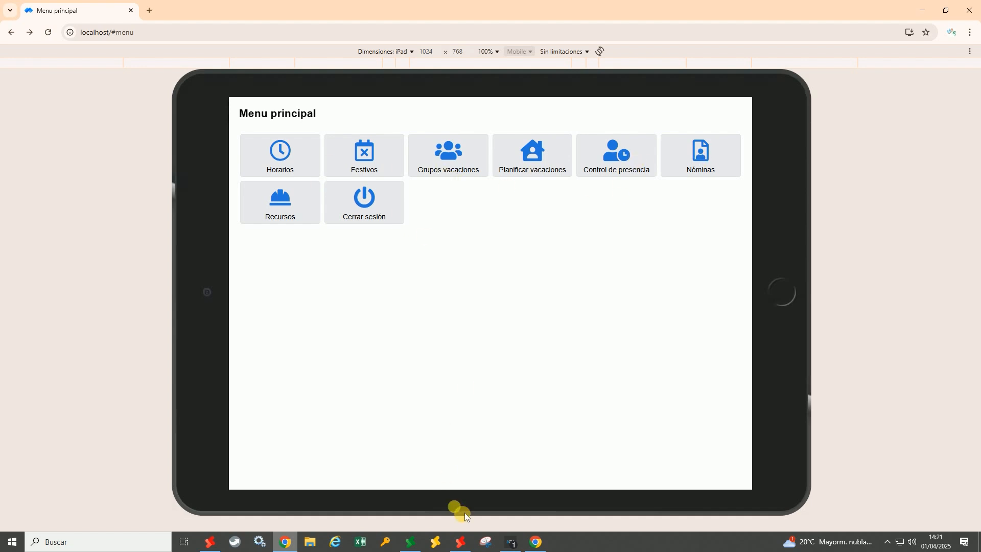
In SQL Pyme's mPYME service configuration, start editing the selected user's Menú principal
{"action": "left_click", "coordinate": [462, 542]}
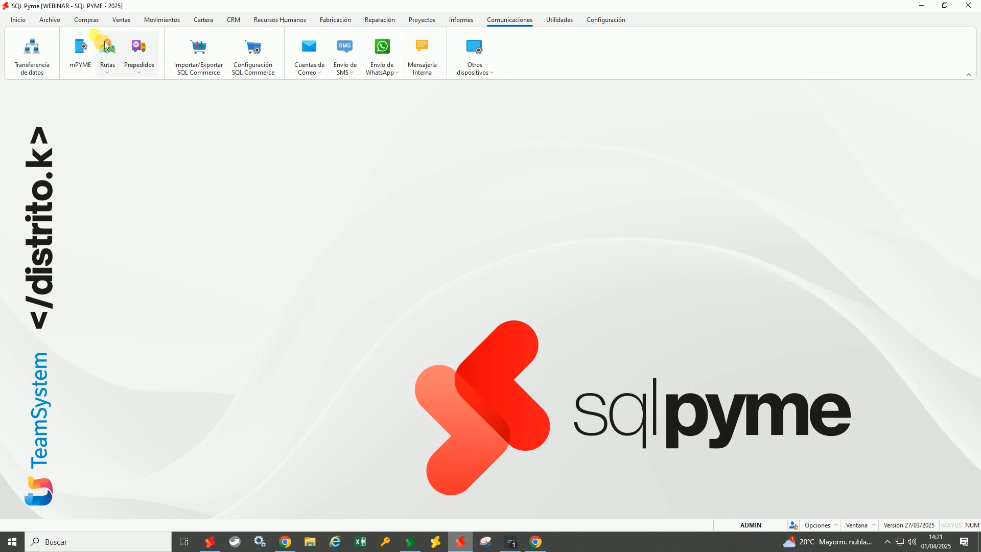
{"action": "left_click", "coordinate": [94, 53]}
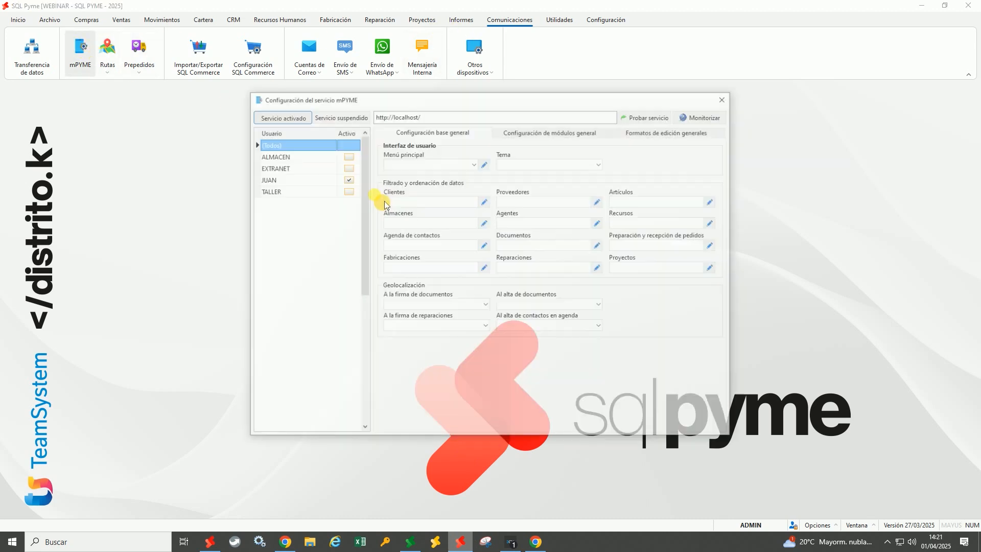
{"action": "left_click", "coordinate": [308, 191]}
{"action": "left_click", "coordinate": [484, 164]}
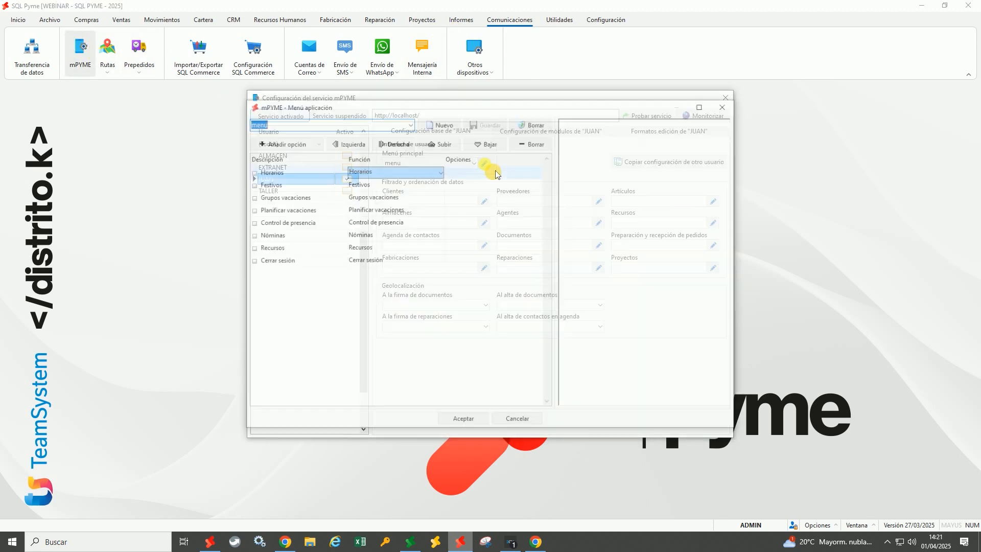
Delete the Horarios, Festivos, Grupos vacaciones and Recursos options from the main menu
{"action": "left_click", "coordinate": [548, 147]}
{"action": "left_click", "coordinate": [547, 147]}
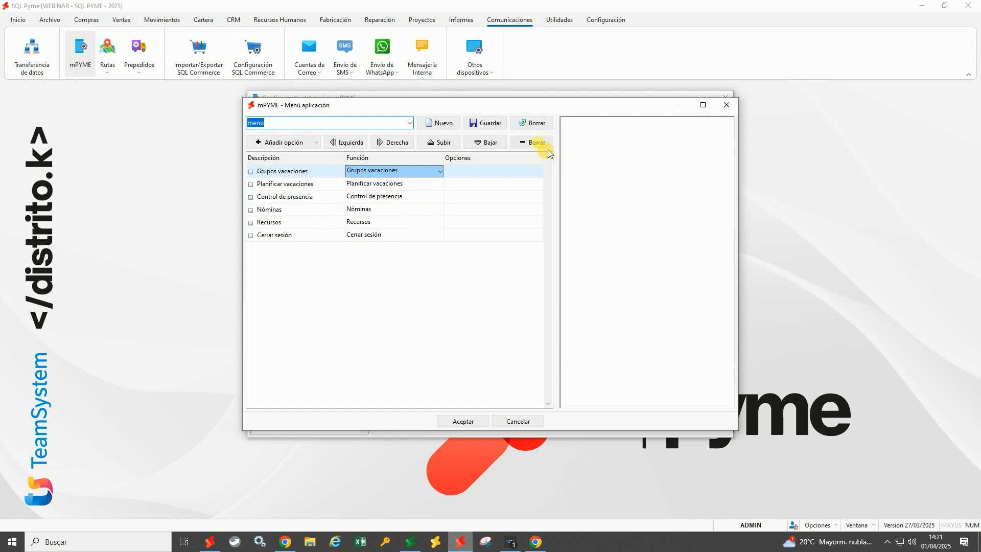
{"action": "left_click", "coordinate": [548, 150]}
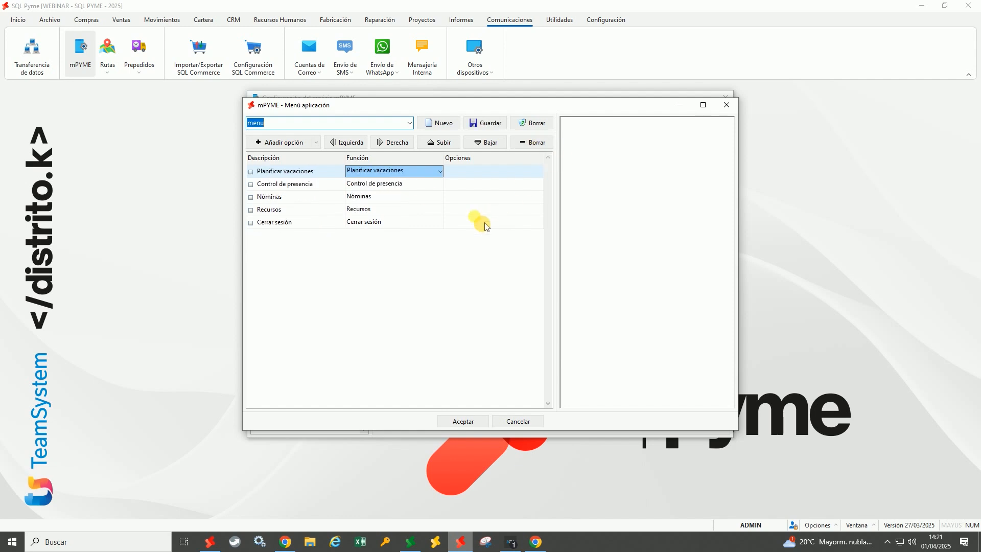
{"action": "left_click", "coordinate": [395, 209]}
{"action": "left_click", "coordinate": [544, 146]}
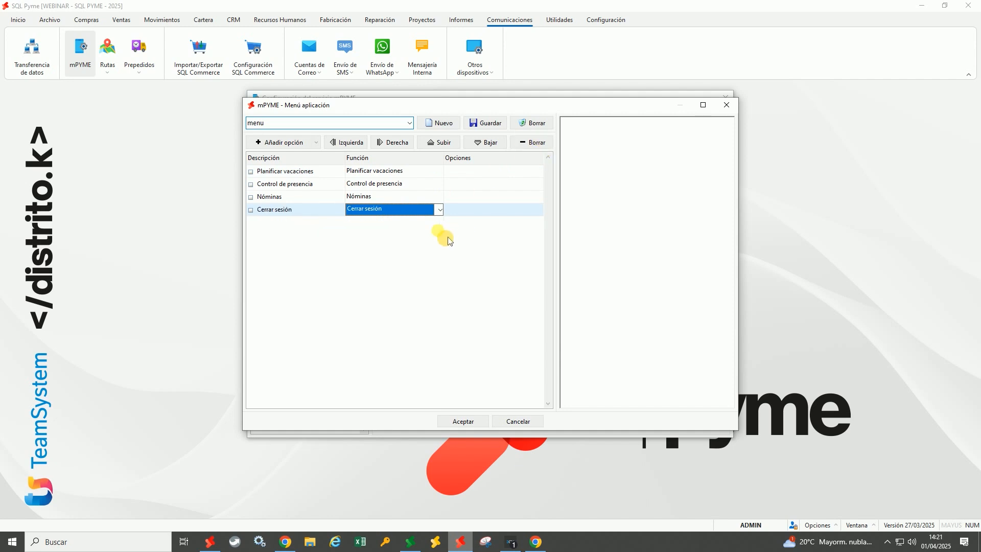
{"action": "left_click", "coordinate": [405, 174]}
{"action": "left_click", "coordinate": [407, 186]}
{"action": "left_click", "coordinate": [401, 198]}
Save the trimmed menu, confirm it and close the mPYME configuration
{"action": "left_click", "coordinate": [489, 134]}
{"action": "left_click", "coordinate": [463, 421]}
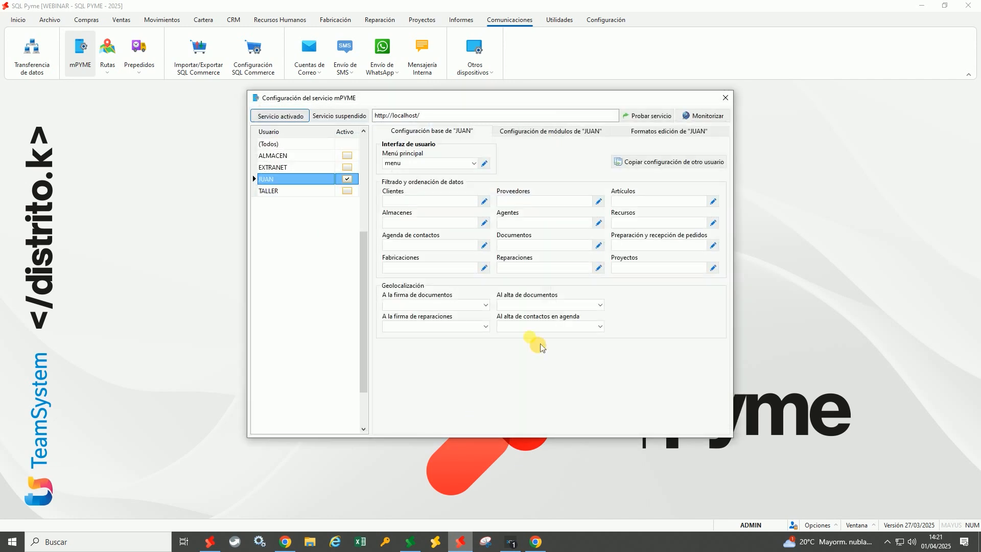
{"action": "left_click", "coordinate": [726, 98]}
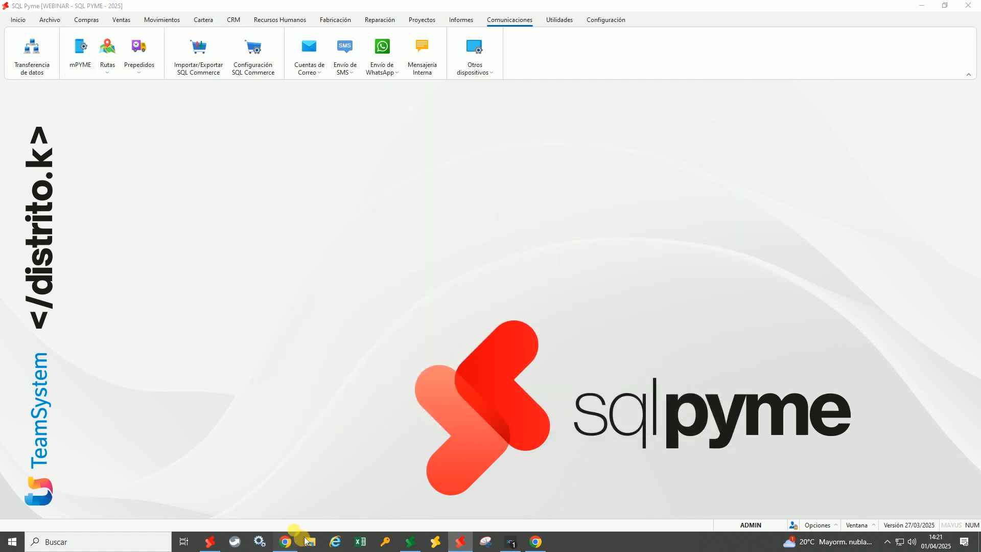
{"action": "left_click", "coordinate": [286, 542]}
Reload mPYME to see the four-option menu, log out, then show SQL Pyme's Recursos Humanos tools
{"action": "left_click", "coordinate": [48, 32]}
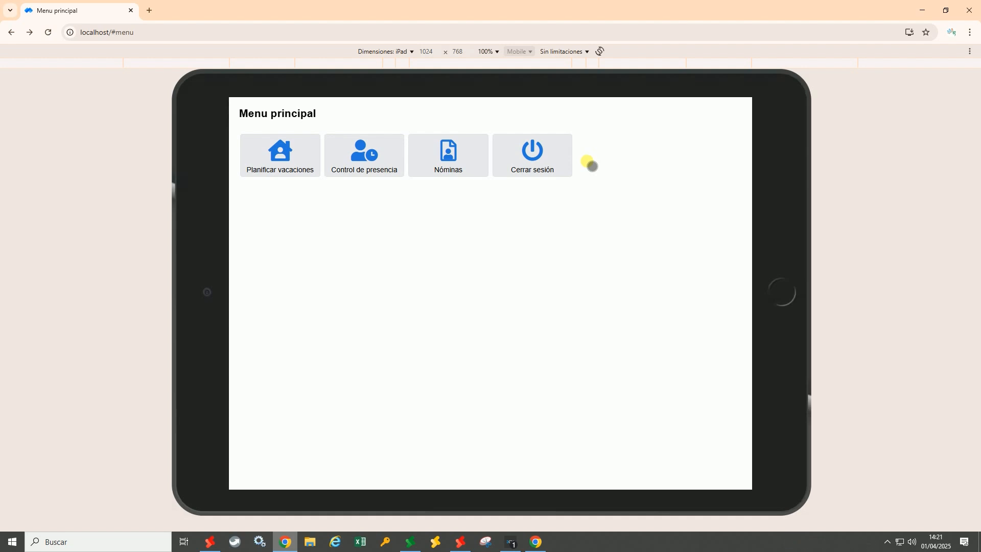
{"action": "left_click", "coordinate": [545, 162]}
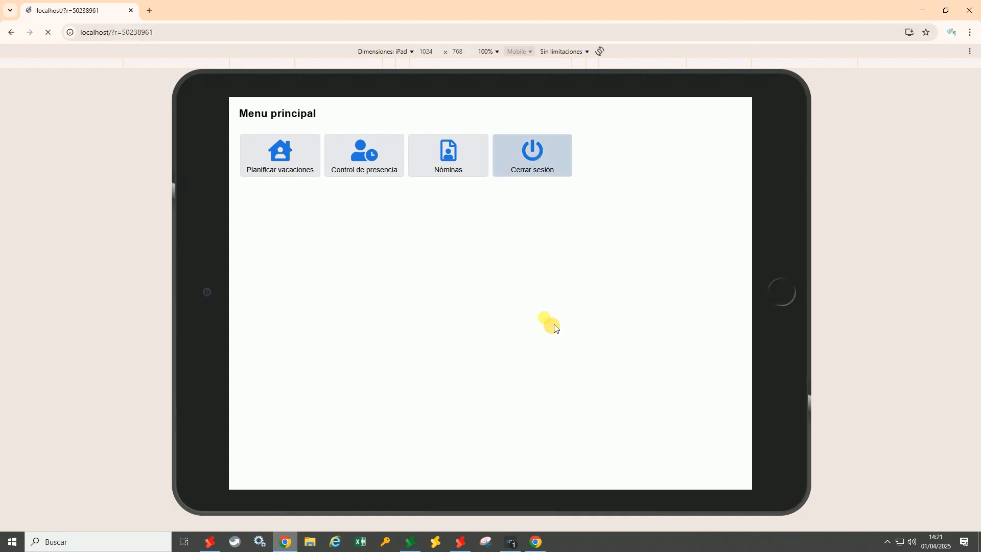
{"action": "left_click", "coordinate": [460, 542]}
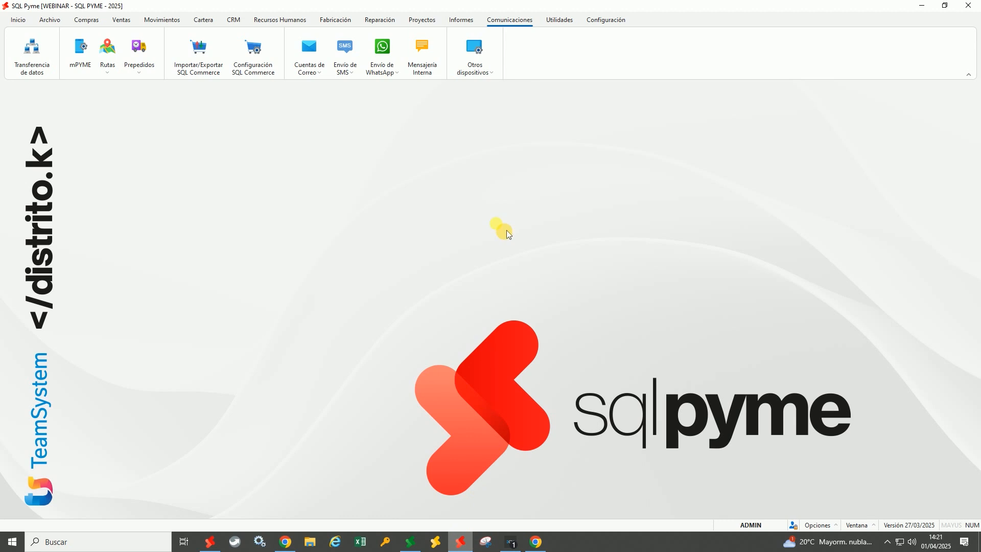
{"action": "left_click", "coordinate": [286, 19]}
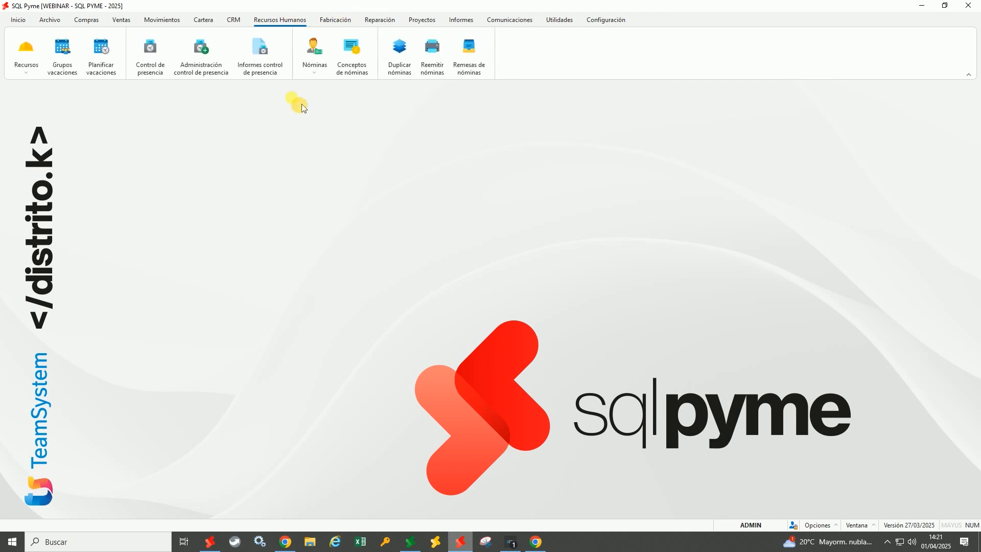